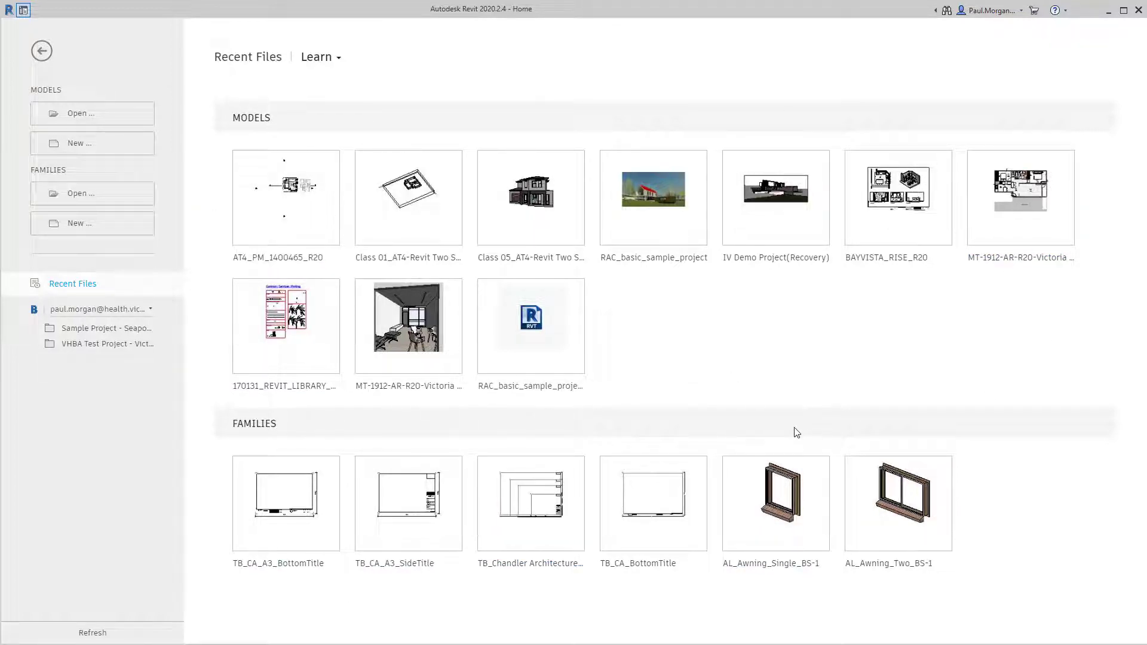
Open RAC_basic_sample_project from Recent Files > Models, landing on sheet A001 - Title Sheet
mouse_move(640, 197)
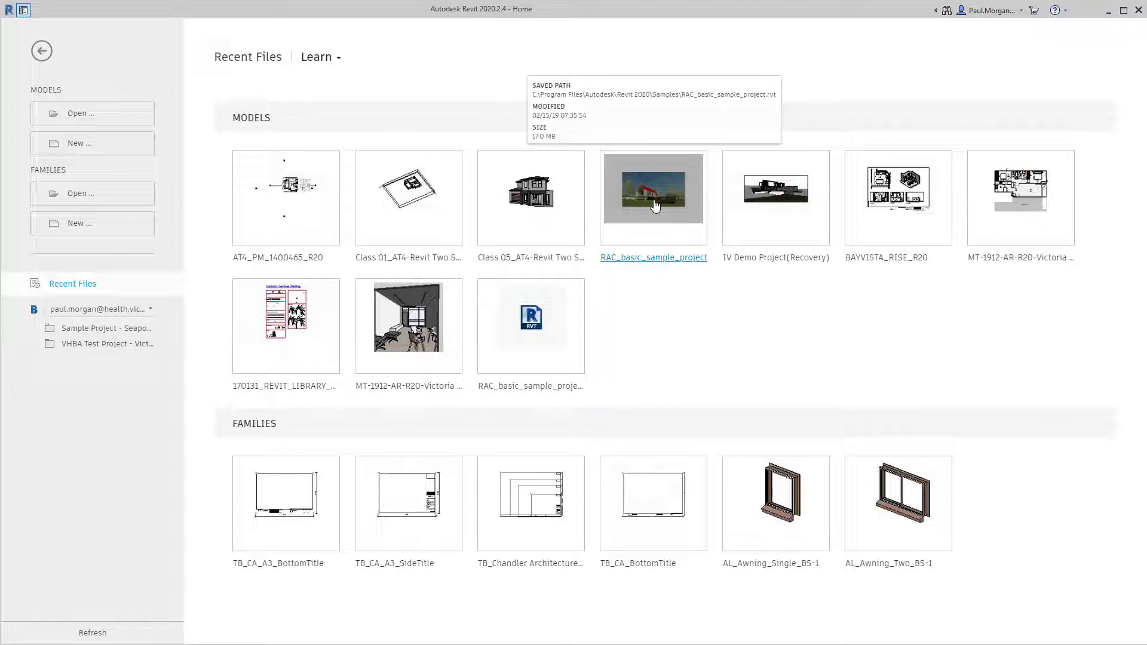
left_click(655, 206)
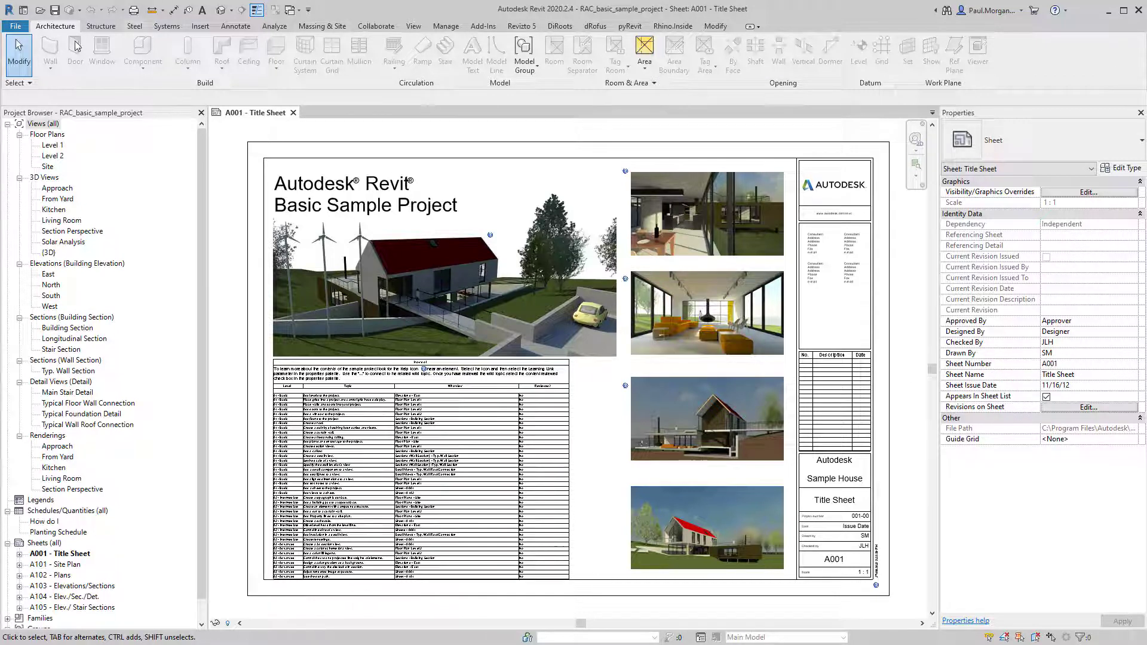
Glance at the Steel and Systems tabs, return to Architecture, and open the Level 1 floor plan
left_click(141, 28)
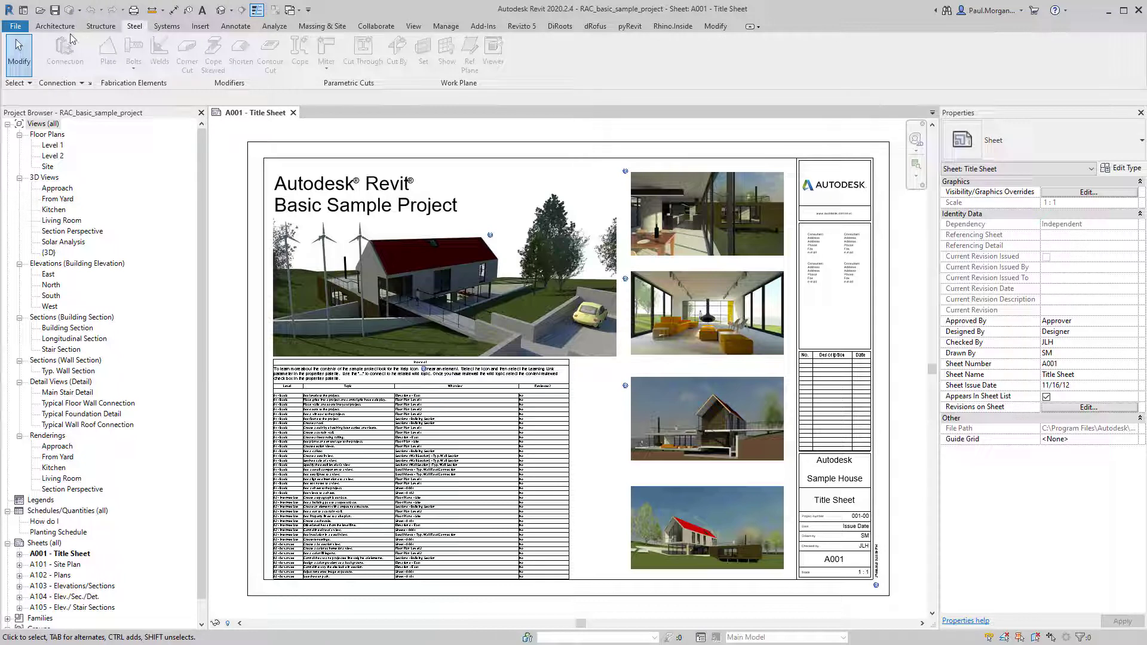
left_click(157, 26)
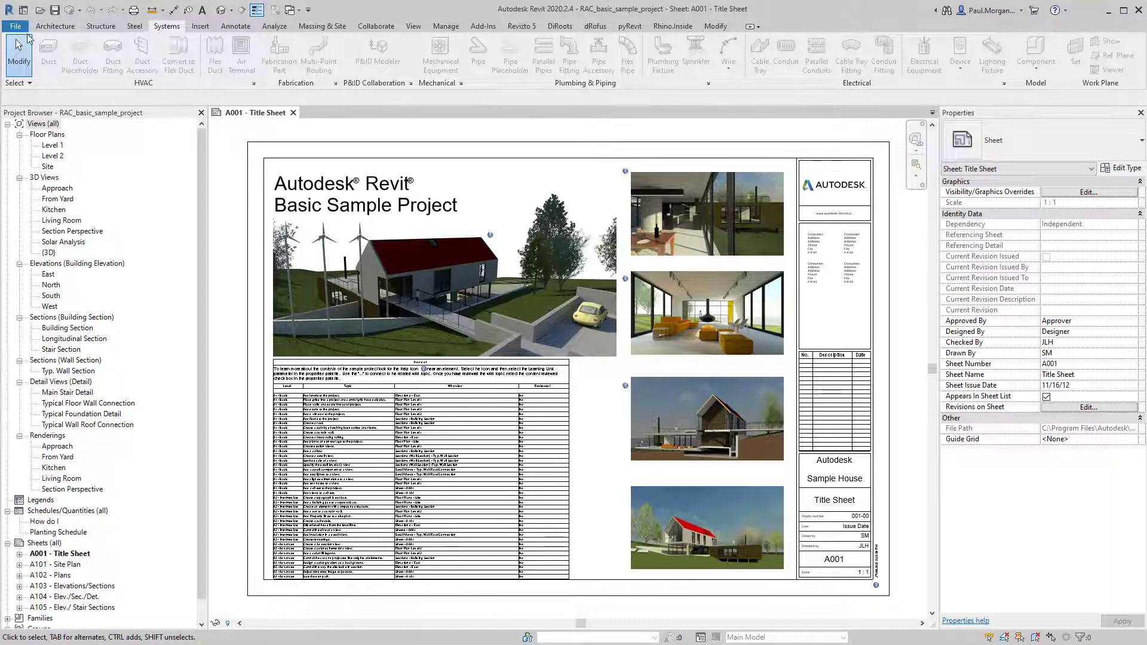
left_click(55, 25)
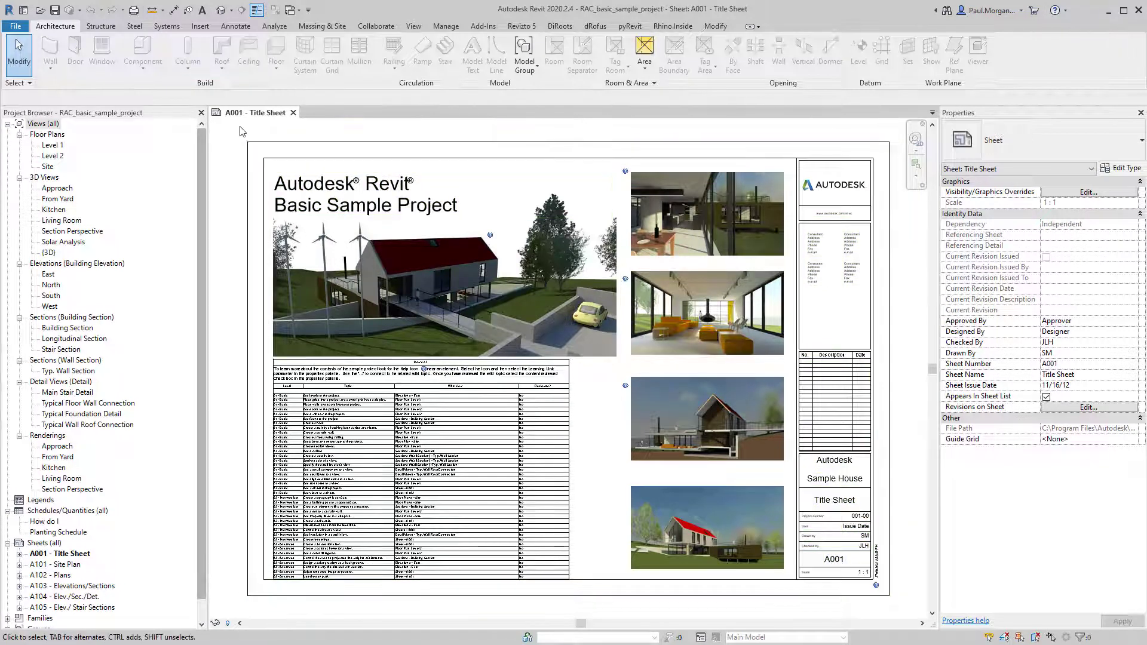
double_click(49, 146)
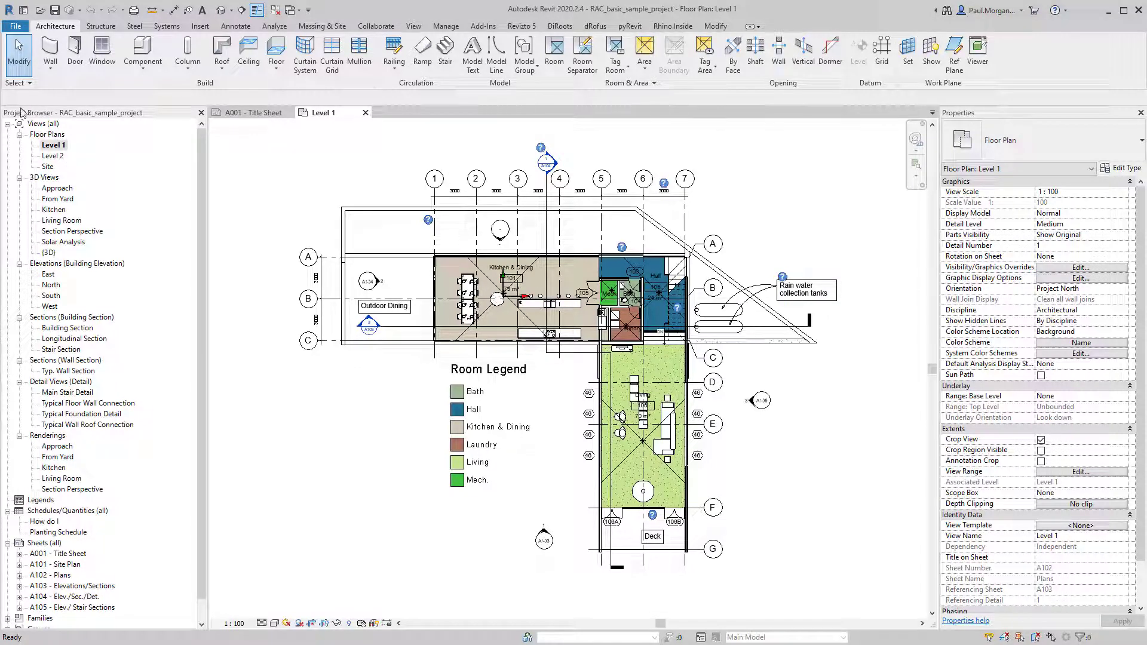
Open the Level 2 floor plan from the Project Browser
right_click(31, 124)
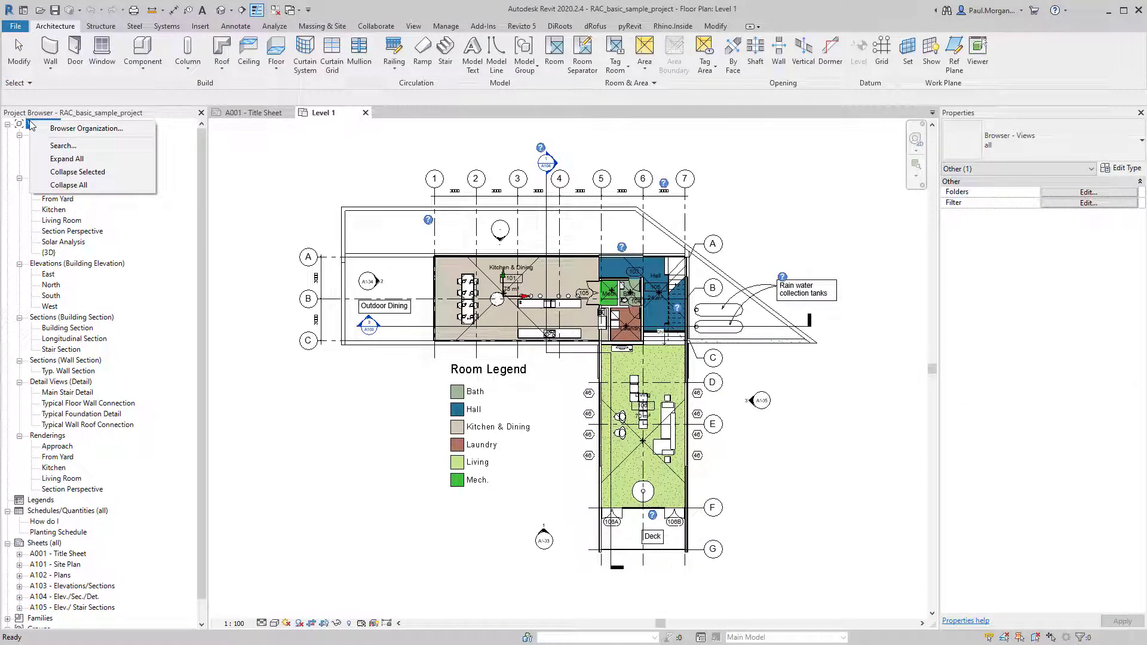
left_click(62, 512)
left_click(44, 502)
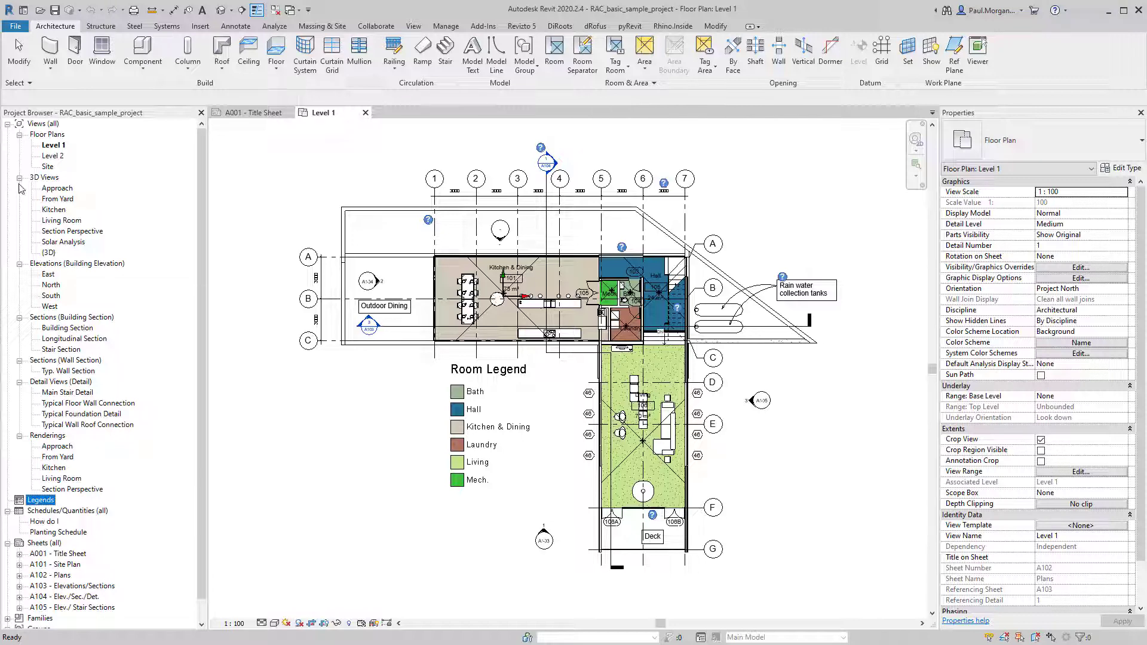
left_click(51, 155)
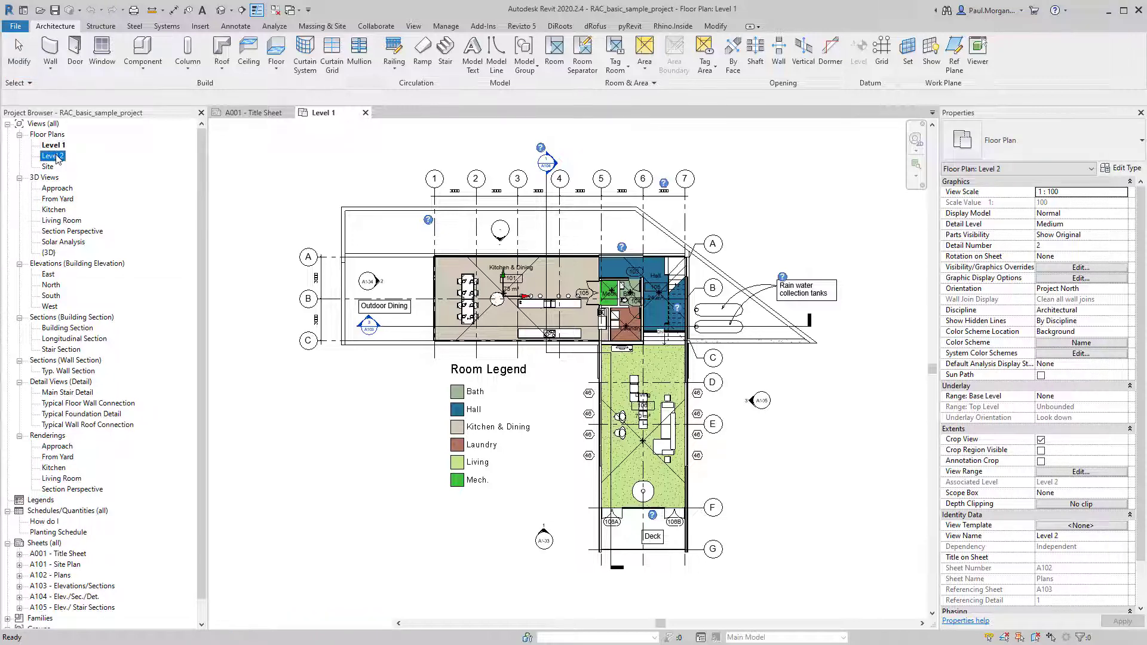
double_click(52, 156)
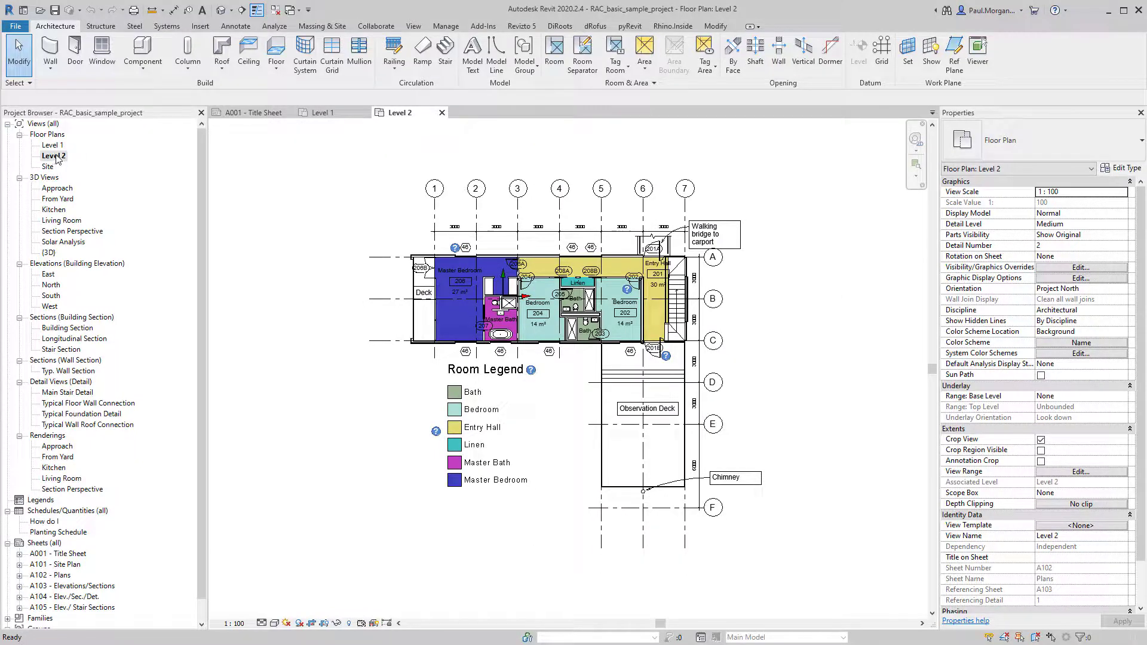
Open the North elevation and the Planting Schedule in their own views
double_click(52, 285)
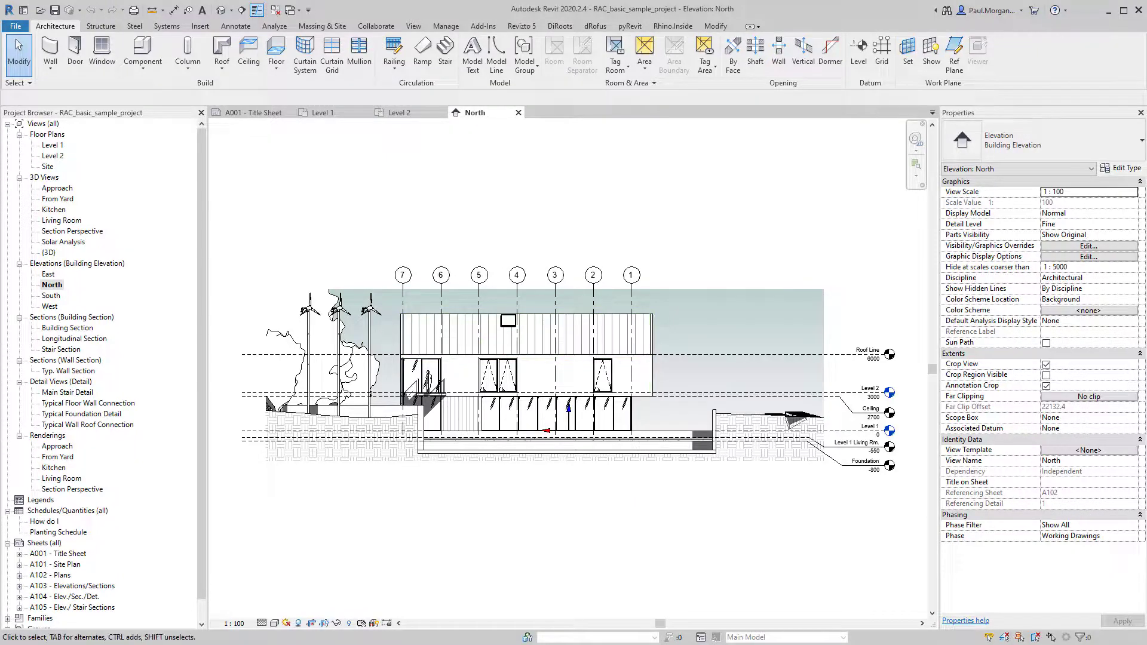
left_click(51, 503)
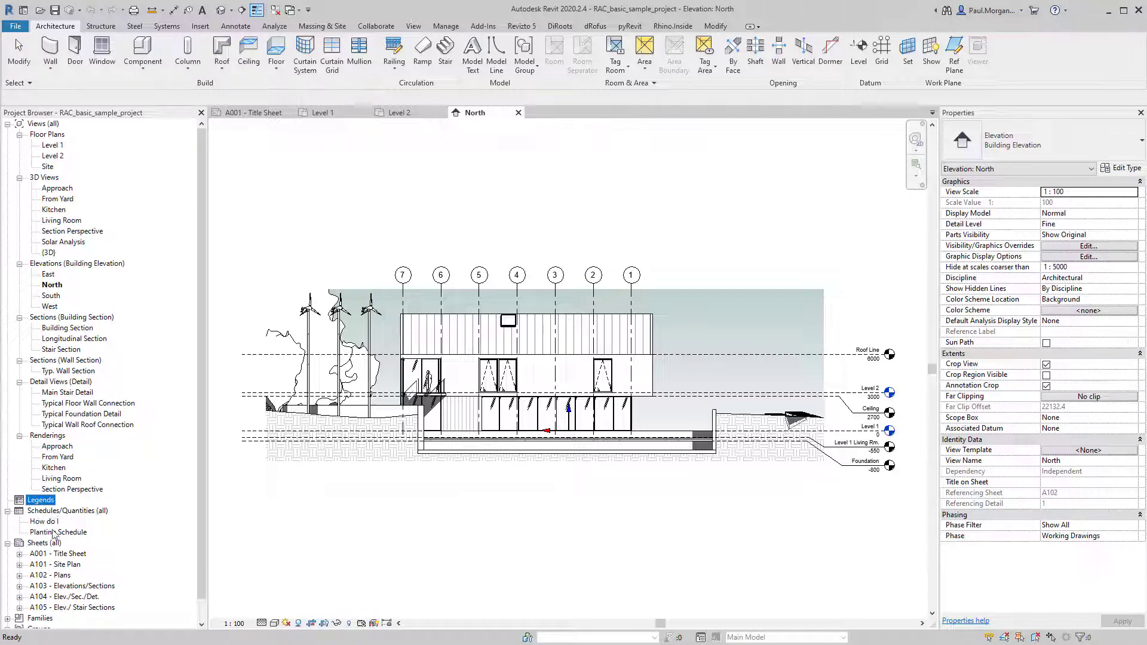
double_click(57, 532)
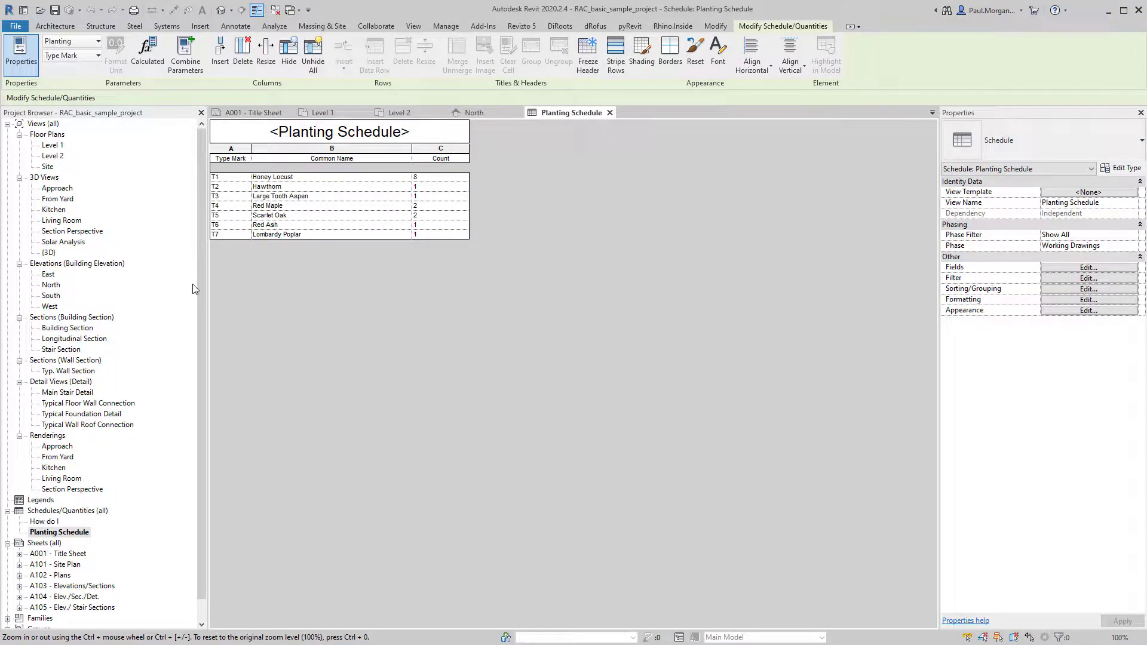
Open sheet A001 and check its Approach viewport, then open sheet A101 - Site Plan and inspect its title block
double_click(73, 554)
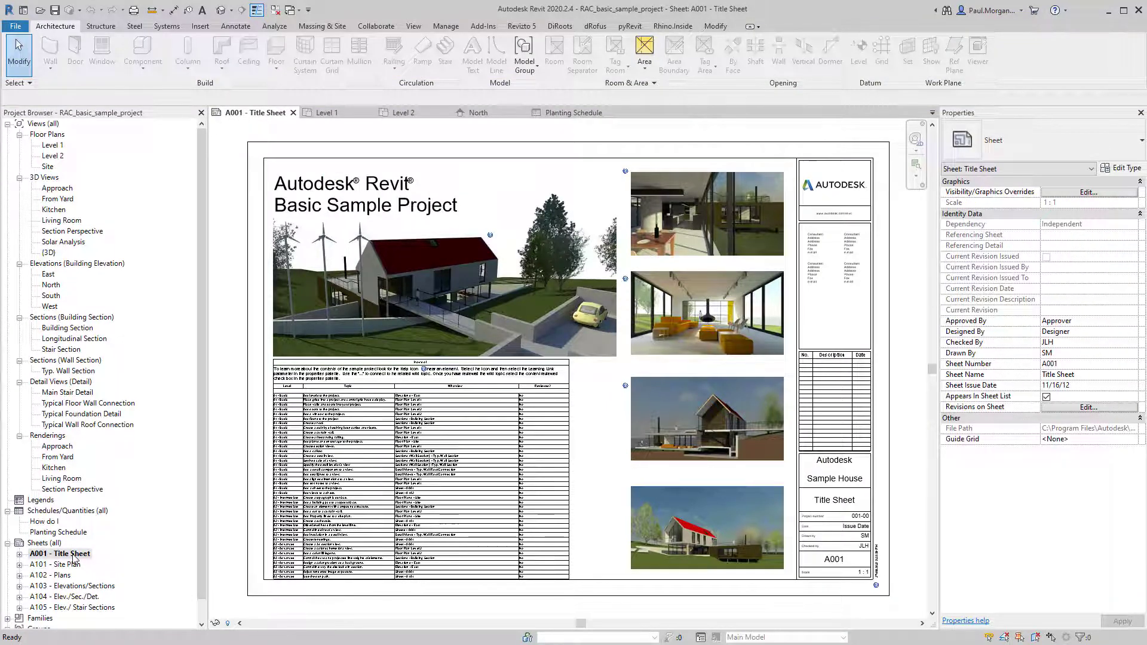
left_click(424, 284)
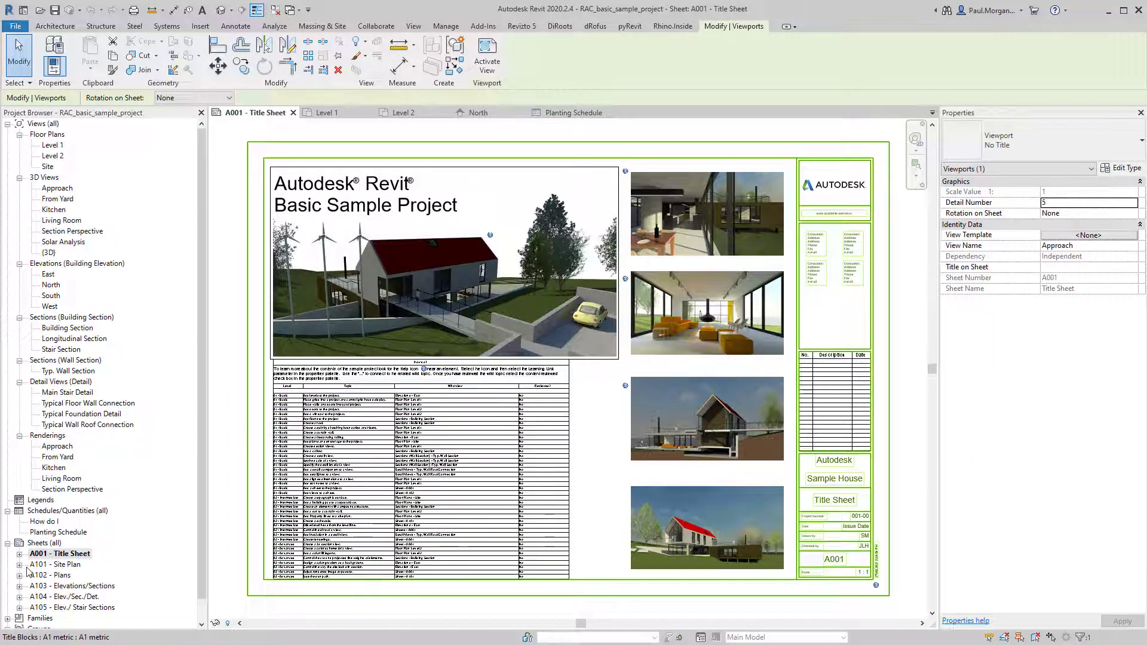
left_click(53, 566)
double_click(53, 565)
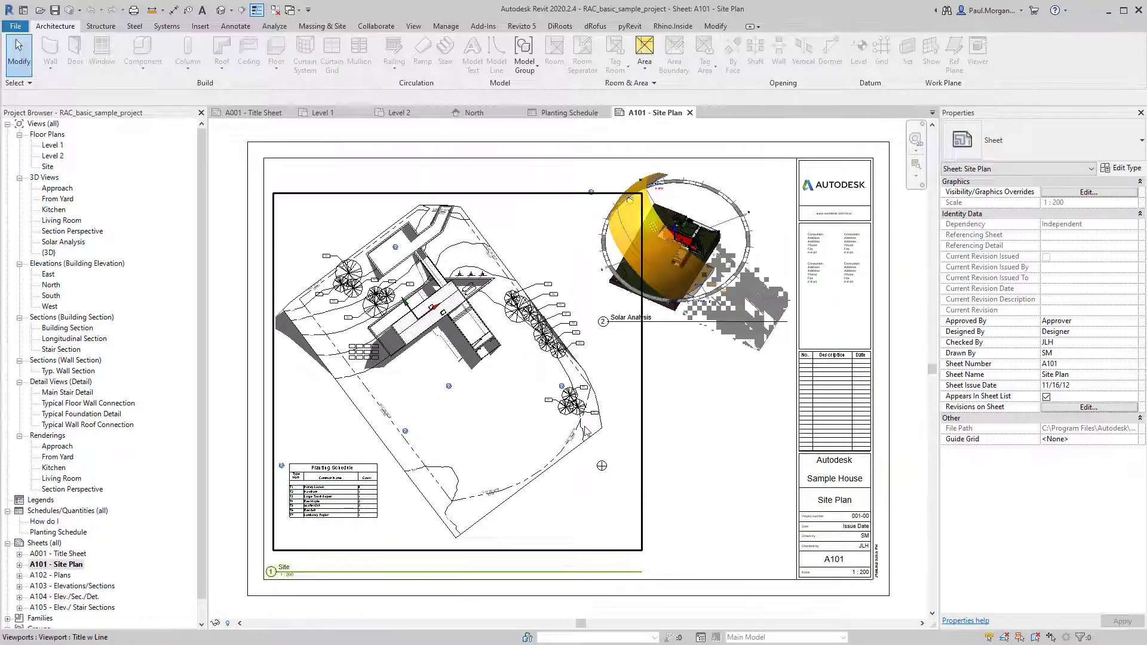
left_click(383, 580)
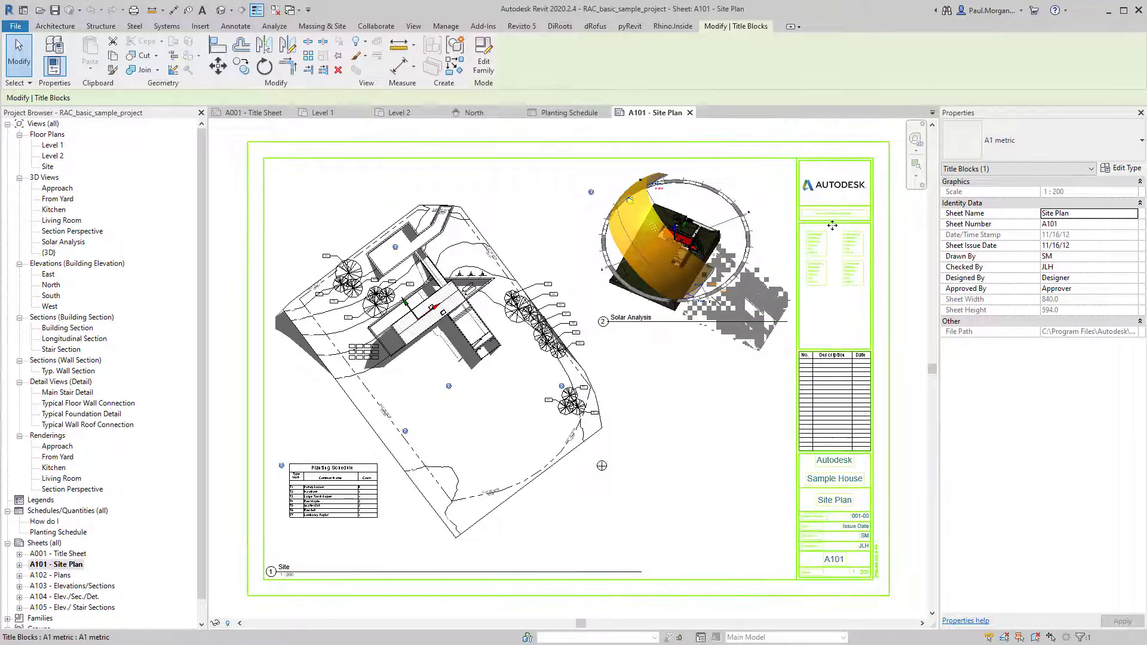
left_click(904, 472)
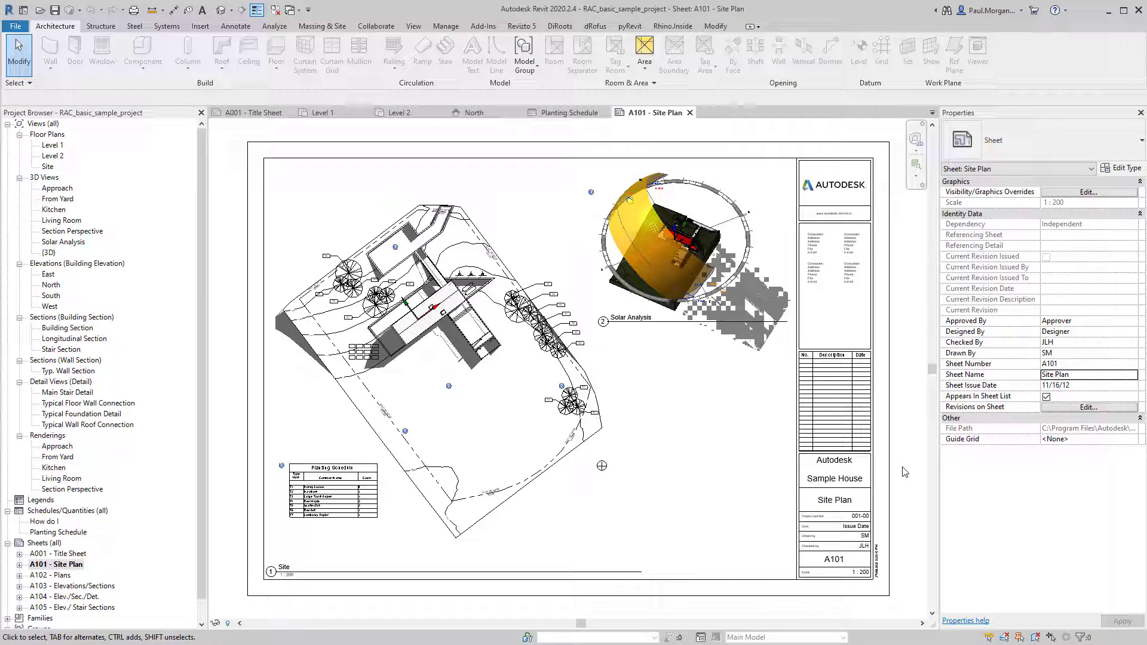
right_click(40, 125)
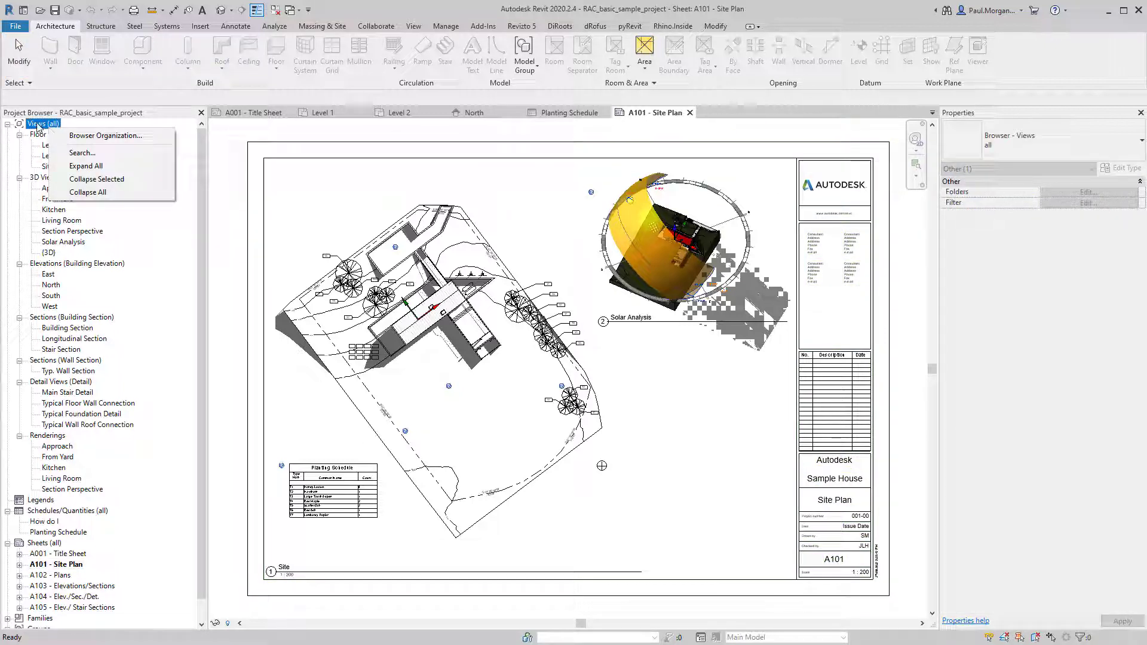
Collapse the whole Project Browser tree, then re-expand Views, Floor Plans, 3D Views and Elevations
left_click(105, 192)
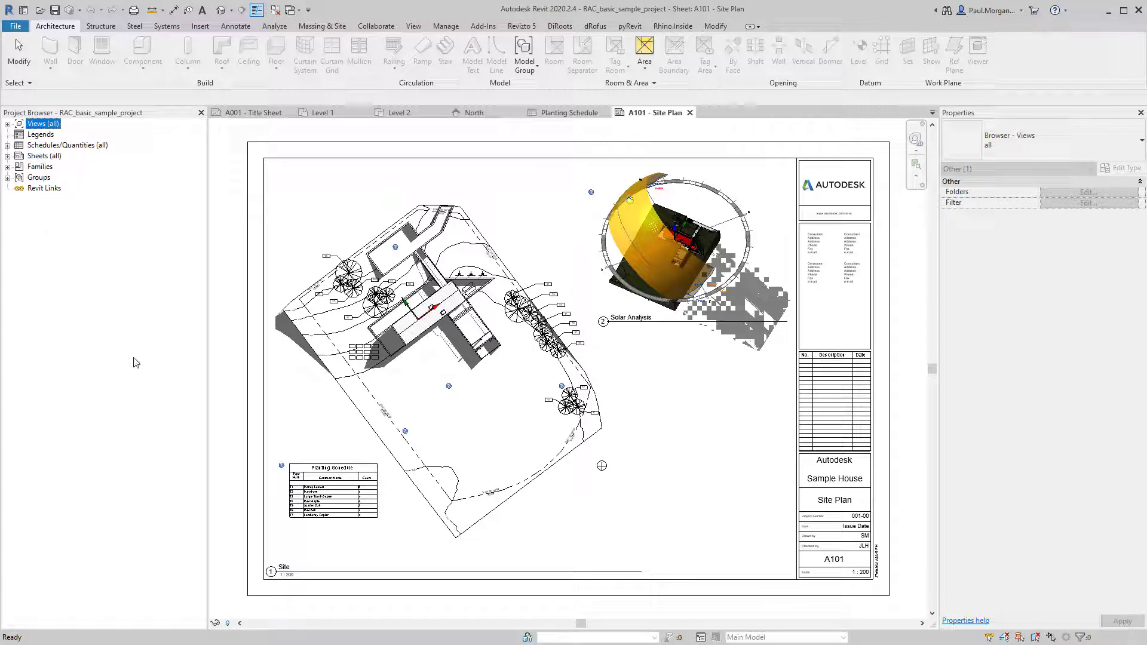
double_click(46, 124)
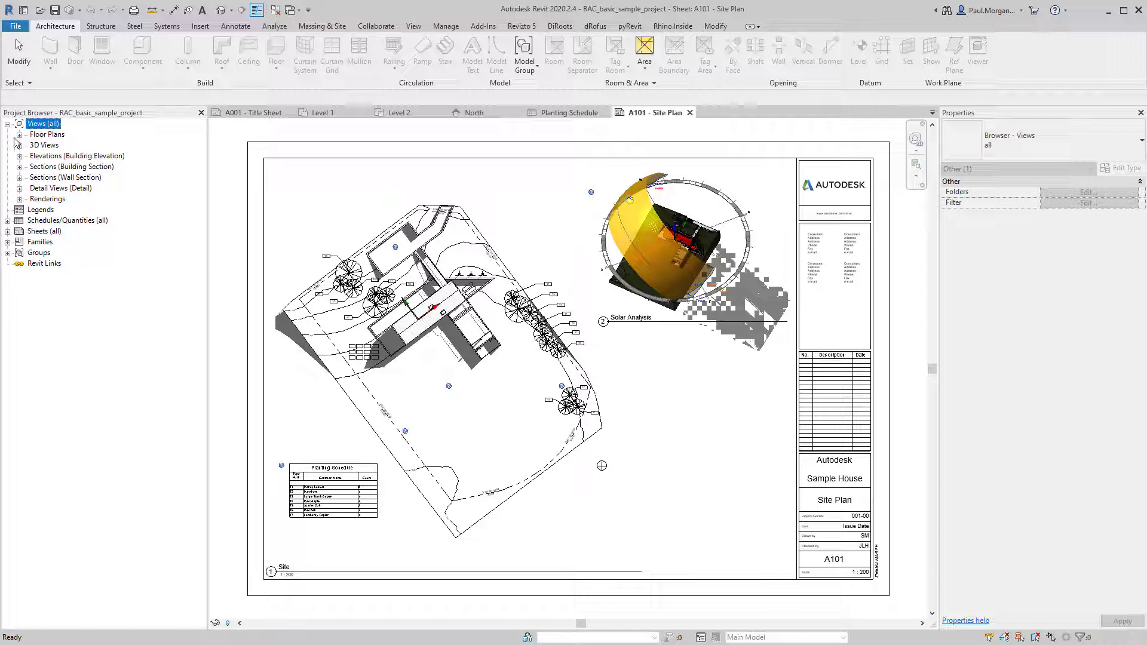
double_click(47, 136)
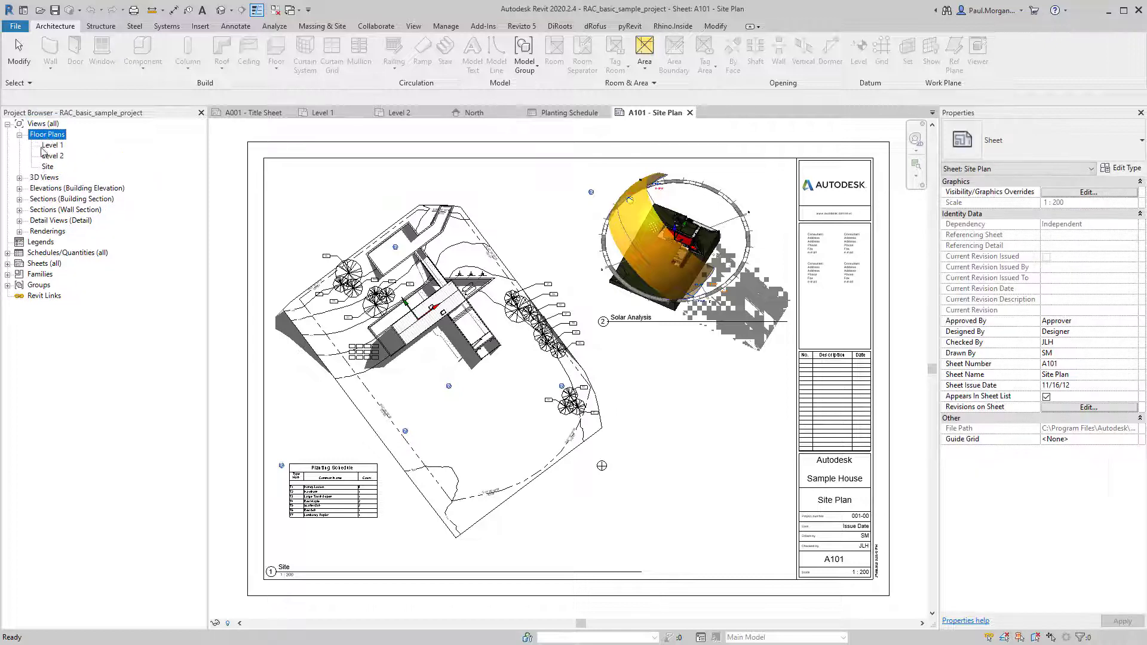
double_click(44, 177)
double_click(48, 263)
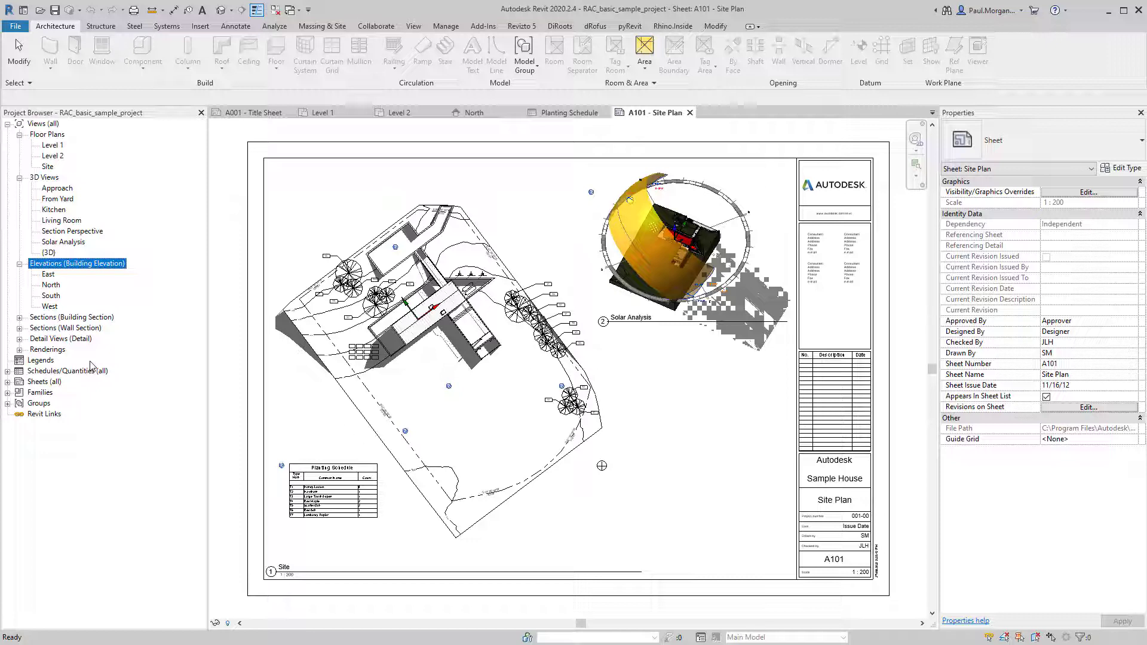
Open the Level 1 plan, expand Sheets, and open A001 - Title Sheet
double_click(57, 146)
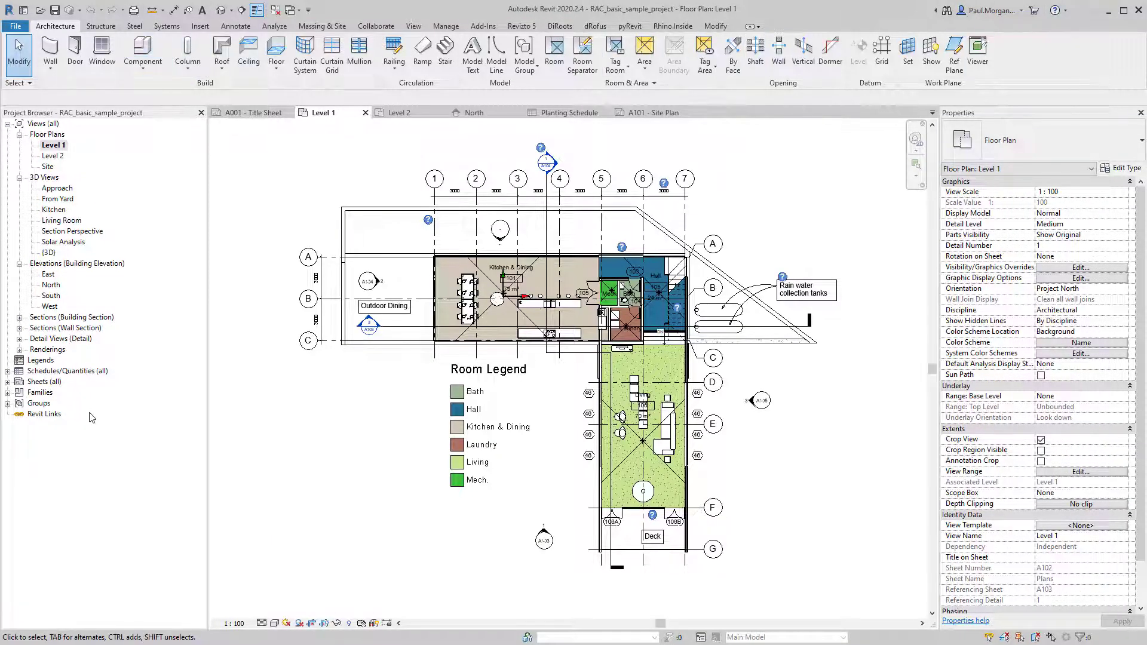
double_click(42, 382)
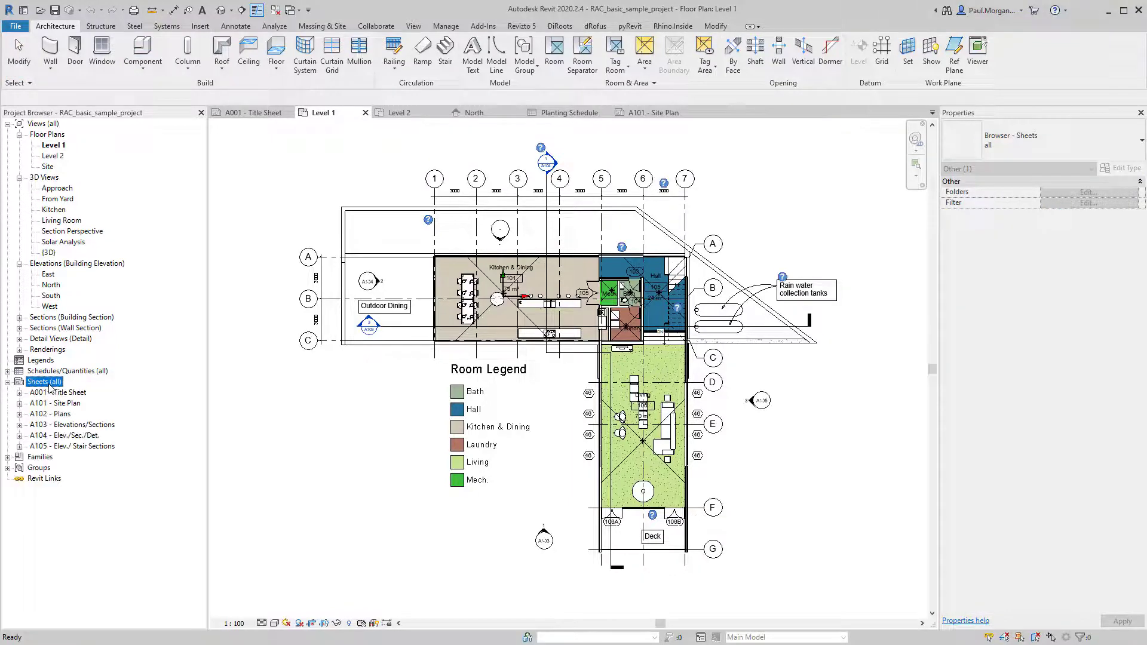
left_click(58, 393)
double_click(58, 393)
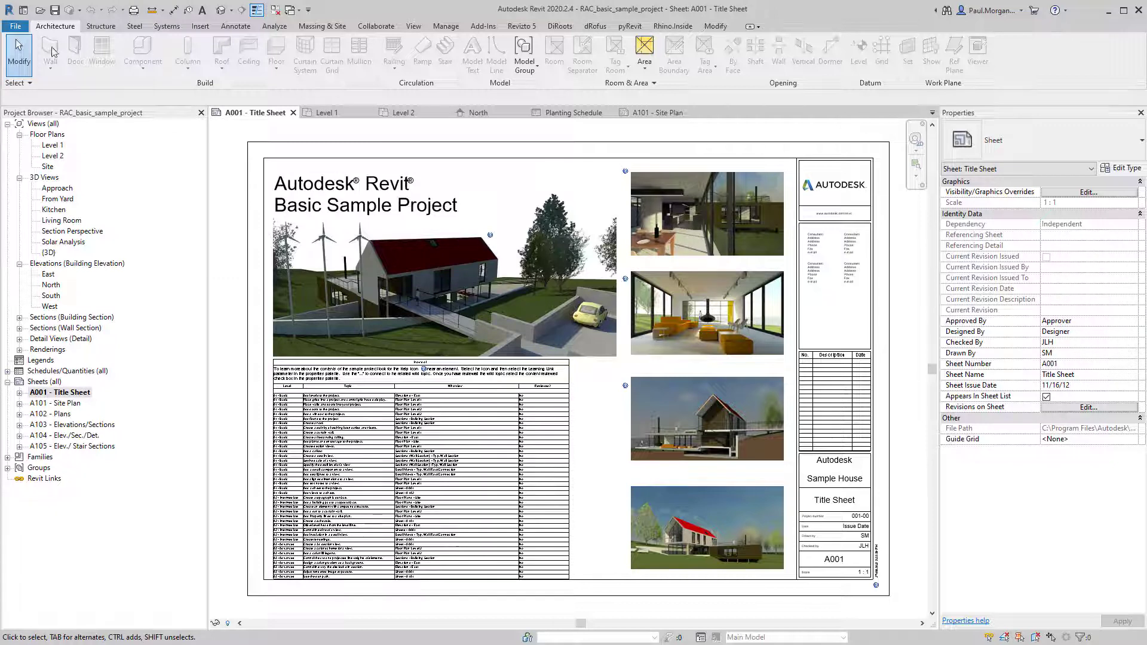
Return to the Level 1 plan and browse the Structure, Steel, Systems and Annotate tabs
double_click(53, 145)
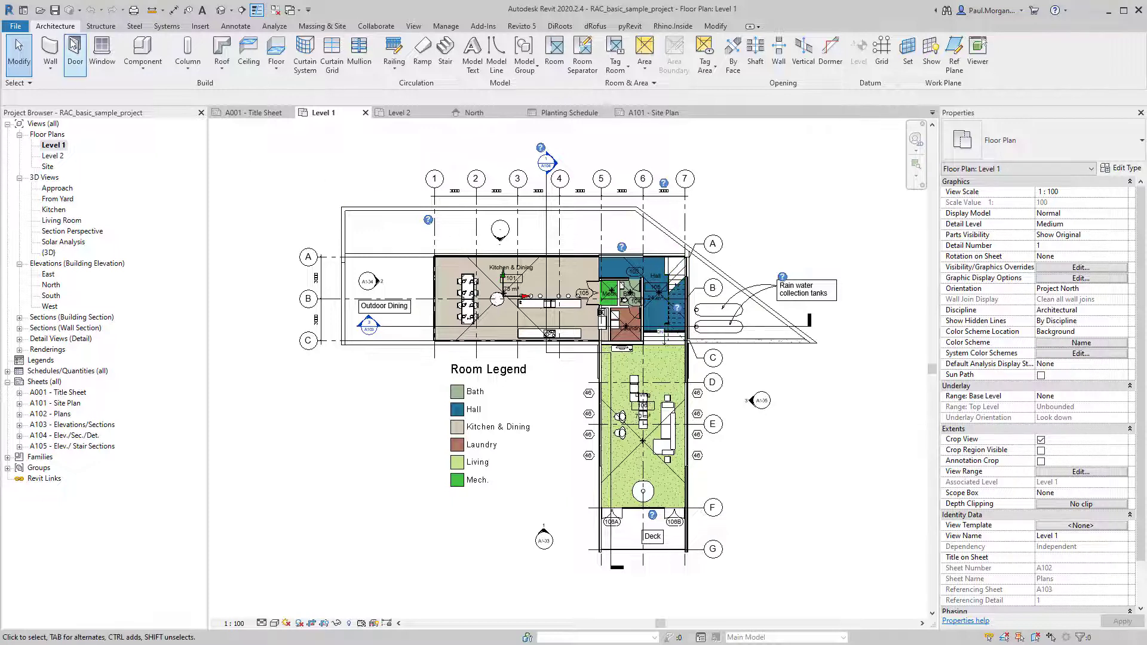
left_click(92, 27)
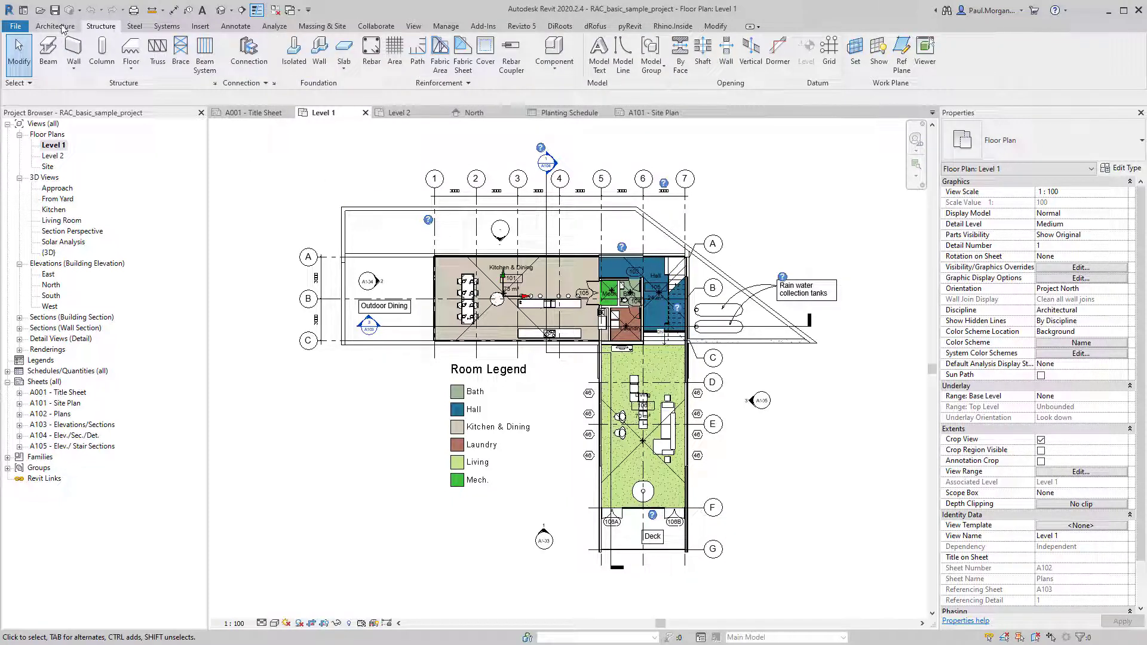
left_click(135, 27)
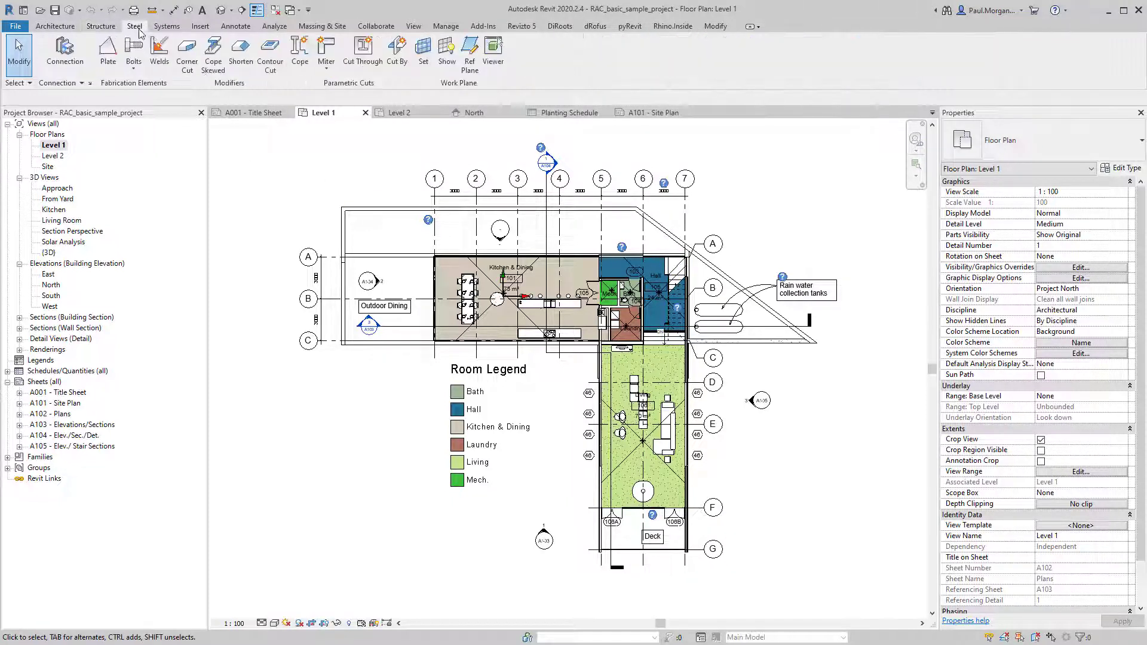
left_click(67, 28)
left_click(102, 28)
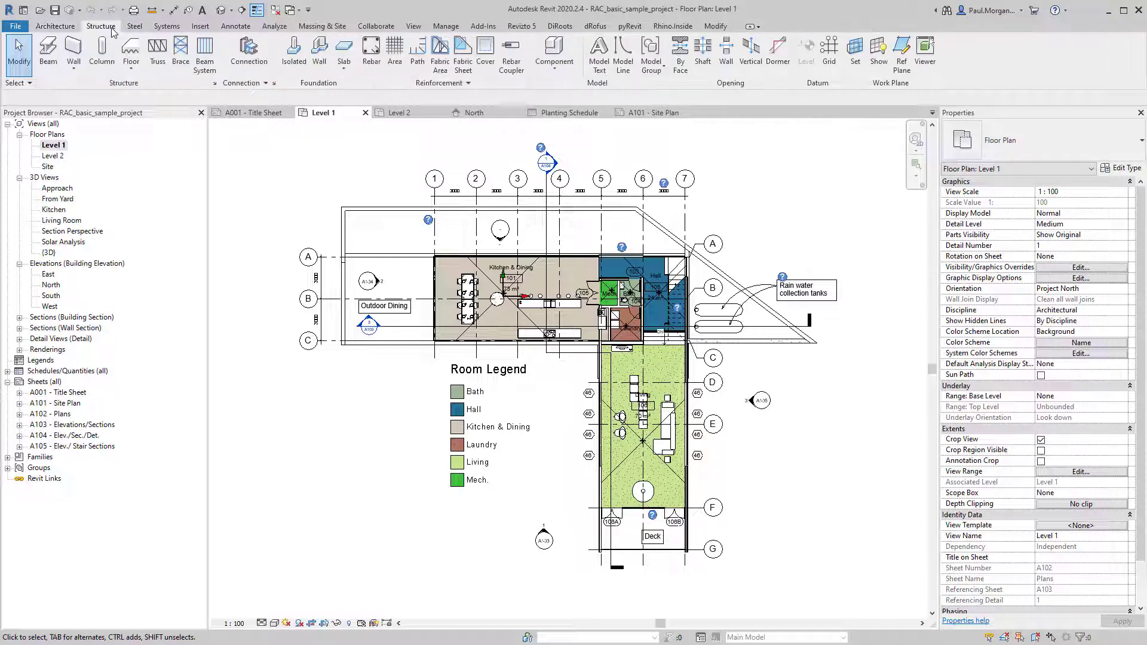
left_click(135, 27)
left_click(181, 28)
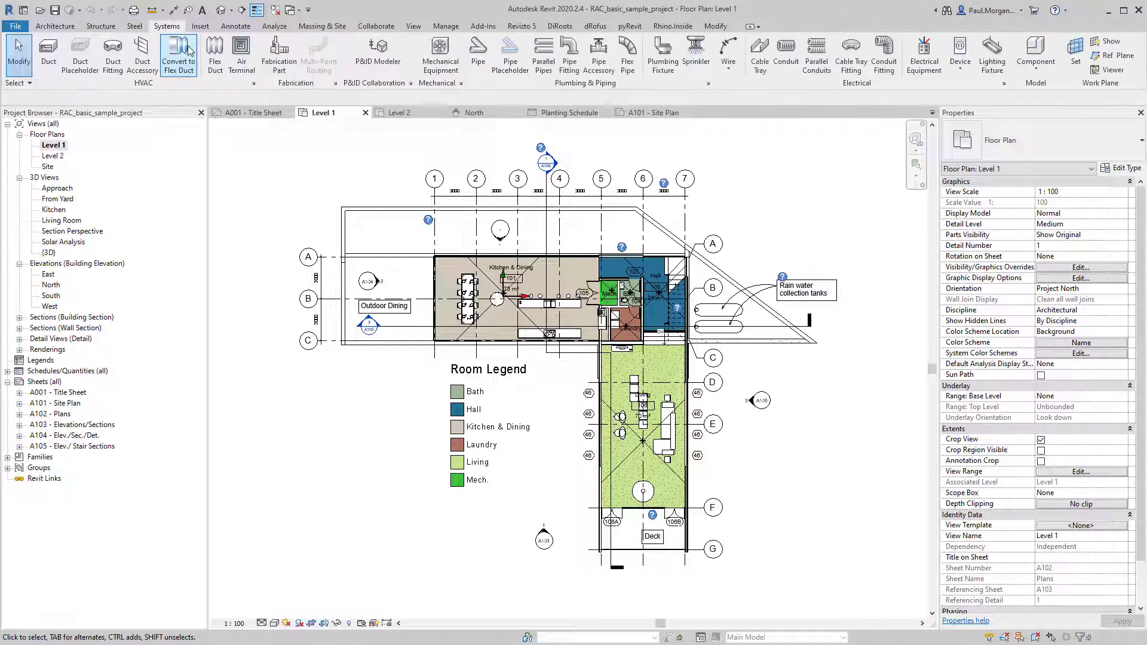
left_click(236, 26)
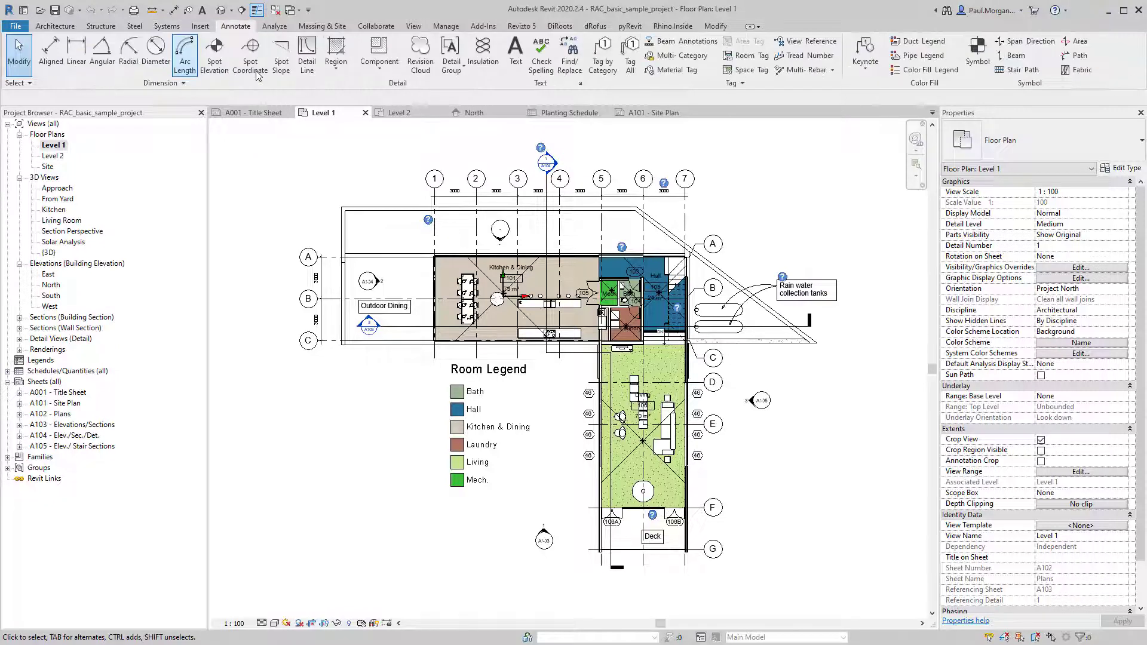
Browse the Manage, Revizto 5, dRofus and Rhino.Inside tabs, ending on the Systems tab
left_click(445, 26)
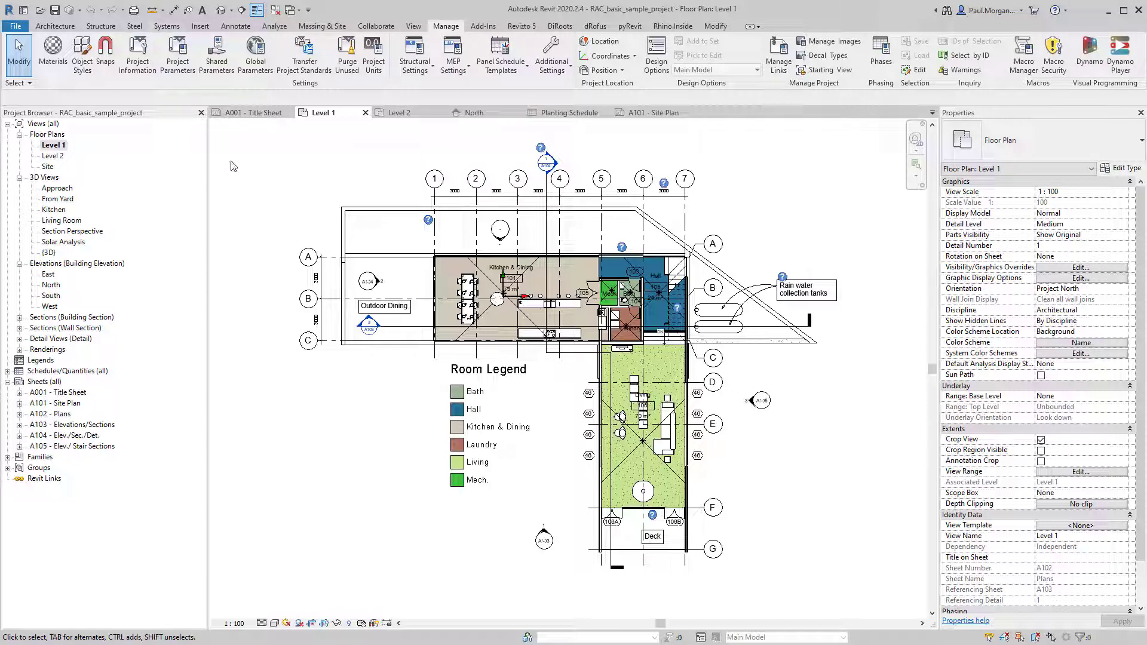
left_click(523, 26)
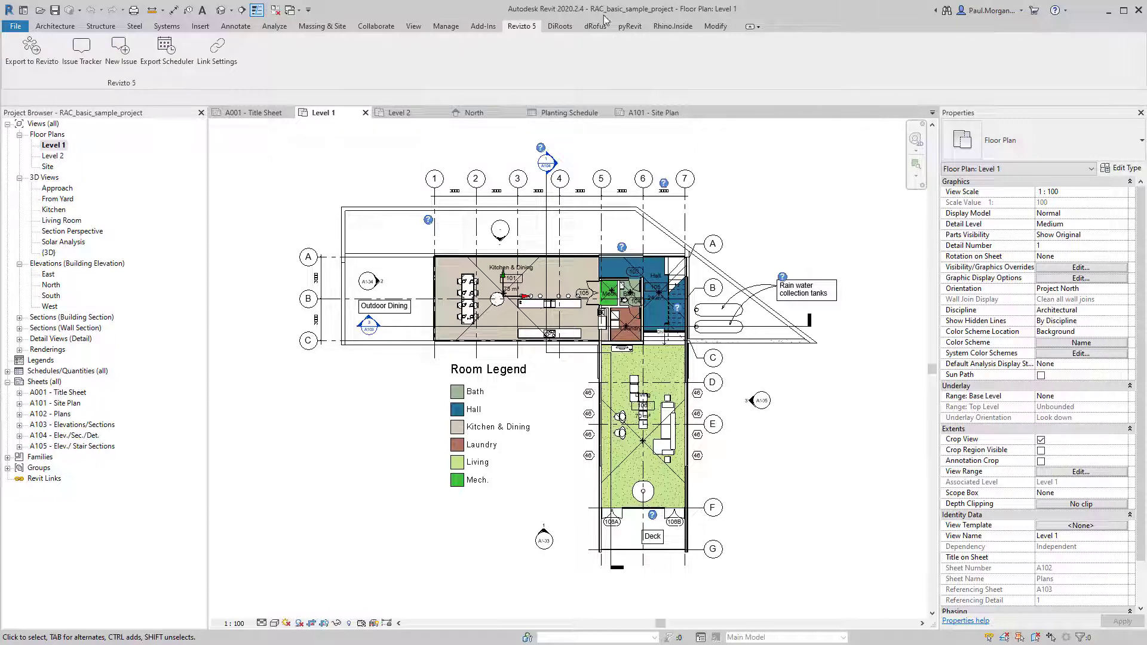
left_click(596, 26)
left_click(673, 26)
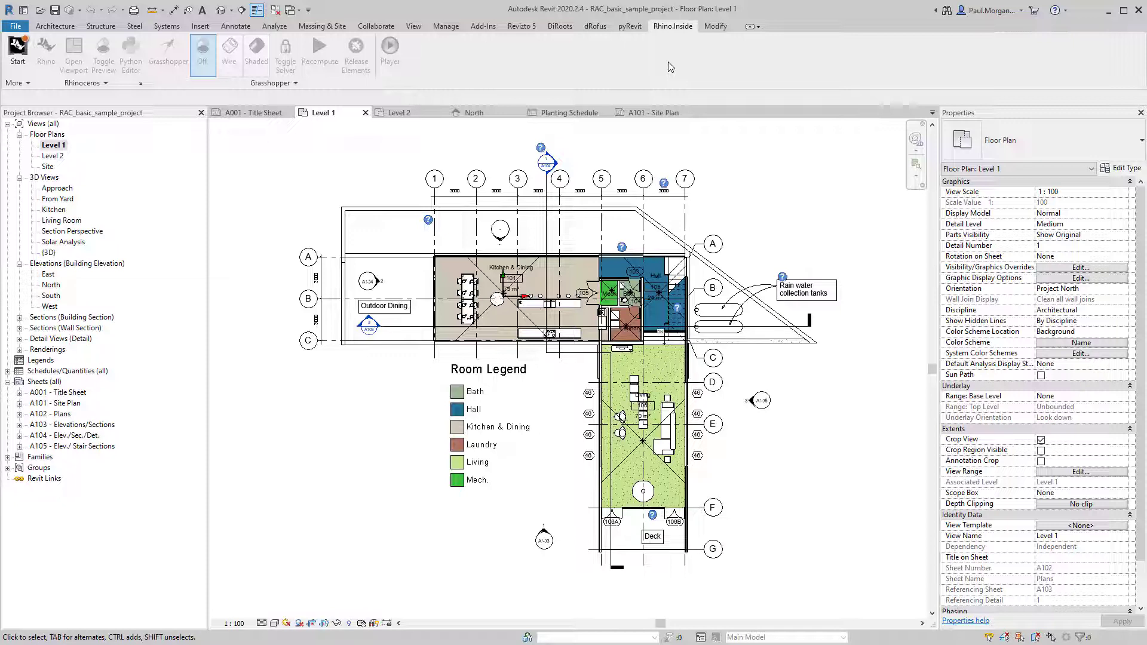
left_click(67, 26)
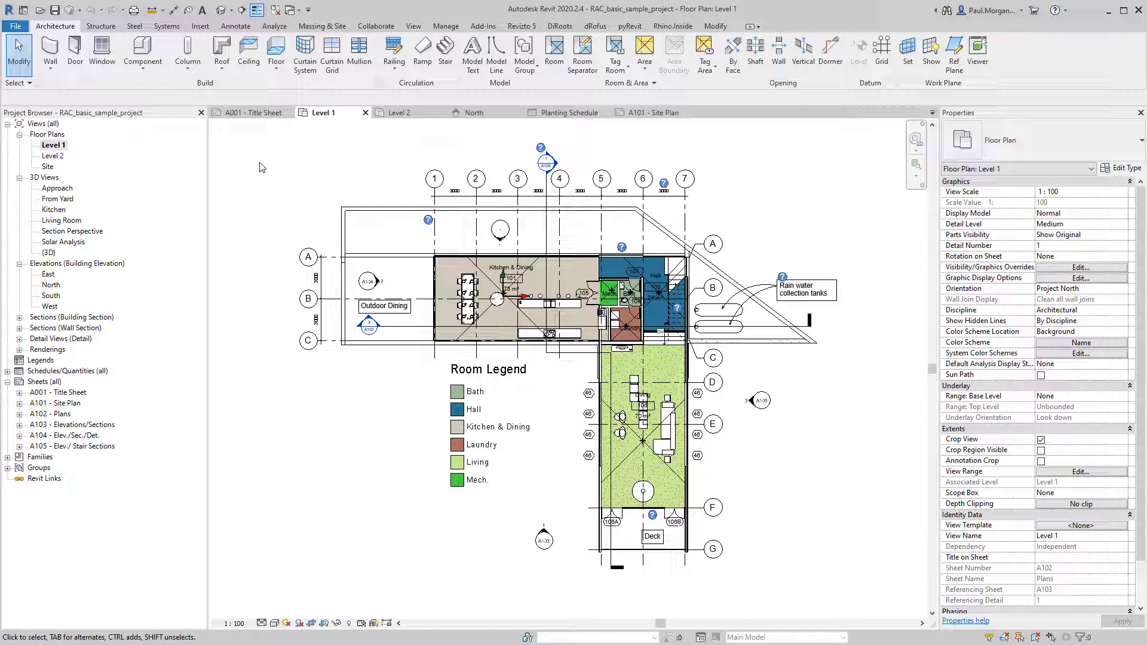
left_click(99, 26)
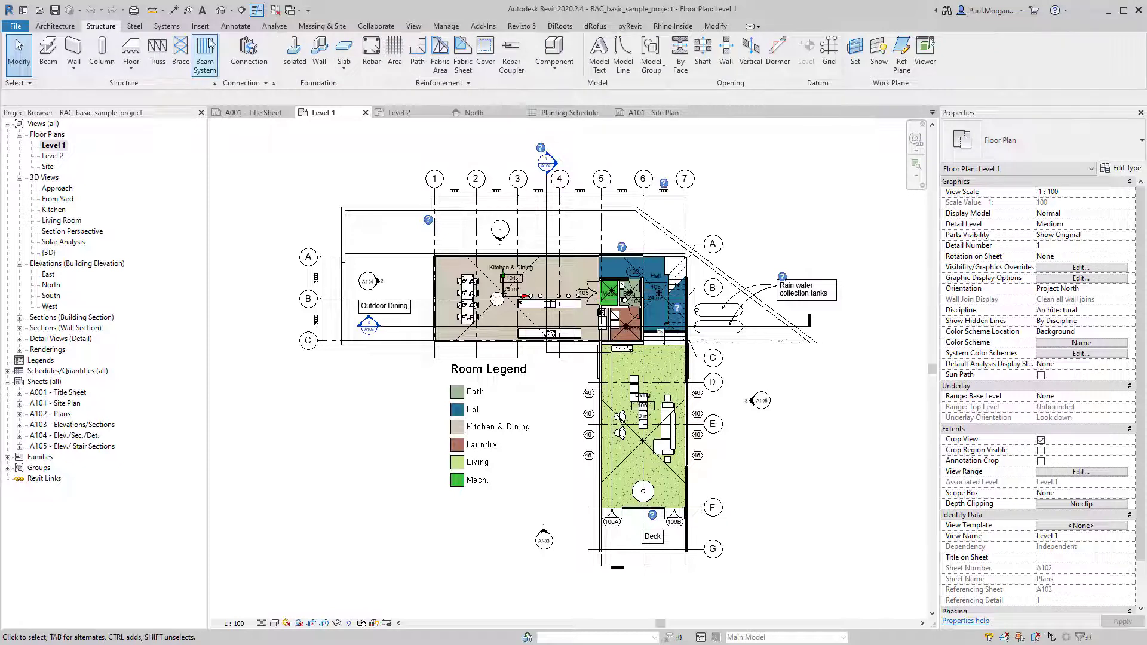
left_click(178, 30)
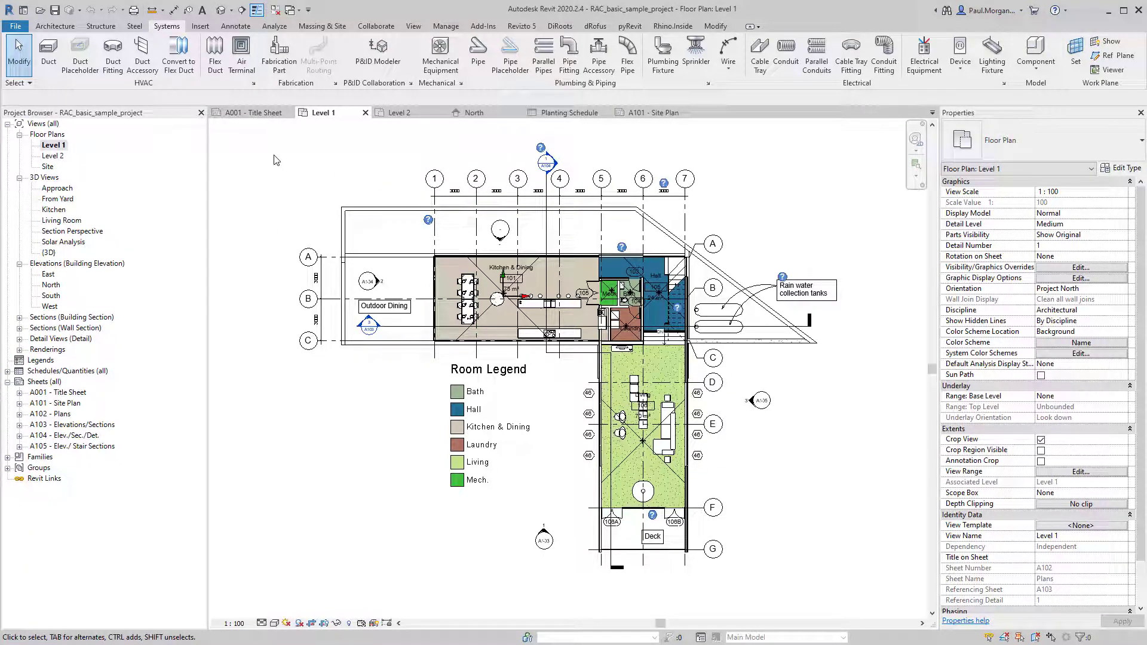
Switch the ribbon back to the Architecture tab and pan the Level 1 plan slightly
left_click(44, 26)
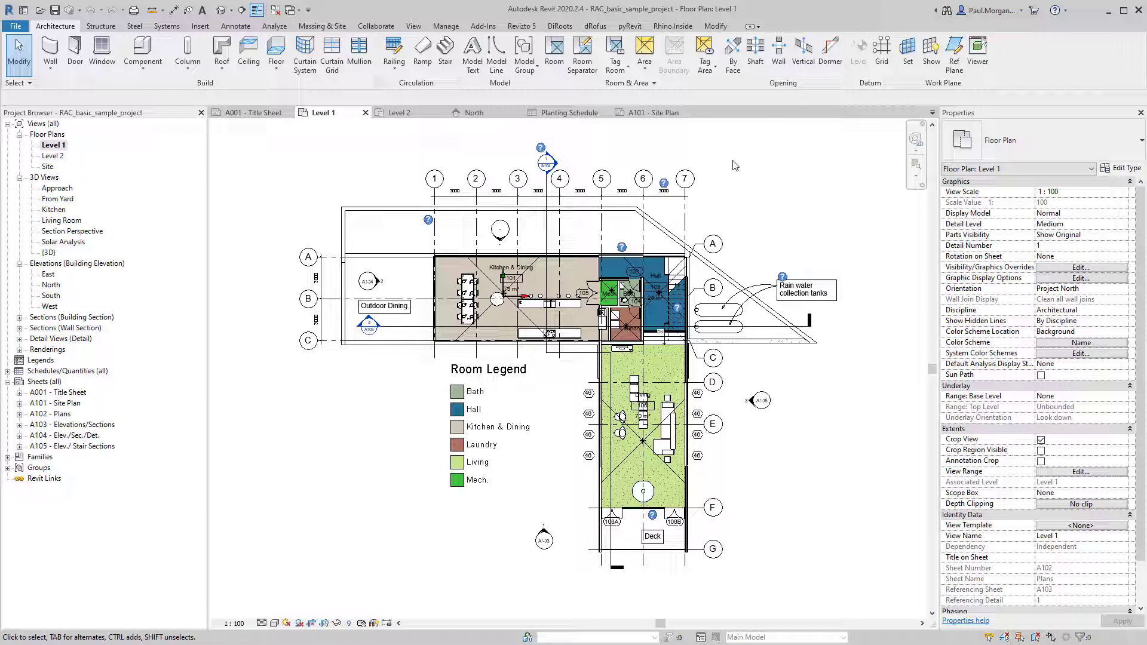
middle_click_drag(418, 512, 463, 503)
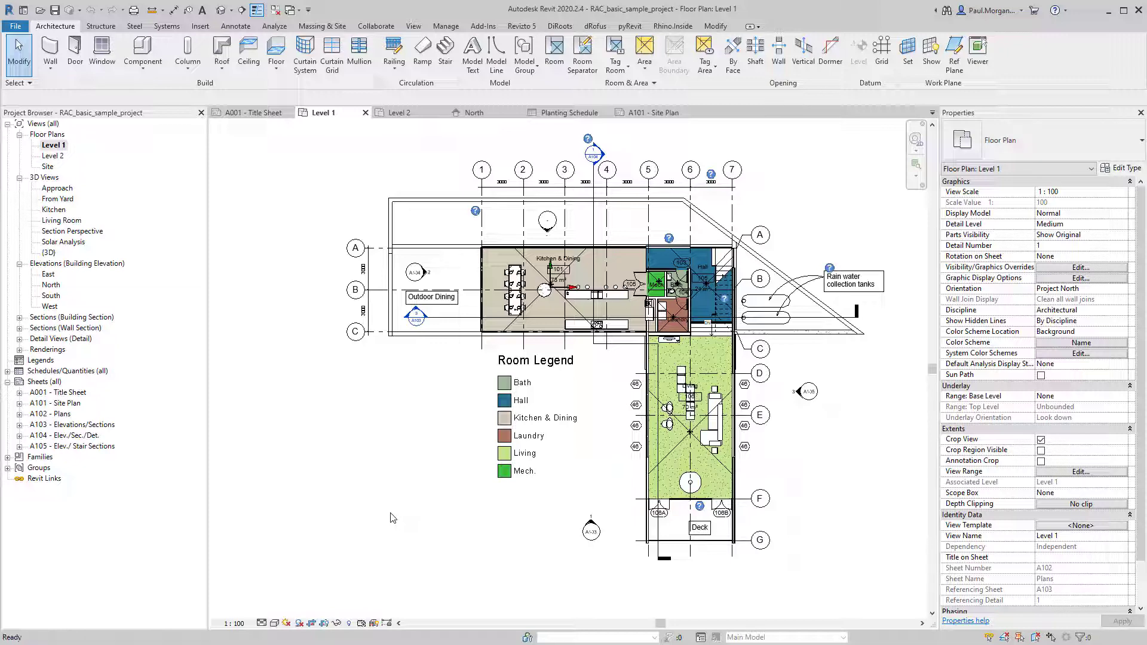
Draw a vertical Interior - Partition wall with WA in the empty area left of the Room Legend
key("w")
key("a")
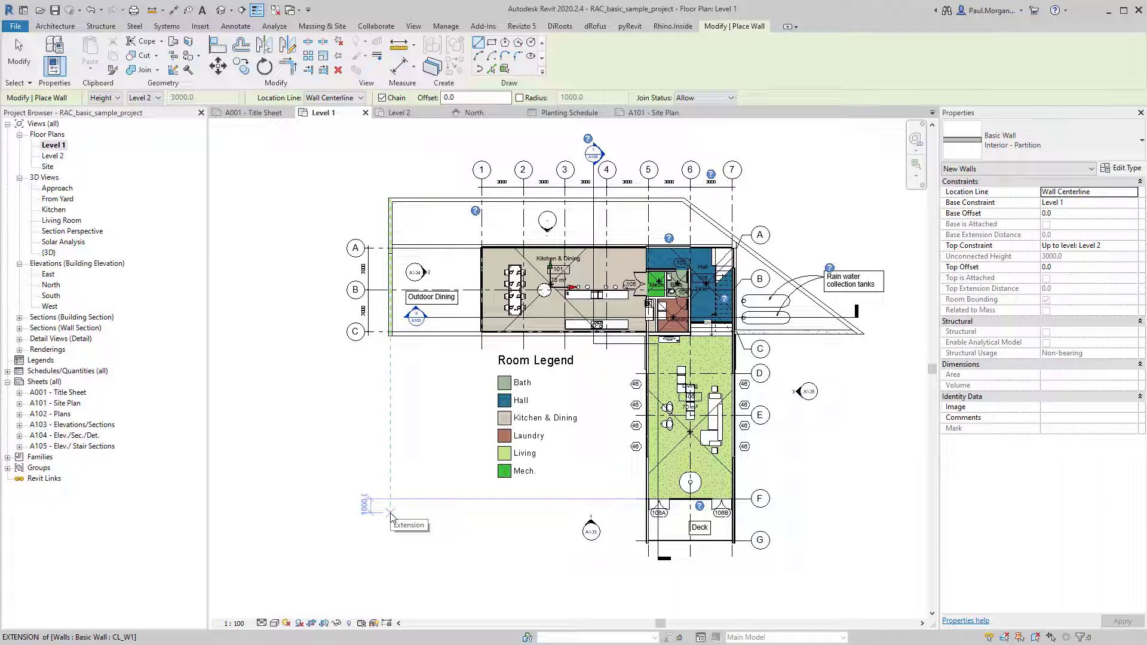
left_click(390, 456)
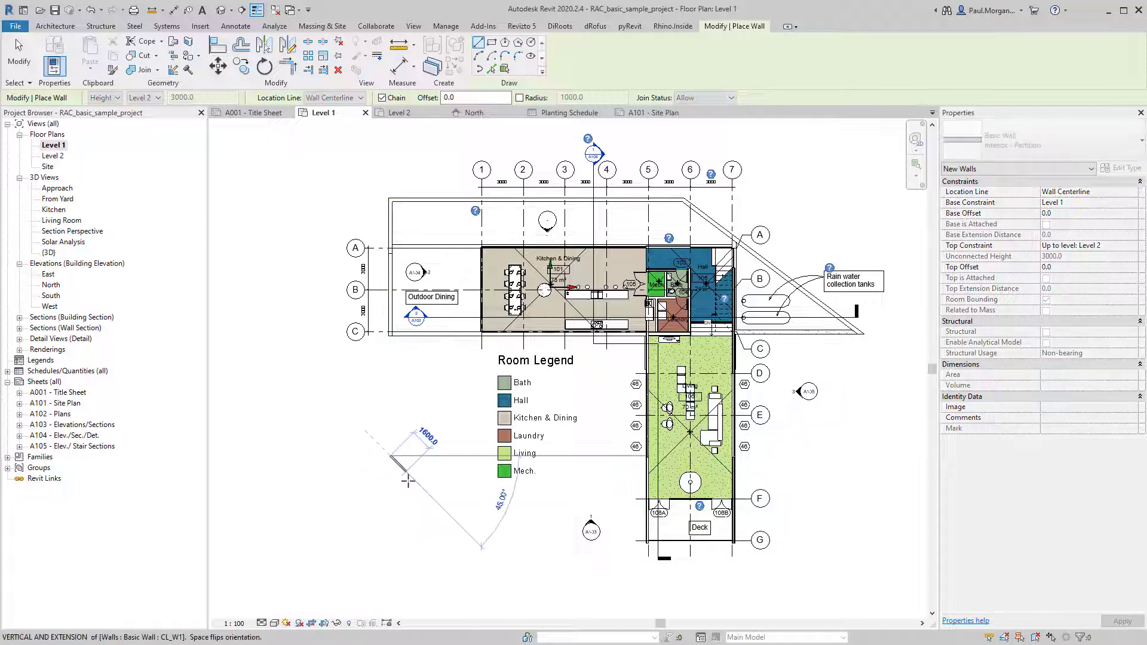
left_click(393, 550)
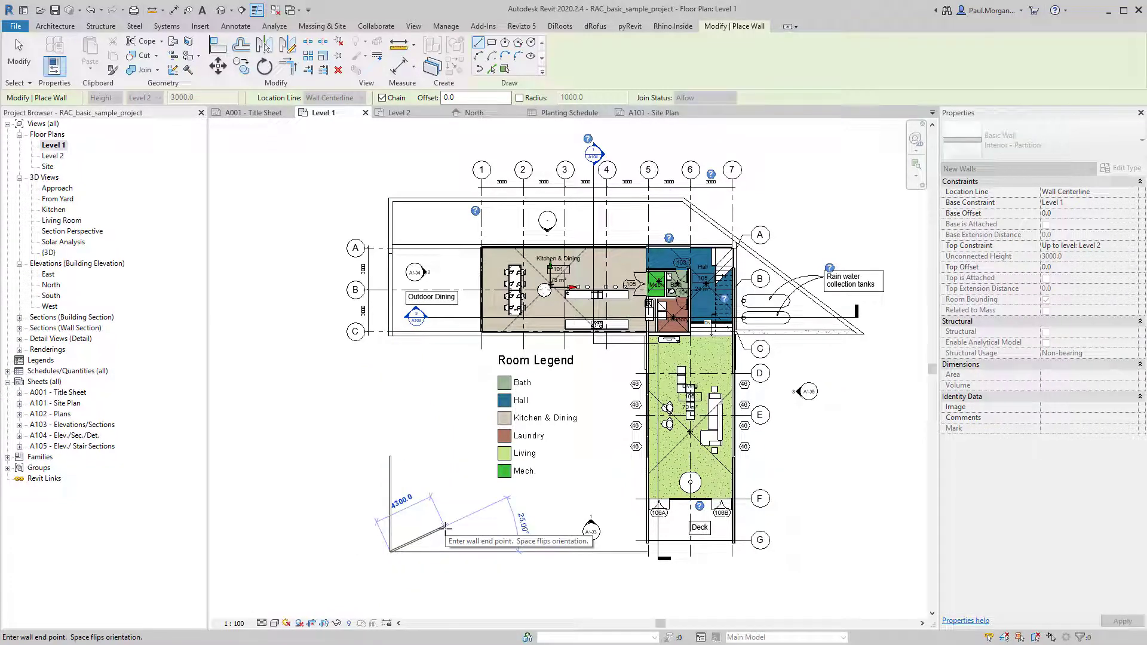
key("Escape")
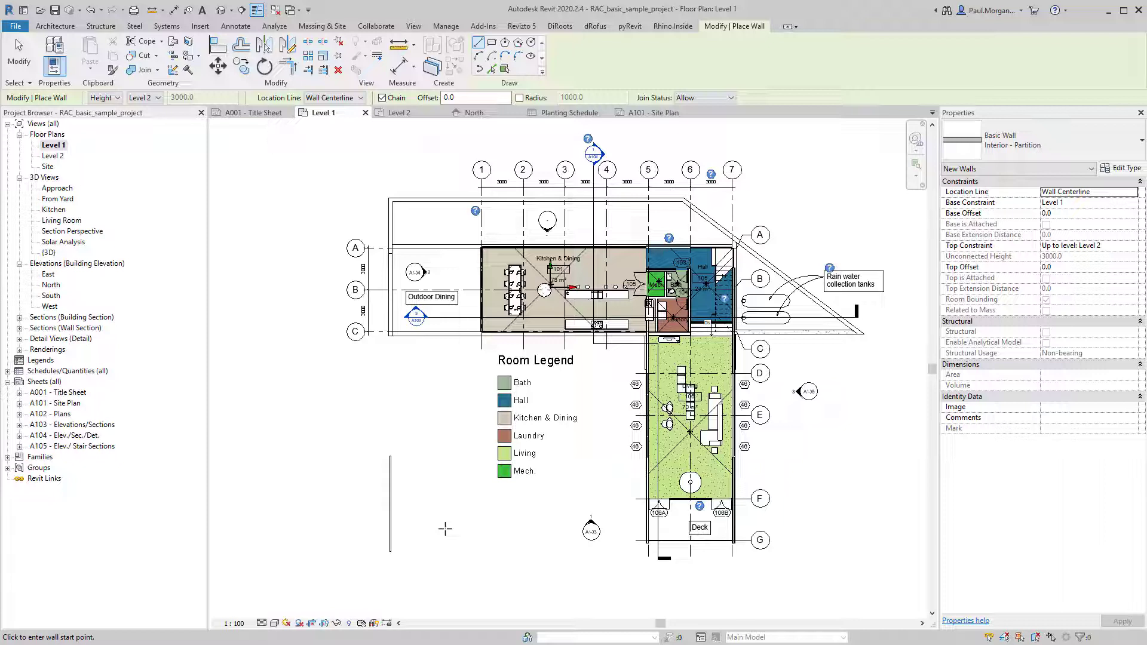
key("Escape")
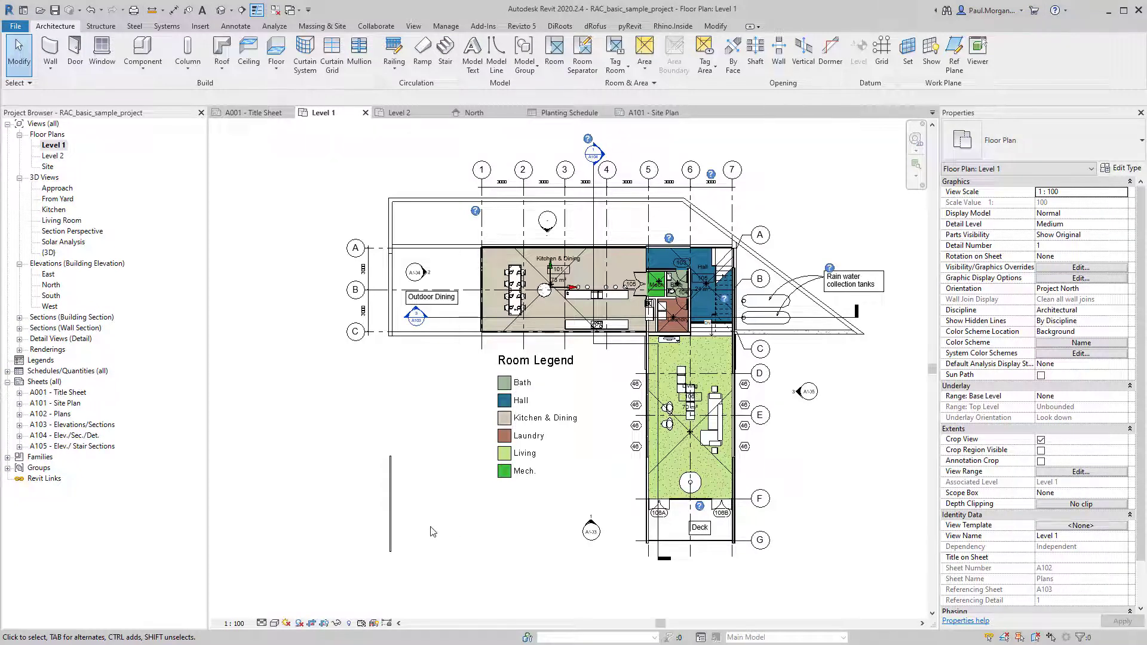
scroll(399, 521, "up", 3)
Place an M_Double-Flush 1730 x 2134mm door in the new partition wall
middle_click_drag(410, 543, 478, 485)
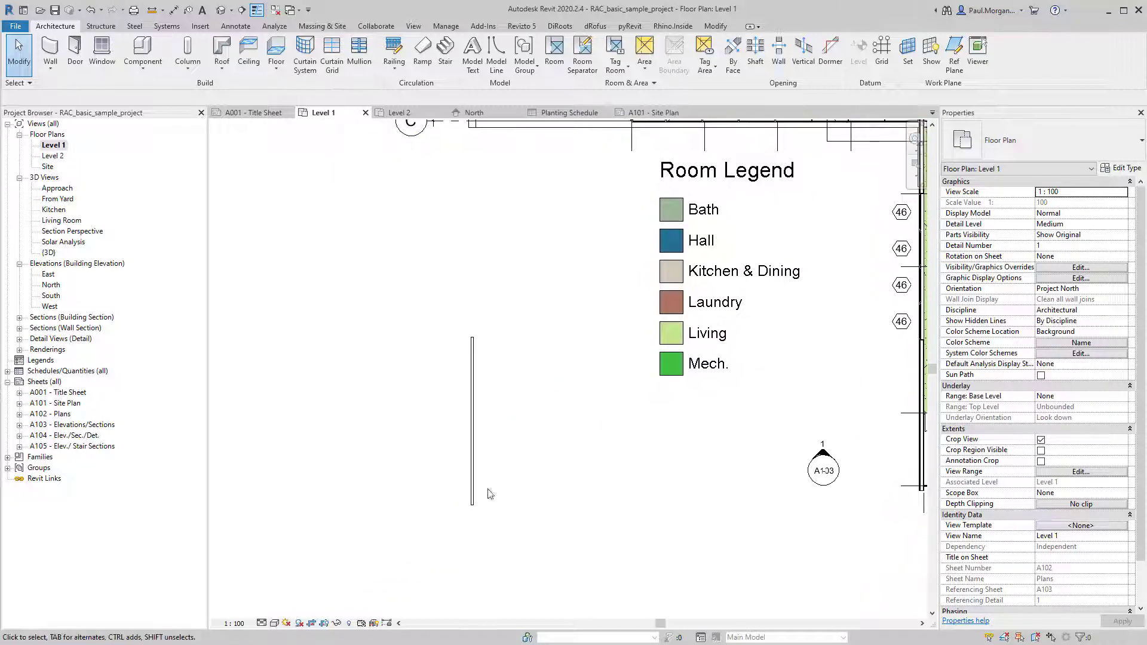
left_click(80, 56)
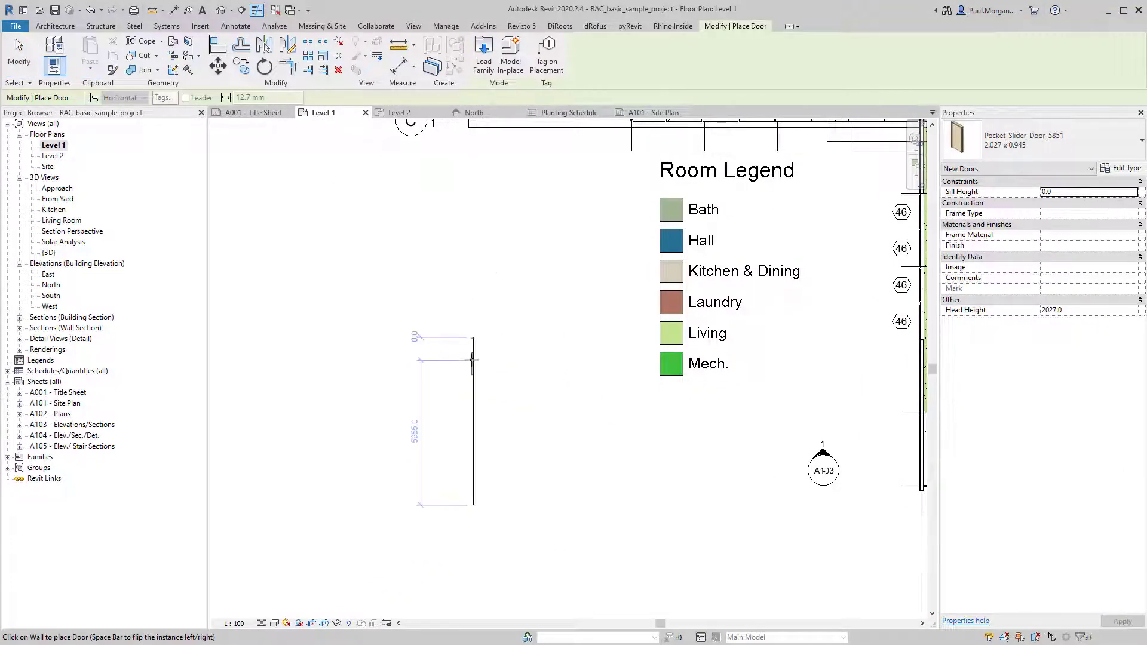
left_click(1027, 142)
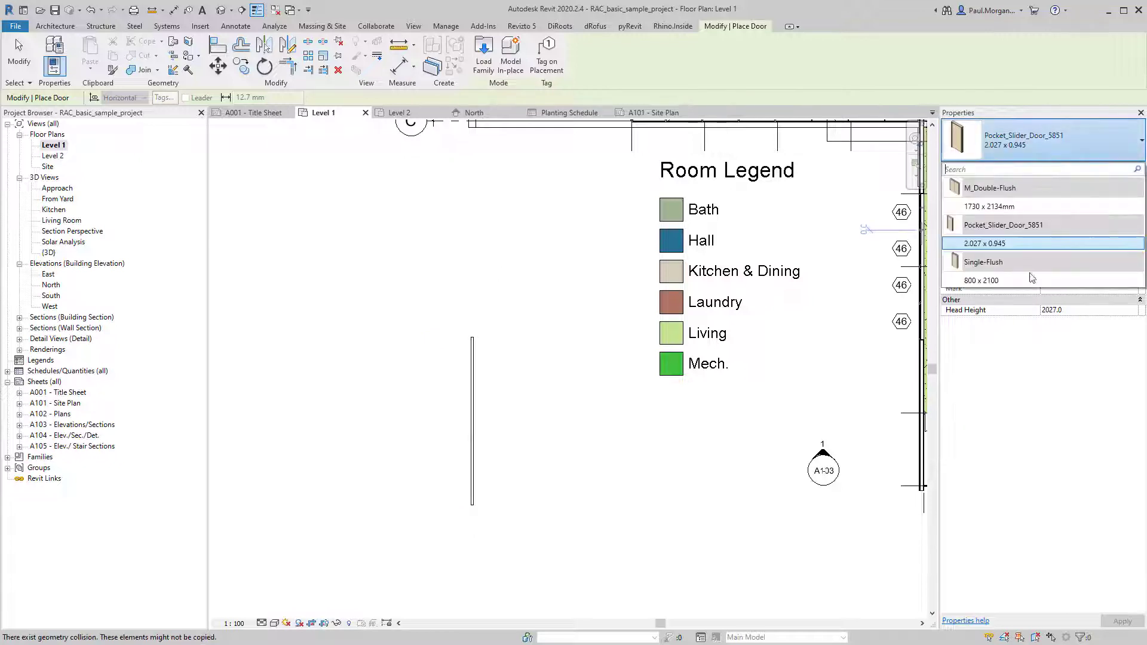
left_click(1002, 206)
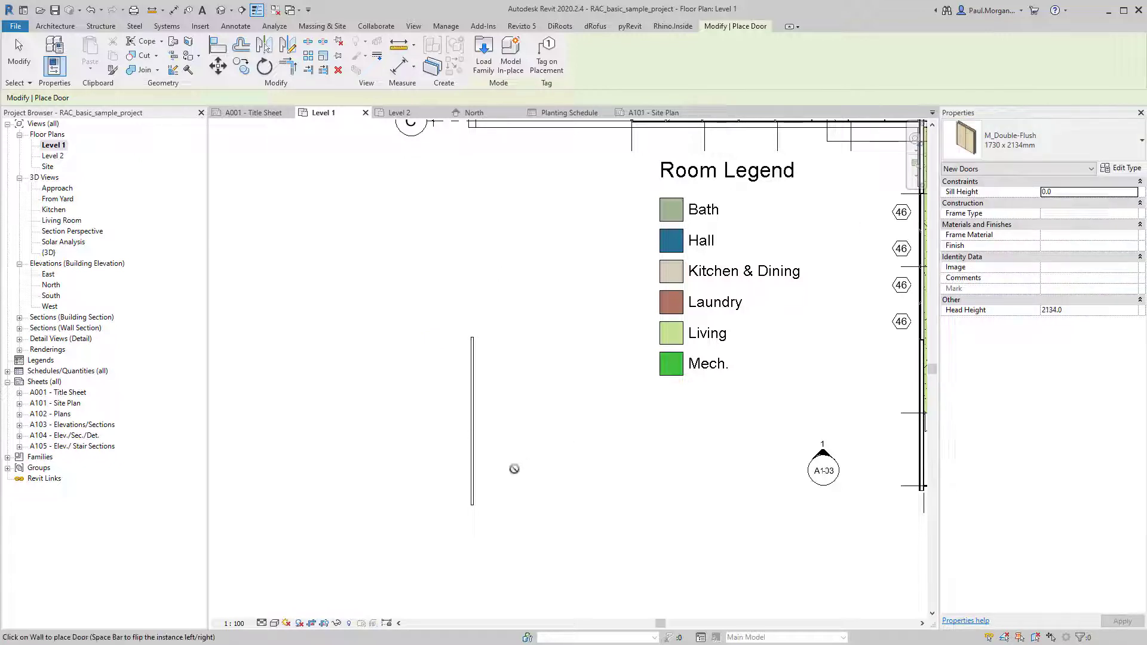
left_click(476, 416)
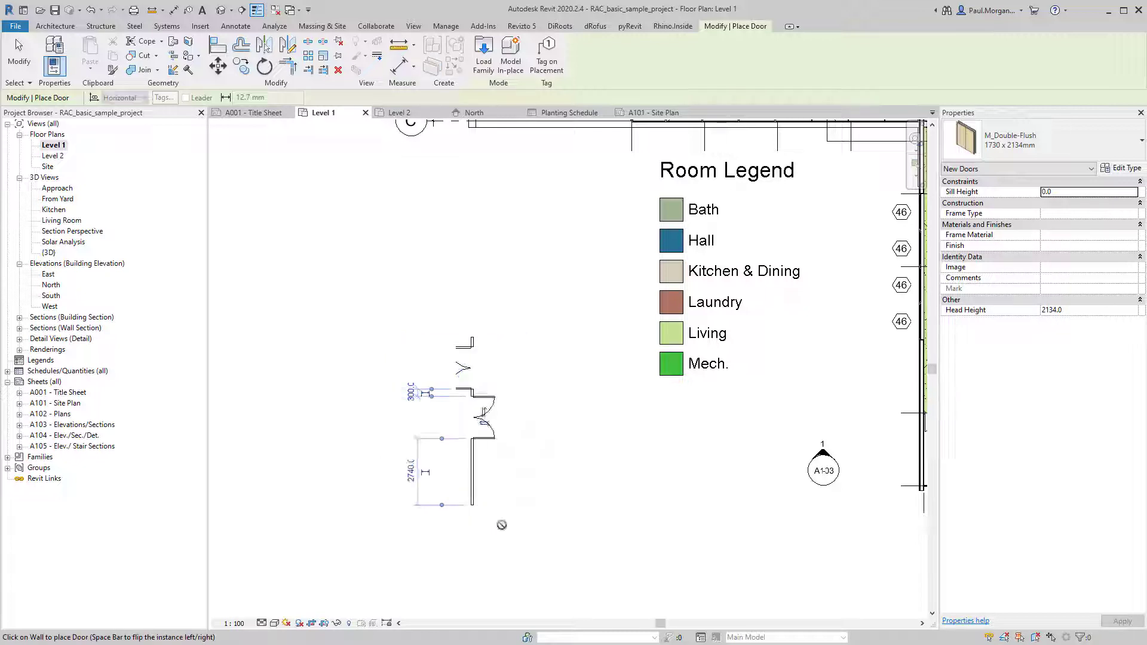
scroll(478, 487, "up", 2)
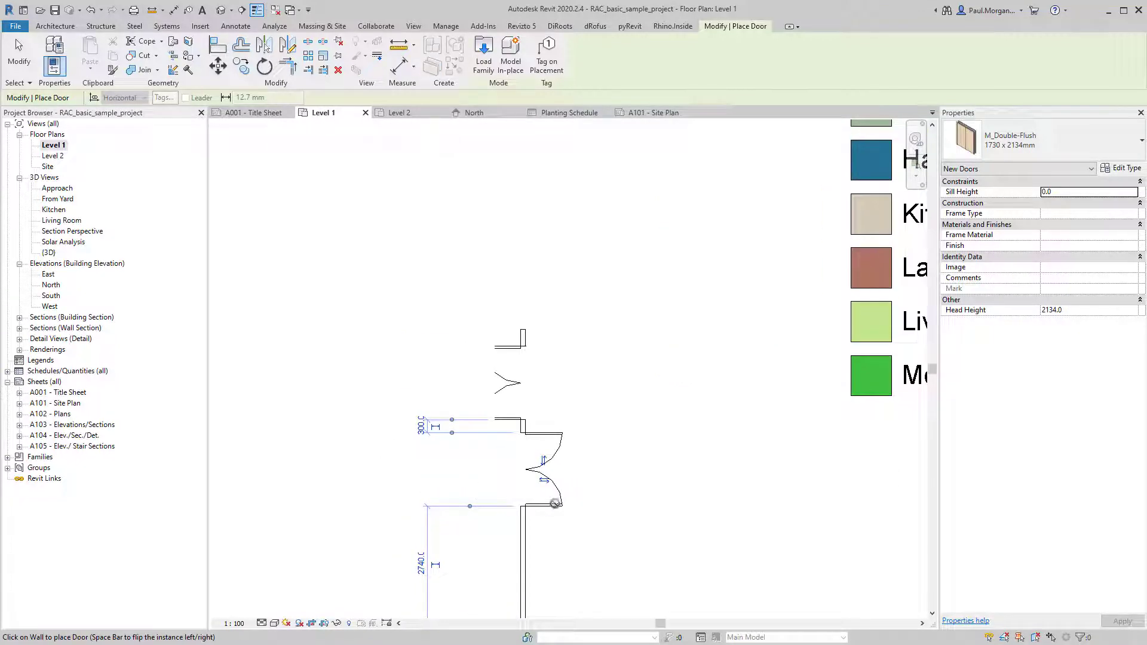
middle_click_drag(555, 504, 538, 486)
middle_click_drag(625, 502, 610, 434)
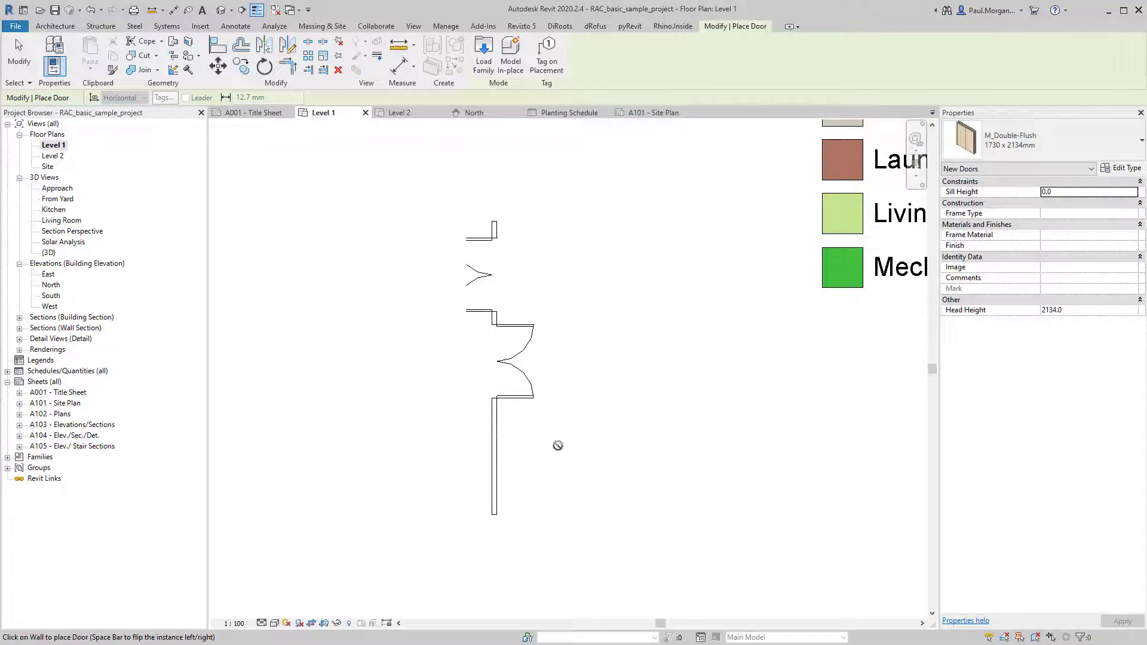
key("Escape")
Flip the upper door so it swings the other way
left_click(488, 292)
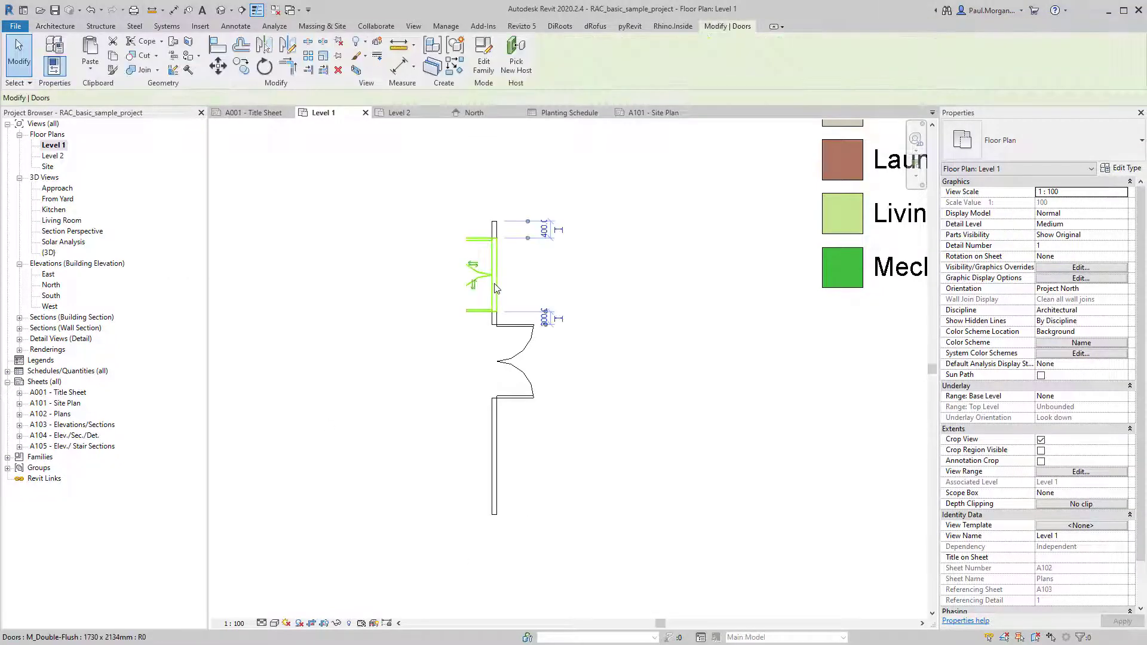
key("space")
left_click(590, 422)
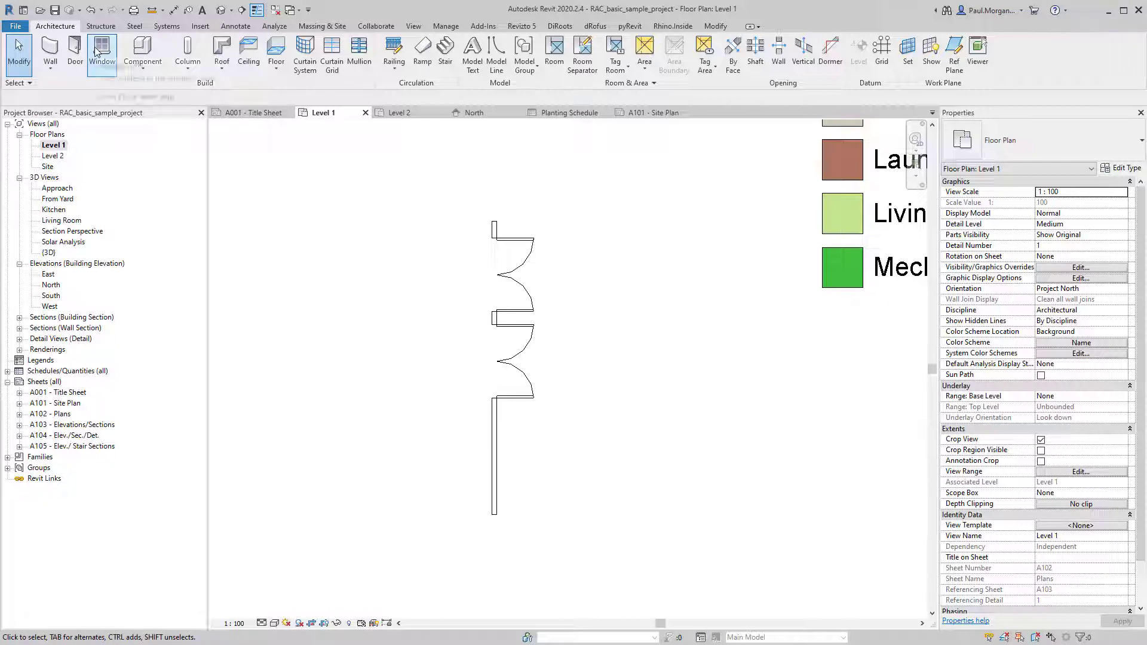
Place a Single Window : Standard window in the wall using WN
key("w")
key("n")
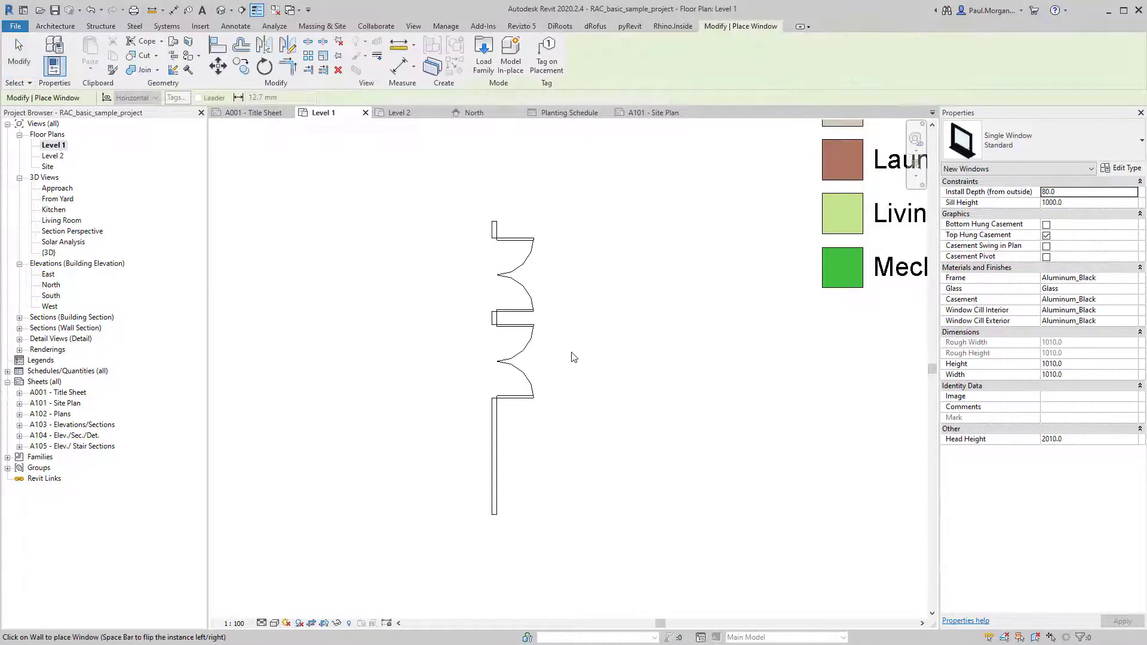
left_click(981, 151)
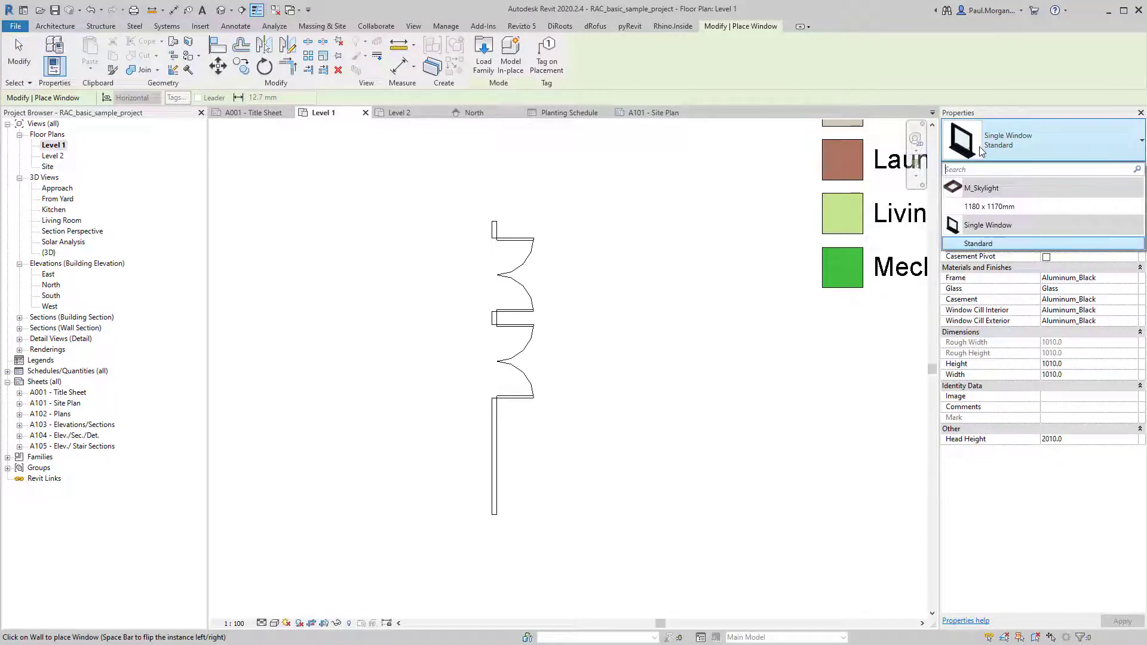
left_click(980, 188)
left_click(499, 455)
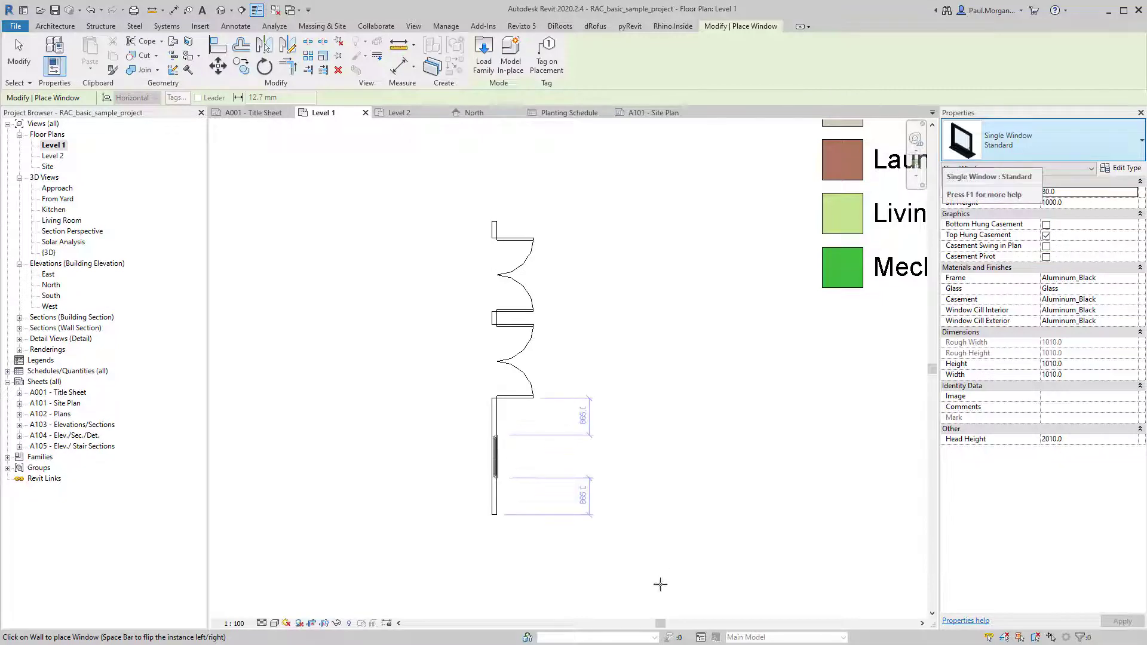
key("Escape")
key("Escape")
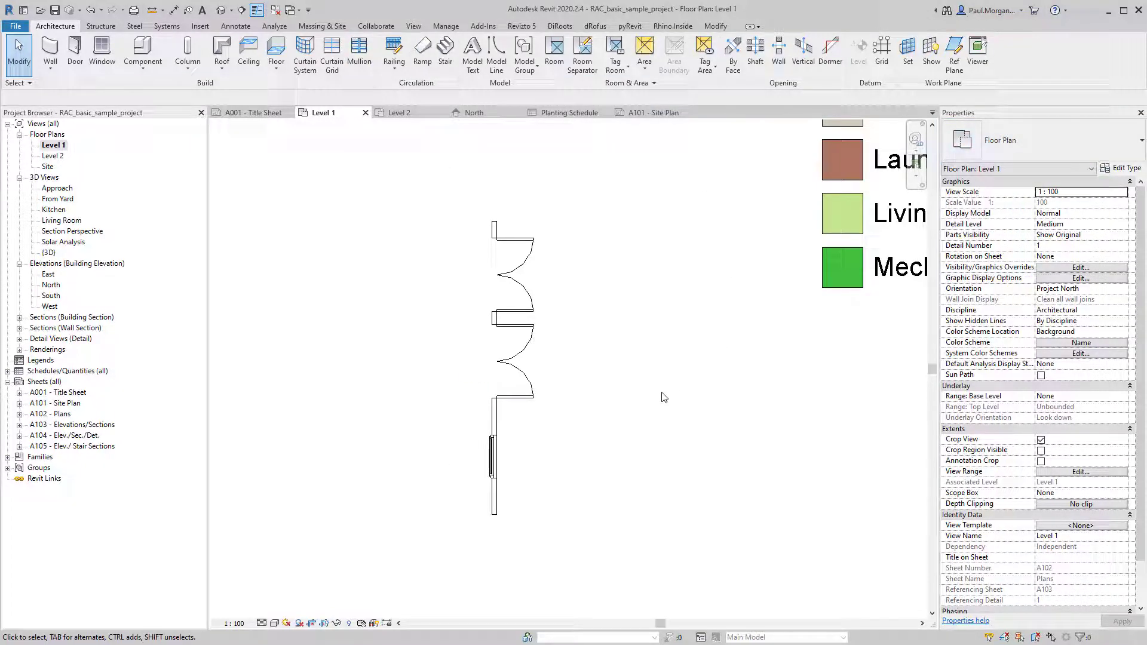
Look over the Level 1 plan and Room Legend, then open the {3D} view under 3D Views
scroll(663, 397, "down", 1)
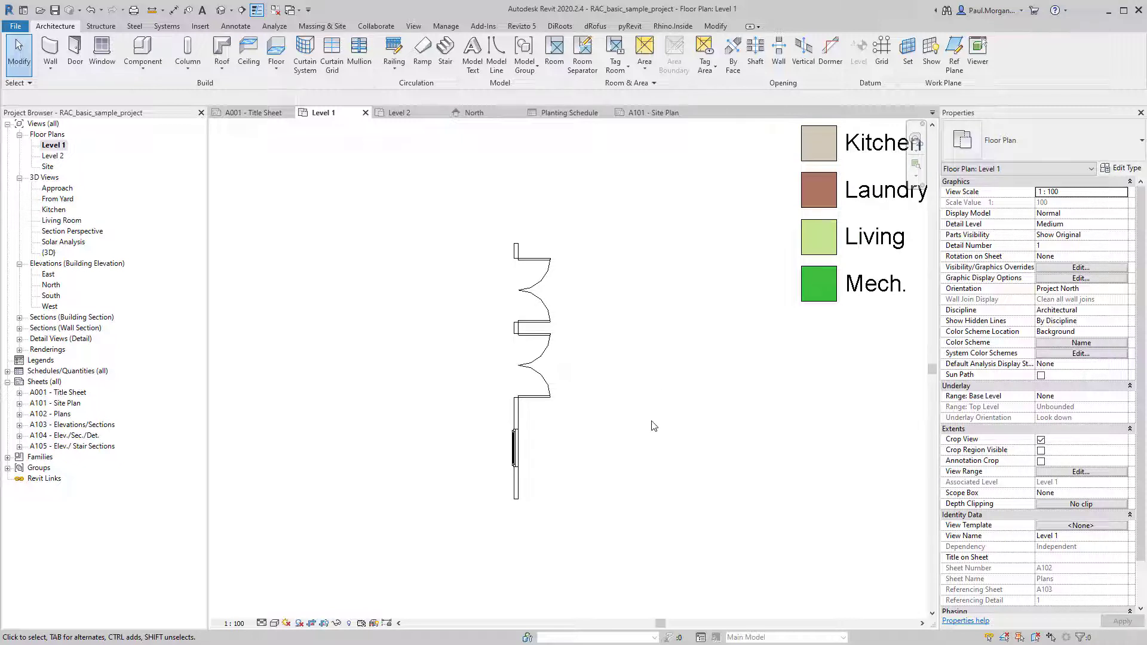
middle_click_drag(653, 424, 613, 395)
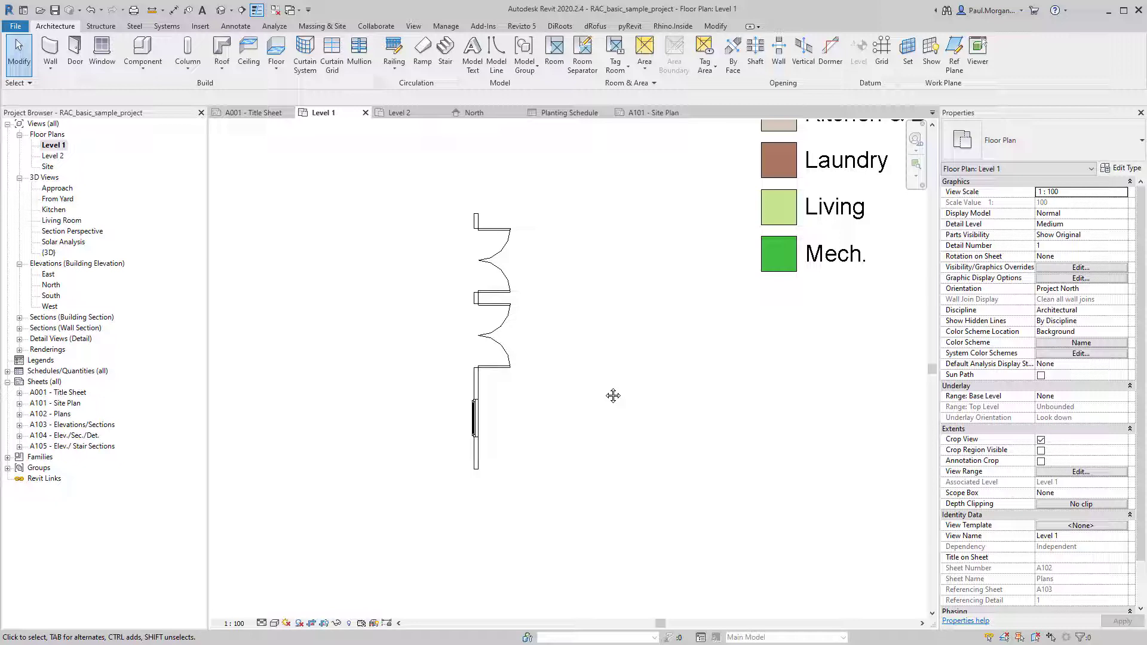
scroll(613, 396, "down", 3)
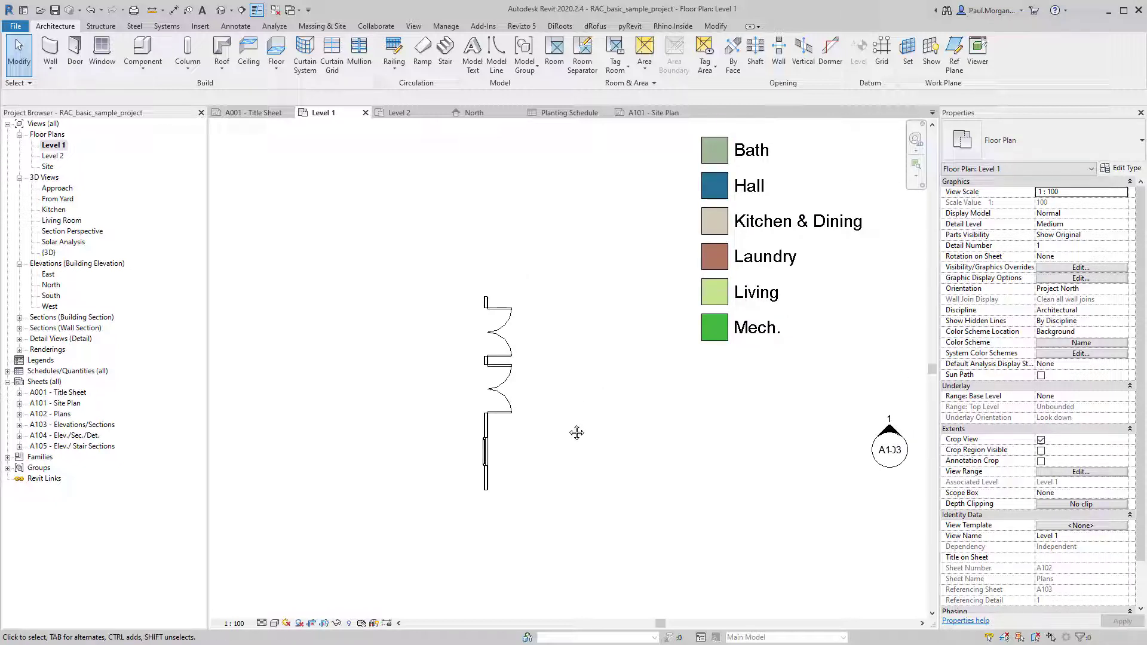
middle_click_drag(603, 391, 578, 440)
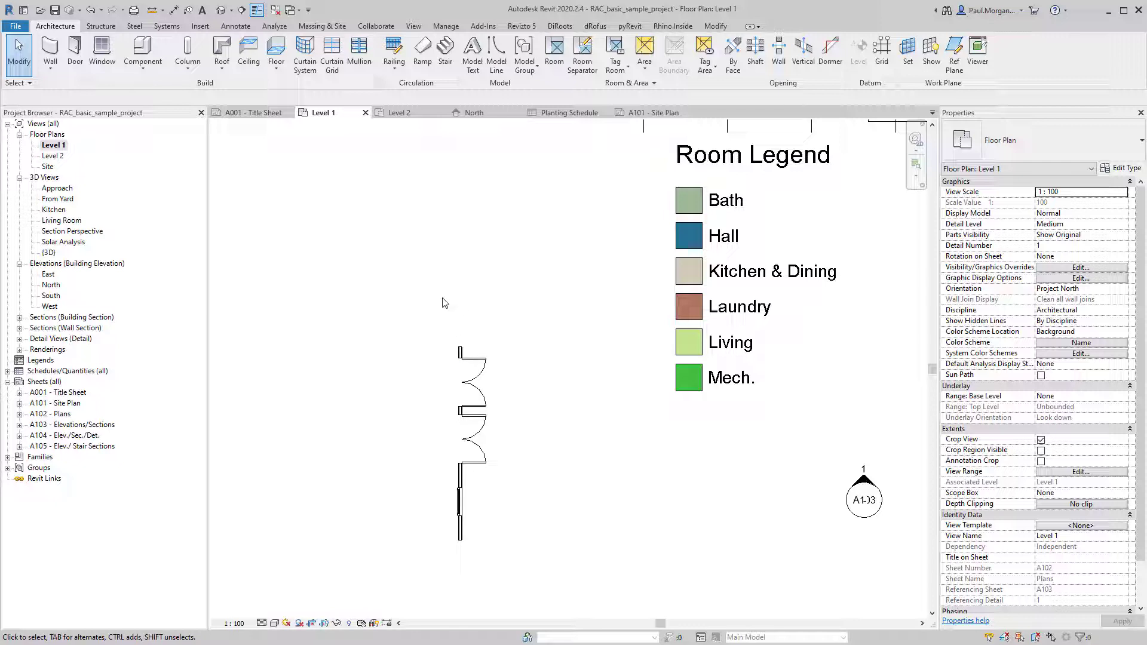
scroll(472, 239, "down", 4)
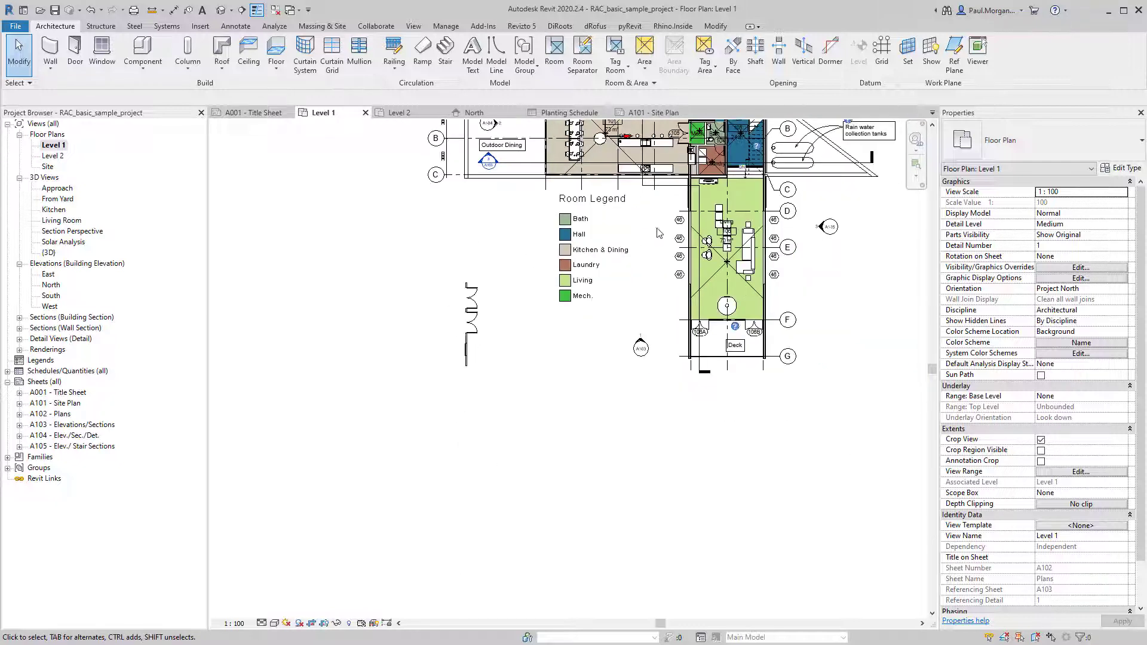
scroll(591, 352, "up", 4)
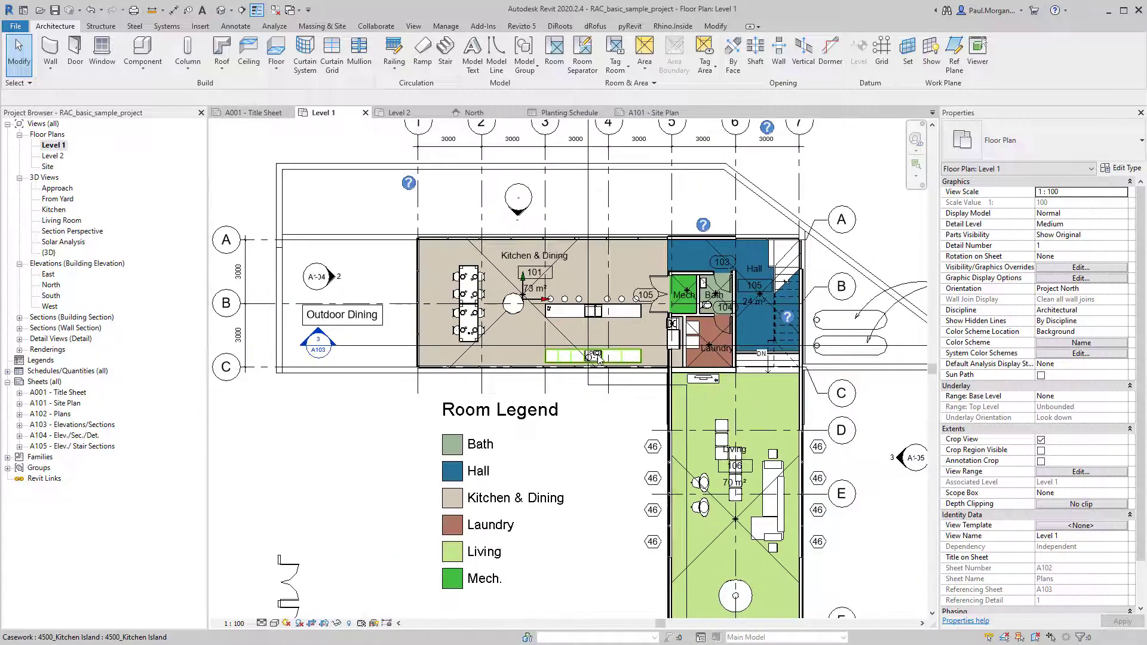
middle_click_drag(563, 522, 584, 391)
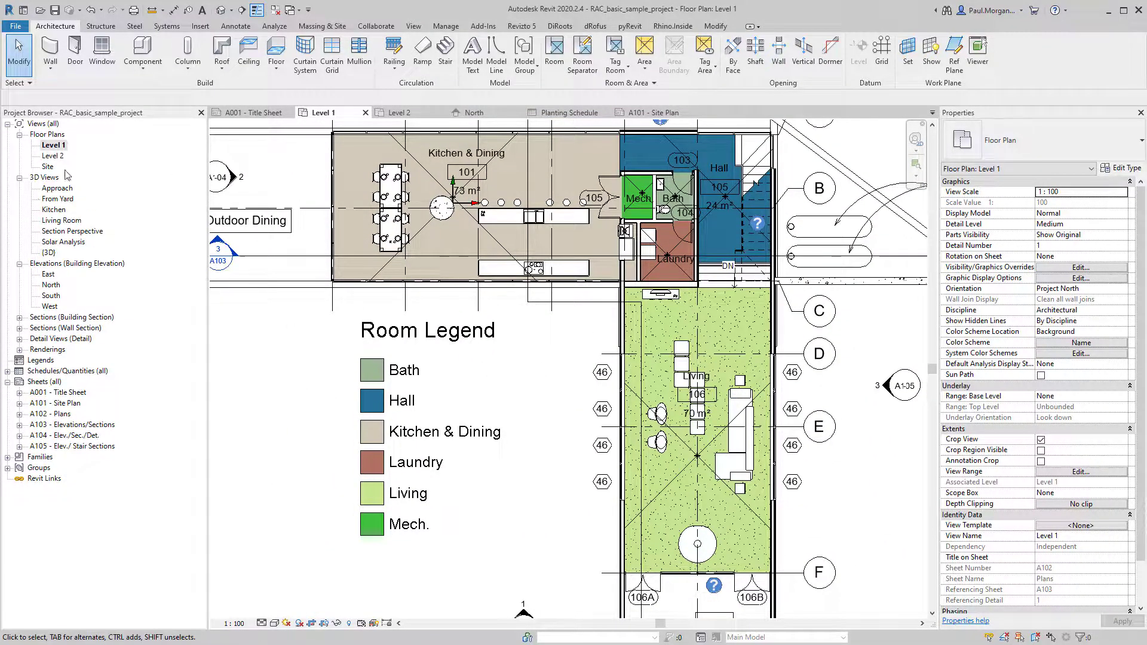
left_click(48, 253)
double_click(49, 253)
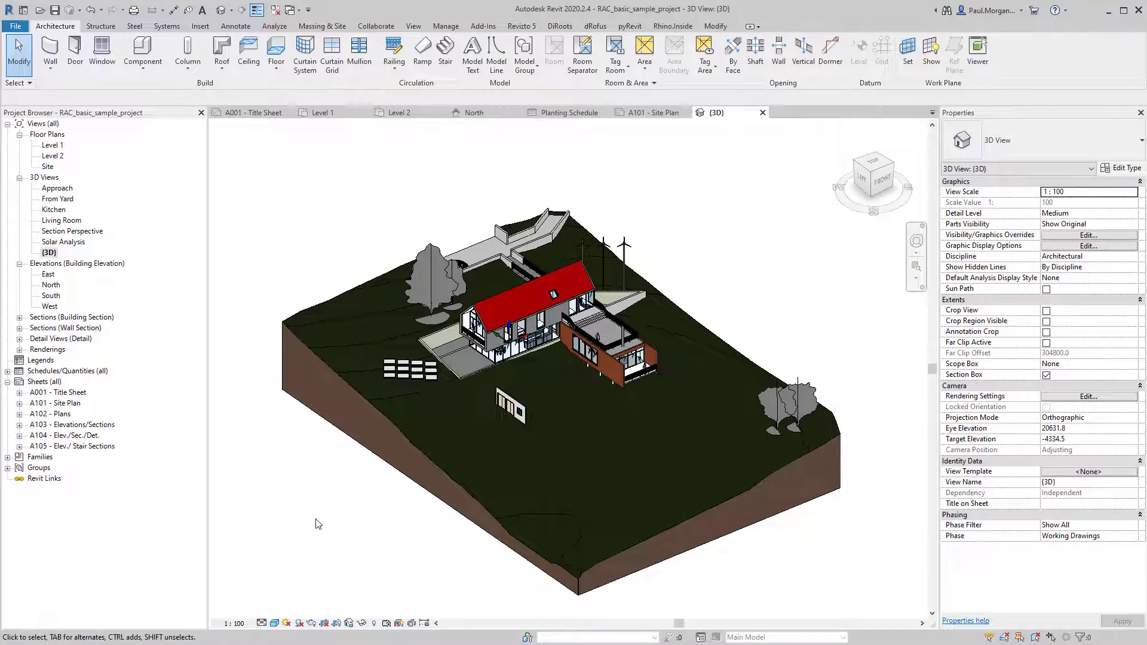
middle_click_drag(316, 520, 328, 479, "shift")
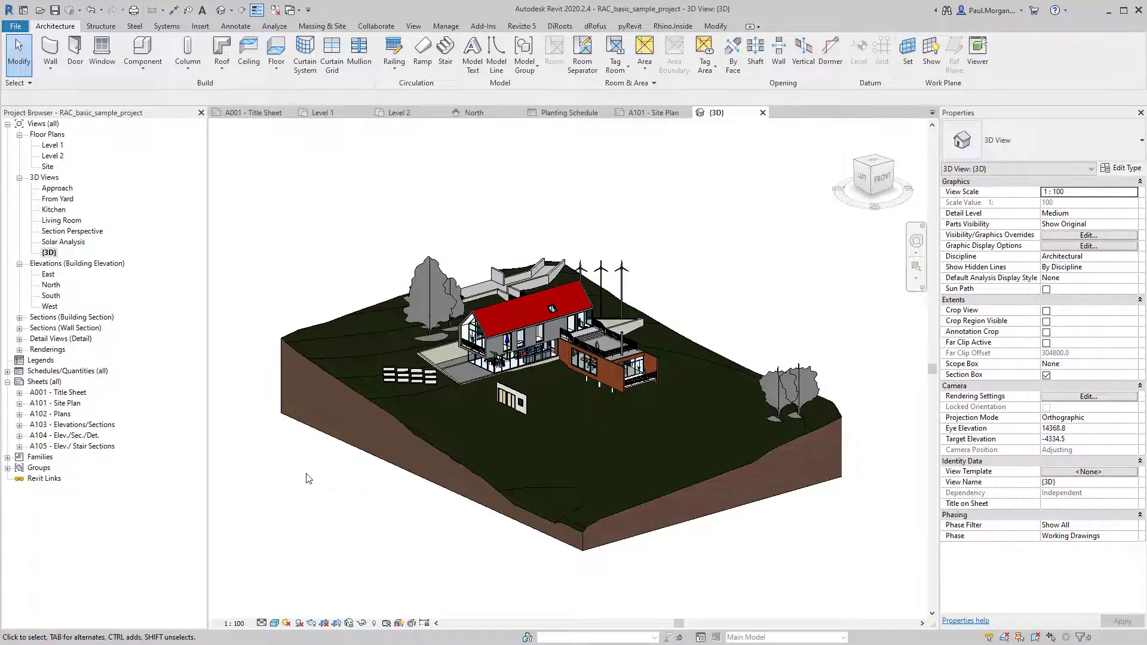
left_click(521, 341)
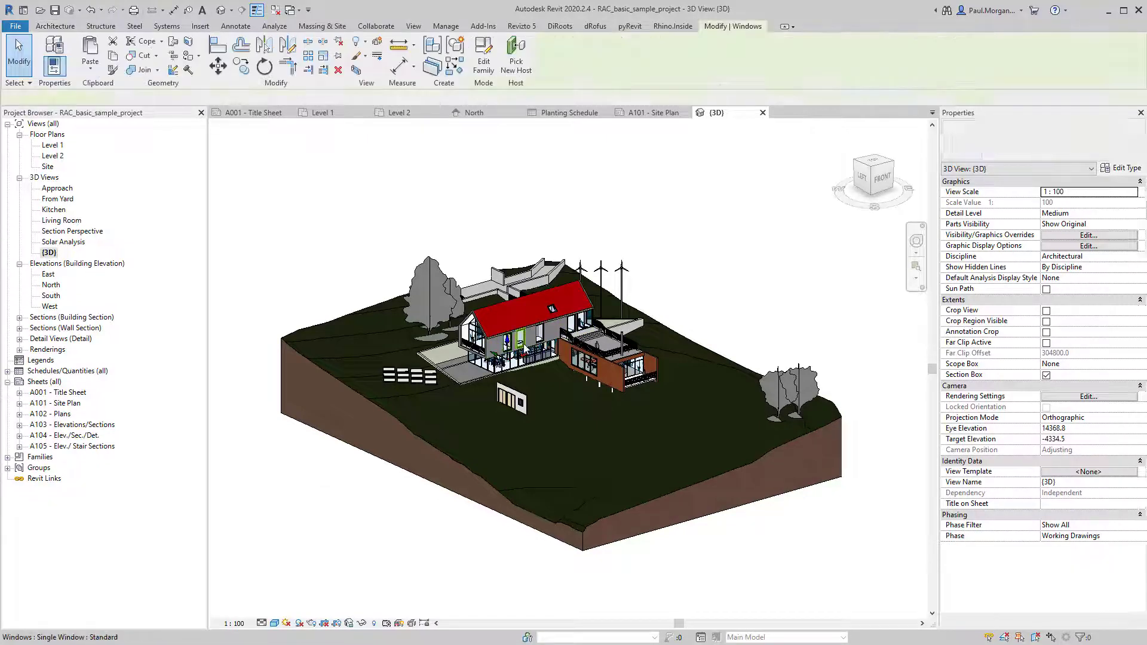
scroll(523, 344, "up", 10)
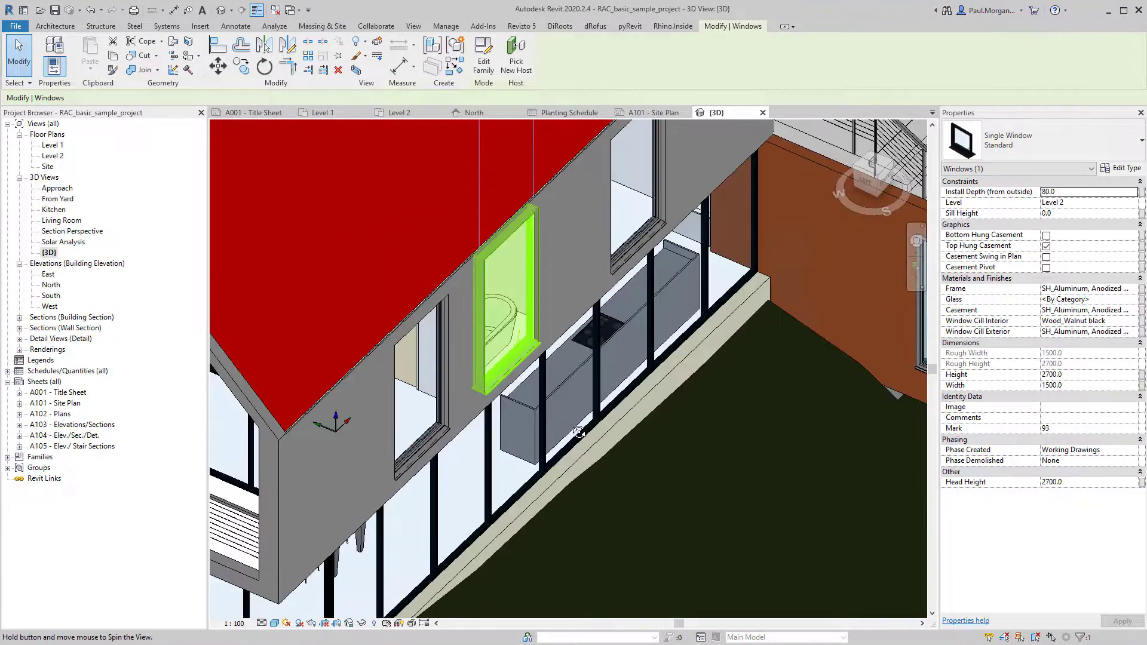
middle_click_drag(579, 432, 537, 402, "shift")
scroll(526, 404, "down", 8)
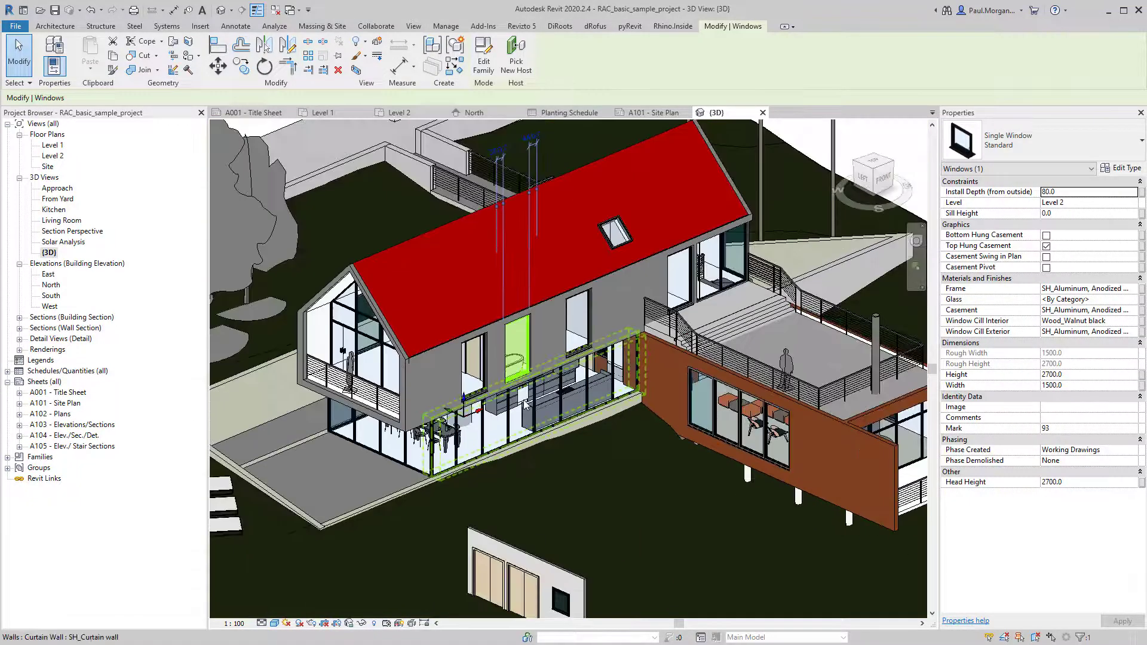
scroll(538, 406, "up", 5)
scroll(568, 406, "down", 4)
scroll(605, 410, "up", 2)
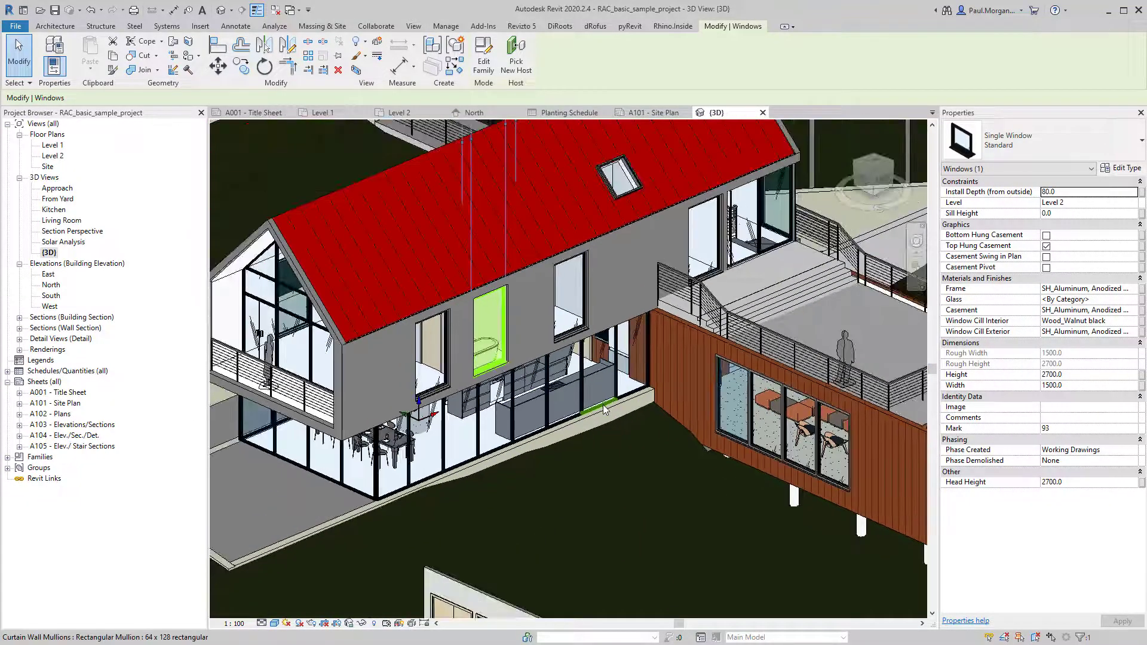
scroll(597, 412, "down", 4)
scroll(557, 428, "up", 4)
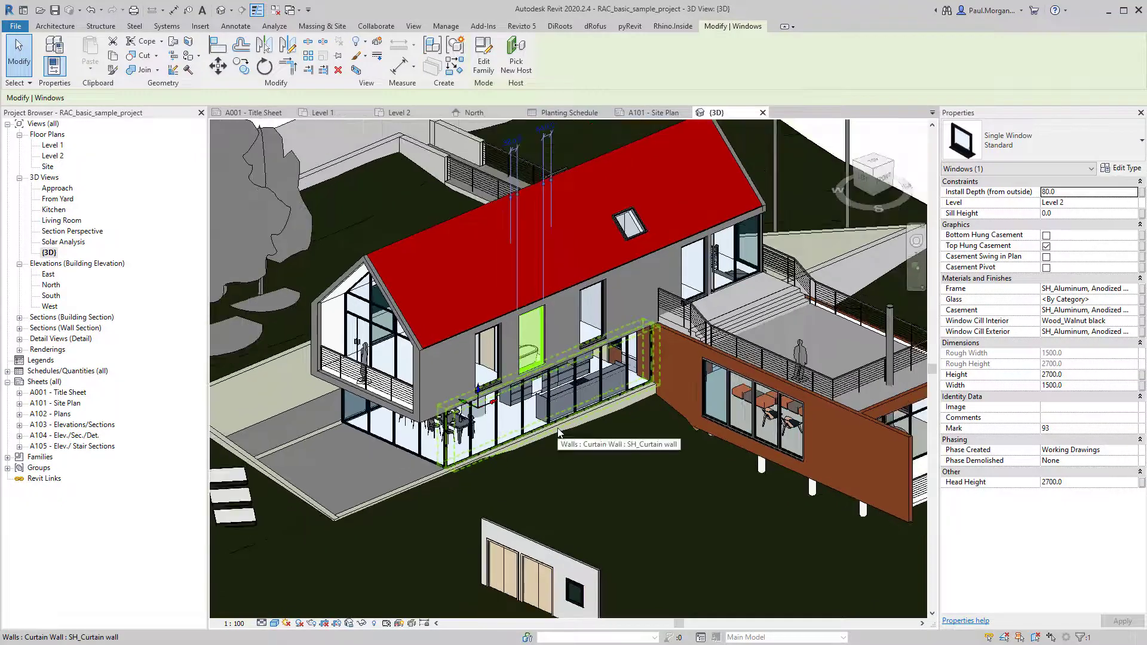
scroll(561, 427, "down", 1)
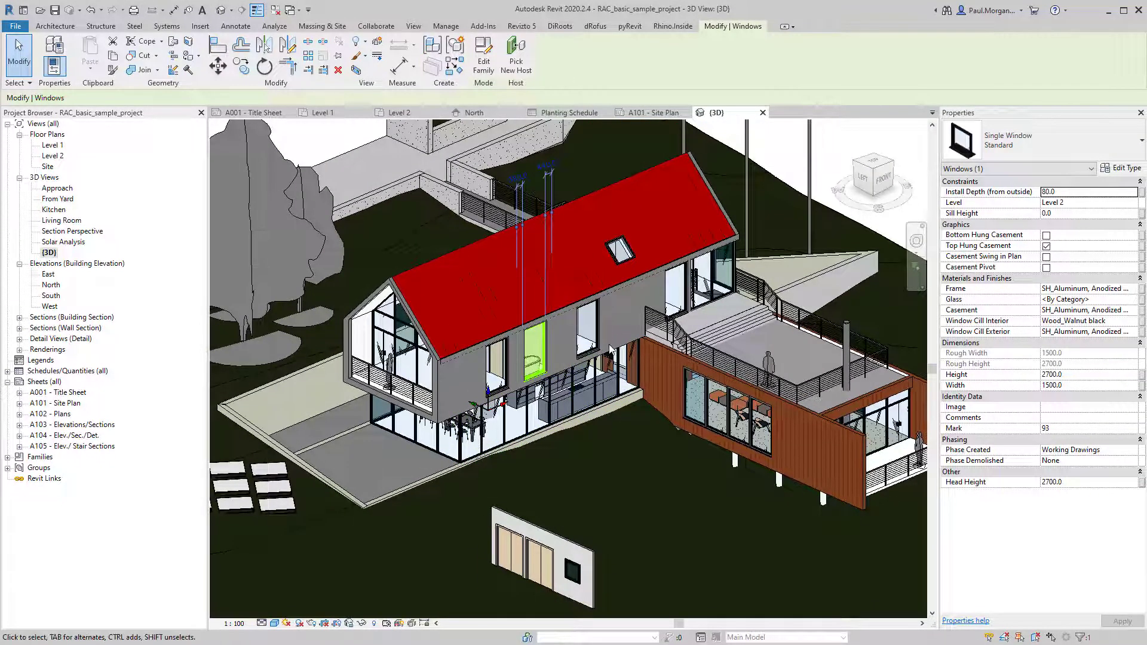
scroll(603, 358, "down", 3)
scroll(568, 487, "up", 3)
middle_click_drag(569, 486, 601, 450)
key("Escape")
scroll(588, 387, "down", 2)
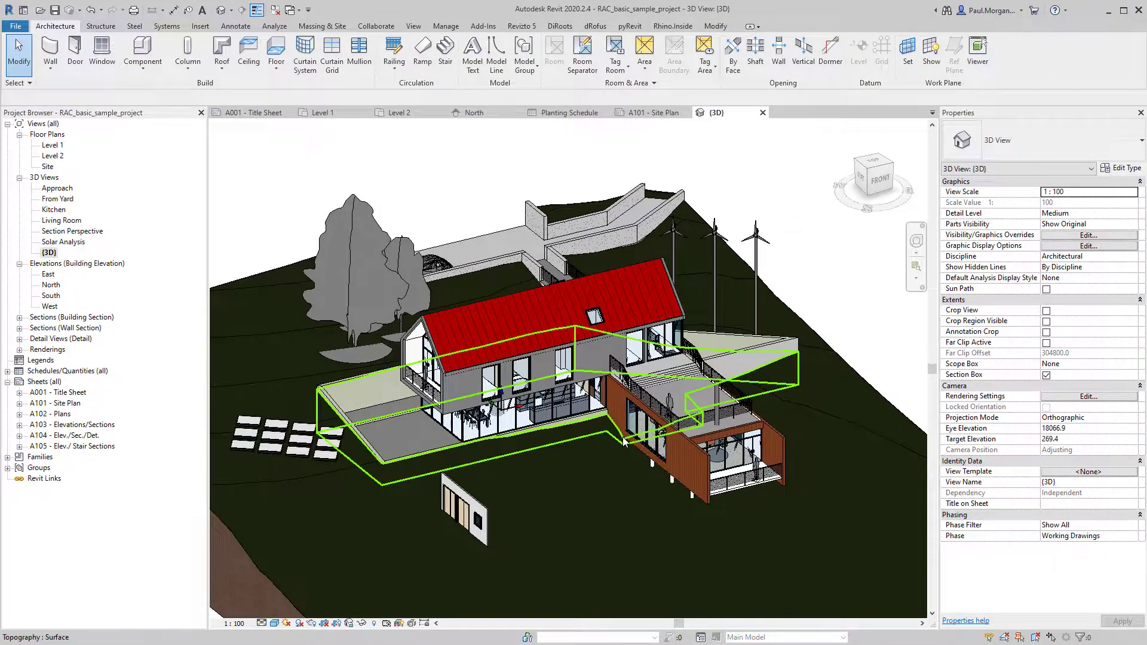
scroll(604, 460, "up", 3)
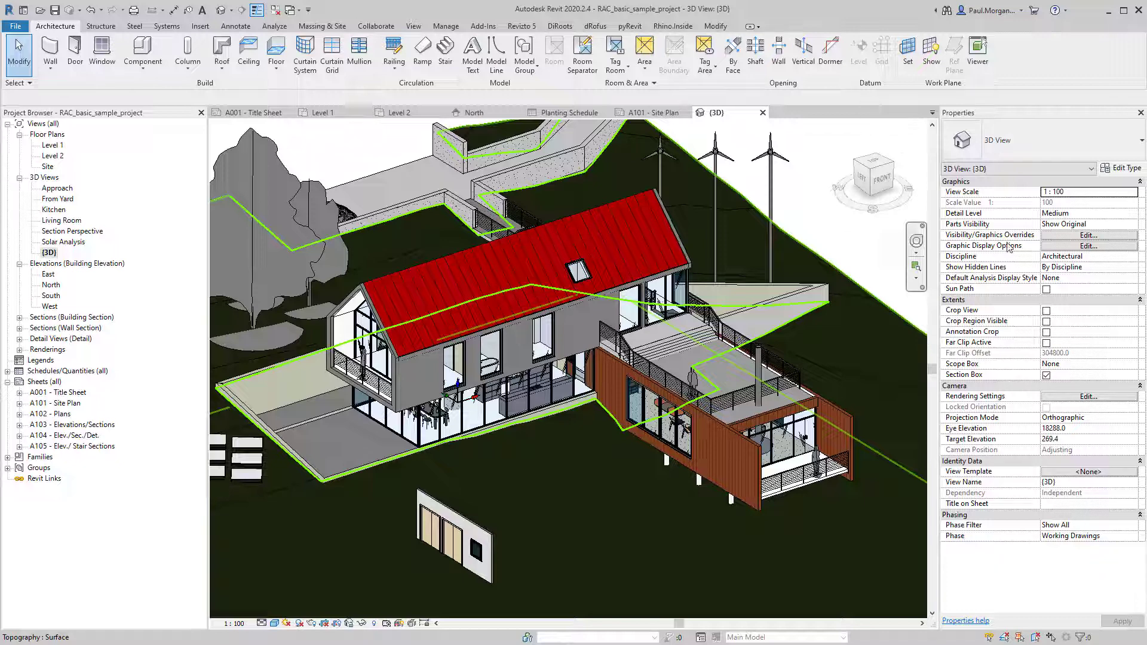
Glance at the 3D view's type properties, then select the upper-floor SIP 202mm Wall - conc clad wall
left_click(1122, 168)
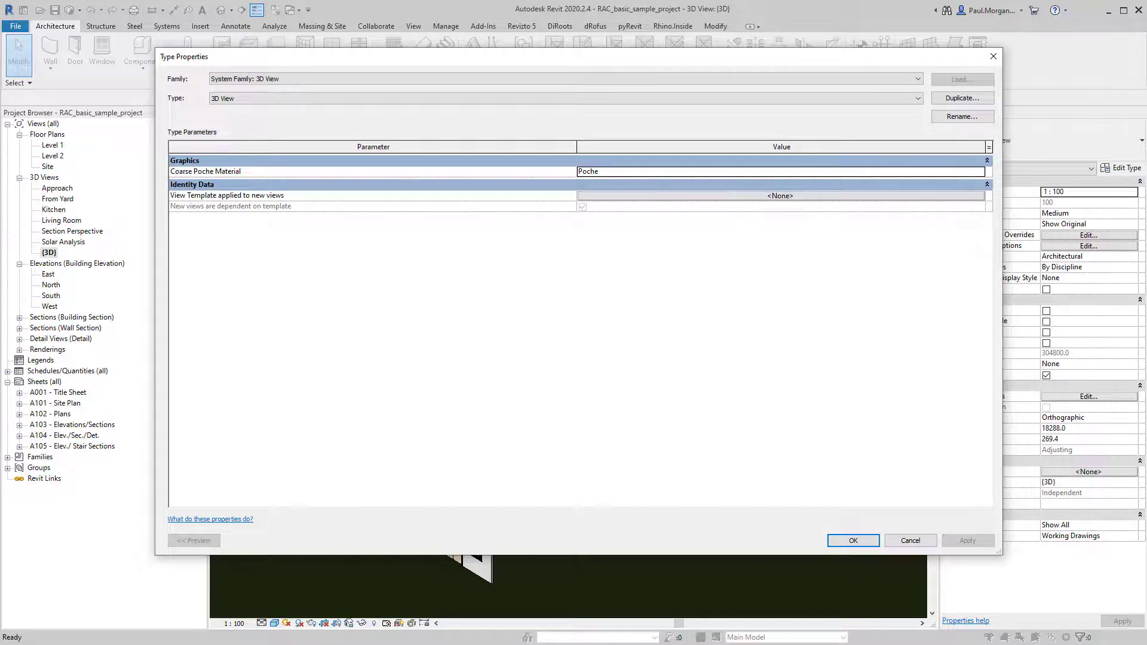
left_click(994, 57)
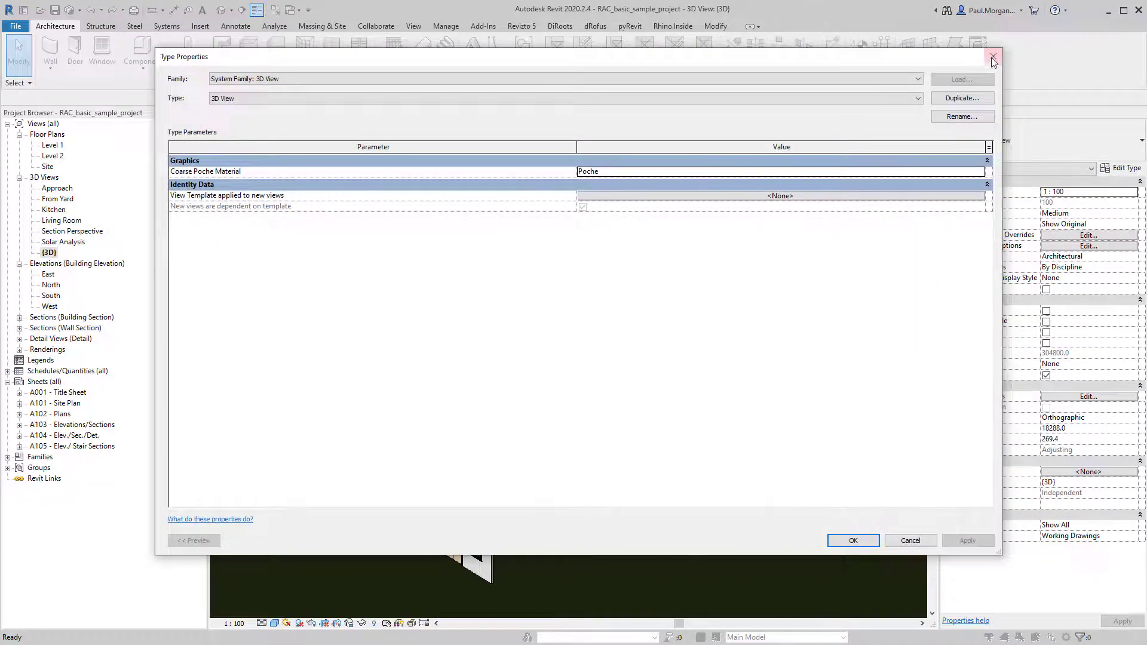
left_click(992, 56)
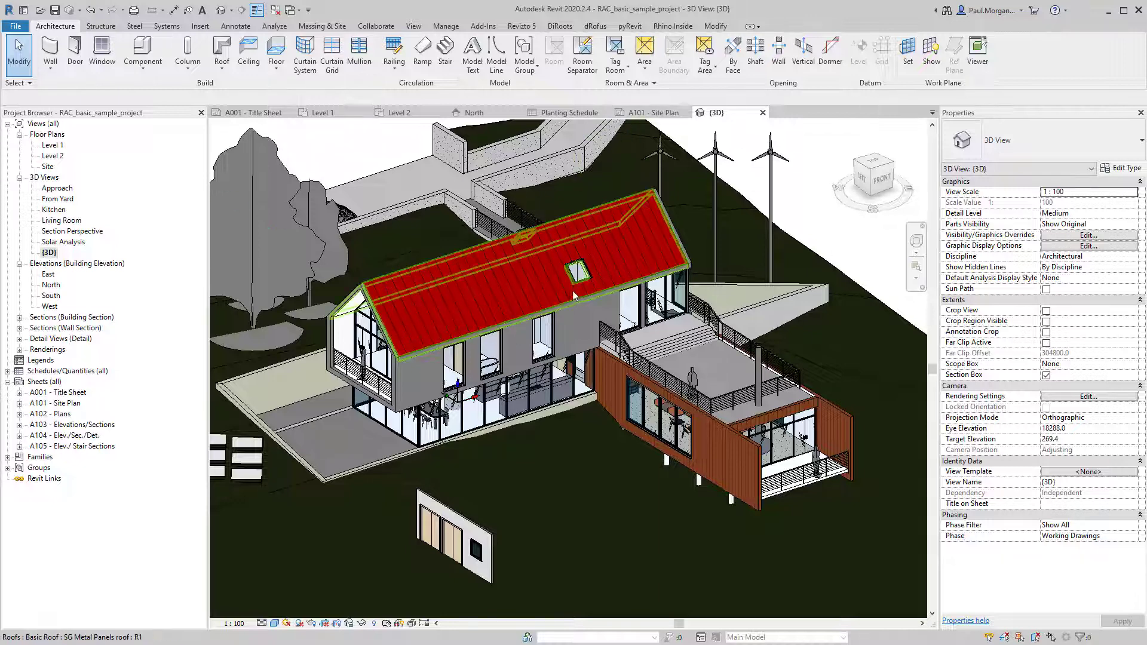
left_click(574, 355)
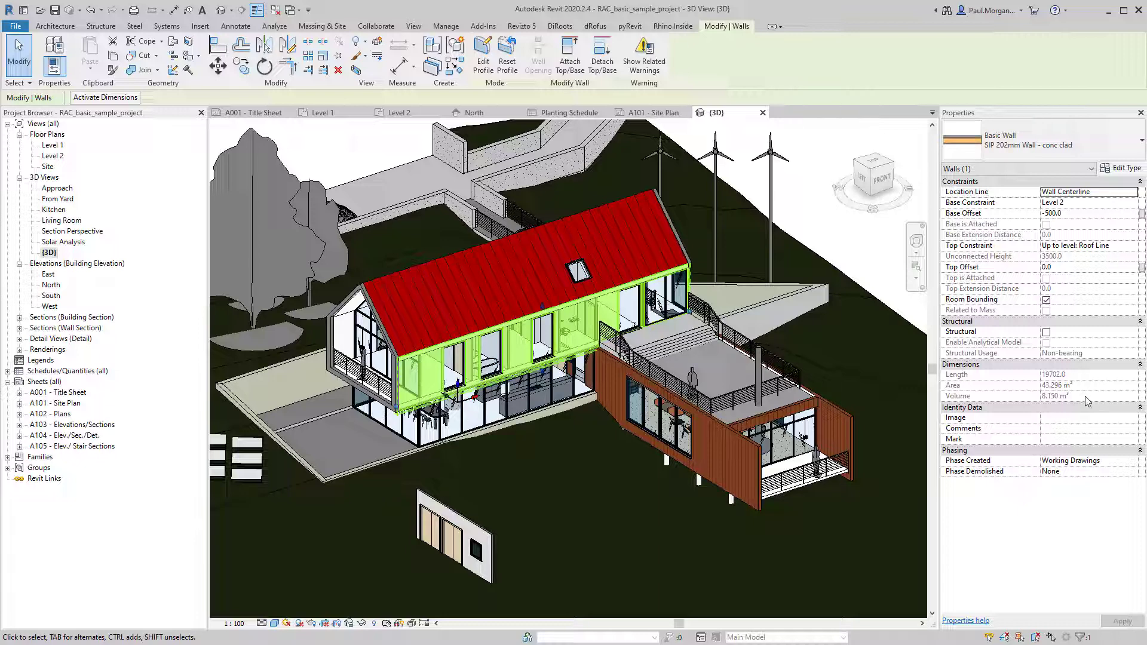
left_click(1121, 168)
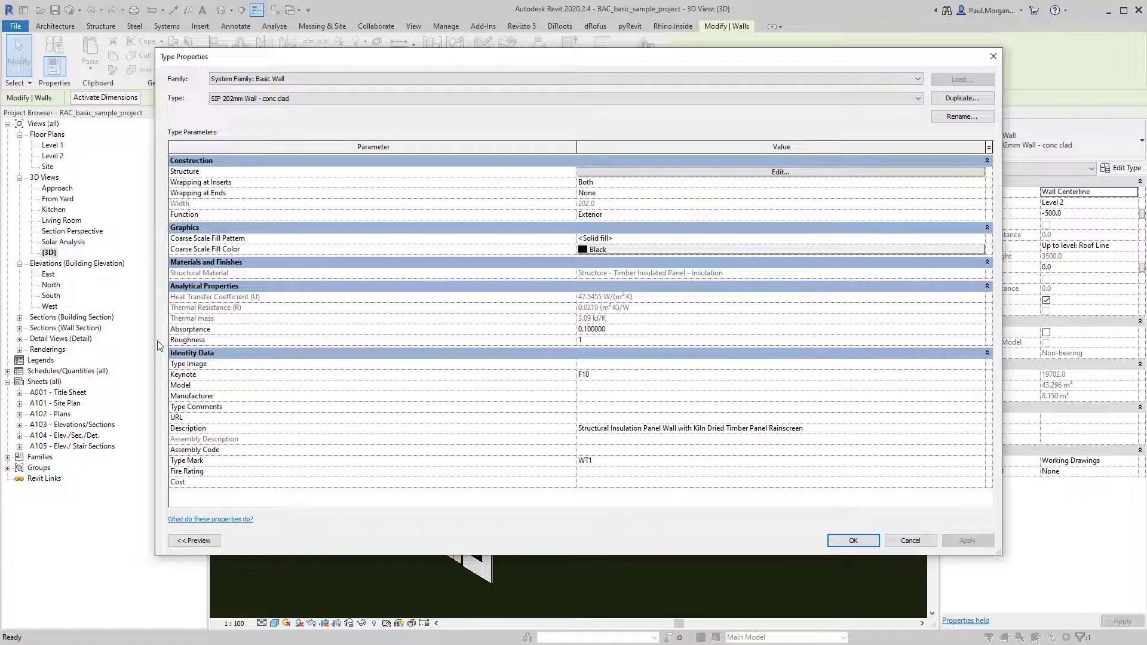
left_click_drag(150, 342, 238, 342)
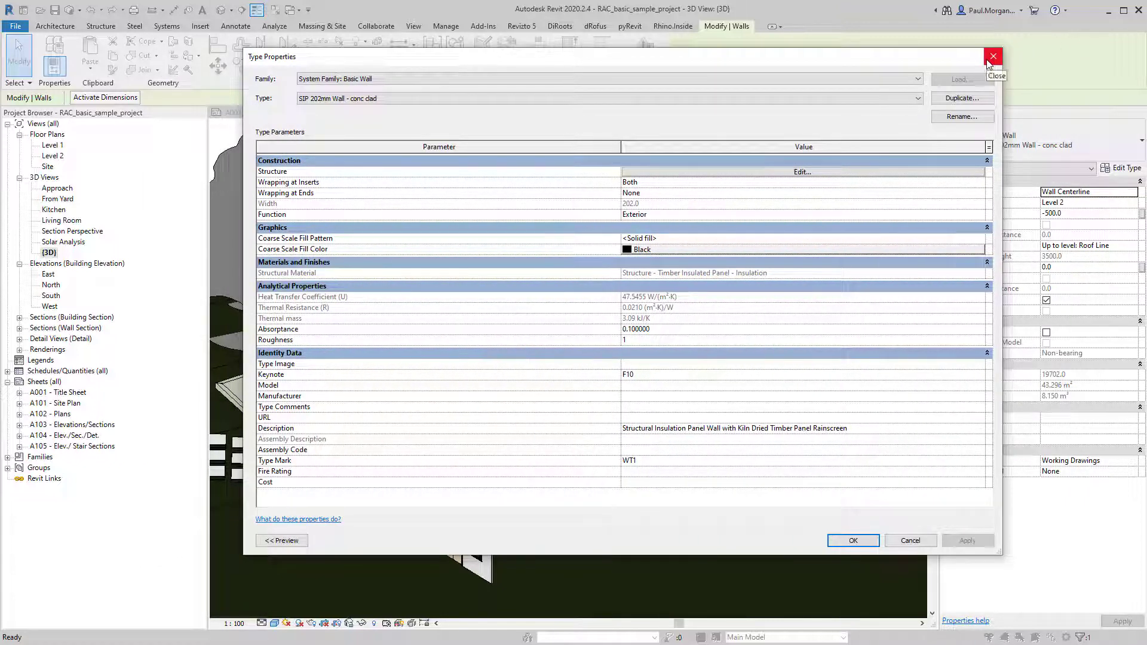
left_click(994, 57)
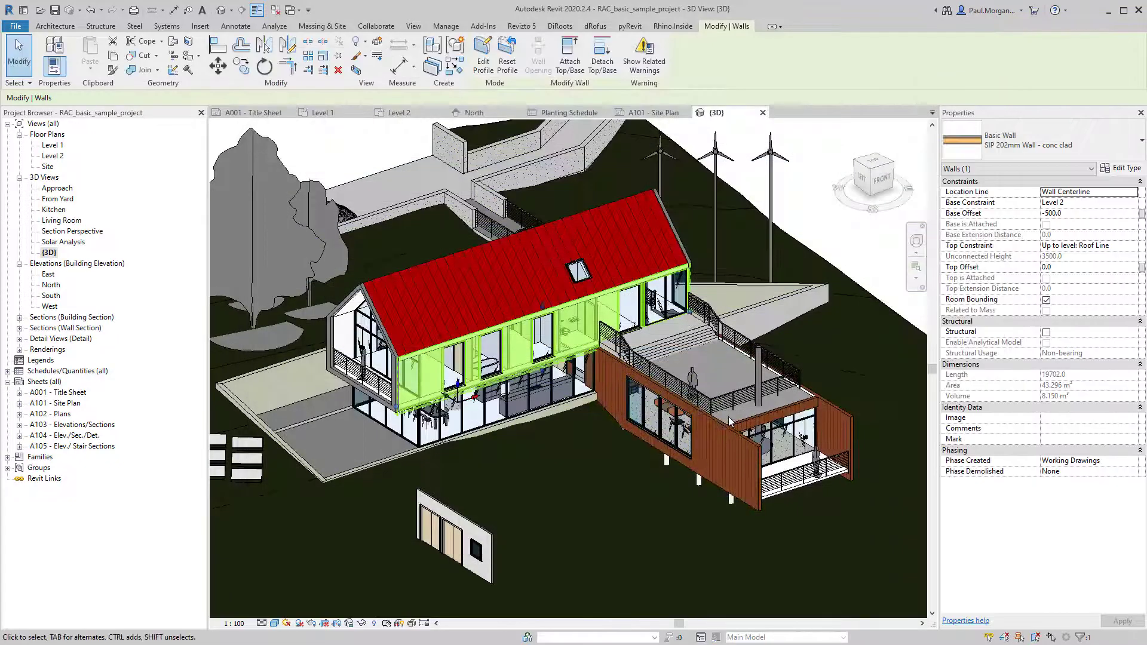
key("Escape")
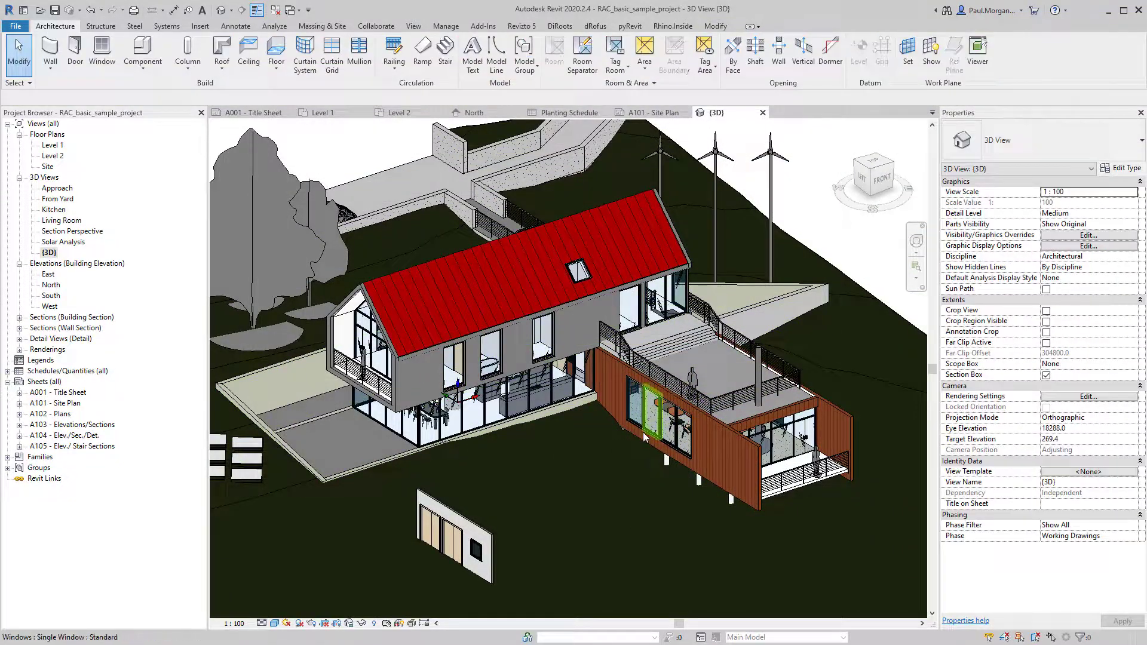
left_click(646, 438)
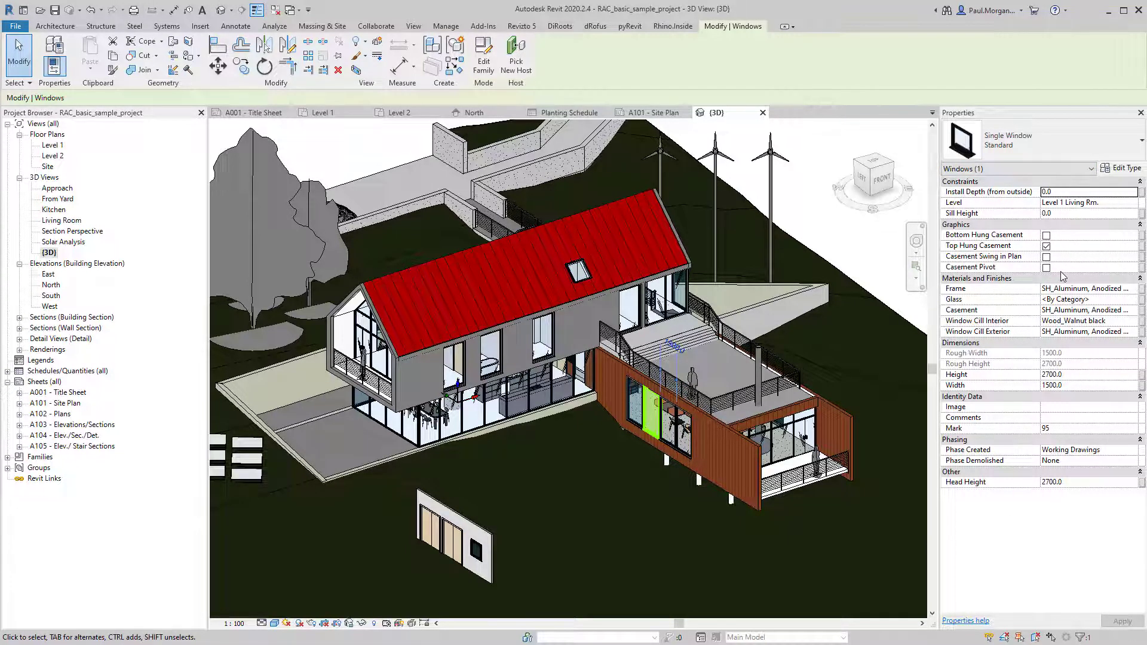
left_click(1124, 169)
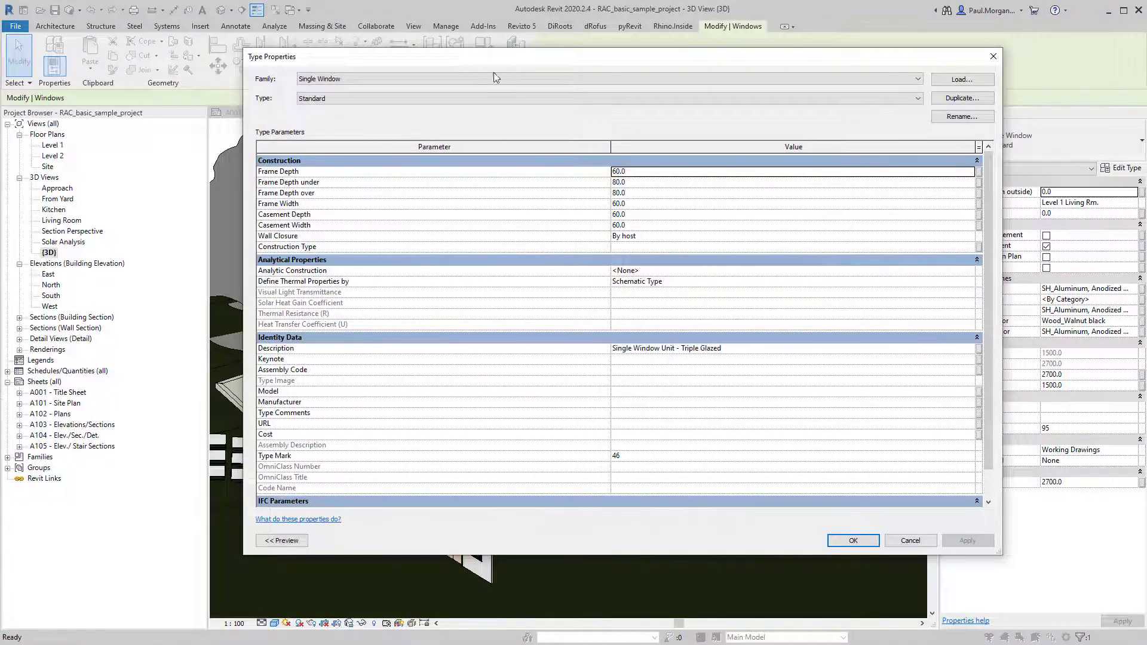
left_click(909, 540)
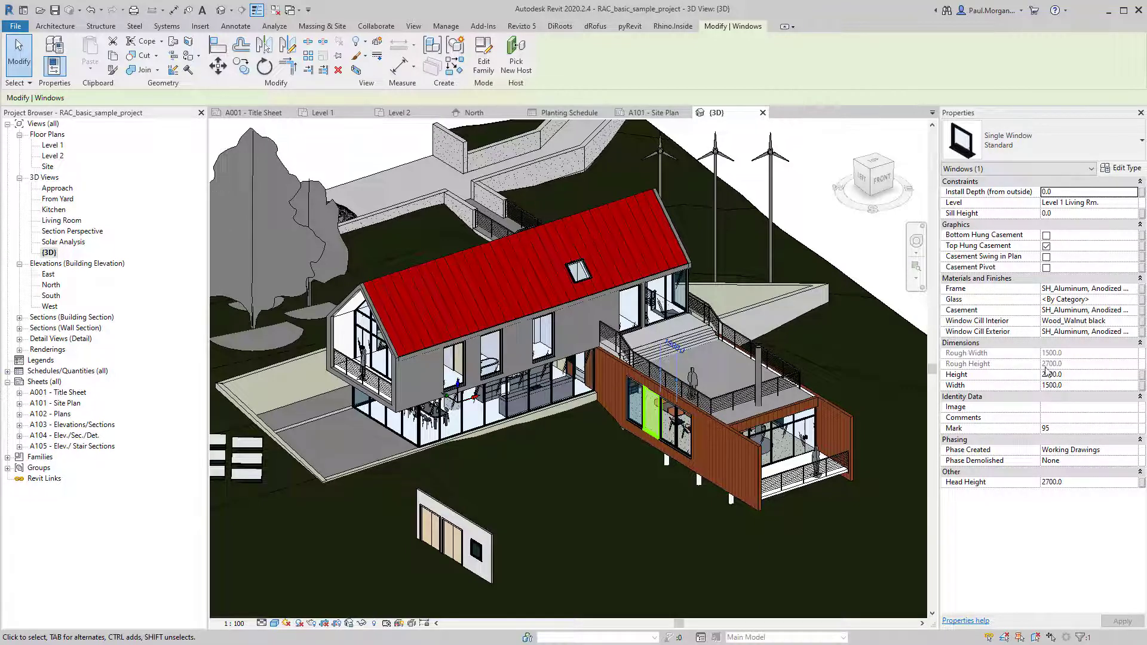
left_click(1136, 169)
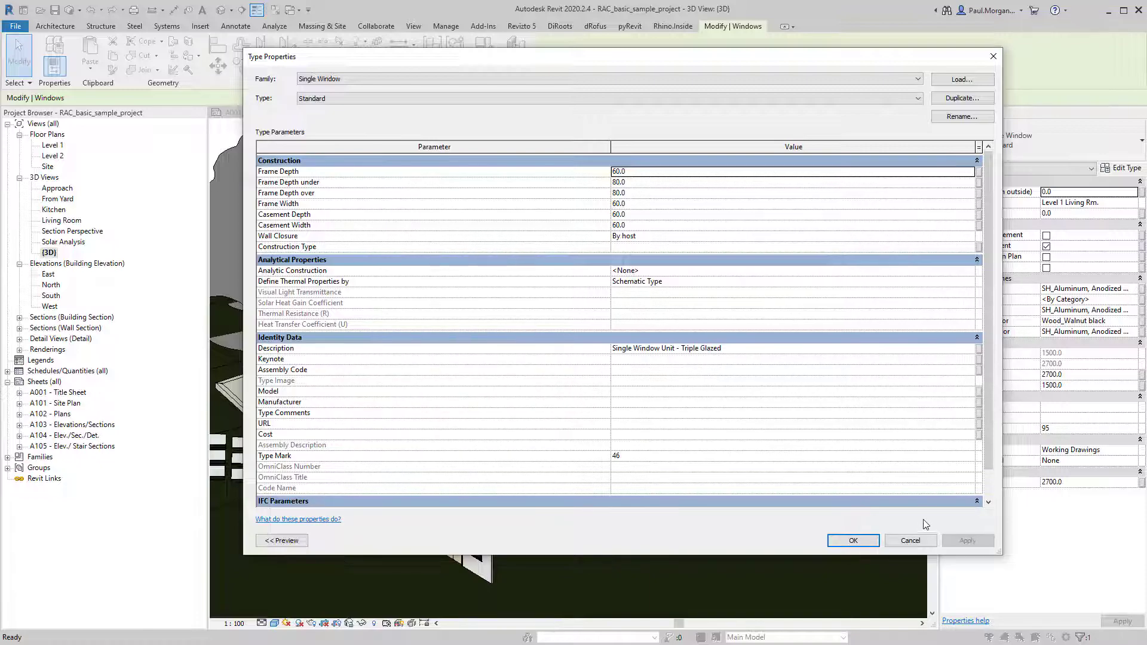
left_click(930, 544)
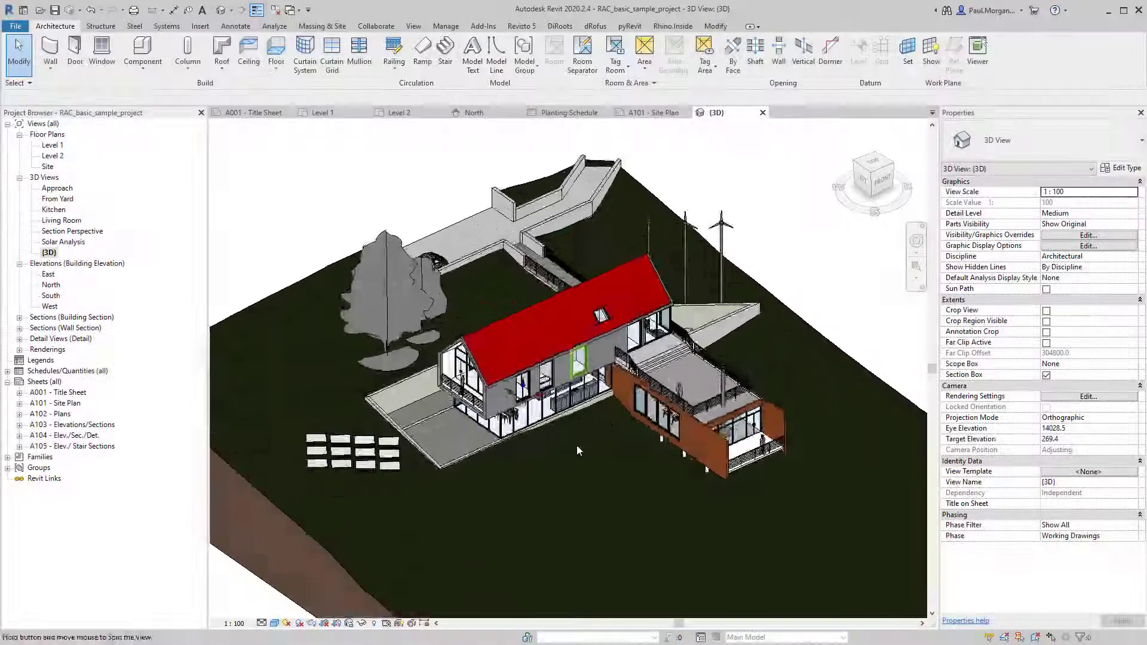
Unhide the section box in the 3D view and lower its top to cut through the roof
scroll(577, 450, "down", 5)
scroll(643, 436, "up", 4)
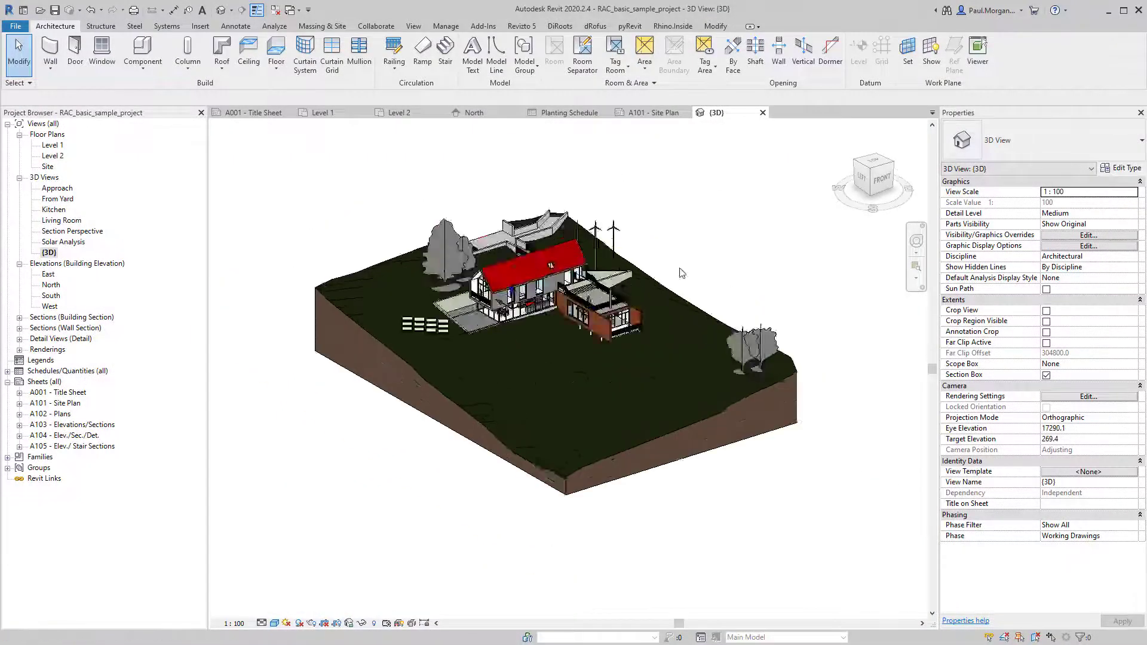
key("r")
key("h")
left_click(657, 190)
left_click(473, 52)
key("Escape")
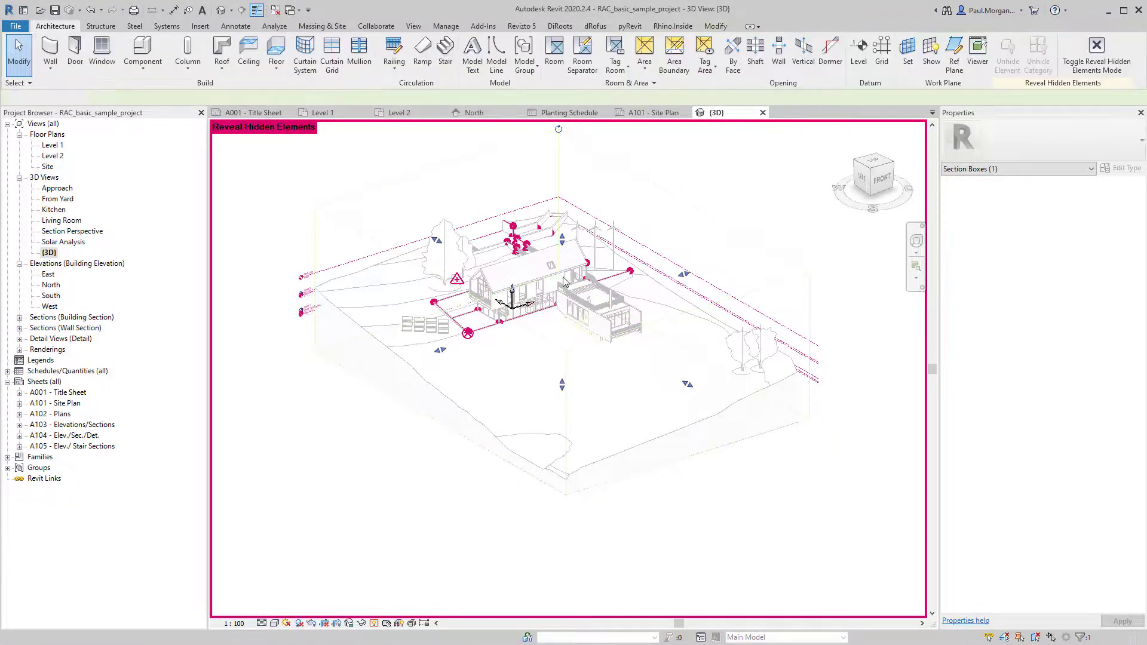
key("r")
key("h")
left_click(654, 245)
left_click_drag(575, 298, 442, 472)
Orbit to a close side view of the timber-clad wall and inspect a door's type properties
left_click(526, 326)
scroll(525, 334, "up", 5)
middle_click_drag(526, 334, 548, 471, "shift")
left_click(549, 471)
left_click(1121, 168)
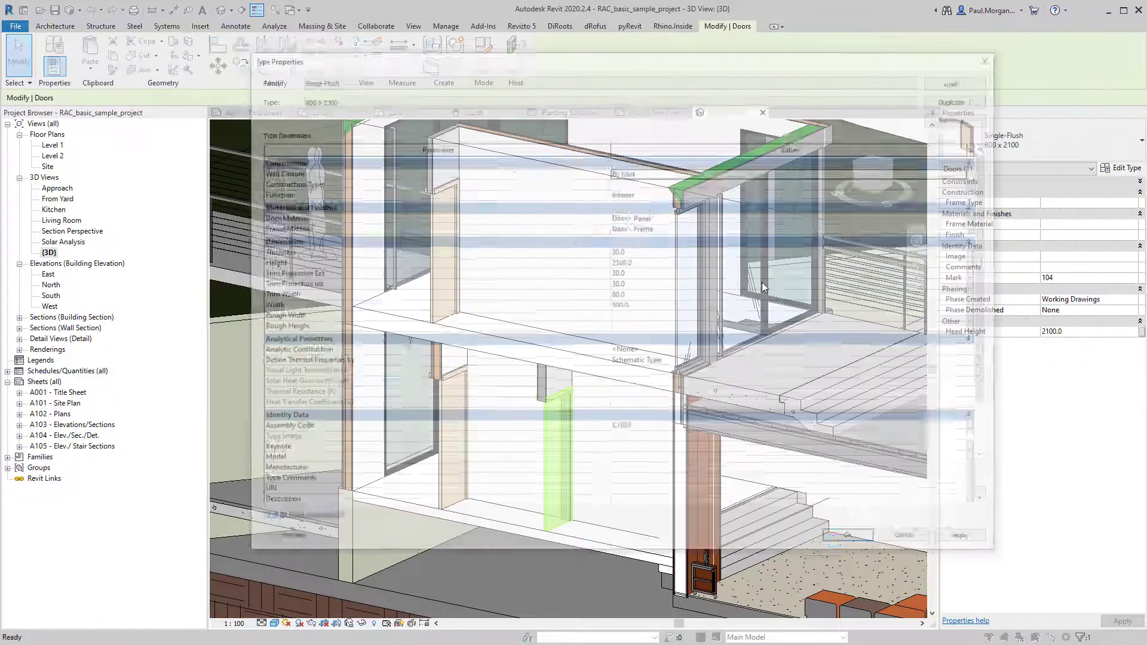
key("Escape")
In the Timber Clad wall structure, move the Core Boundary rows to row 1 and the last row
left_click(362, 358)
left_click(1121, 168)
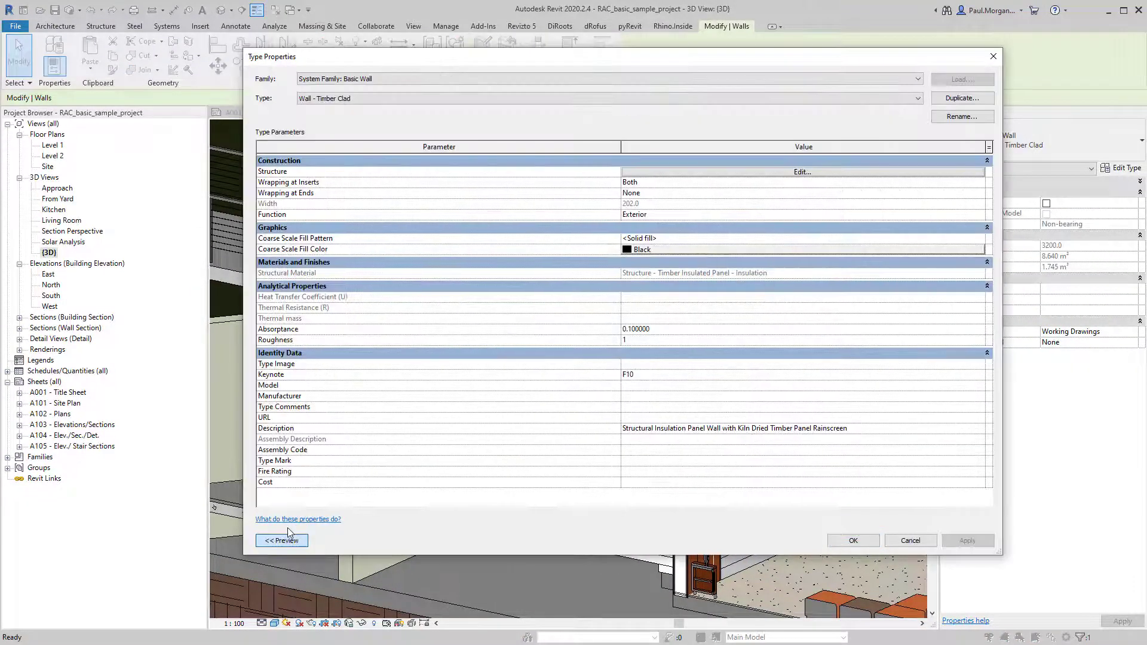
left_click(282, 540)
left_click(820, 173)
left_click(399, 223)
left_click(586, 409)
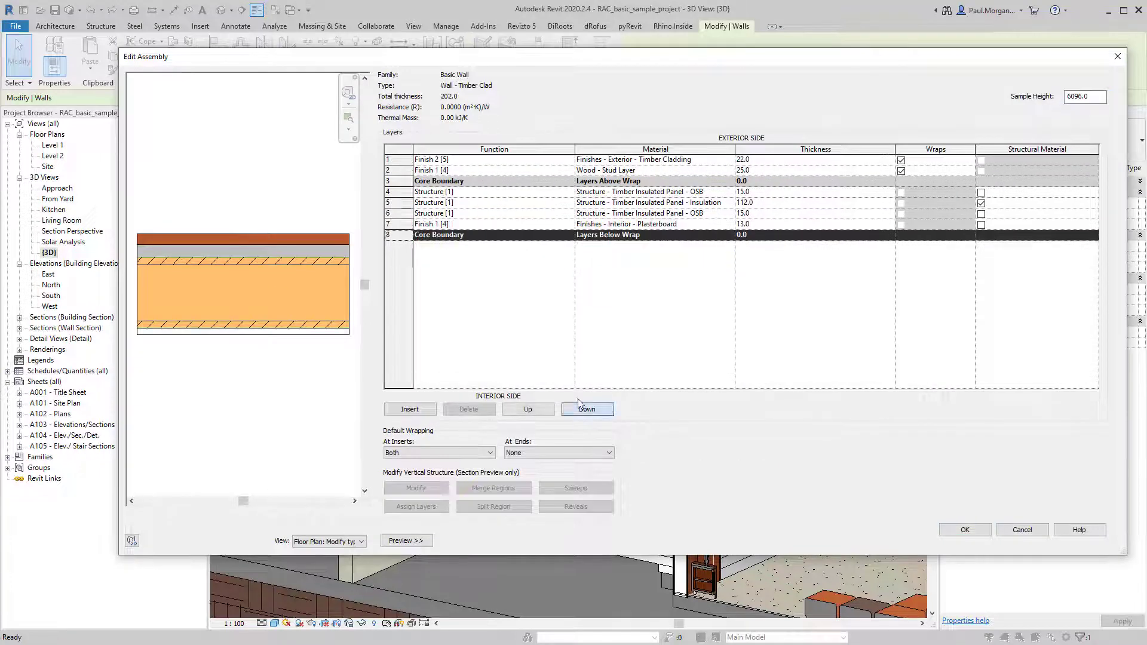
left_click(436, 181)
left_click(528, 409)
left_click(528, 409)
Give the Timber Cladding material dark grey shading (RGB 59 59 59) and a light grey pattern colour
left_click(731, 170)
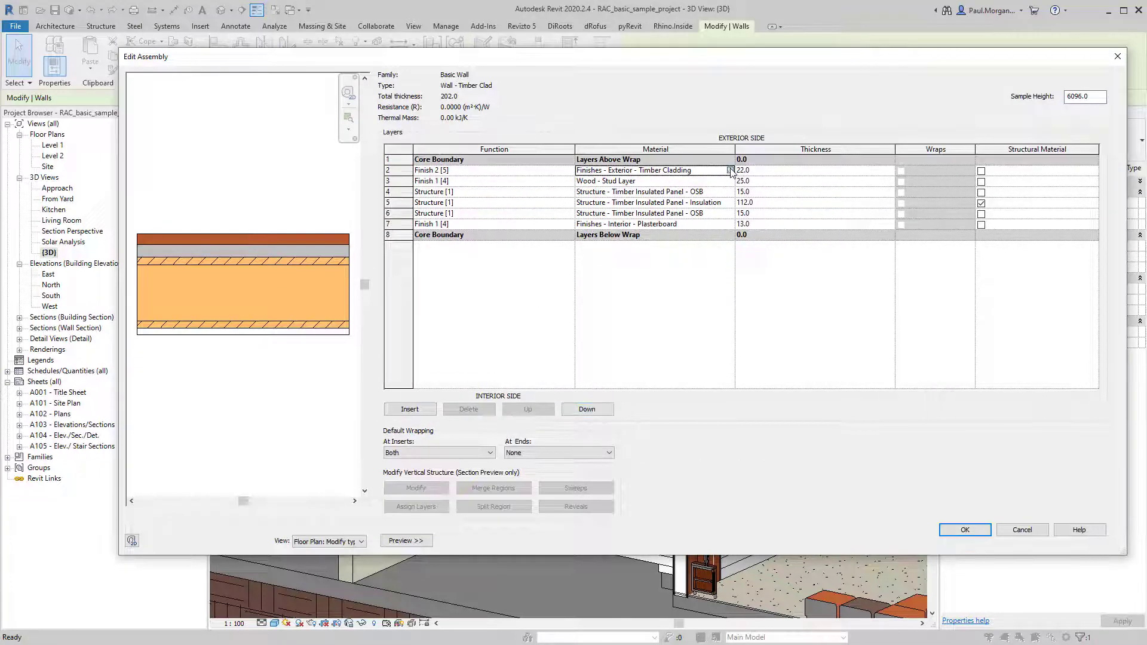
left_click(730, 170)
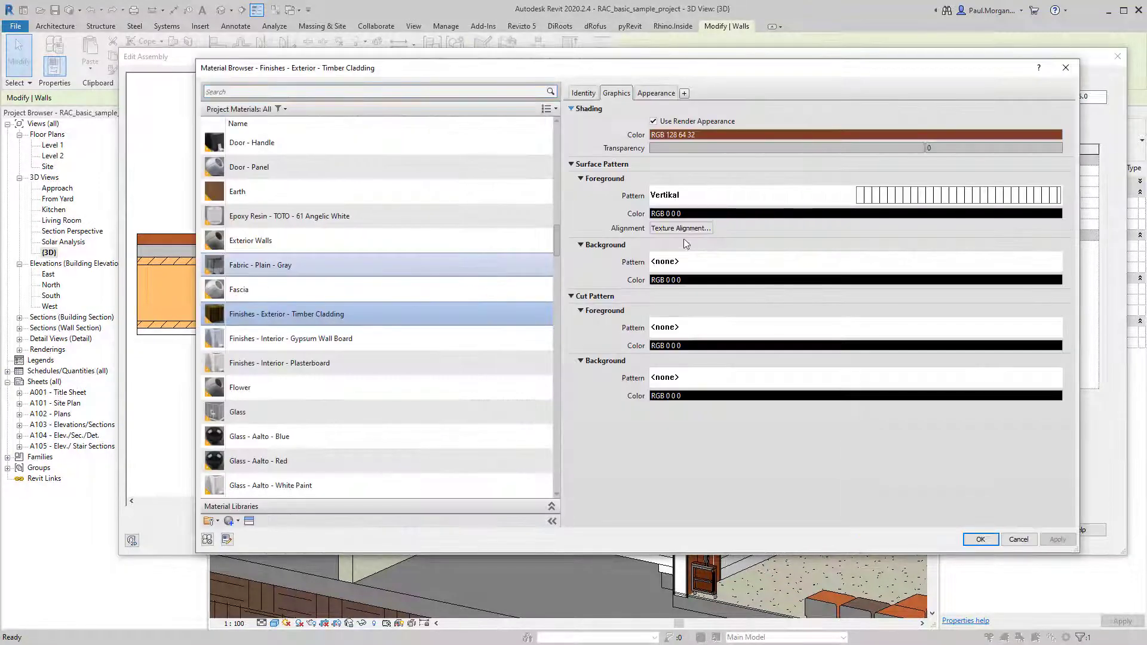
left_click(718, 134)
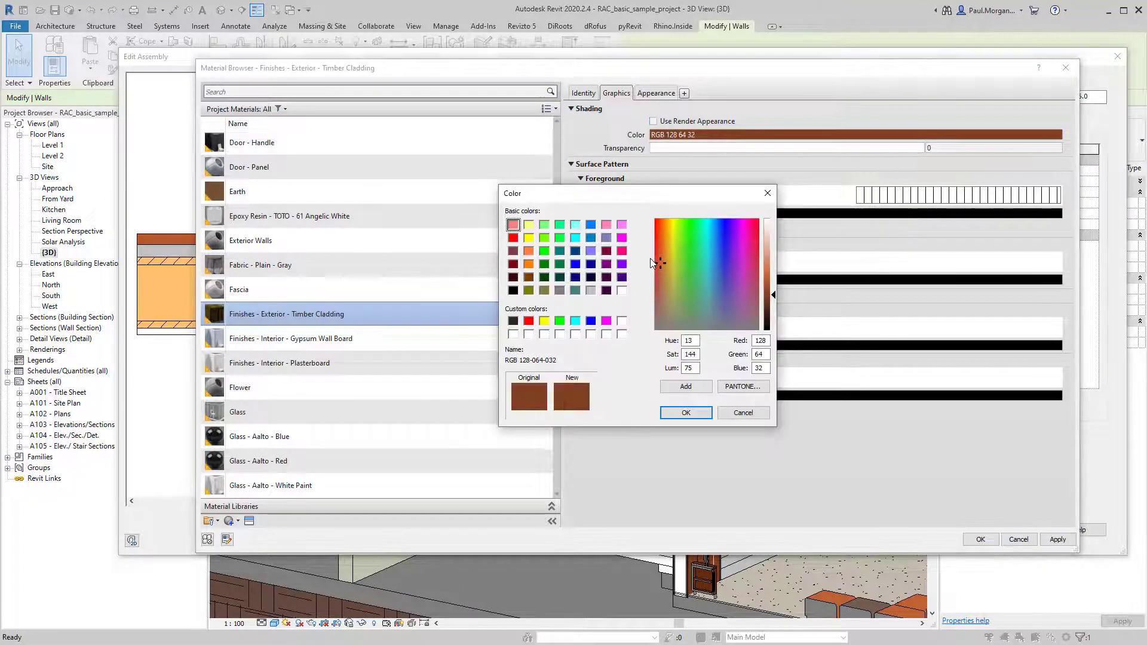
left_click(513, 290)
left_click(768, 304)
left_click(685, 412)
left_click(887, 214)
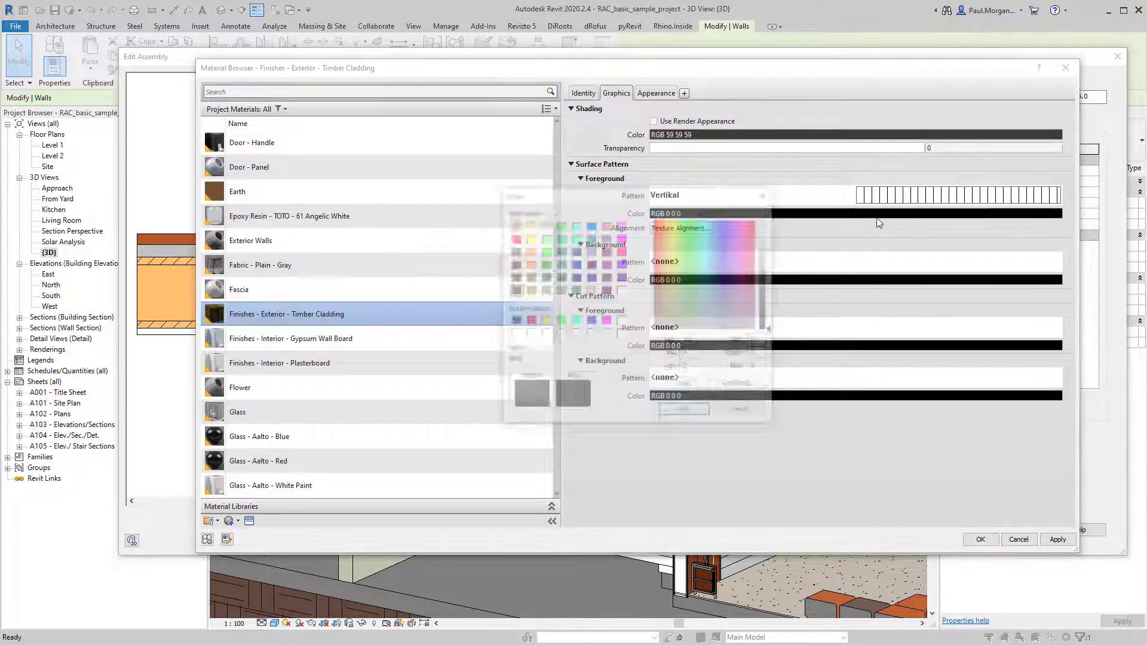
left_click(767, 250)
left_click(686, 412)
left_click(980, 539)
left_click(965, 528)
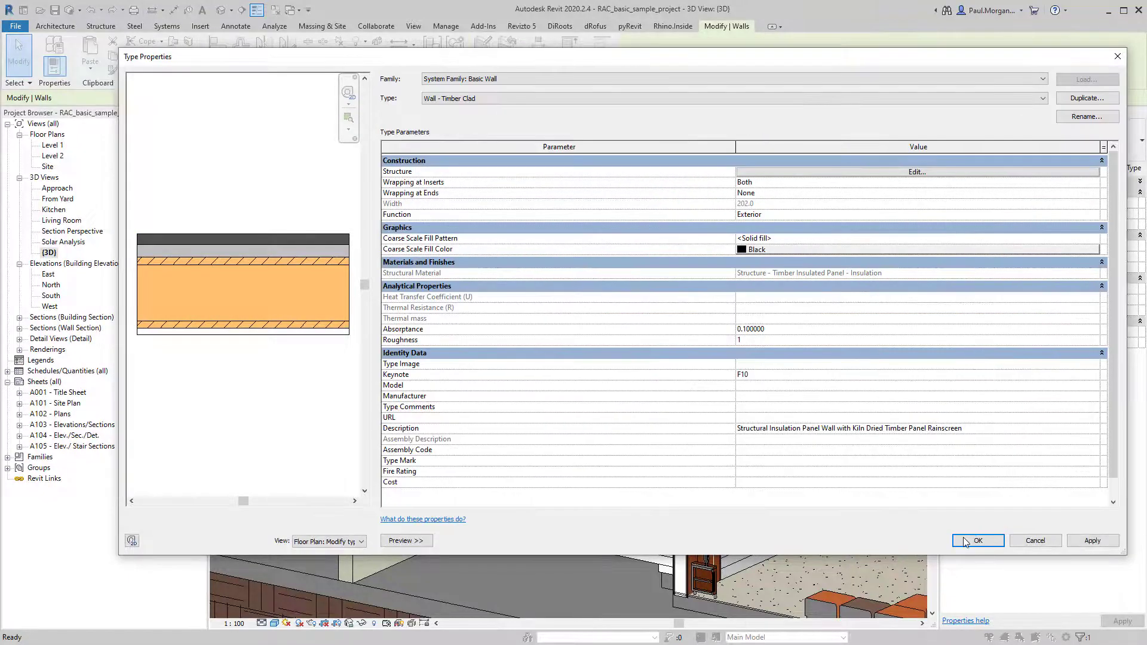
left_click(963, 537)
key("Escape")
Orbit around the house and living area to bring the kitchen into view
left_click(691, 289)
scroll(669, 298, "down", 5)
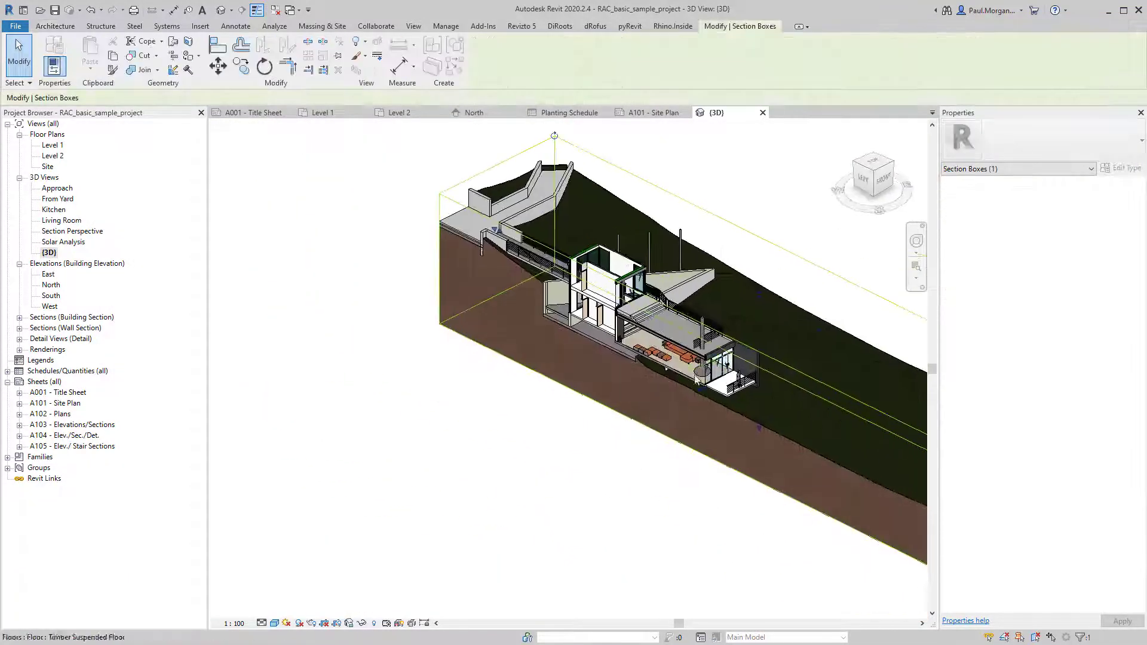
middle_click_drag(670, 299, 630, 322, "shift")
scroll(630, 323, "up", 8)
scroll(630, 323, "down", 8)
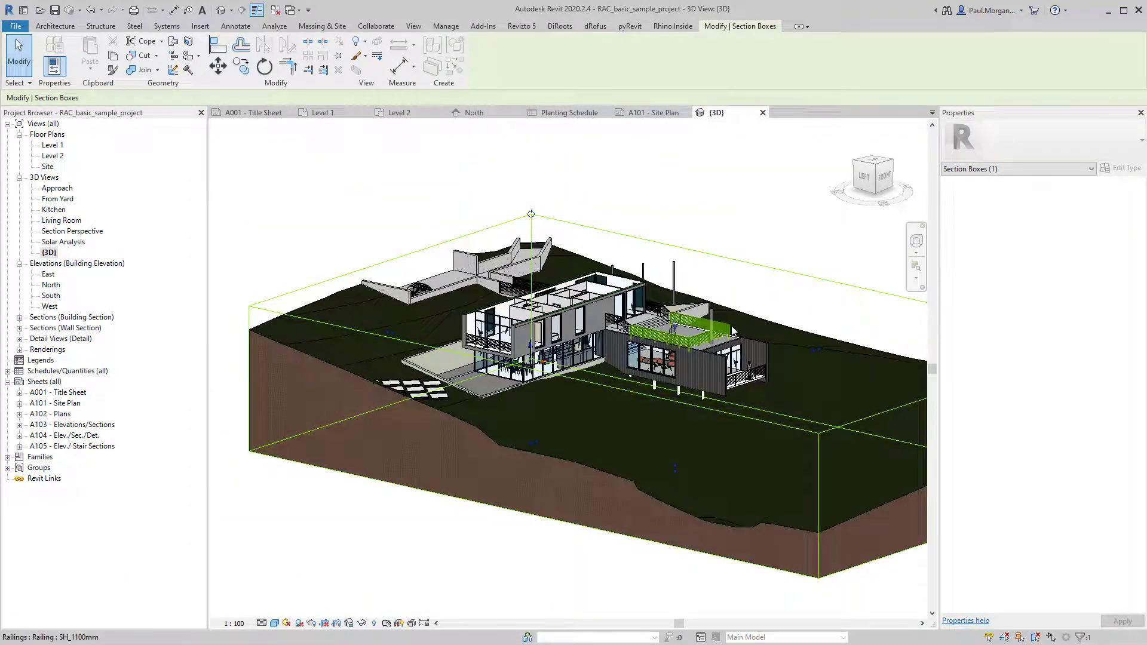
scroll(687, 367, "up", 6)
middle_click_drag(687, 367, 435, 389, "shift")
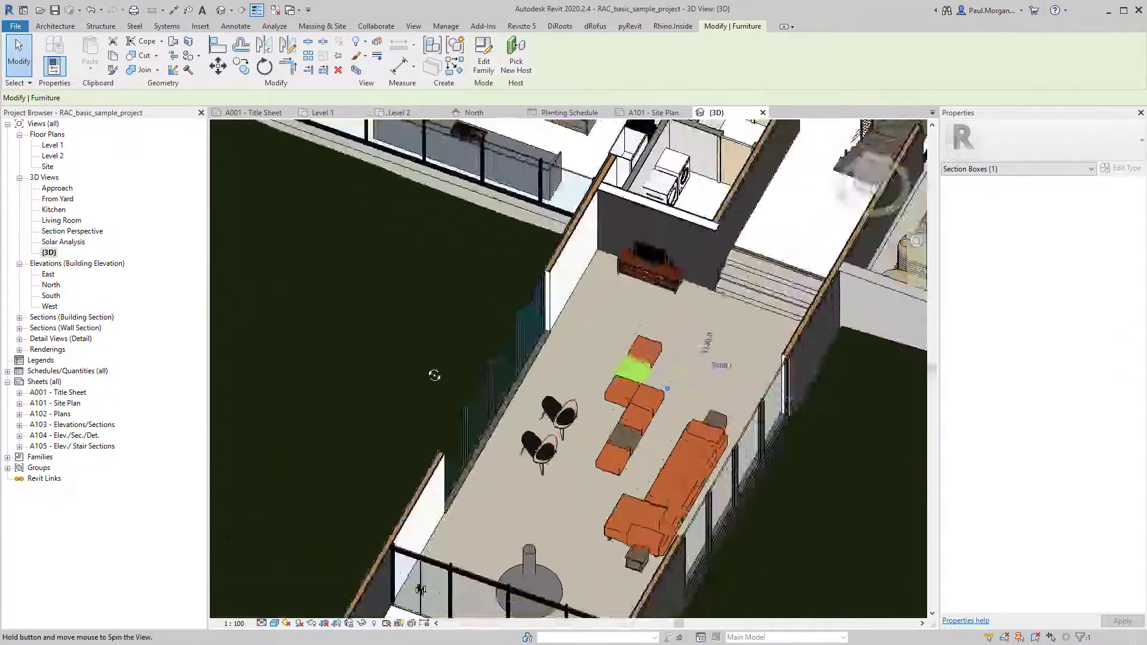
left_click(435, 389)
key("Escape")
scroll(654, 399, "up", 4)
scroll(653, 399, "up", 4)
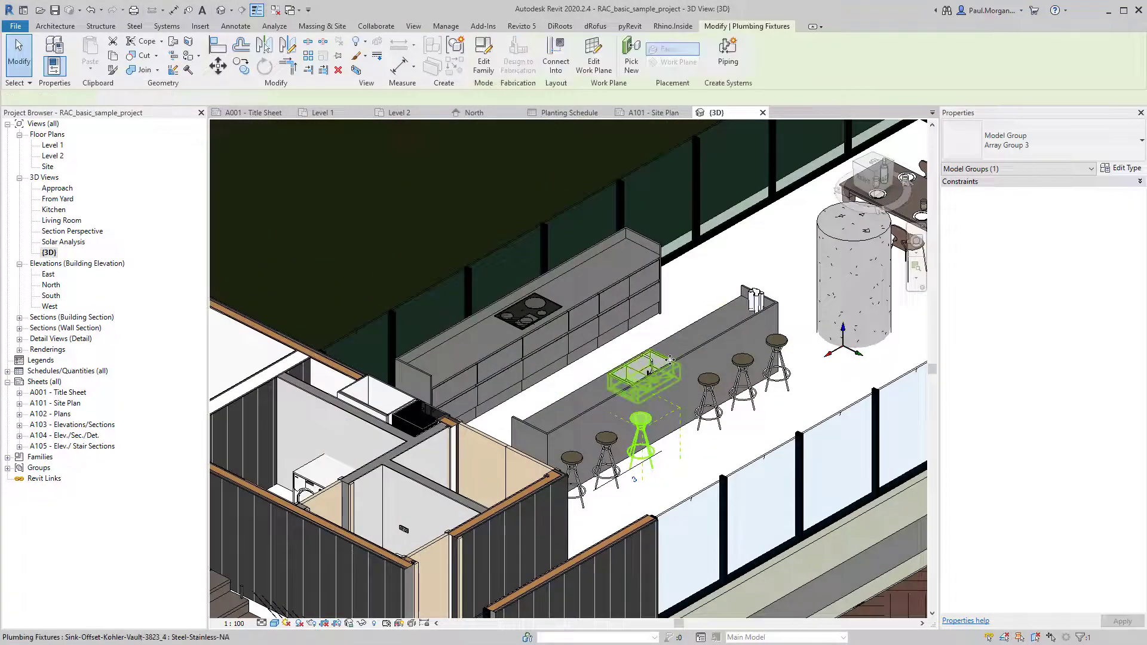
Open the kitchen island family in Consistent Colors and temporarily hide its countertop
left_click(633, 383)
scroll(680, 443, "up", 2)
double_click(679, 442)
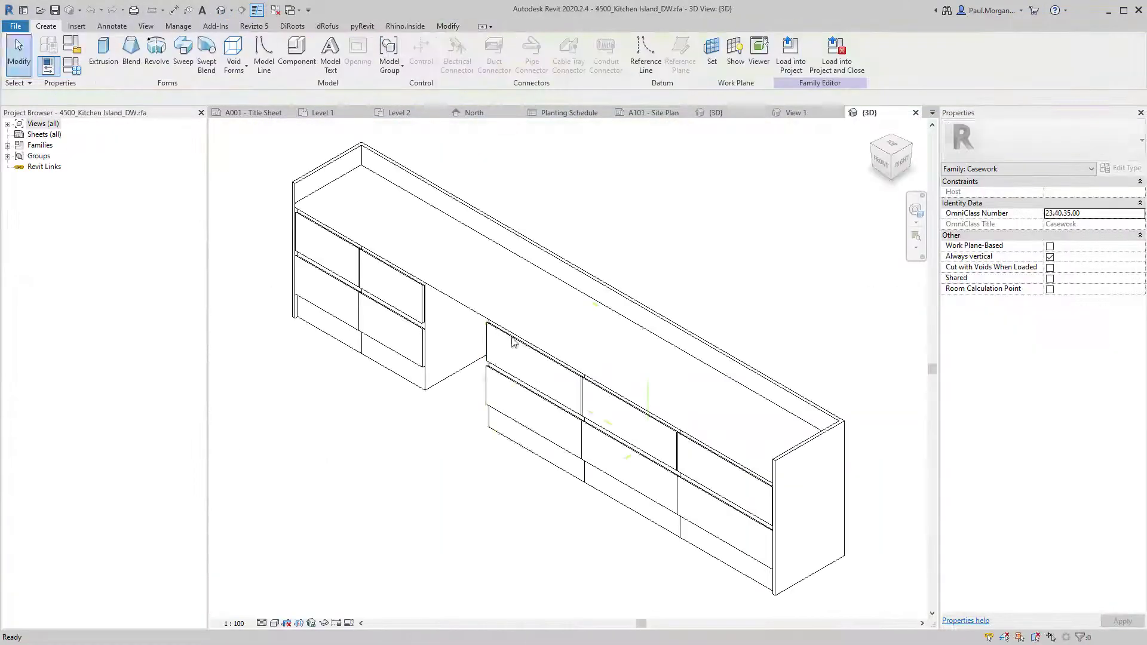
left_click(274, 624)
left_click(295, 586)
middle_click_drag(538, 382, 478, 335, "shift")
left_click(478, 334)
key("h")
key("h")
Select the left base cabinet and open its family for editing
middle_click_drag(471, 379, 450, 260, "shift")
left_click(451, 260)
key("Escape")
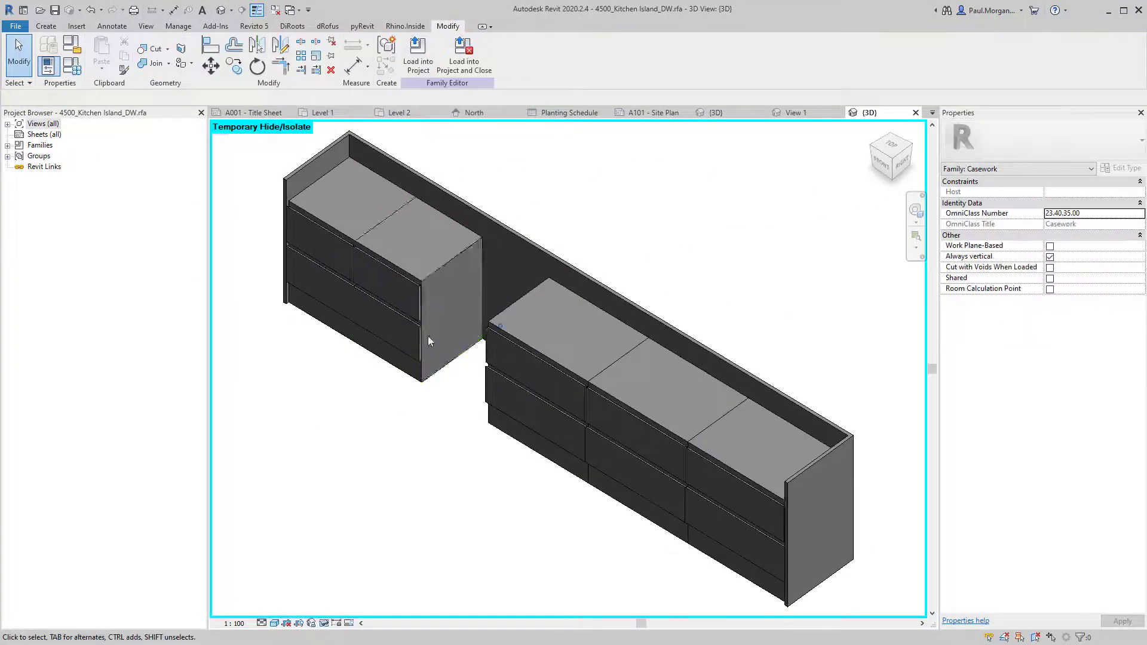
middle_click_drag(428, 336, 453, 258, "shift")
left_click(452, 258)
double_click(452, 258)
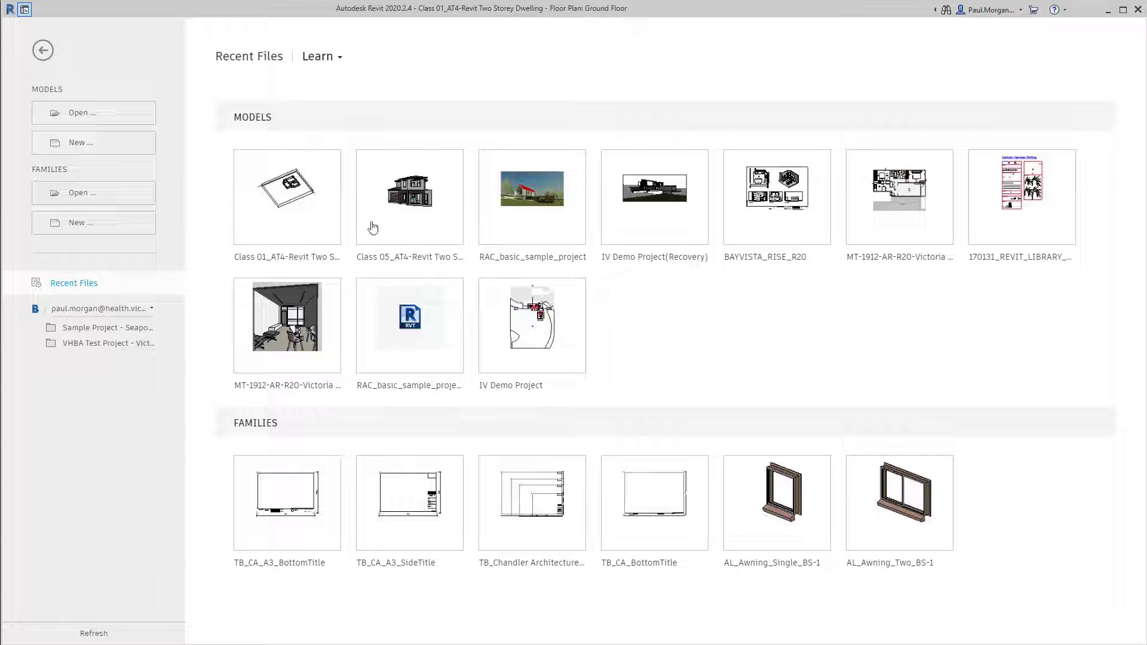
Create a new Project from the Architectural Template, opening its empty Ground Floor plan
left_click(83, 146)
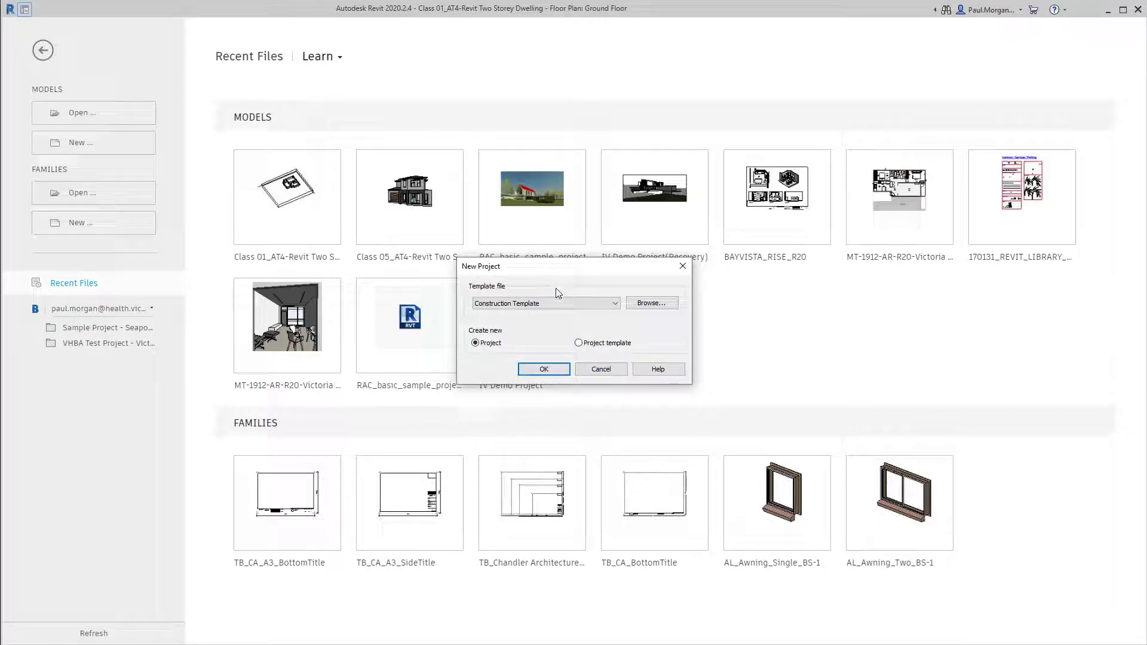
left_click(577, 308)
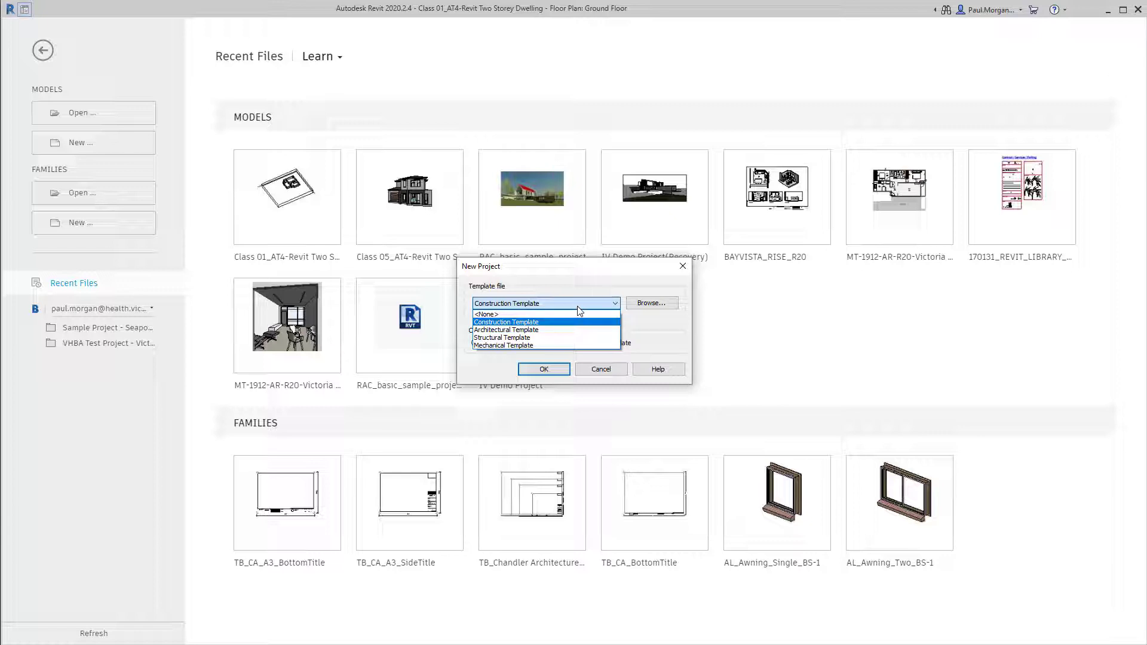
left_click(546, 332)
left_click(475, 345)
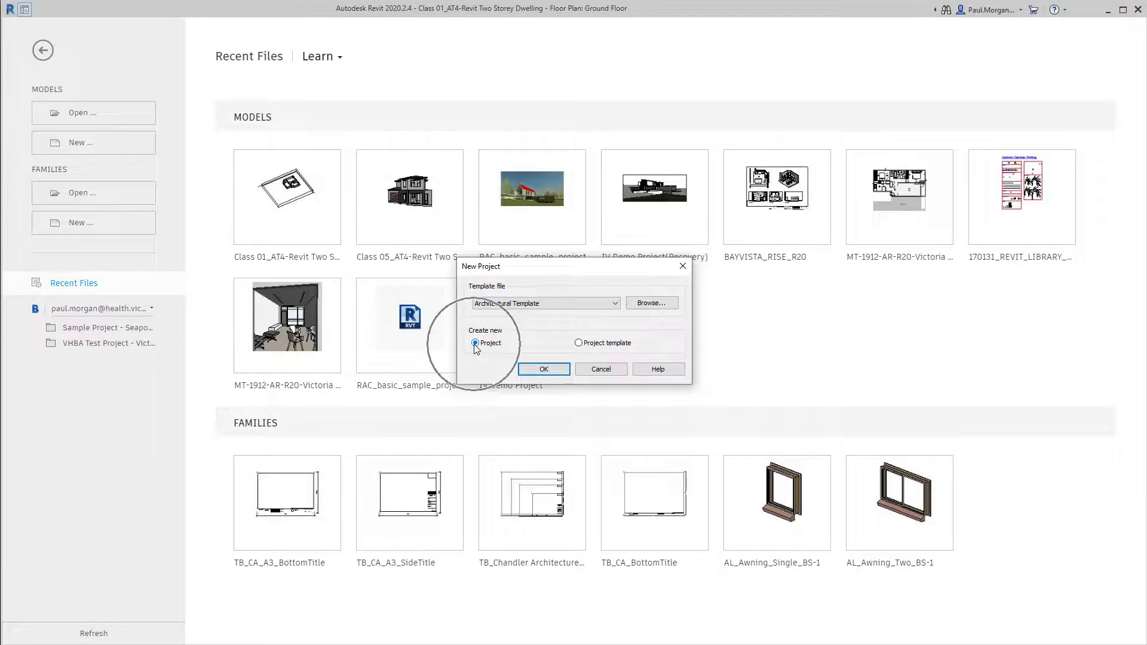
left_click(544, 369)
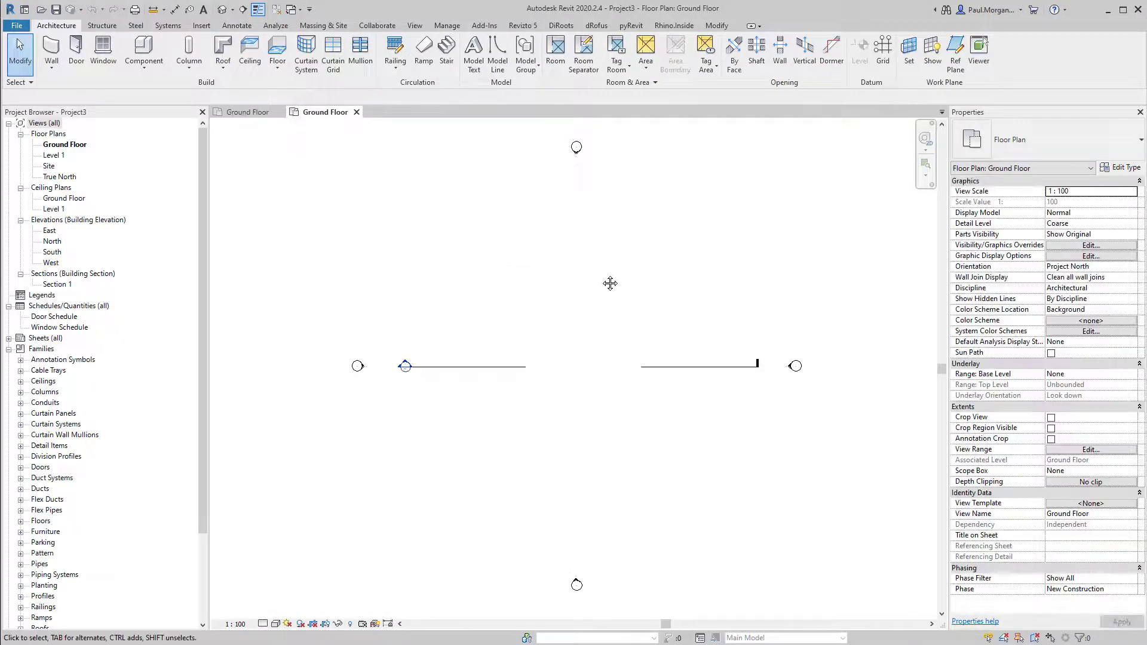
Nudge the empty Ground Floor plan view and bring up the Insert ribbon tools
middle_click_drag(610, 281, 576, 277)
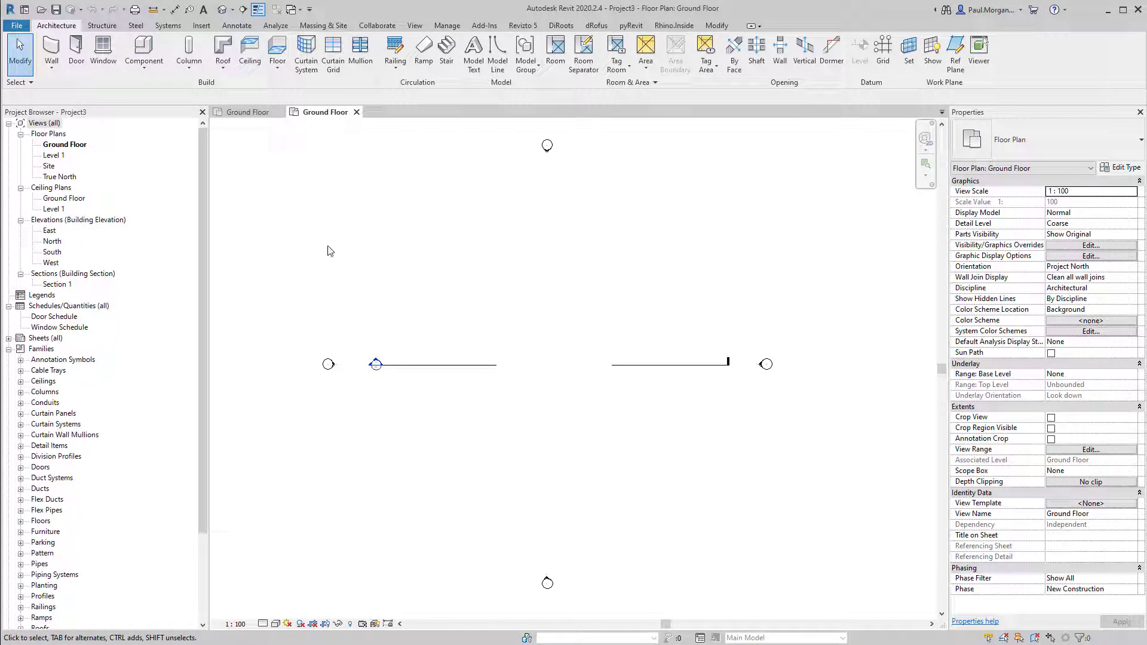
middle_click_drag(627, 264, 641, 277)
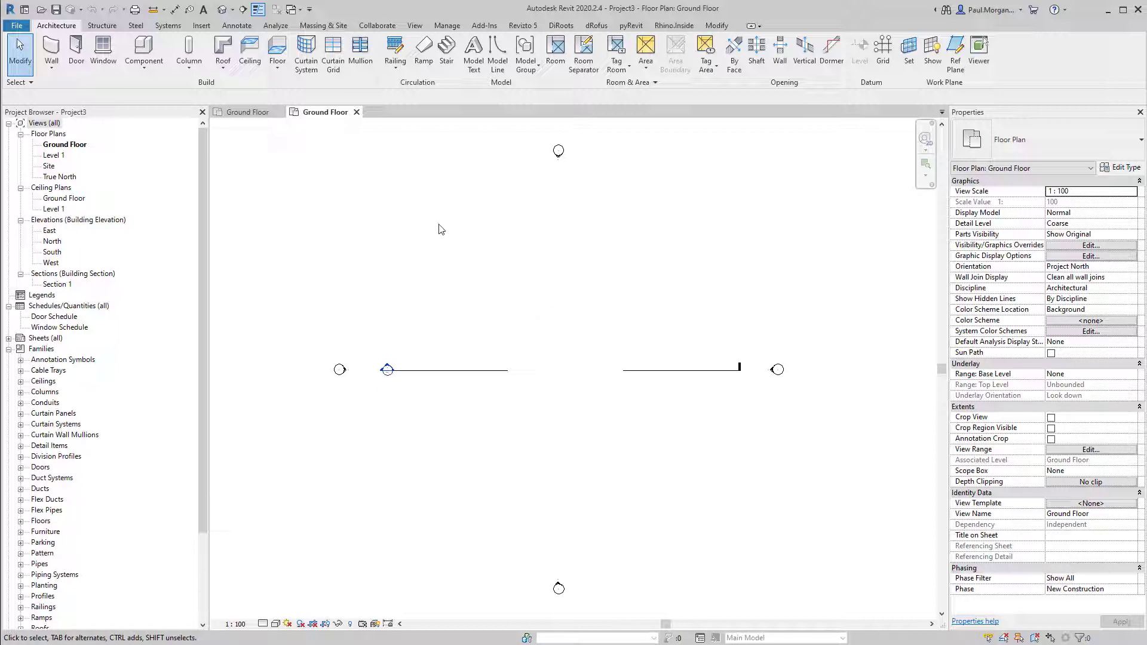
left_click(202, 26)
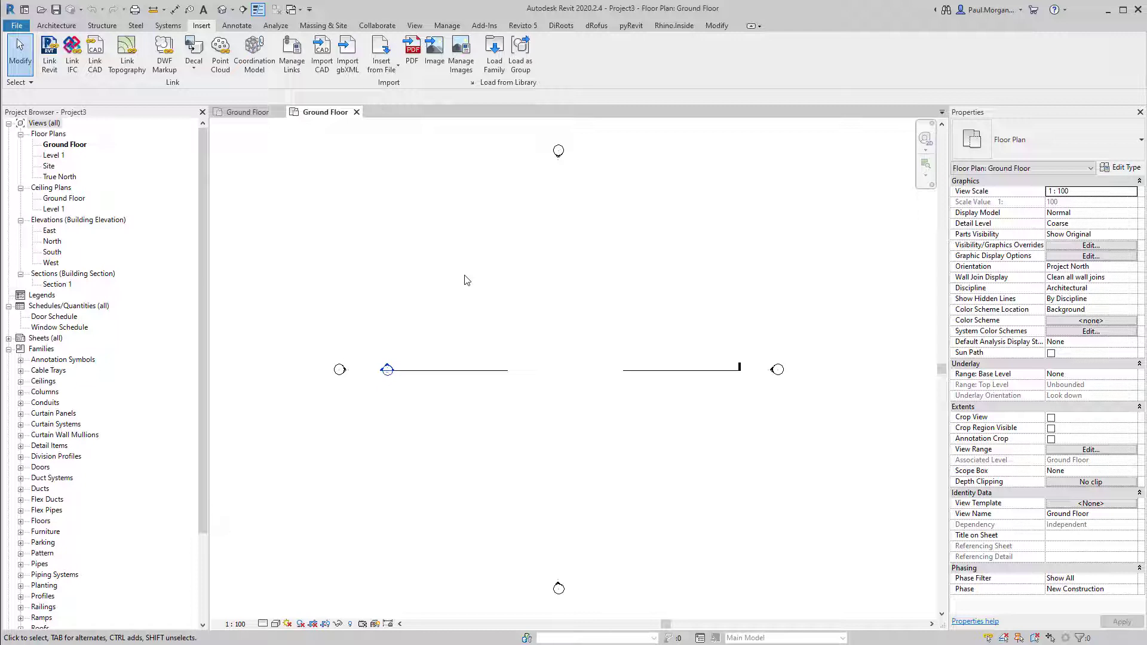
Choose Floor Plans.jpg from the Class 01 folder as the raster image to insert
left_click(434, 54)
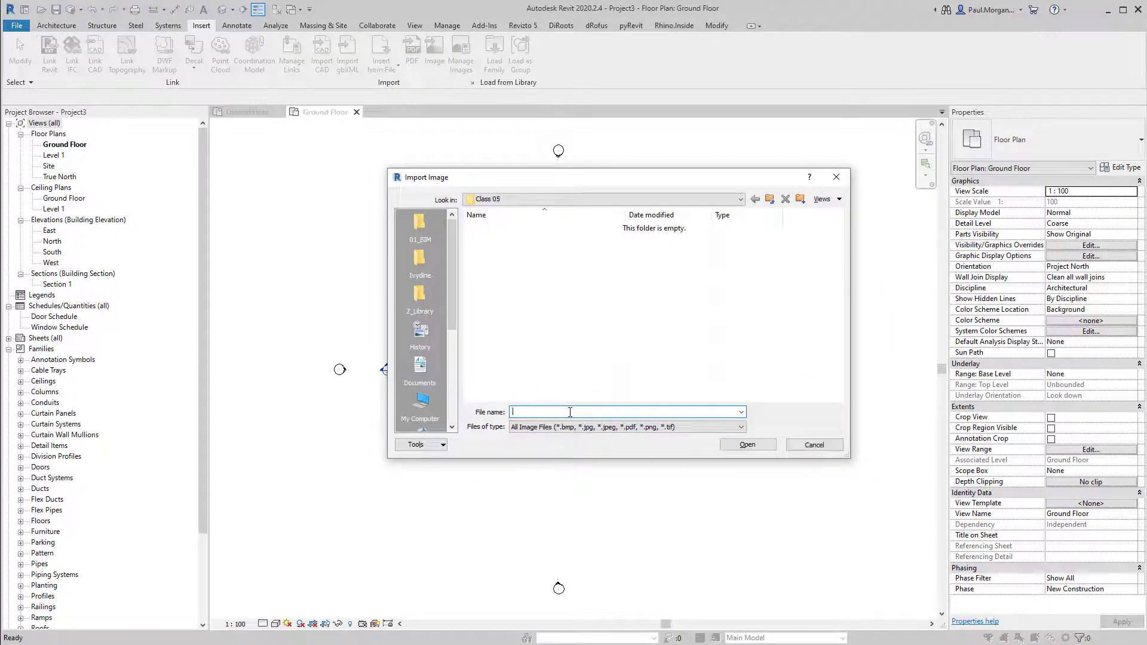
type("D:\\Box Hill Teaching\\2022\\AT4 - Revit Two Storey Dwelling\\Class 01")
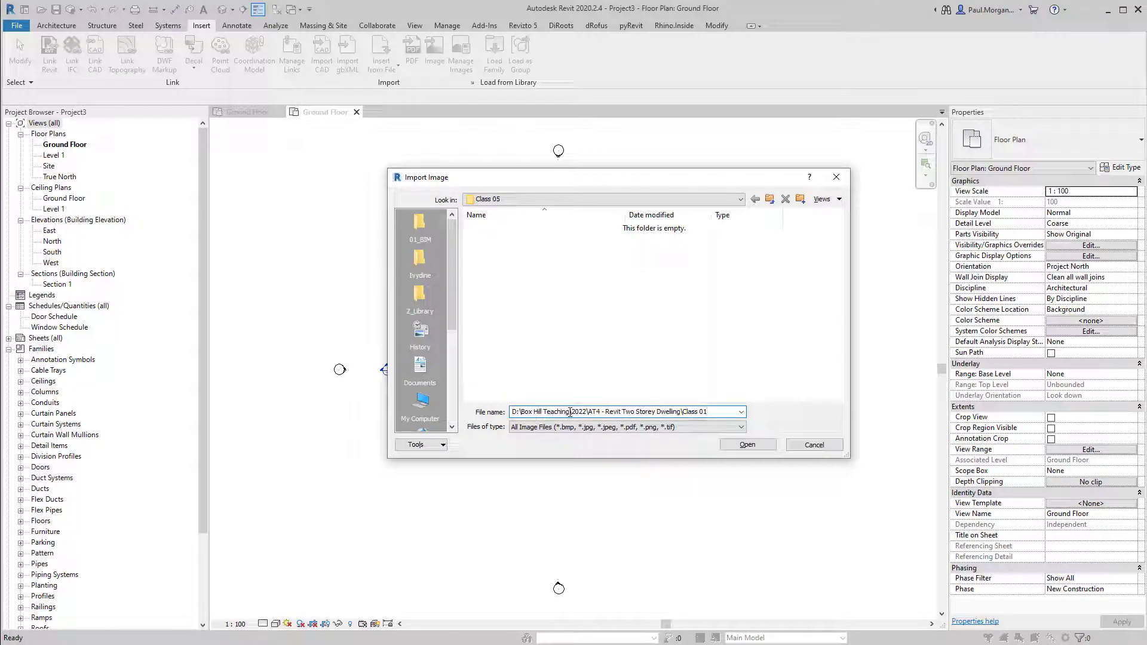
key("Return")
left_click(584, 342)
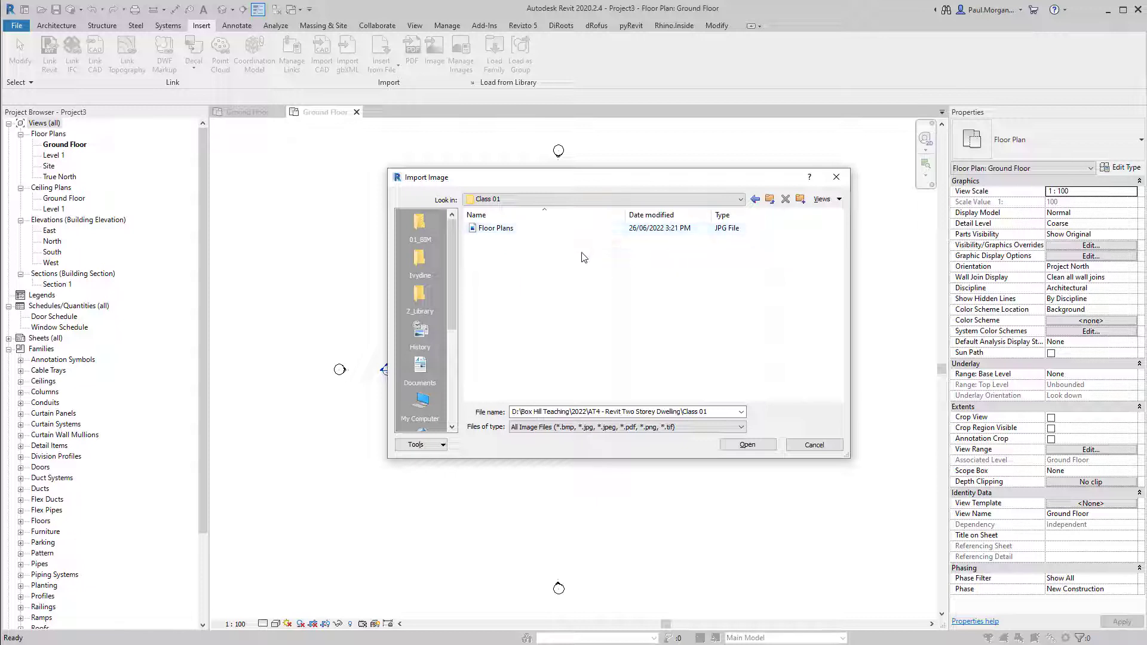
left_click(557, 230)
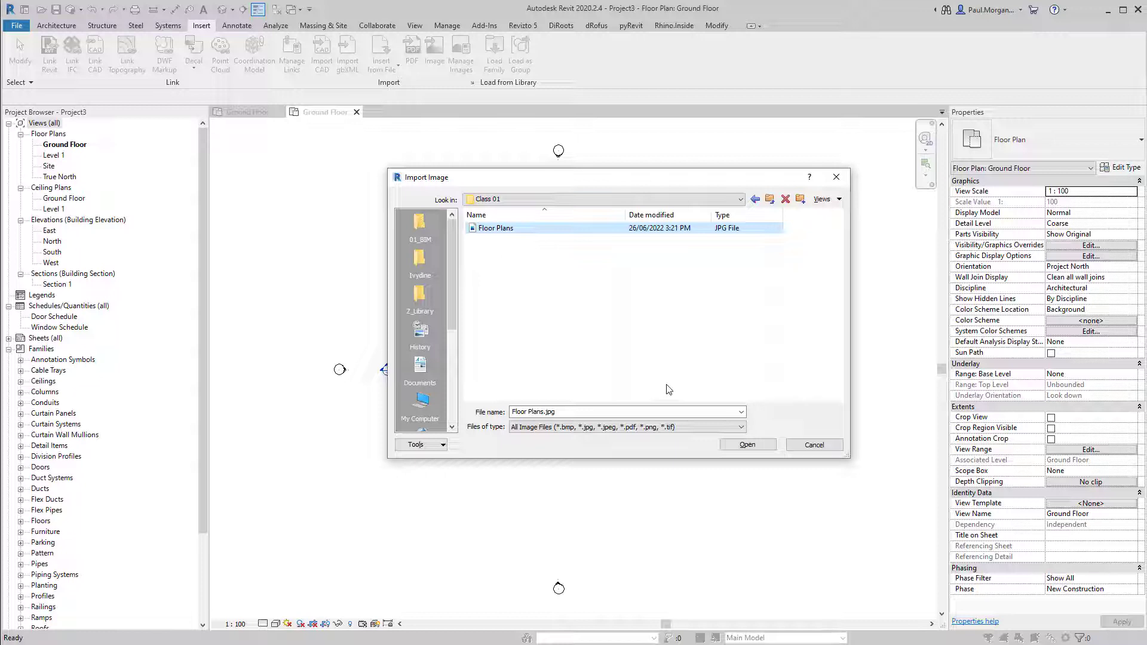
left_click(748, 445)
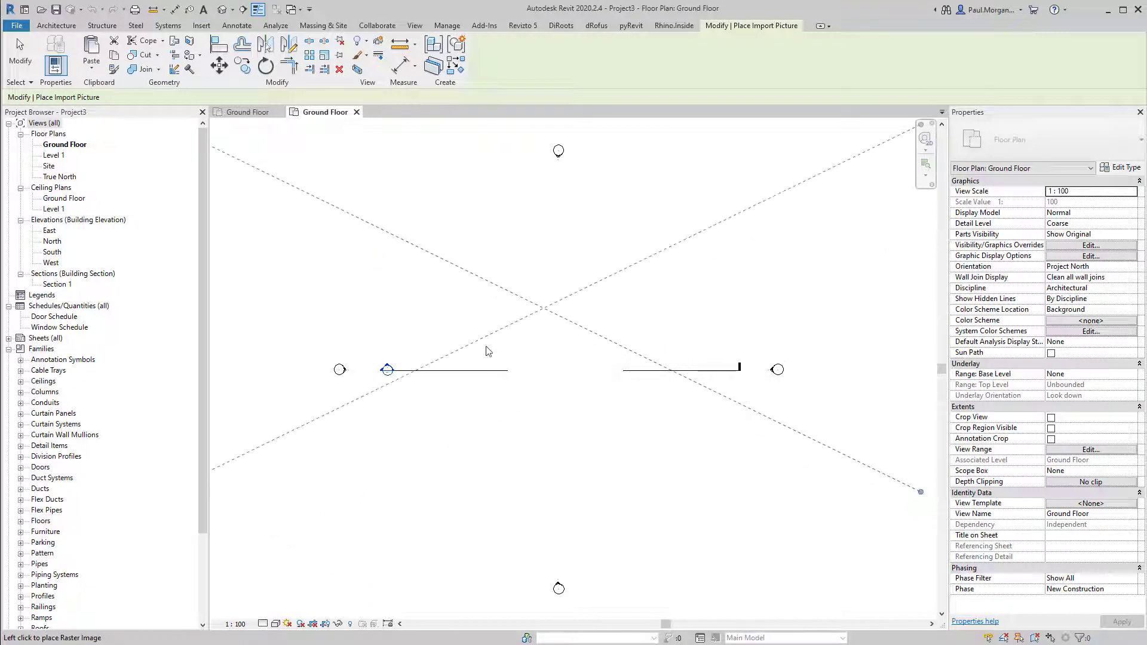
Place the Floor Plans.jpg image in the Ground Floor plan view
scroll(591, 334, "down", 2)
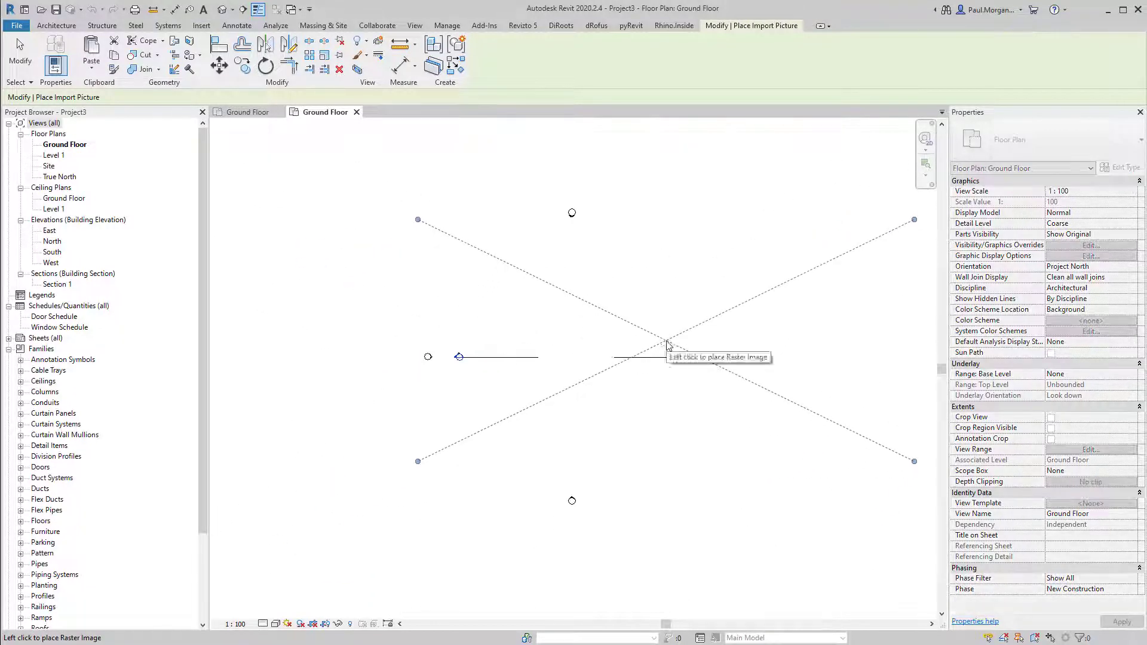
scroll(667, 345, "down", 1)
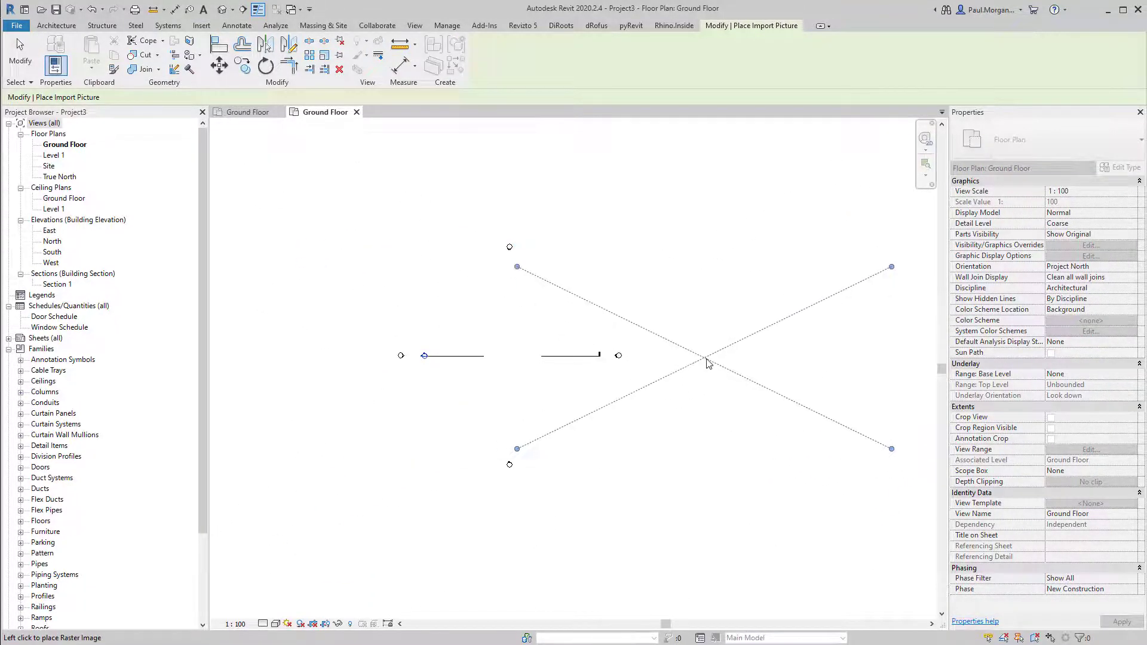
left_click(707, 363)
scroll(670, 489, "down", 1)
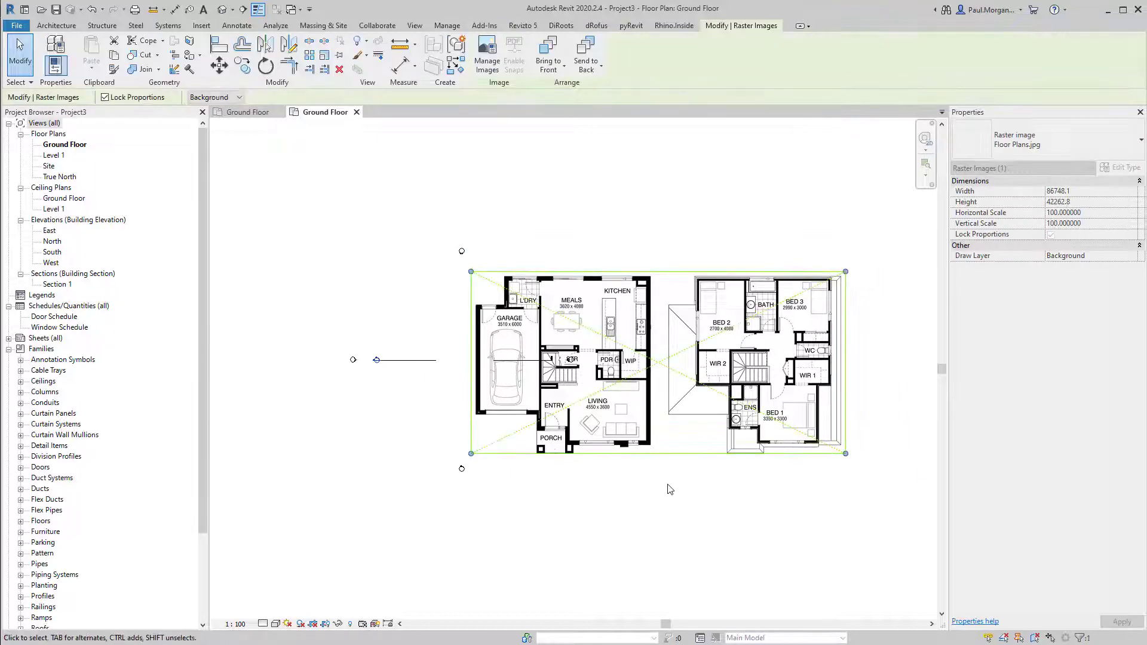
left_click(668, 491)
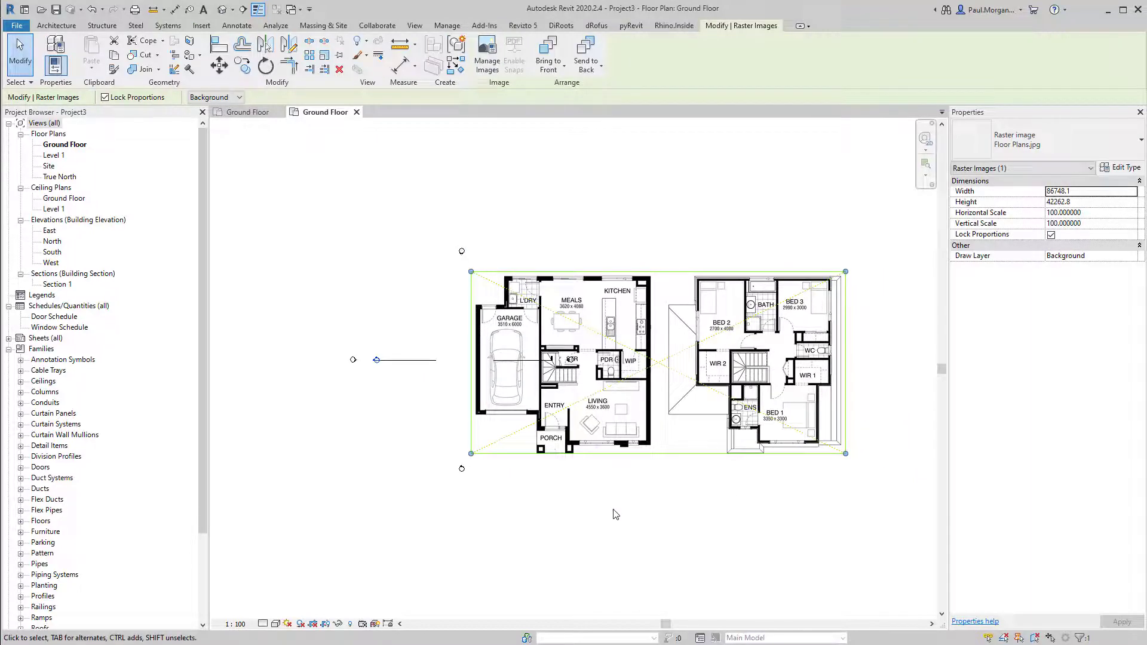
left_click(619, 415)
left_click_drag(618, 415, 604, 395)
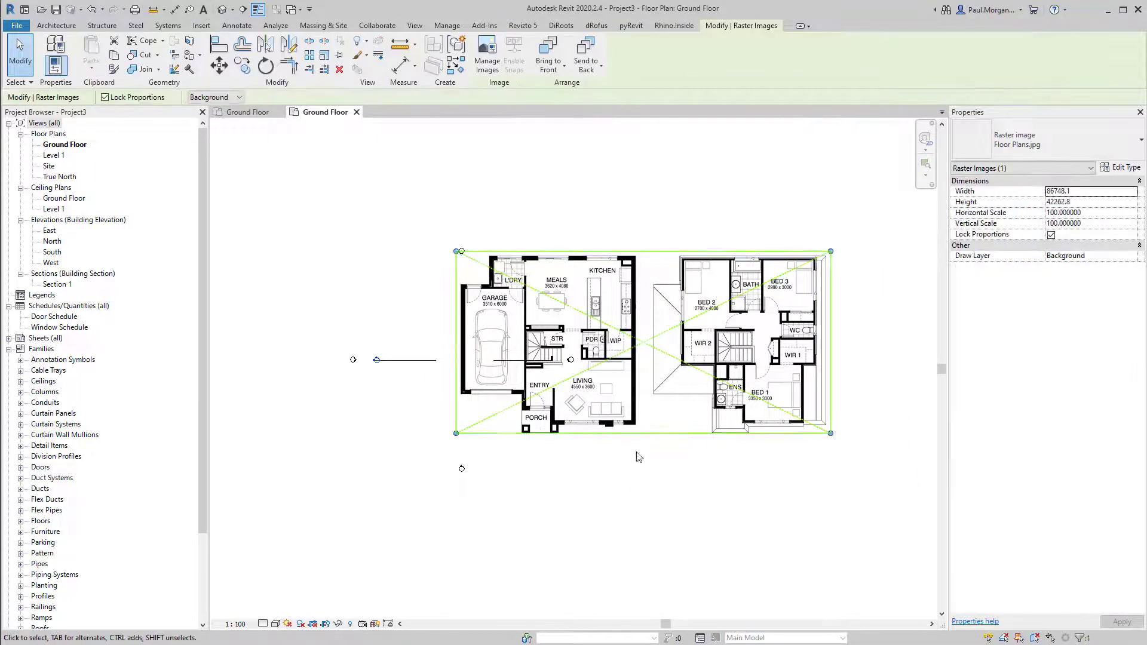
key("ctrl+z")
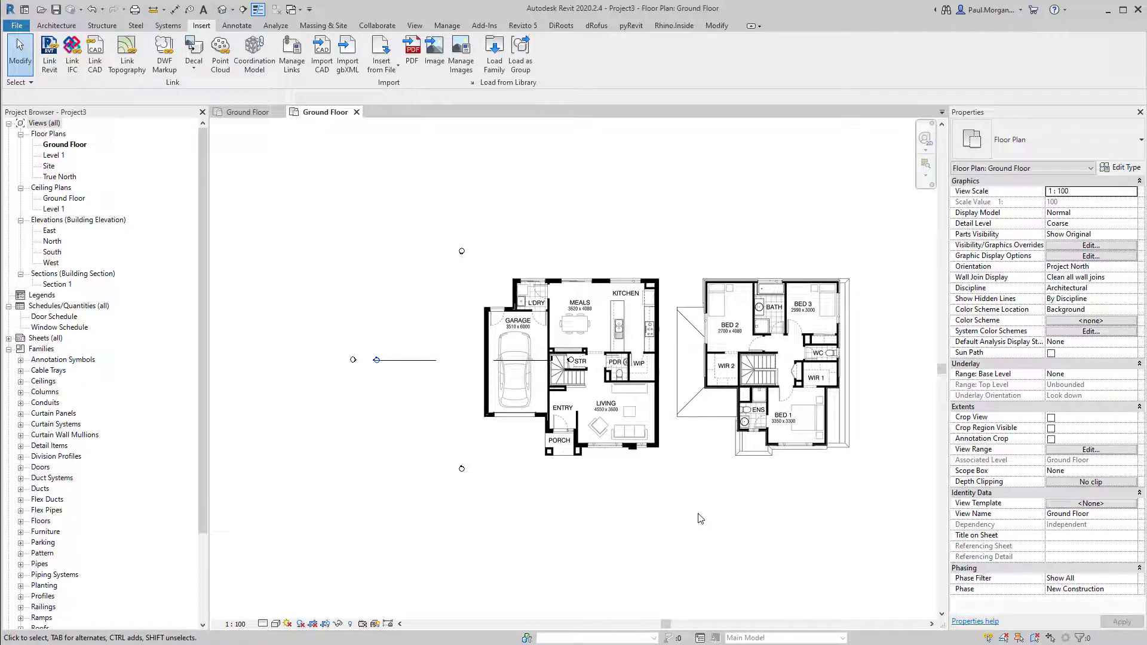
left_click(671, 462)
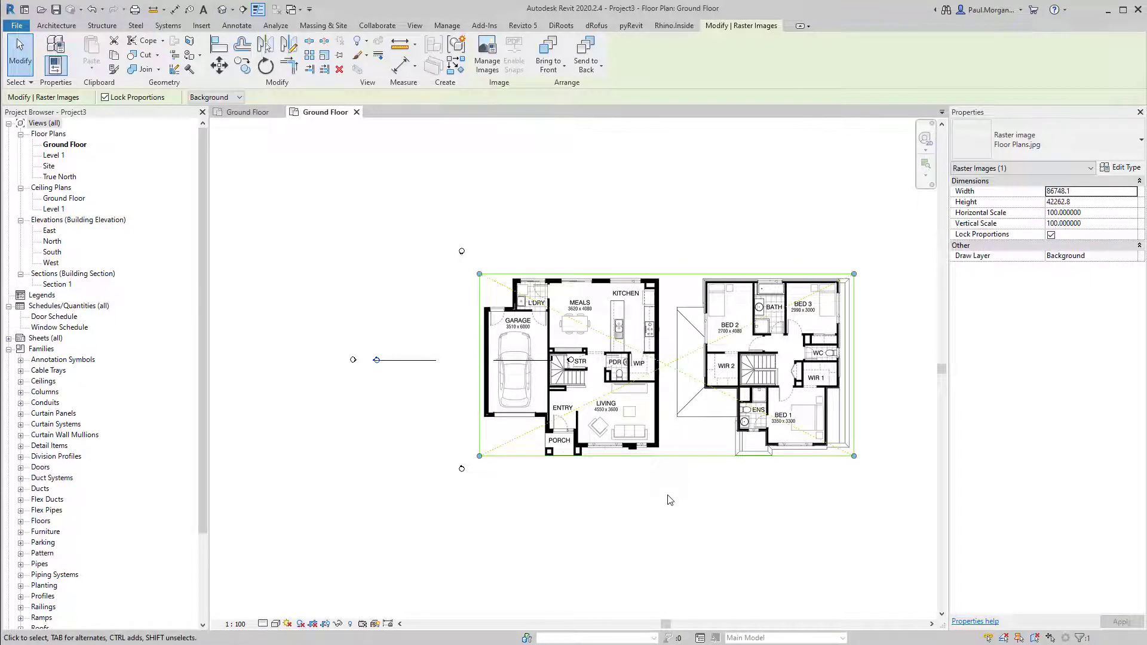
left_click(669, 499)
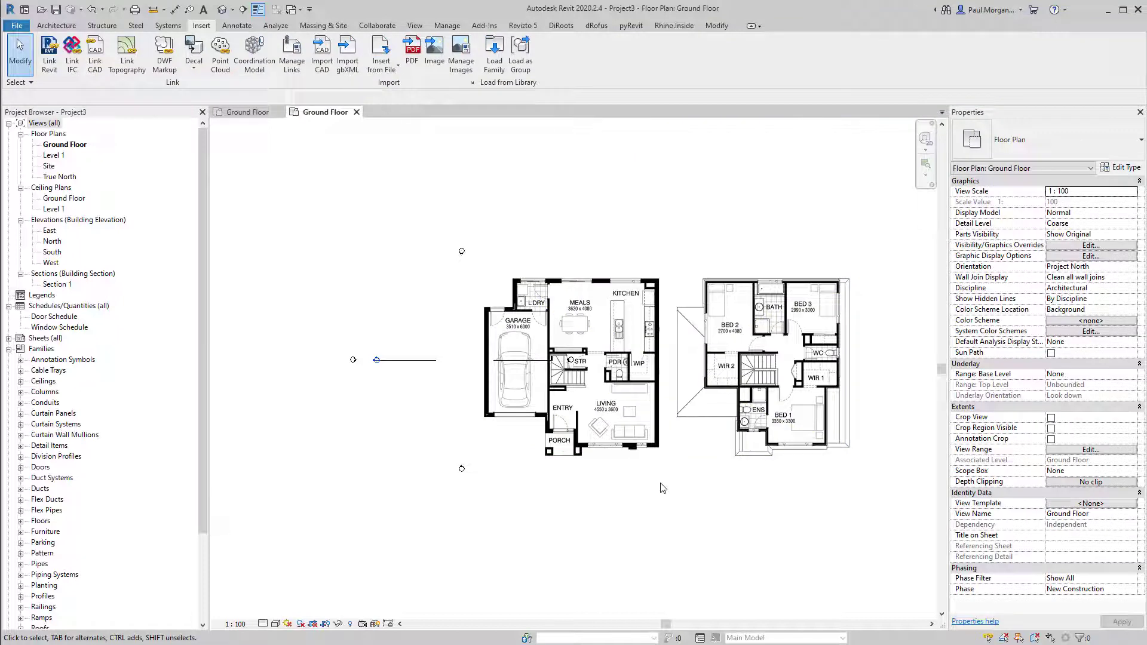
left_click(626, 462)
left_click(621, 498)
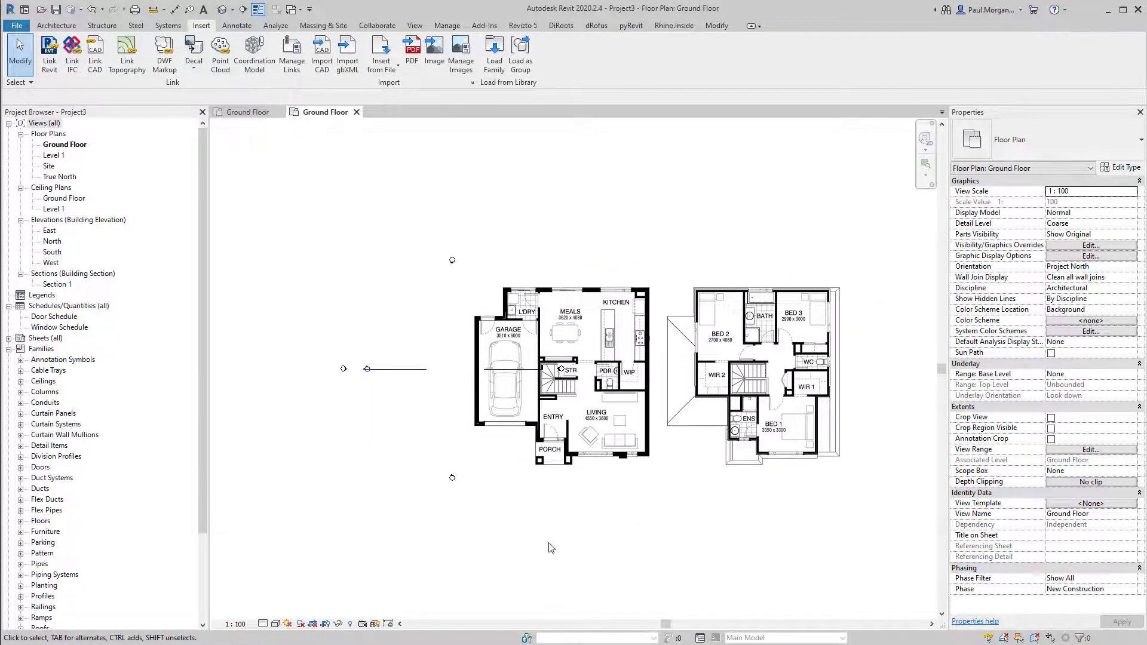
scroll(602, 443, "up", 3)
middle_click_drag(625, 429, 548, 368)
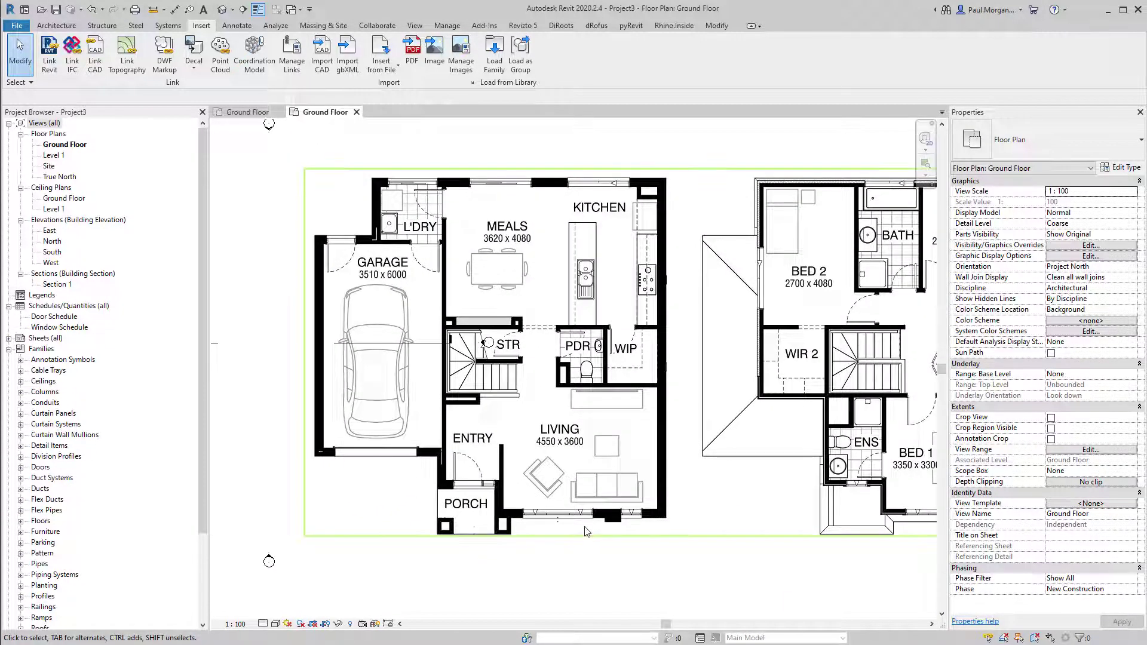
middle_click_drag(586, 422, 597, 451)
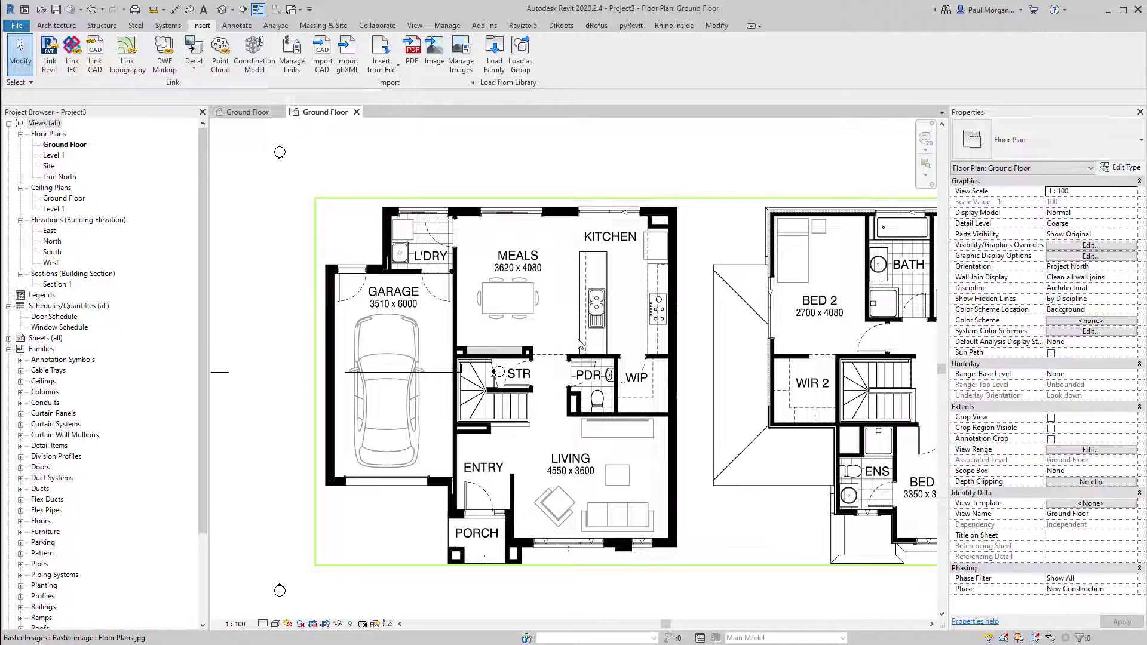
middle_click_drag(628, 388, 540, 359)
middle_click_drag(564, 411, 608, 428)
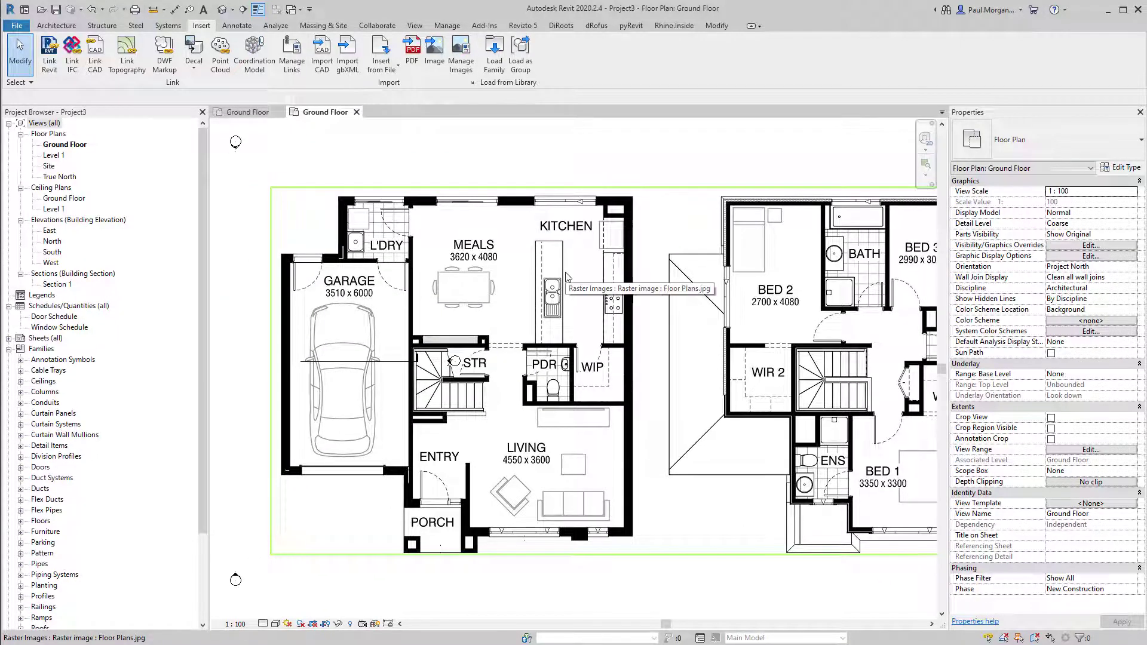
scroll(537, 316, "up", 3)
middle_click_drag(504, 507, 529, 359)
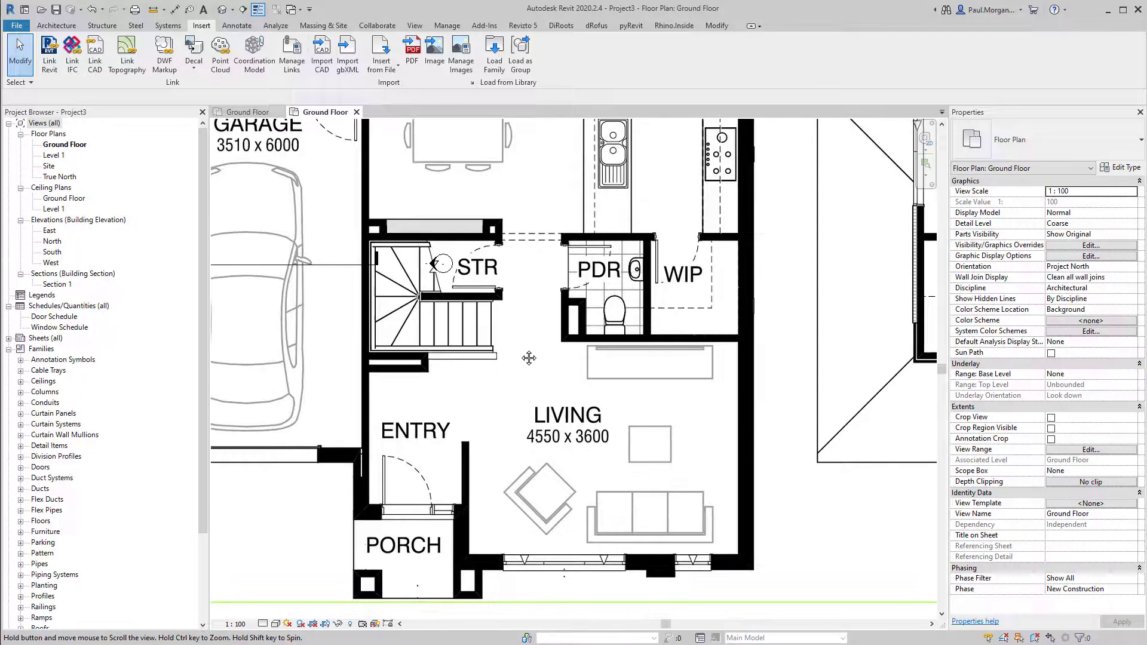
scroll(398, 515, "up", 5)
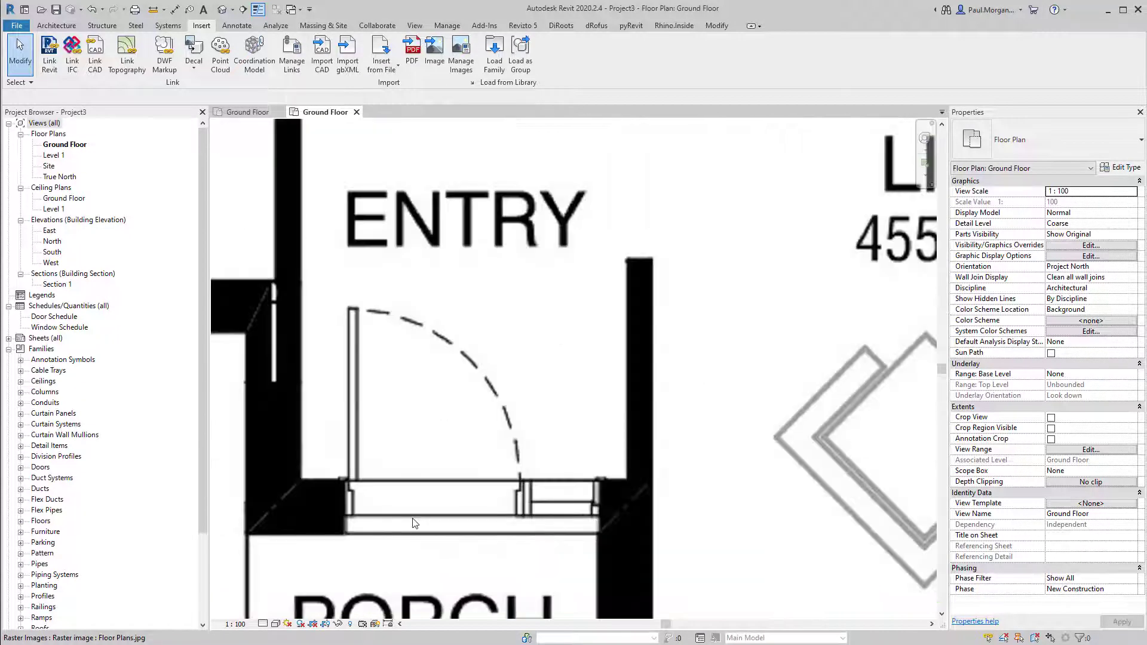
scroll(413, 541, "down", 2)
middle_click_drag(416, 548, 405, 533)
scroll(400, 528, "down", 2)
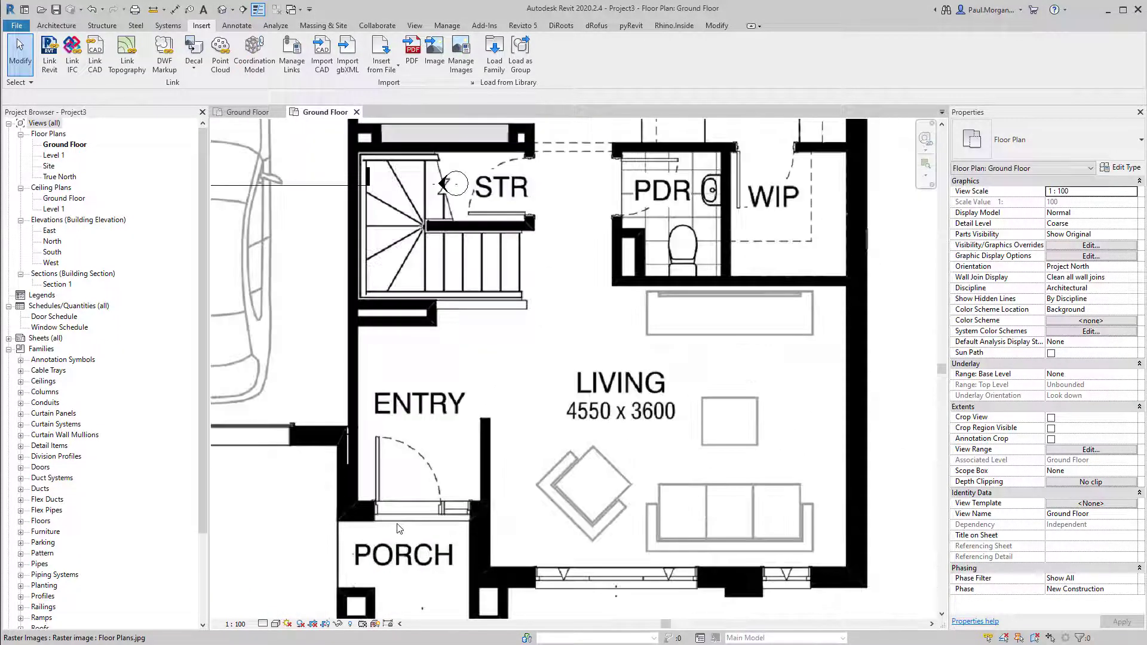
middle_click_drag(473, 335, 478, 354)
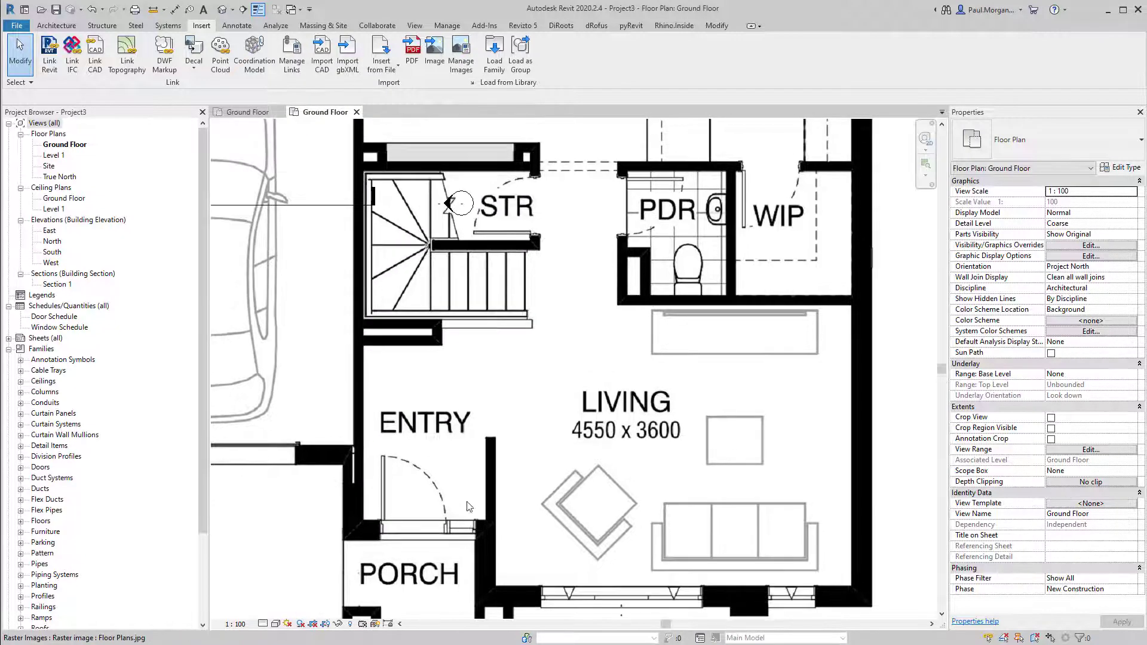
middle_click_drag(469, 506, 507, 461)
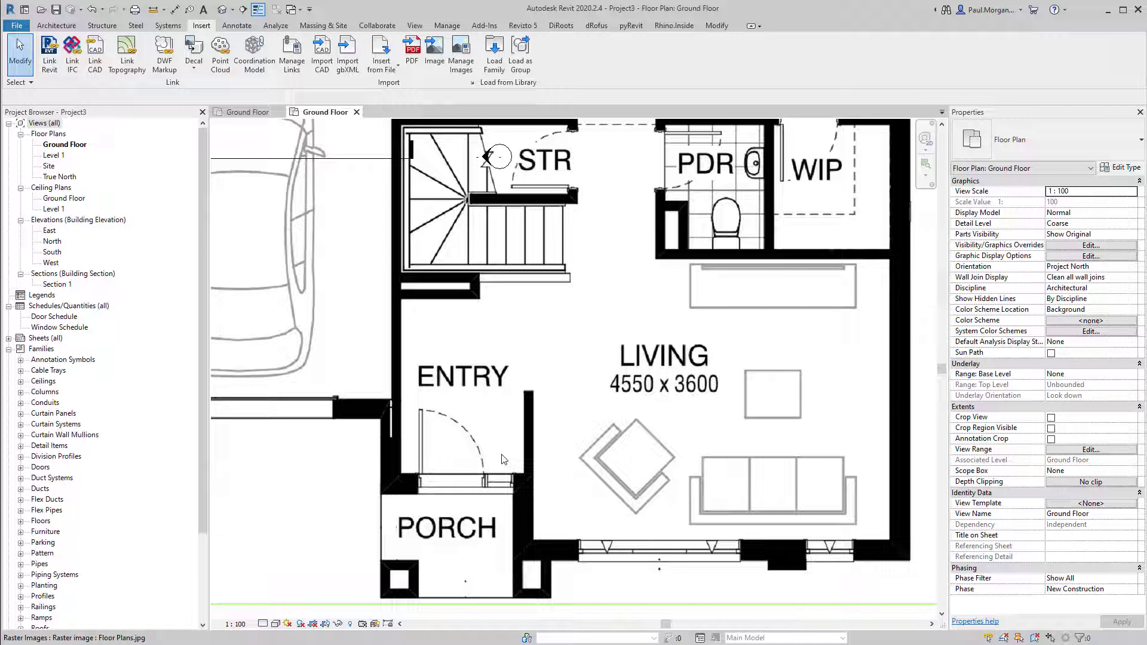
scroll(526, 478, "down", 3)
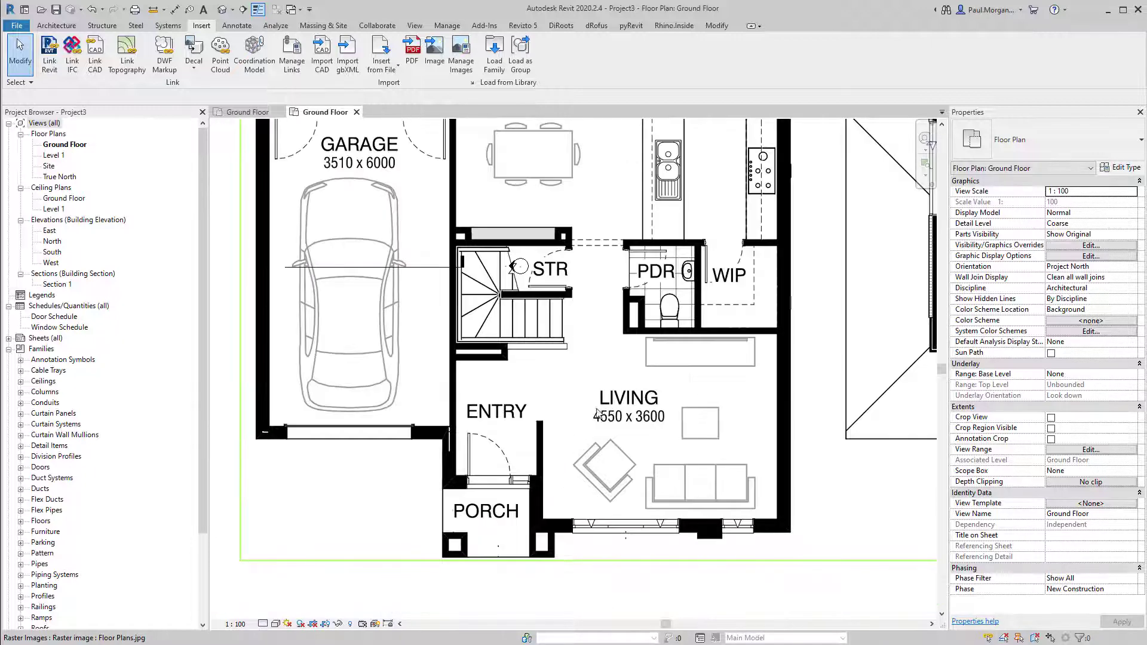
middle_click_drag(641, 355, 627, 416)
scroll(607, 388, "down", 2)
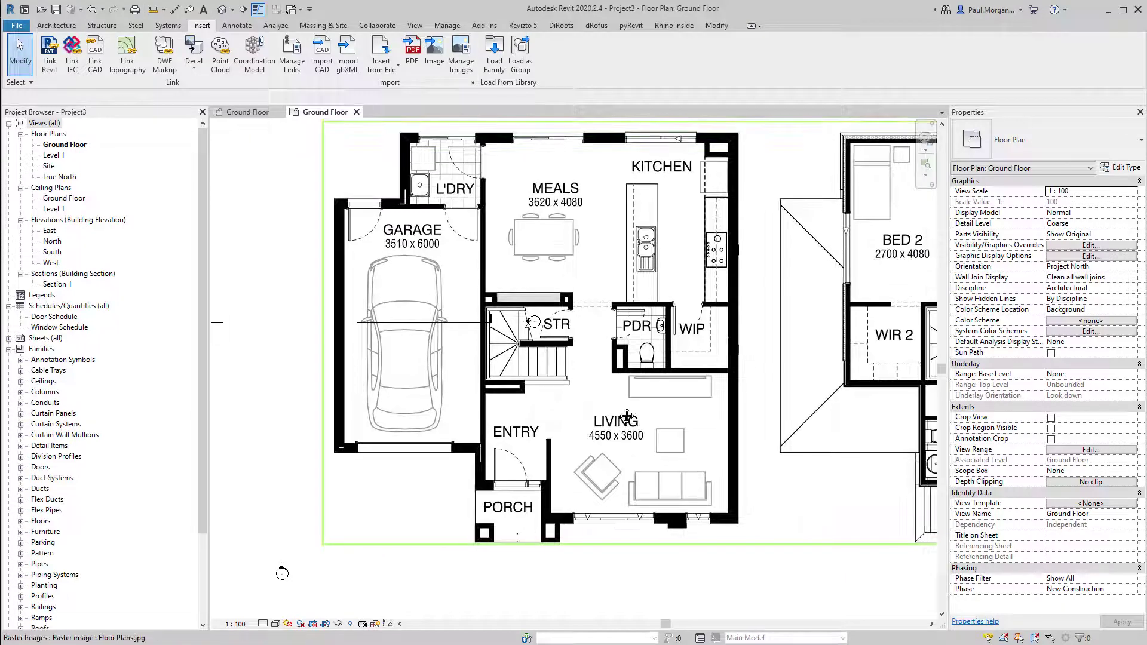
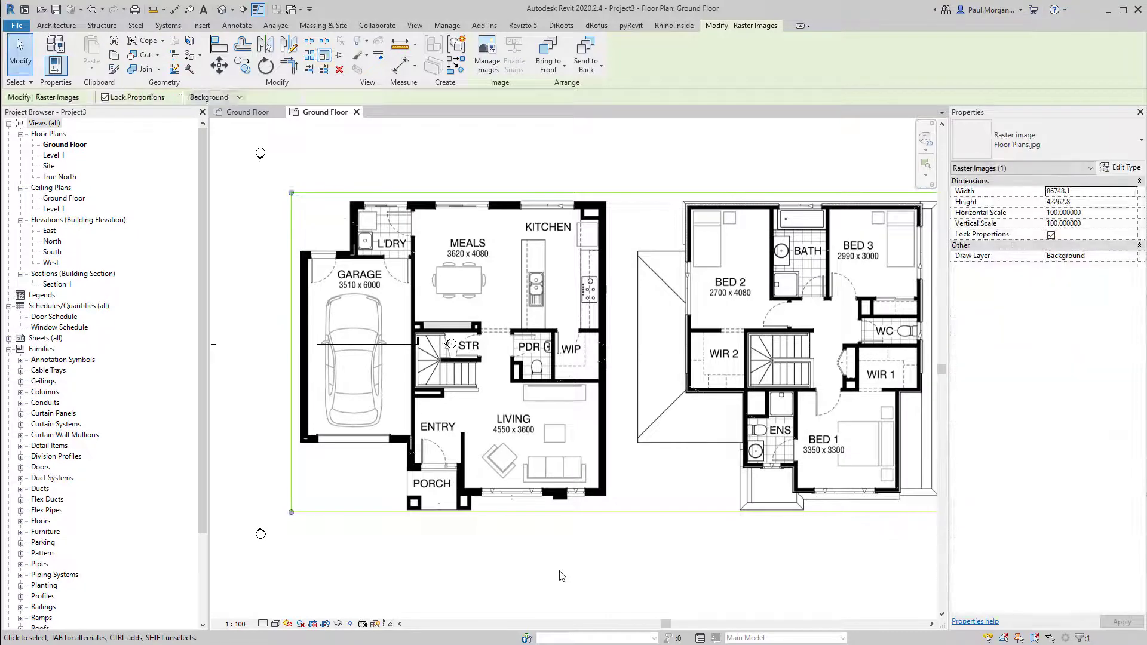
Select the floor plan image for scaling and frame the porch wall corner and entry door
left_click(562, 575)
left_click(727, 432)
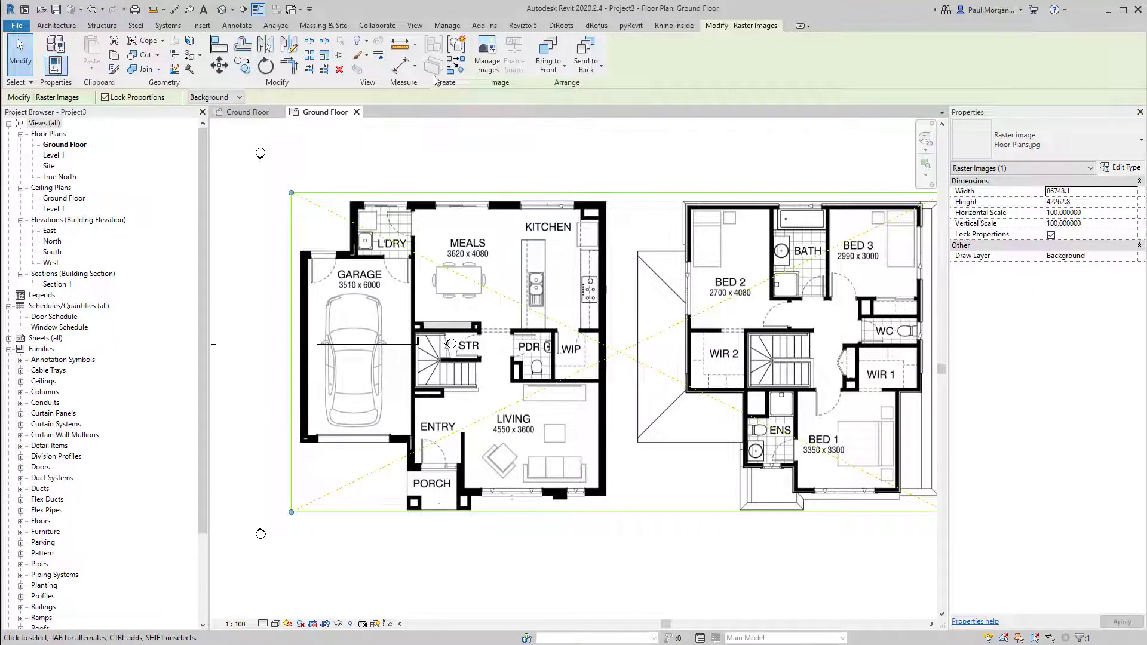
left_click(324, 56)
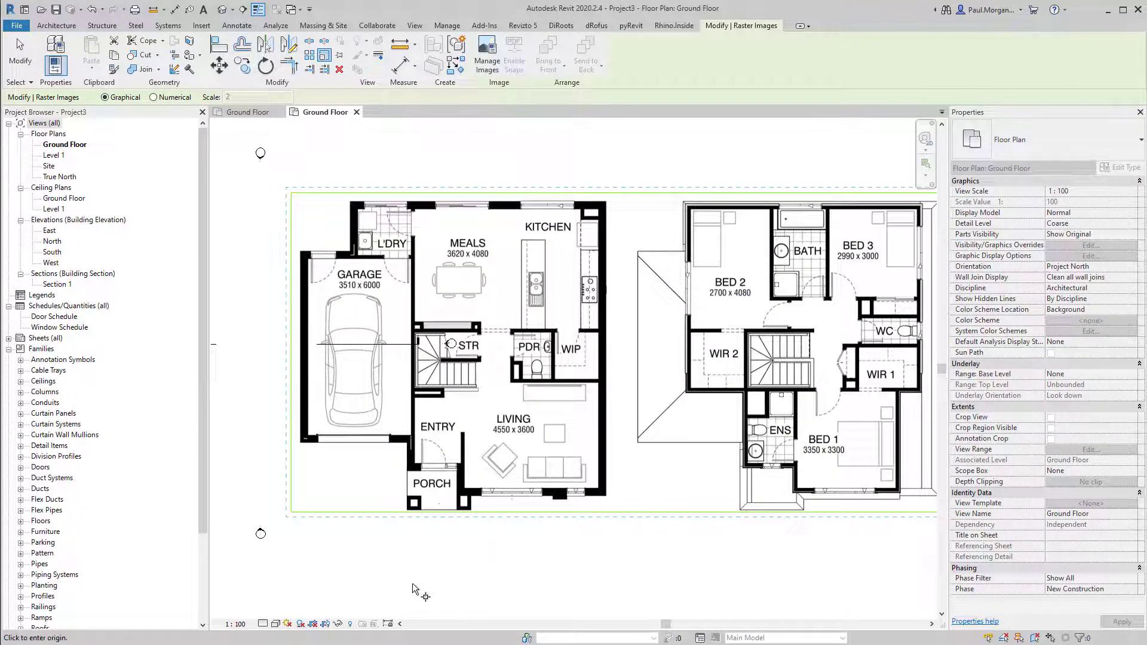
scroll(421, 478, "up", 10)
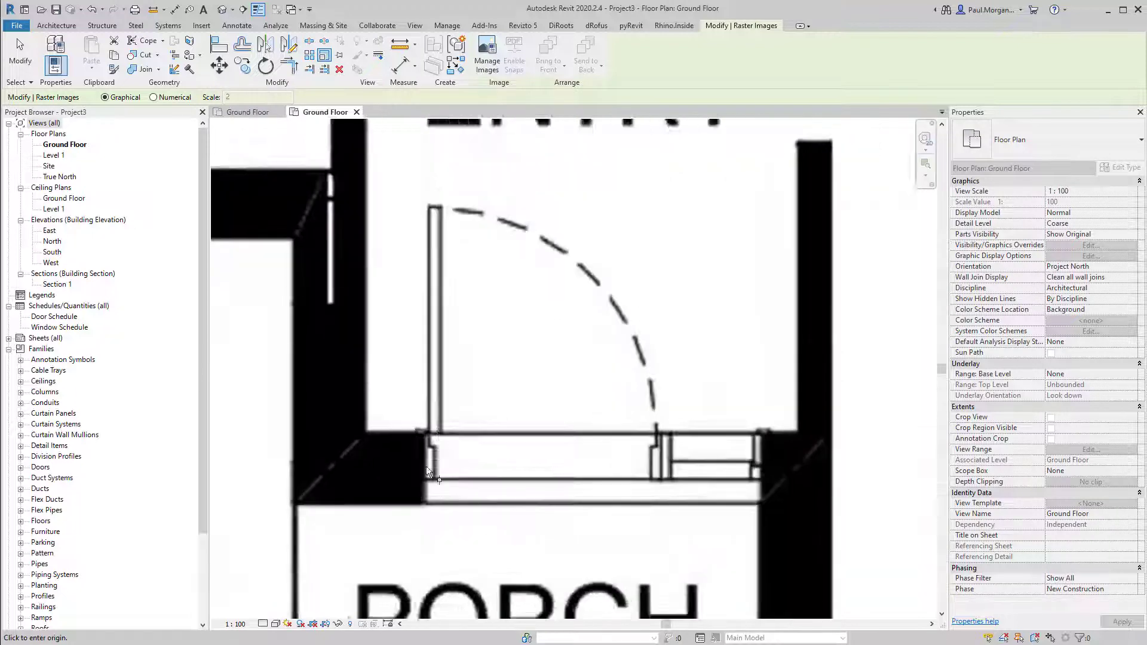
scroll(466, 482, "down", 4)
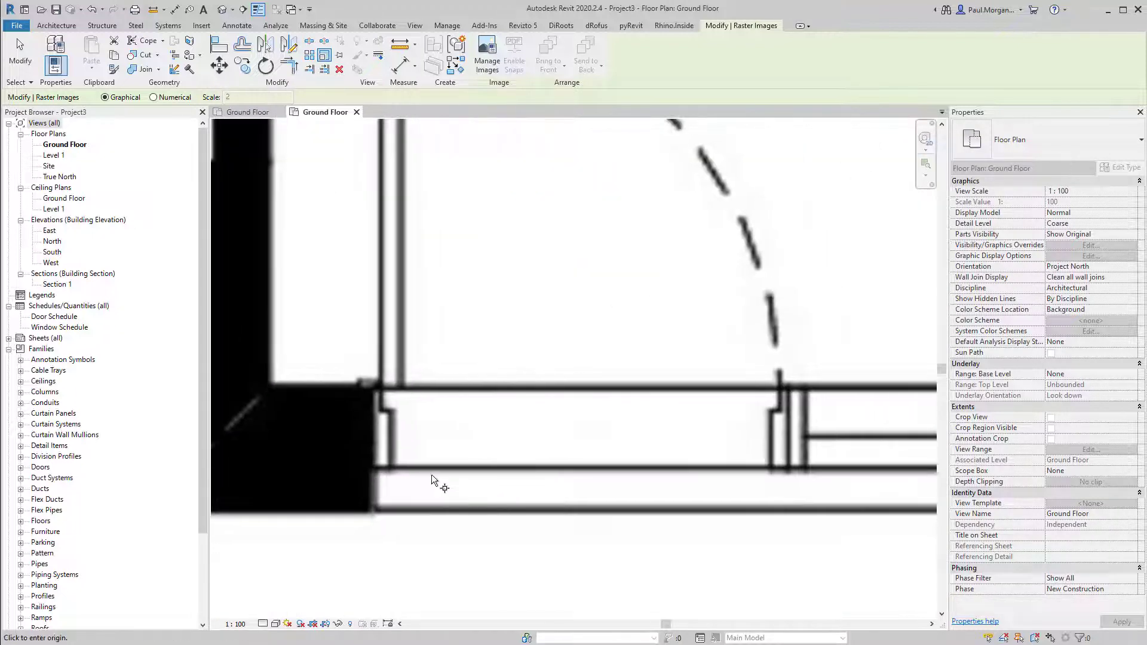
scroll(364, 478, "up", 3)
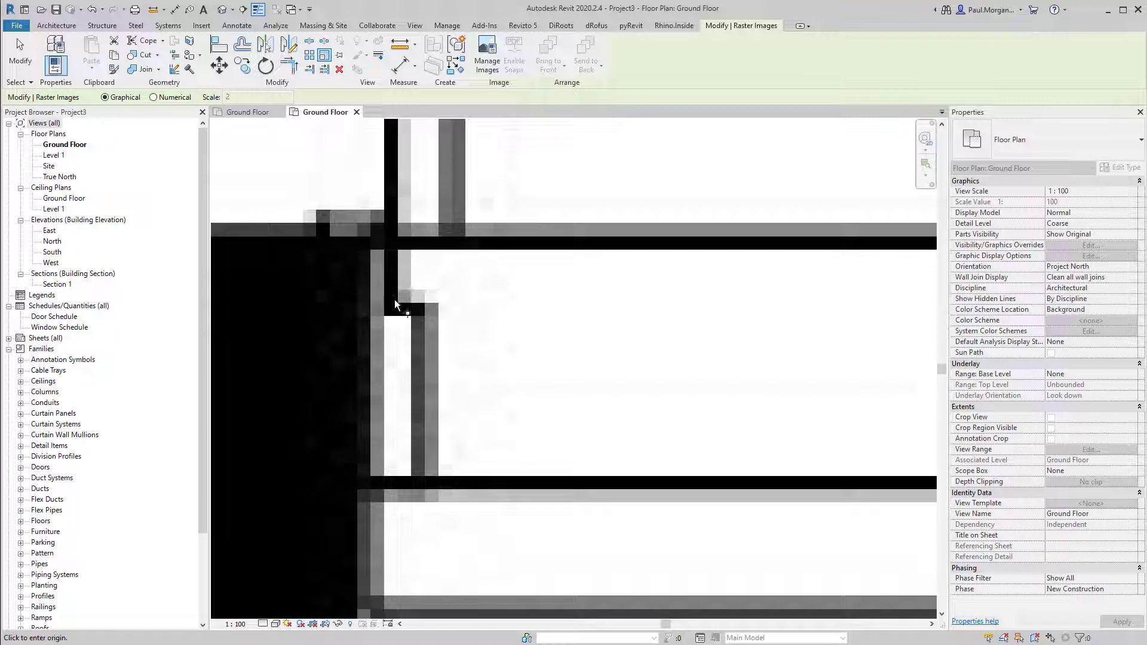
scroll(459, 464, "down", 5)
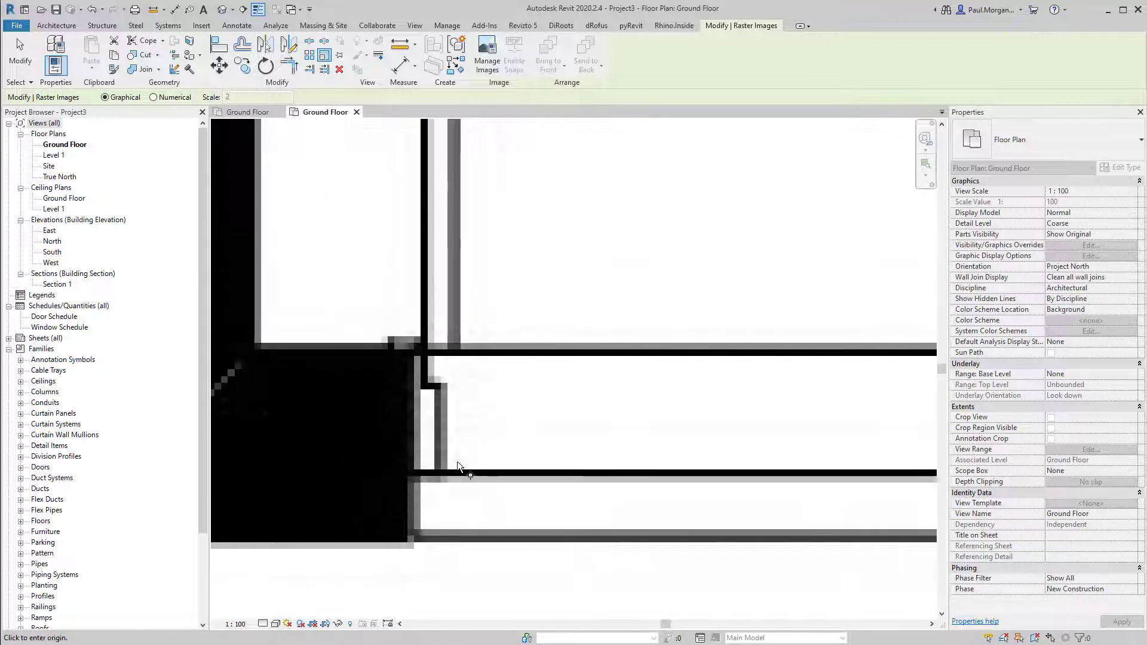
middle_click_drag(593, 505, 568, 508)
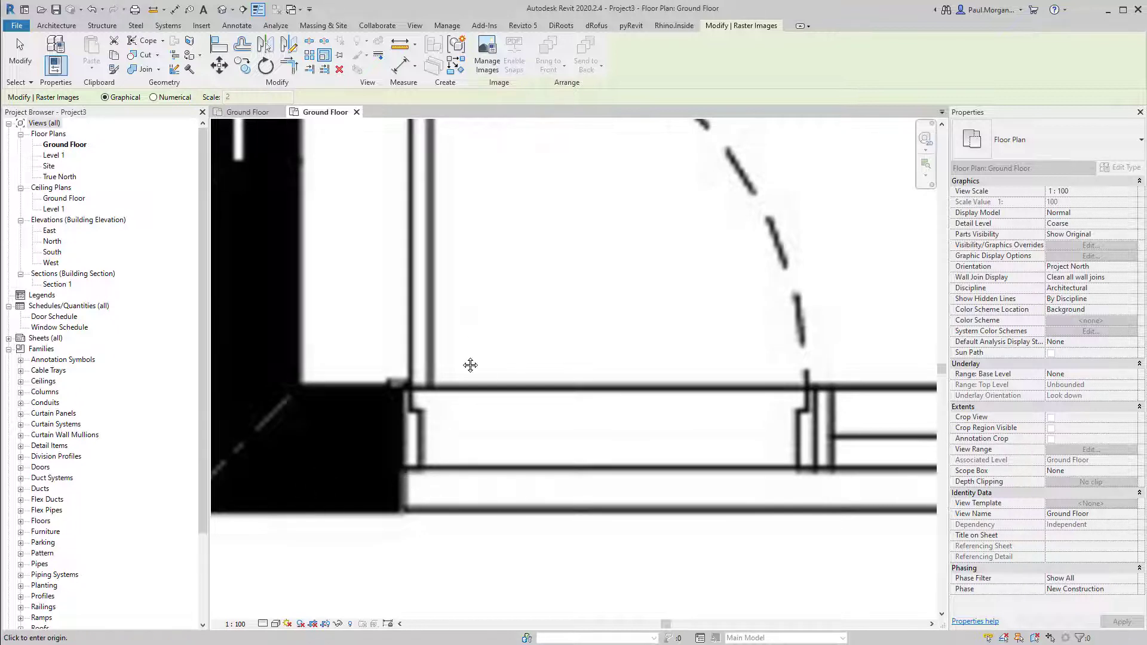
middle_click_drag(420, 371, 418, 536)
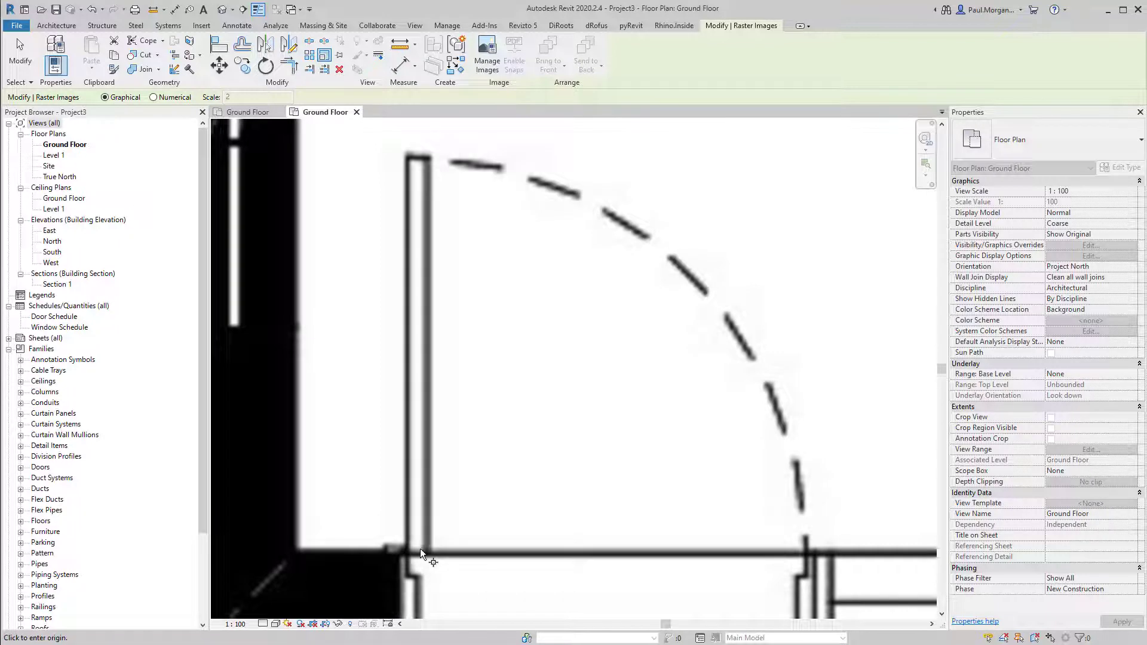
Scale the image from the porch wall corner so the entry door opening measures 920 mm
left_click(428, 550)
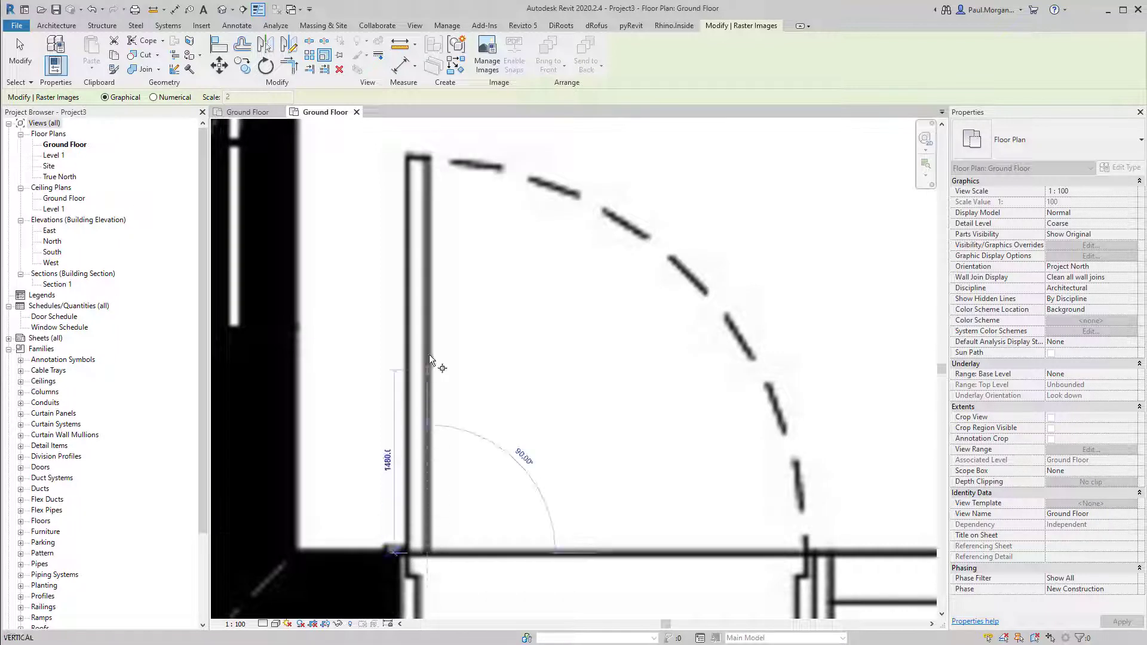
left_click(425, 157)
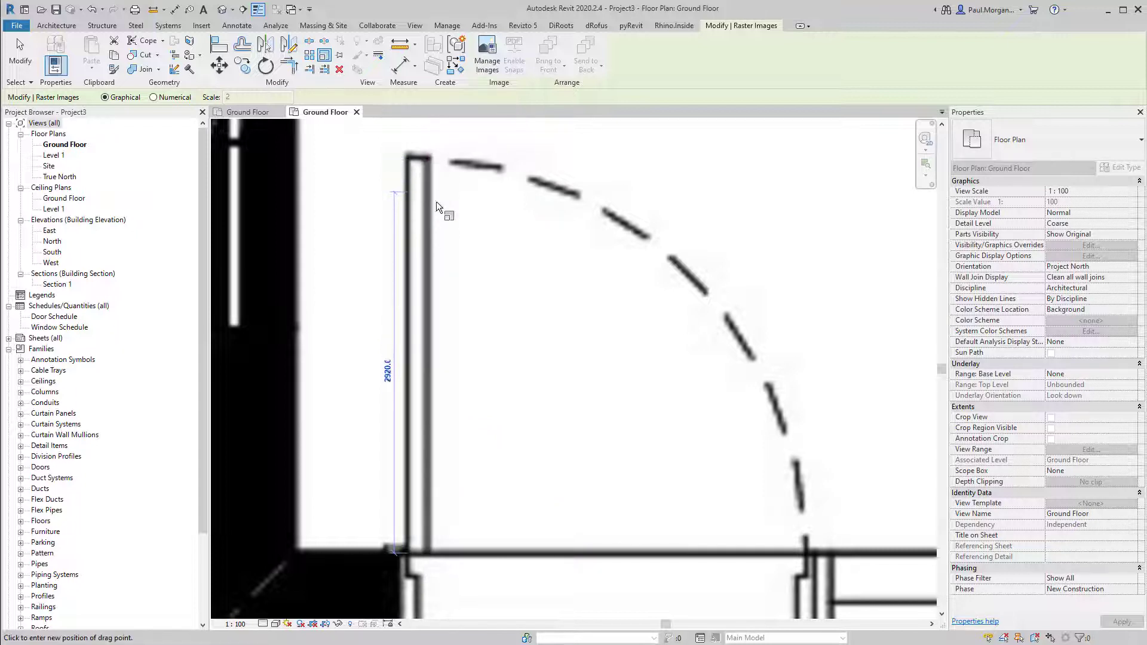
left_click(434, 438)
scroll(433, 439, "down", 6)
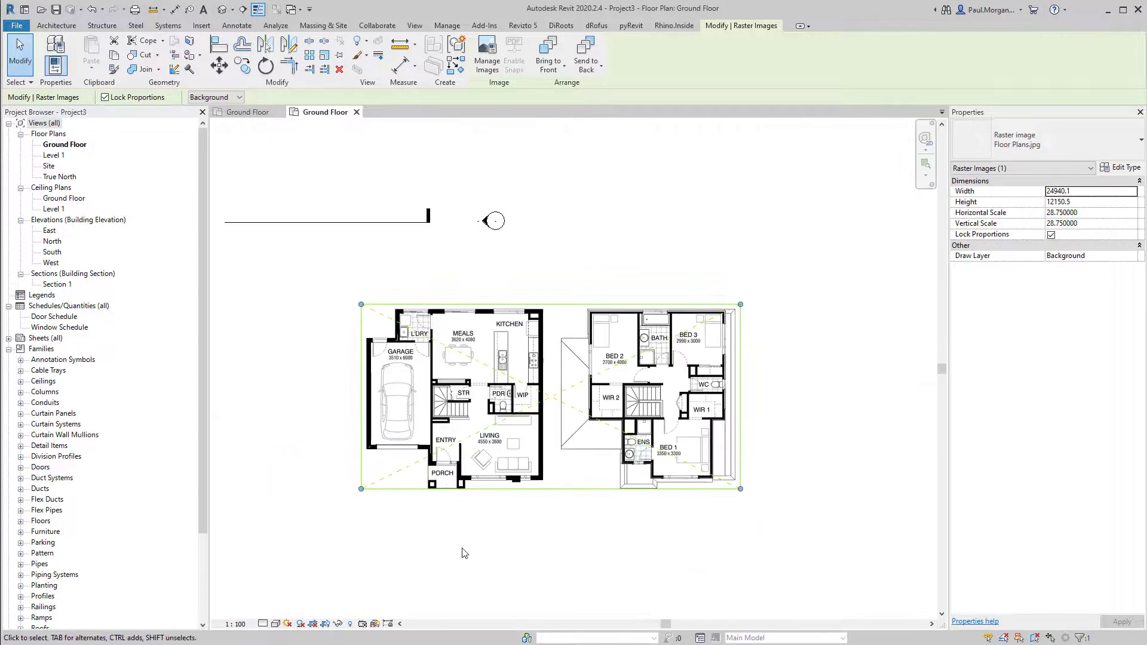
left_click(465, 552)
middle_click_drag(465, 553, 593, 571)
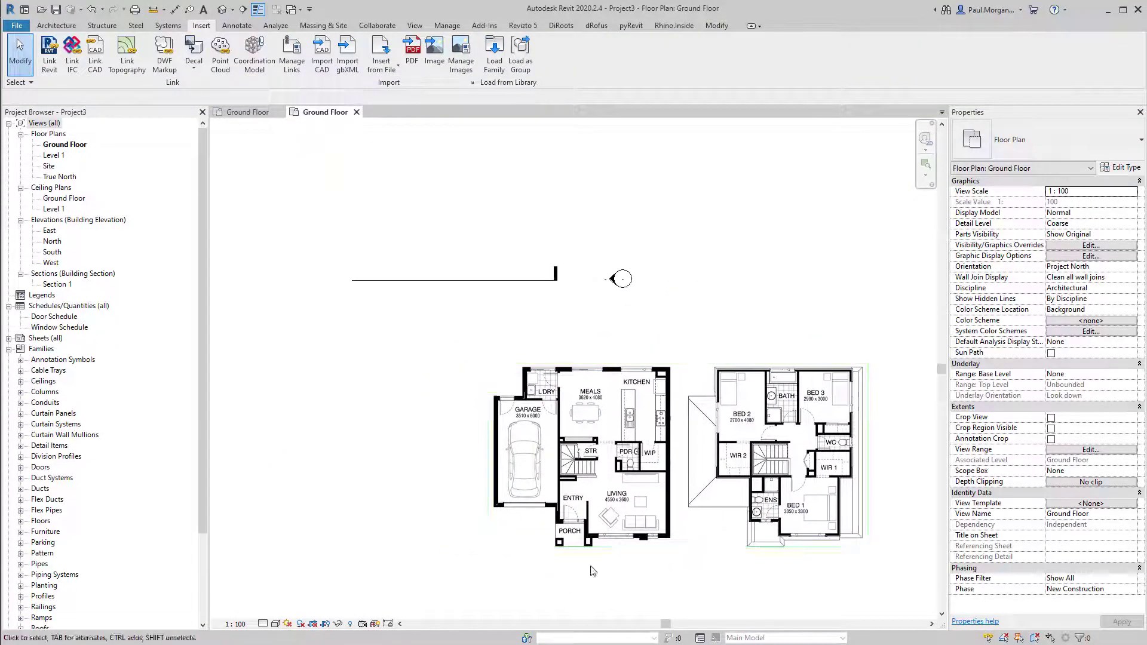
scroll(593, 571, "up", 4)
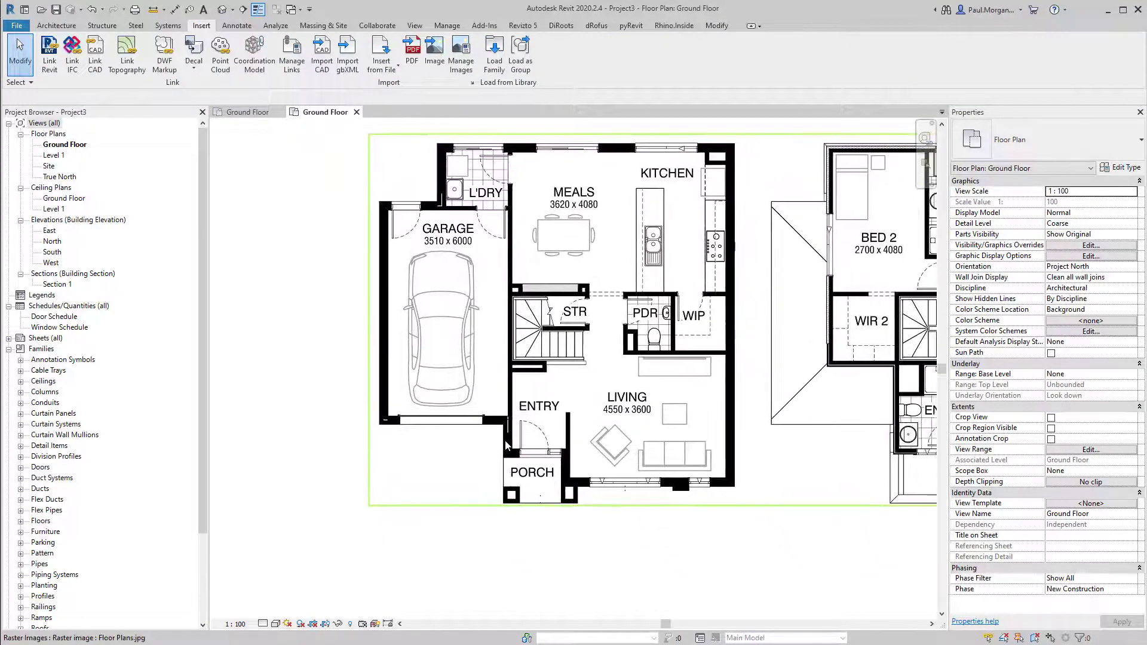
scroll(511, 418, "up", 5)
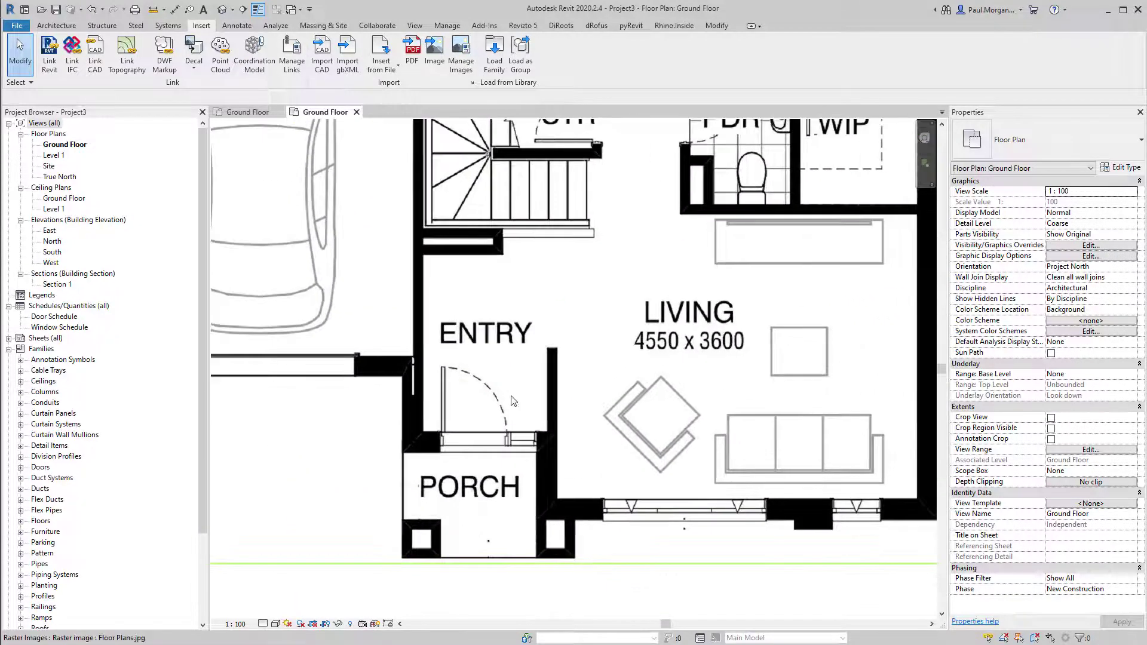
scroll(511, 401, "up", 3)
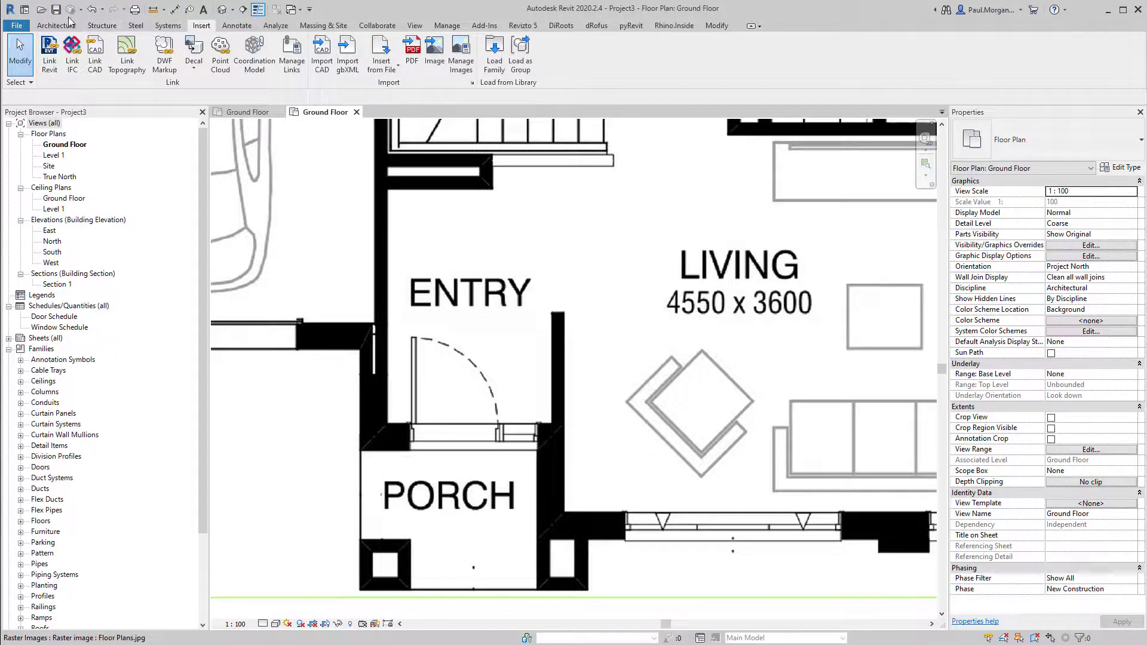
left_click(155, 16)
scroll(415, 433, "up", 8)
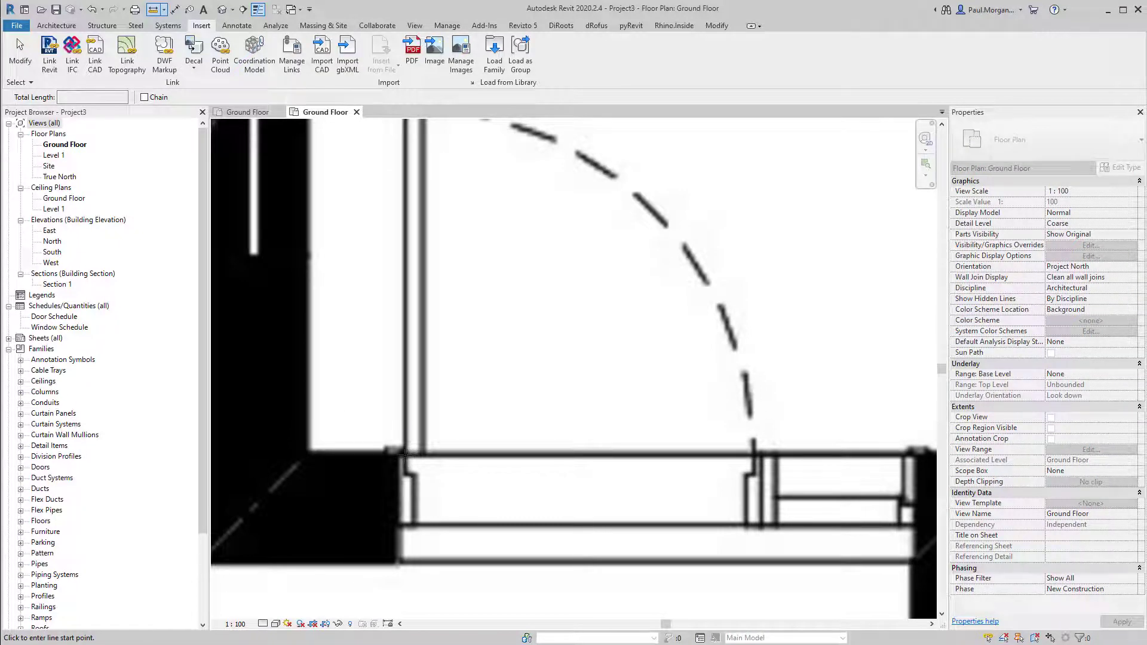
left_click(405, 456)
middle_click_drag(406, 125, 449, 295)
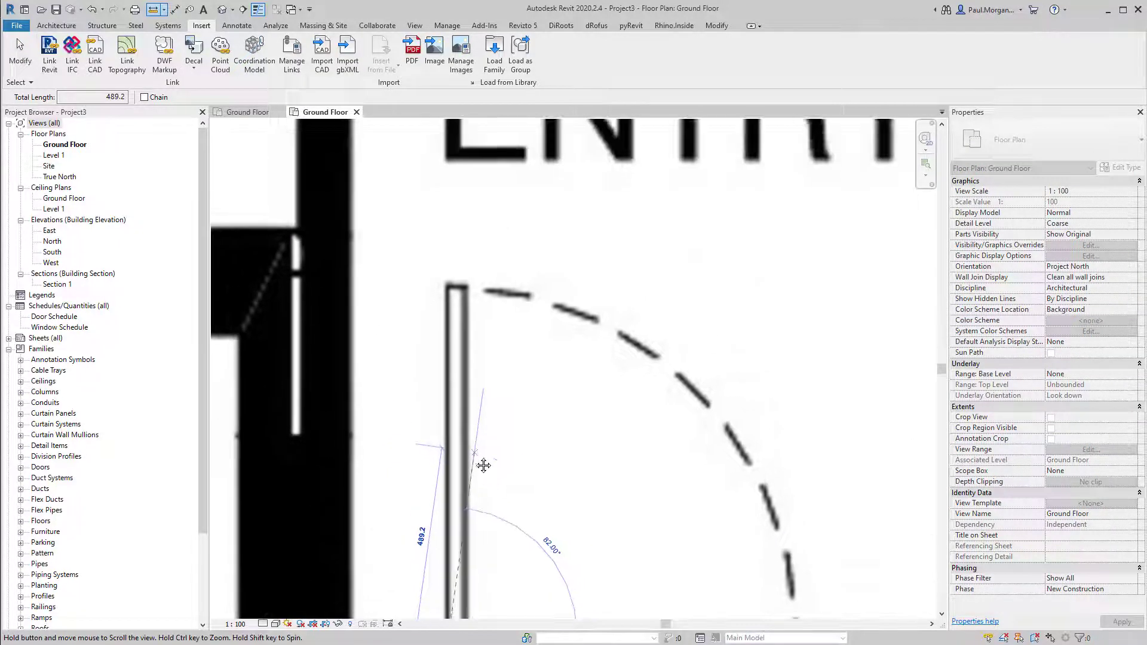
left_click(447, 288)
scroll(447, 288, "down", 5)
key("Escape")
key("Escape")
scroll(554, 292, "down", 3)
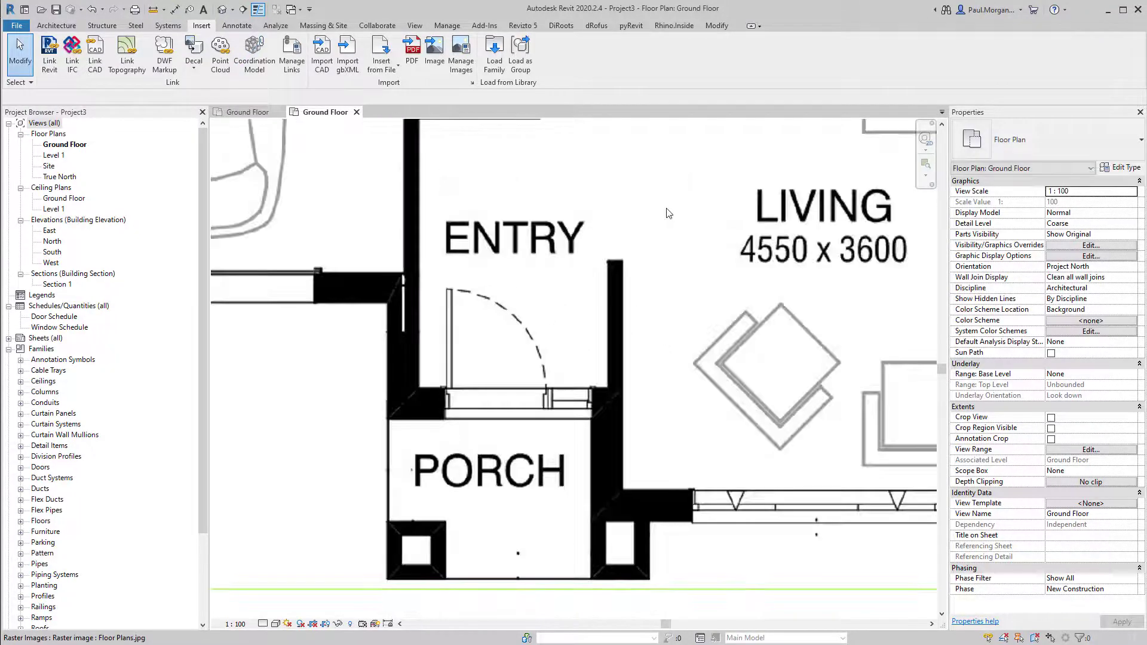
middle_click_drag(825, 119, 609, 350)
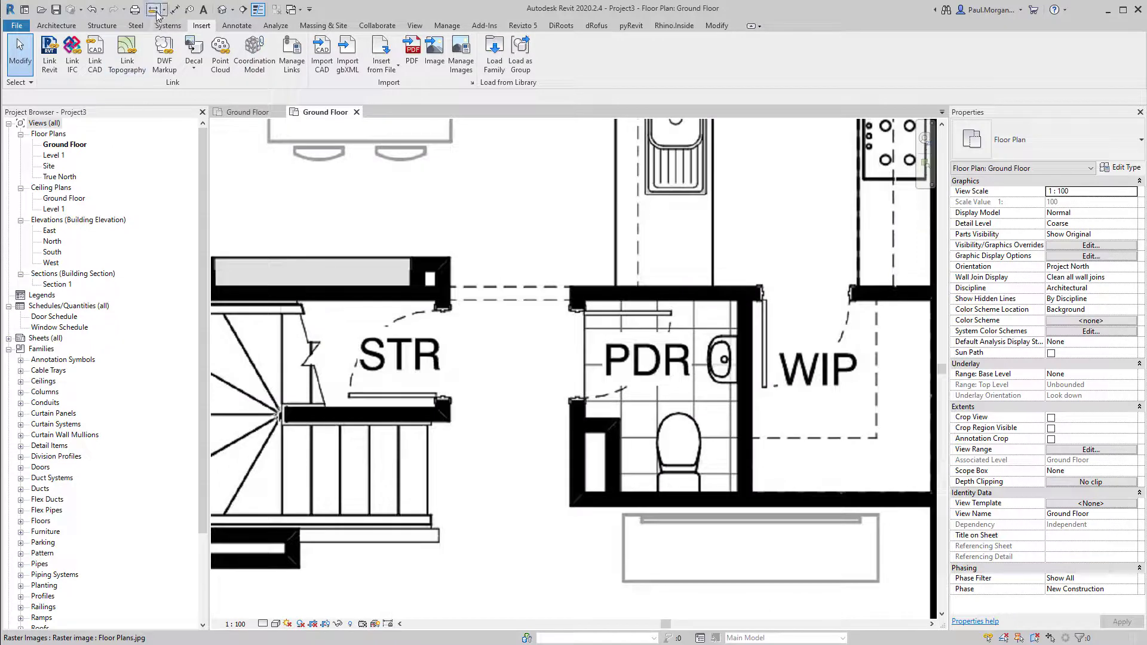
left_click(153, 9)
middle_click_drag(603, 241, 578, 502)
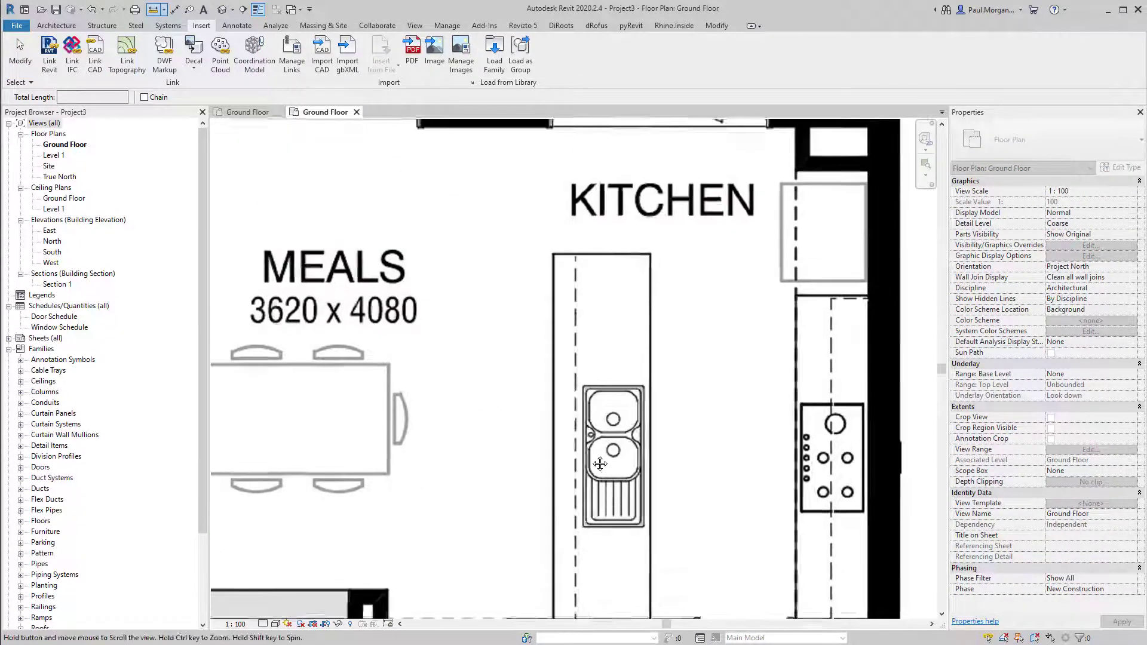
scroll(625, 238, "up", 4)
scroll(681, 295, "up", 2)
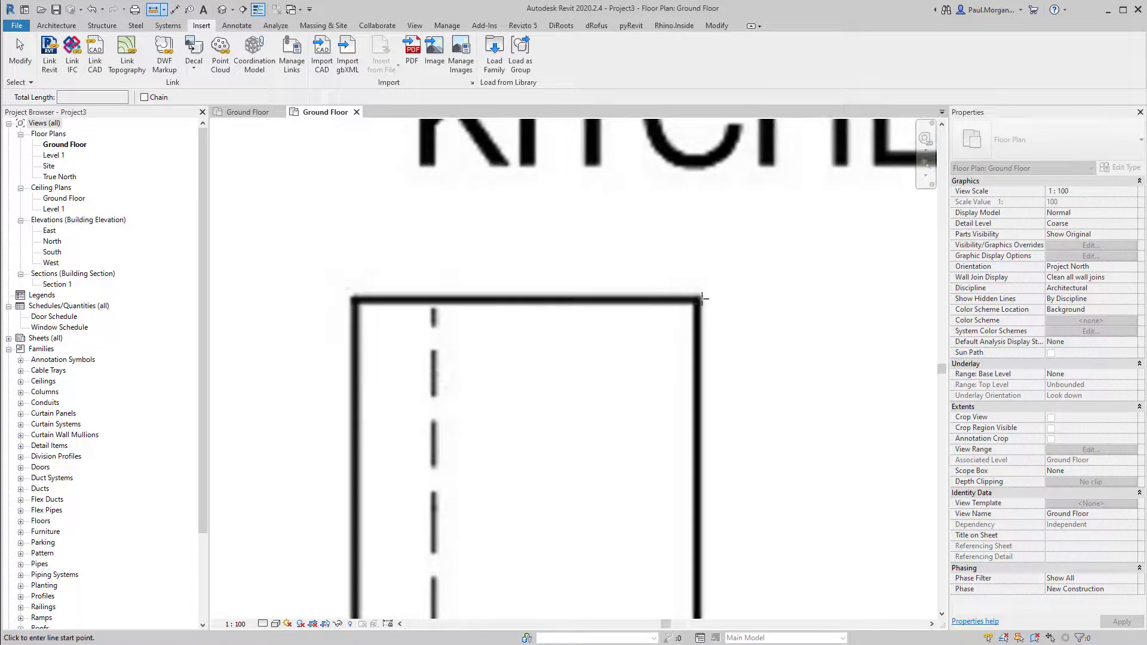
left_click(702, 297)
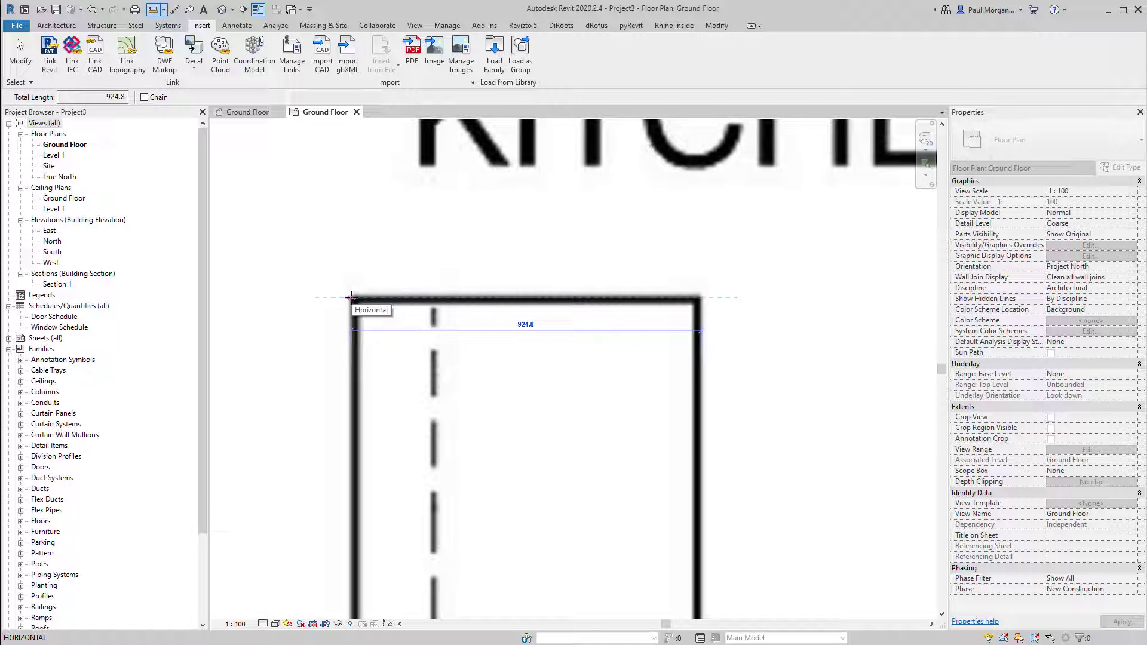
key("Escape")
key("Escape")
left_click(153, 9)
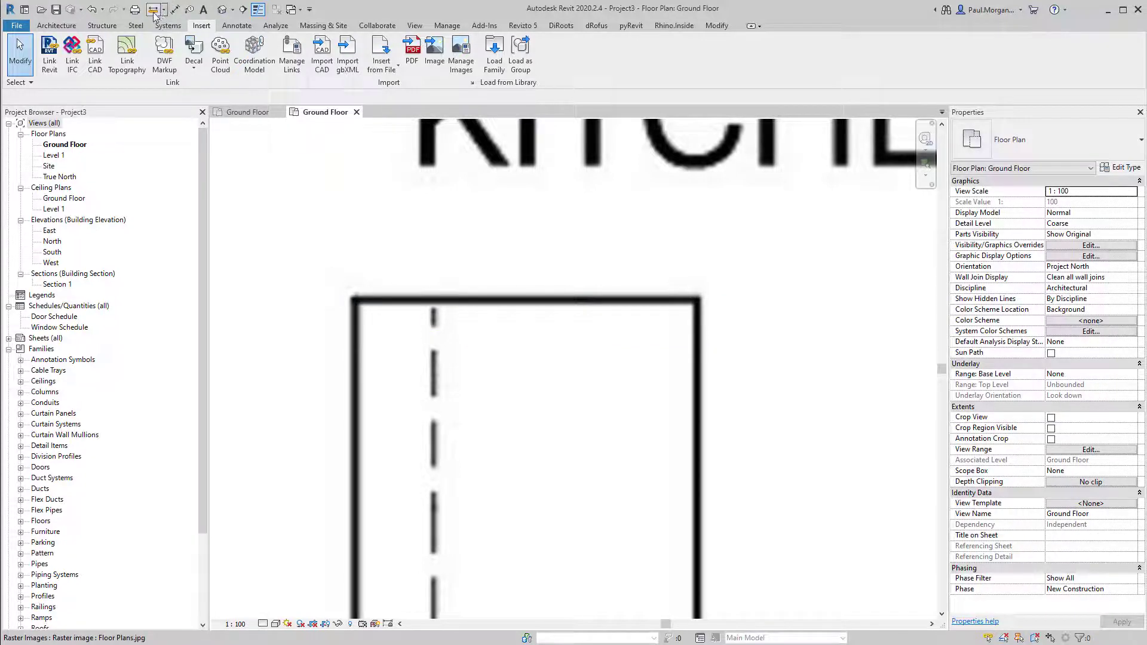
left_click(361, 302)
left_click(699, 301)
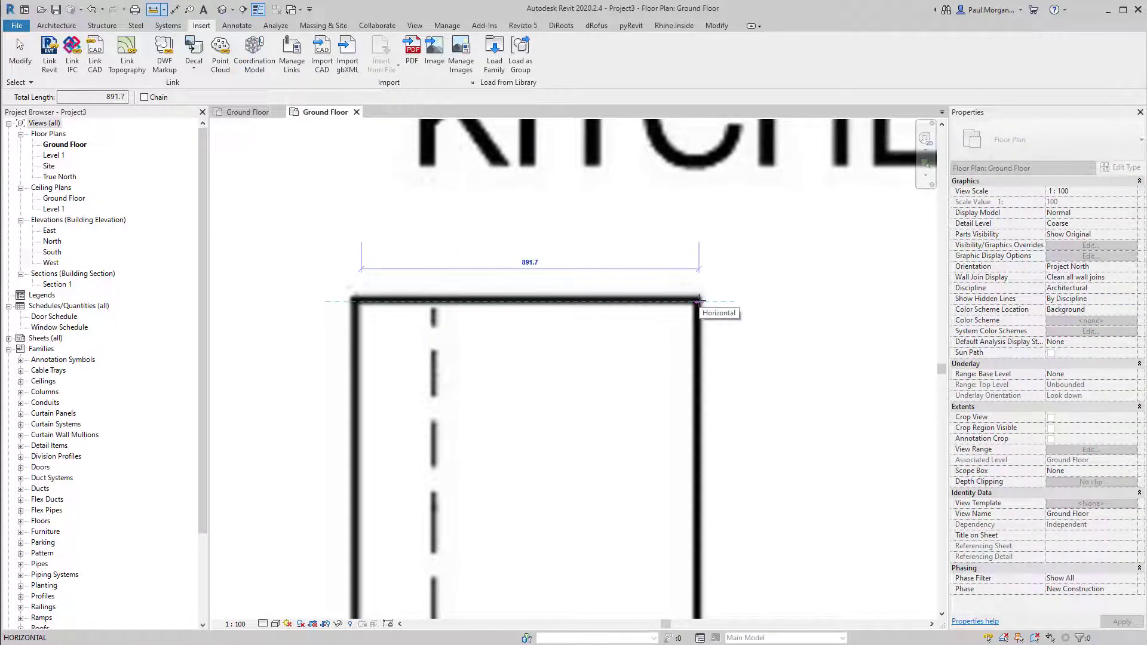
key("Escape")
key("Escape")
scroll(694, 297, "down", 4)
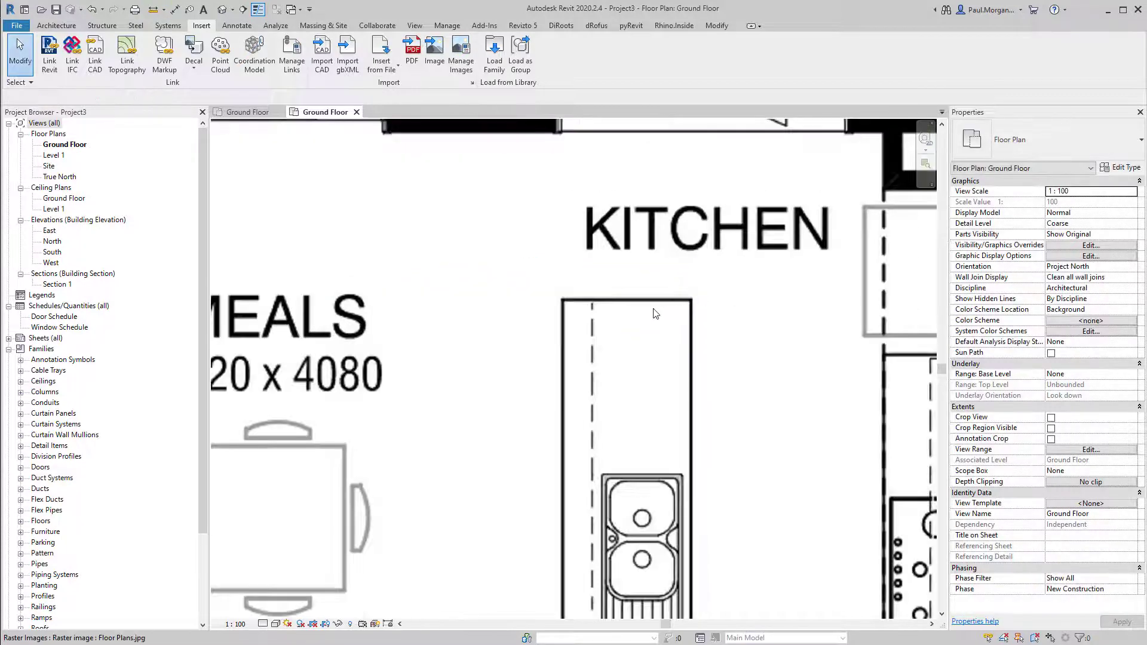
middle_click_drag(499, 481, 651, 269)
scroll(650, 270, "down", 2)
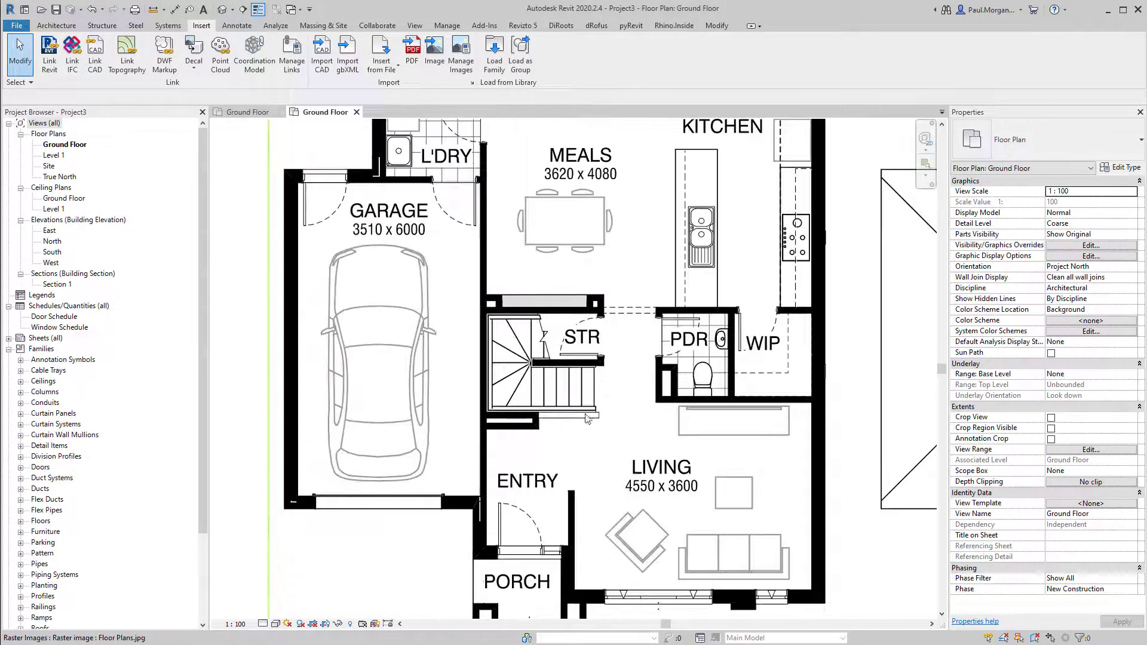
middle_click_drag(654, 427, 622, 444)
middle_click_drag(448, 252, 551, 400)
scroll(499, 352, "up", 4)
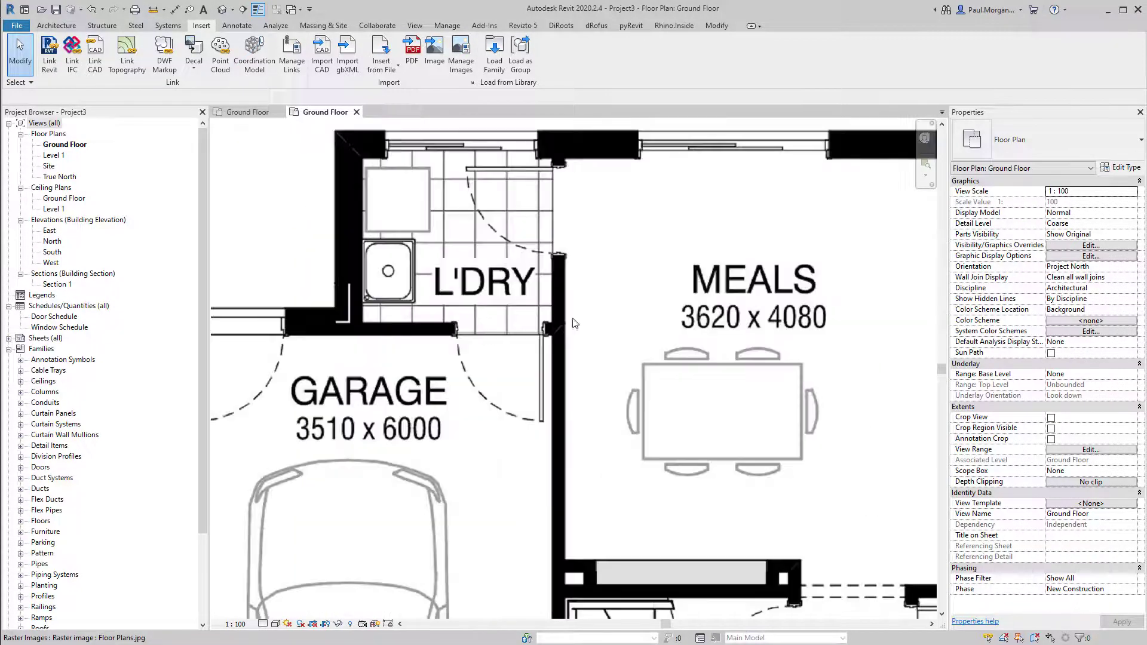
middle_click_drag(529, 259, 508, 420)
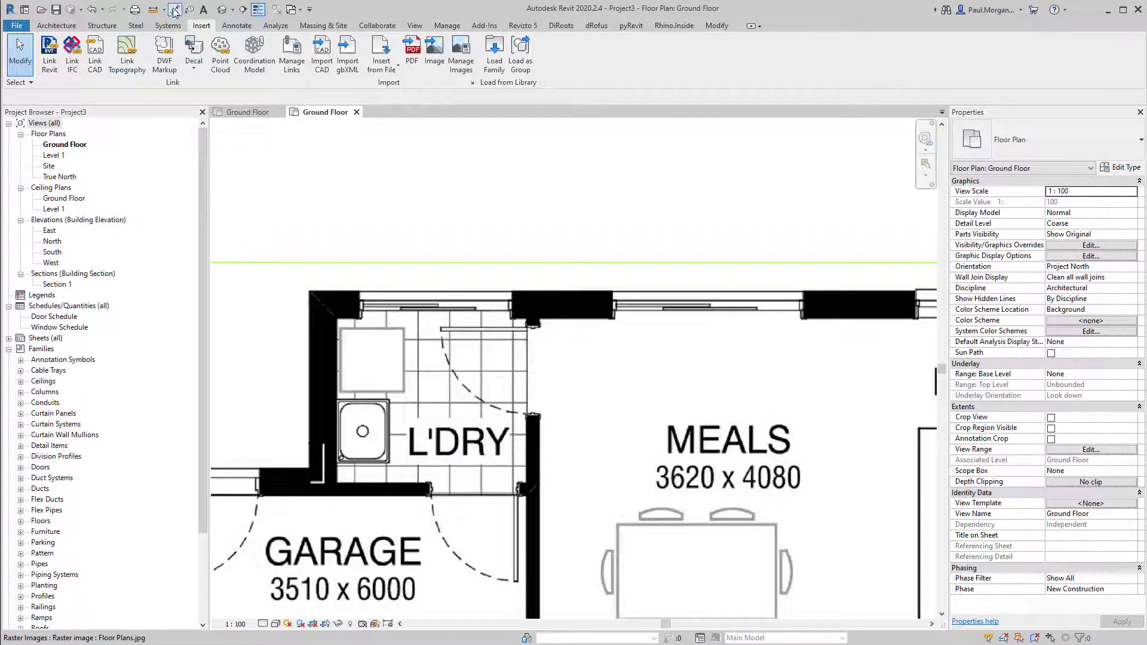
Measure the door opening on the plan, confirming it reads about 920
left_click(154, 9)
scroll(553, 383, "down", 4)
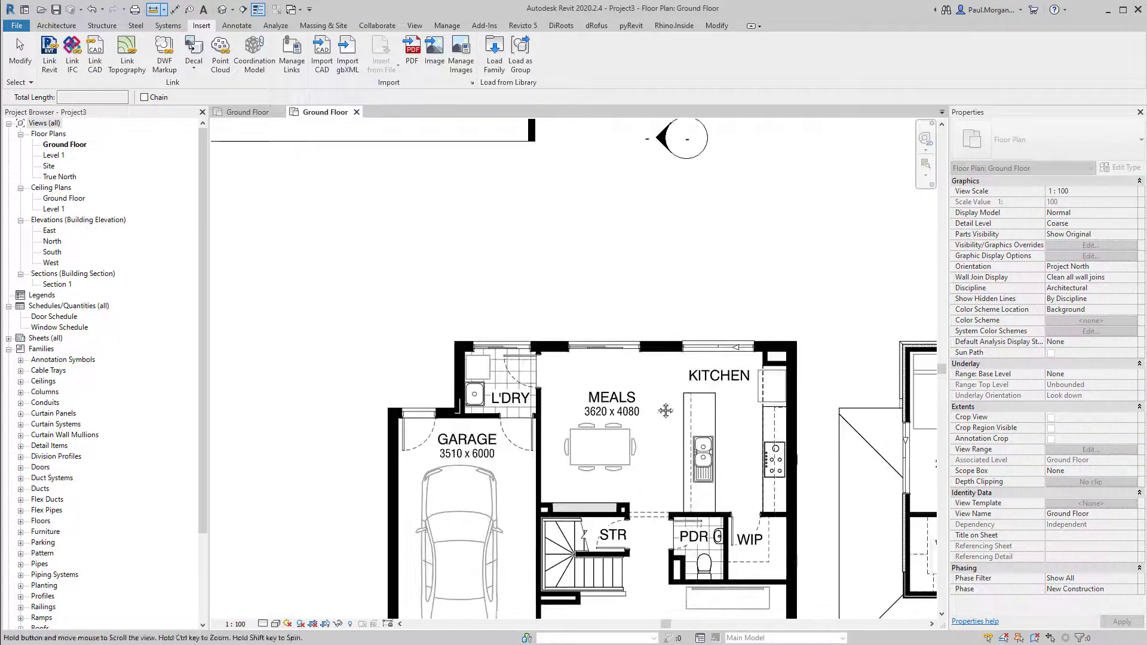
middle_click_drag(908, 490, 460, 358)
scroll(657, 359, "up", 3)
scroll(578, 264, "up", 5)
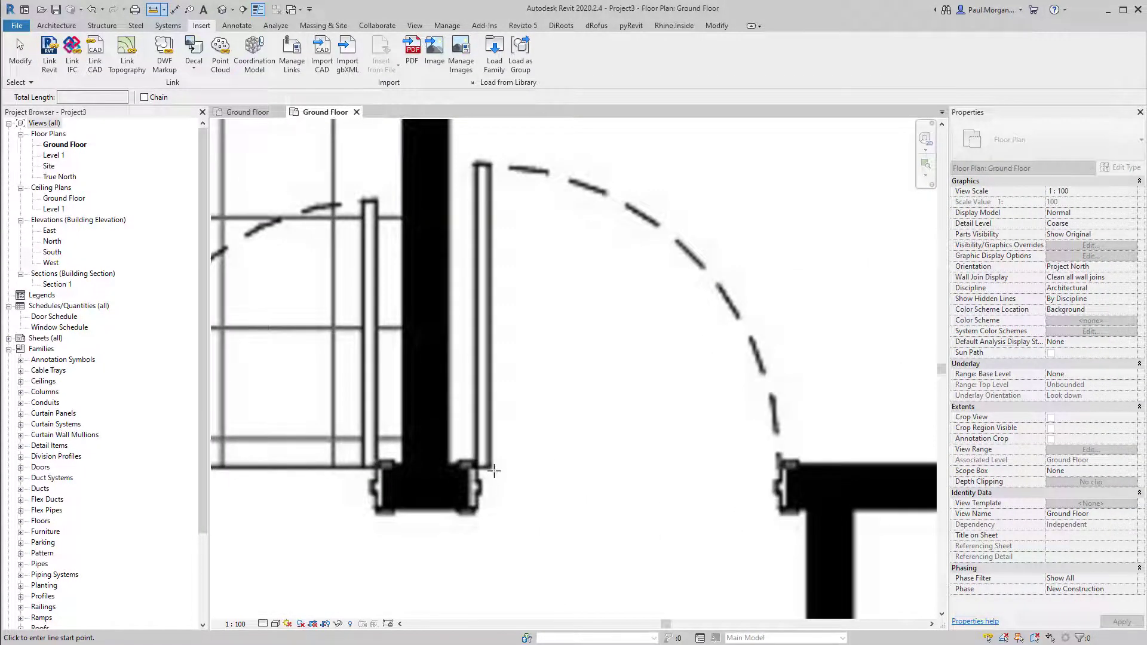
left_click(493, 468)
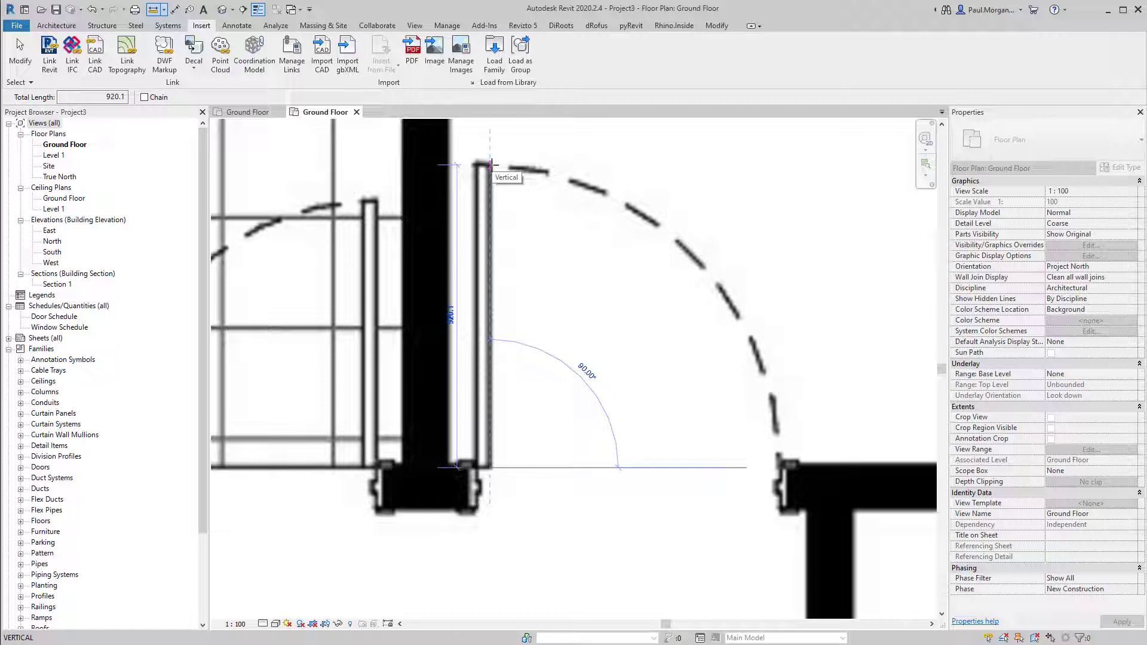
key("Escape")
key("Escape")
Zoom out to show both floor plans and select the imported floor plan image
scroll(487, 164, "down", 3)
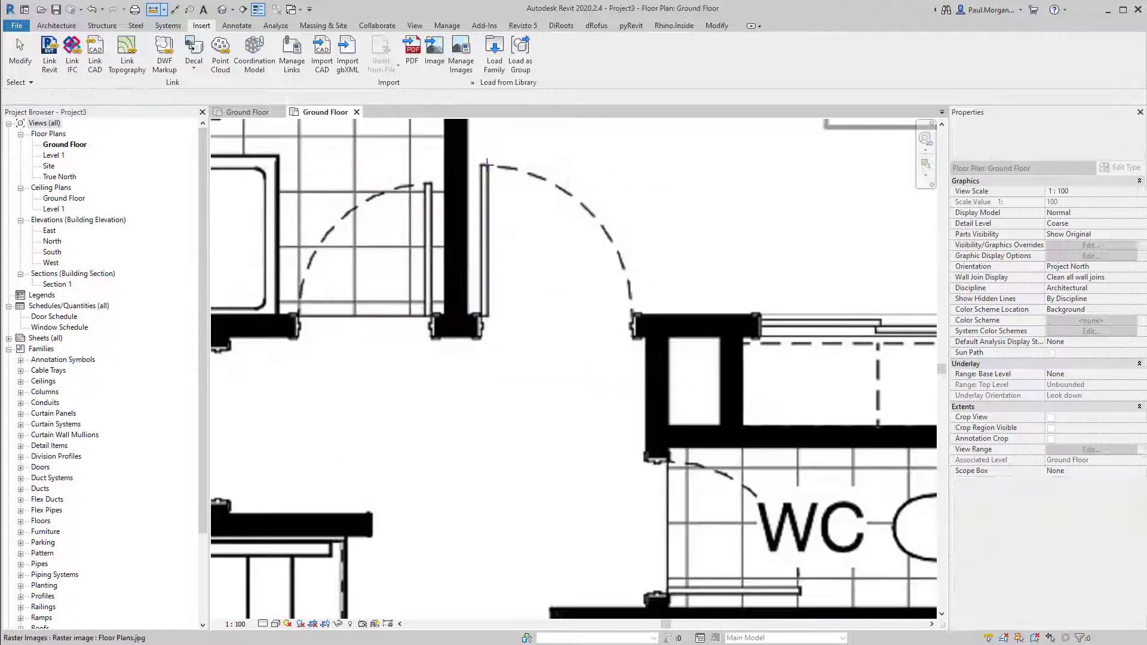
scroll(487, 165, "down", 5)
middle_click_drag(312, 392, 780, 377)
scroll(430, 418, "up", 4)
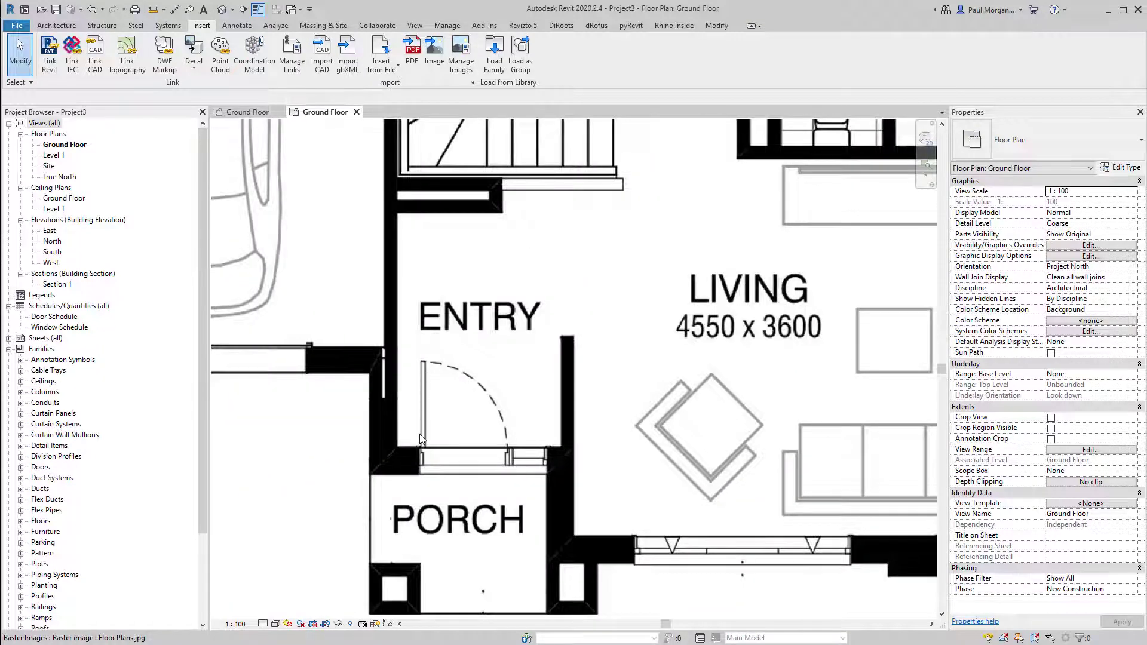
scroll(517, 479, "down", 1)
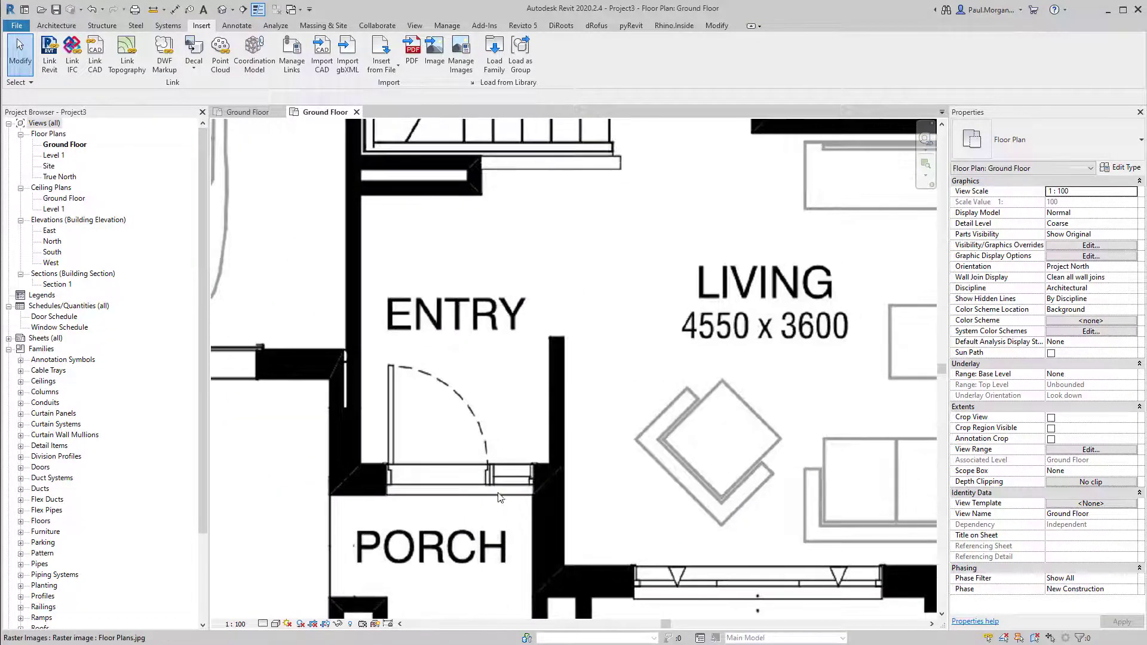
left_click(502, 472)
scroll(468, 419, "up", 2)
scroll(468, 420, "down", 5)
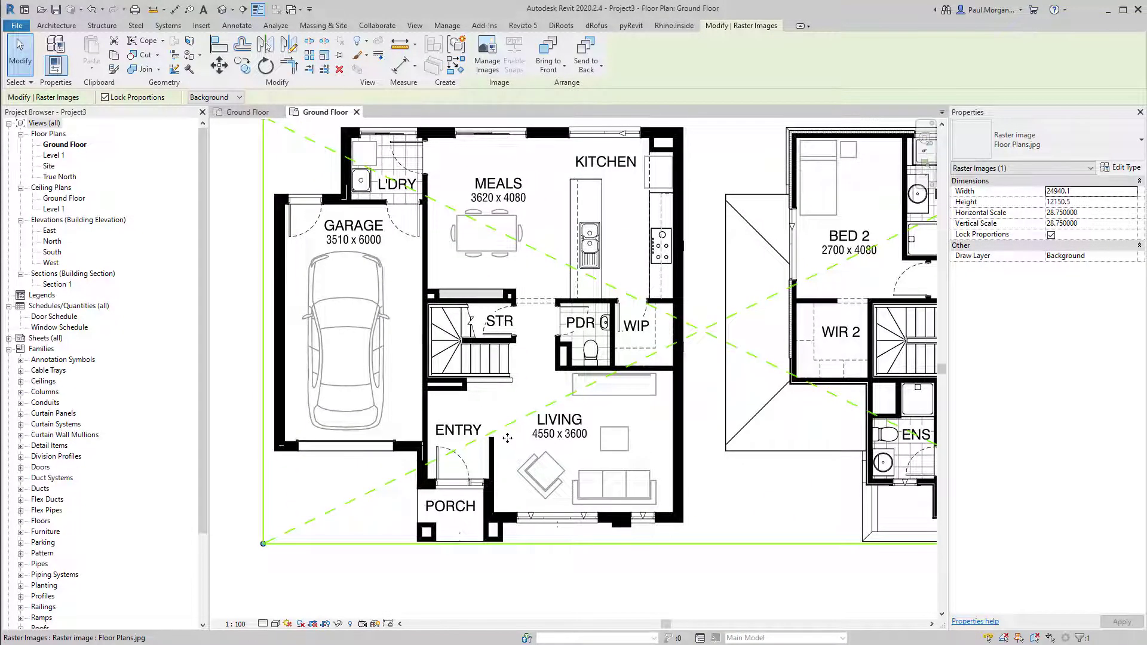
Rescale the image with RE from the wall corner so the 930 door length becomes 820, giving scale about 25.35
scroll(461, 445, "up", 2)
key("r")
key("e")
scroll(433, 493, "up", 8)
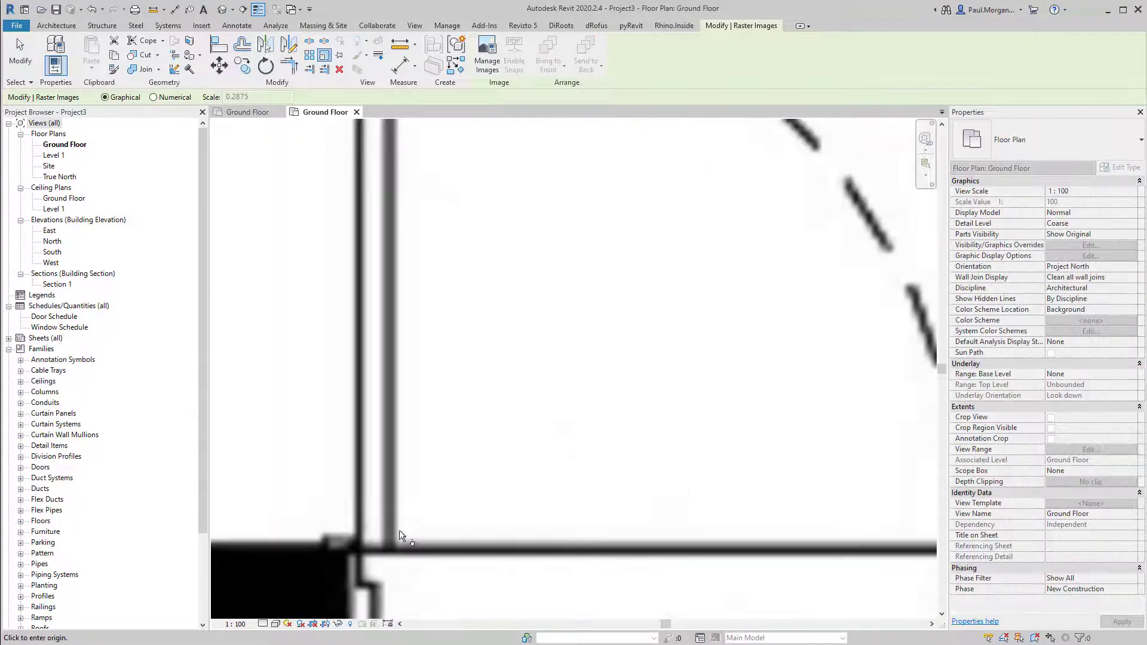
left_click(310, 570)
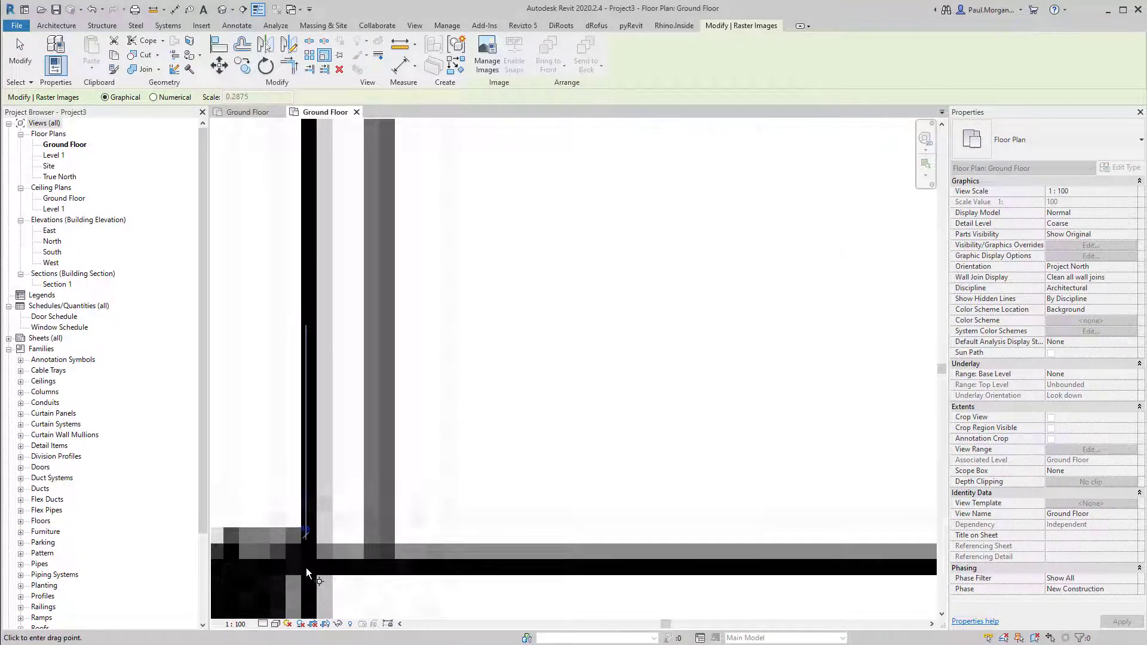
scroll(320, 315, "down", 4)
scroll(352, 286, "up", 8)
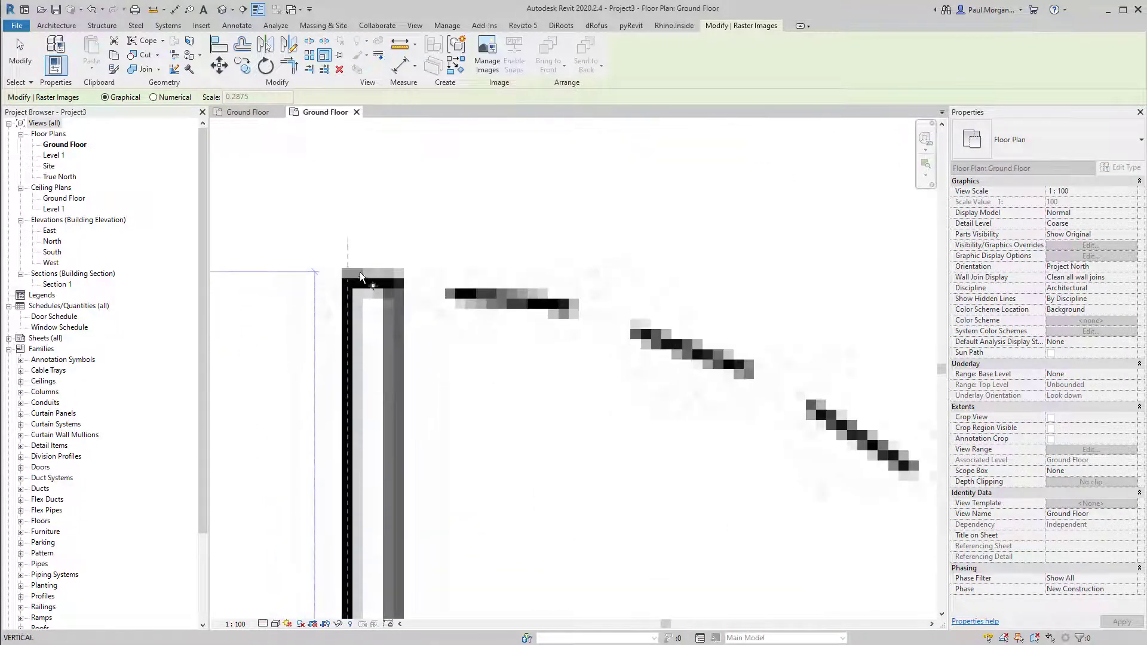
left_click(349, 282)
scroll(350, 282, "down", 4)
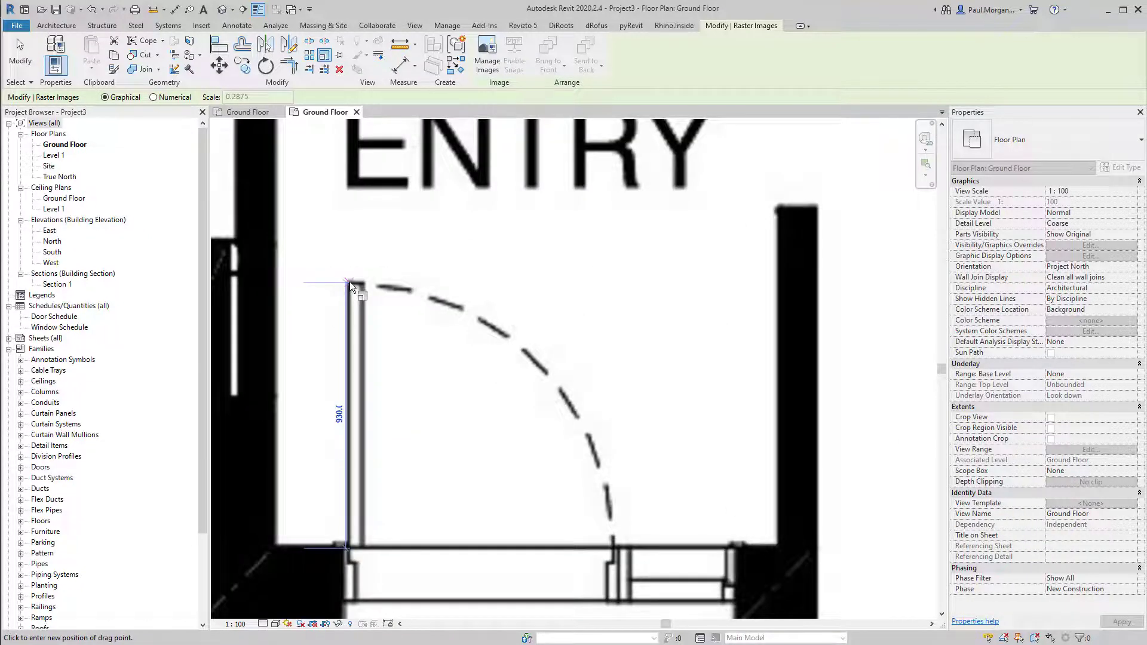
type("820")
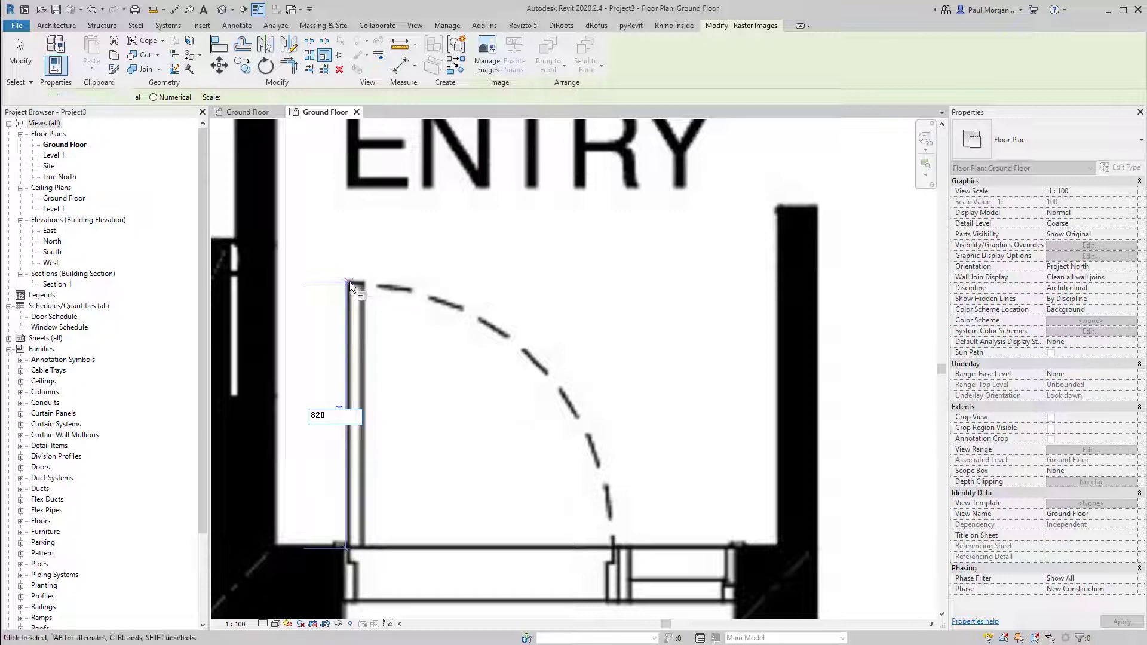
key("Return")
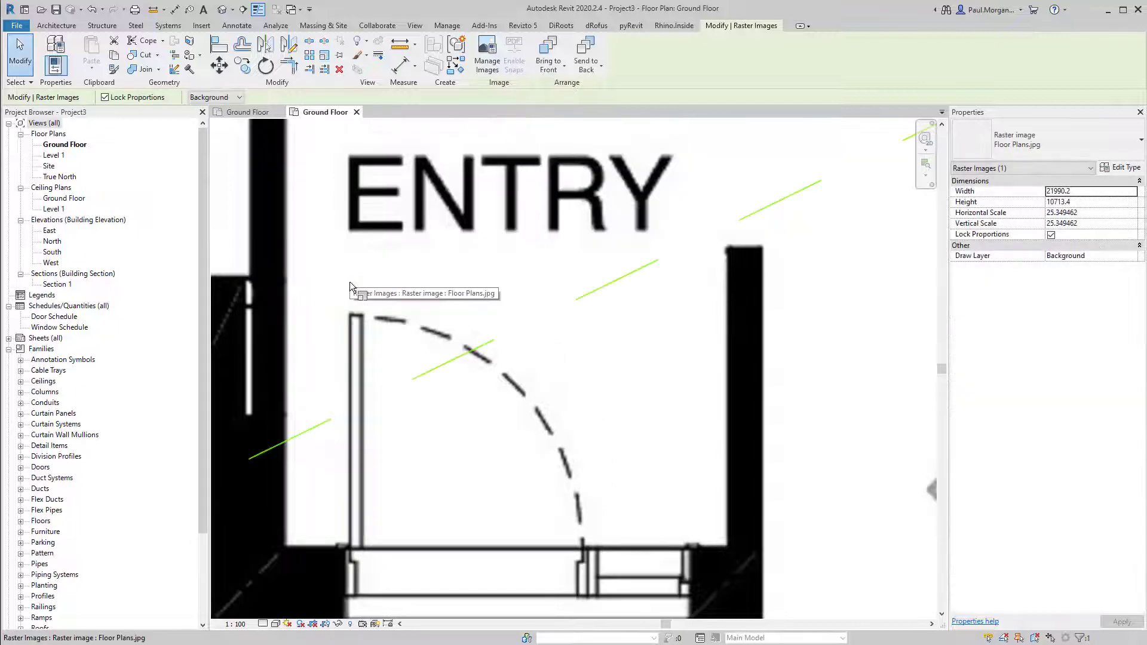
key("Escape")
scroll(432, 312, "down", 8)
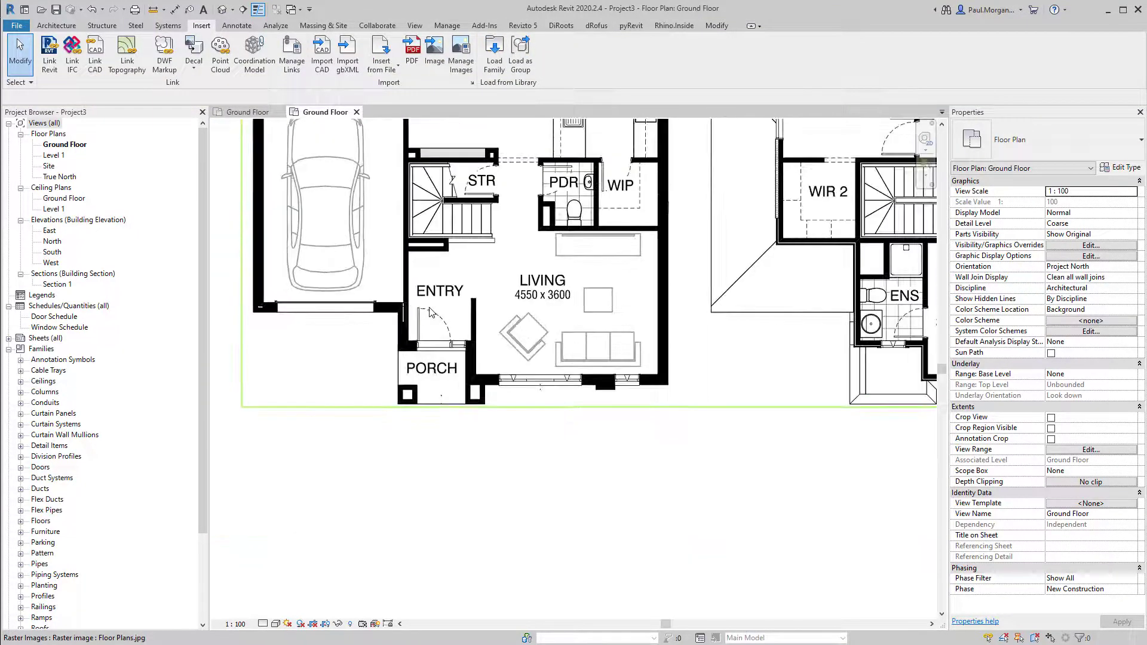
middle_click_drag(517, 299, 526, 380)
scroll(527, 380, "down", 2)
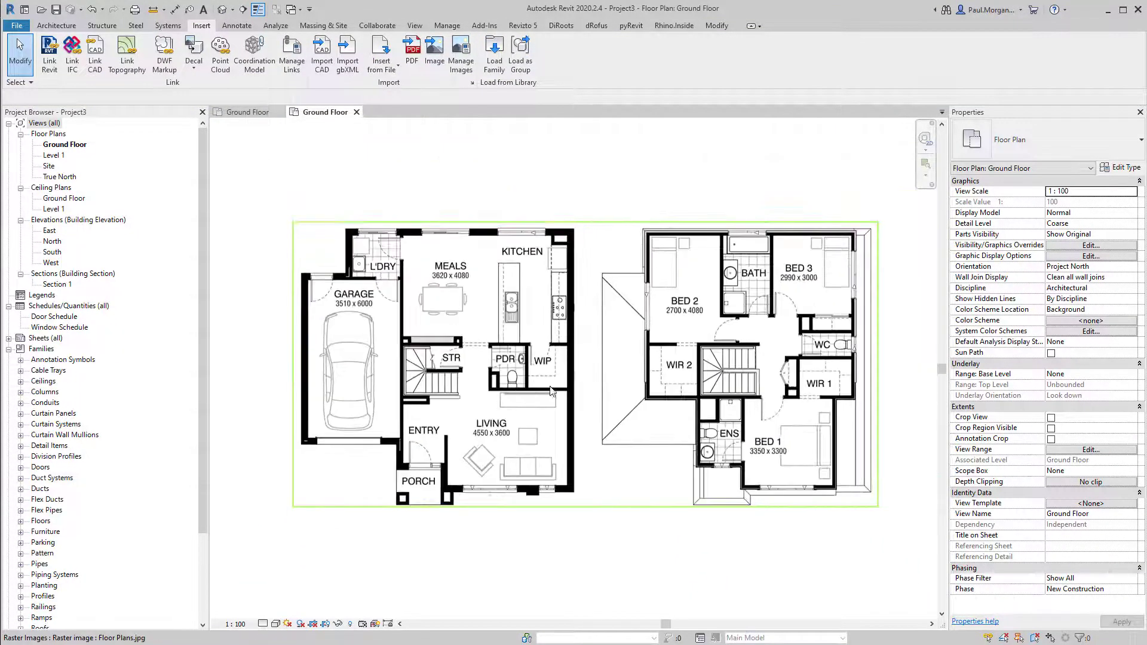
scroll(436, 251, "up", 6)
scroll(505, 286, "up", 3)
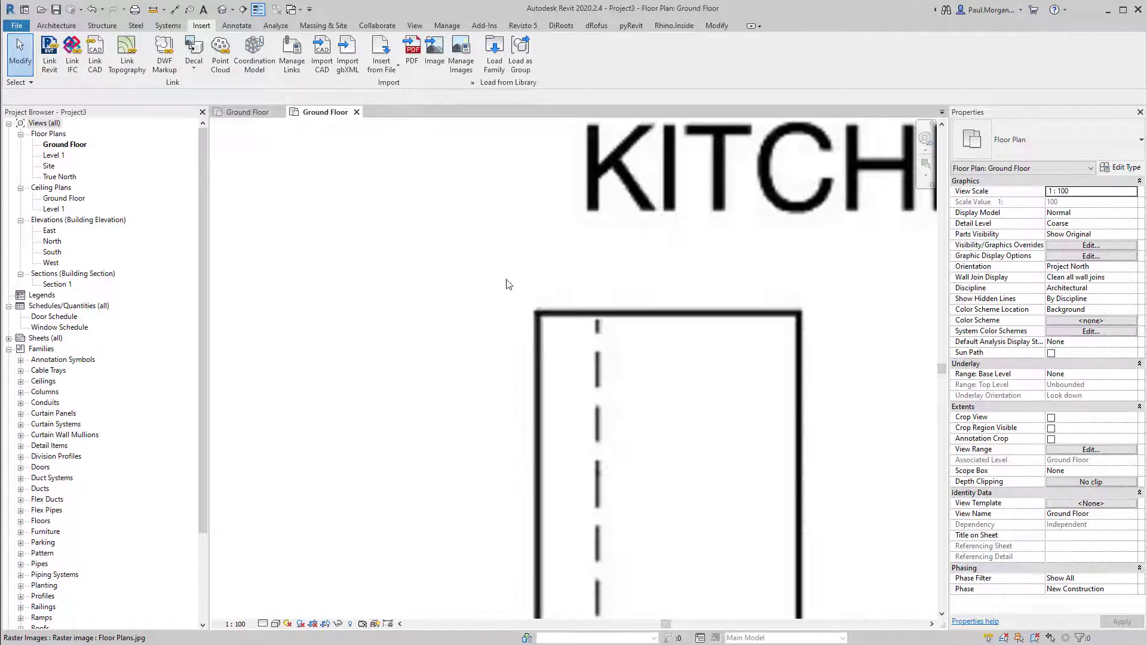
left_click(153, 8)
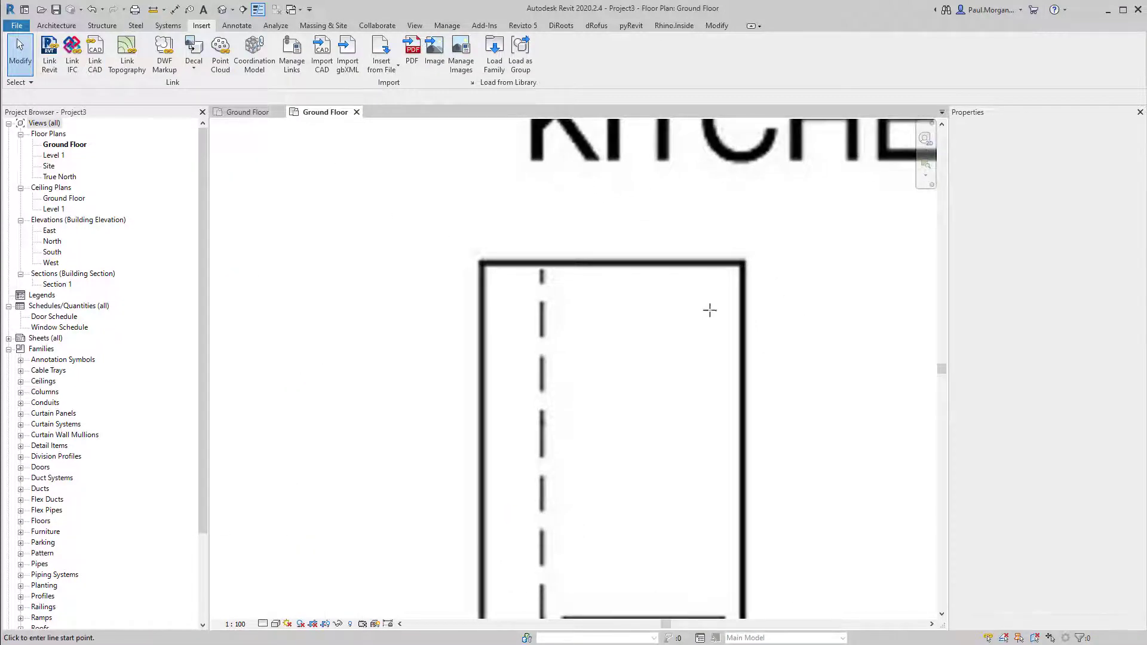
left_click(744, 263)
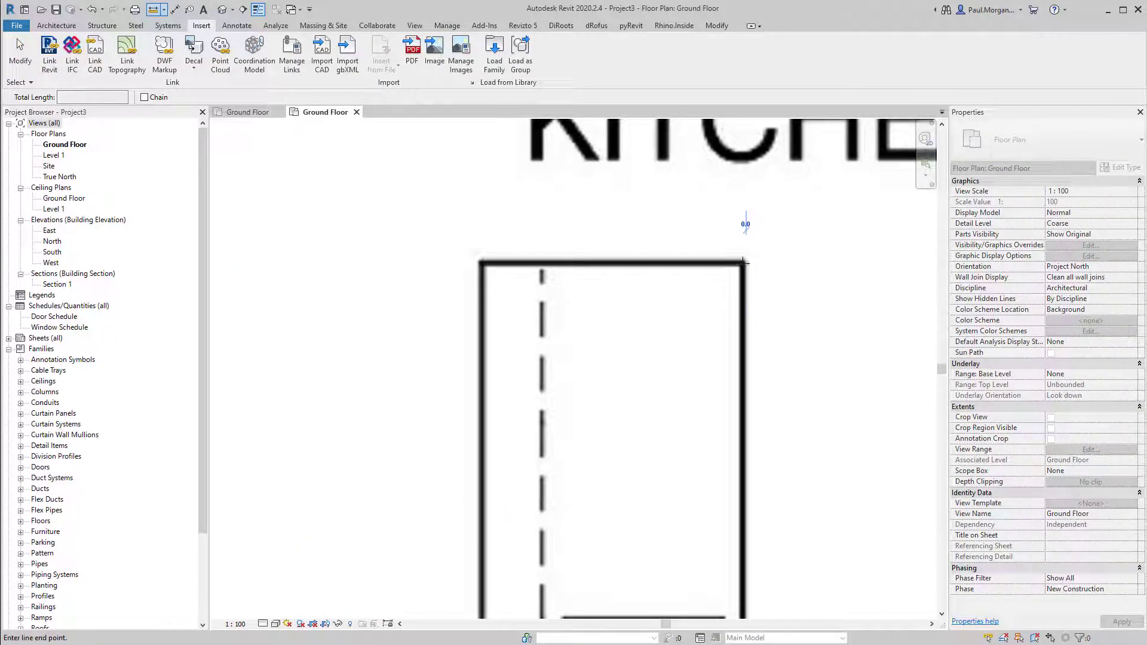
left_click(477, 263)
key("Escape")
key("Escape")
scroll(477, 263, "down", 6)
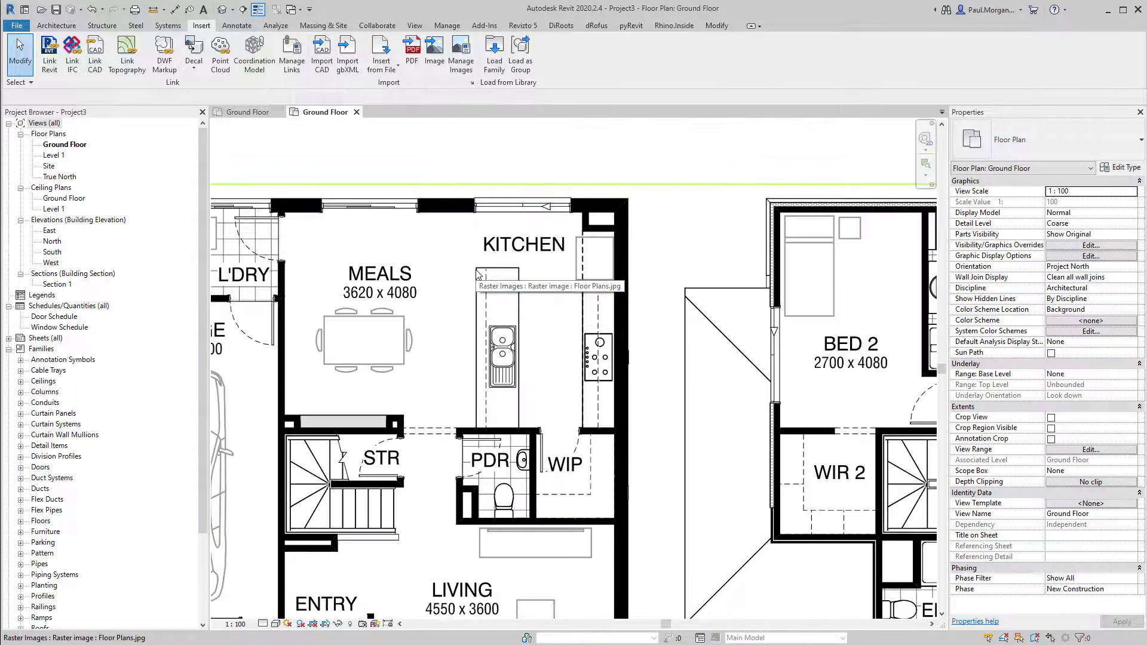
scroll(545, 383, "down", 4)
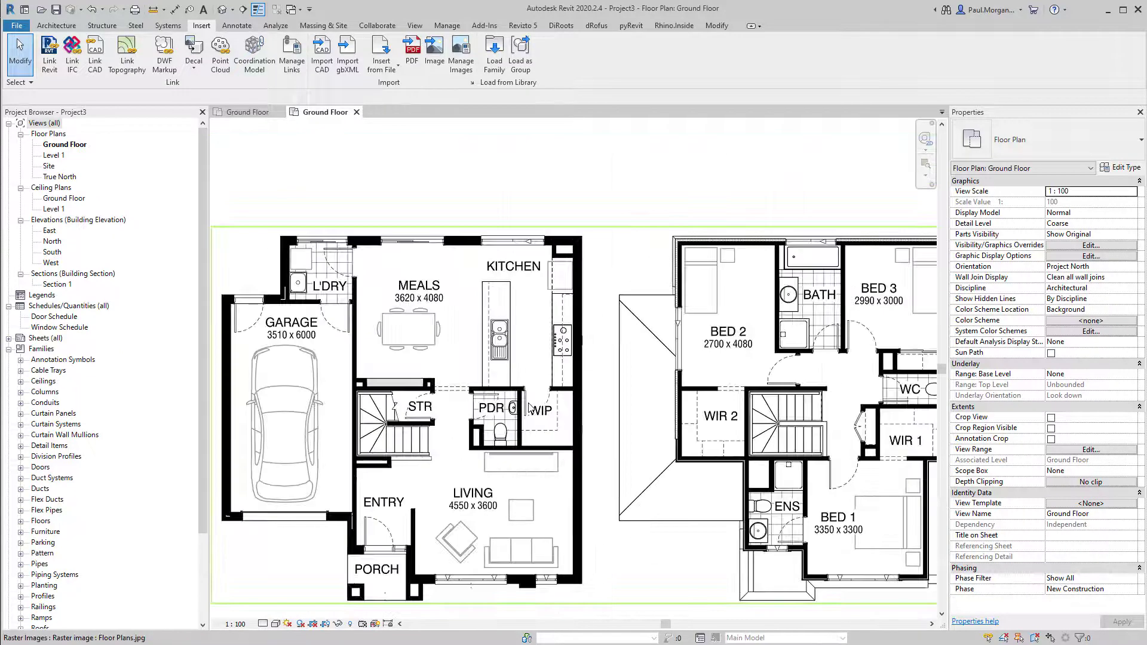
middle_click_drag(585, 472, 604, 449)
scroll(603, 449, "down", 3)
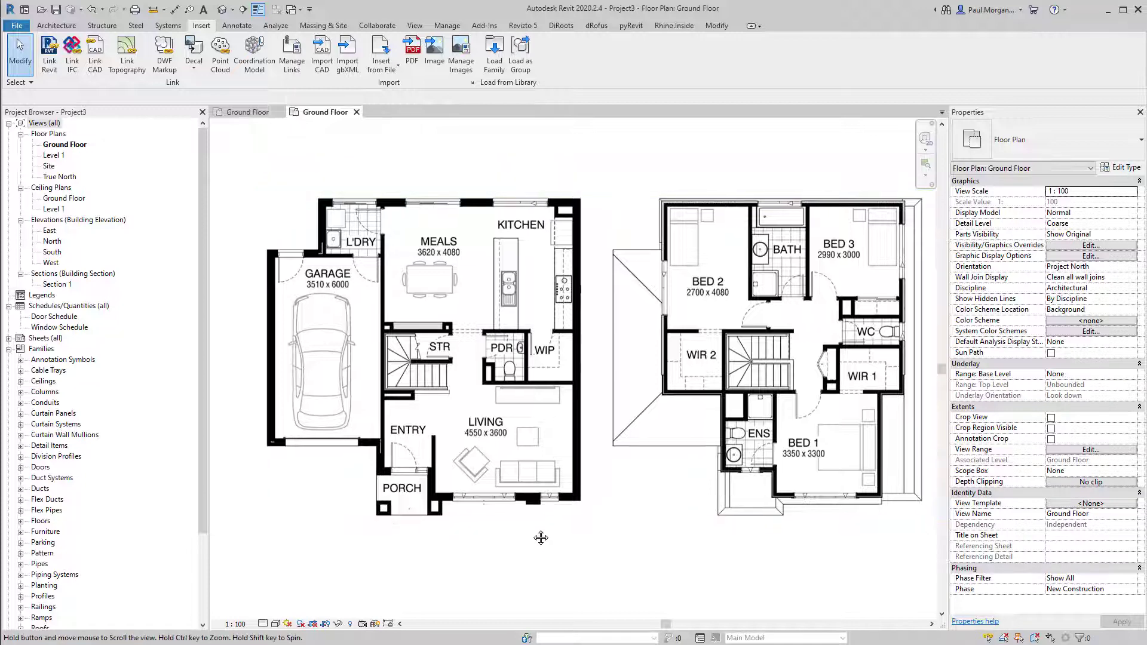
Pan to the elevation markers and drag the floor plan image toward them
middle_click_drag(538, 532, 521, 513)
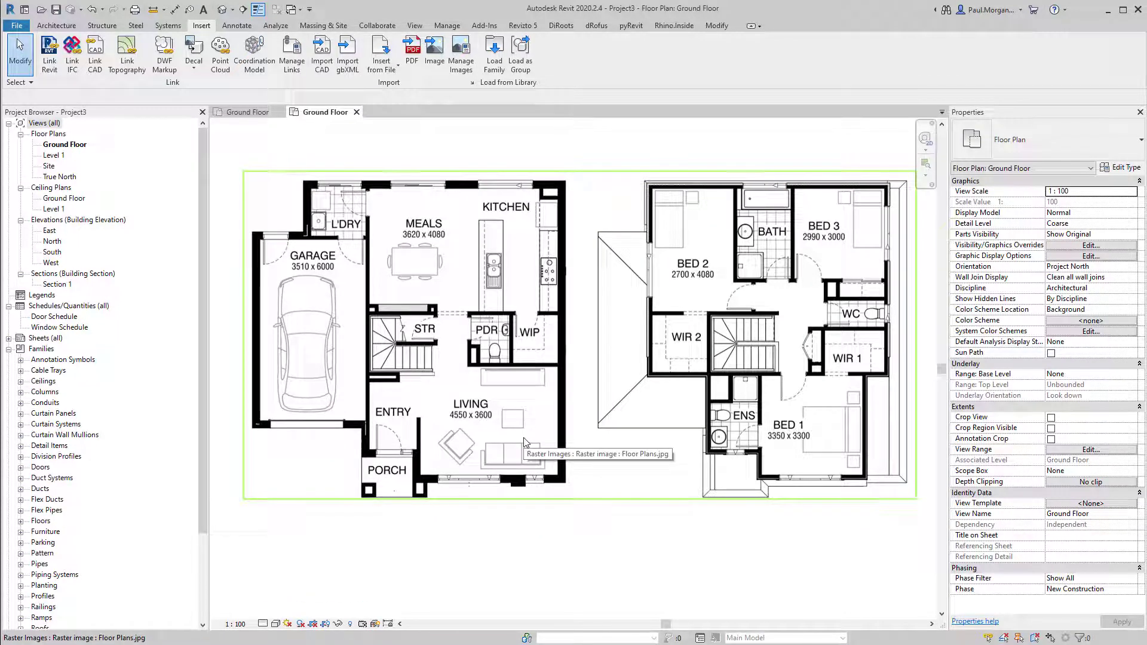
middle_click_drag(543, 579, 601, 551)
scroll(601, 550, "down", 5)
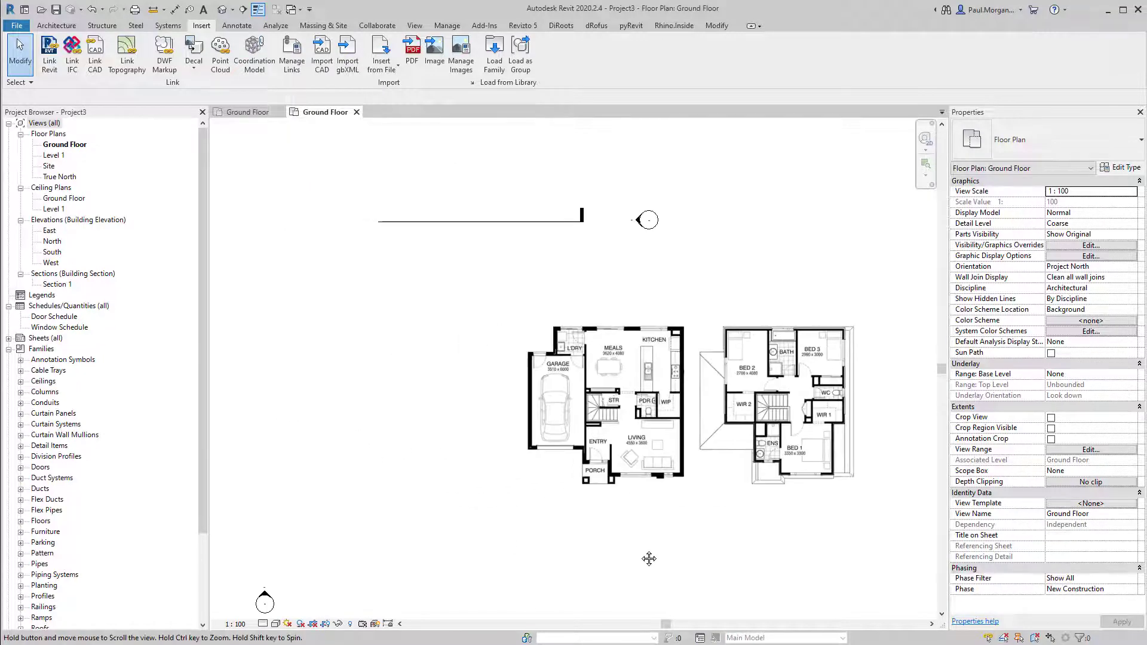
middle_click_drag(605, 472, 691, 308)
scroll(627, 392, "down", 4)
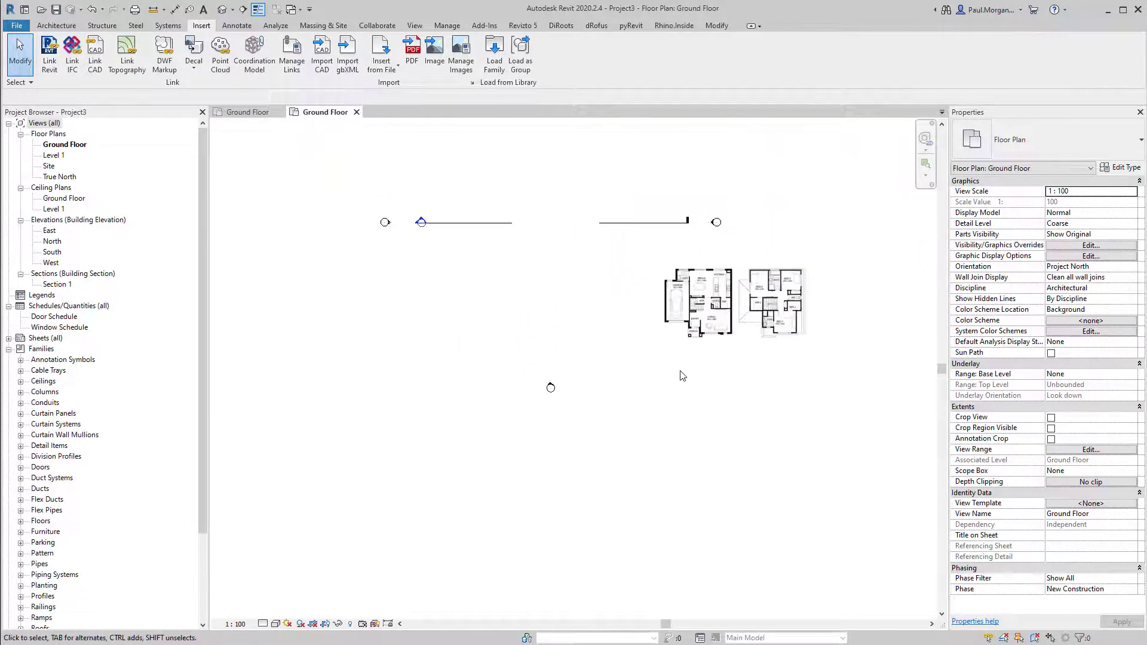
middle_click_drag(685, 377, 757, 426)
left_click(757, 427)
left_click_drag(757, 426, 672, 341)
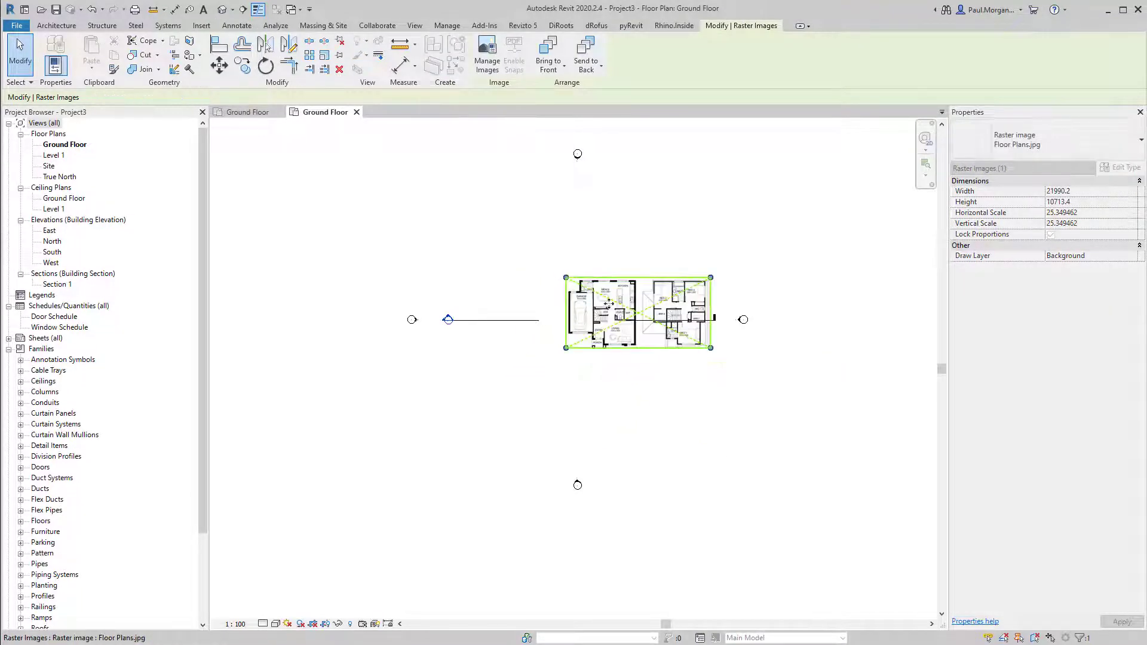
scroll(612, 304, "up", 5)
scroll(610, 430, "down", 3)
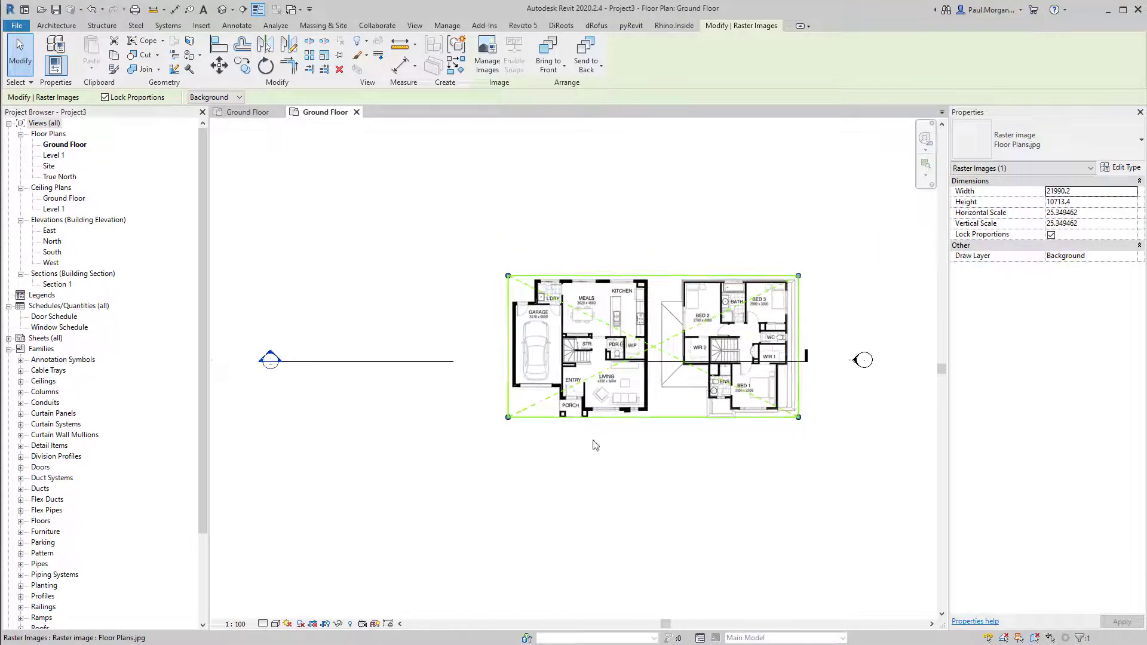
left_click(579, 481)
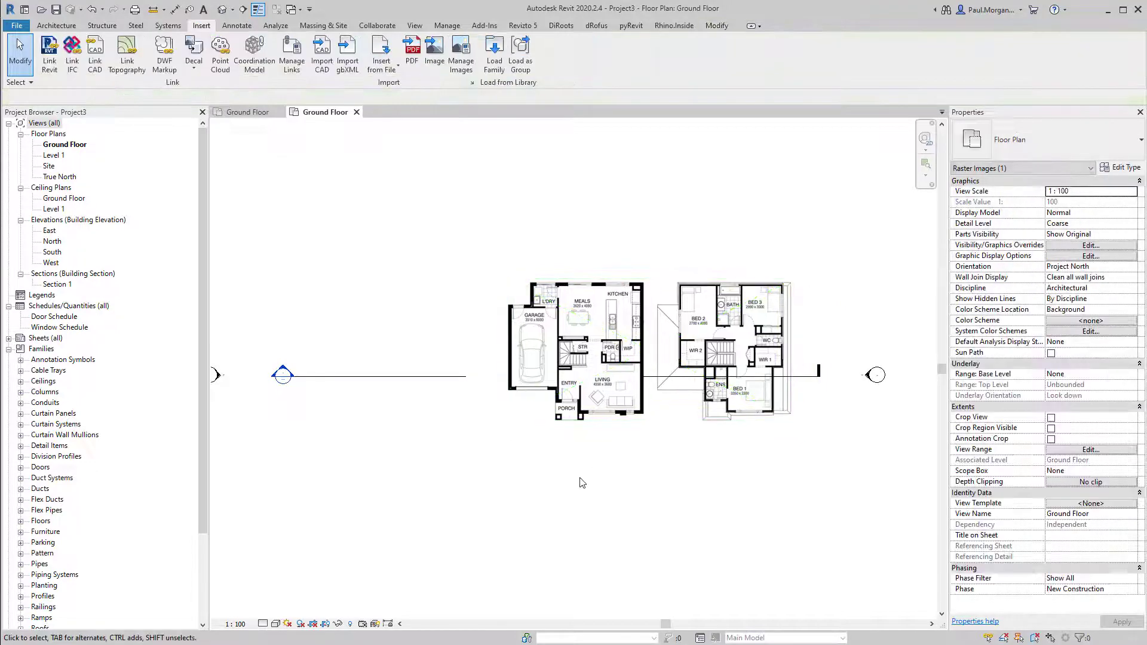
Move the floor plan image again so it sits centred between the elevation markers, then reselect it
left_click(614, 425)
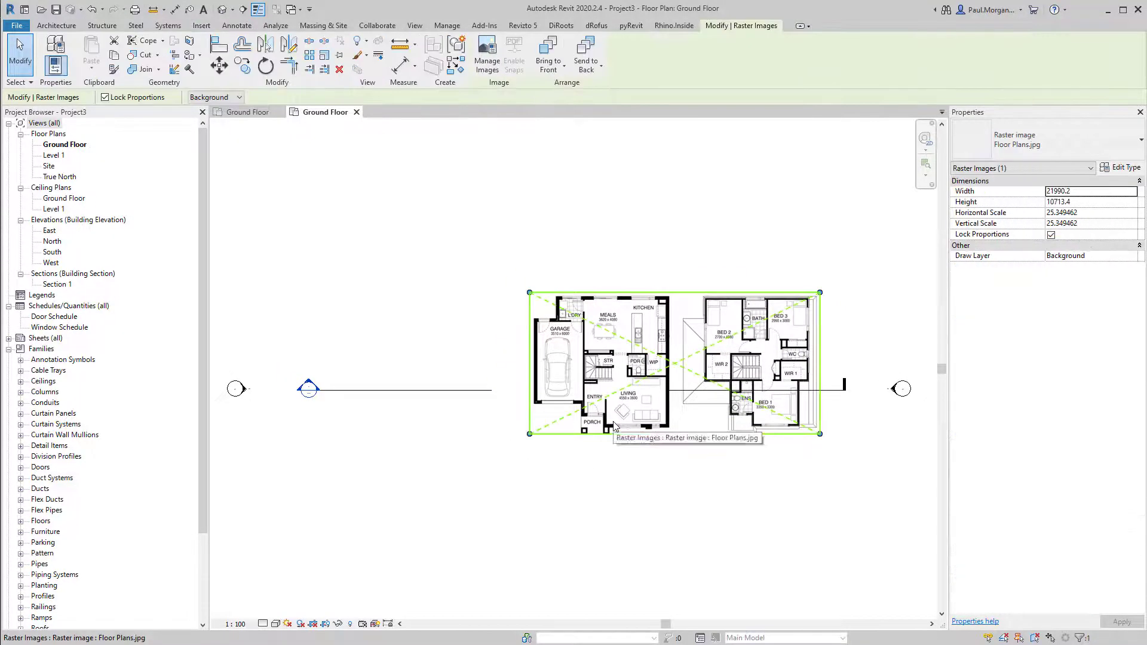
left_click(676, 528)
left_click(617, 391)
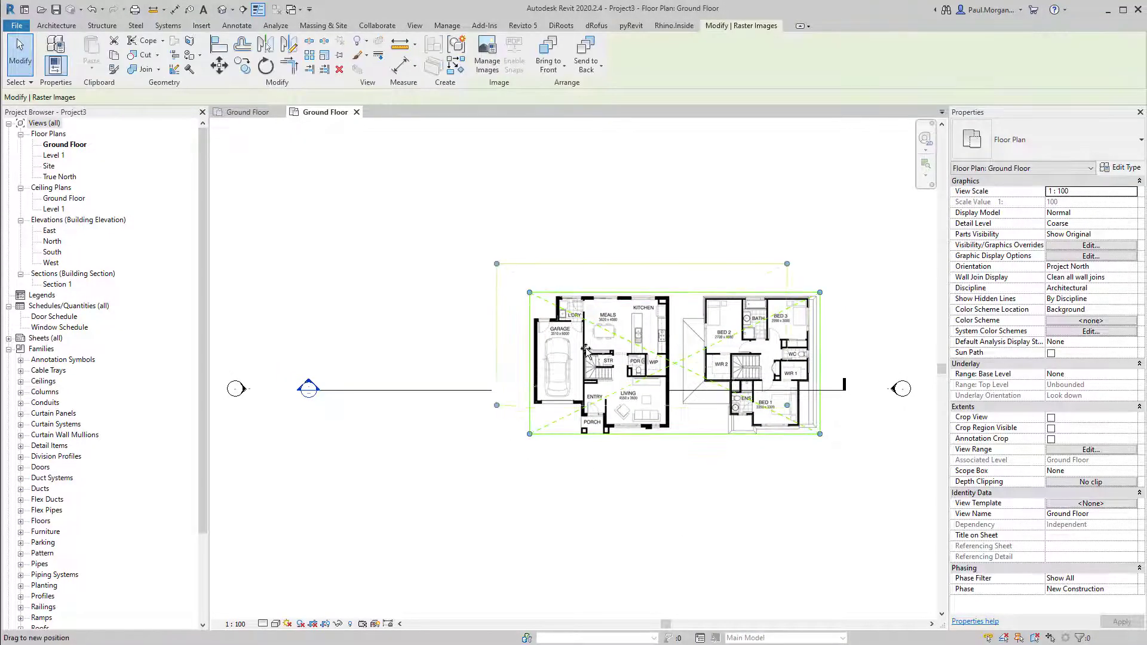
left_click(627, 451)
scroll(627, 451, "down", 2)
scroll(596, 341, "up", 1)
scroll(642, 318, "up", 2)
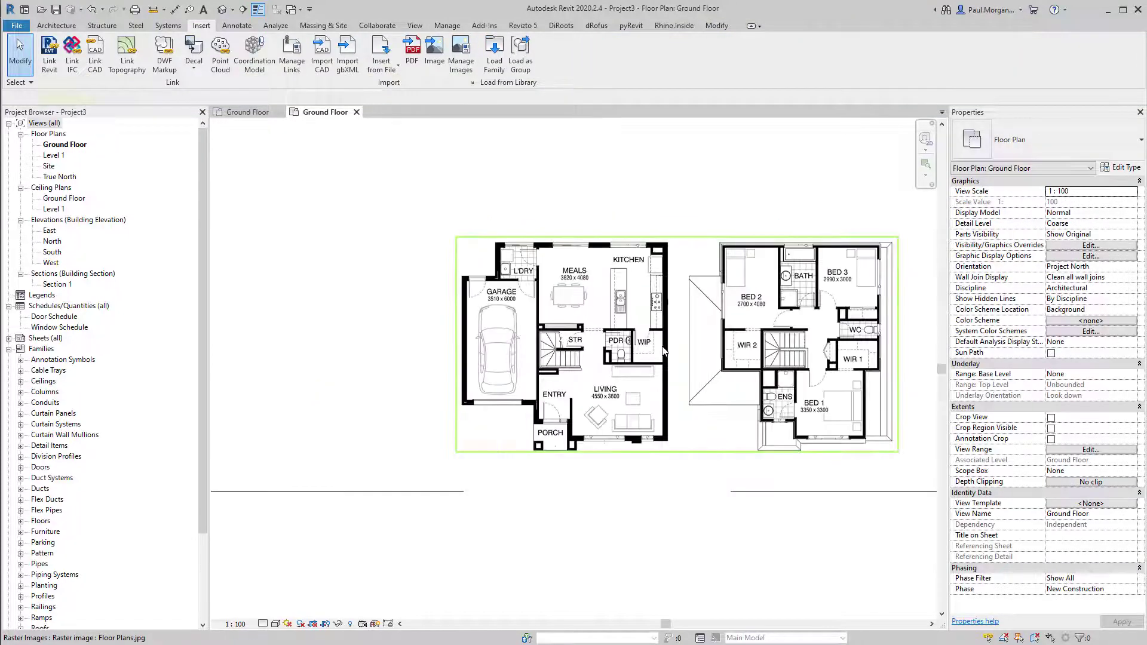
left_click(657, 326)
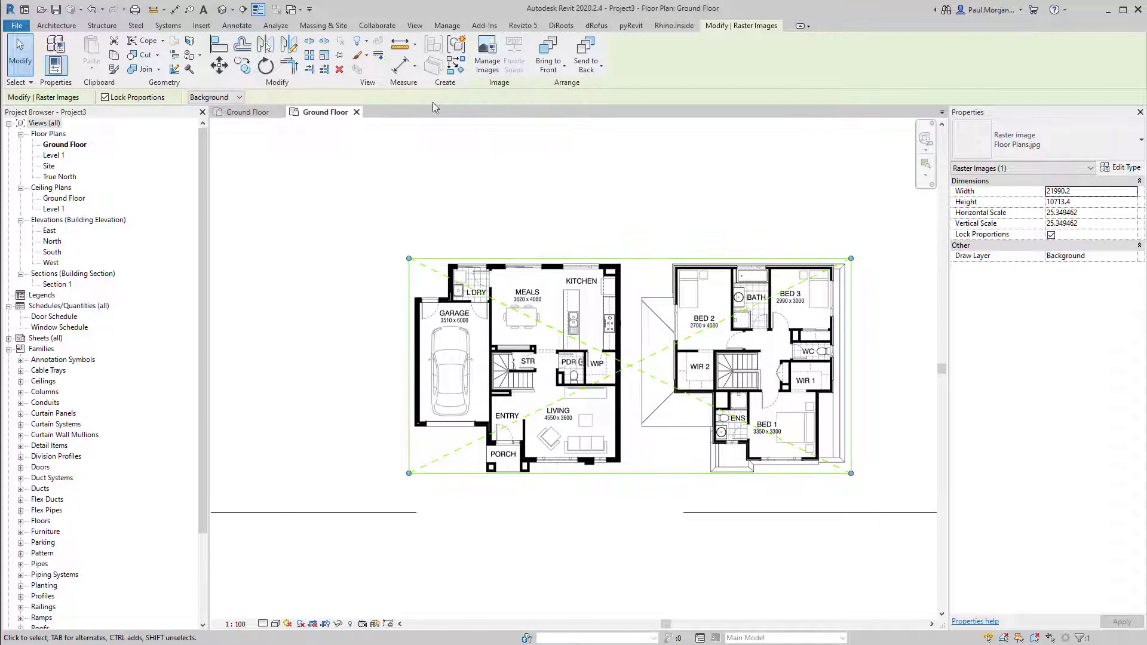
left_click(339, 58)
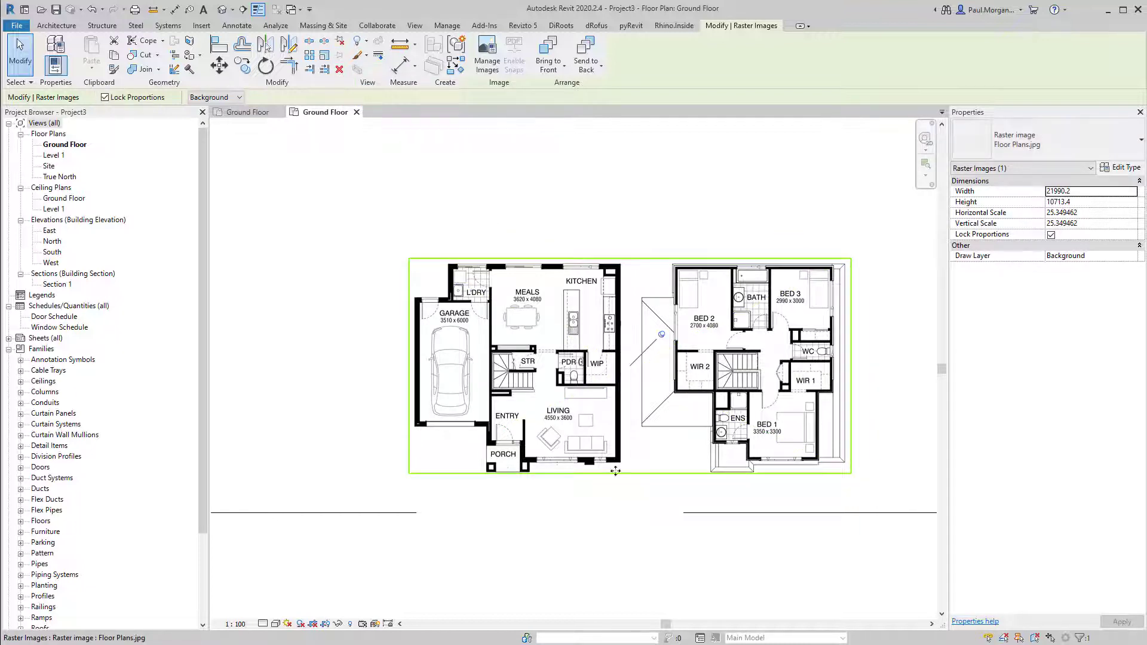
left_click(572, 549)
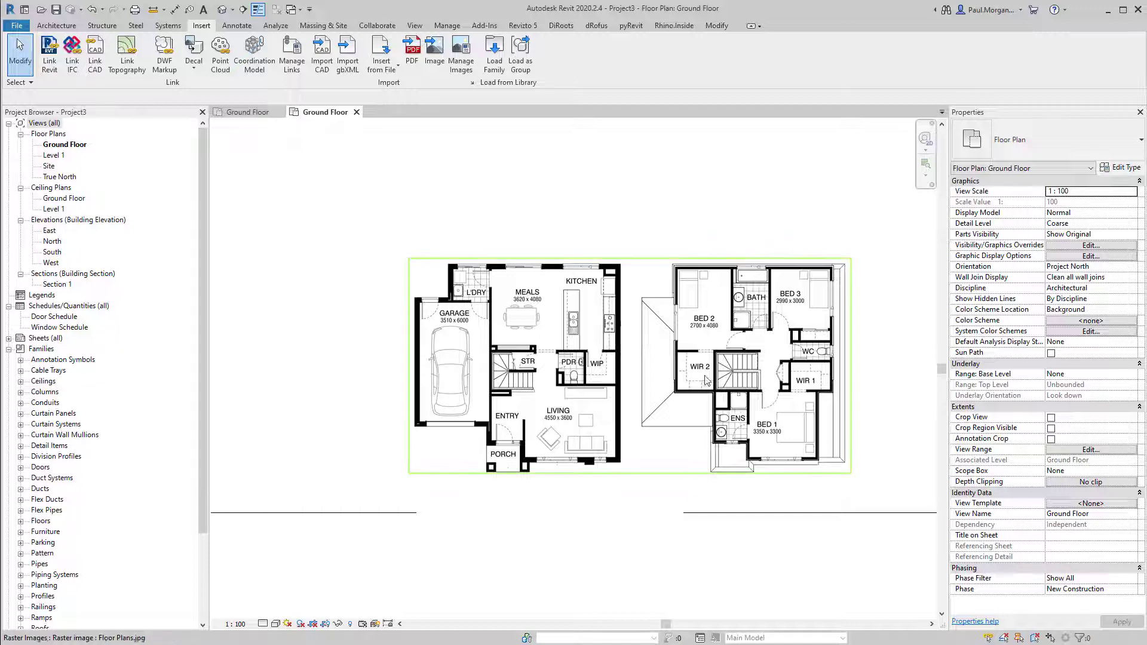
left_click(531, 398)
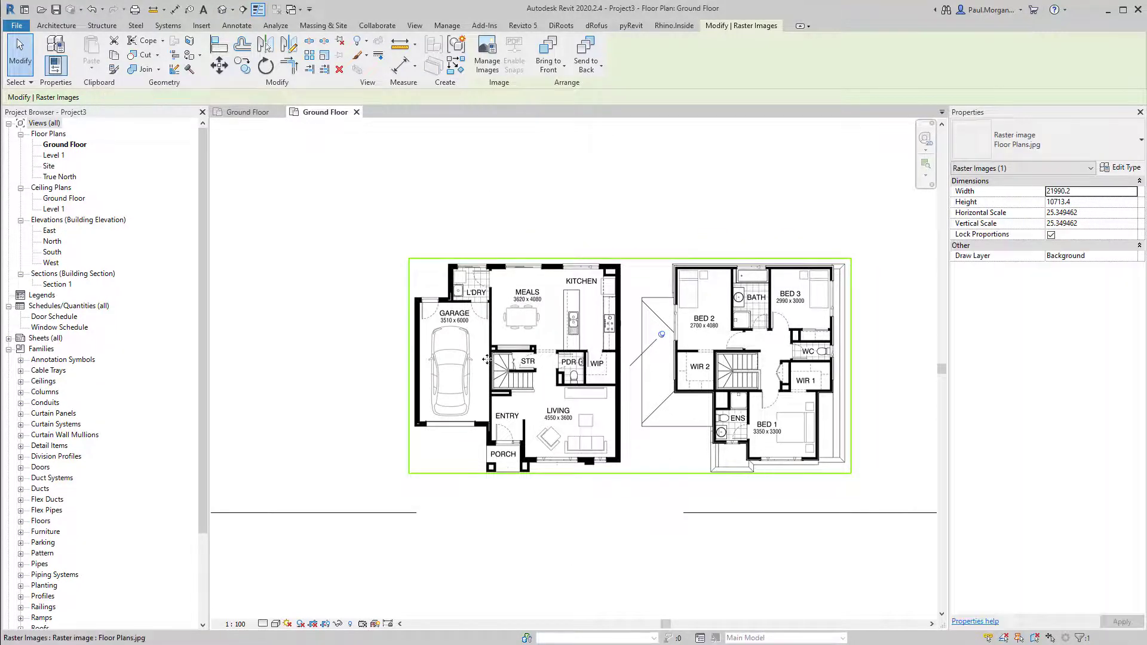
left_click(522, 579)
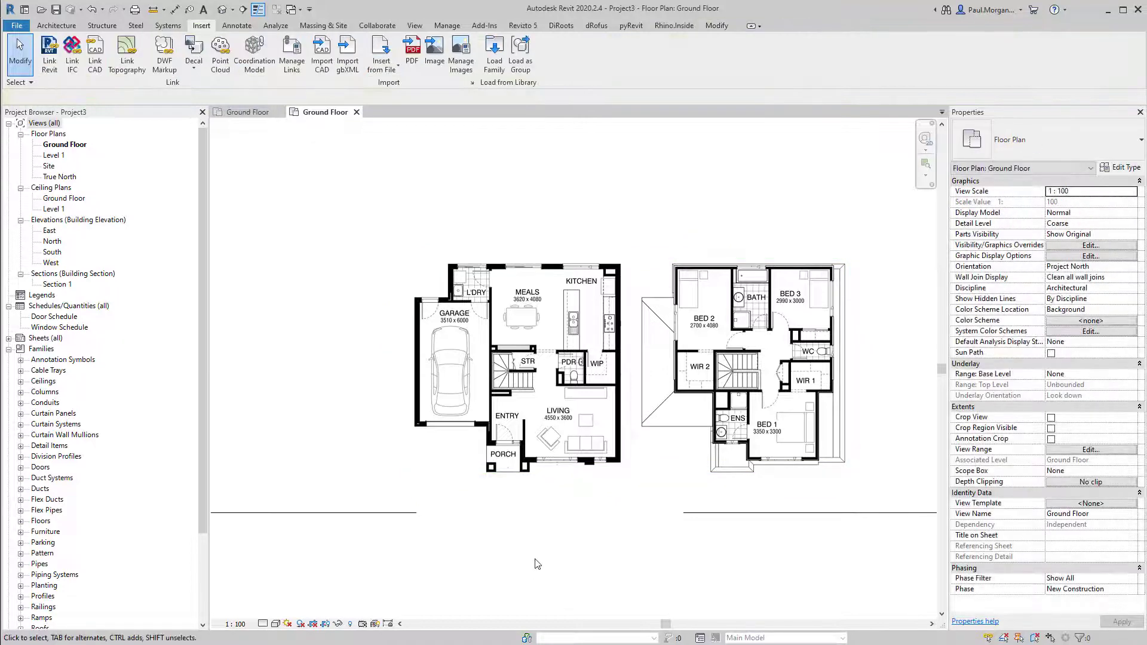
scroll(536, 561, "down", 3)
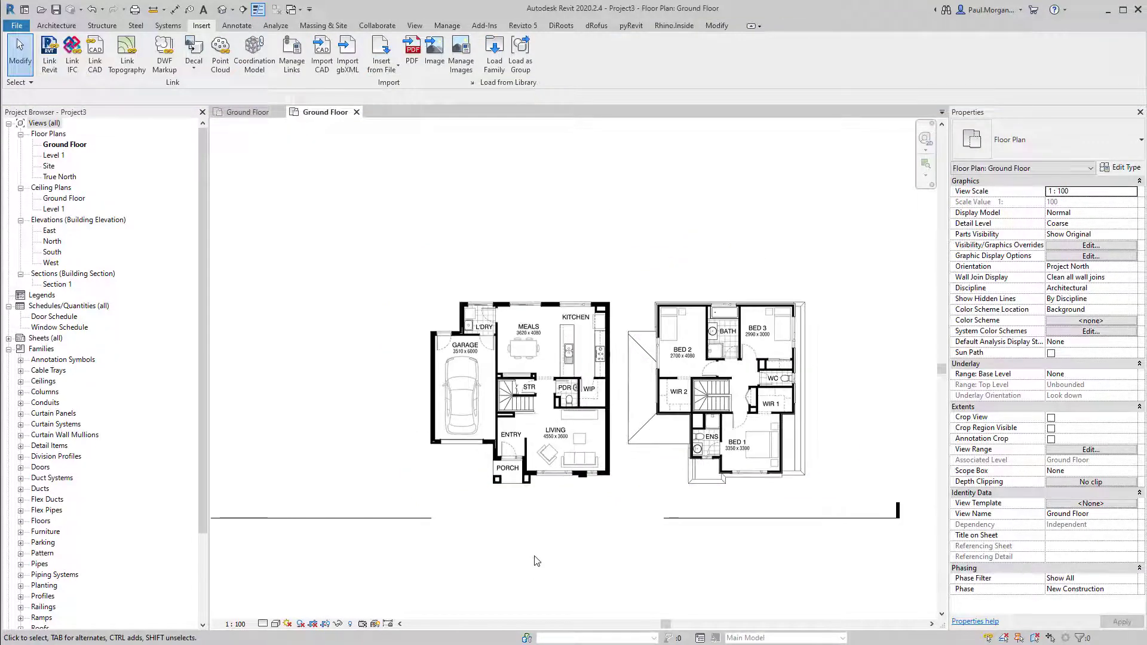
middle_click_drag(546, 566, 622, 482)
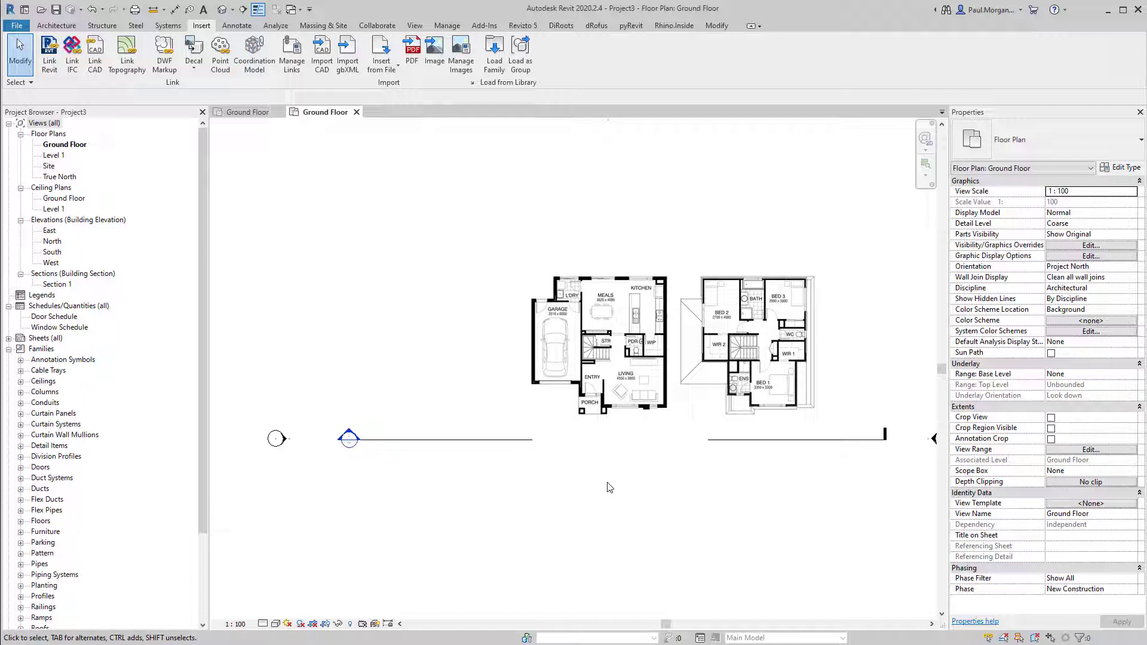
Open the North elevation and pan to show the Ground Floor (0) and Level 1 (4000) level lines
double_click(50, 242)
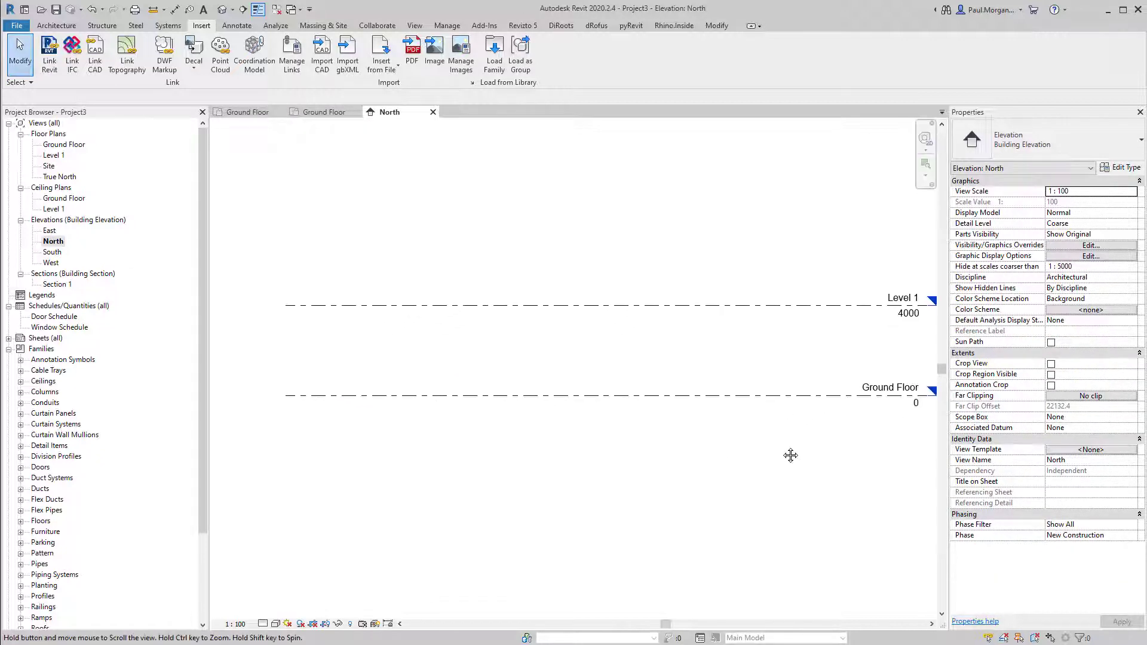
middle_click_drag(791, 455, 757, 465)
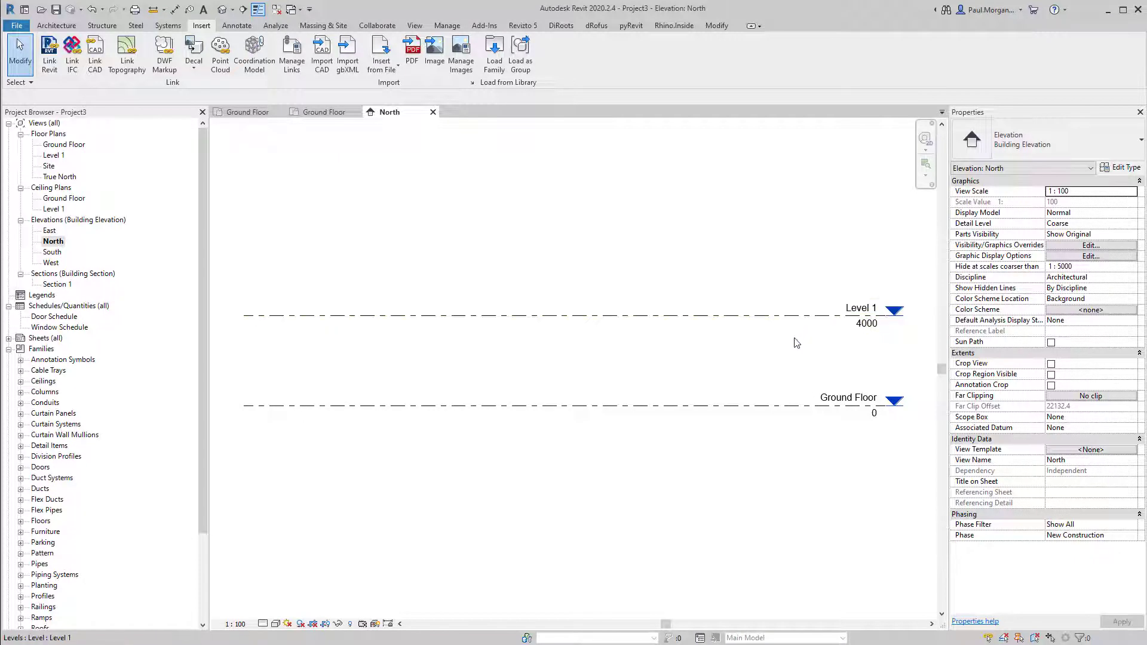
middle_click_drag(853, 437, 855, 462)
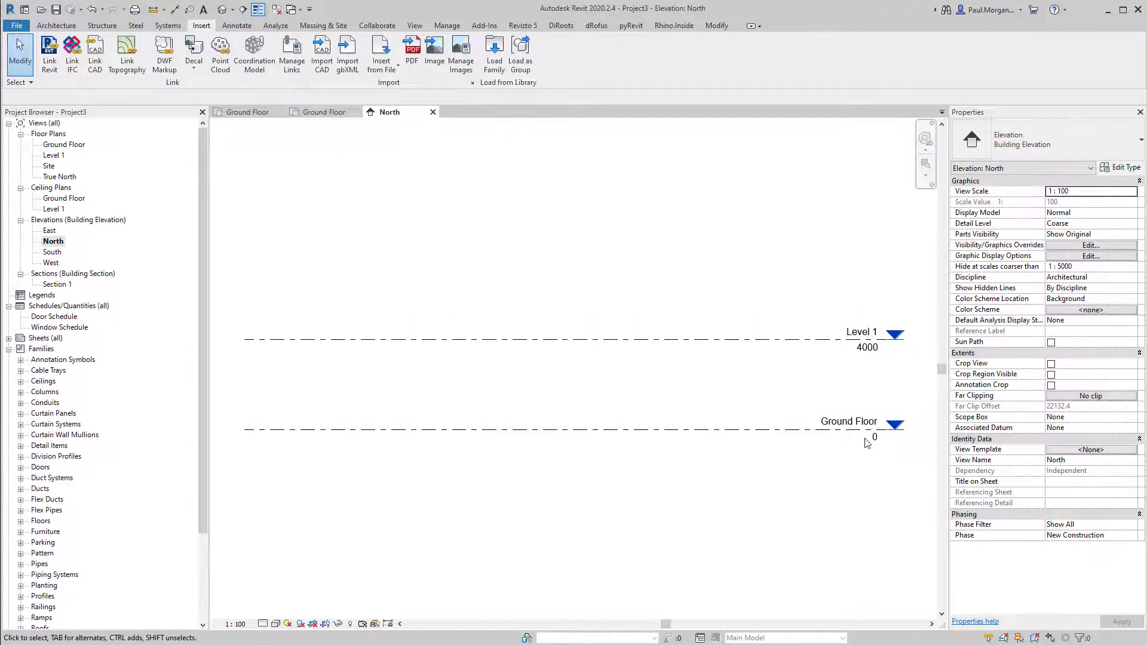
middle_click_drag(825, 306, 815, 281)
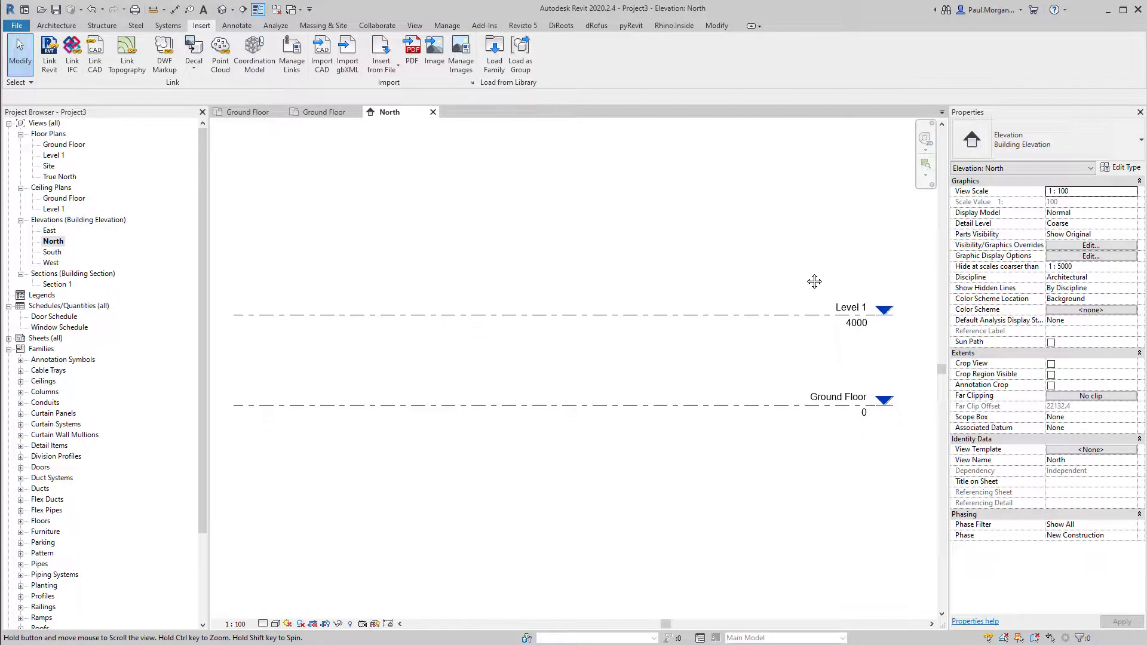
middle_click_drag(827, 464, 837, 460)
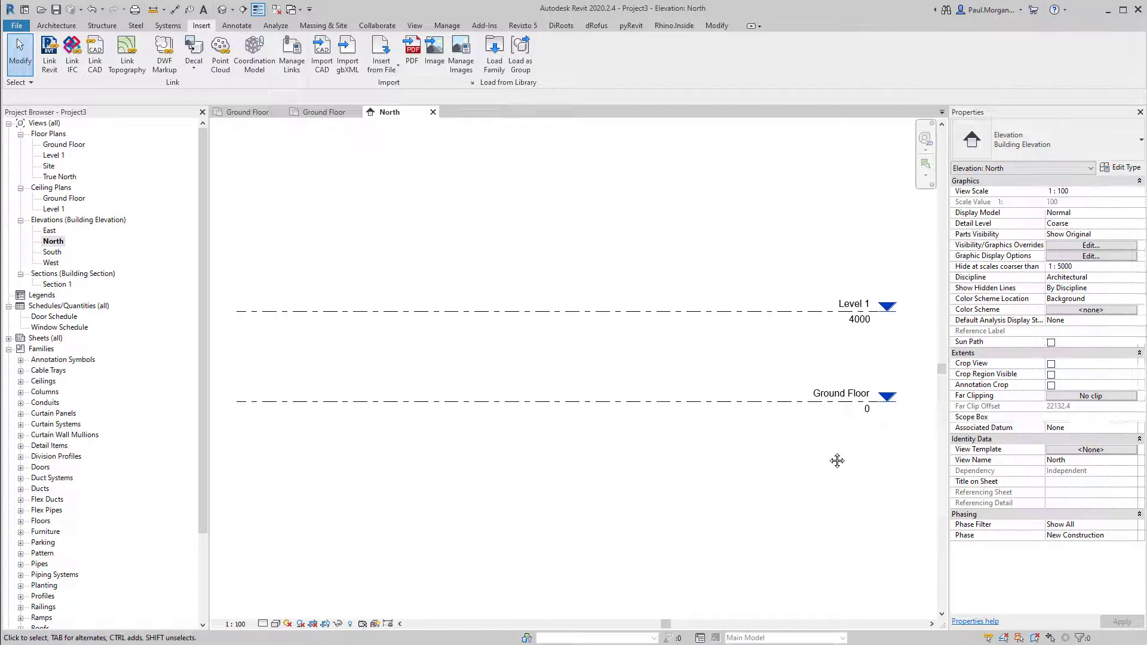
middle_click_drag(774, 394, 777, 383)
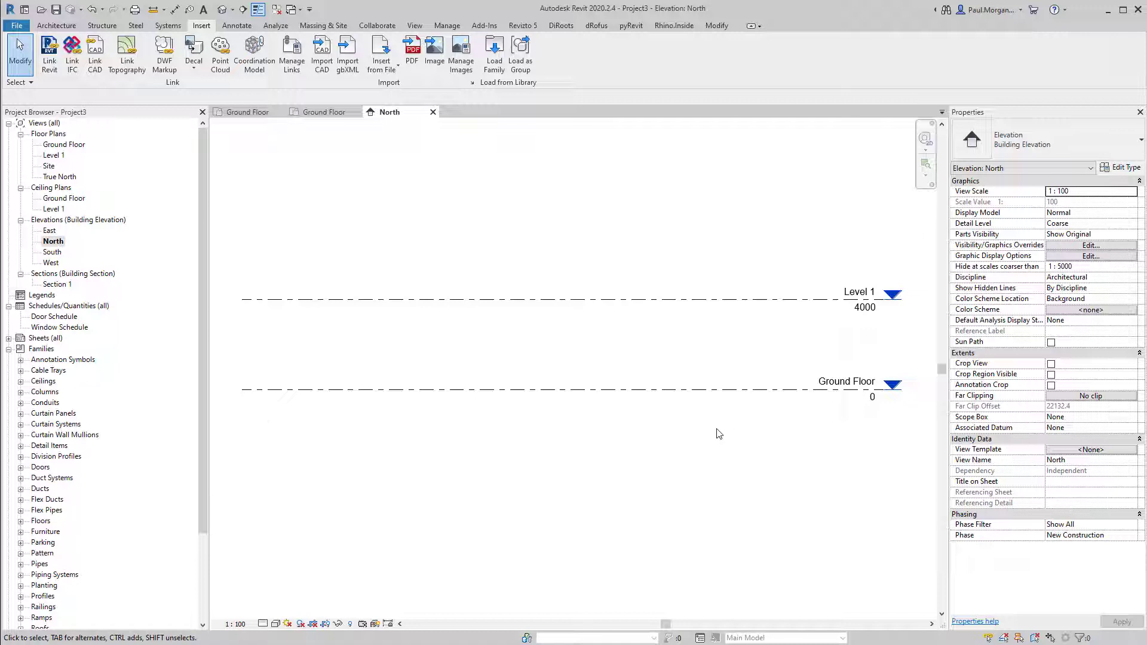
Set the Ground Floor level elevation to 54650
left_click(781, 389)
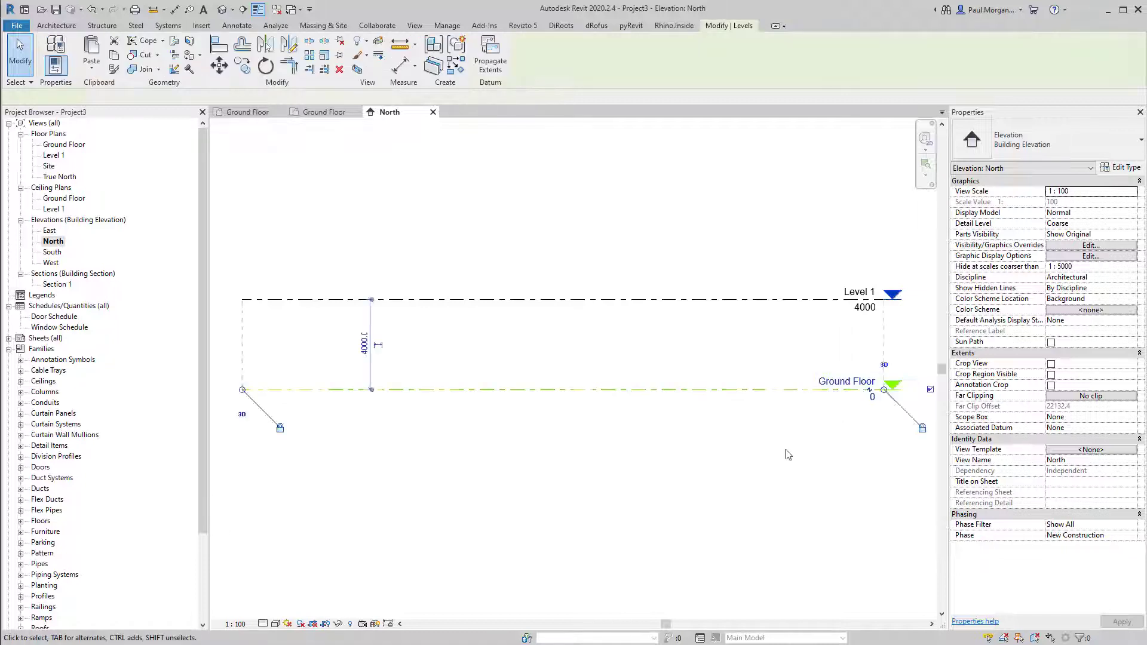
left_click(873, 398)
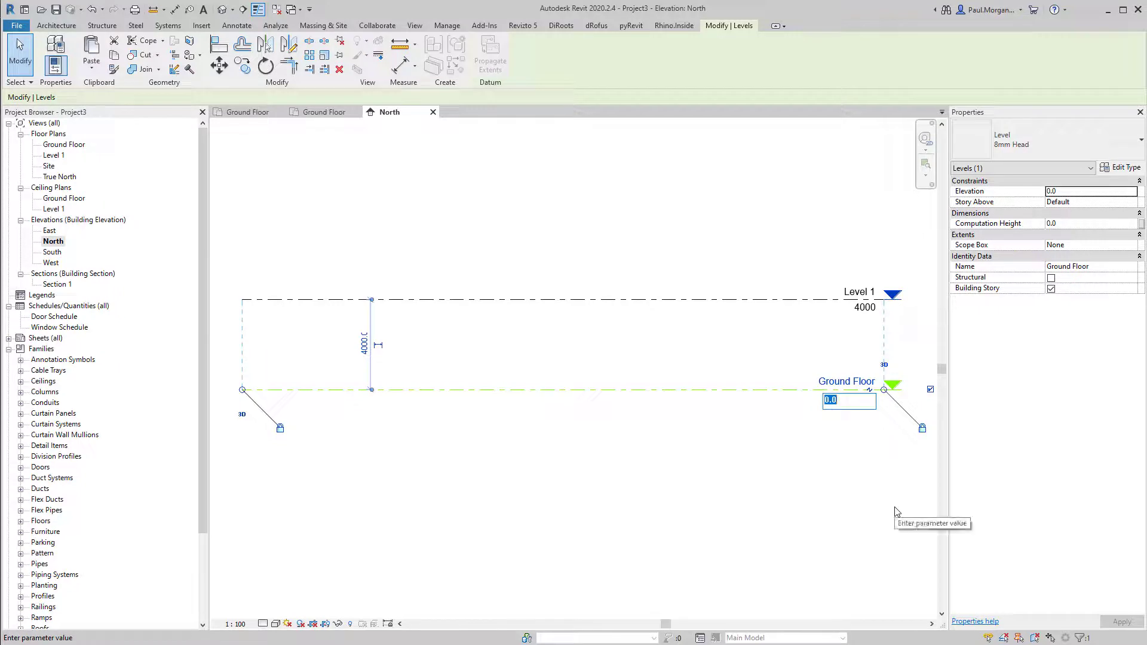
type("54")
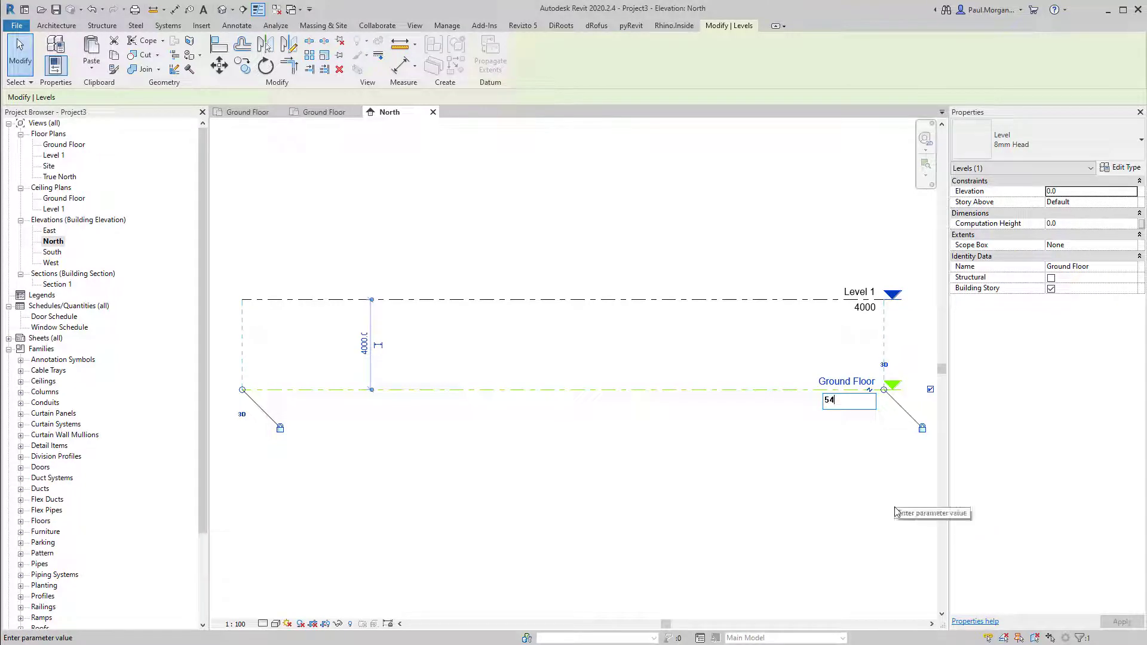
type("650")
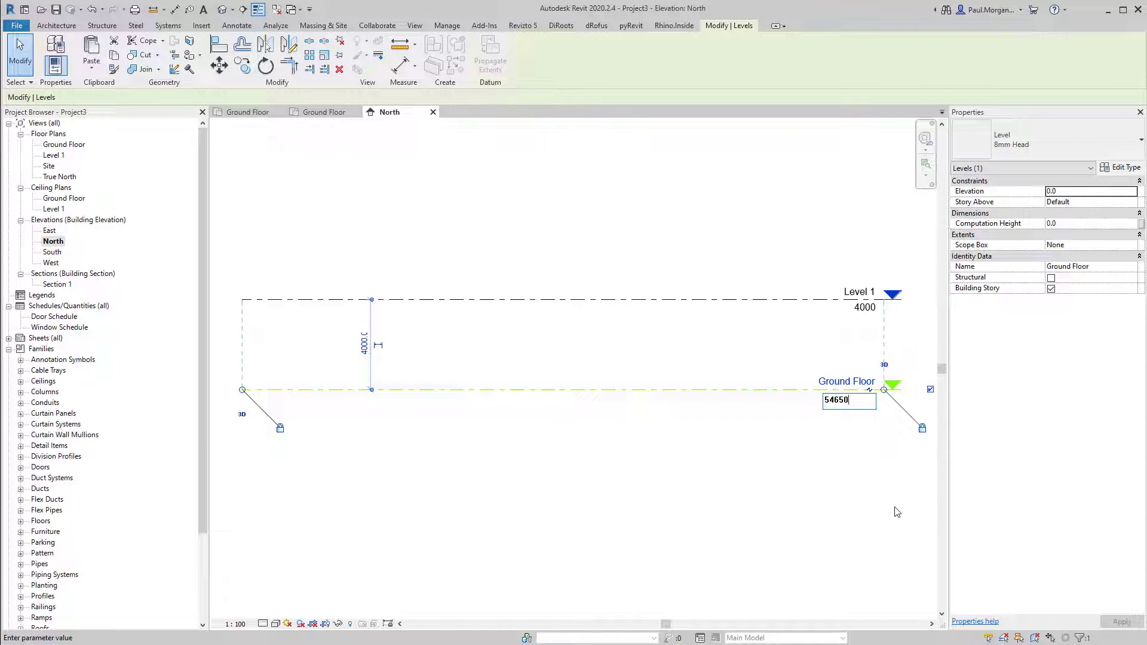
key("Return")
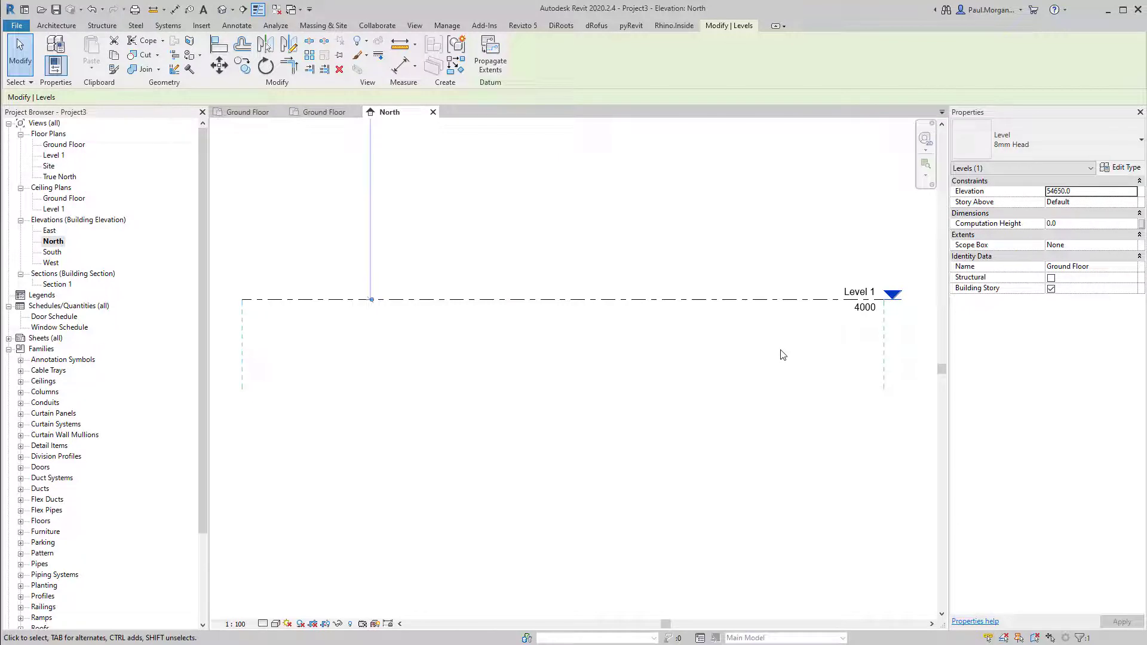
left_click(819, 401)
Drag Level 1 up above Ground Floor to 59751
scroll(825, 397, "down", 5)
scroll(681, 325, "up", 5)
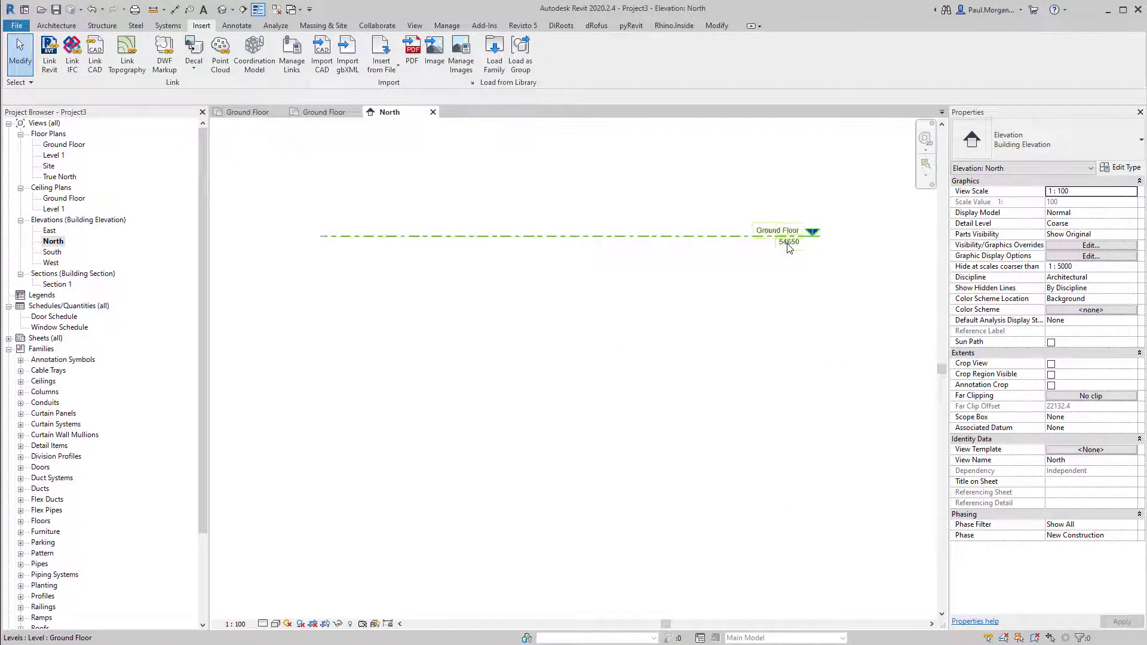
scroll(742, 384, "down", 4)
scroll(763, 478, "up", 3)
left_click(767, 450)
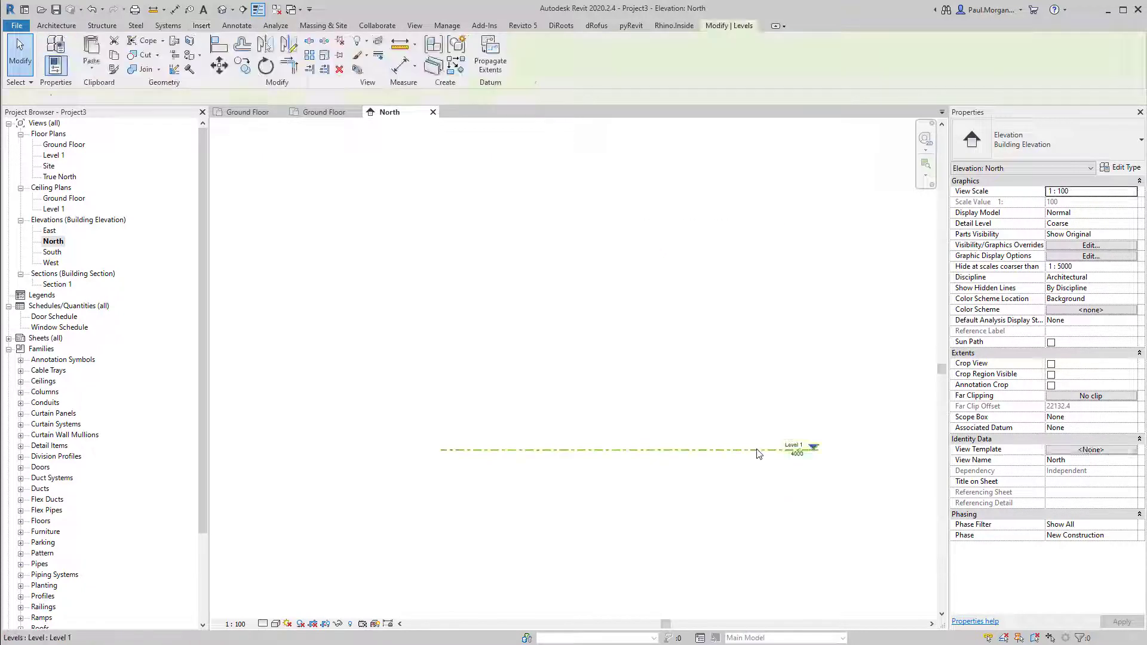
scroll(750, 538, "down", 3)
left_click_drag(740, 587, 745, 168)
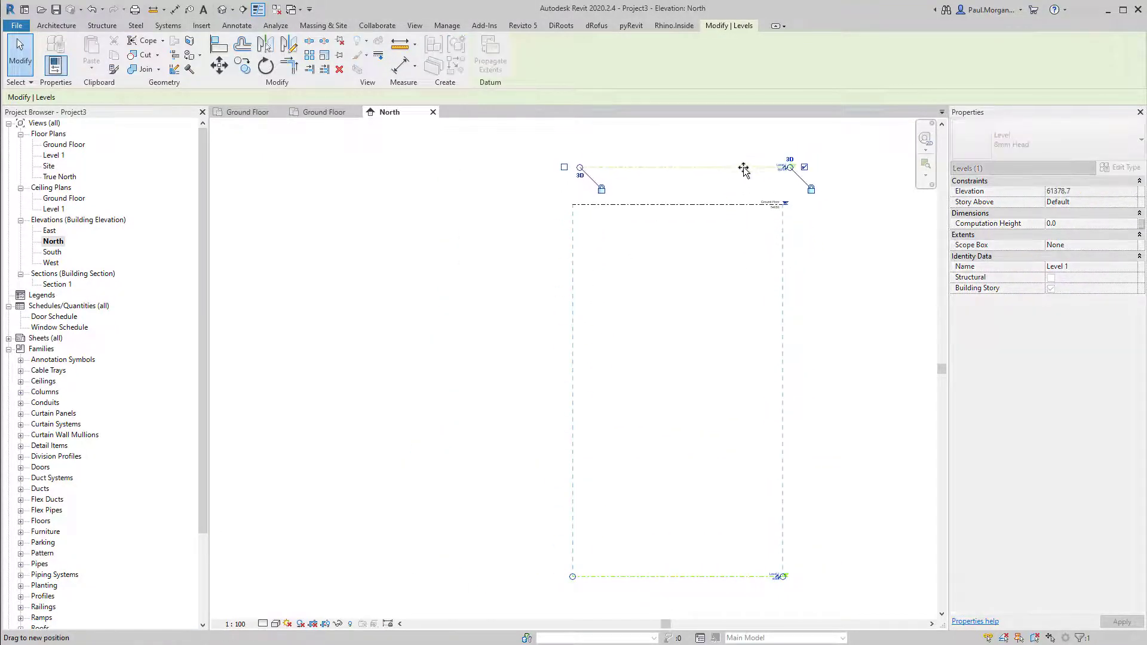
left_click(719, 254)
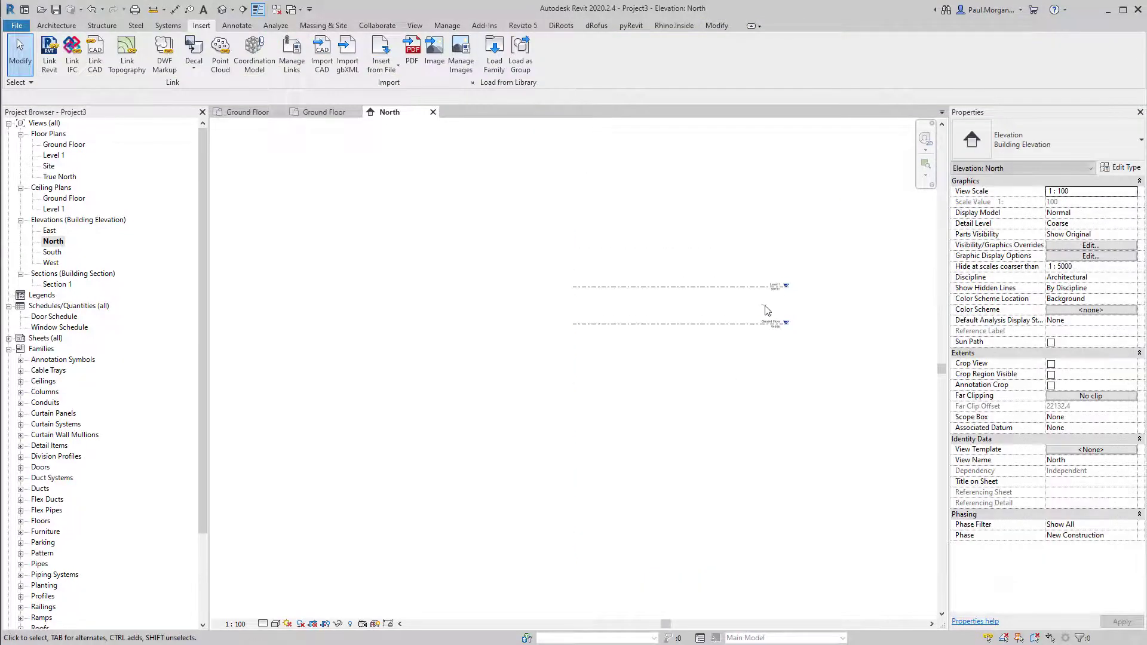
Return to the Ground Floor plan view
scroll(763, 309, "up", 5)
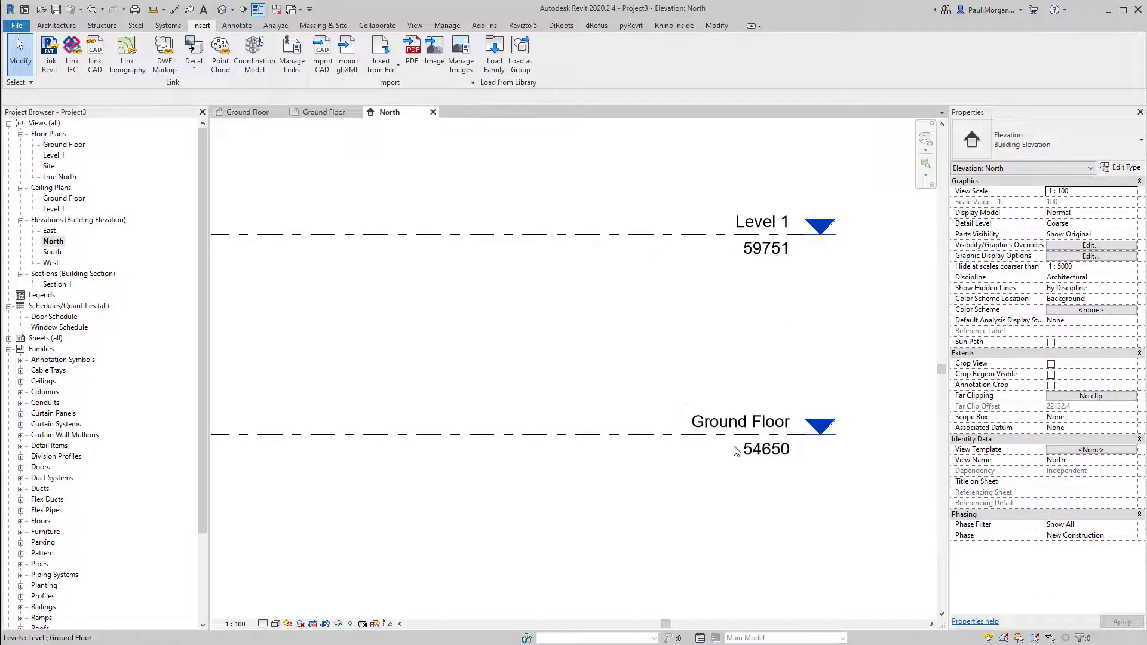
scroll(711, 496, "down", 2)
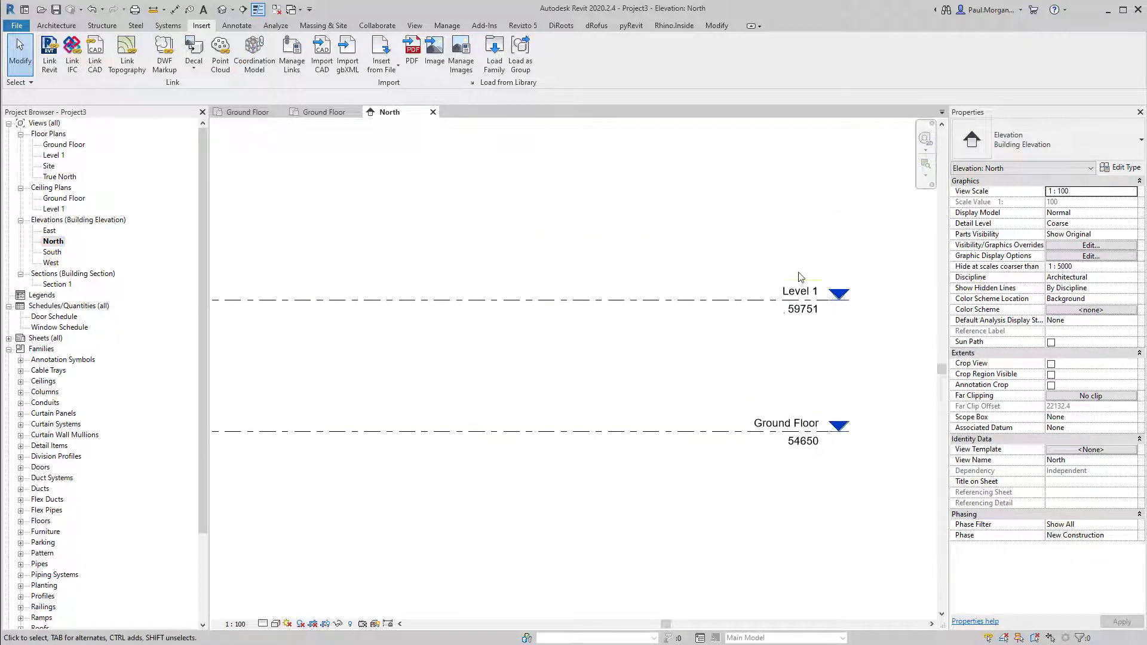
middle_click_drag(727, 519, 756, 515)
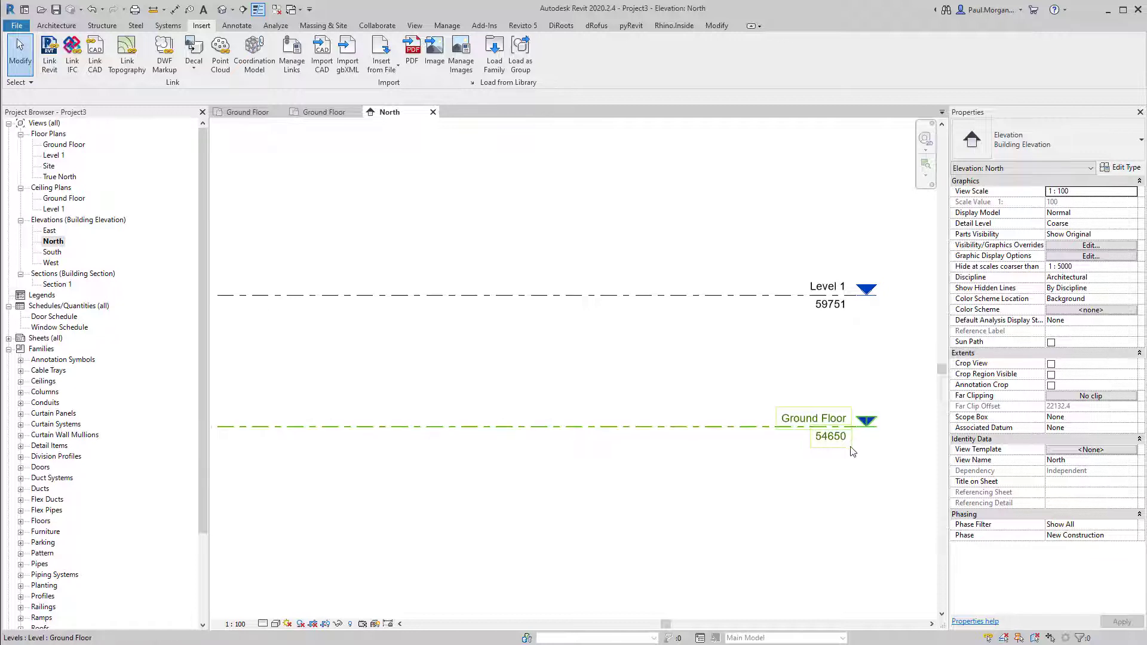
double_click(64, 145)
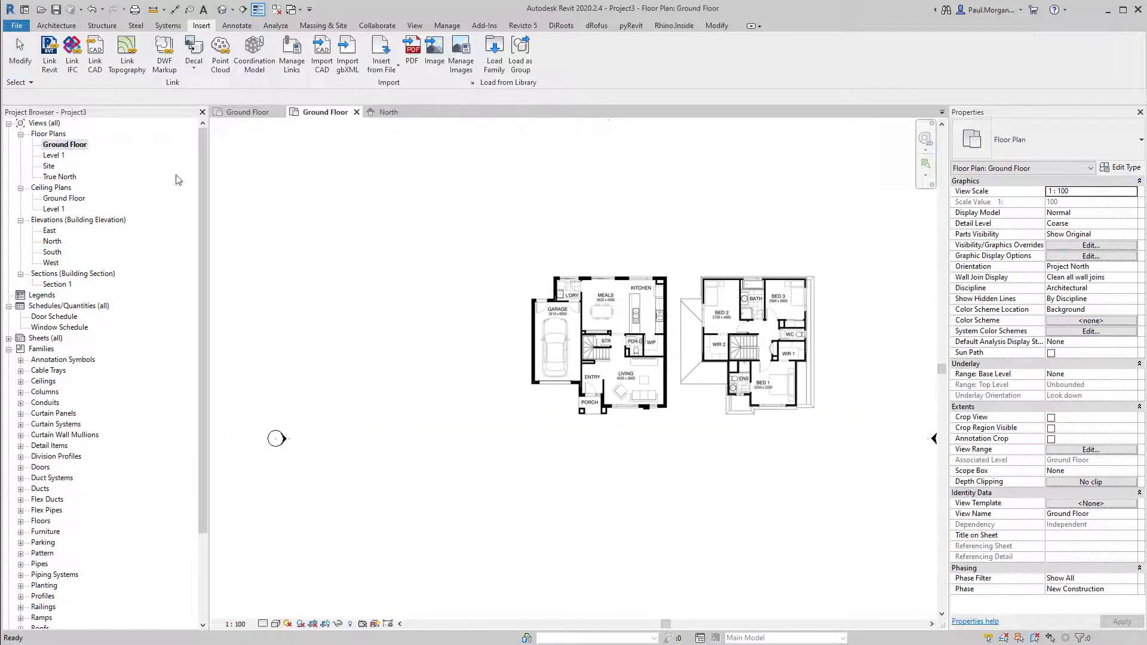
Zoom and pan so both floor plan drawings fill the Ground Floor view, then show the Architecture ribbon
scroll(687, 466, "up", 2)
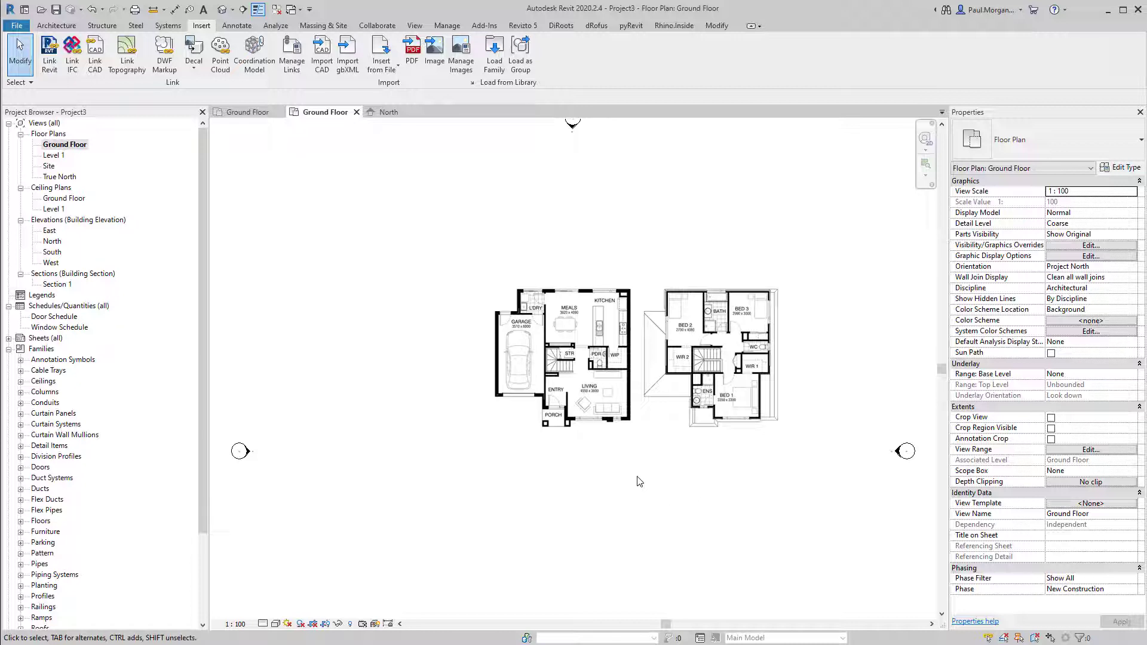
scroll(635, 440, "up", 2)
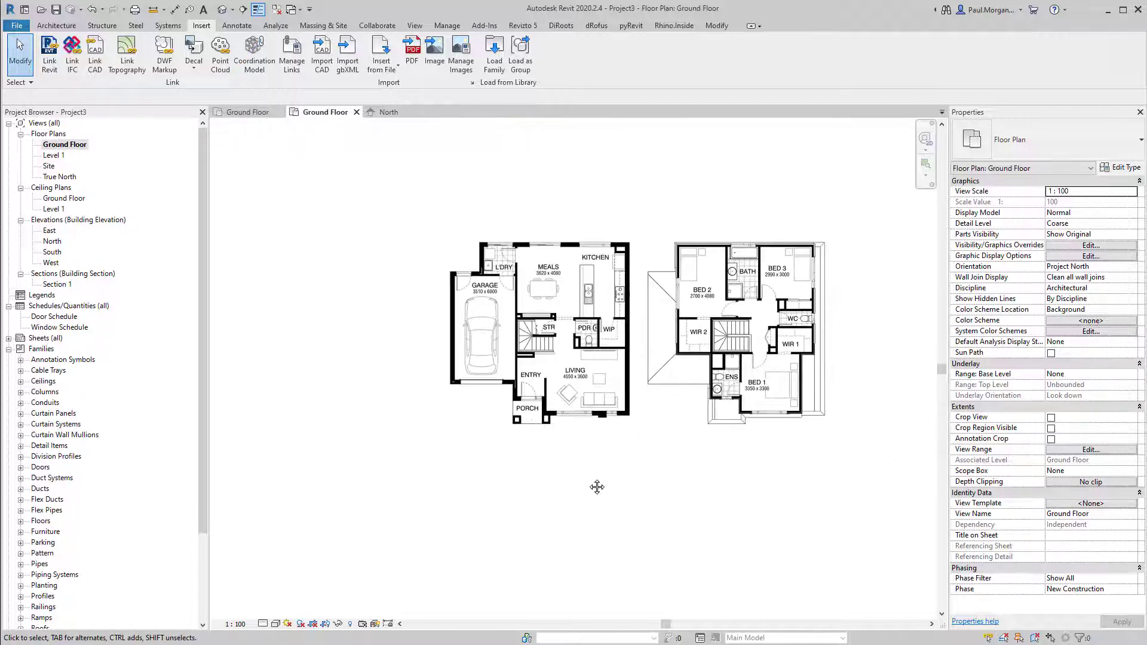
middle_click_drag(603, 493, 587, 480)
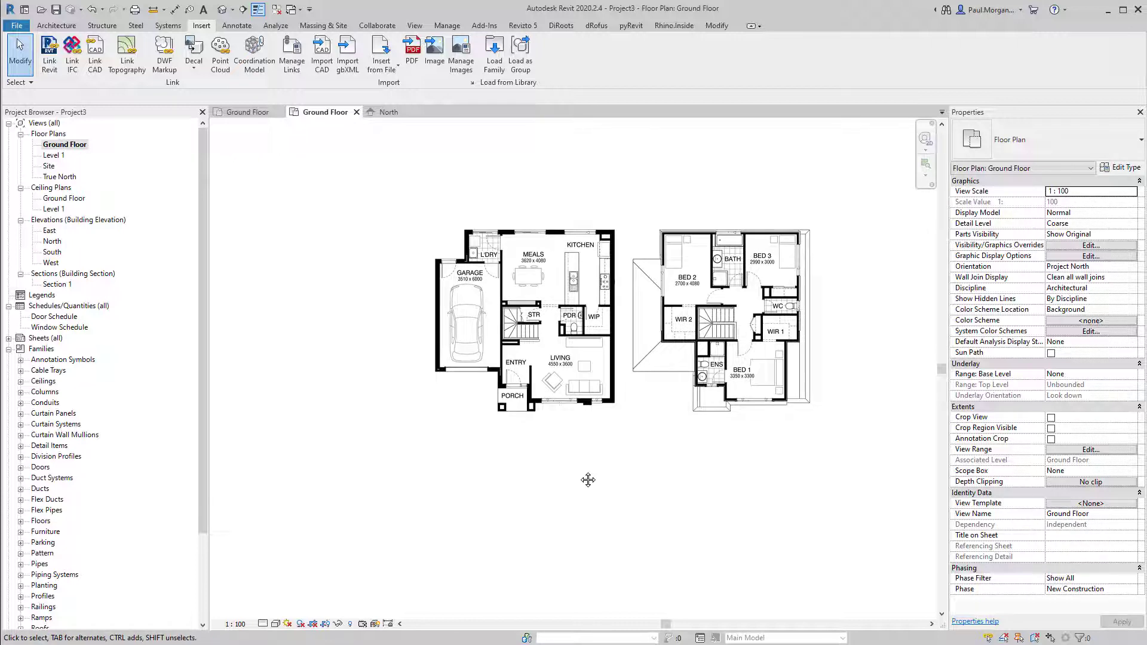
middle_click_drag(529, 475, 517, 472)
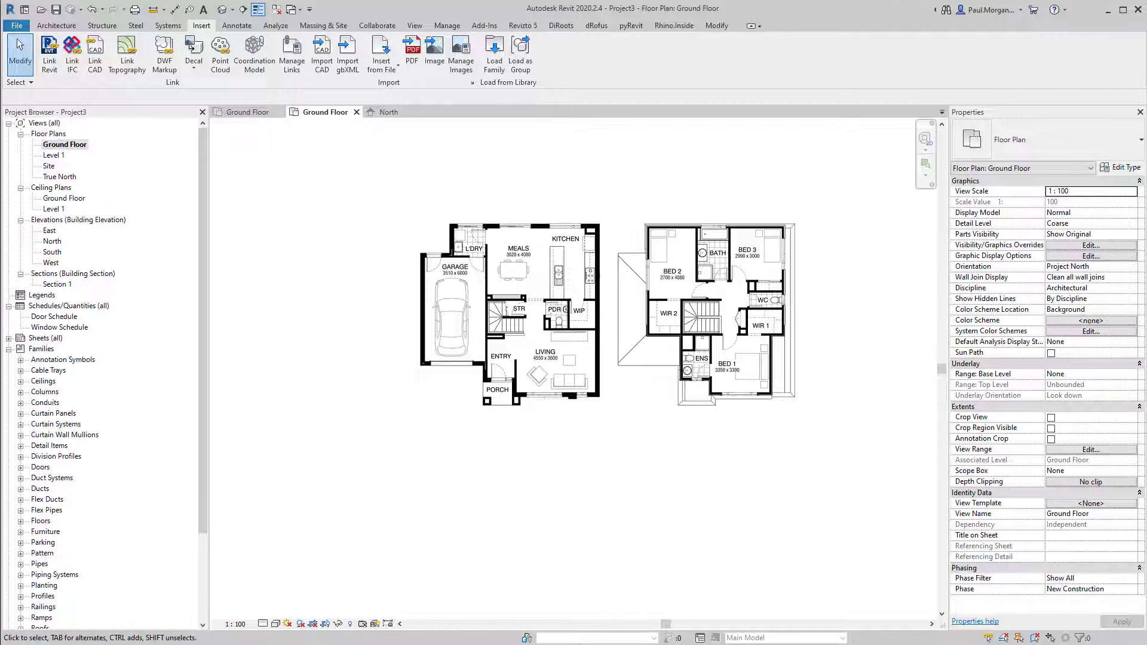
left_click(63, 27)
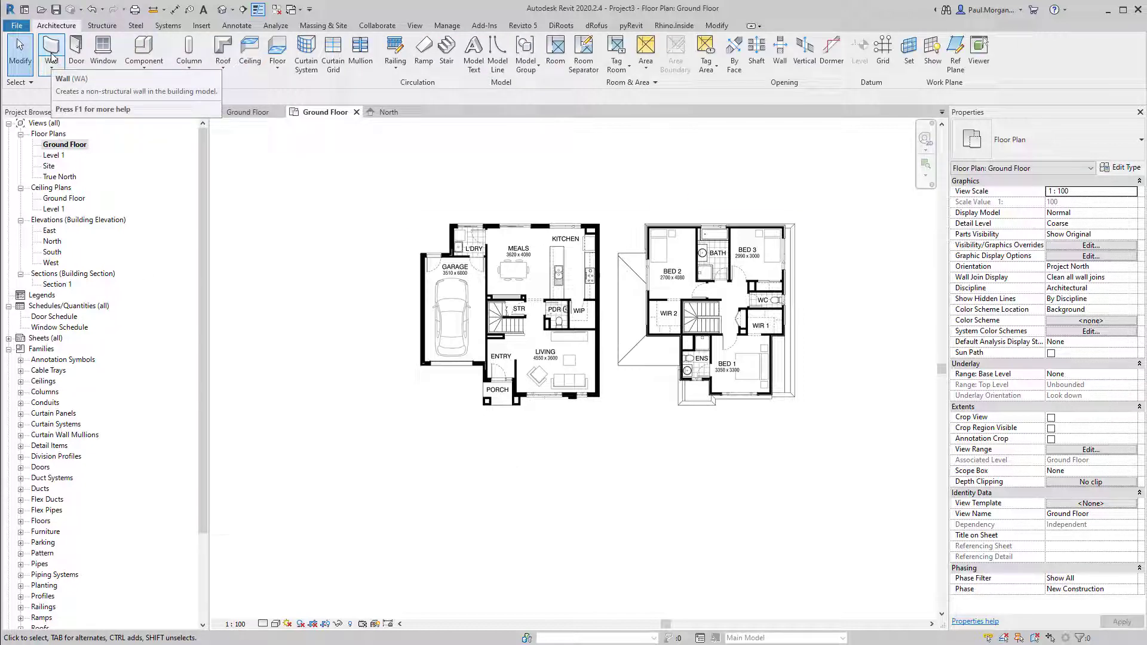
Draw one 10800-long Double brick - 270 wall below the plans, then exit the Wall tool
left_click(51, 45)
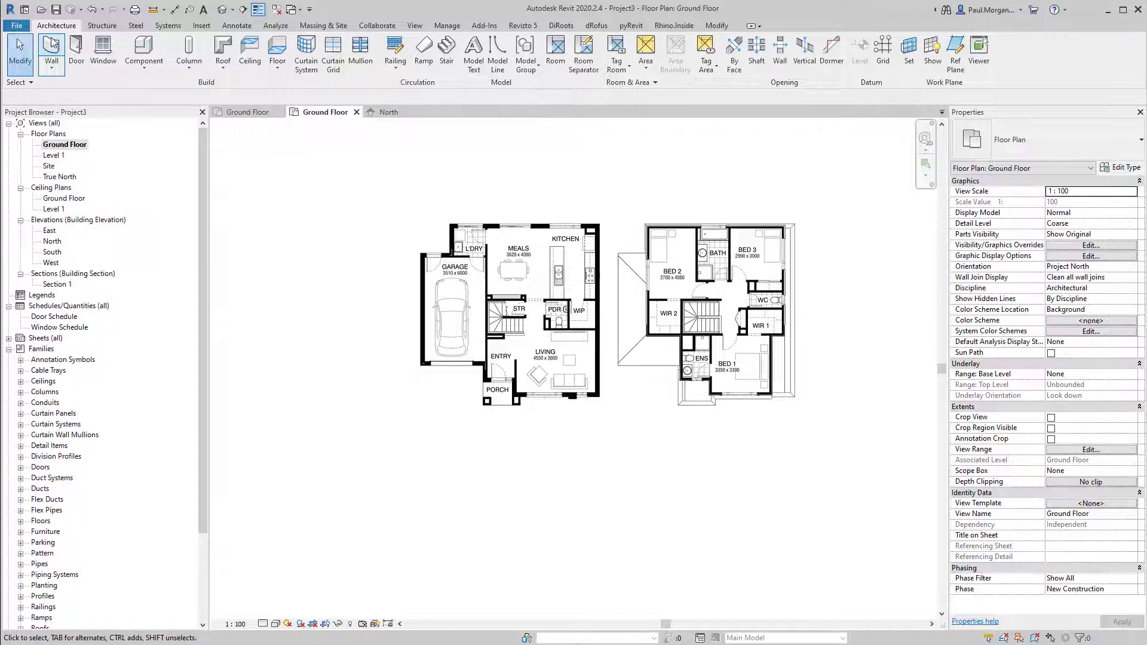
scroll(705, 472, "up", 2)
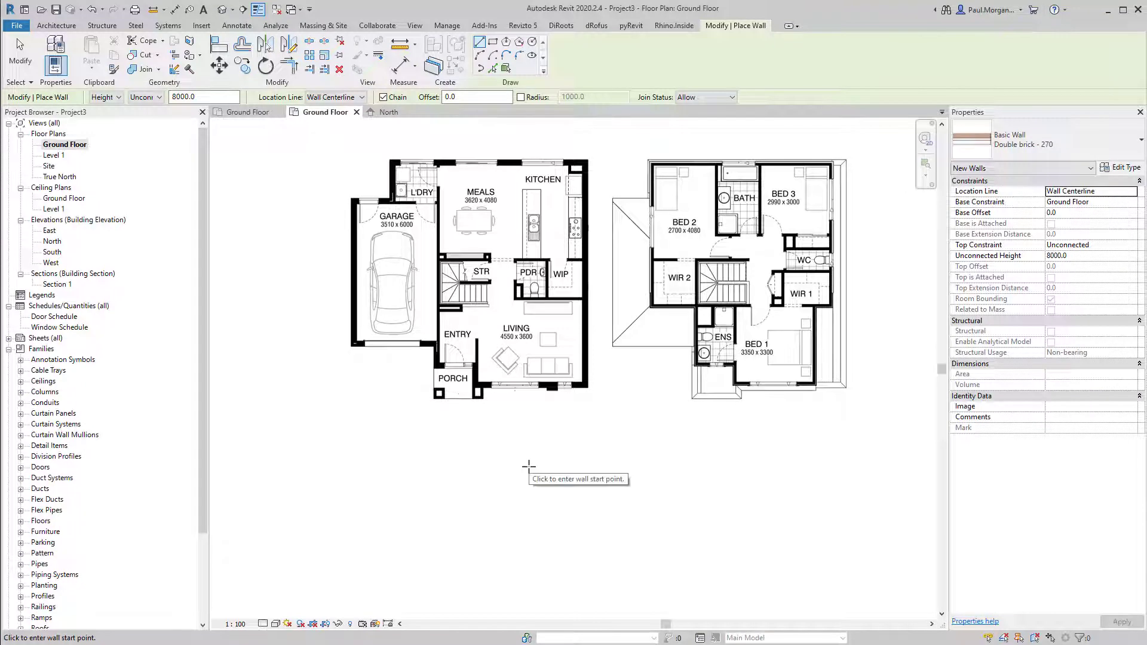
left_click(407, 526)
left_click(656, 526)
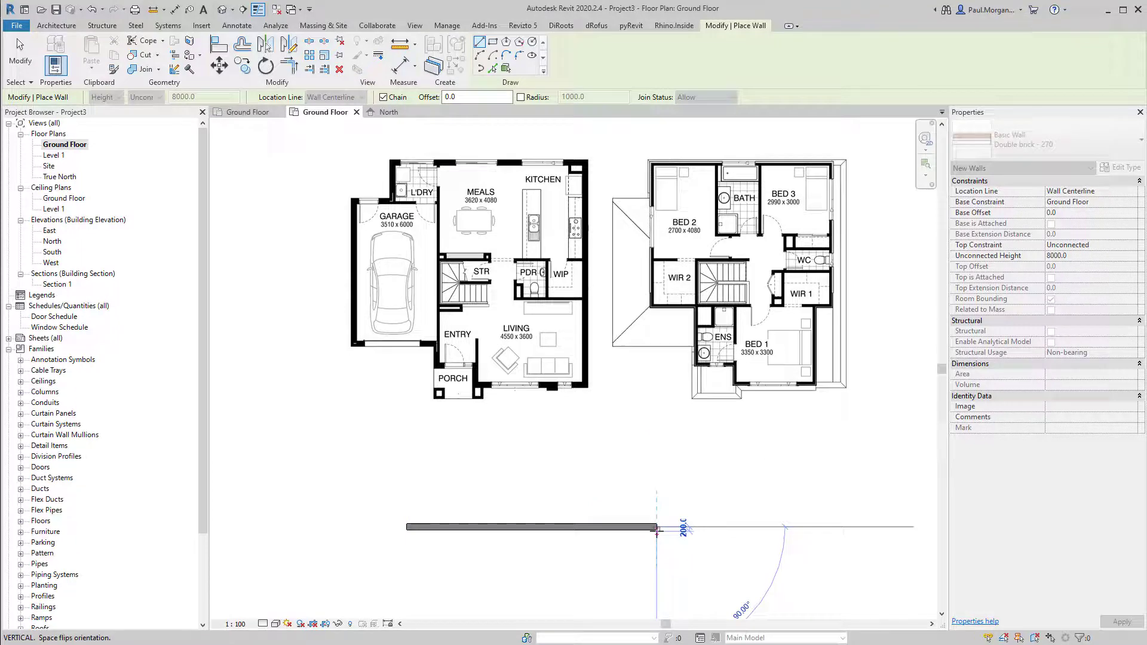
key("Escape")
left_click(704, 502)
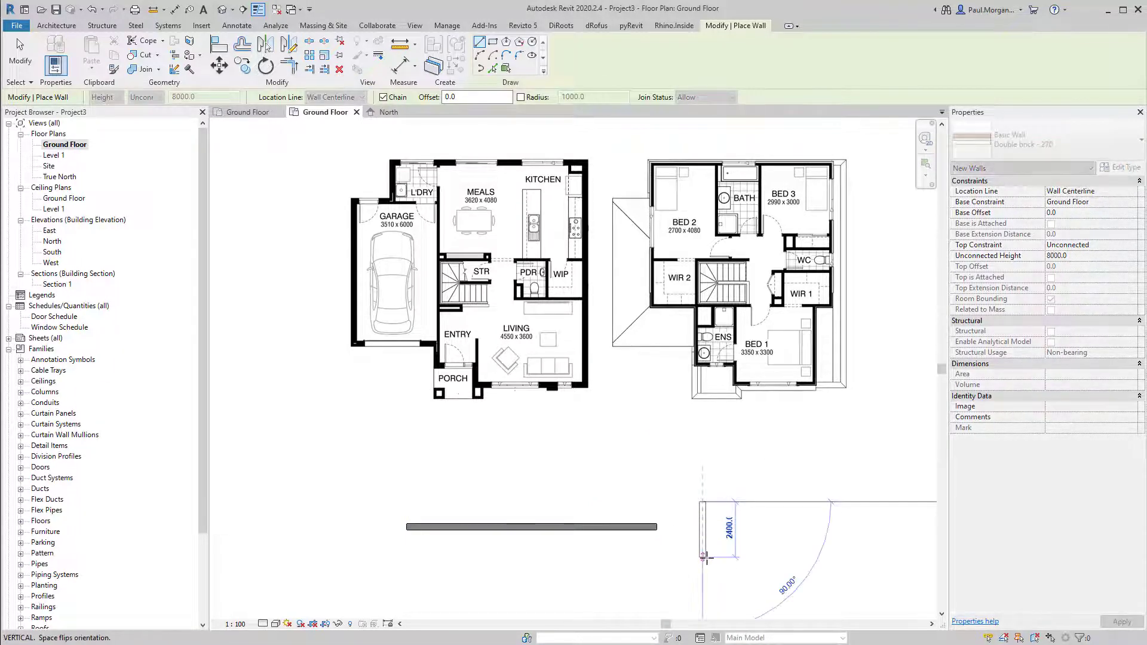
key("Escape")
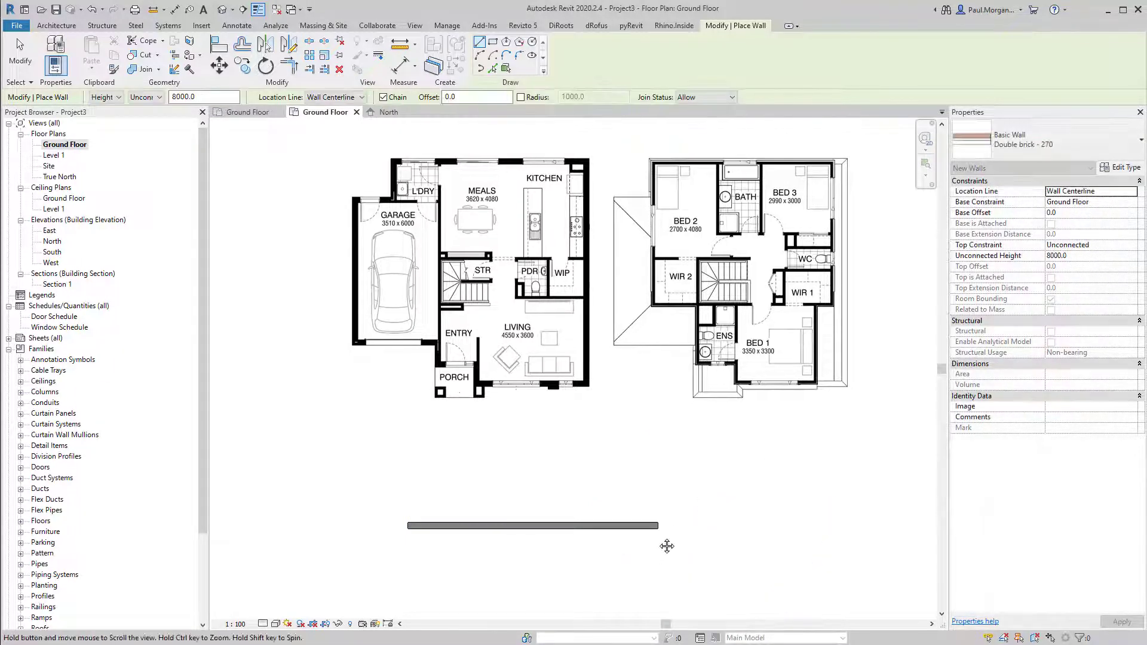
middle_click_drag(657, 546, 553, 538)
key("Escape")
key("Escape")
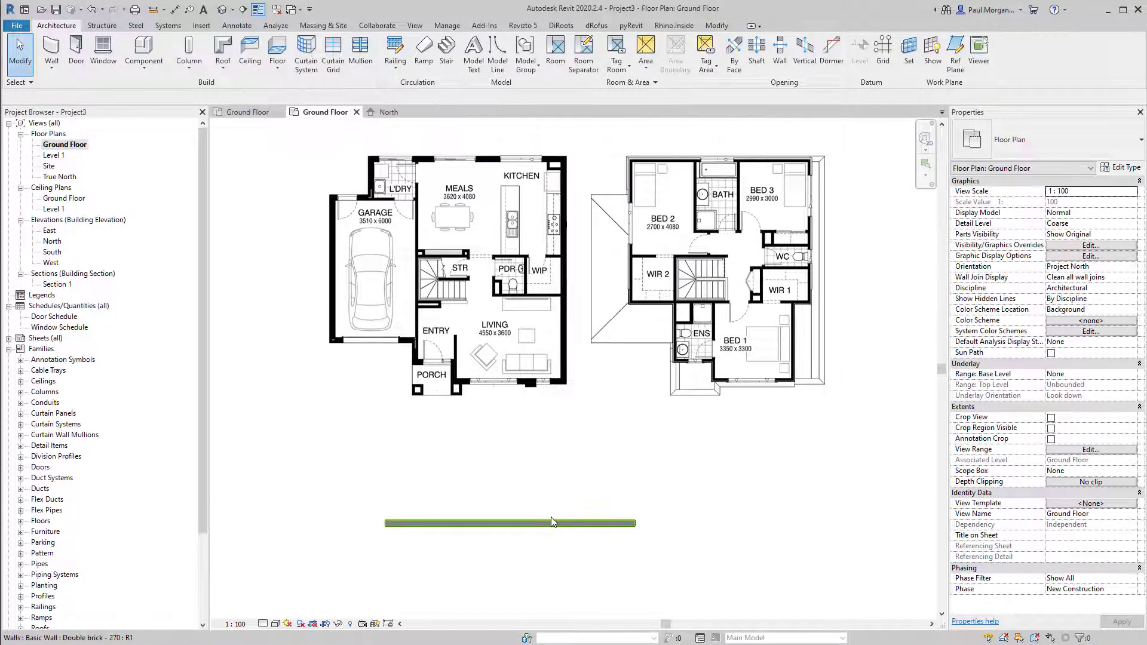
Switch the 10800-long wall below the plan to the Brick veneer - 250 timber type
left_click(551, 520)
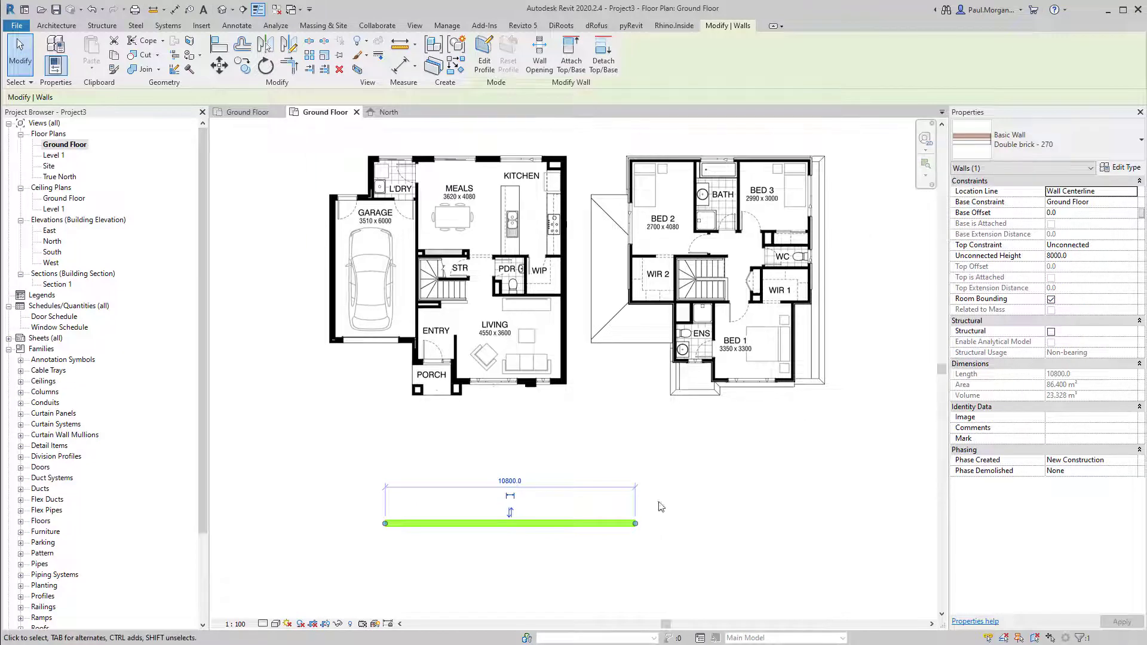
left_click(1051, 151)
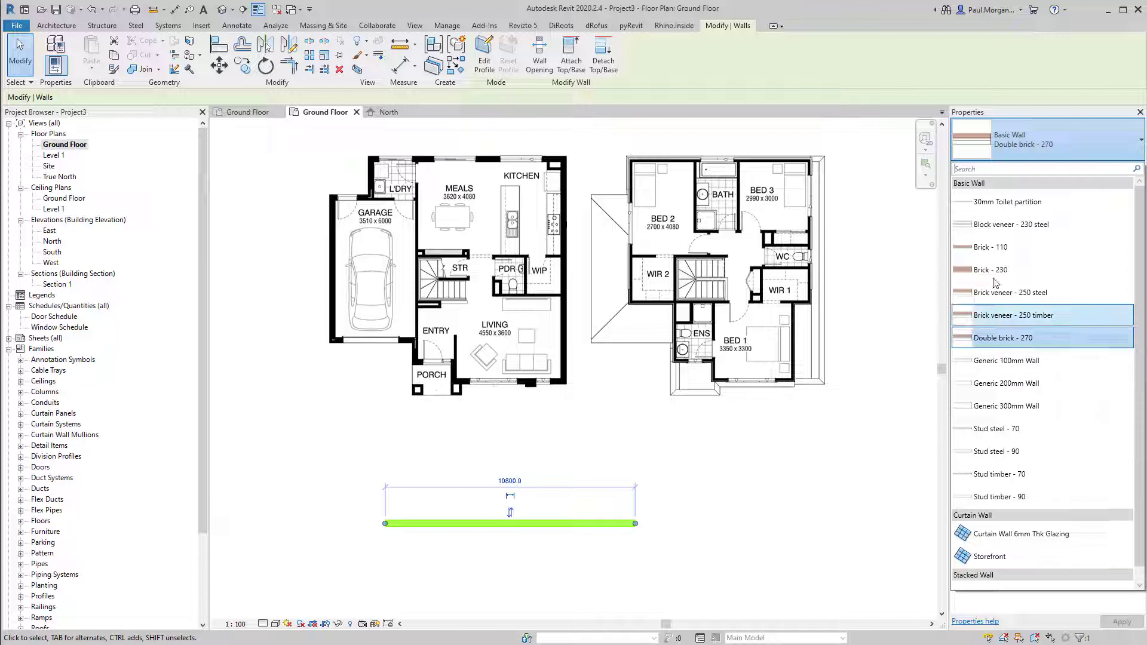
left_click(997, 317)
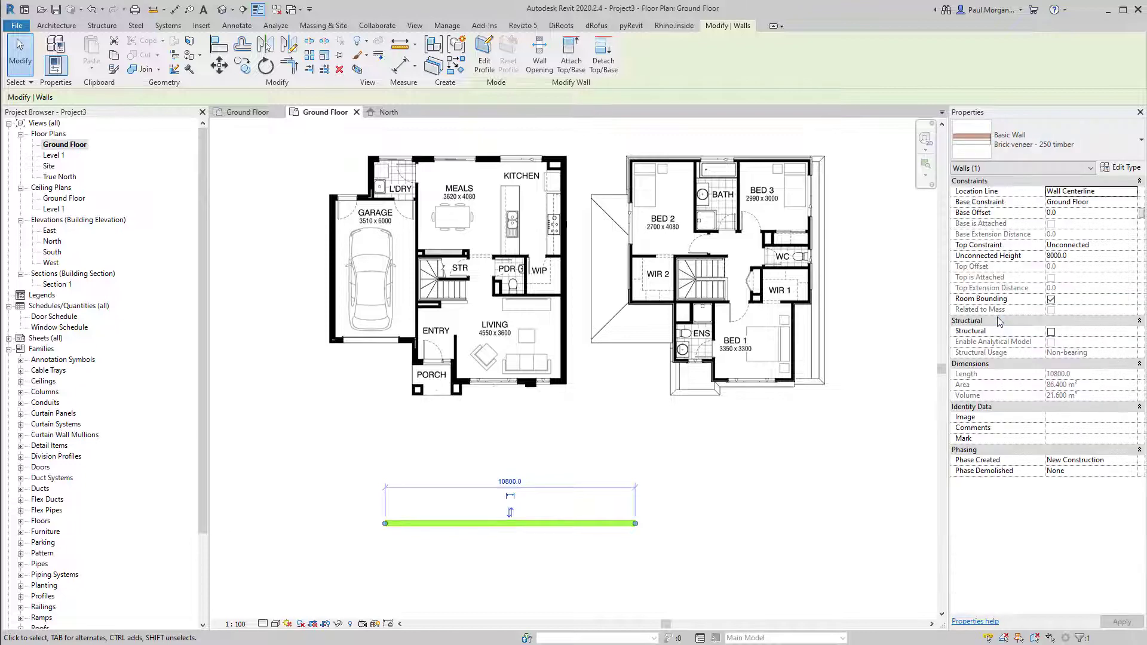
left_click(519, 550)
scroll(538, 526, "up", 3)
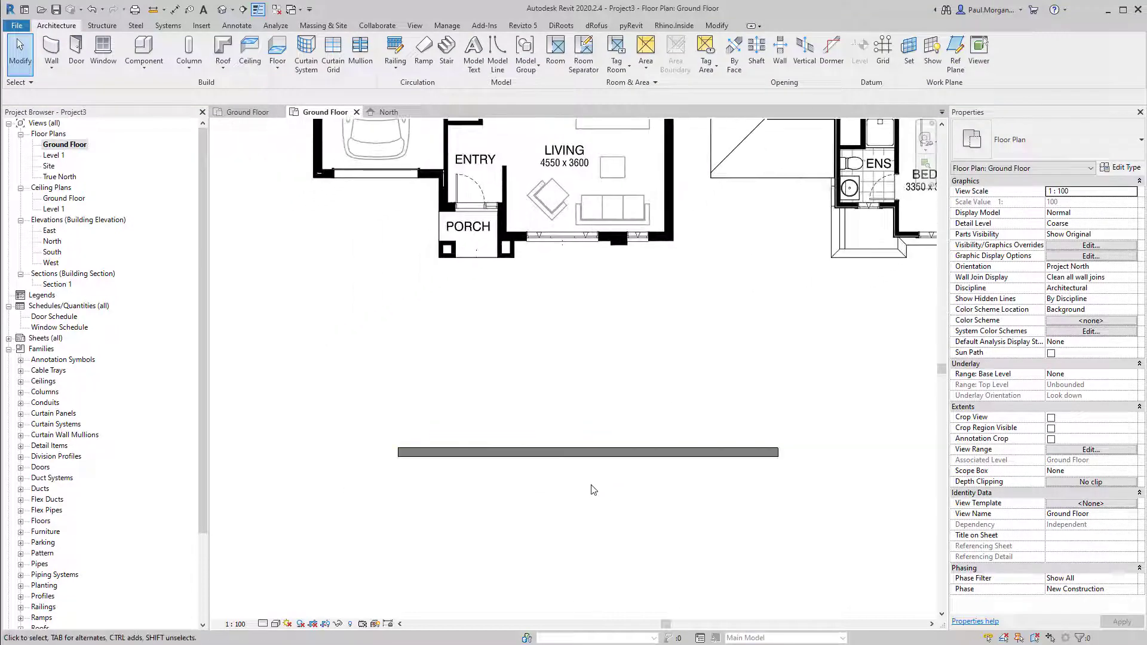
Set the Ground Floor plan's detail level to Fine
middle_click_drag(593, 490, 511, 542)
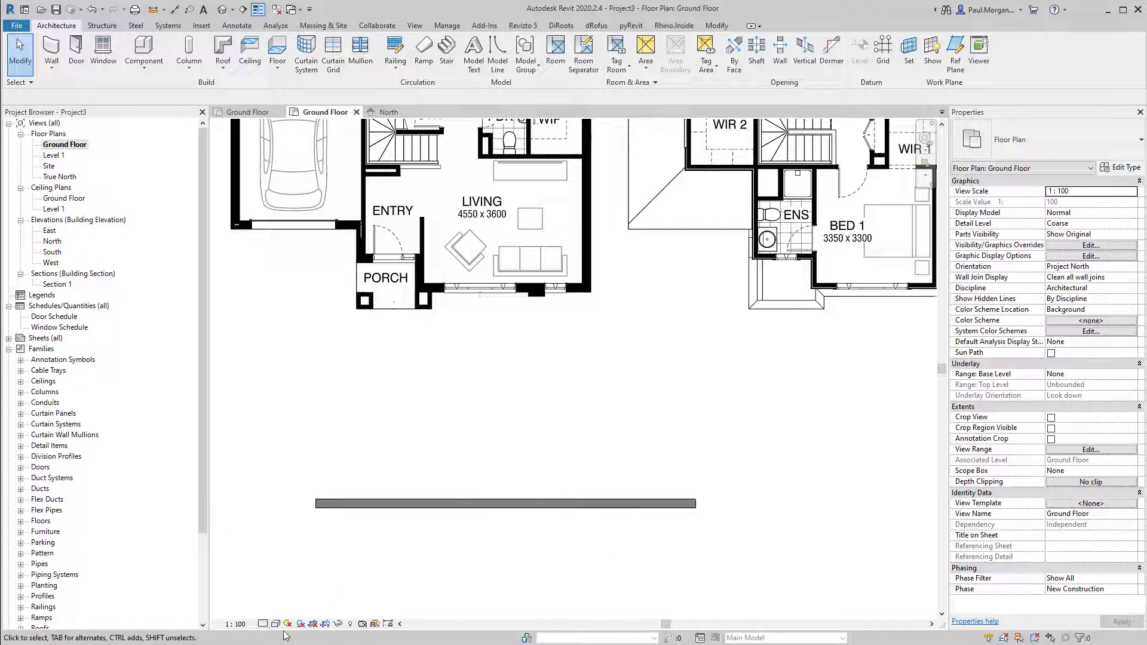
left_click(264, 624)
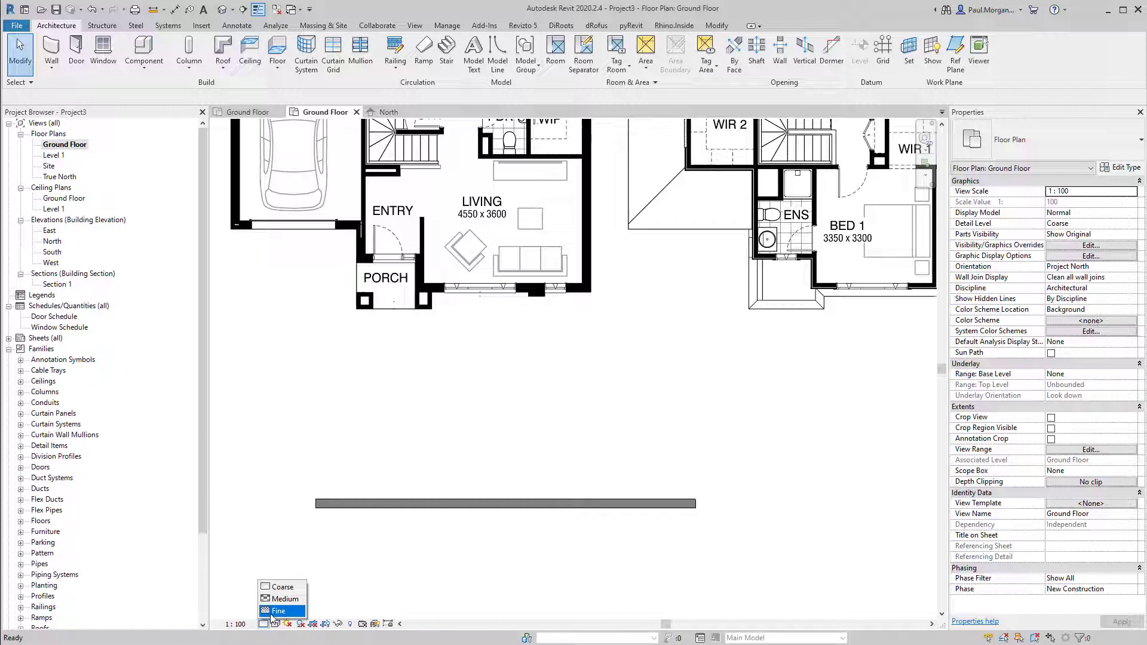
left_click(276, 611)
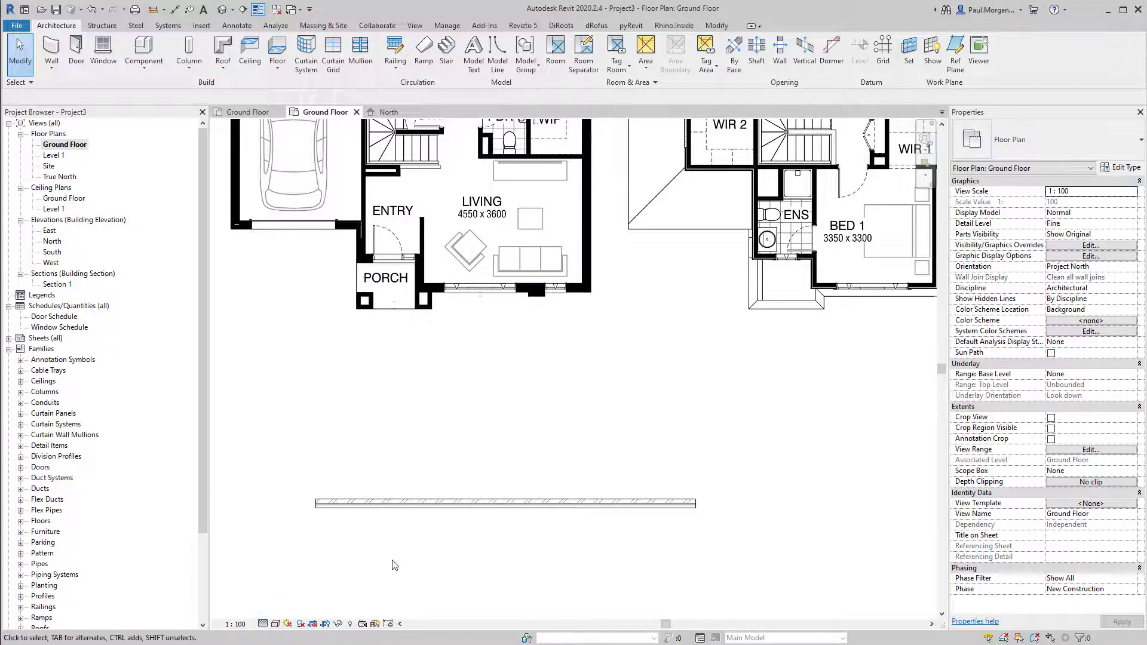
Zoom in and select the wall below the porch to inspect its hatched veneer and timber layers
scroll(389, 505, "up", 6)
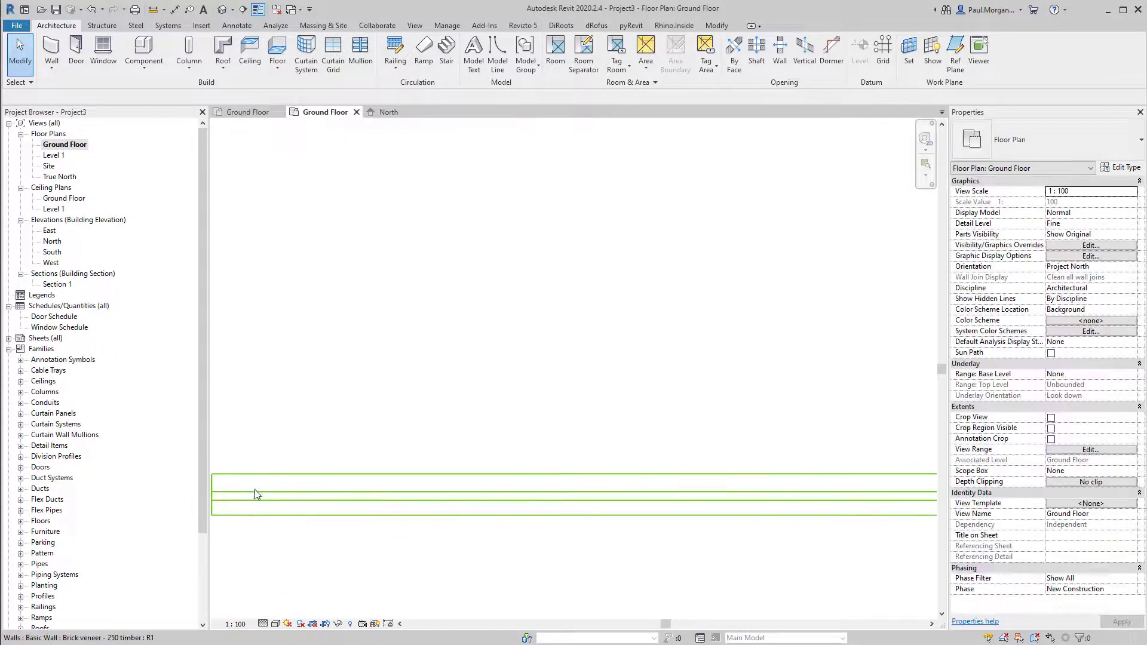
middle_click_drag(257, 494, 461, 540)
scroll(454, 531, "down", 3)
scroll(439, 518, "up", 5)
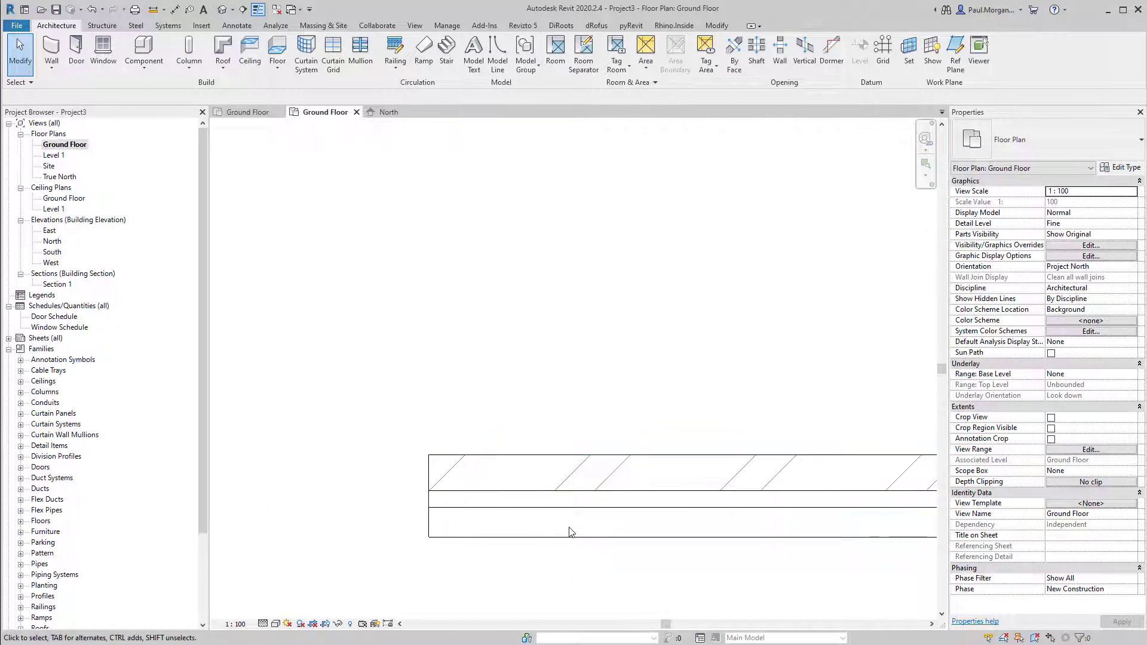
scroll(570, 530, "down", 6)
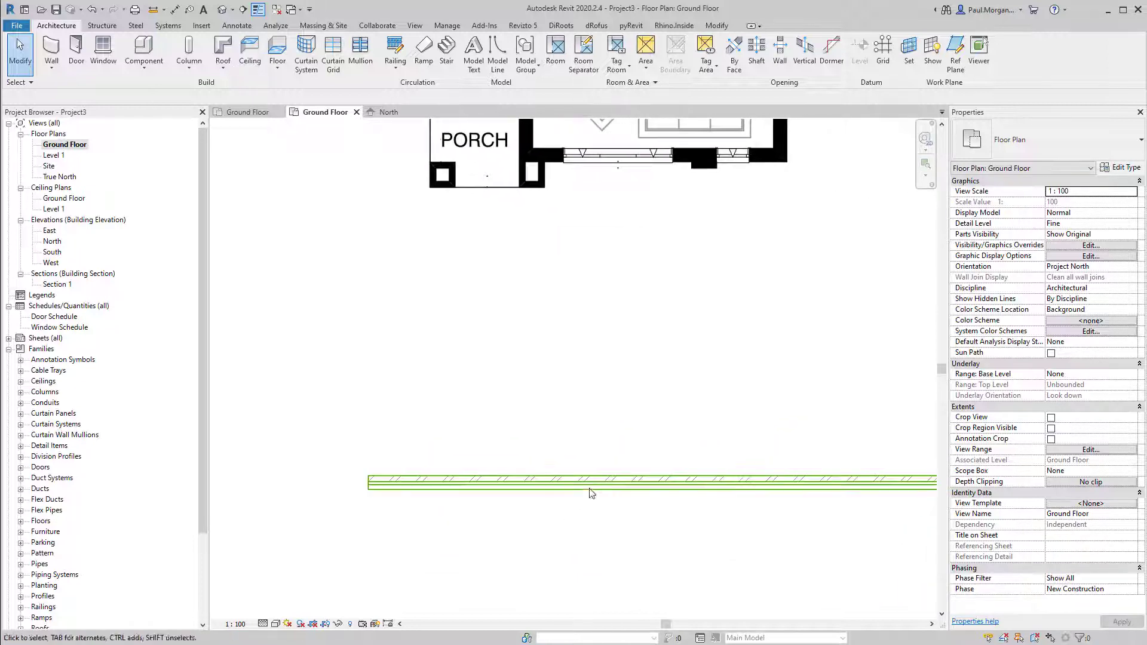
left_click(591, 492)
middle_click_drag(683, 502, 589, 494)
left_click(589, 514)
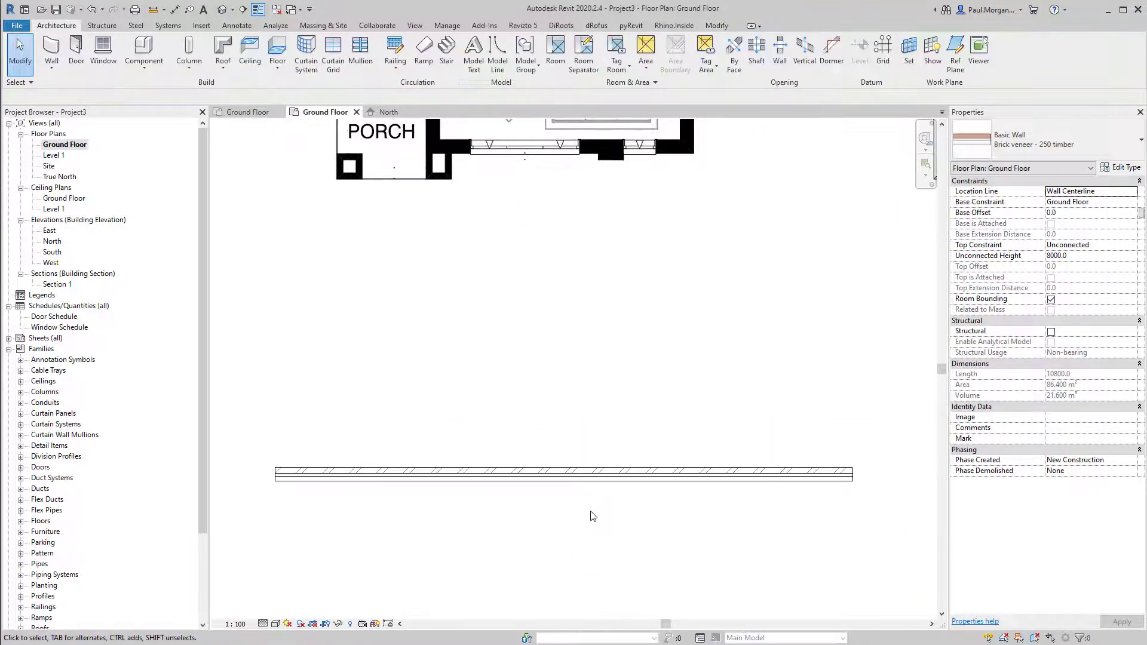
left_click(652, 487)
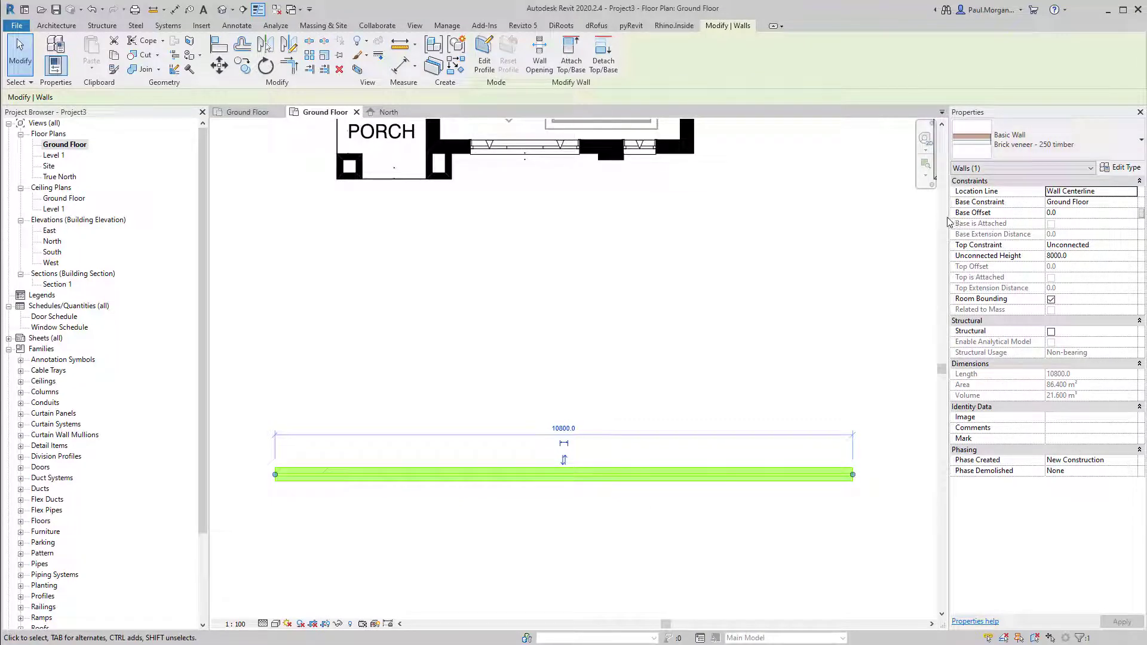
left_click_drag(949, 222, 938, 223)
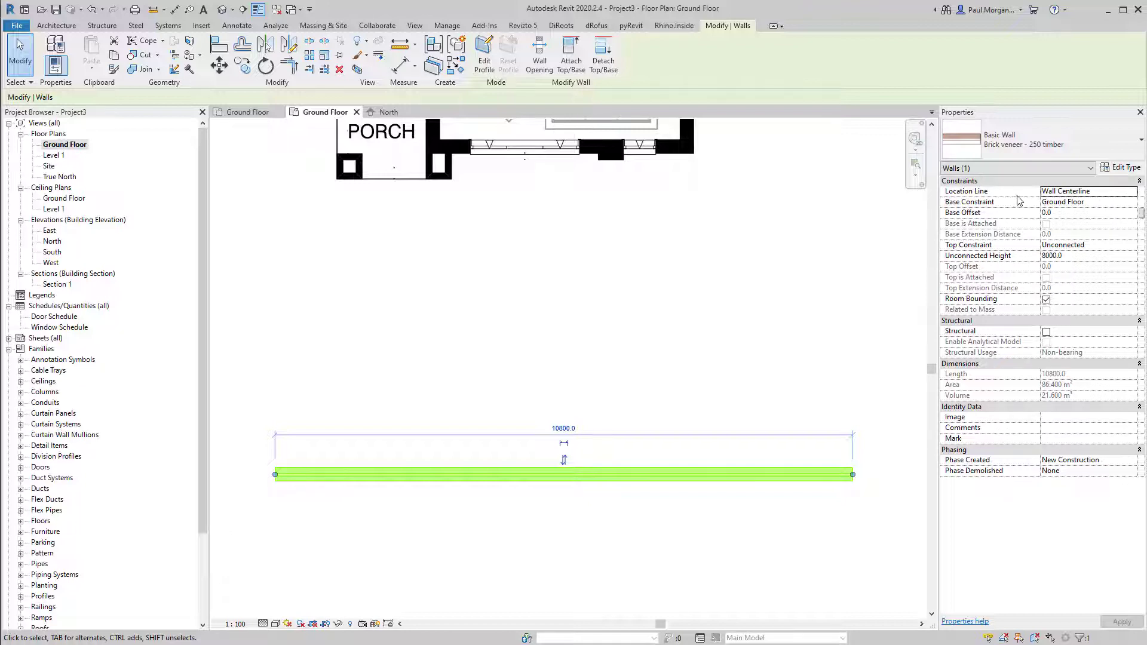
left_click(765, 515)
middle_click_drag(762, 514, 736, 502)
left_click(725, 466)
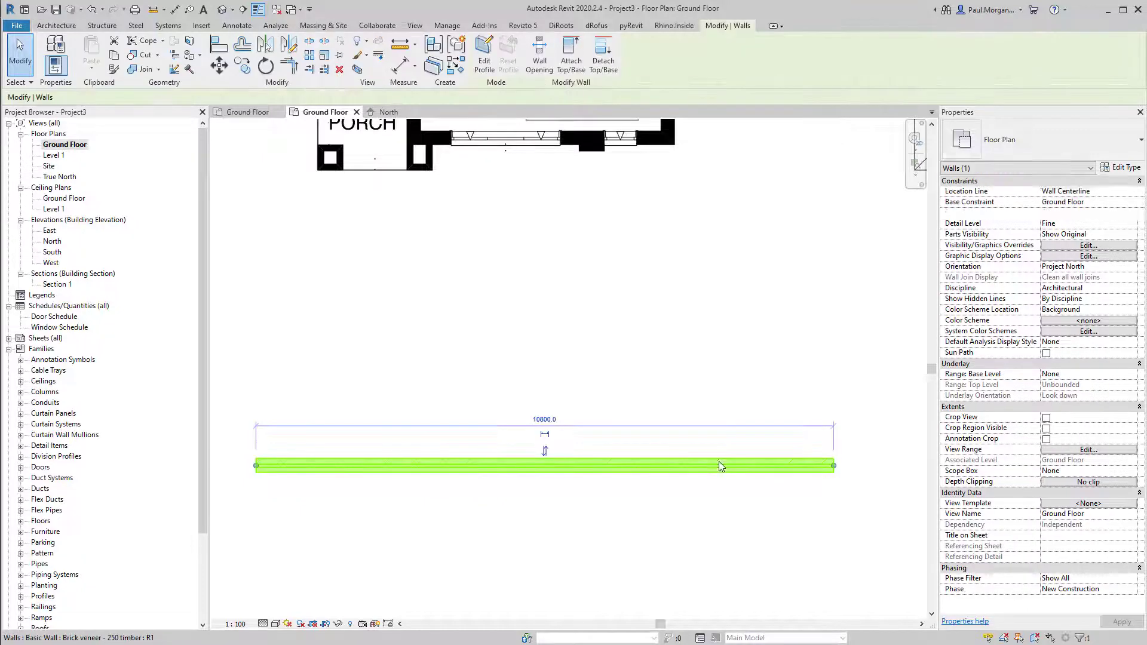
left_click(699, 504)
left_click(672, 471)
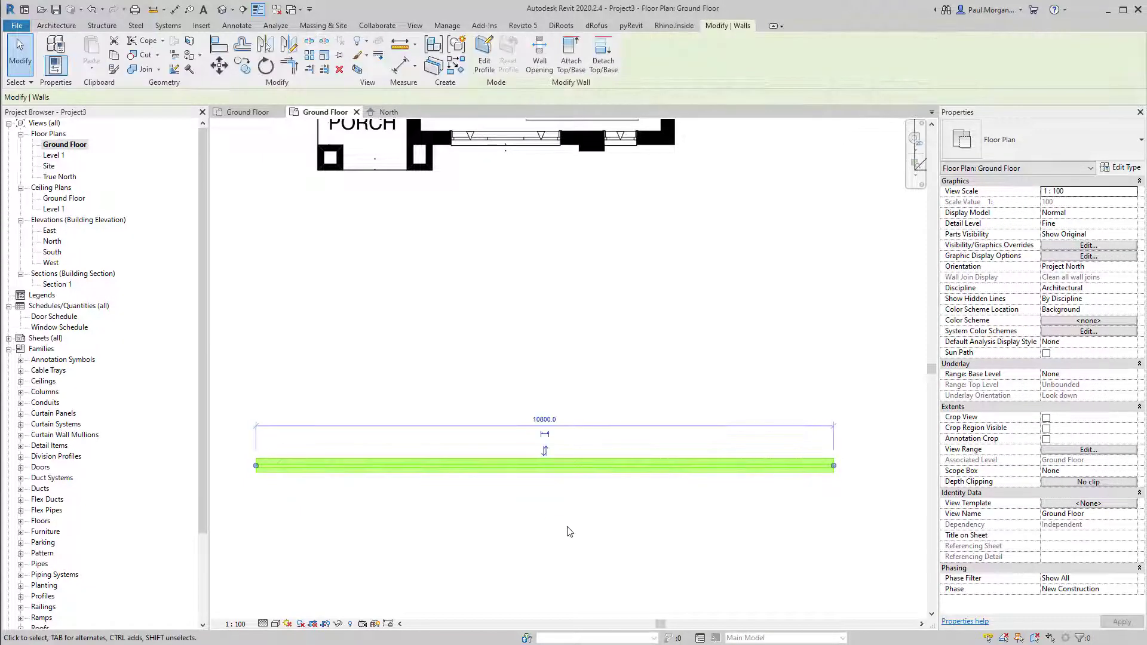
middle_click_drag(566, 528, 610, 517)
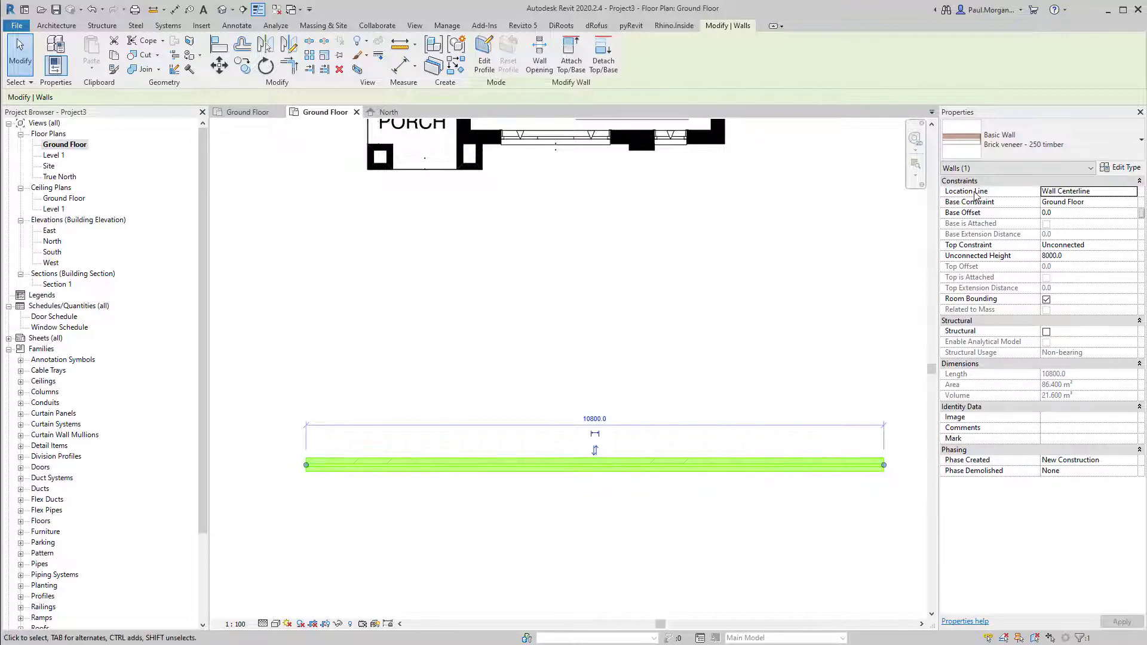
left_click(620, 325)
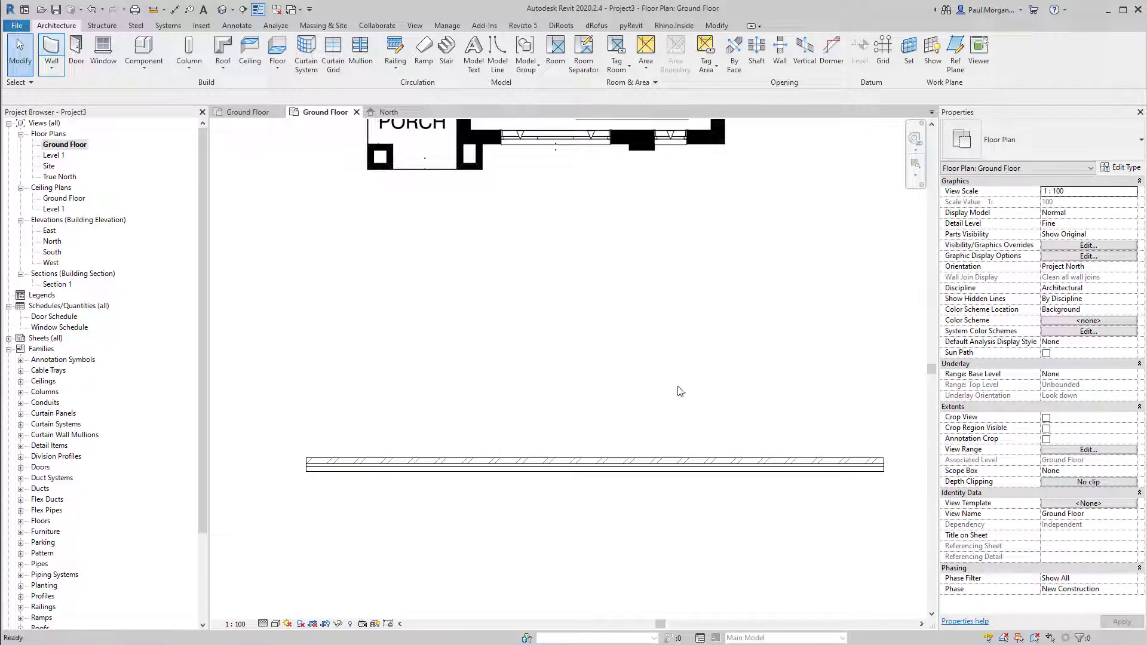
Draw a 2960.0-long Double brick - 270 wall above the first, located by Finish Face: Exterior
key("w")
key("a")
left_click(561, 394)
scroll(585, 409, "up", 2)
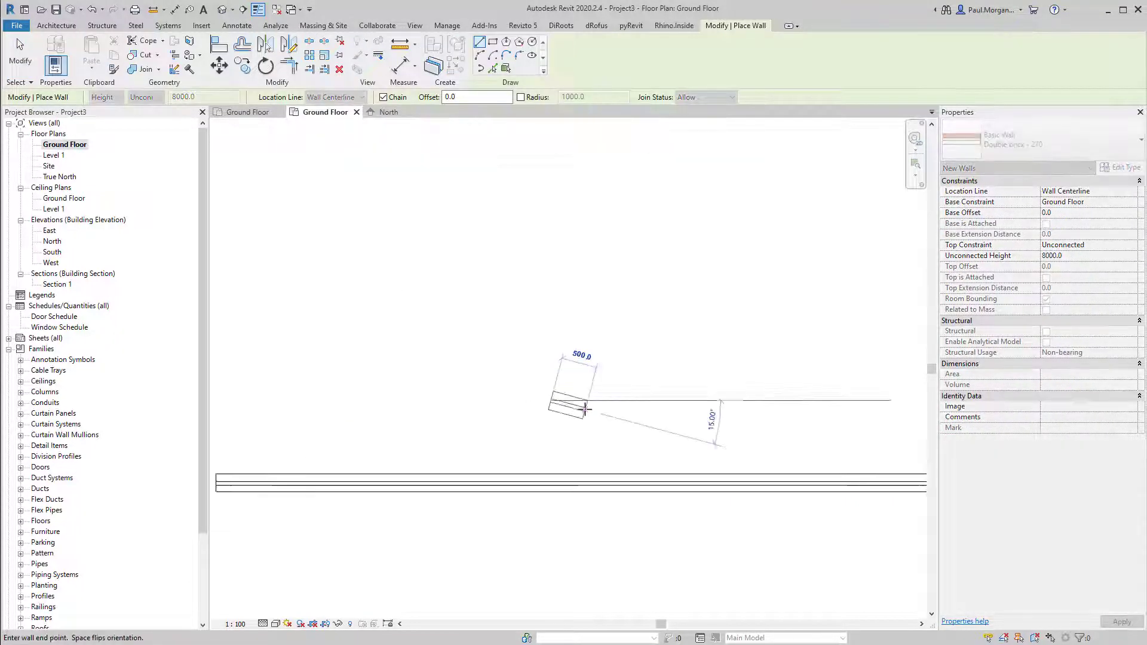
scroll(585, 409, "up", 1)
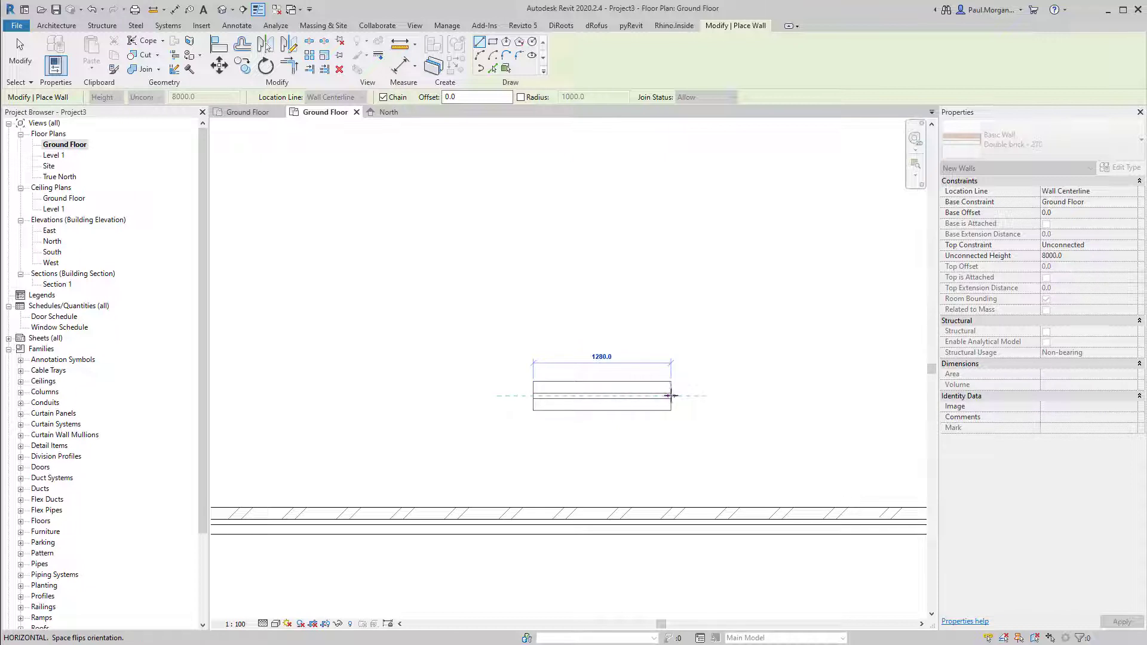
key("Escape")
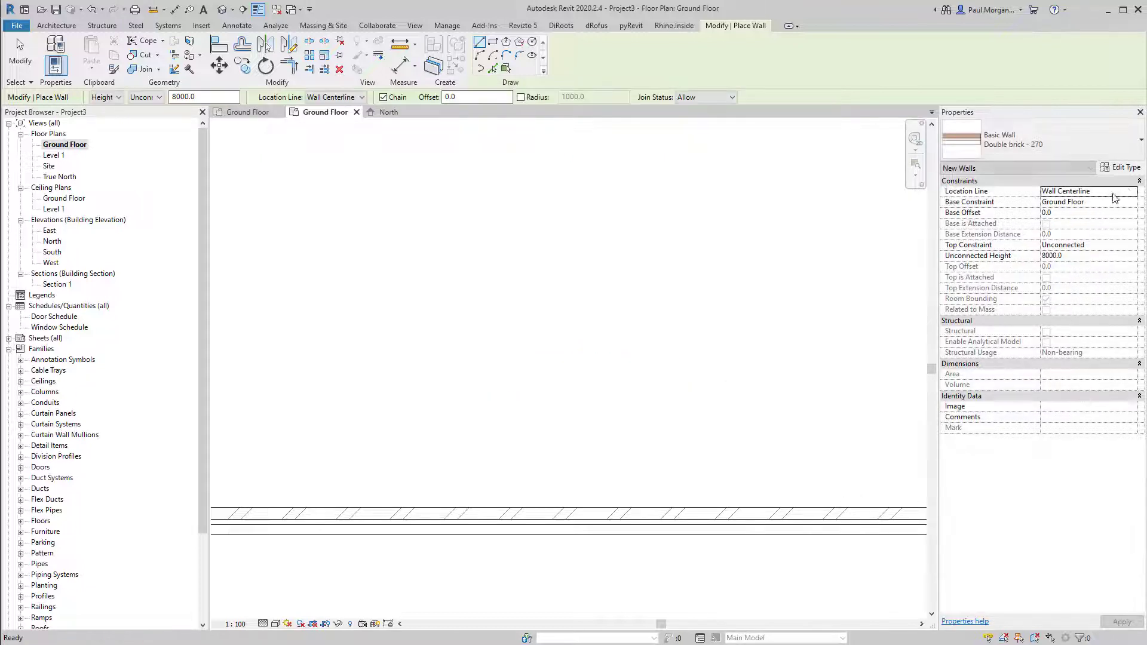
left_click(1132, 192)
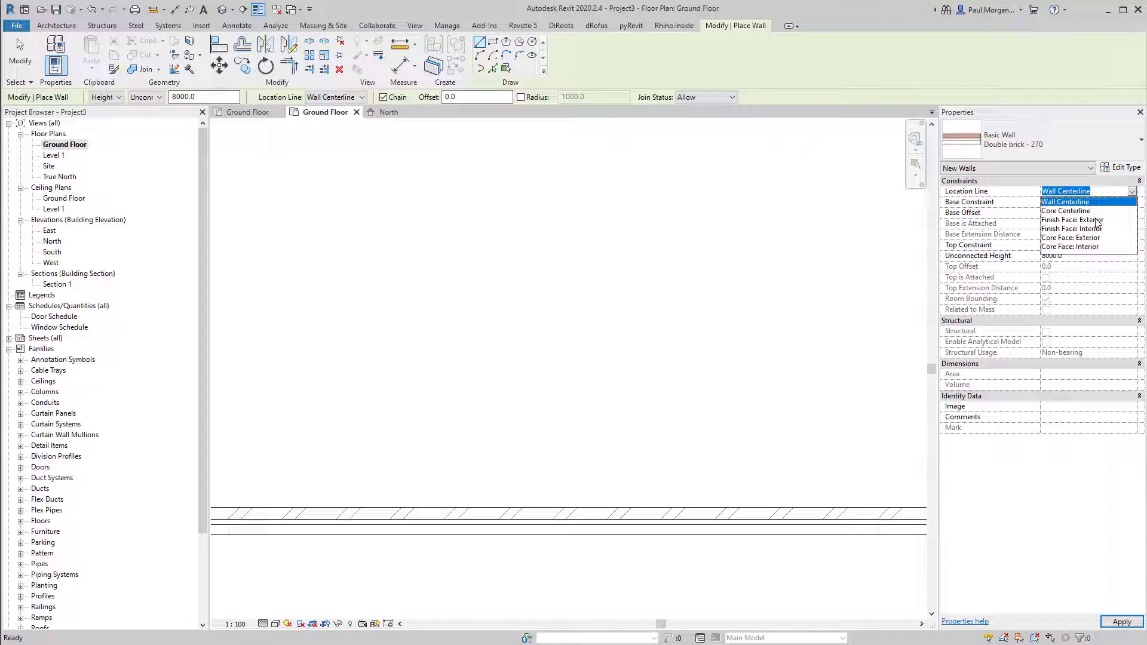
left_click(1075, 220)
left_click(318, 319)
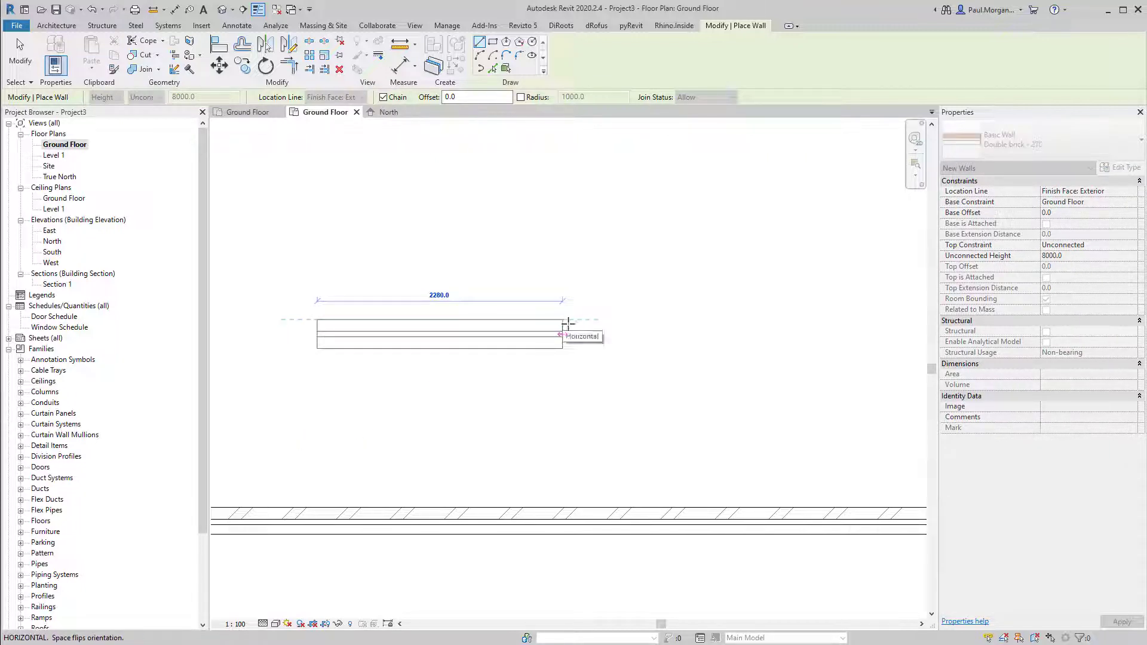
left_click(636, 321)
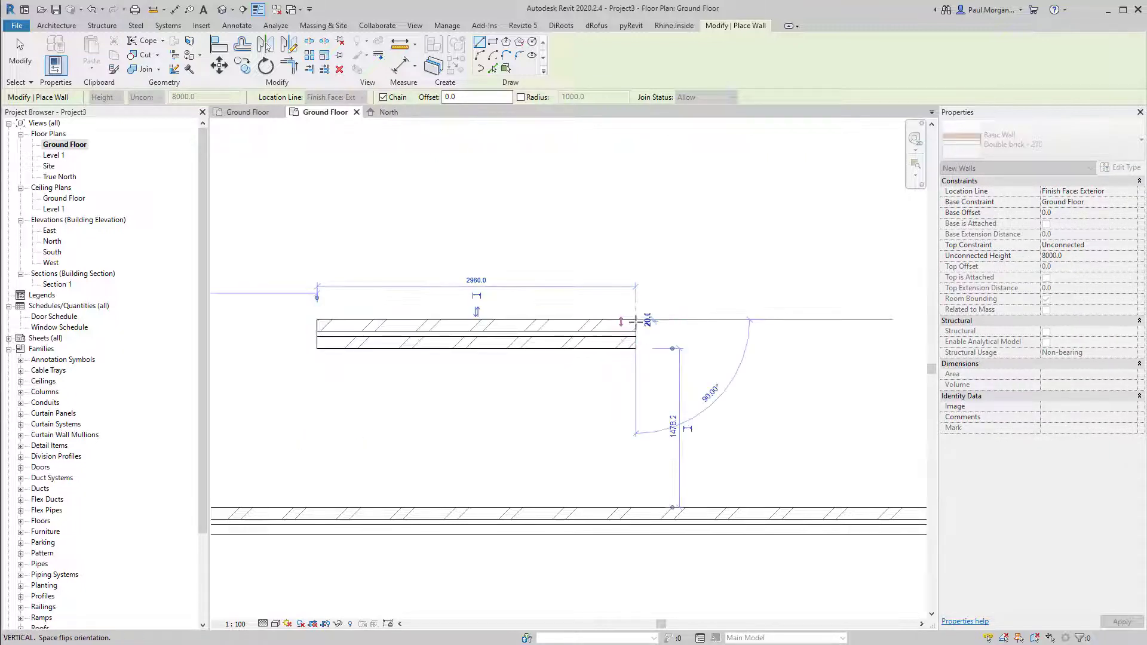
key("Escape")
key("Escape")
left_click(622, 327)
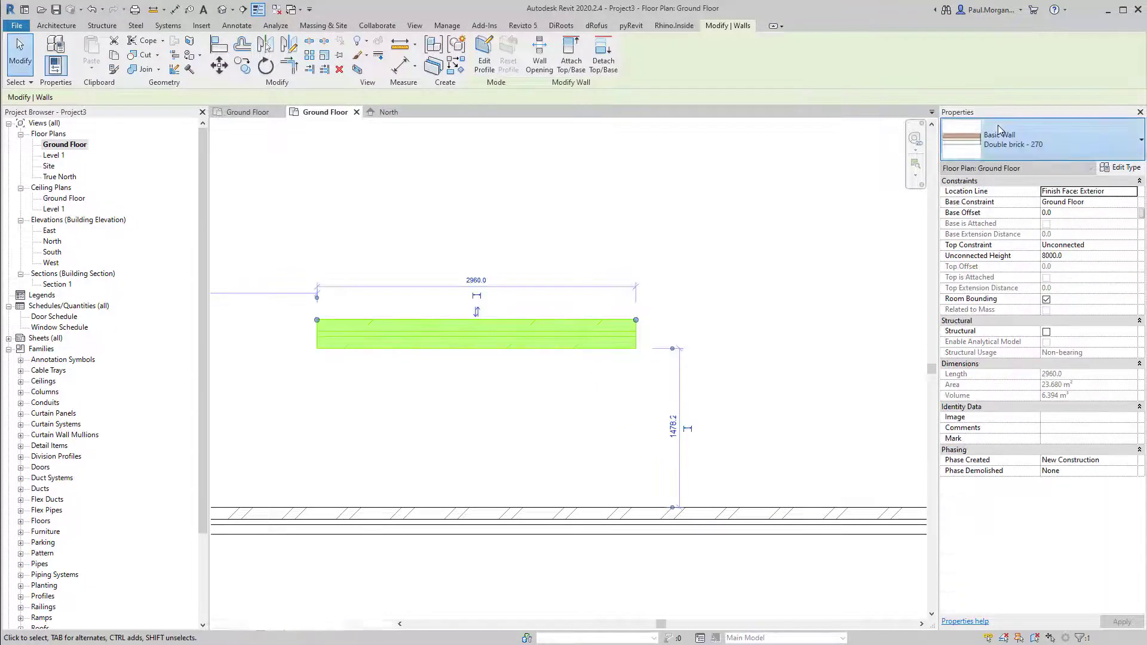
Switch the selected wall to Brick veneer - 250 timber, then deselect it
left_click(1043, 140)
left_click(1006, 315)
left_click(602, 405)
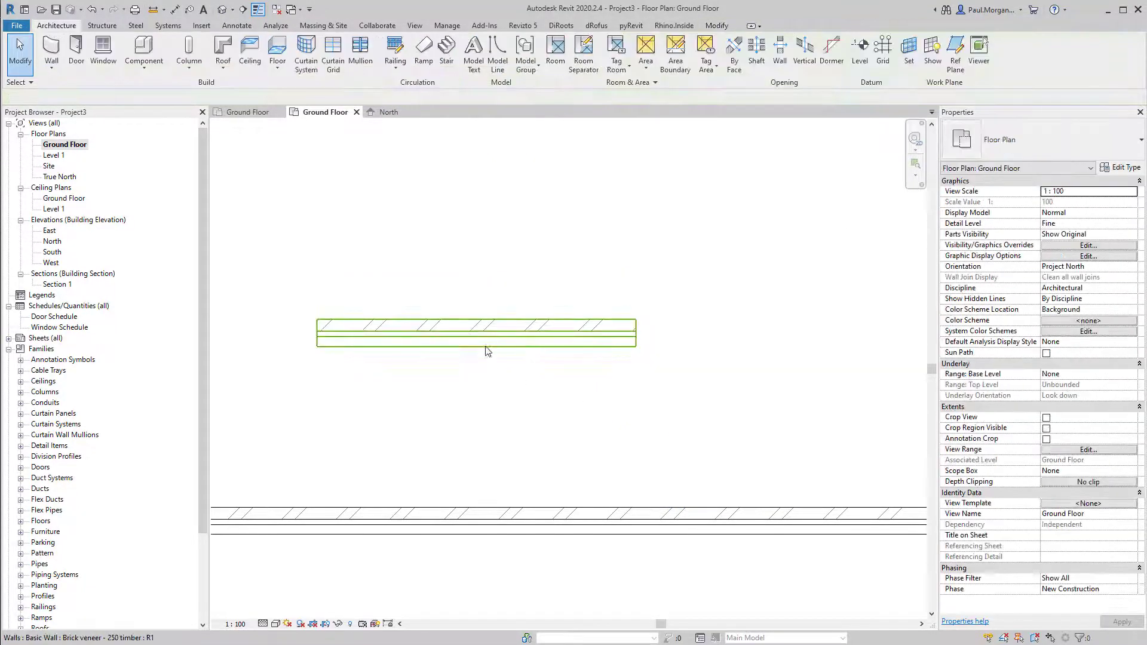
scroll(356, 341, "up", 2)
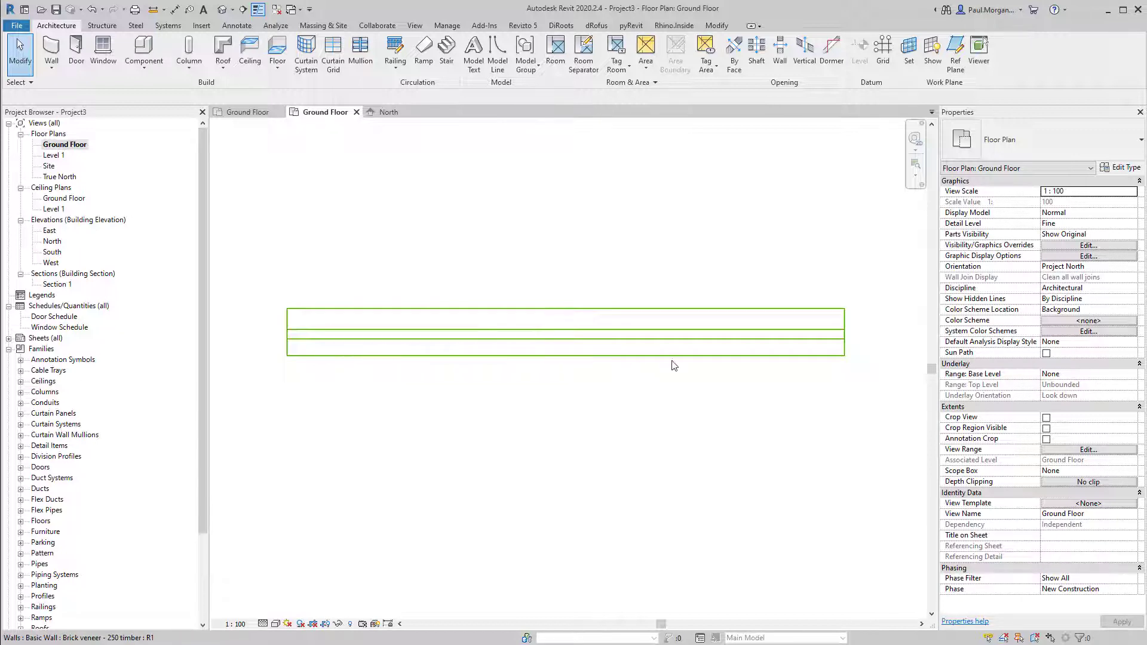
scroll(658, 326, "down", 3)
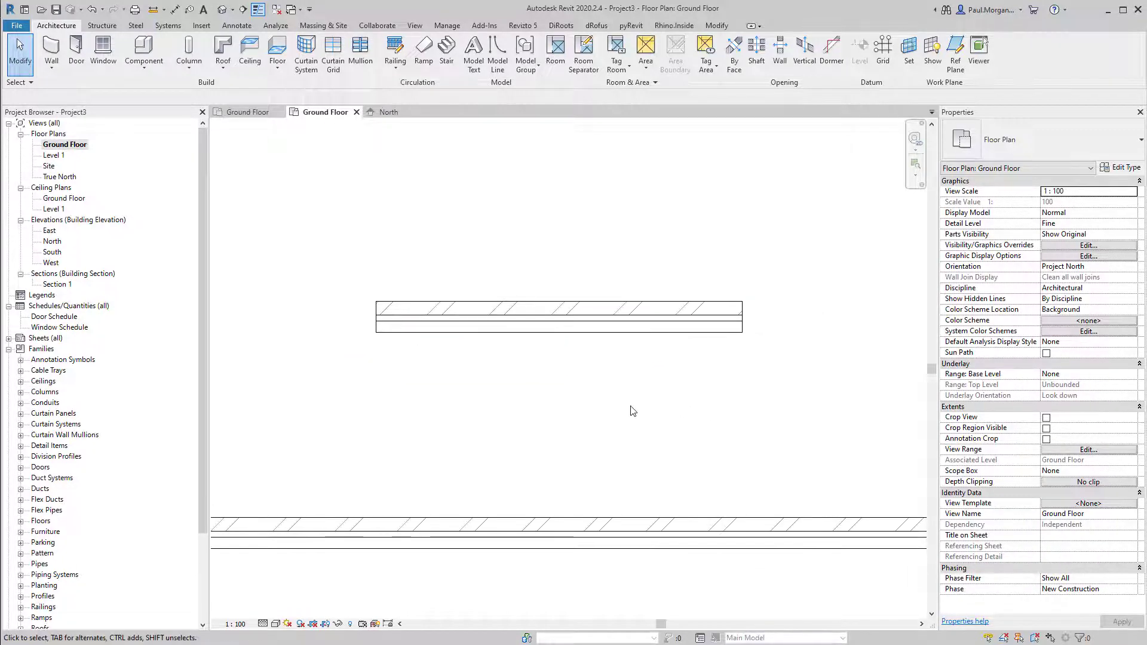
Draw a 2380-long Brick veneer - 250 timber wall below the first, located by Finish Face: Interior
key("w")
key("a")
left_click(1043, 139)
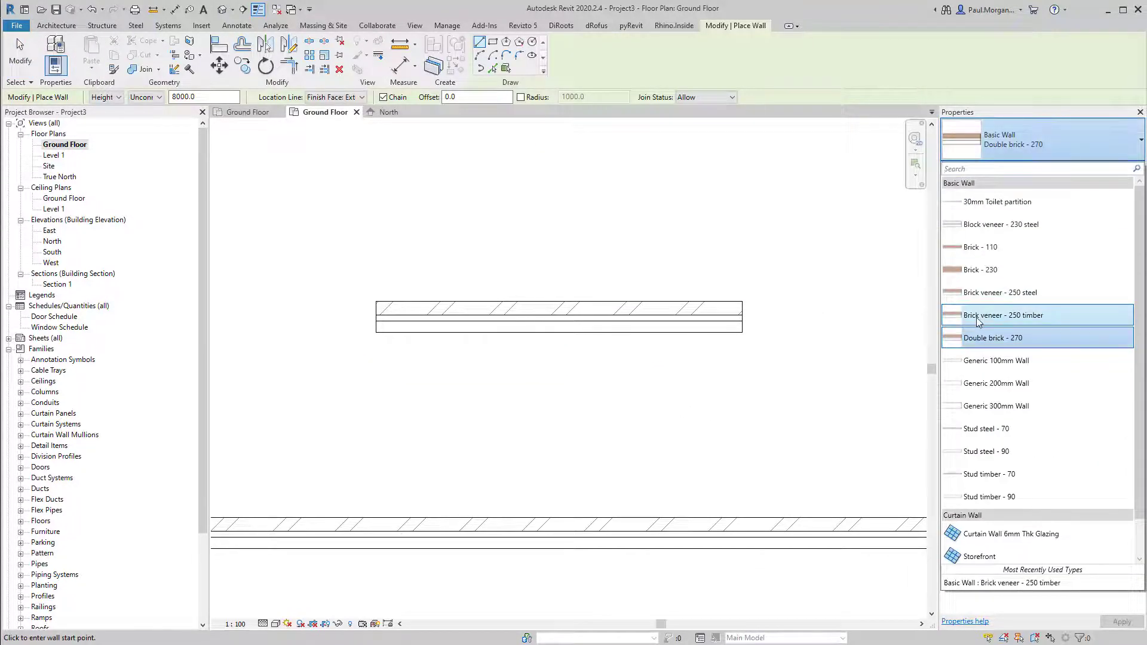
left_click(979, 321)
left_click(1124, 191)
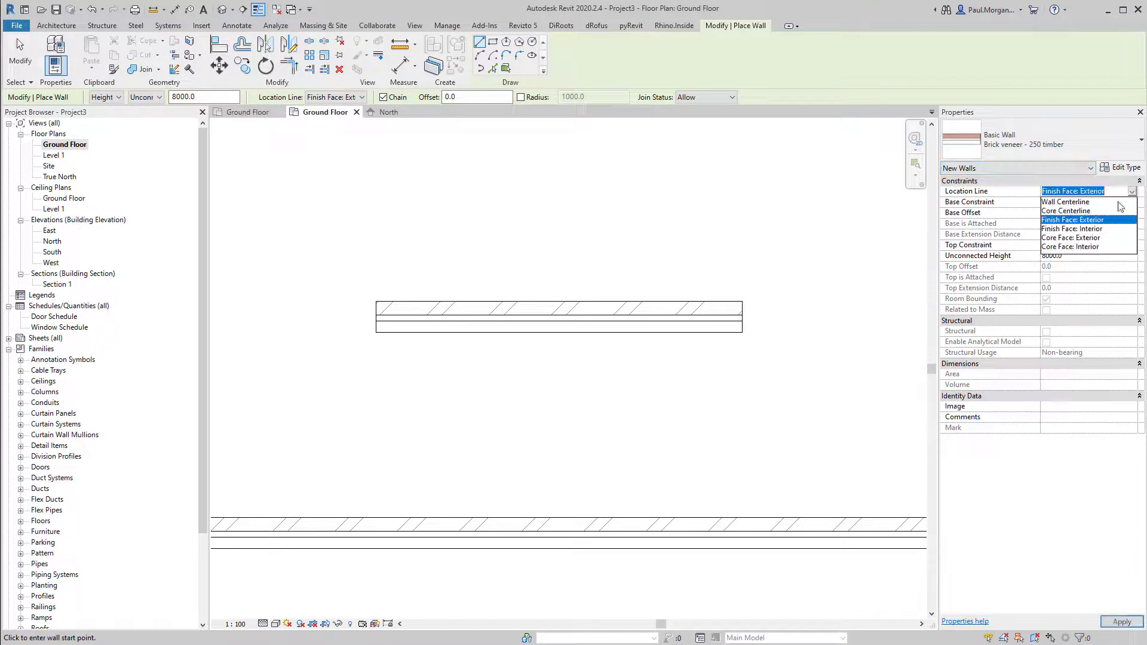
left_click(1073, 229)
left_click(410, 438)
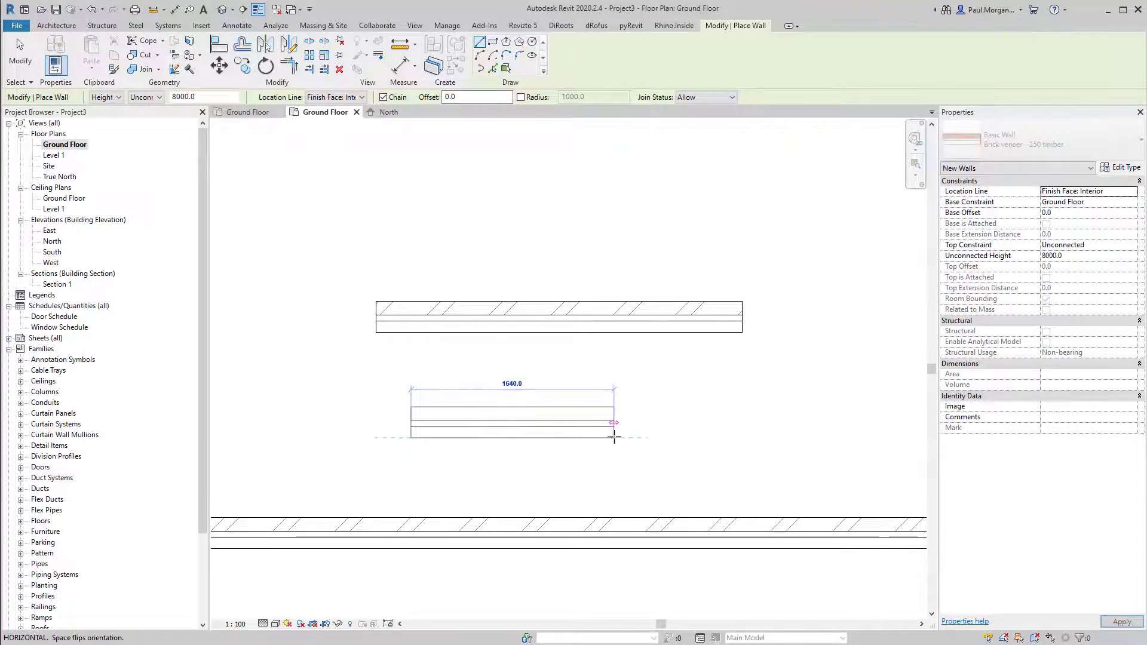
left_click(705, 438)
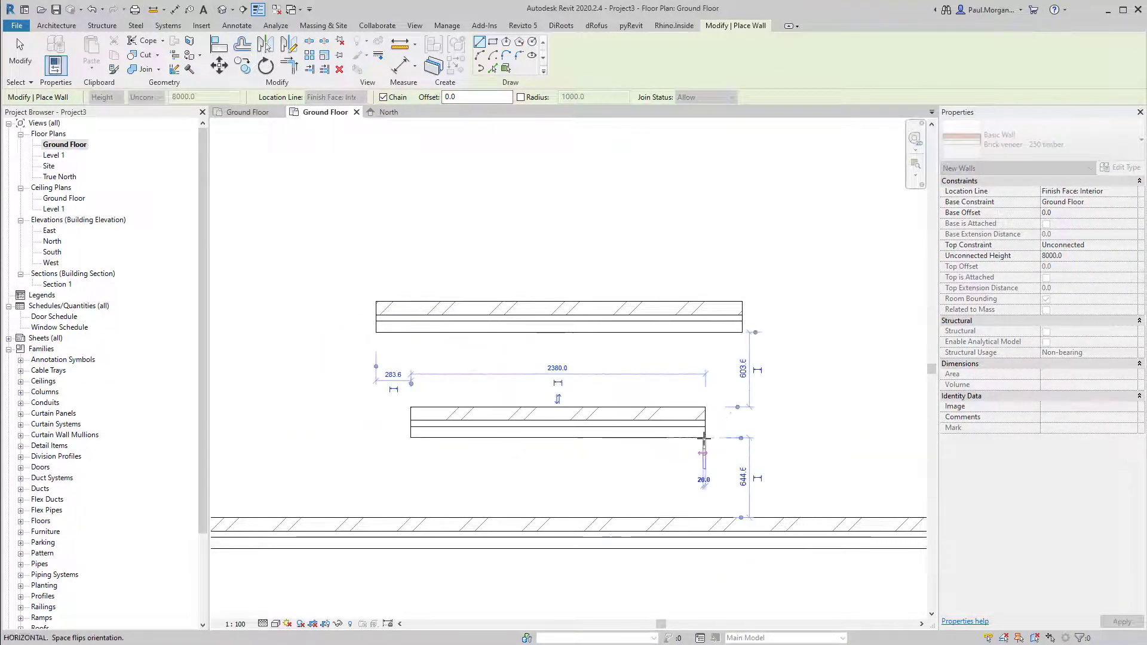
key("Escape")
key("Escape")
Pan the plan to frame both walls and check the new lower wall
scroll(768, 469, "down", 2)
middle_click_drag(768, 468, 584, 427)
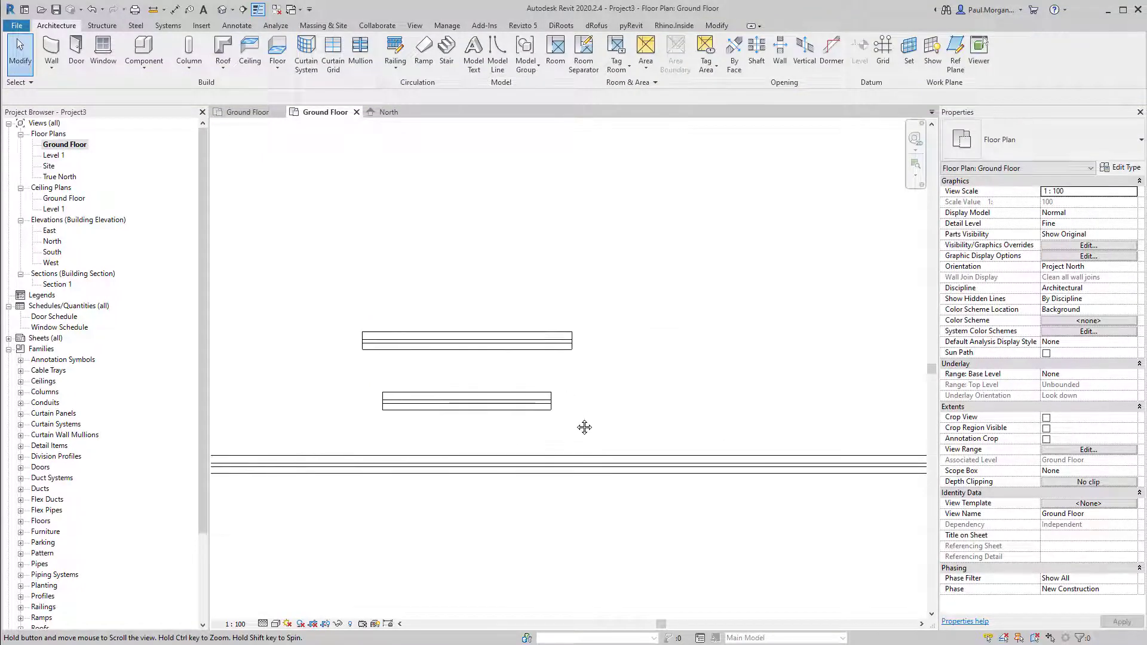
left_click(544, 401)
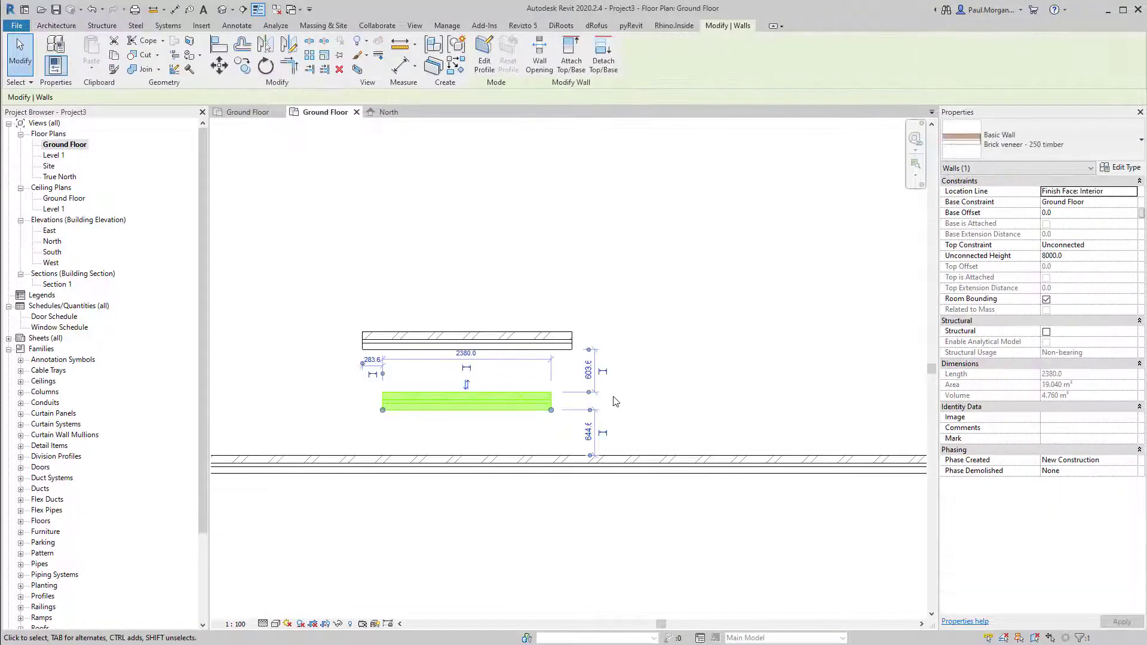
key("Escape")
scroll(463, 394, "up", 3)
middle_click_drag(479, 428, 505, 416)
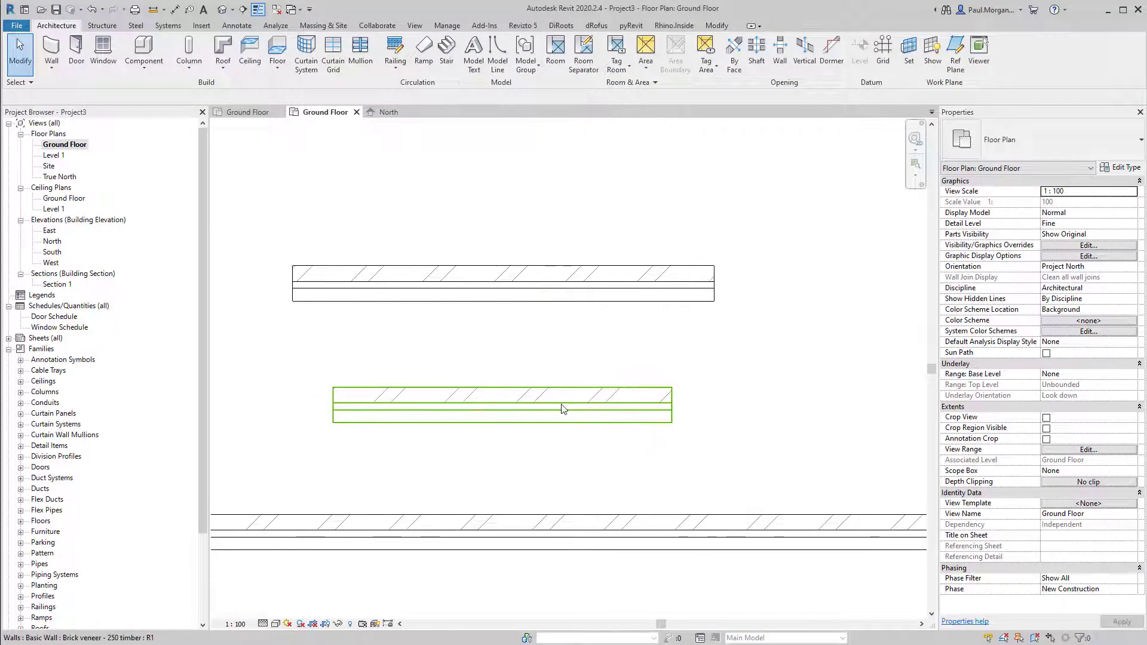
Move the lower wall right and align its bottom face with the left wall's
left_click(561, 409)
left_click_drag(478, 404, 891, 284)
key("Escape")
middle_click_drag(829, 344, 640, 440)
key("a")
key("l")
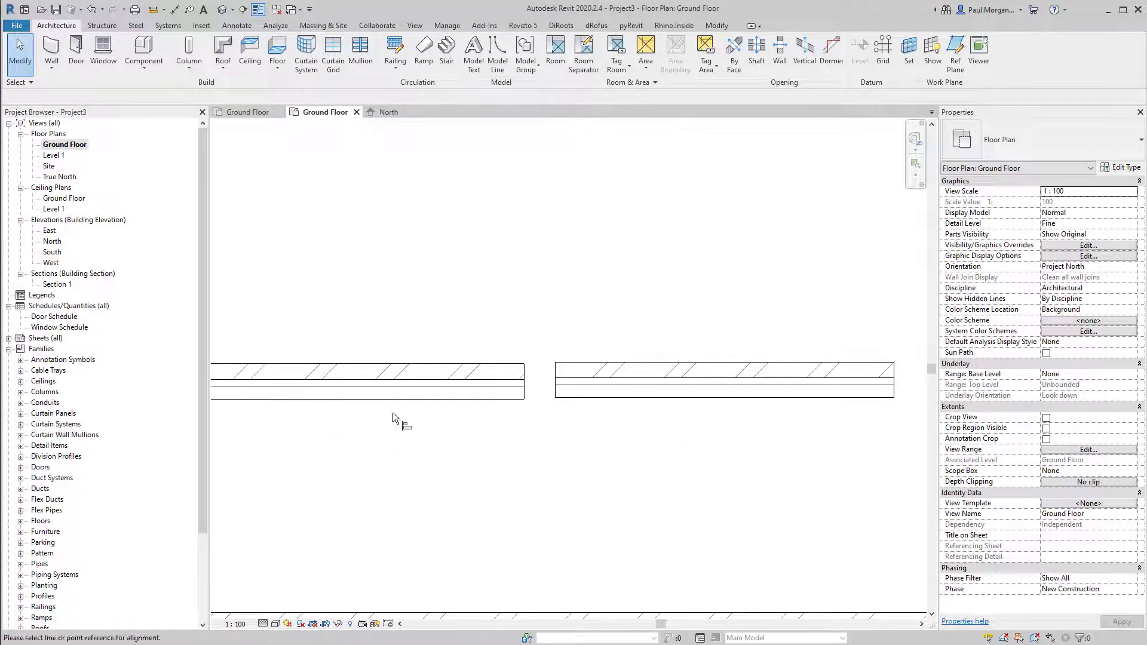
left_click(453, 399)
left_click(576, 398)
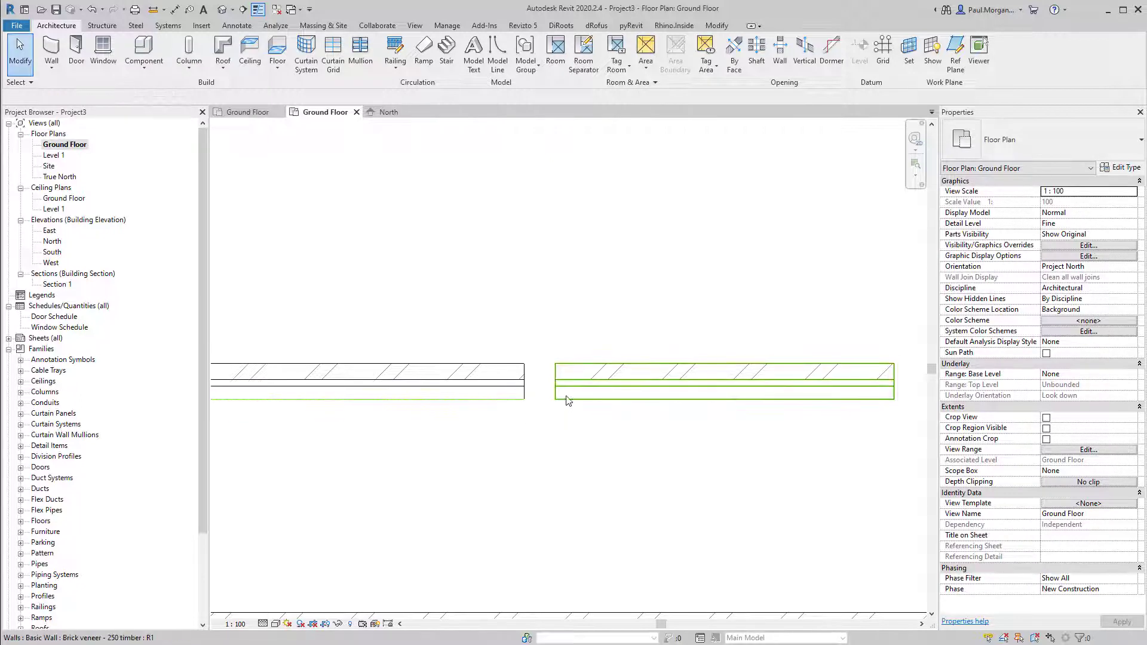
Change the right and left walls to Generic 300mm Wall
left_click(568, 399)
left_click(1052, 143)
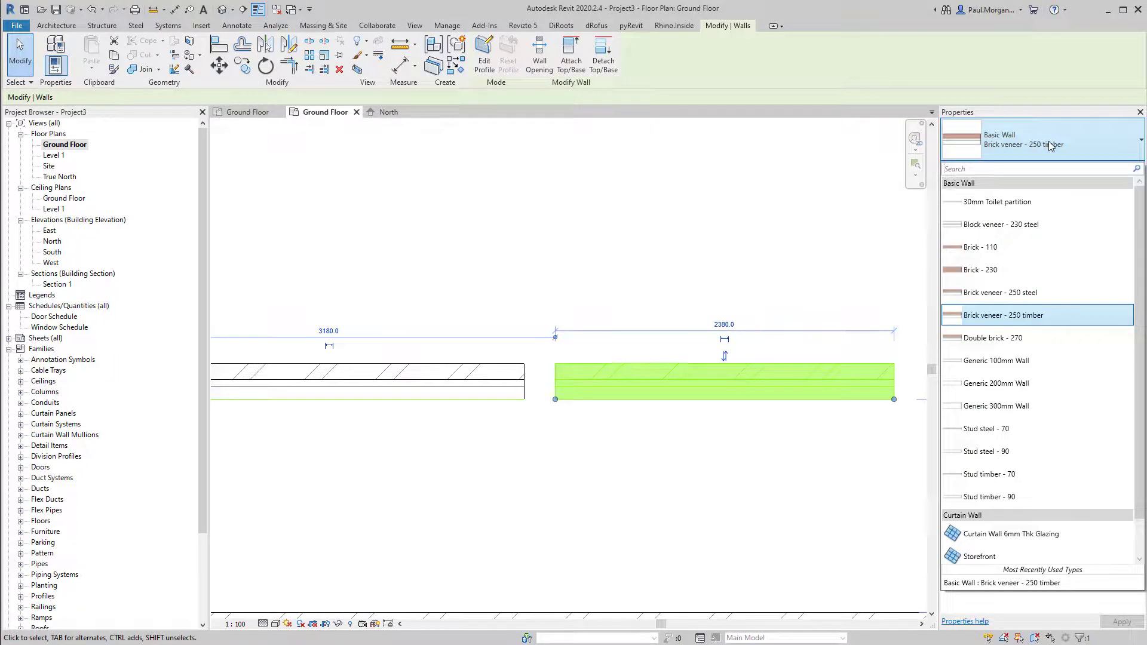
left_click(1009, 407)
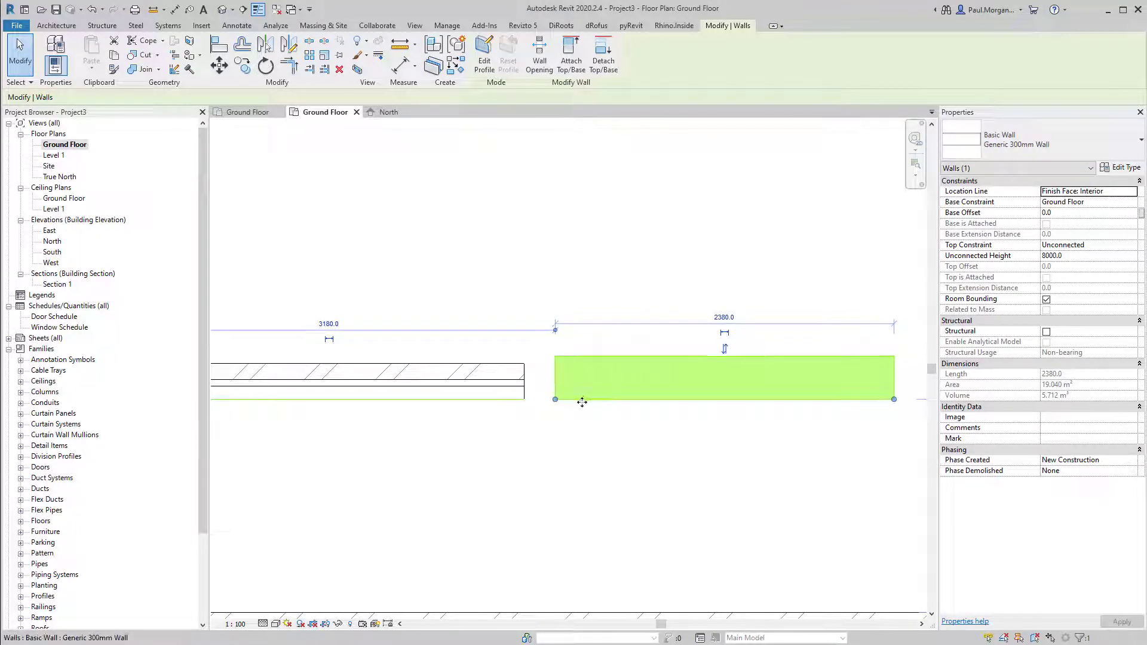
left_click(500, 385)
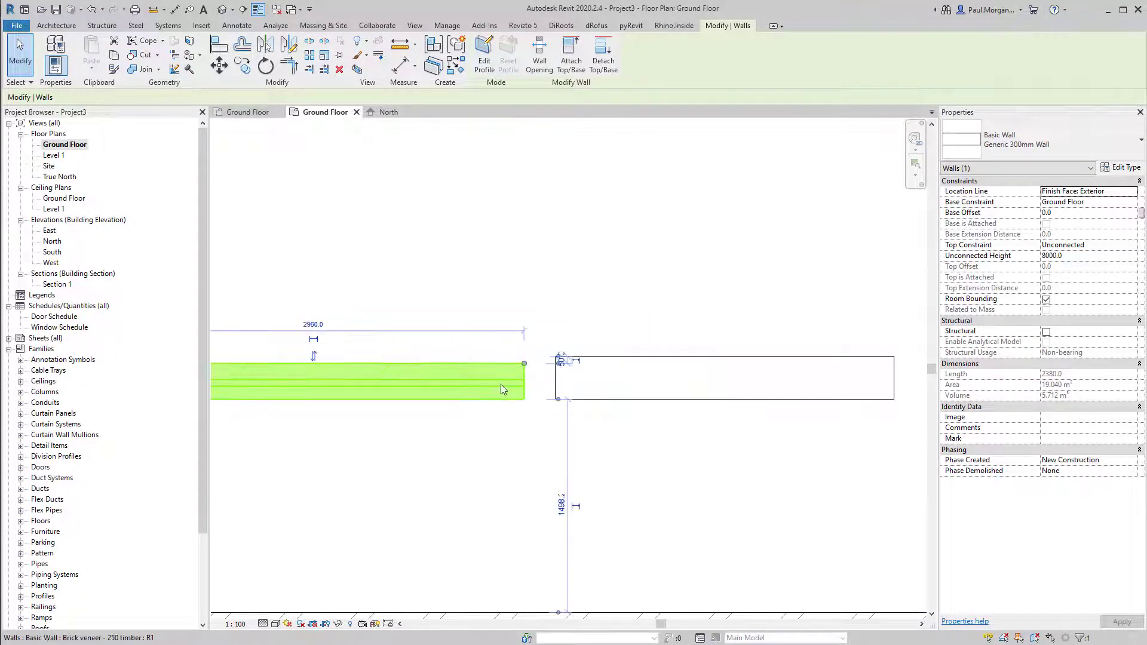
left_click(1019, 142)
left_click(1016, 407)
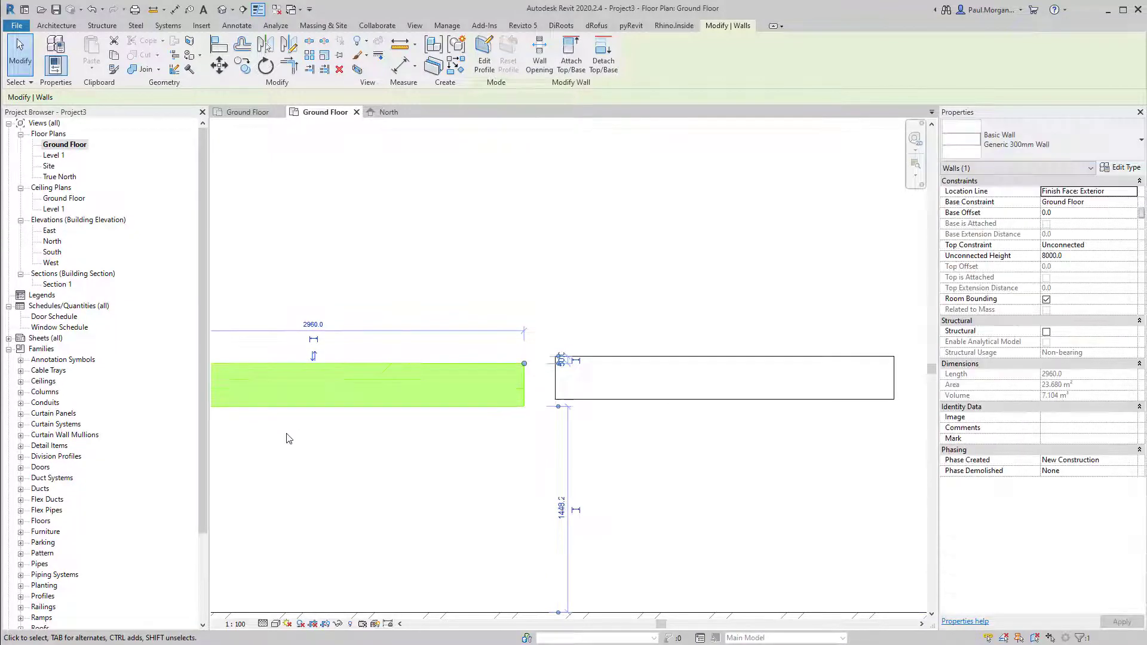
key("Escape")
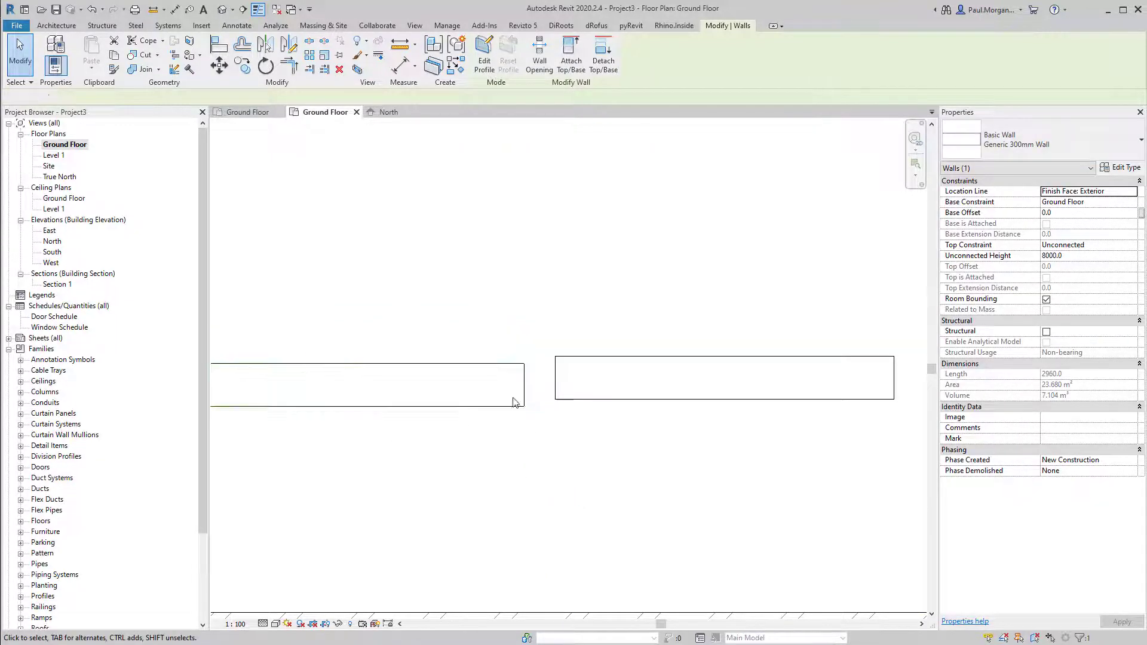
key("Escape")
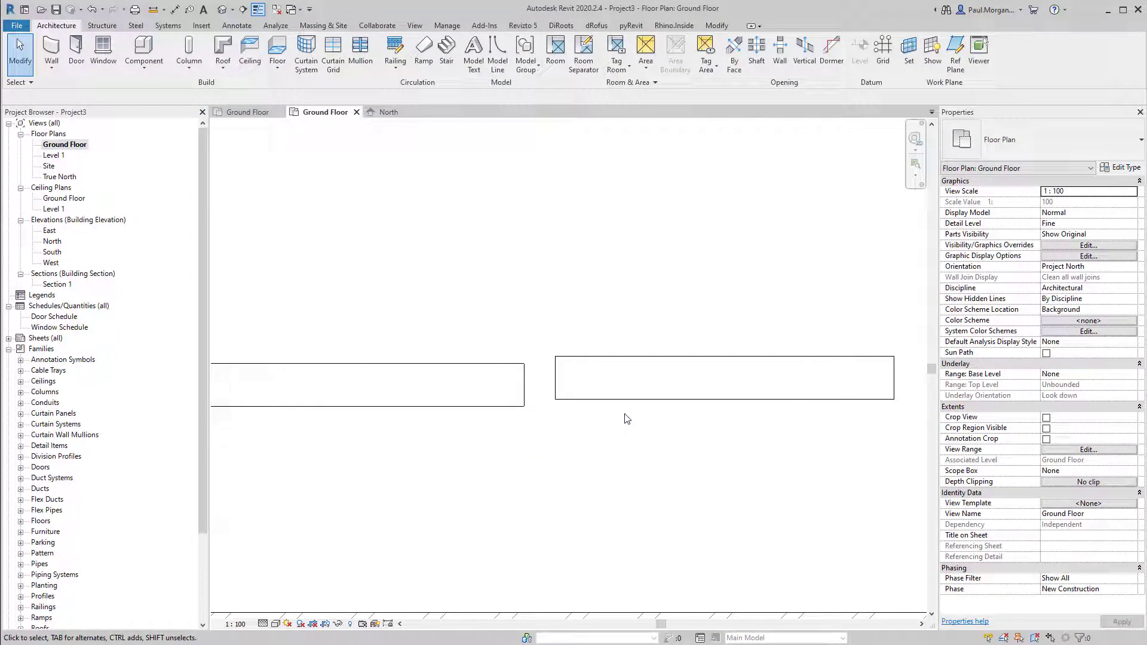
Undo the type changes and copy the right wall 2760 to the right
left_click(687, 397)
middle_click_drag(737, 418, 636, 433)
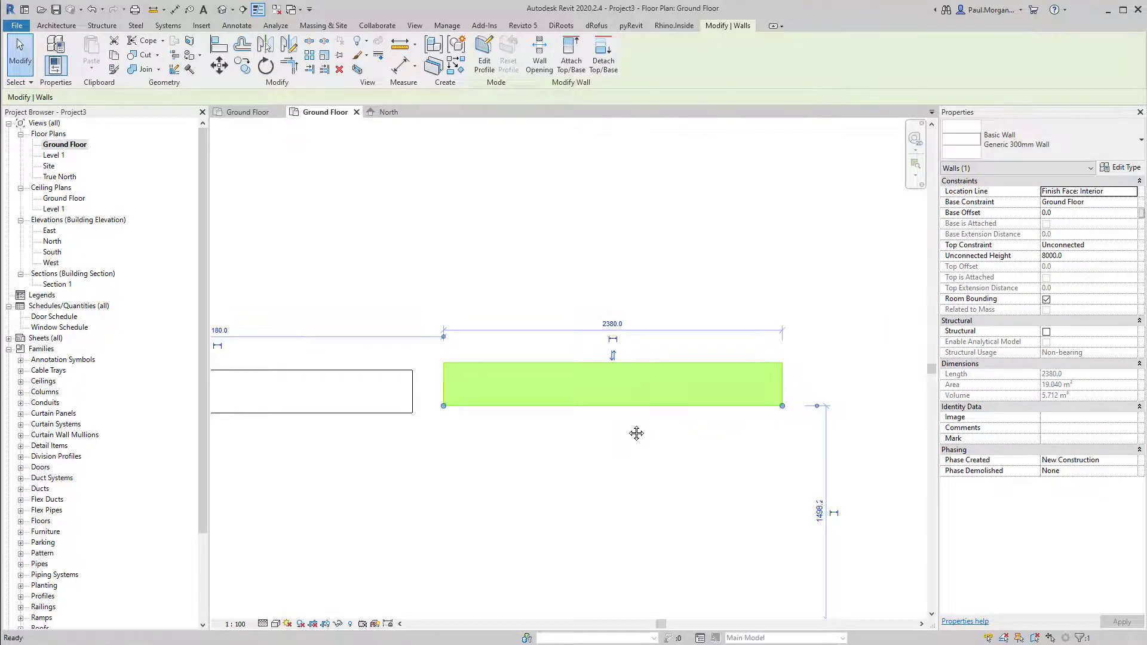
key("ctrl+z")
left_click(585, 408)
key("c")
key("o")
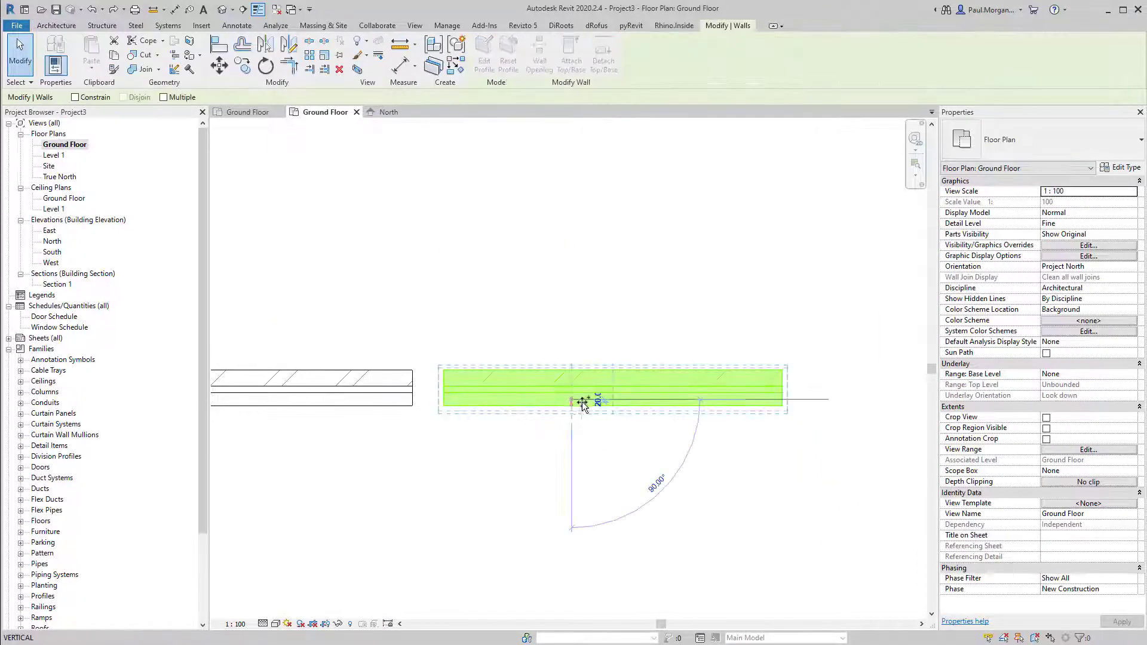
left_click(582, 401)
left_click(872, 404)
key("Escape")
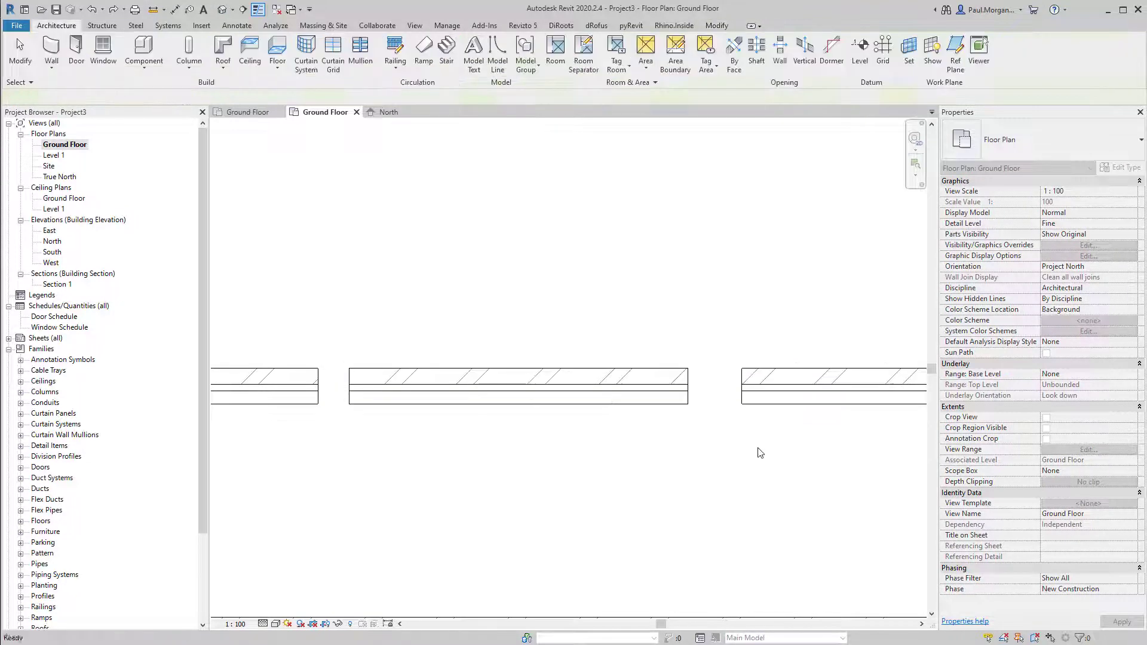
Set the copied wall's Location Line to the wall centreline
left_click(773, 388)
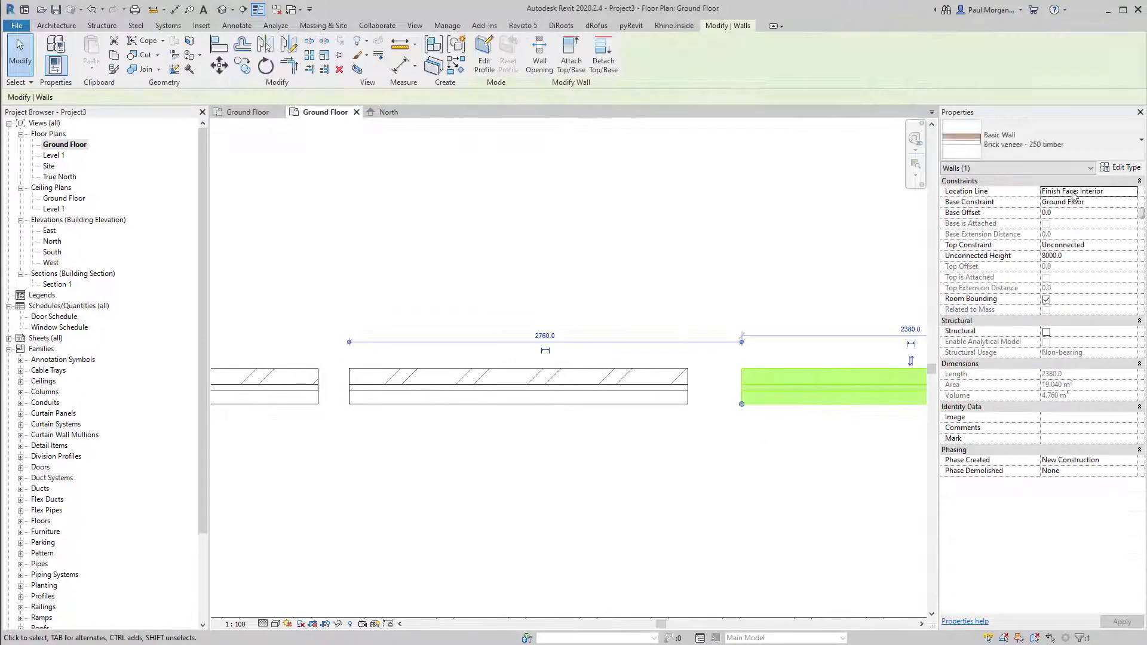
left_click(1131, 197)
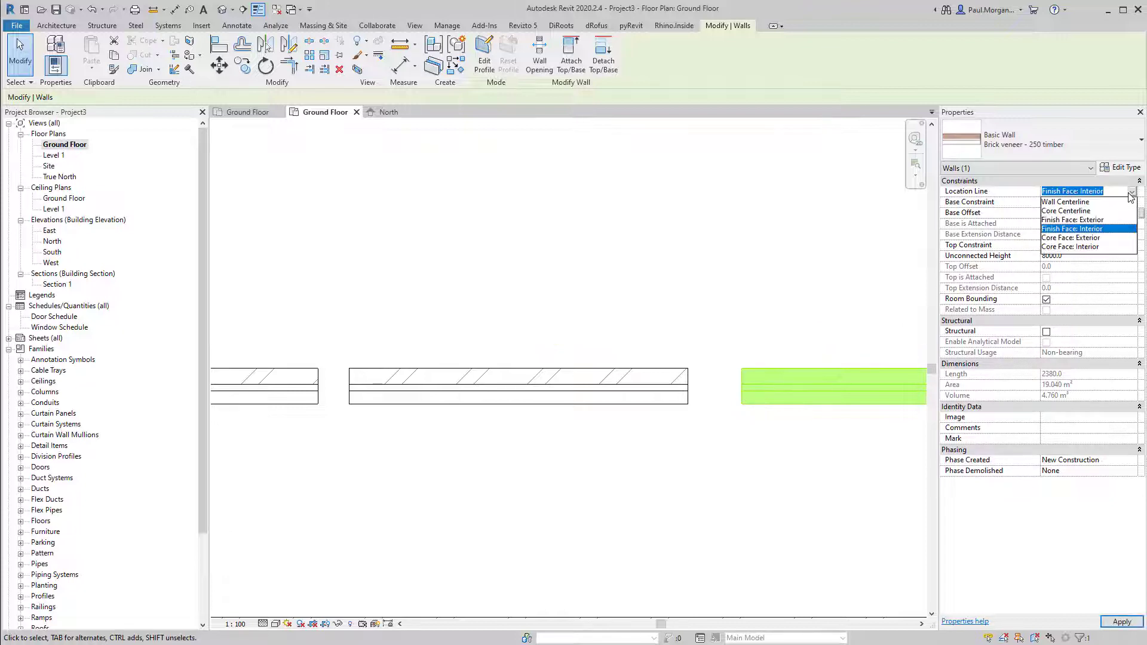
left_click(1086, 210)
left_click(730, 438)
scroll(470, 444, "down", 2)
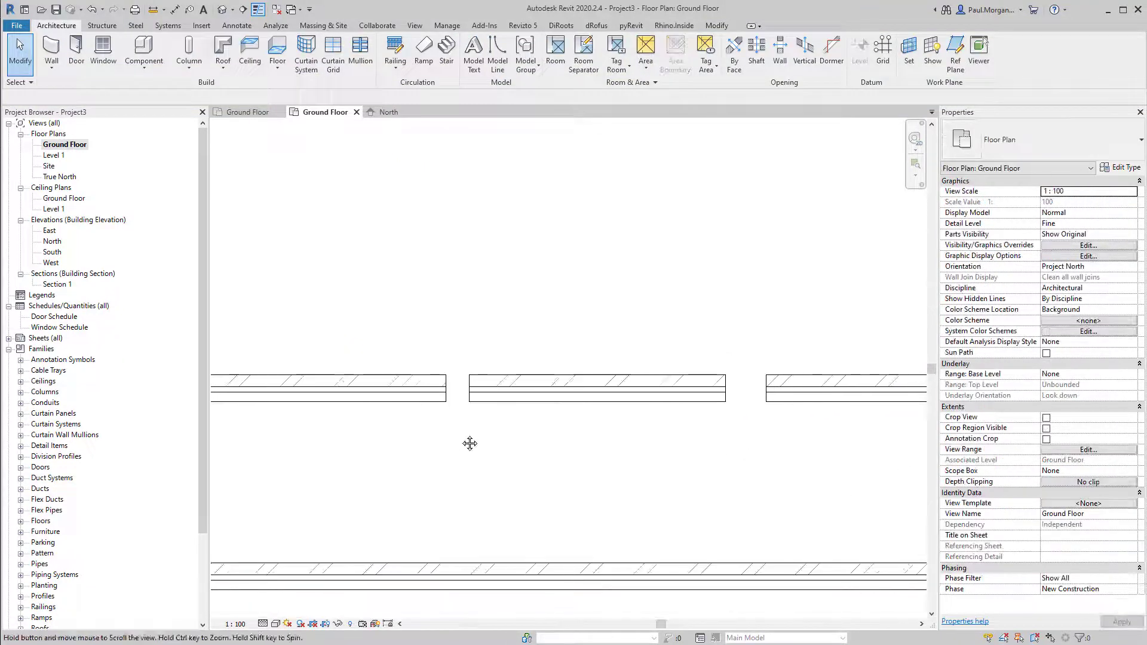
middle_click_drag(470, 443, 487, 438)
Change the left, middle and right walls each to Generic 300mm Wall
left_click(335, 383)
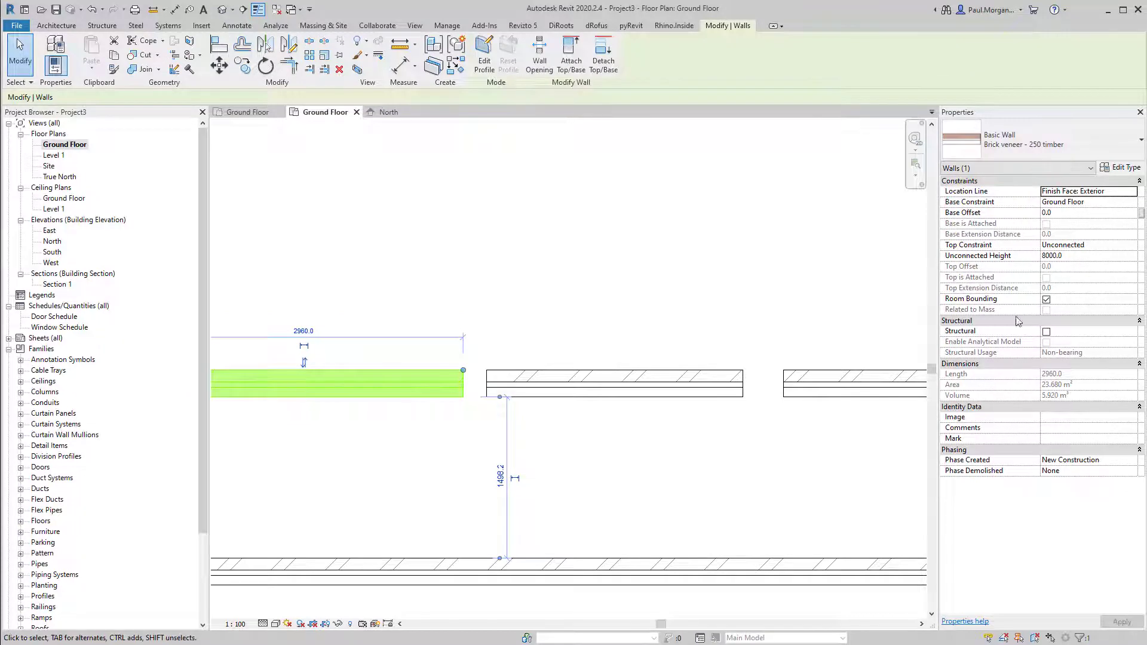
left_click(1039, 140)
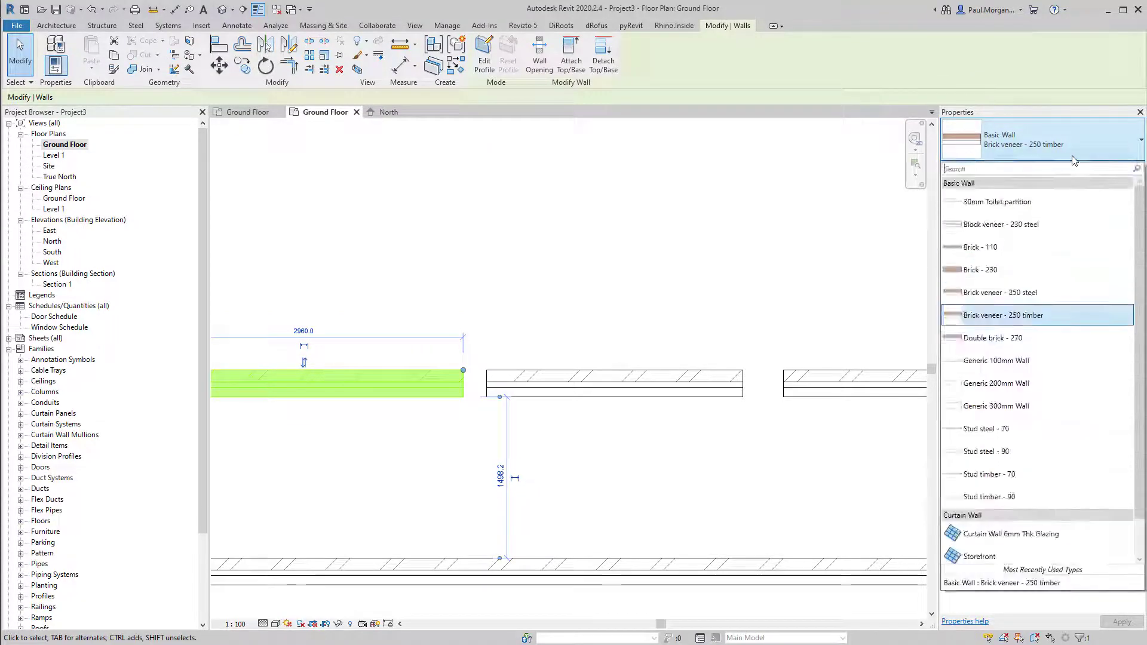
left_click(1011, 410)
left_click(468, 442)
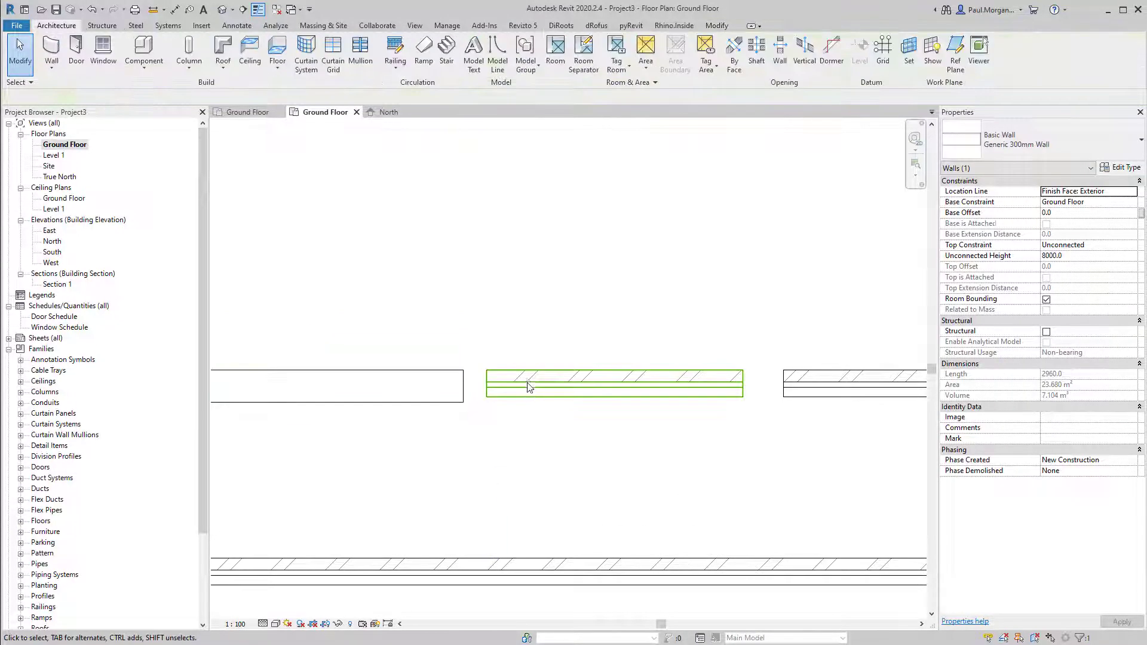
left_click(528, 387)
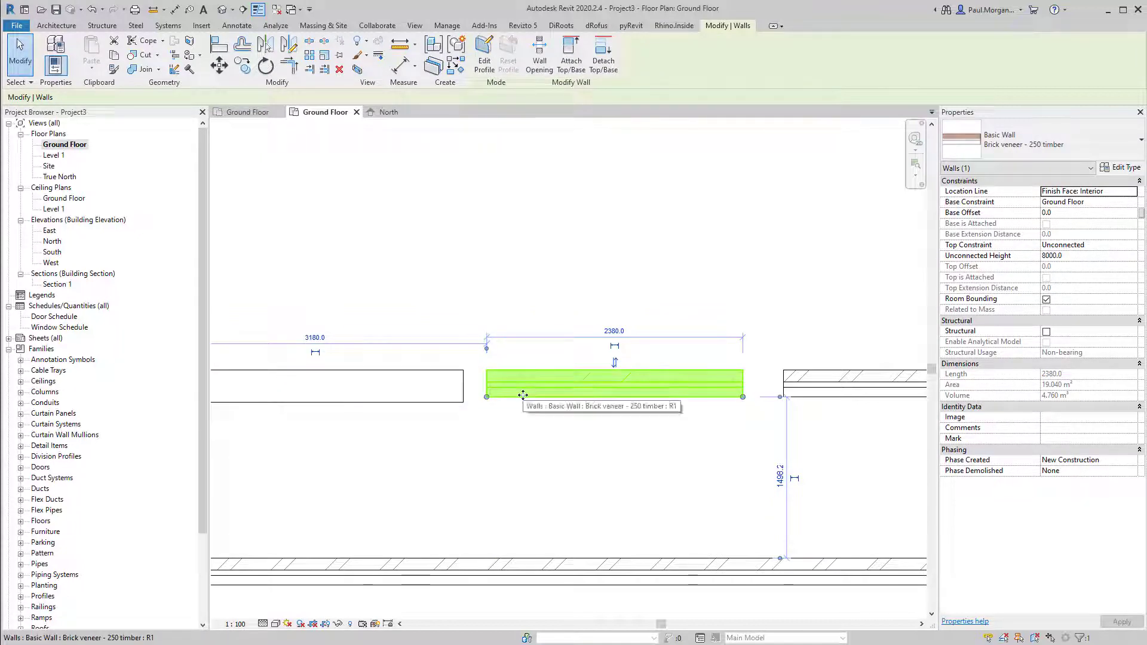
left_click(1028, 130)
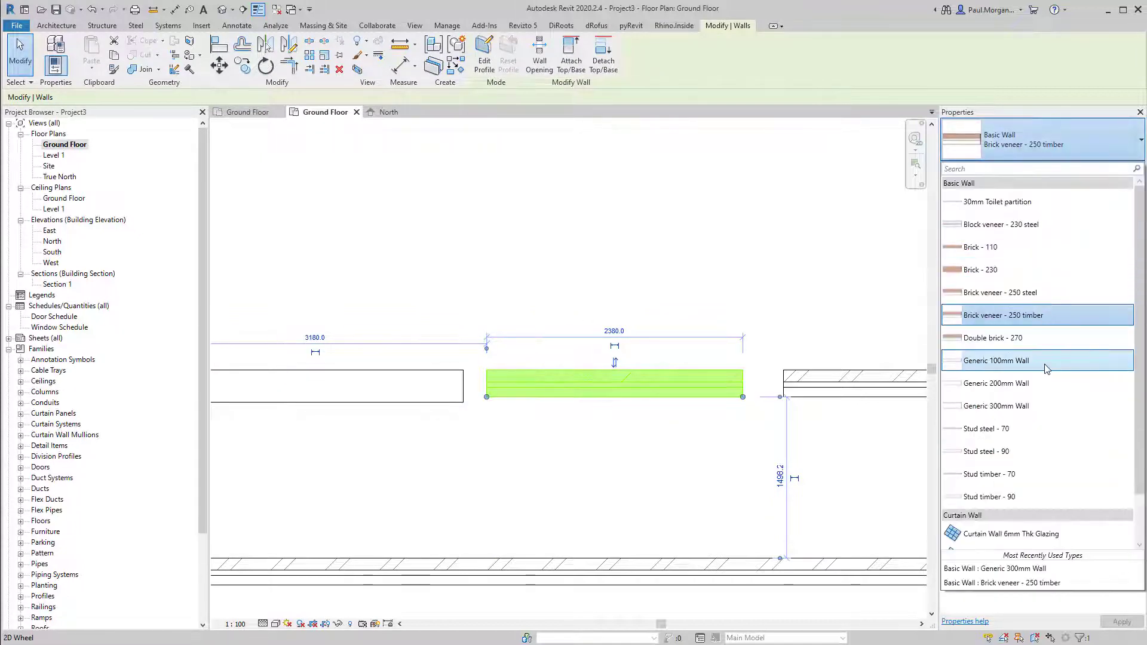
left_click(1028, 402)
left_click(597, 474)
middle_click_drag(596, 474, 515, 480)
left_click(698, 389)
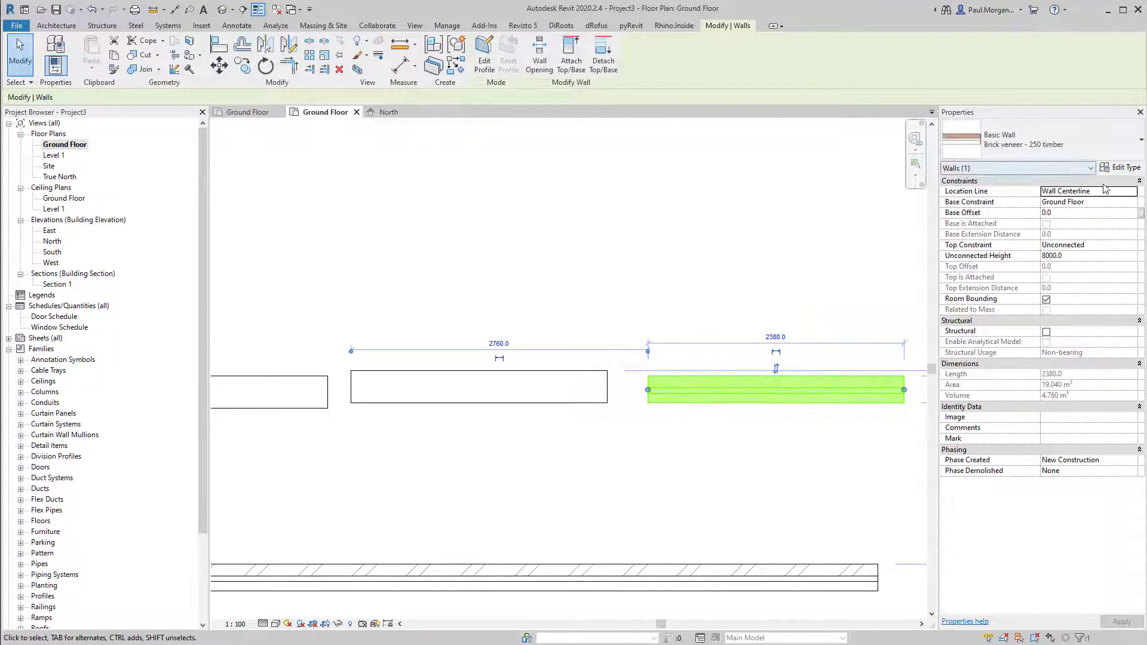
left_click(1107, 153)
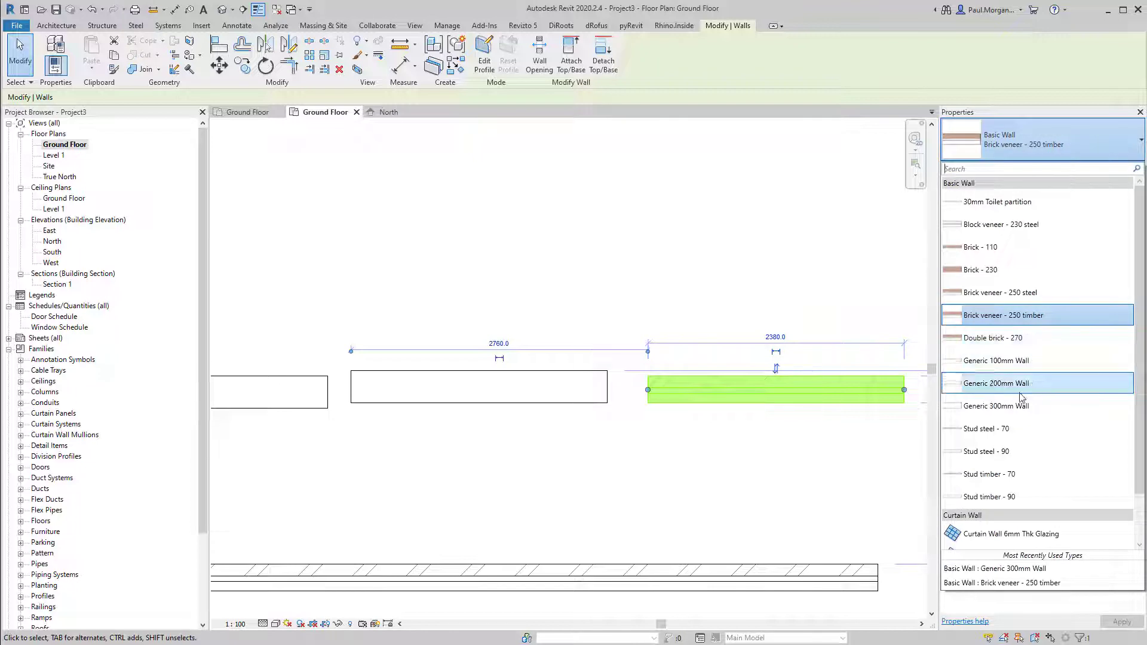
left_click(996, 406)
left_click(683, 502)
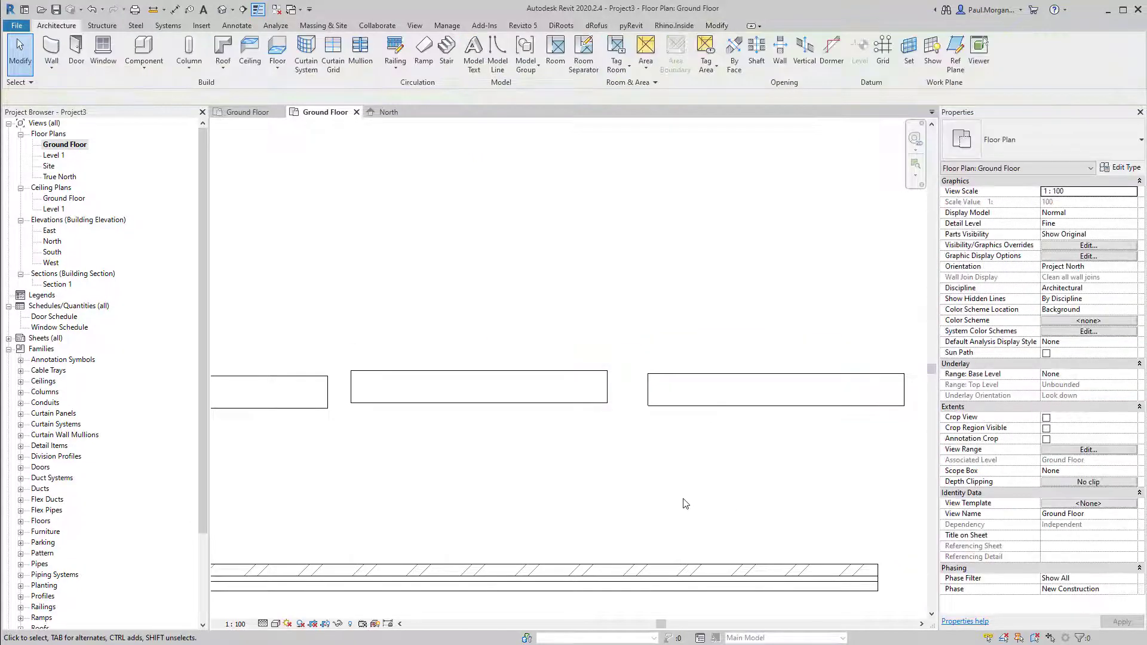
Zoom out and drag a crossing window over the three traced walls
scroll(686, 493, "down", 2)
middle_click_drag(687, 481, 671, 432)
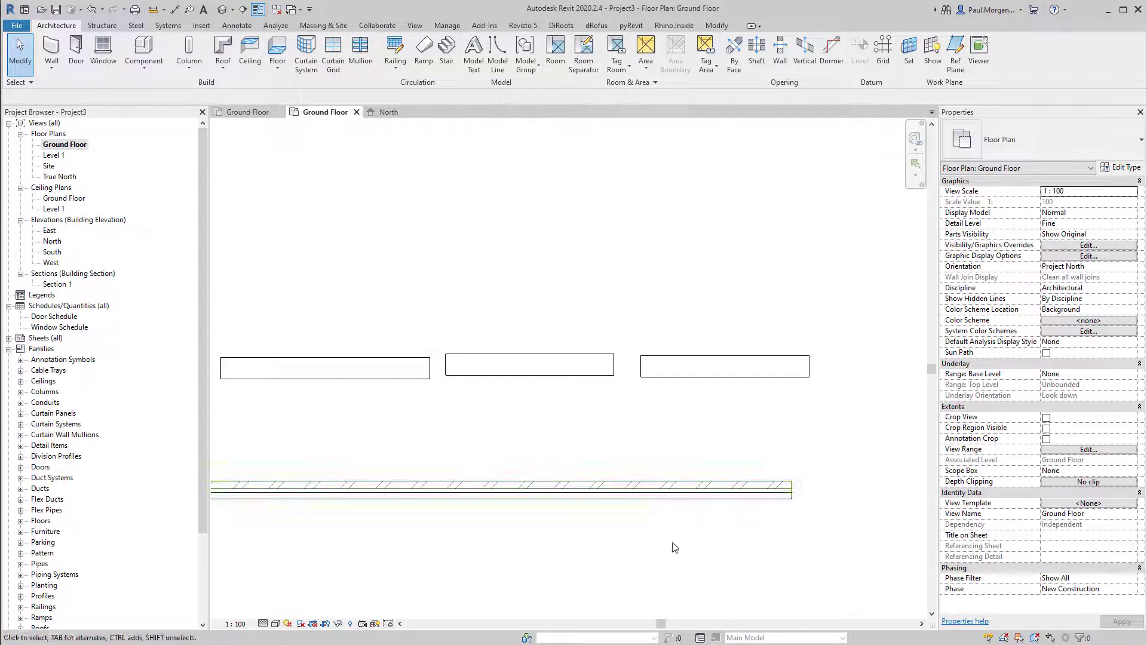
middle_click_drag(662, 541, 707, 522)
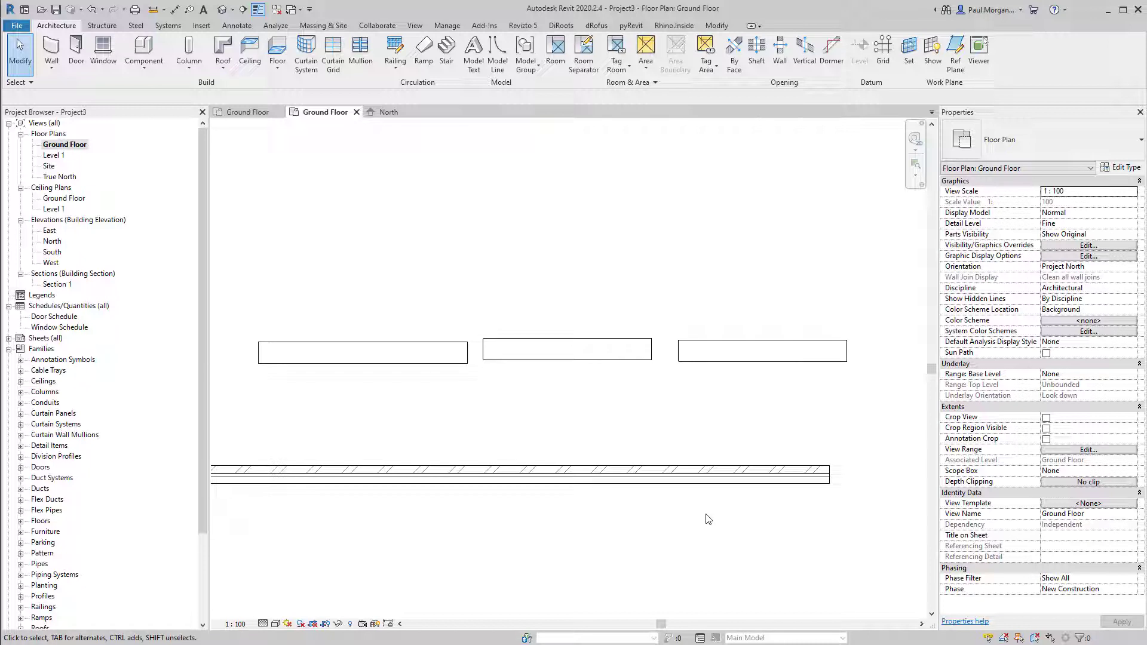
middle_click_drag(574, 511, 644, 502)
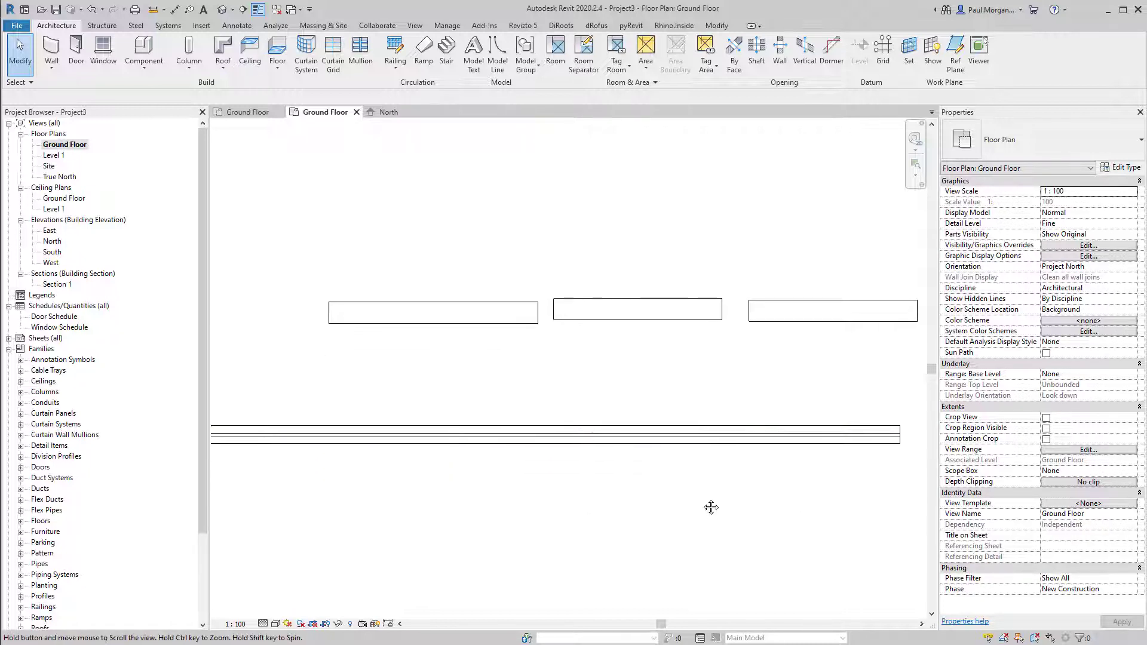
mouse_move(704, 502)
middle_mouse_down()
mouse_move(728, 508)
mouse_move(775, 469)
middle_mouse_up()
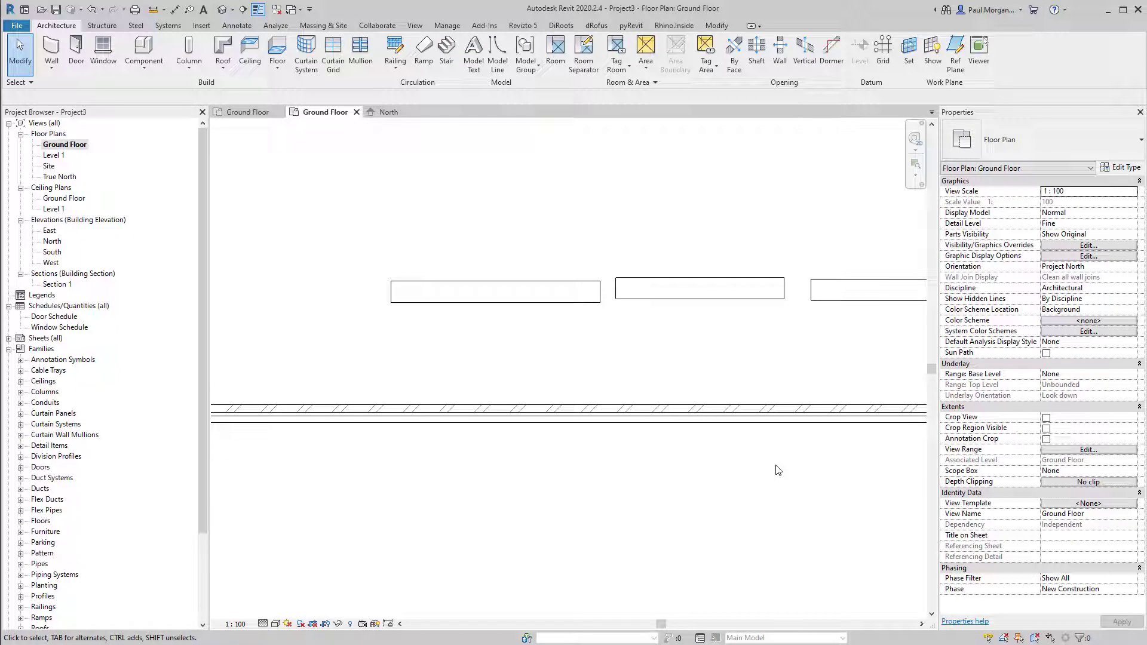
scroll(778, 470, "down", 2)
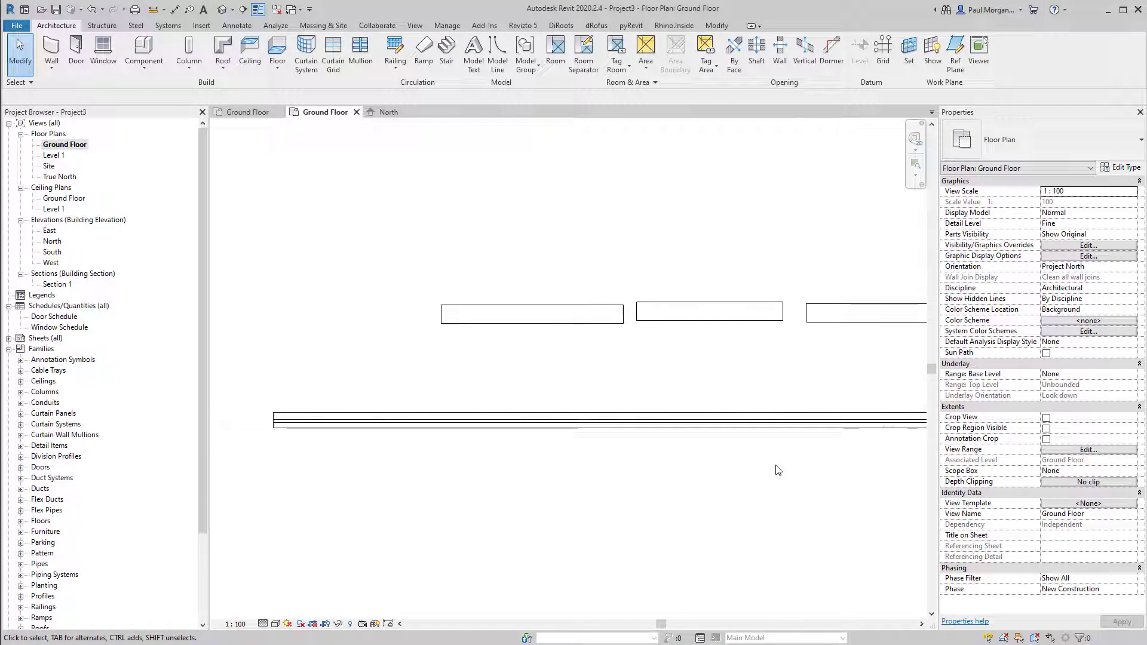
left_click_drag(787, 501, 518, 291)
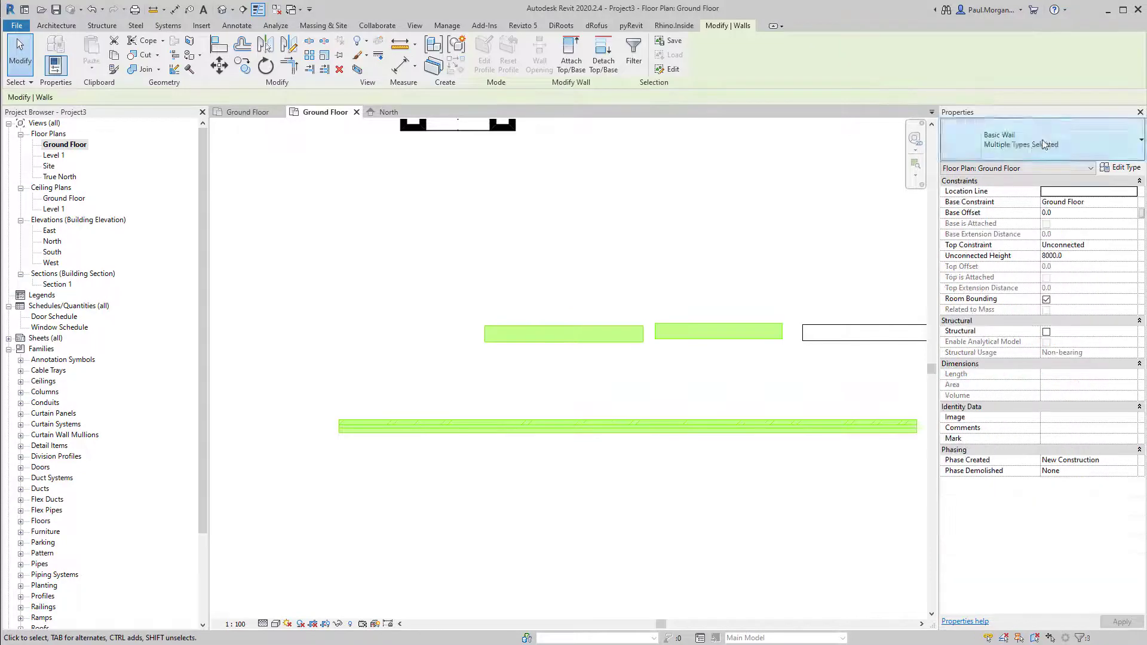
Set the selected walls' Location Line option, then clear the selection
left_click(1133, 191)
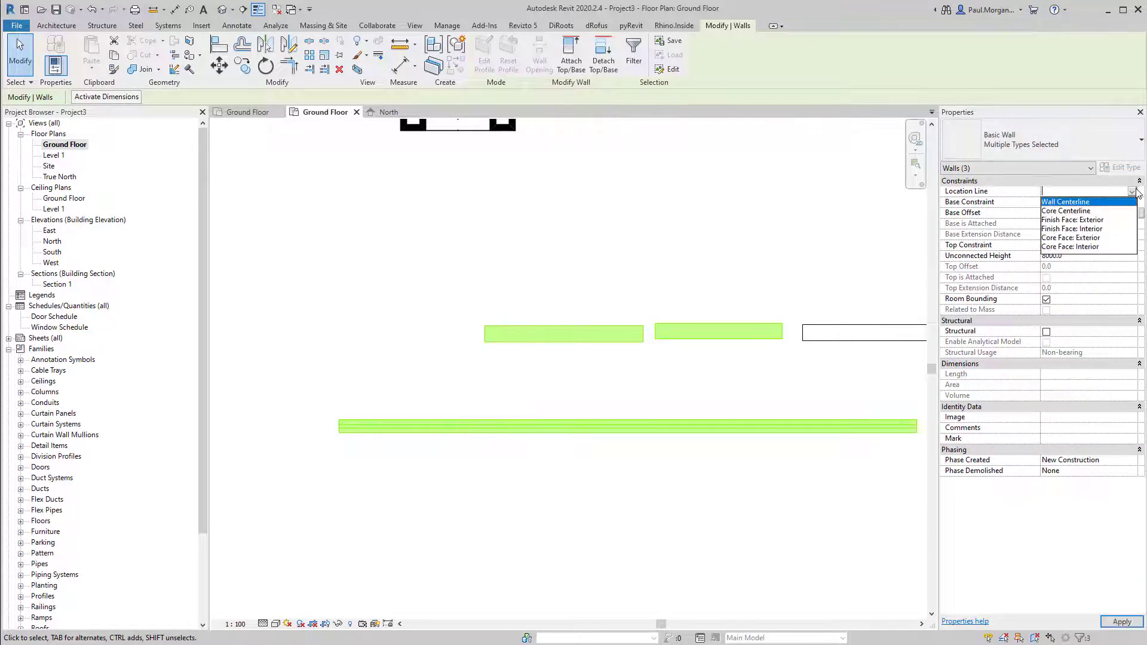
left_click(1075, 210)
left_click(536, 549)
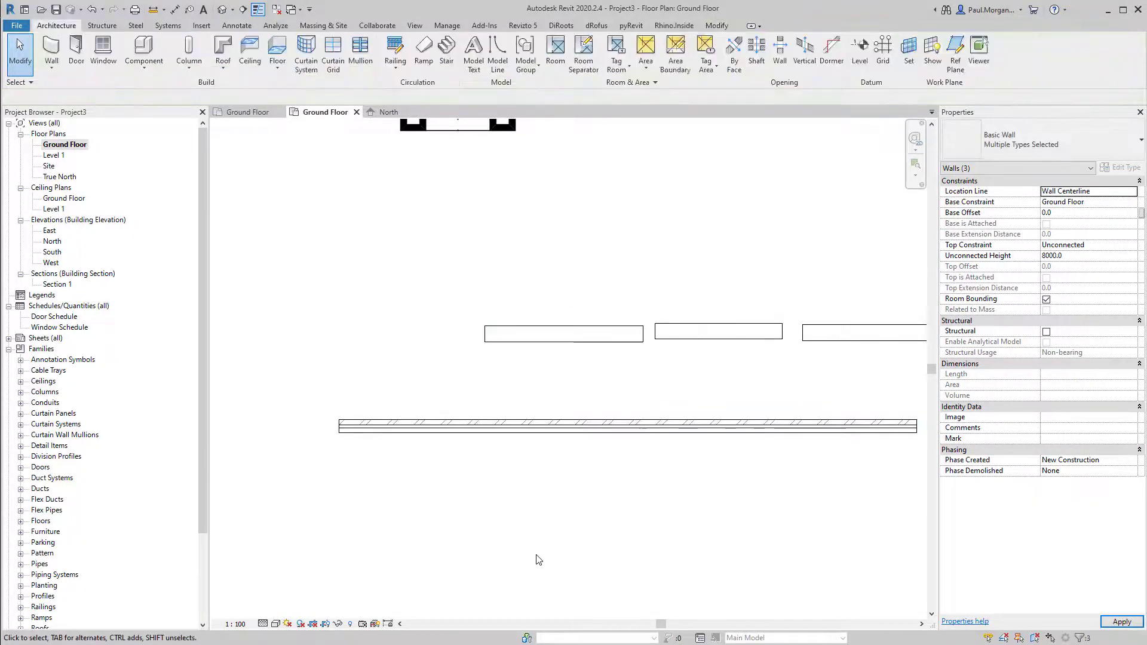
Reselect the three walls and switch them to Basic Wall: Stud steel - 90
left_click_drag(681, 588, 569, 323)
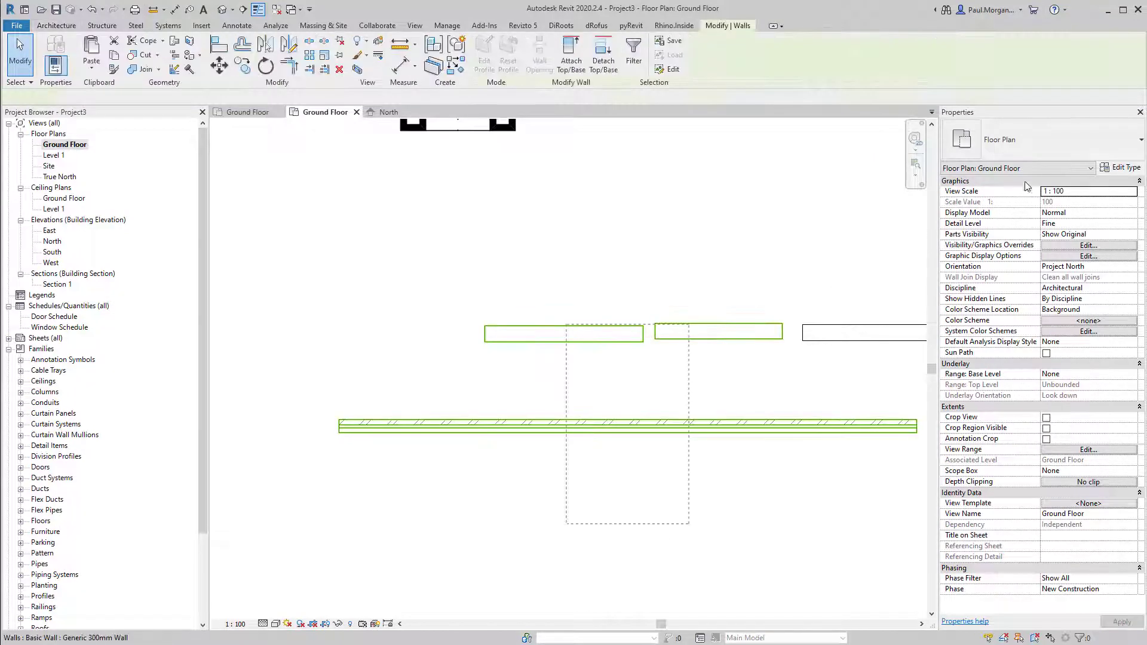
left_click(1035, 148)
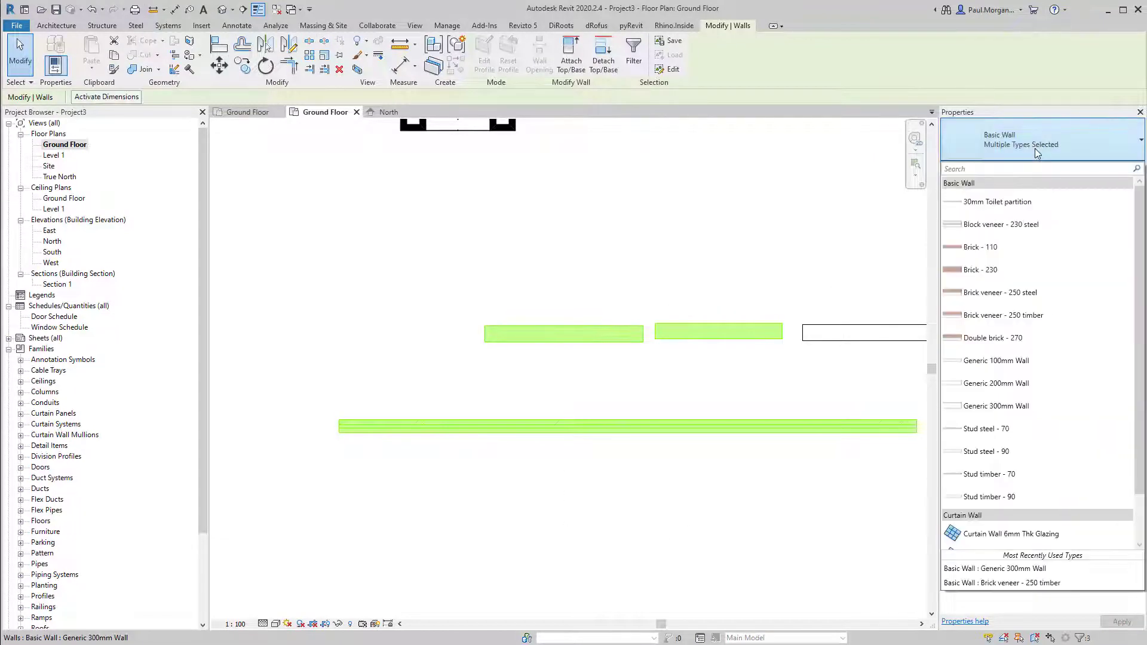
left_click(1034, 451)
left_click(698, 528)
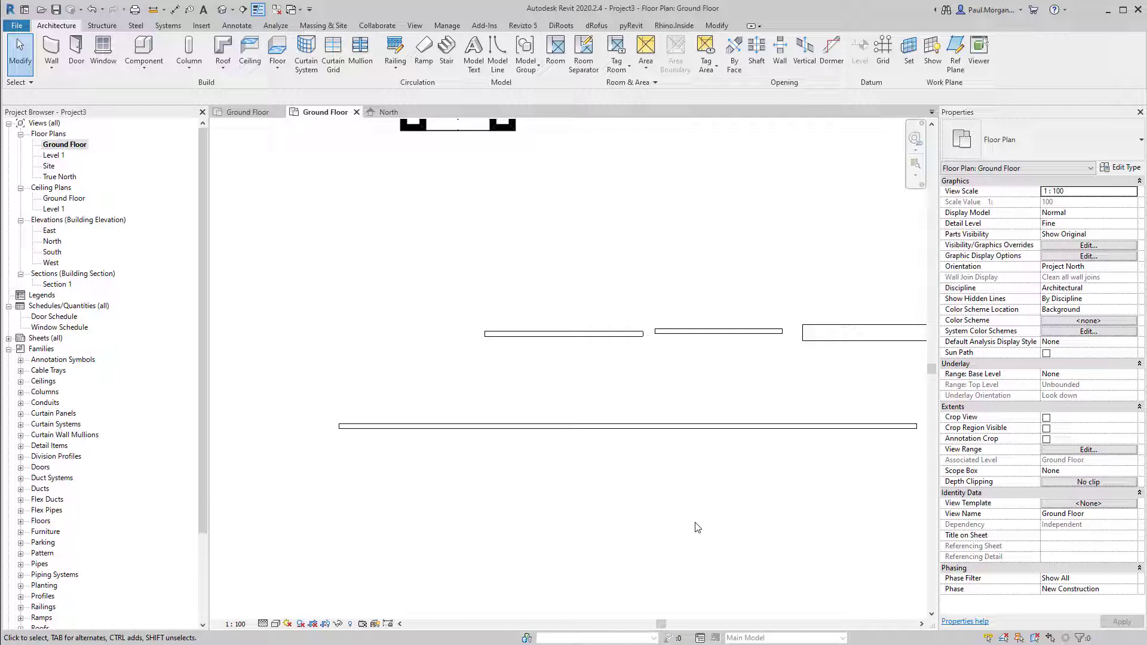
left_click(701, 429)
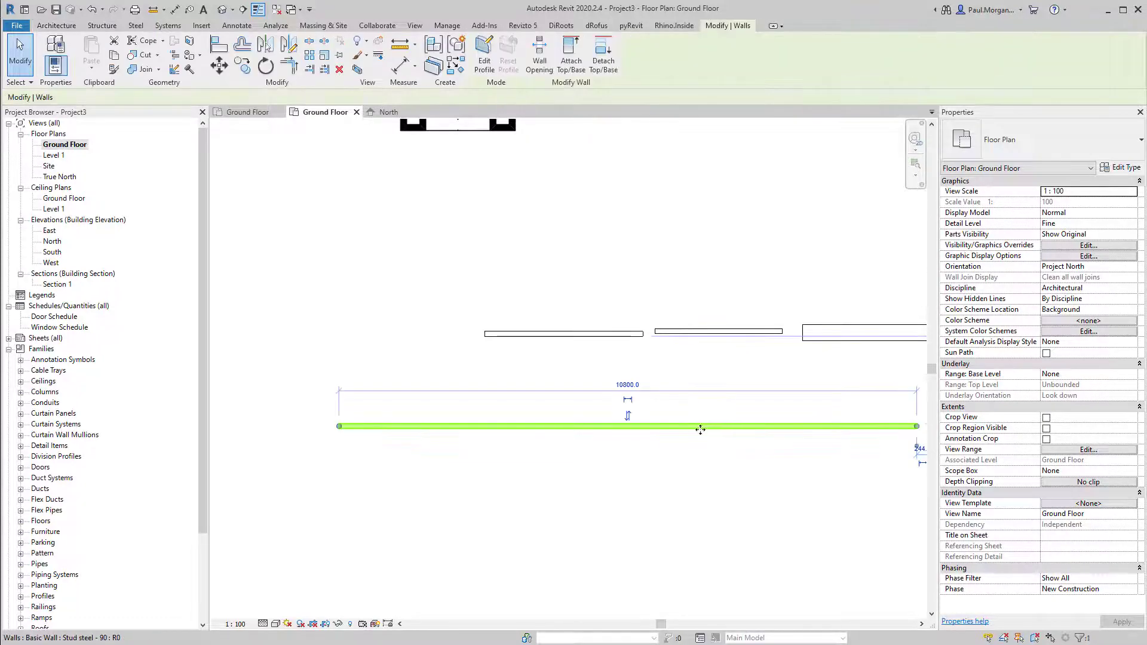
middle_click_drag(700, 429, 671, 404)
left_click(710, 435)
left_click(769, 399)
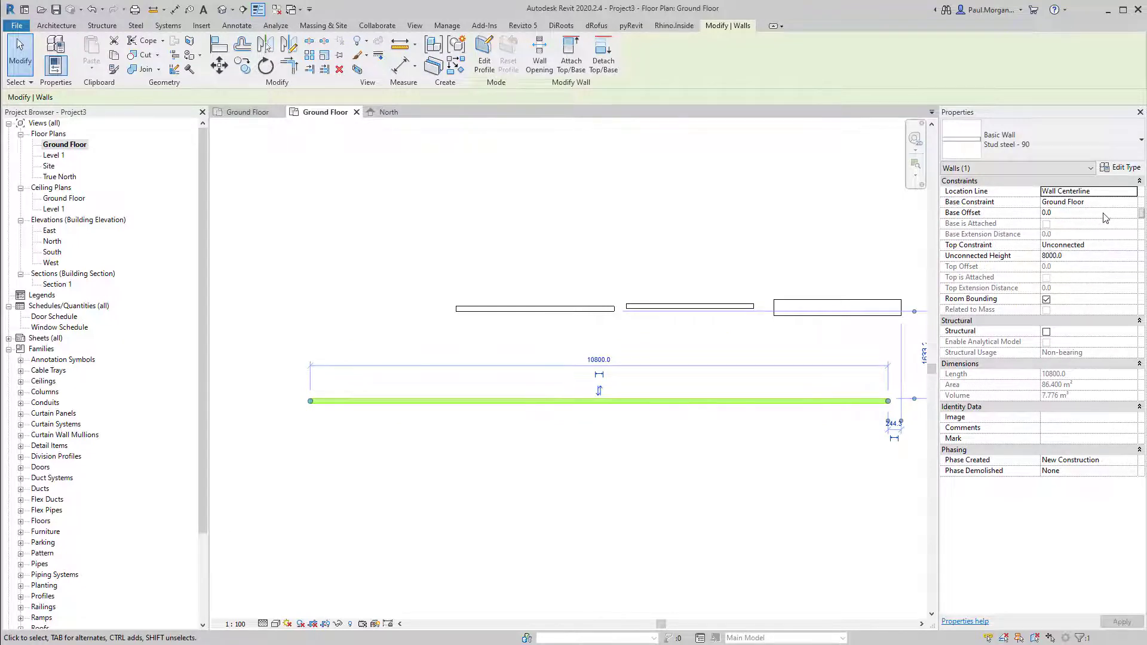
left_click(1131, 203)
left_click(1132, 202)
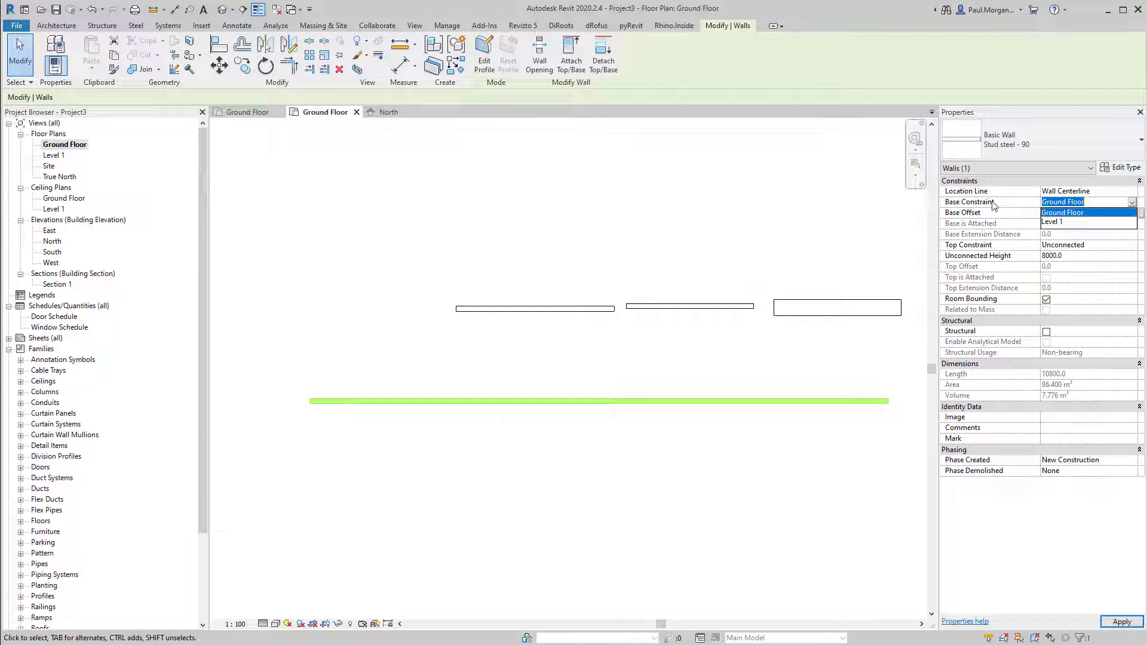
left_click(1108, 213)
left_click(1068, 215)
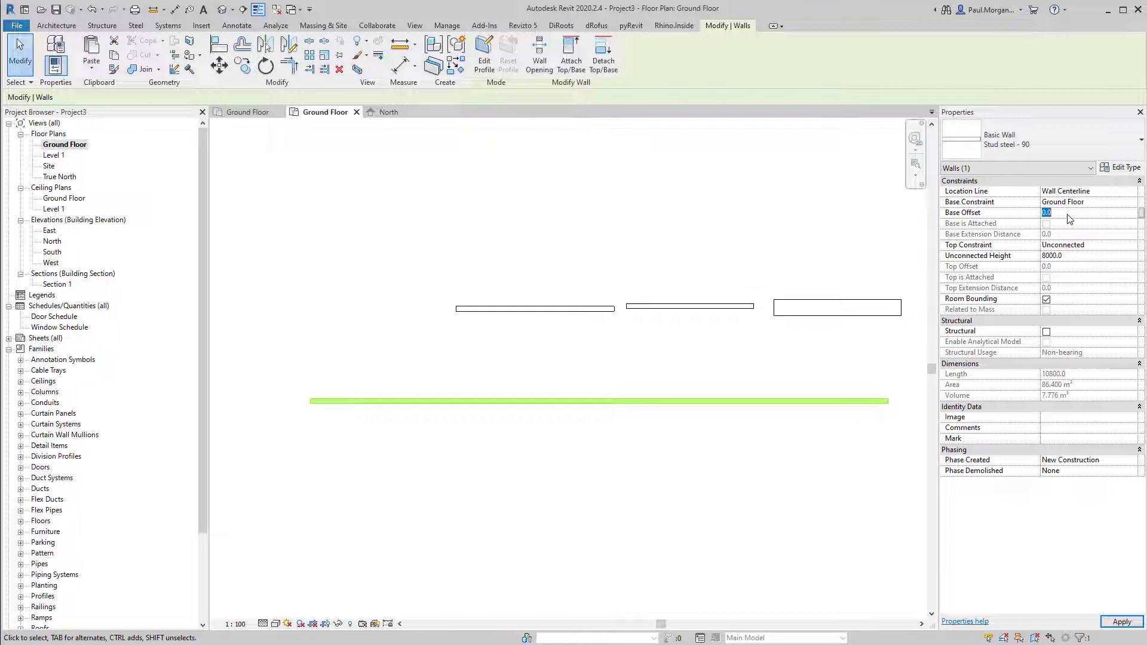
left_click(412, 268)
scroll(412, 268, "down", 4)
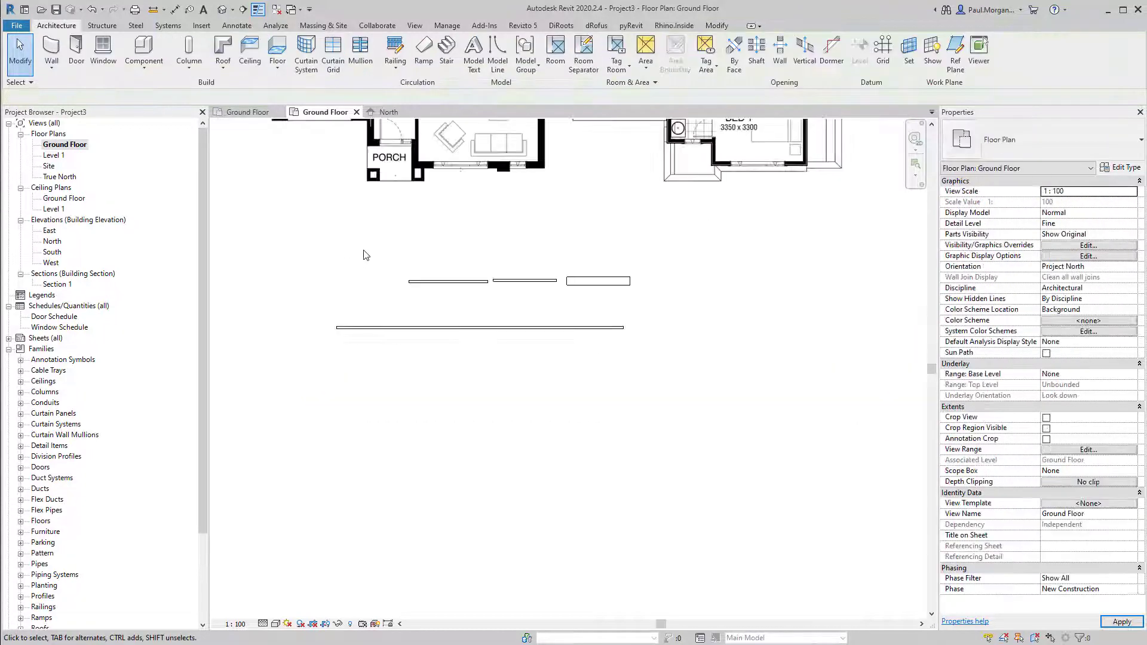
Open Elevation: South from its plan marker and inspect the wall
middle_click_drag(408, 265, 598, 458)
scroll(599, 459, "down", 3)
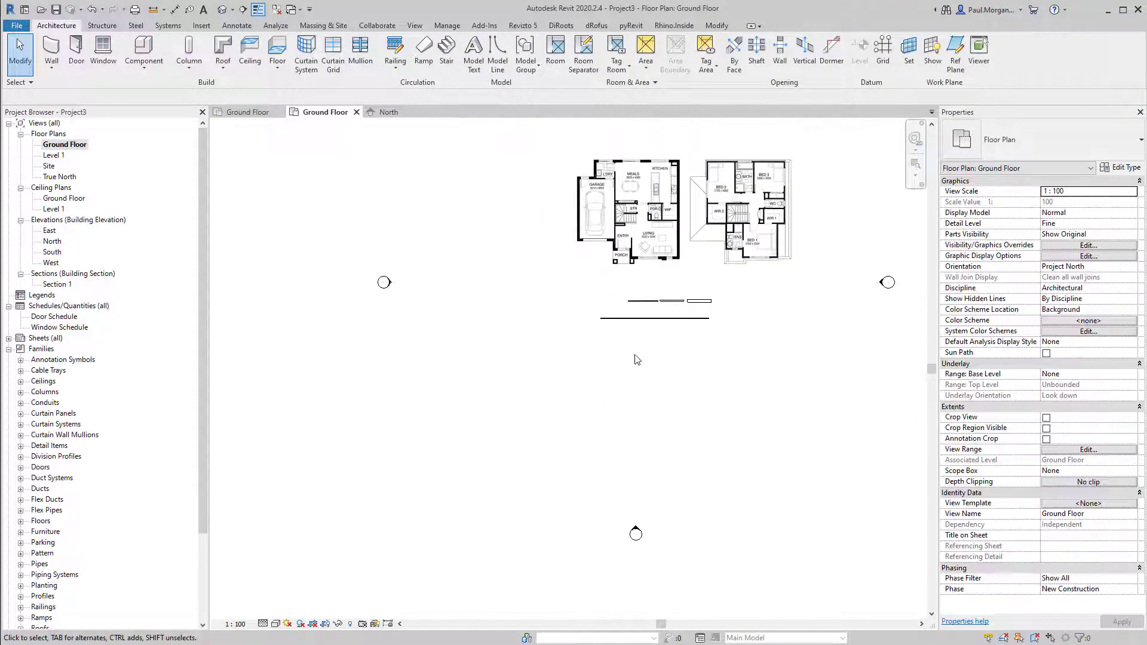
left_click(636, 531)
double_click(636, 530)
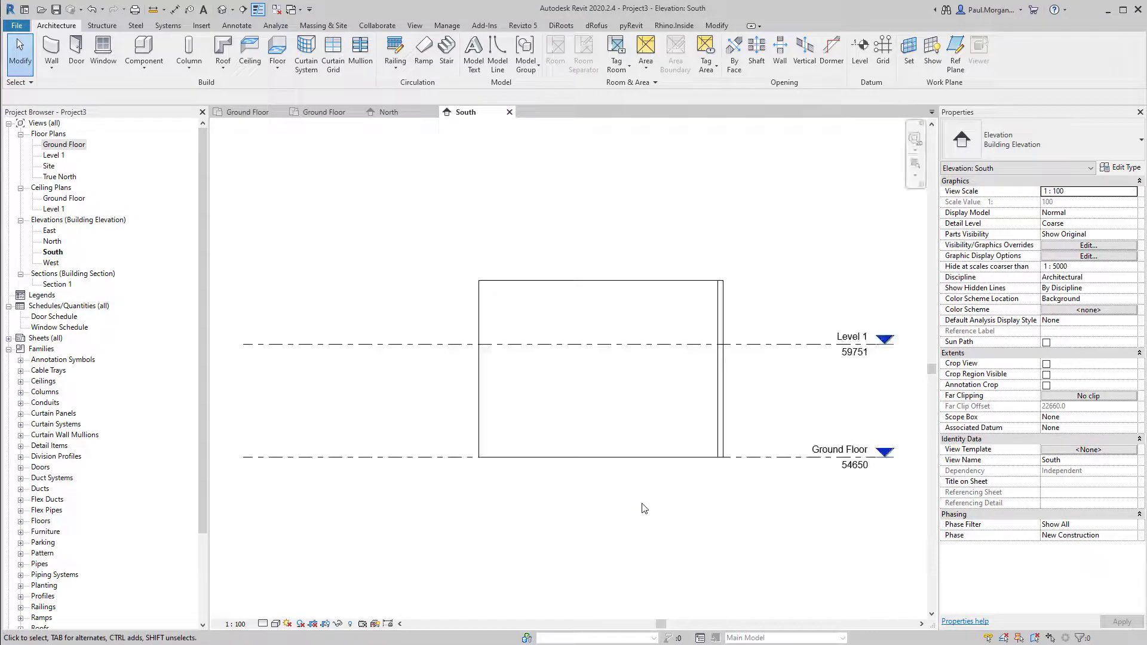
left_click(715, 377)
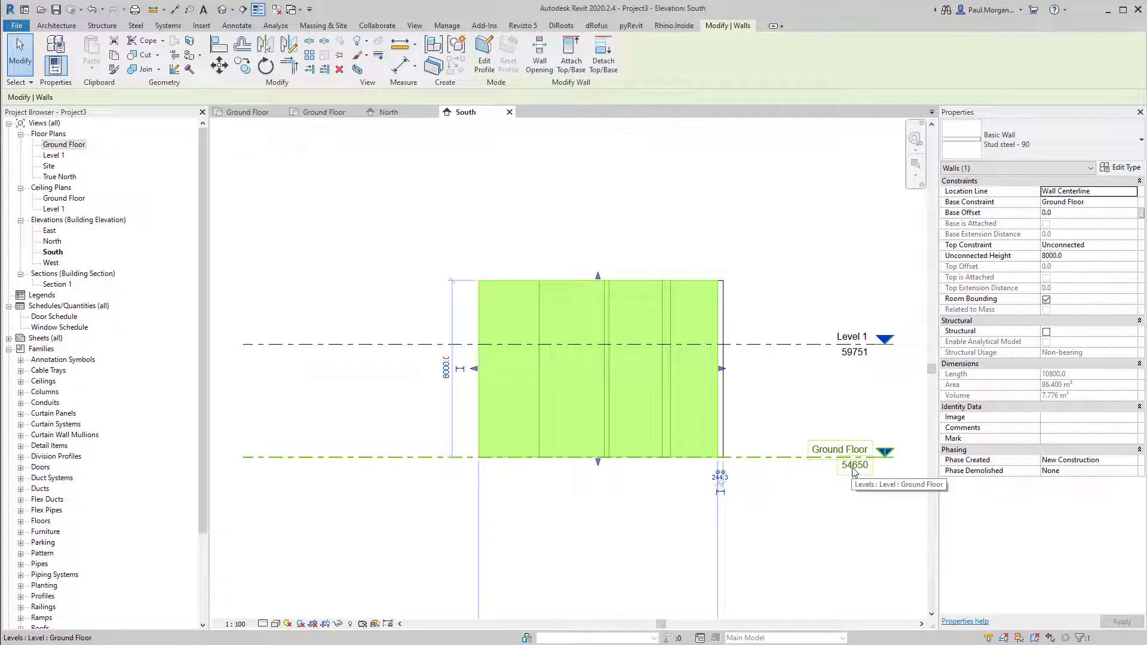
left_click(863, 501)
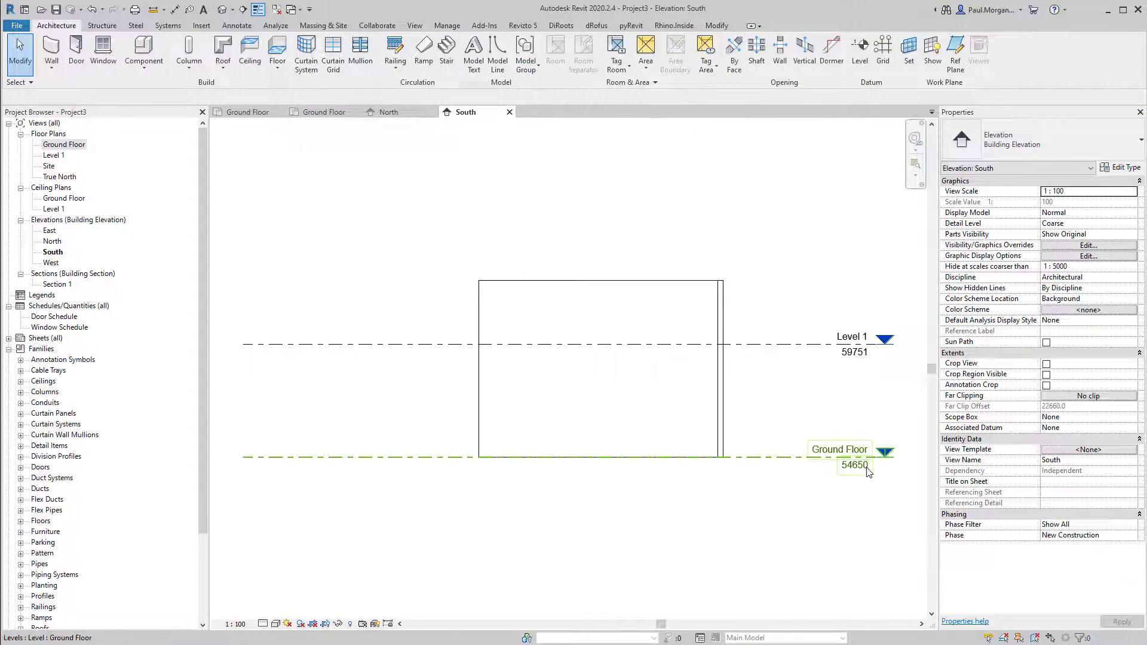
Drag the Ground Floor level down, undo the change, and select the stud wall
scroll(868, 472, "up", 3)
scroll(854, 469, "down", 2)
left_click(814, 463)
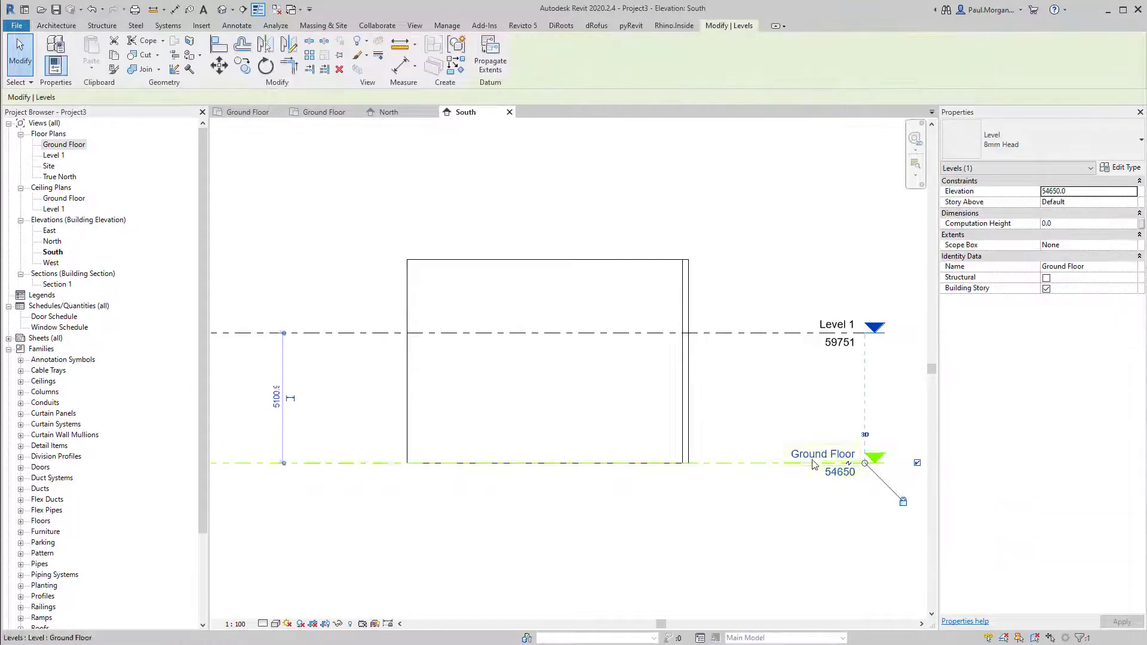
left_click_drag(748, 464, 747, 512)
key("ctrl+z")
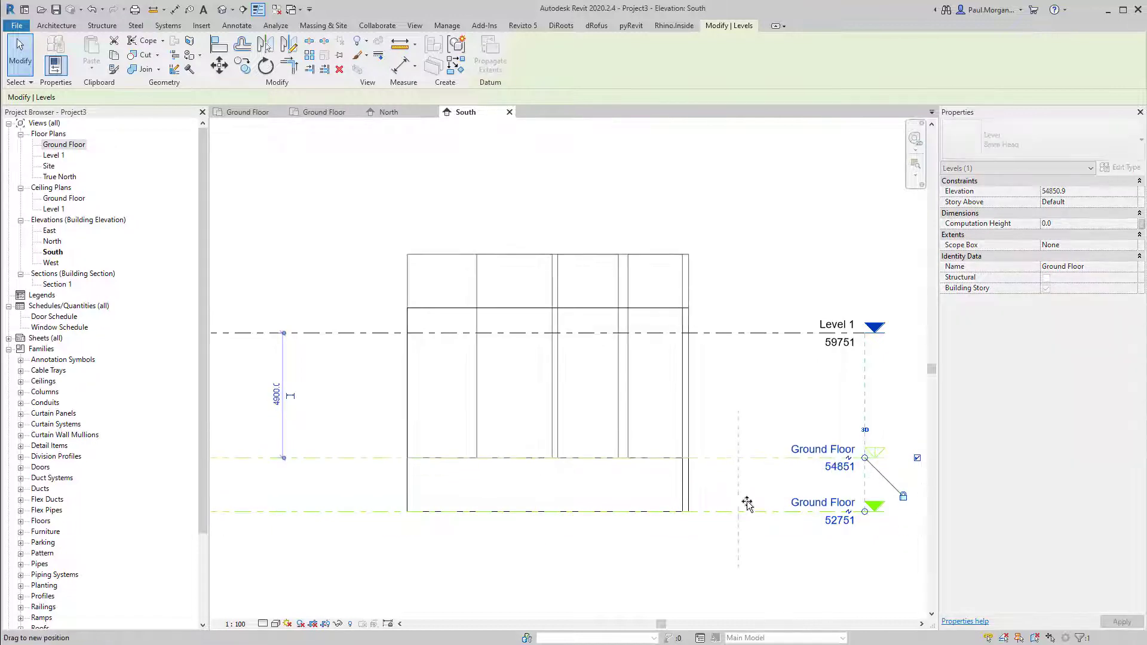
key("Escape")
left_click(765, 542)
key("ctrl+z")
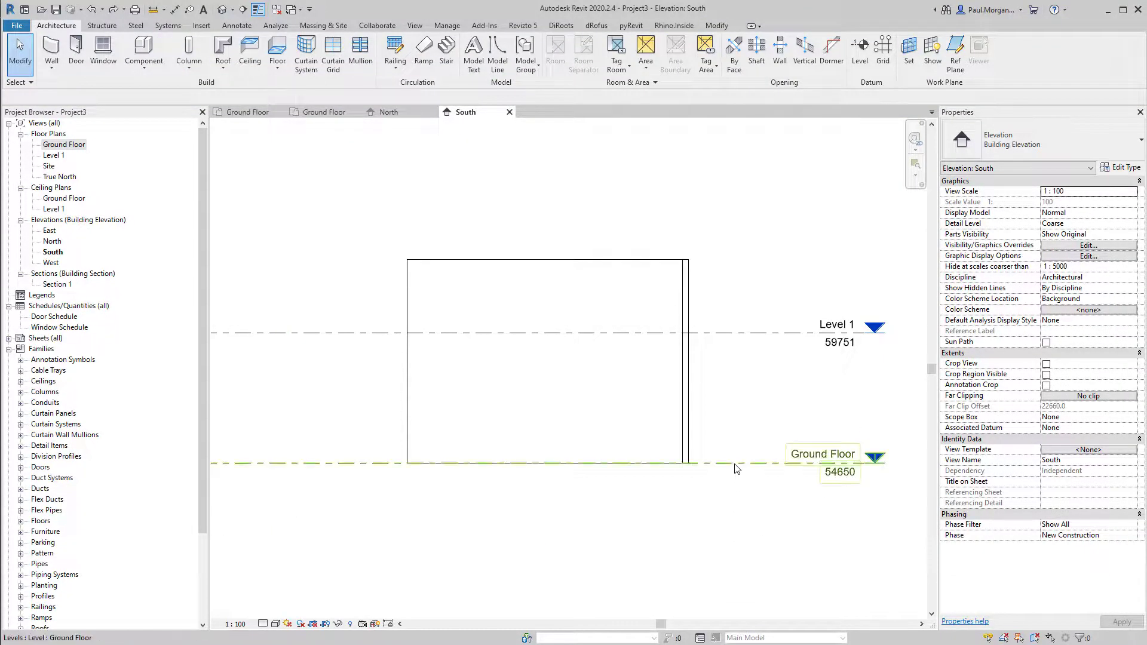
left_click(686, 433)
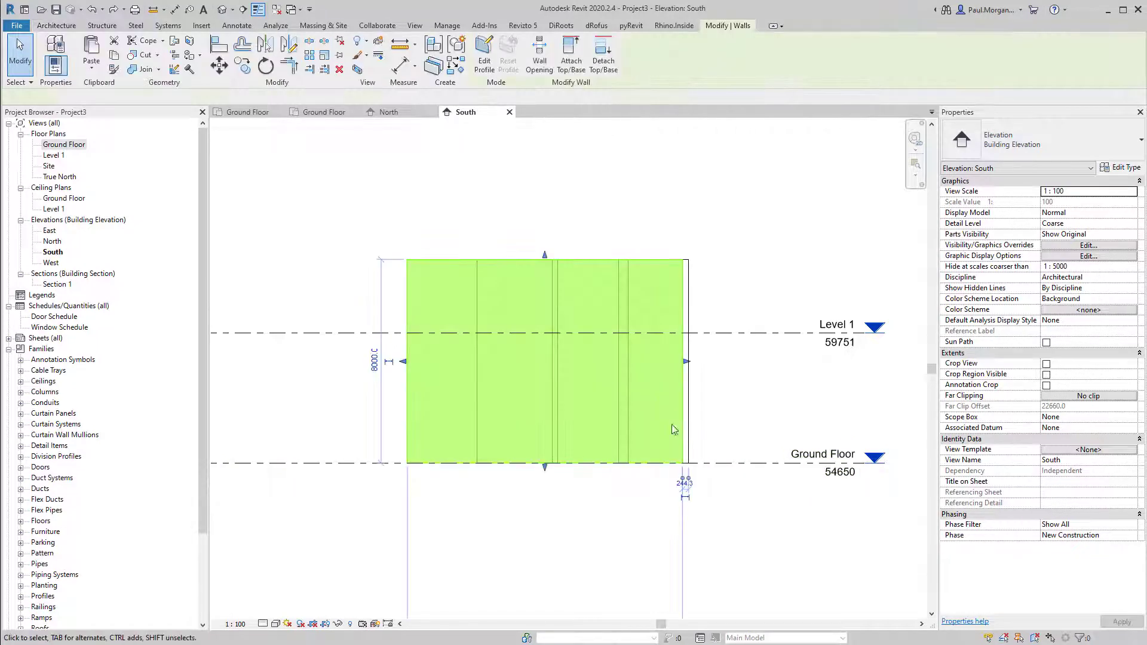
Try Base Offset values of 500 and -500, then reset it to 0
left_click(1055, 216)
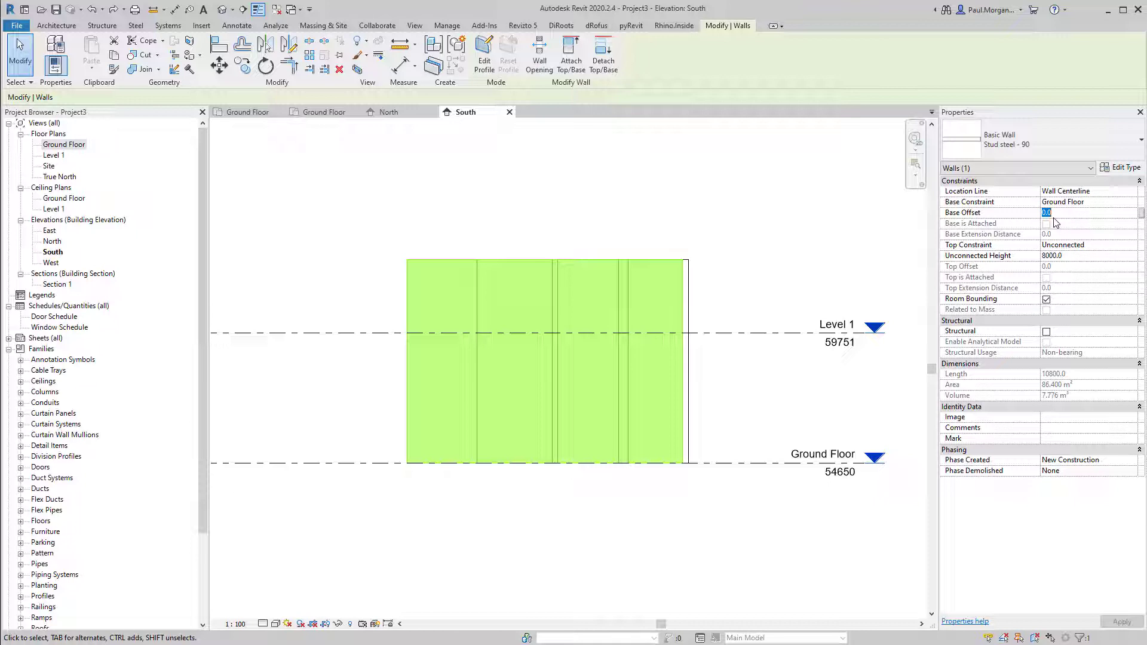
type("500")
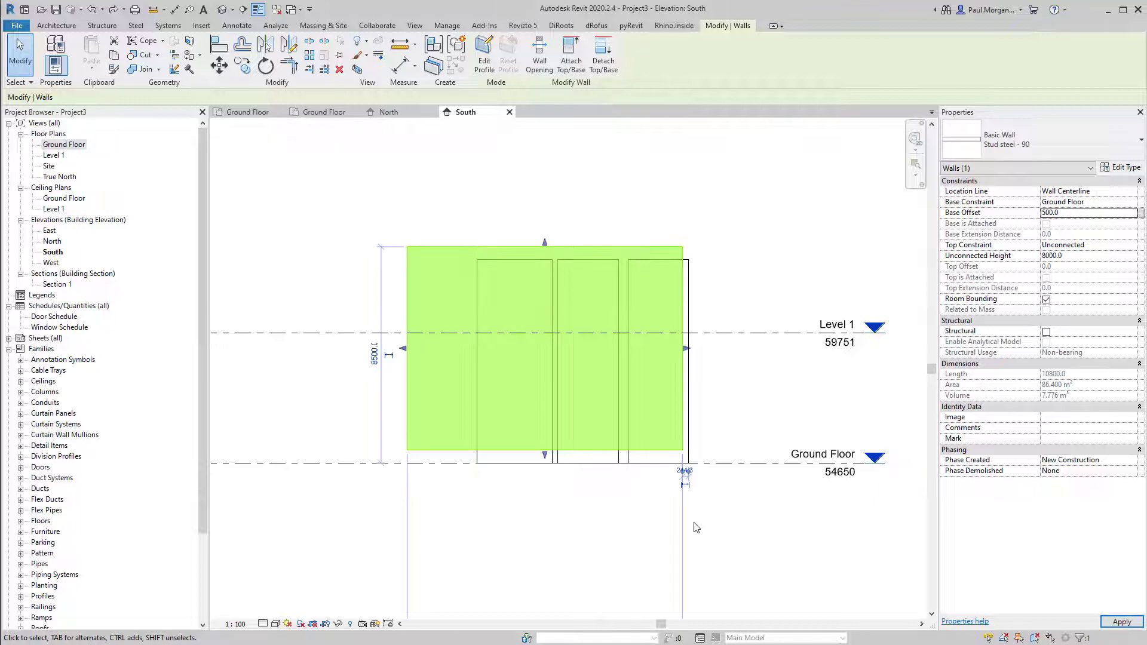
left_click(1093, 216)
type("-500")
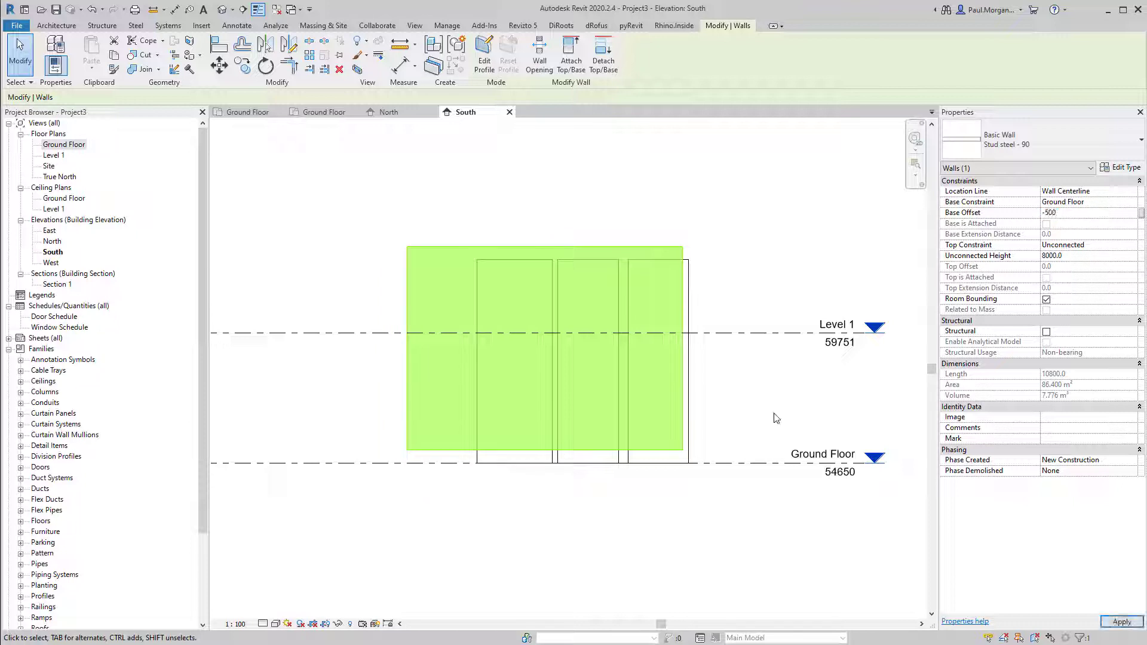
key("Return")
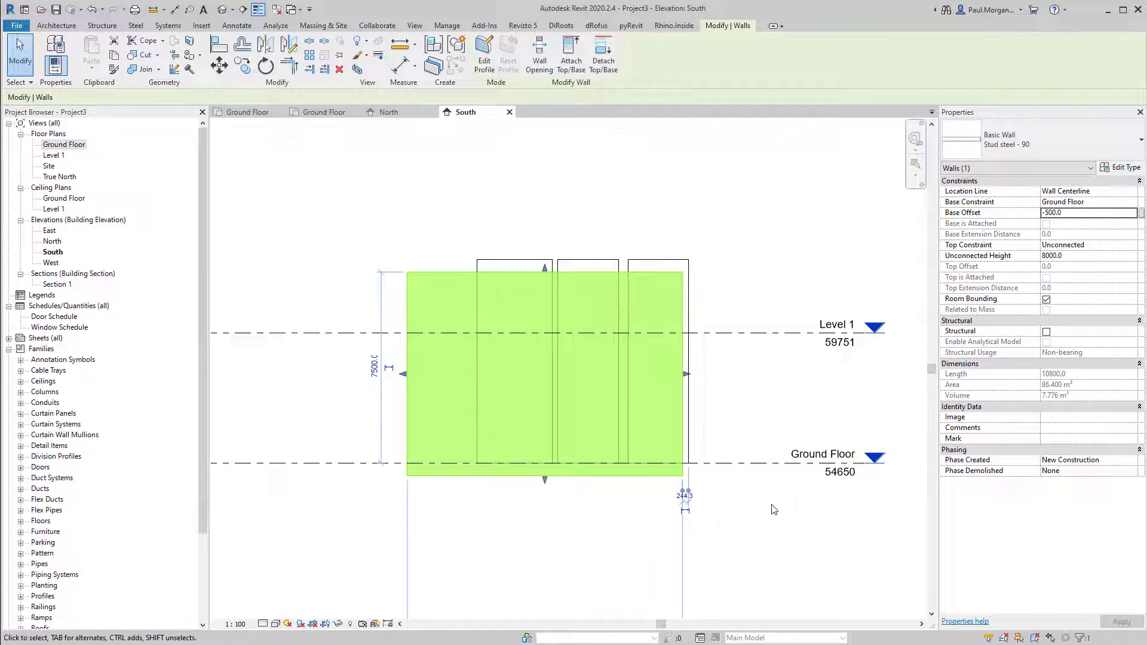
left_click(1093, 213)
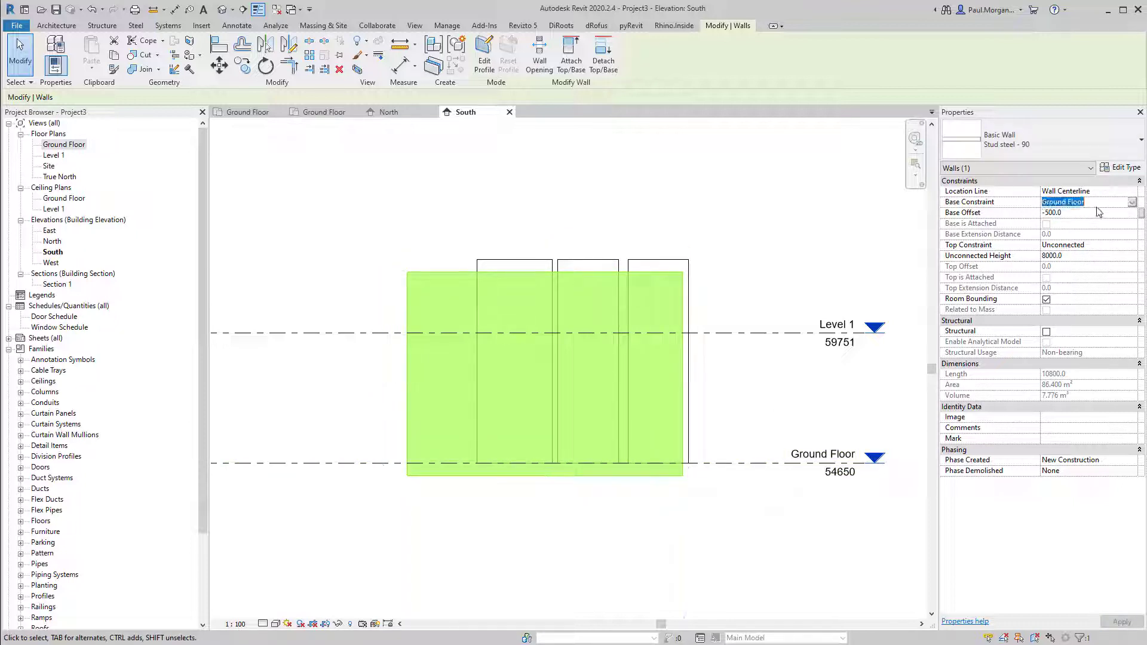
type("0")
left_click(648, 208)
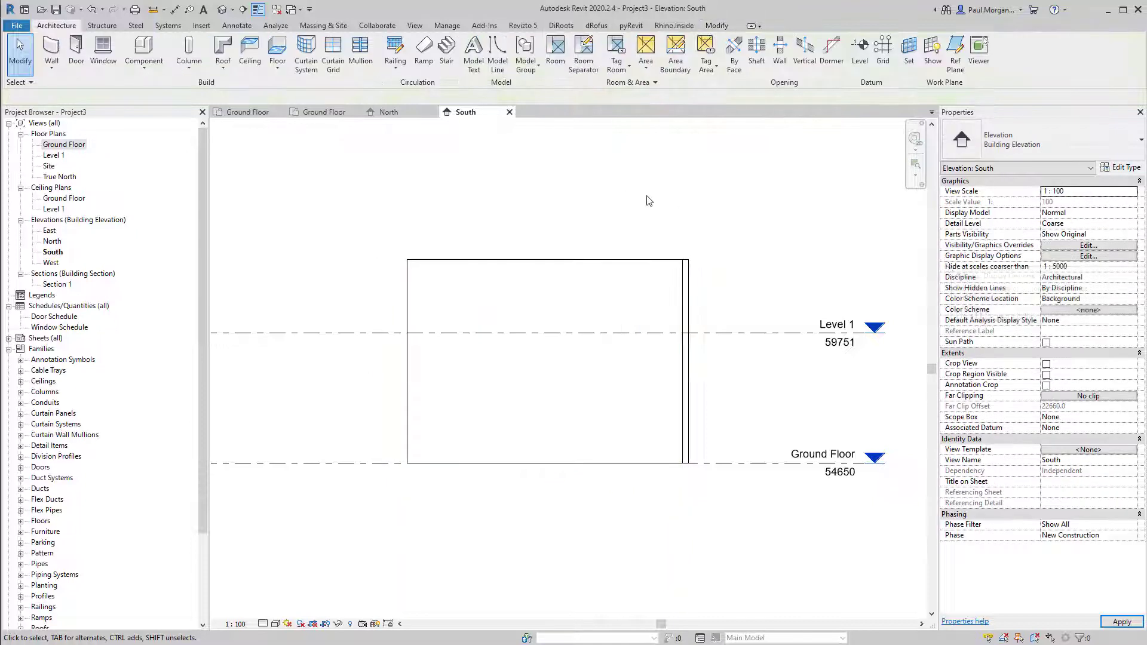
Leave the top constraint Unconnected and set the wall height to 10000.0
left_click(665, 260)
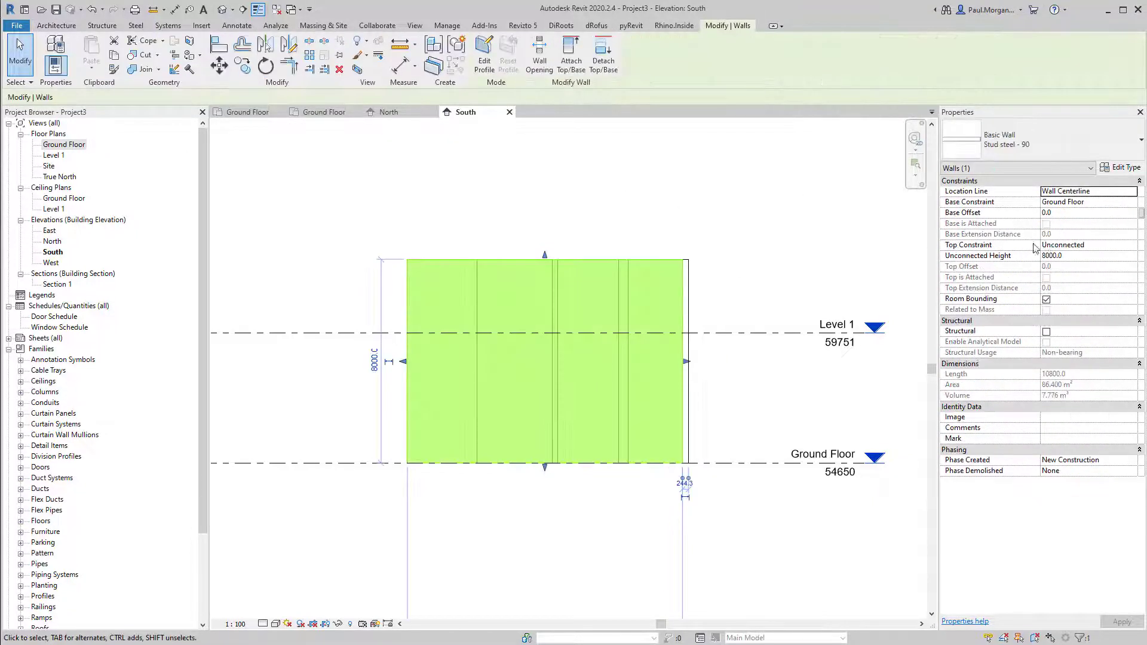
left_click(1121, 246)
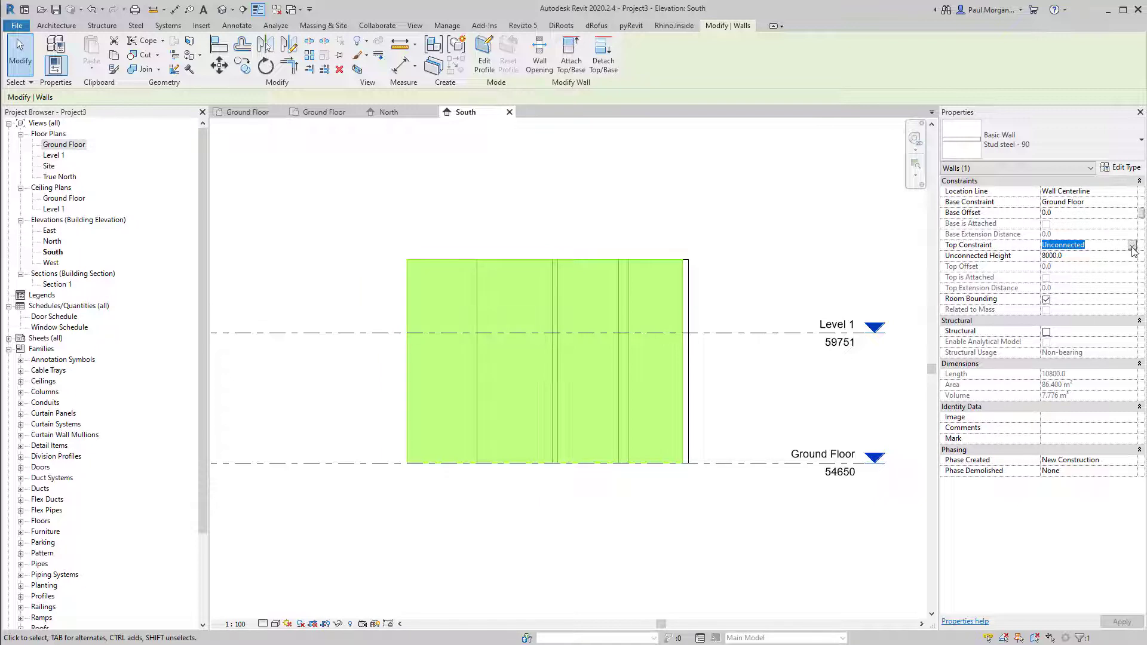
left_click(1132, 245)
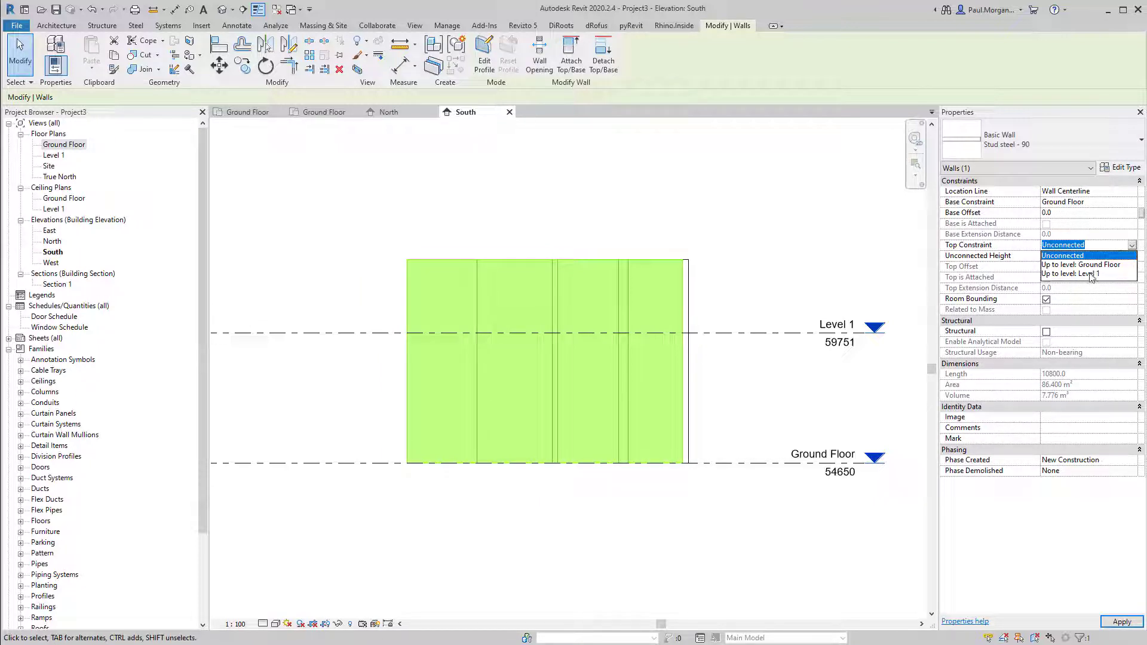
left_click(1071, 274)
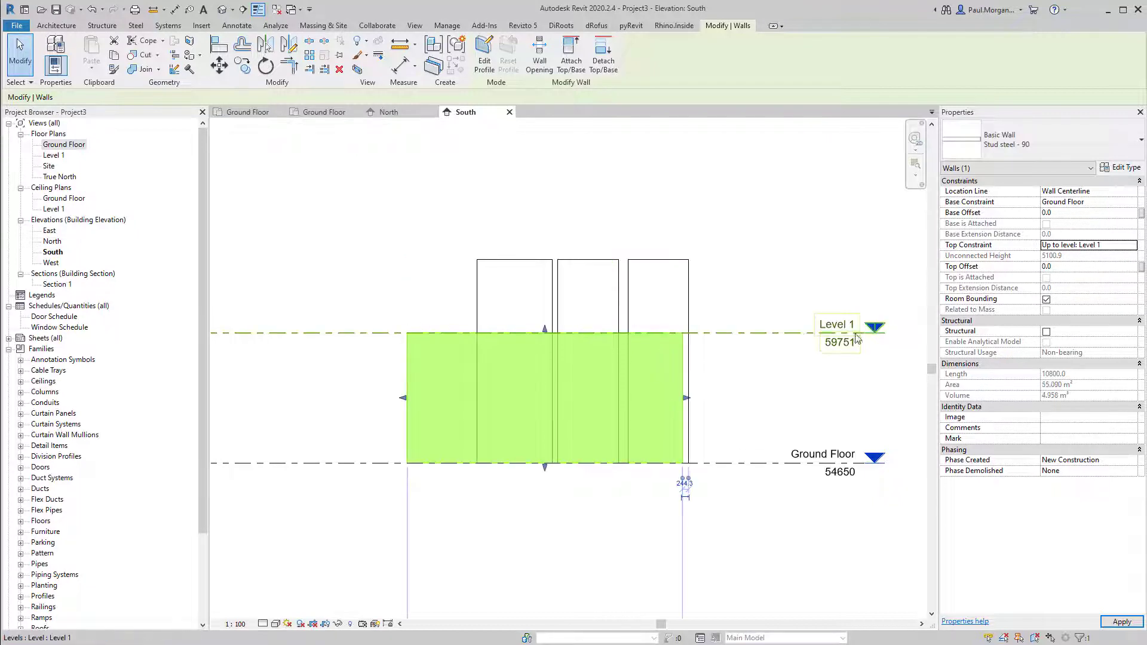
left_click(1132, 245)
left_click(1077, 256)
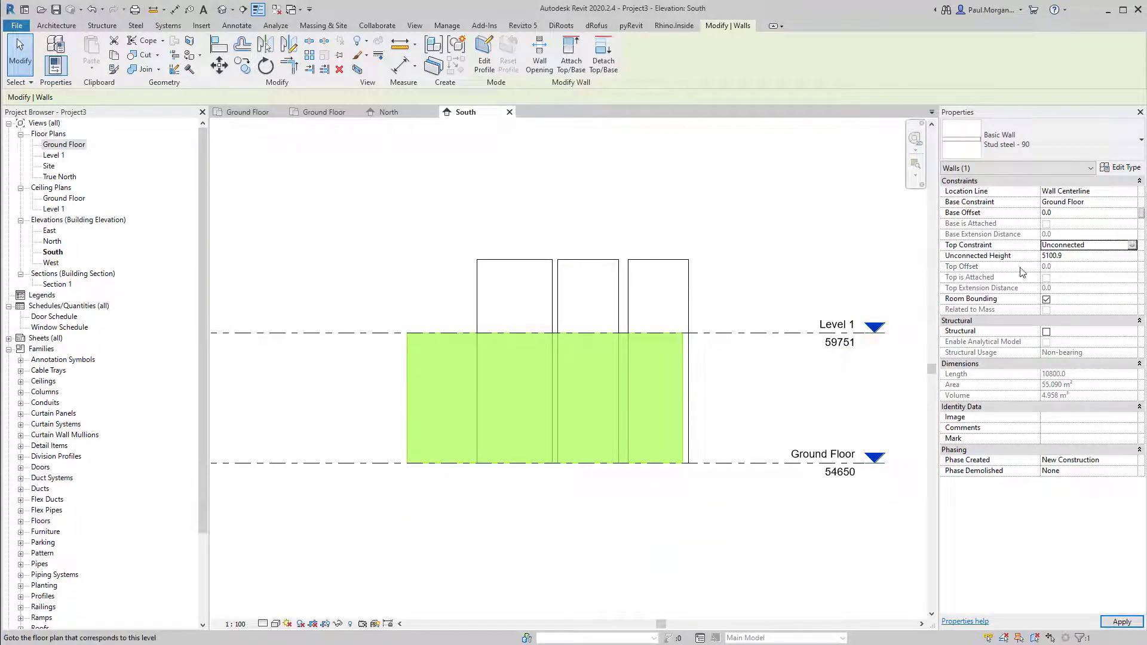
left_click(1079, 257)
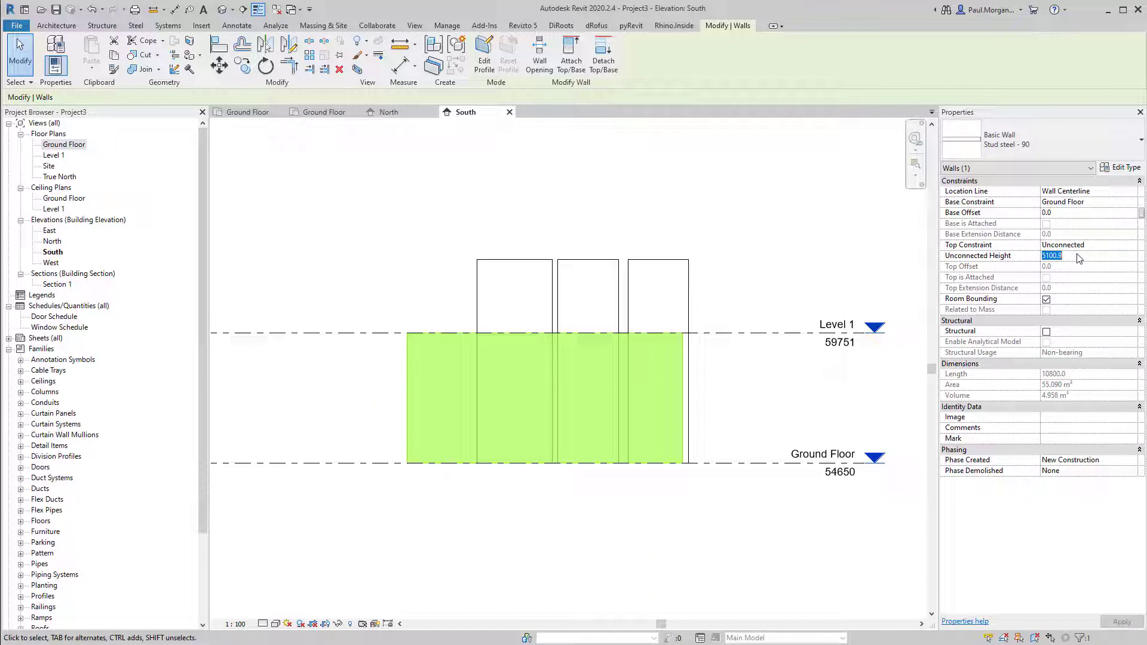
type("10000.0")
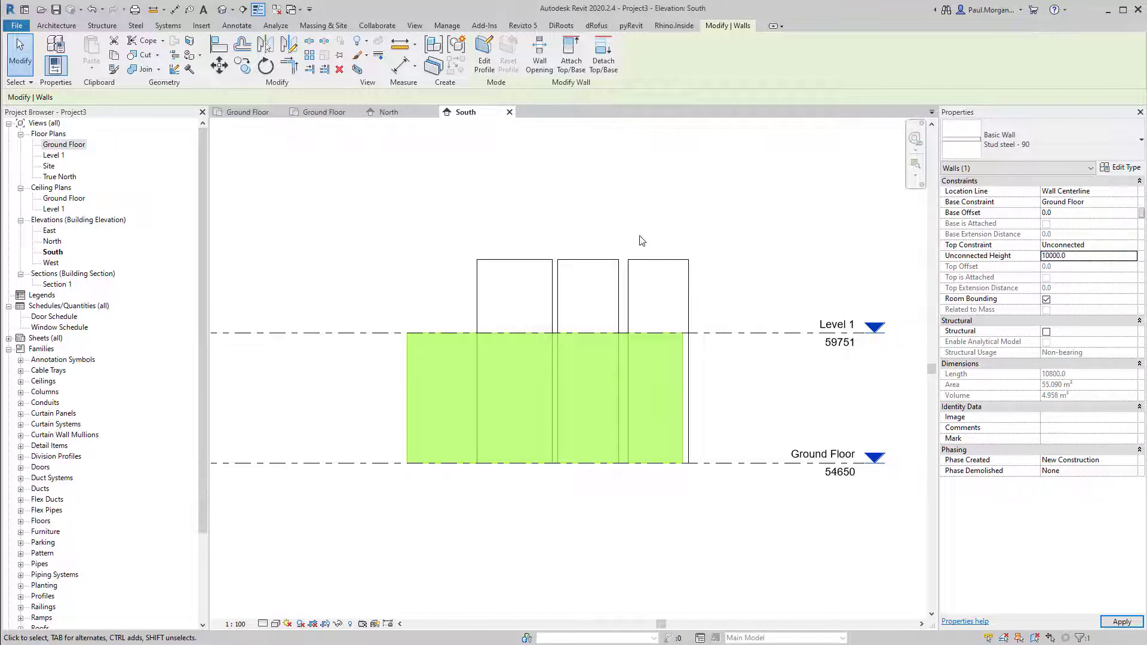
key("Return")
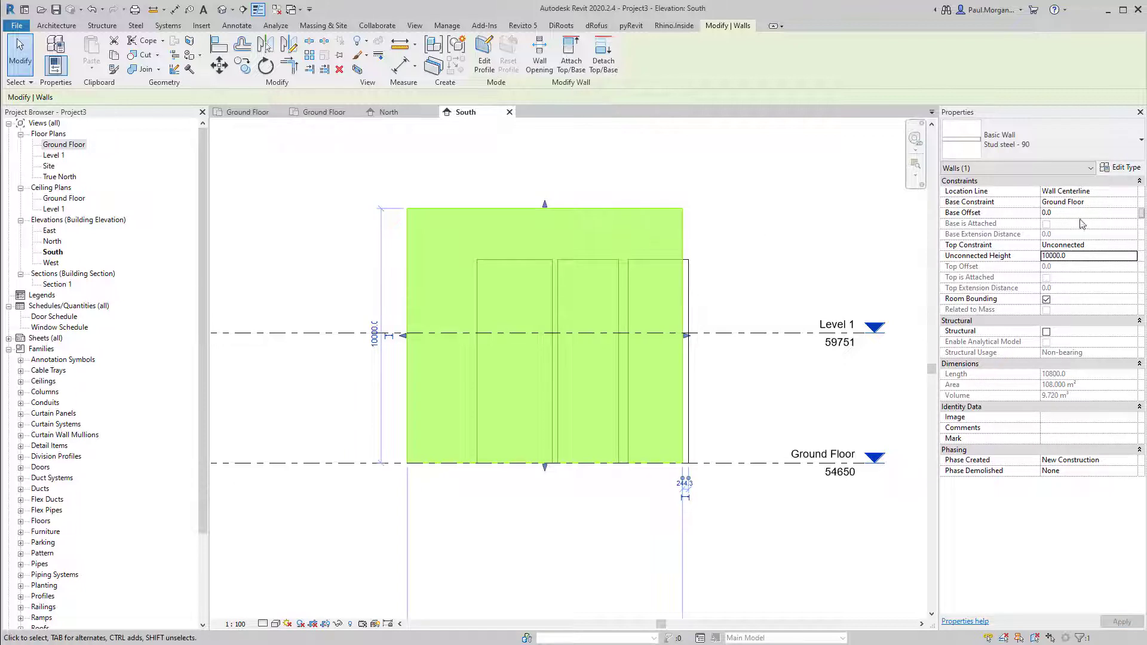
Set Top Constraint to Up to level: Level 1 with a 1000.0 Top Offset
left_click(1133, 246)
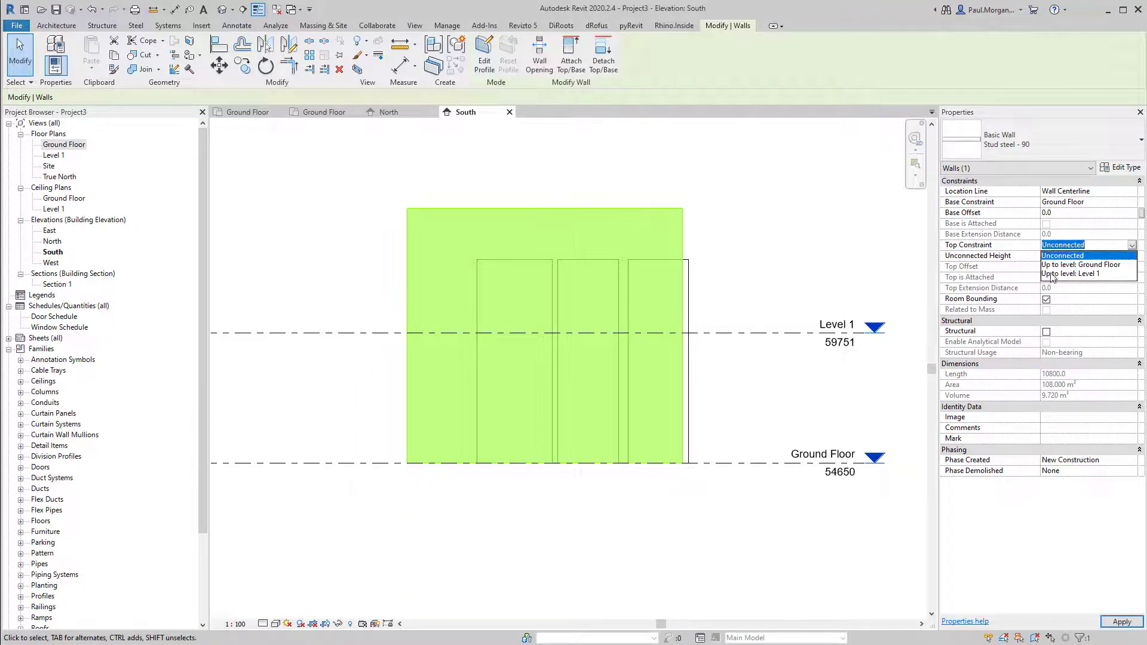
left_click(1070, 274)
left_click(1073, 267)
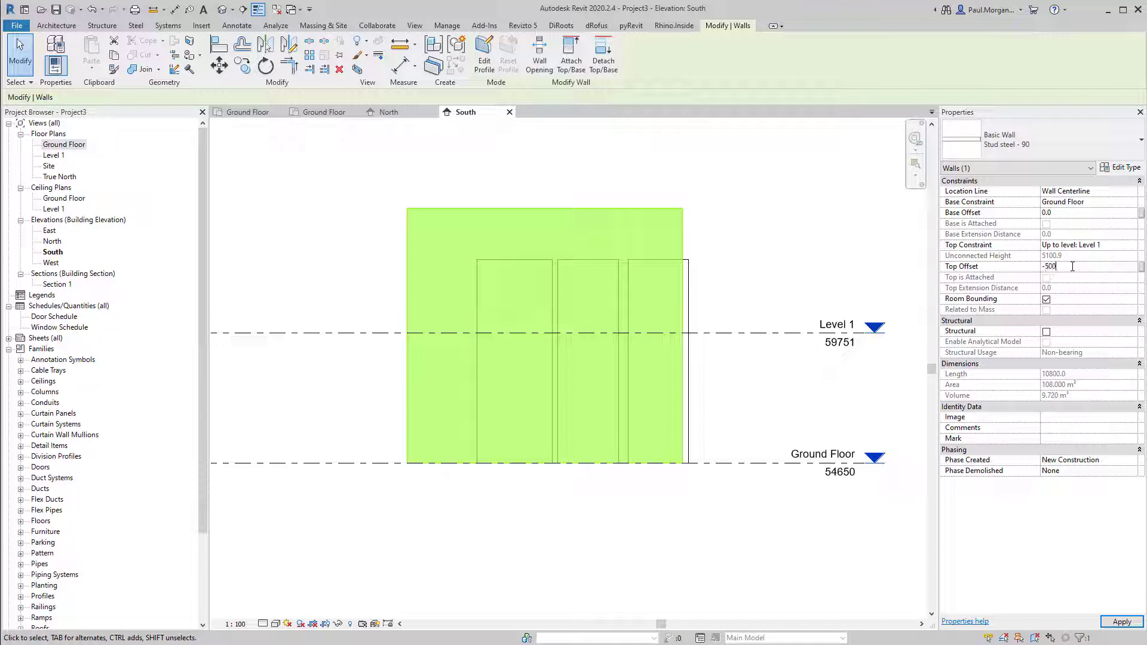
key("Return")
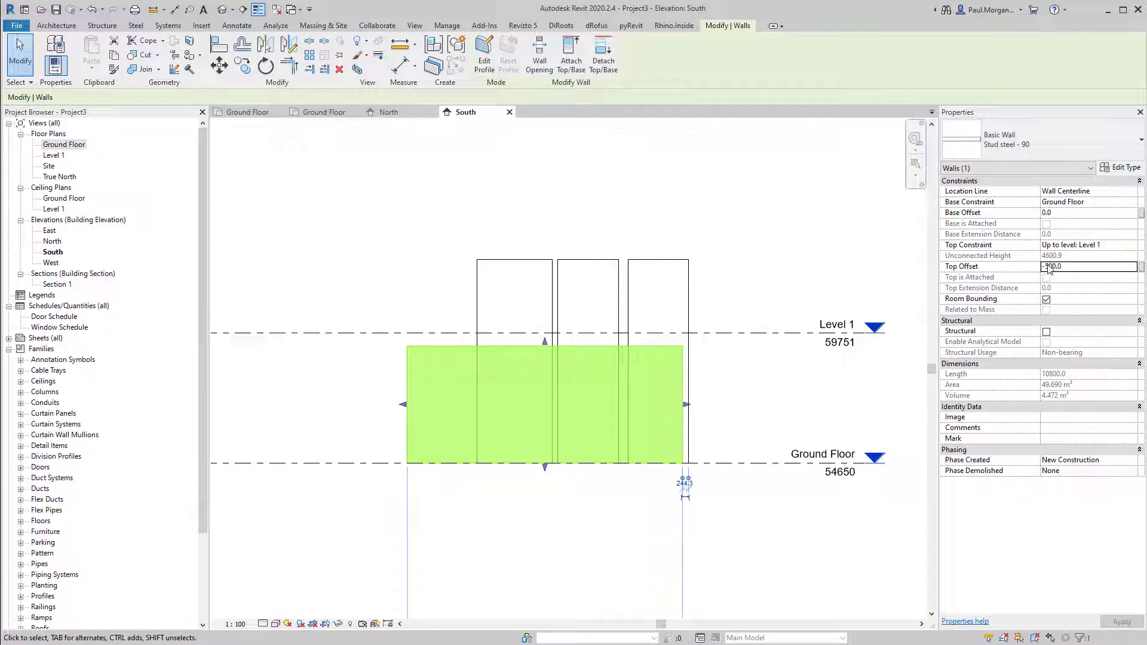
left_click(1079, 272)
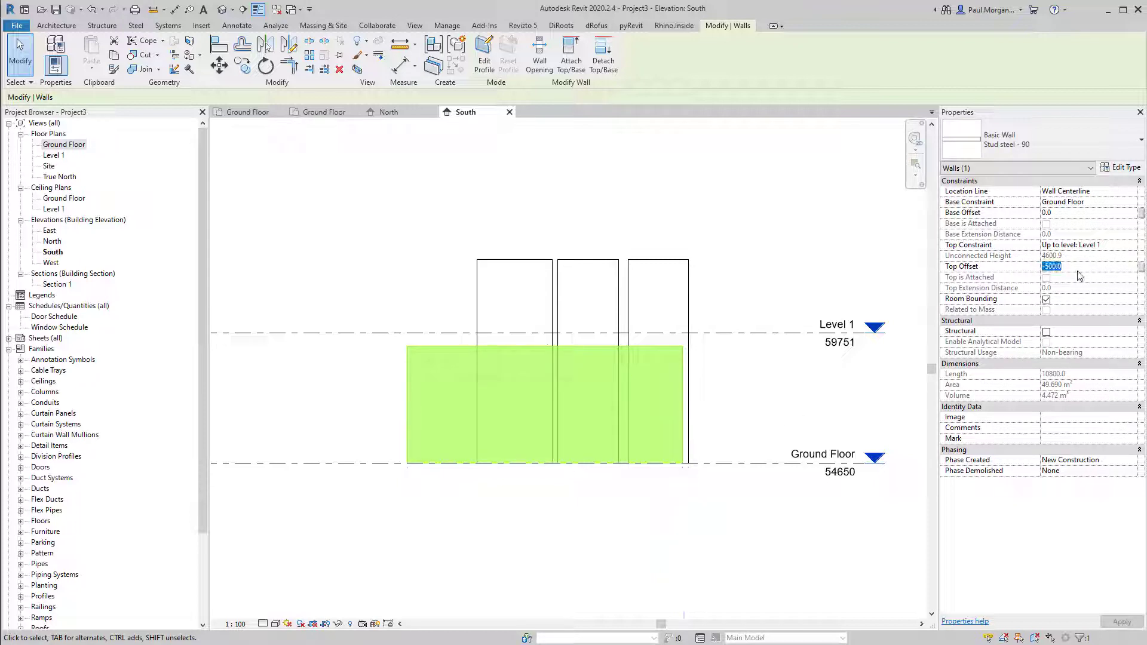
type("100")
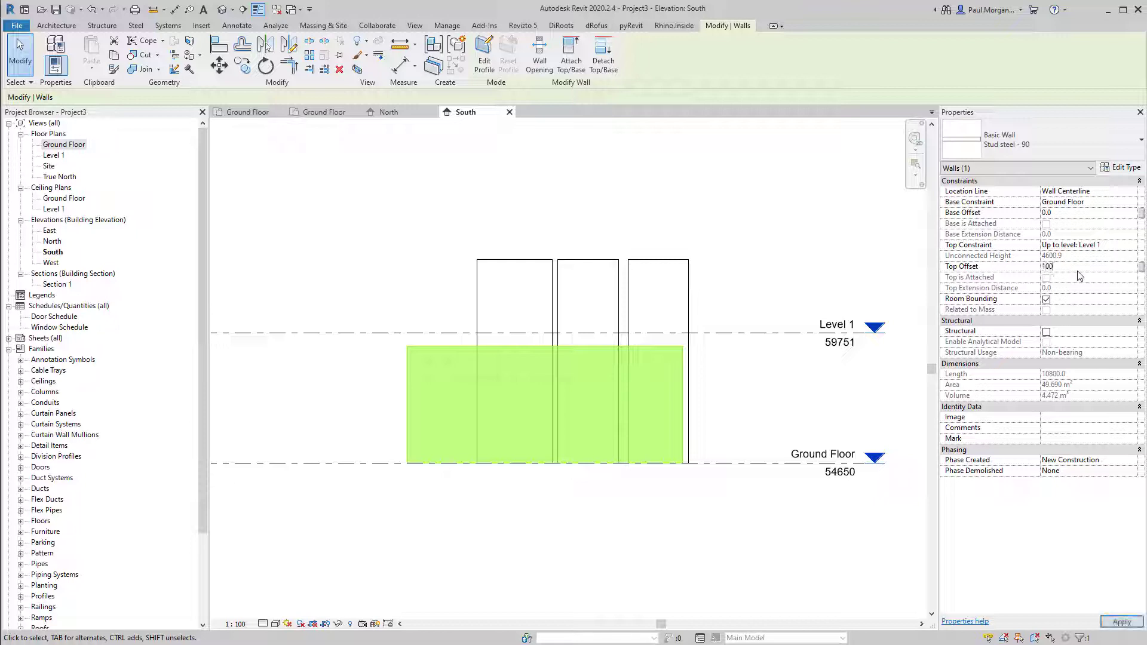
key("Return")
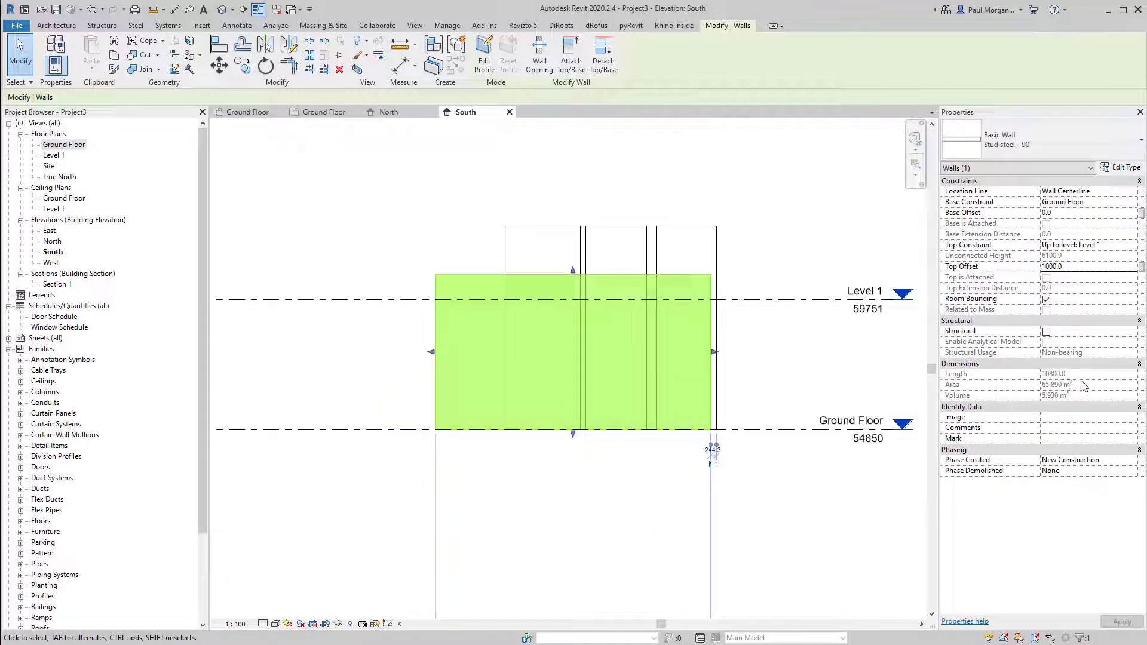
Make the wall Generic 300mm Wall; drag handles to 12400.0 long, top 3279.5 above Level 1
left_click(1013, 149)
left_click(996, 406)
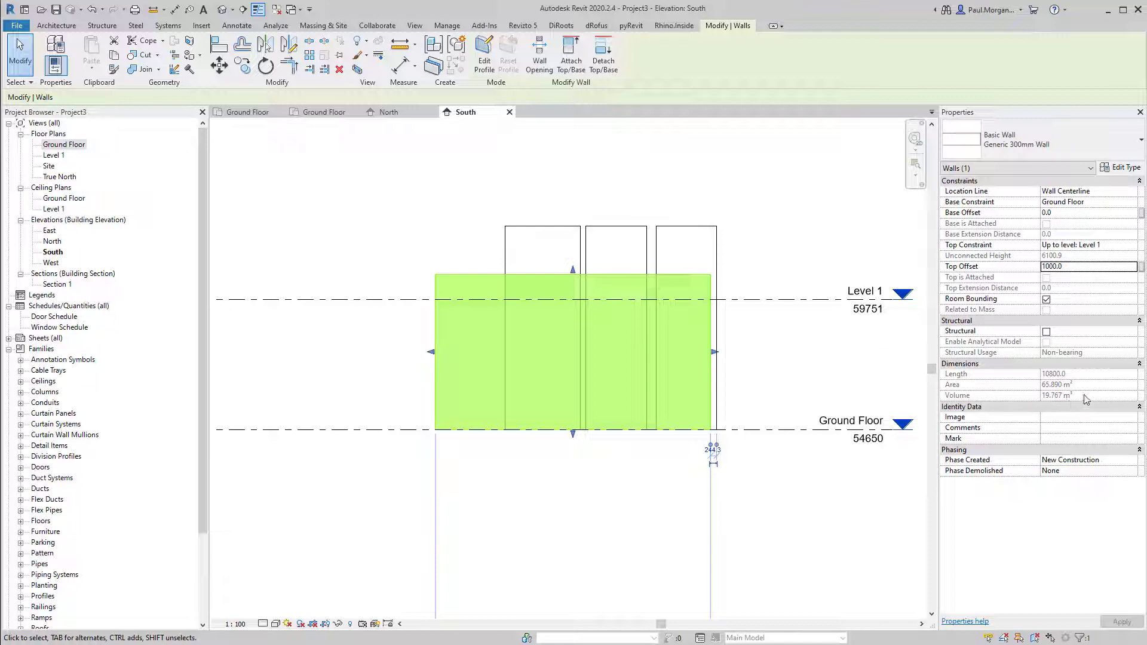
left_click_drag(431, 352, 319, 352)
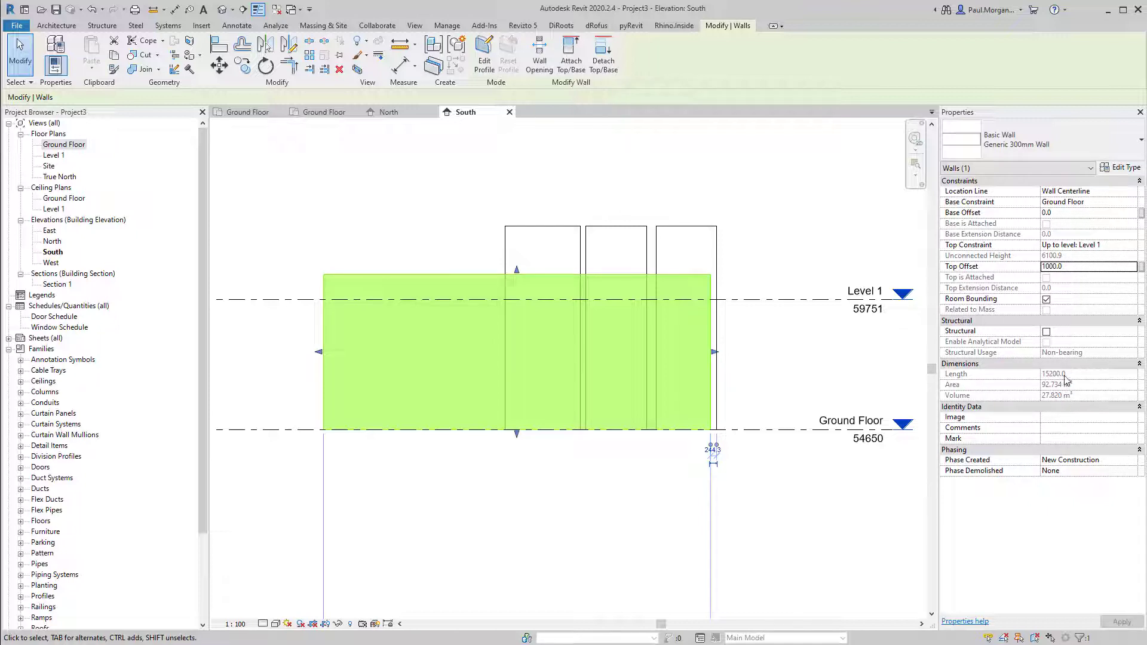
left_click_drag(517, 269, 516, 332)
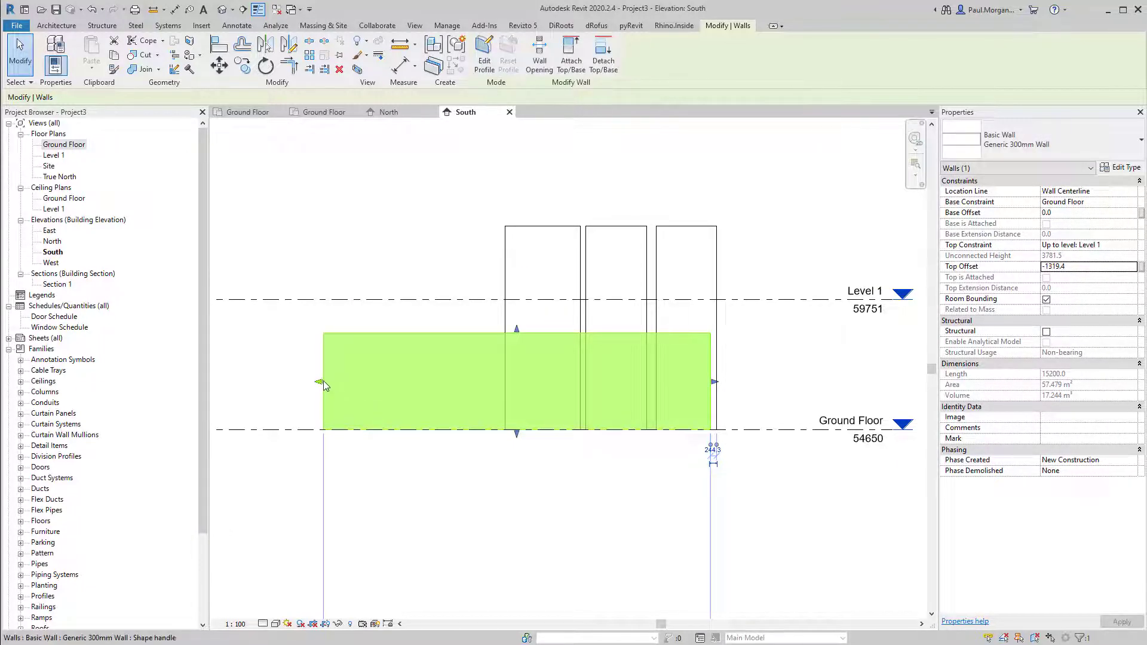
left_click_drag(323, 382, 394, 381)
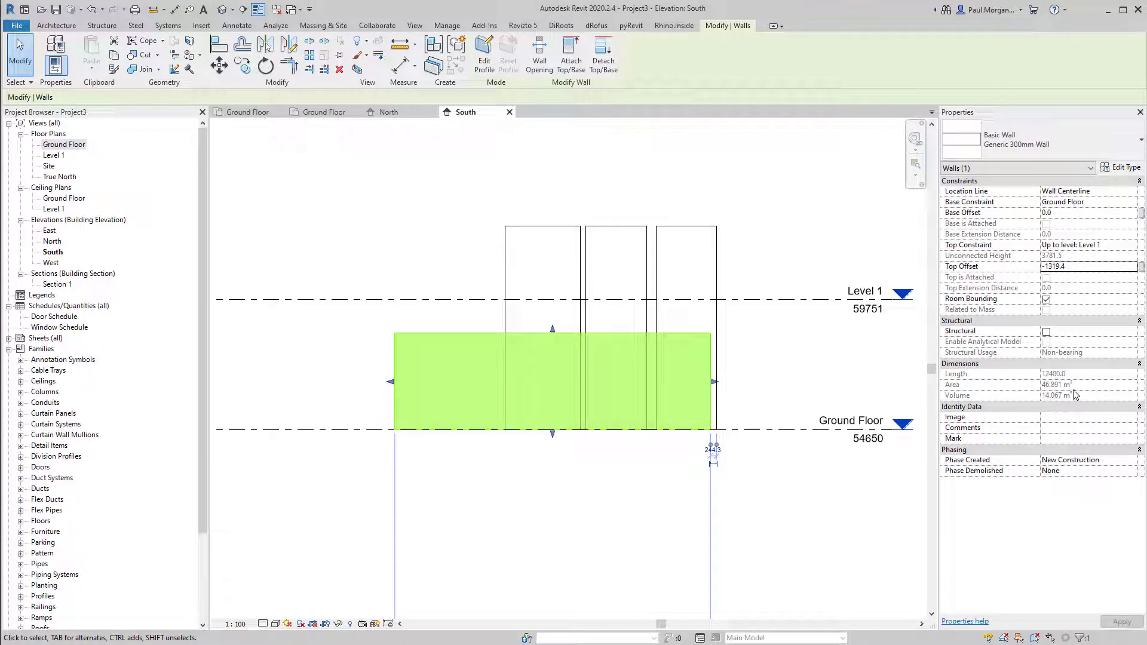
left_click_drag(552, 329, 553, 216)
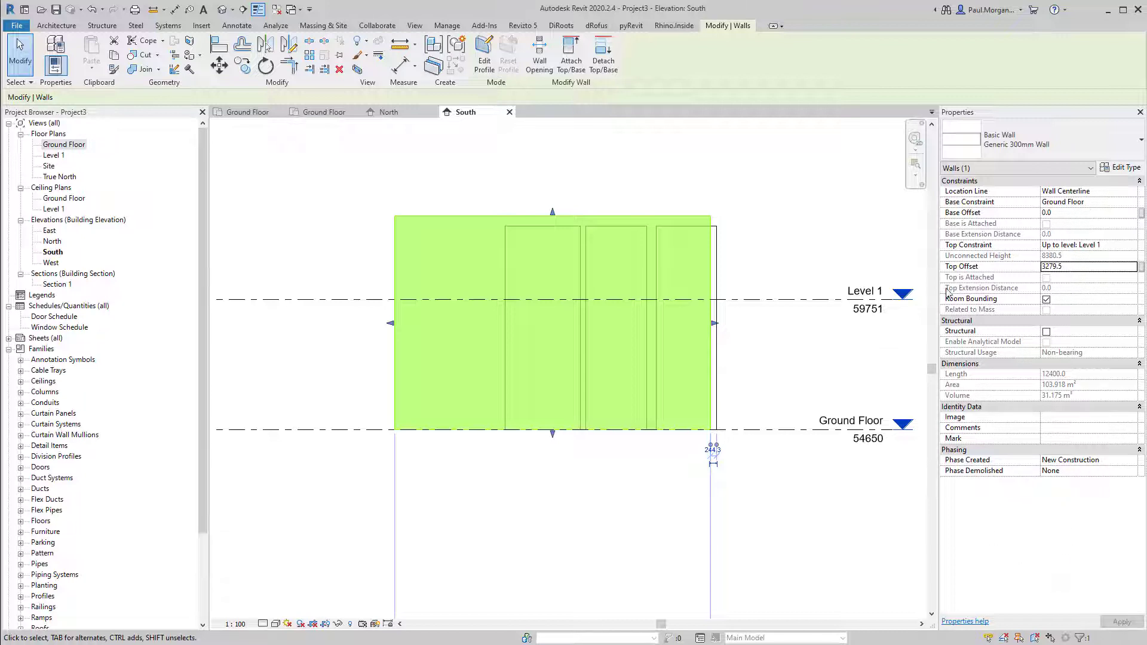
left_click(683, 183)
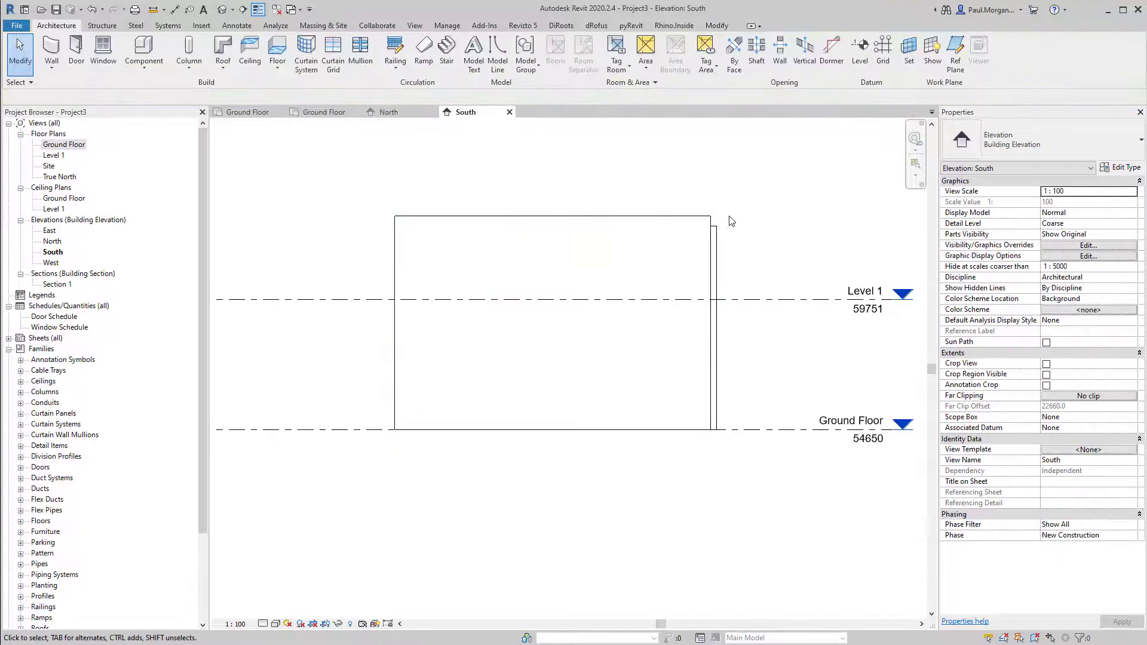
Open the Ground Floor plan, pan to the porch walls, and start the Wall tool with WA
left_click(578, 218)
left_click(510, 180)
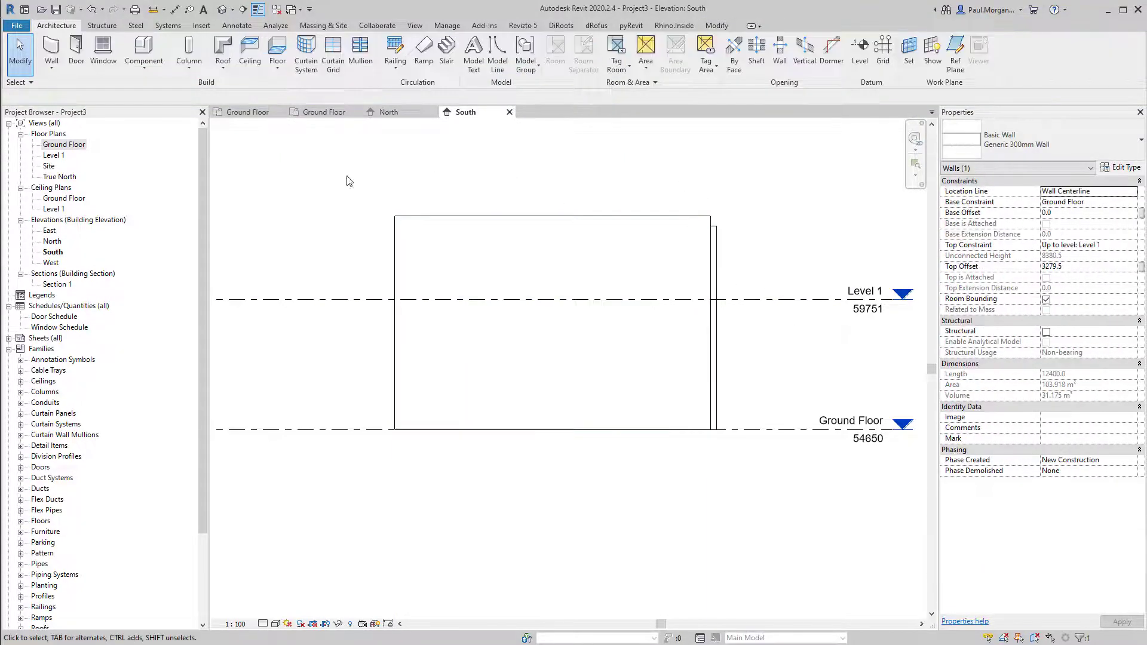
double_click(51, 148)
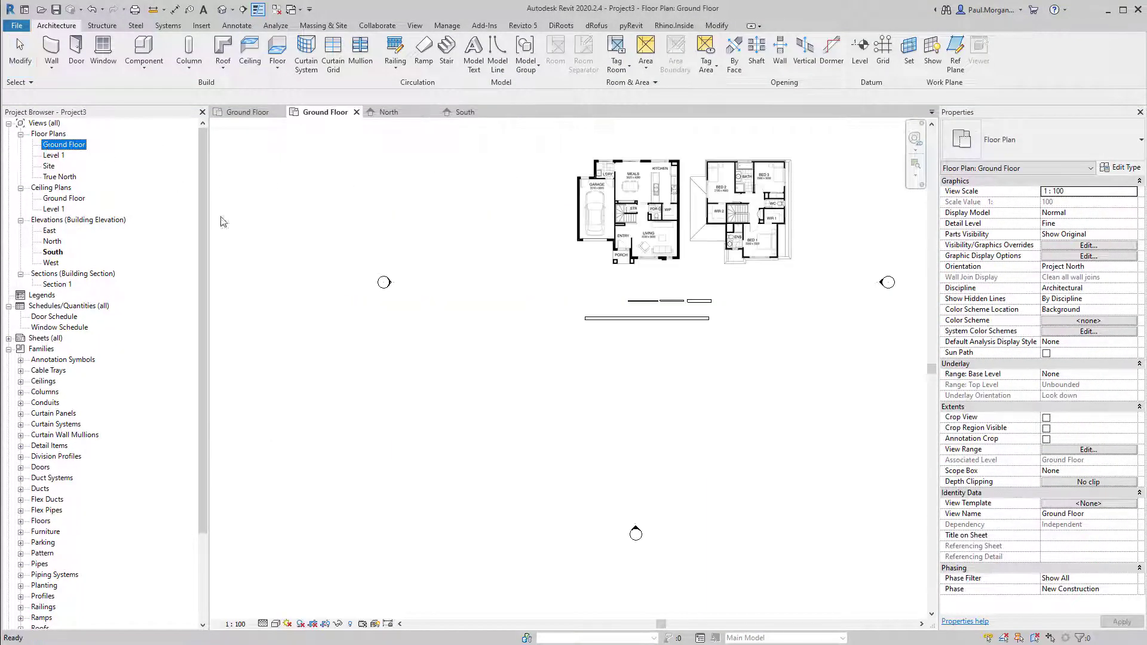
scroll(618, 294, "up", 5)
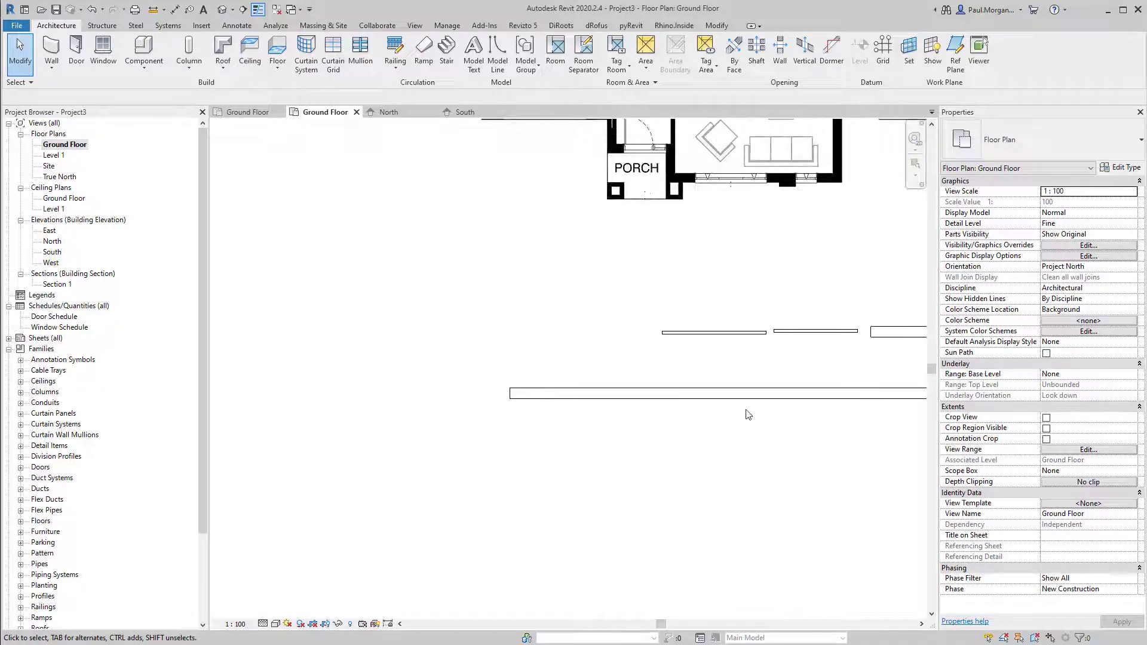
left_click(735, 395)
middle_click_drag(714, 446, 526, 438)
left_click(519, 472)
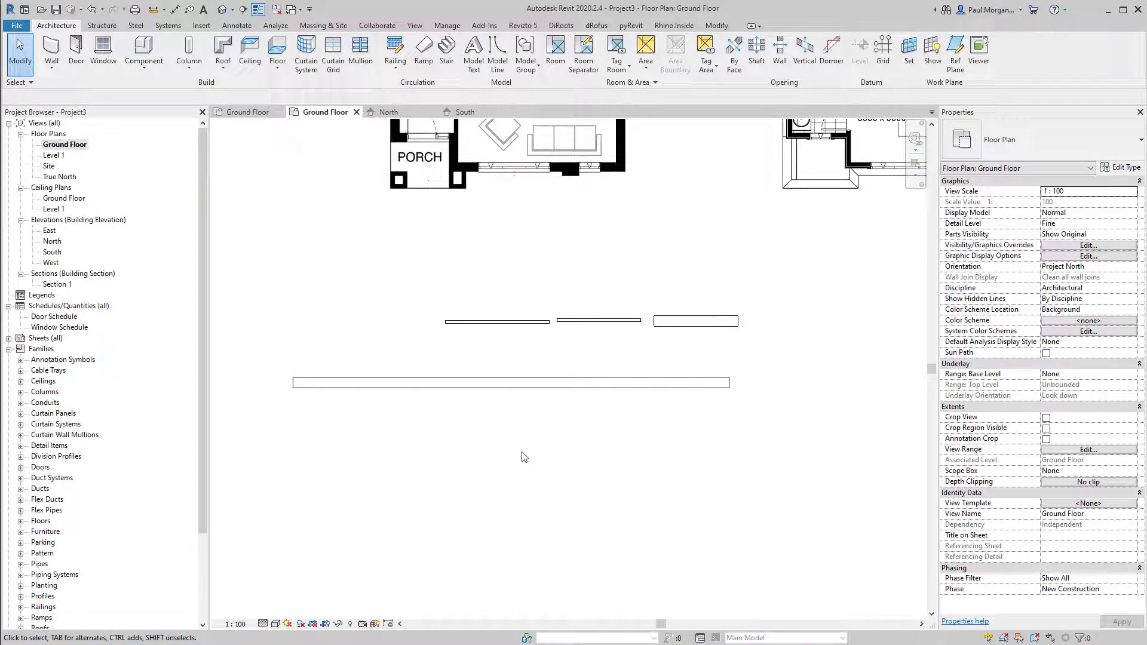
key("w")
key("a")
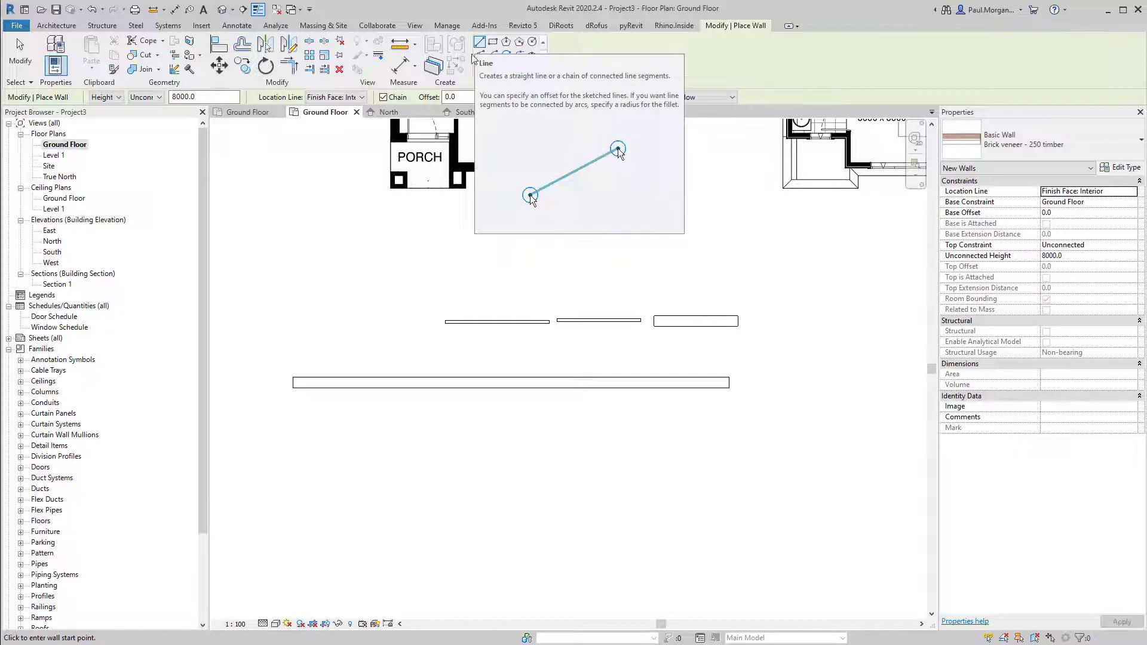
Keep Height with top constraint Level 1, leave the location line unchanged, and start a wall
left_click(105, 97)
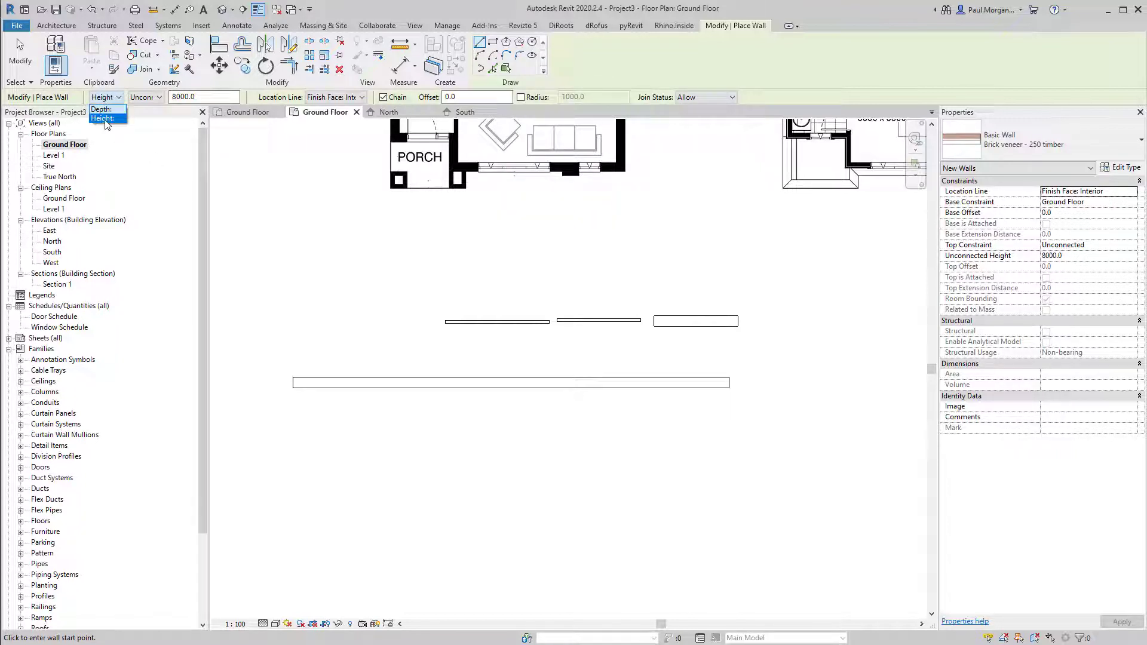
left_click(102, 118)
left_click(141, 98)
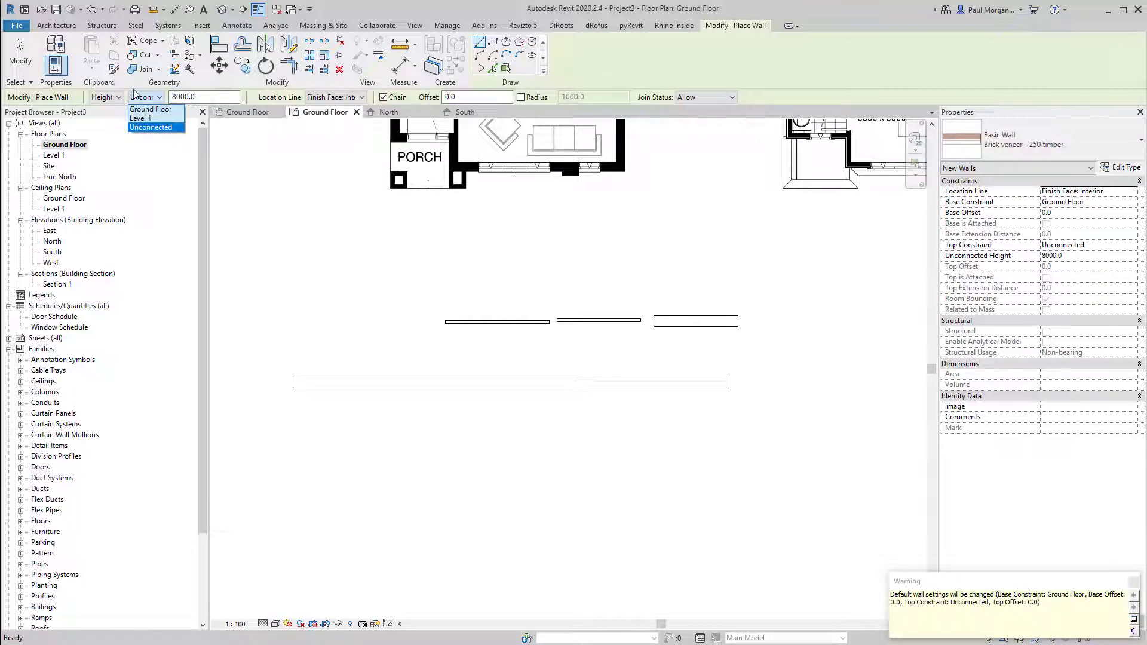
left_click(152, 122)
left_click(152, 122)
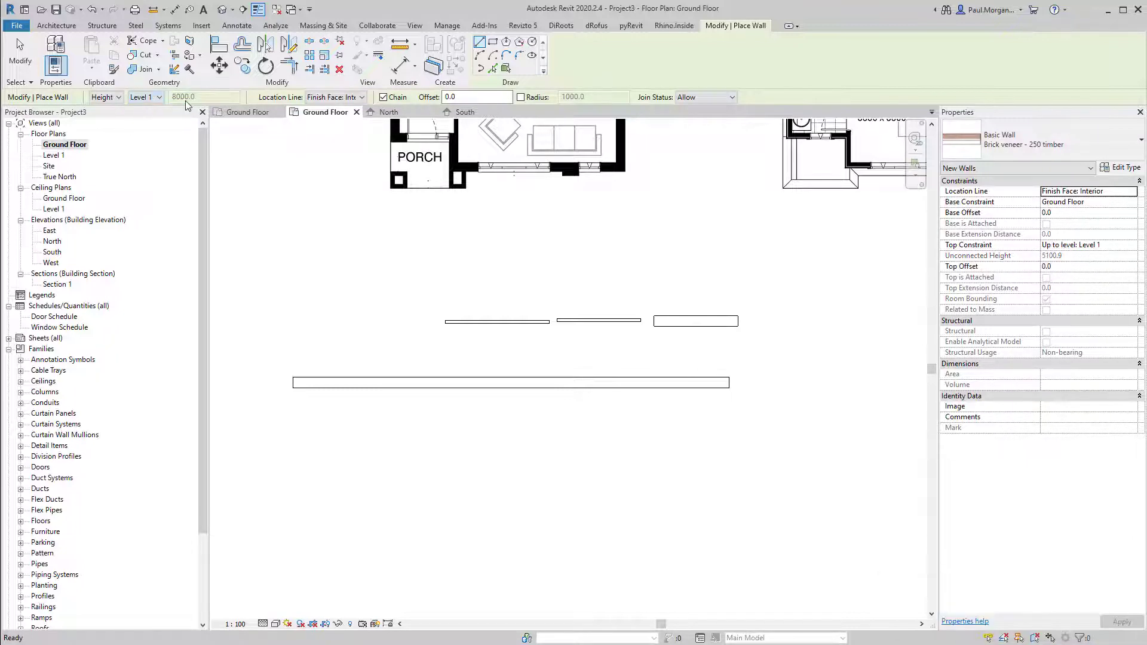
left_click(332, 98)
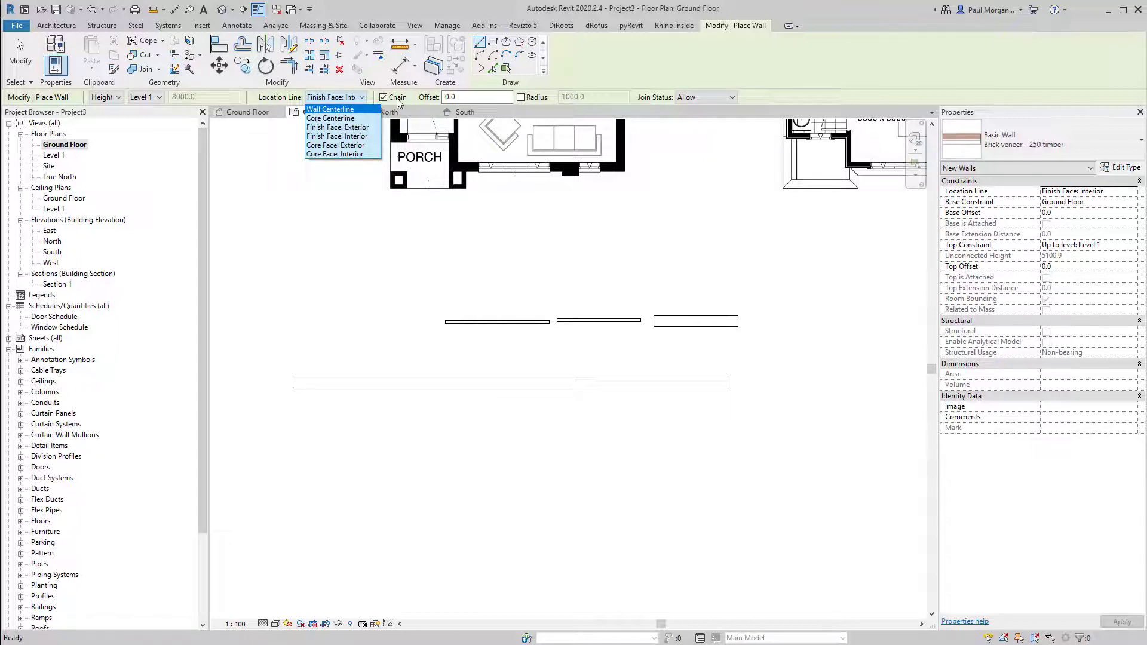
left_click(452, 492)
left_click(435, 467)
Draw a chain of practice wall segments, including two angled ones, and end the chain
left_click(583, 466)
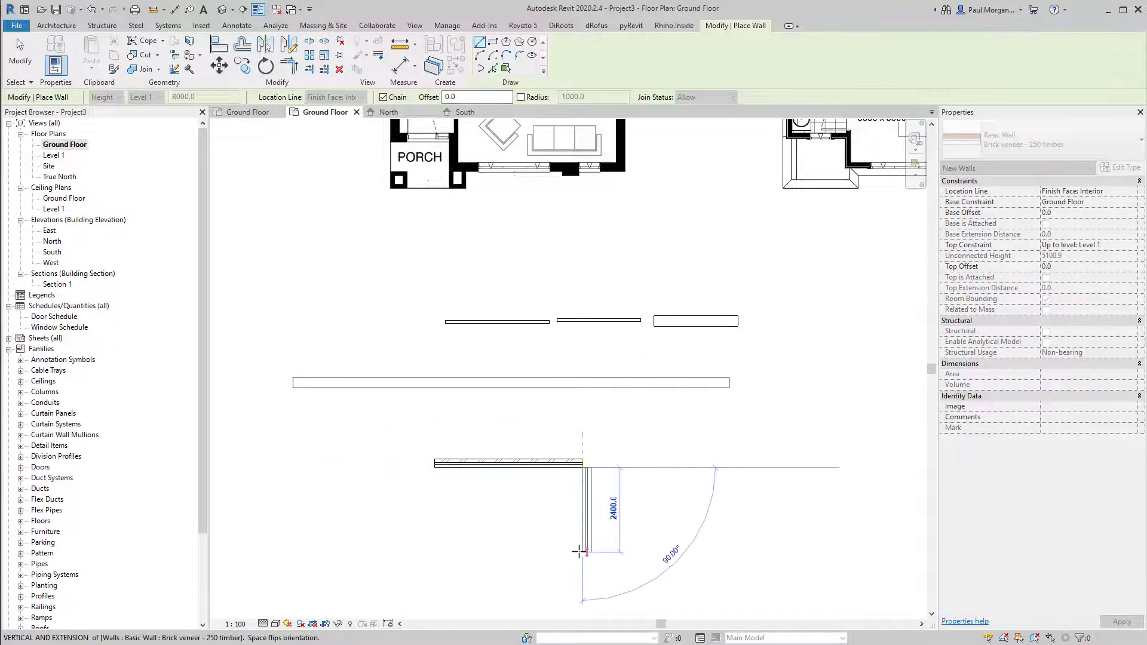
left_click(580, 553)
left_click(452, 554)
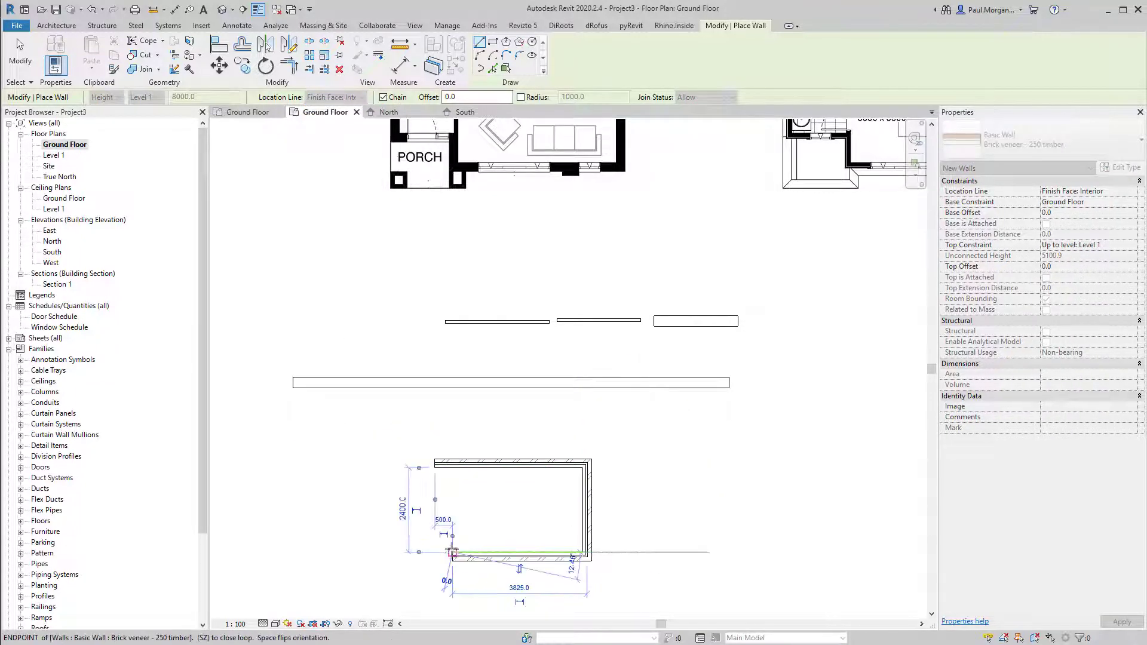
left_click(419, 501)
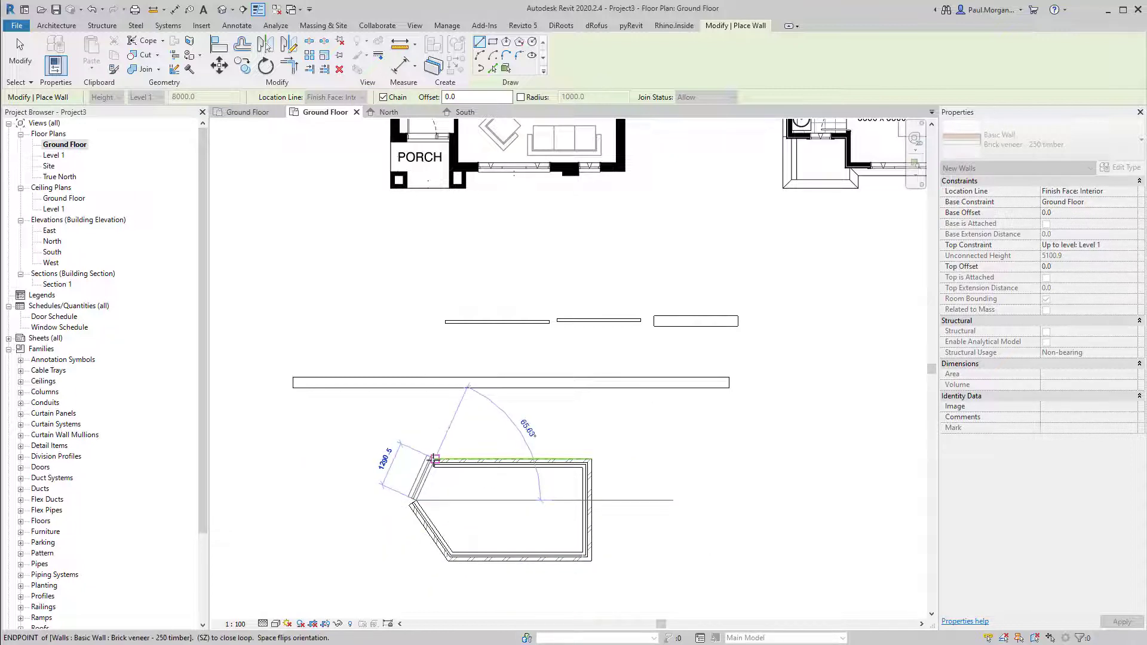
left_click(425, 462)
right_click(557, 442)
left_click(586, 449)
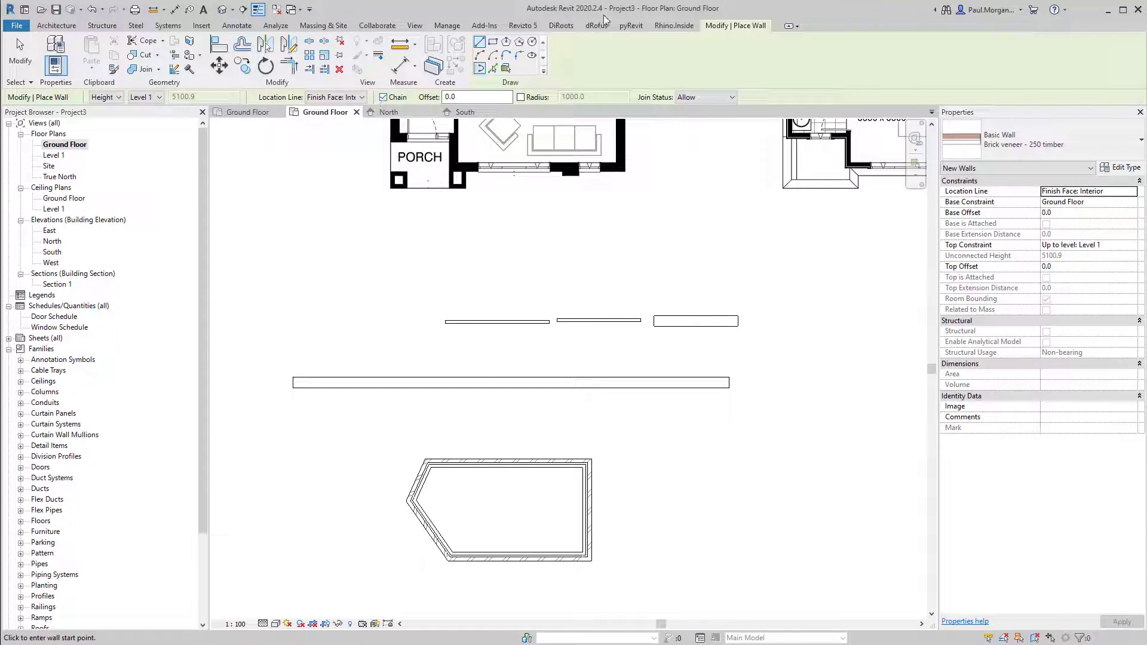
Set the wall offset to 1500 and draw a horizontal wall at the small rectangle
left_click(473, 99)
type("1500")
key("Return")
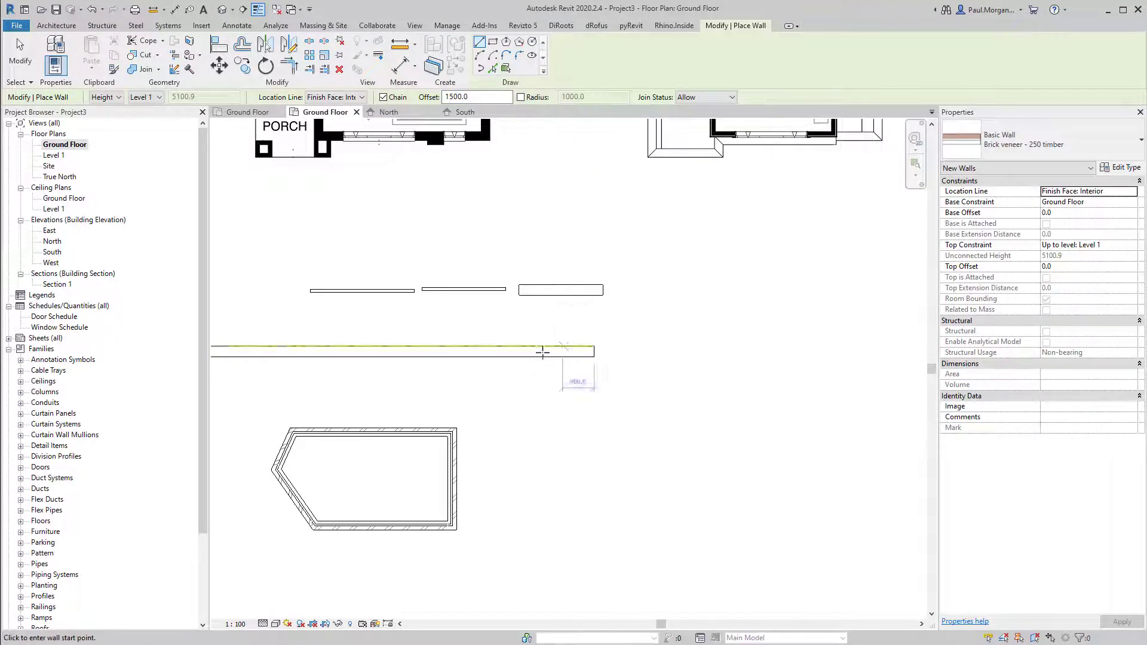
left_click(529, 280)
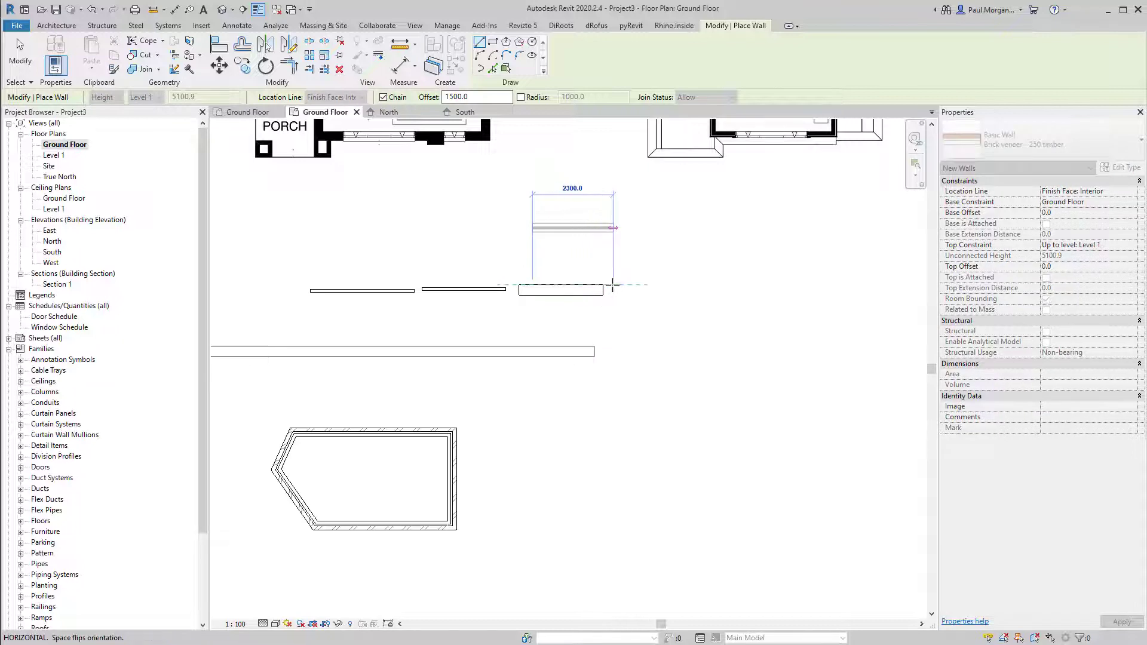
left_click(613, 285)
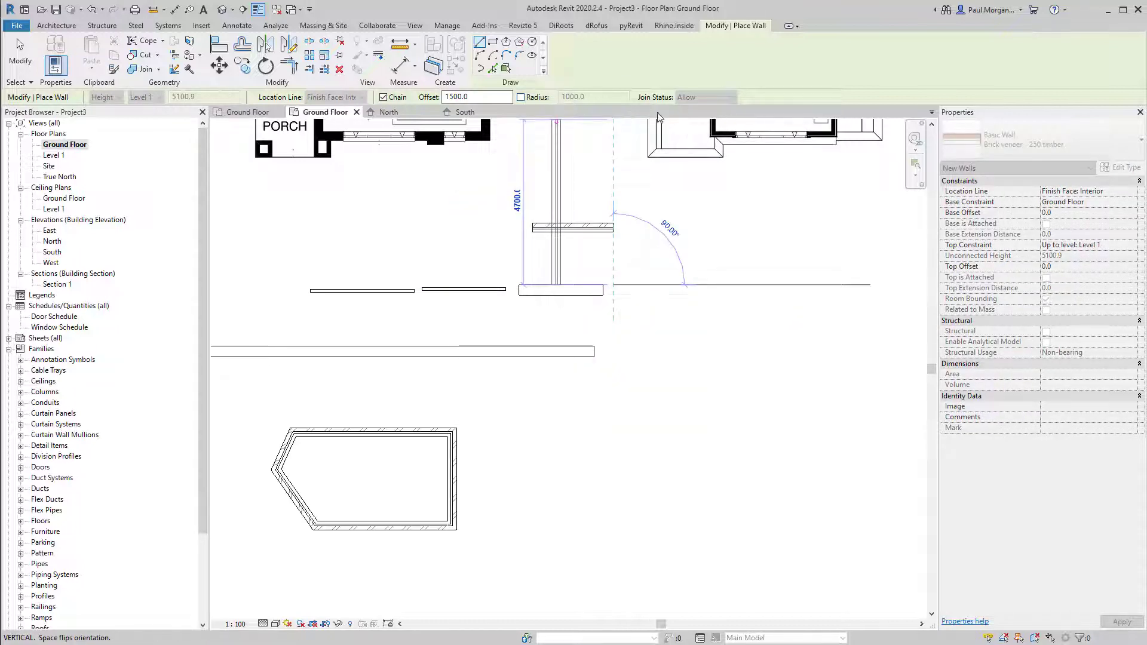
Try the Radius option, turn it back off, and cancel wall placement
left_click(521, 97)
left_click(605, 95)
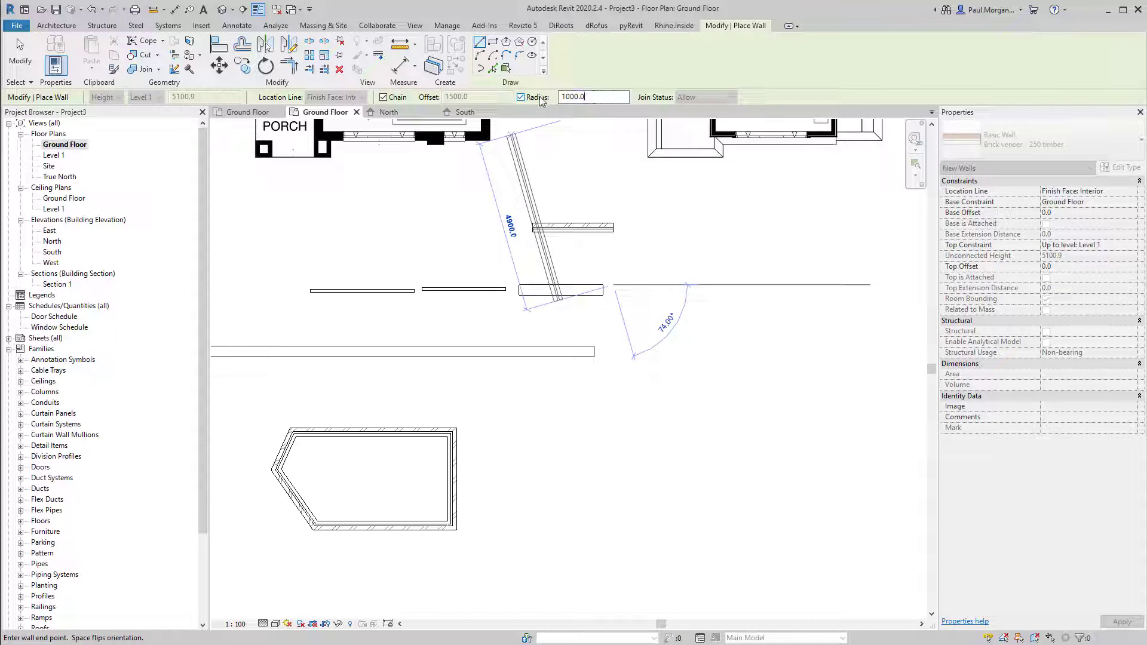
left_click(520, 97)
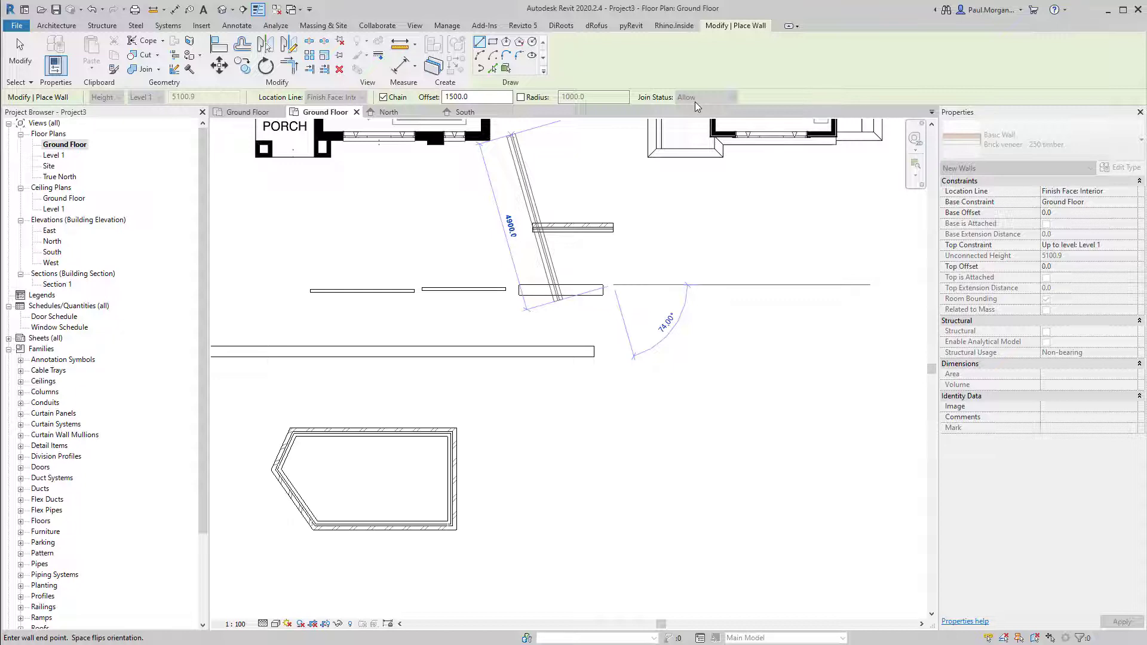
key("Escape")
key("Escape")
scroll(793, 408, "down", 2)
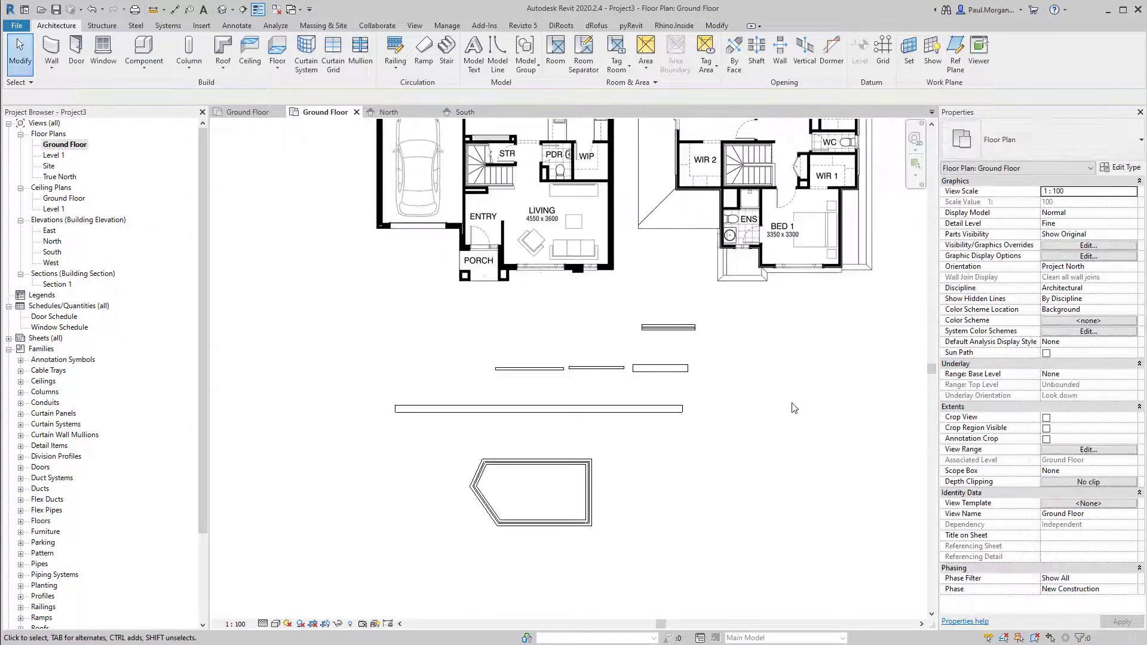
Zoom to fit with ZF, then frame the Living, Entry and Porch area of the plan
scroll(777, 418, "down", 1)
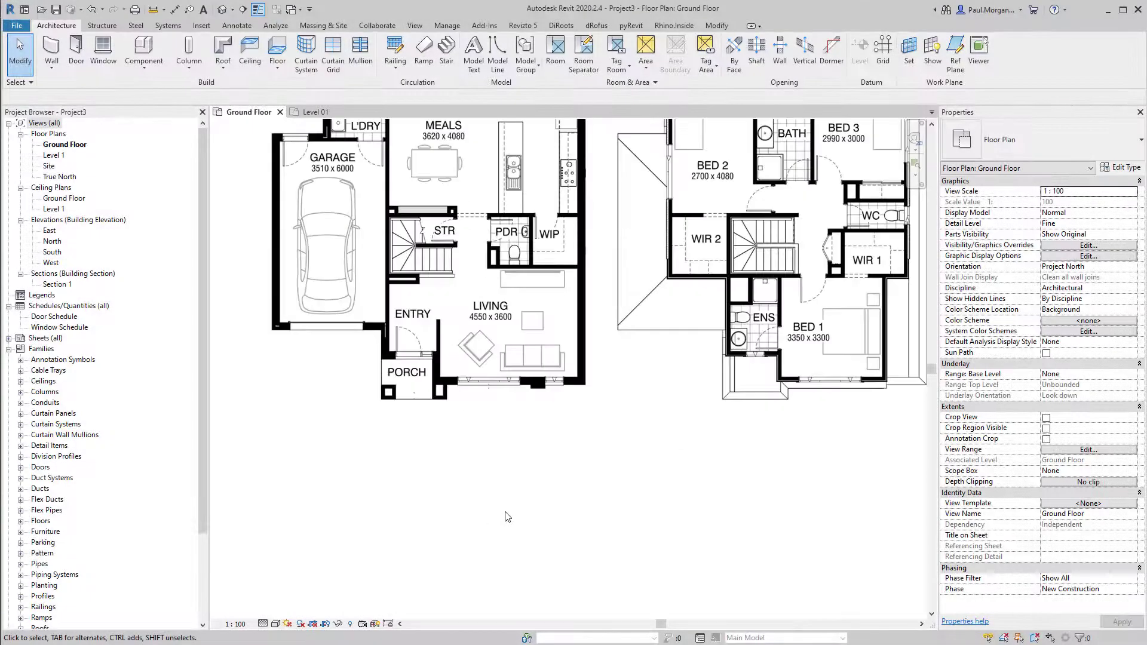
key("z")
key("f")
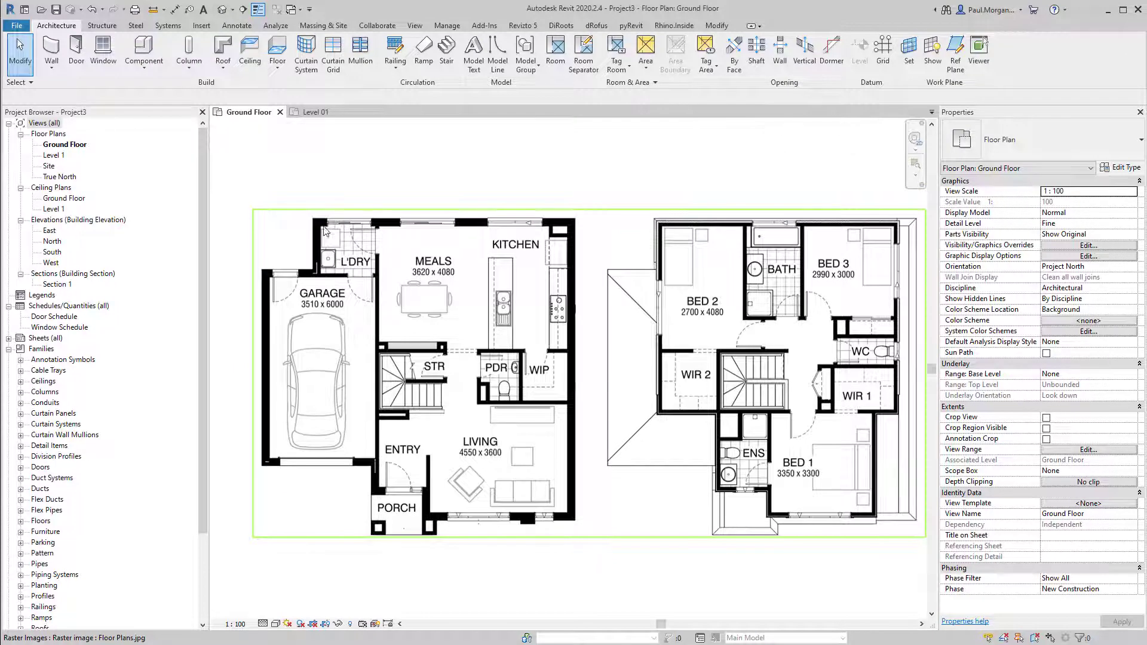
scroll(325, 229, "up", 2)
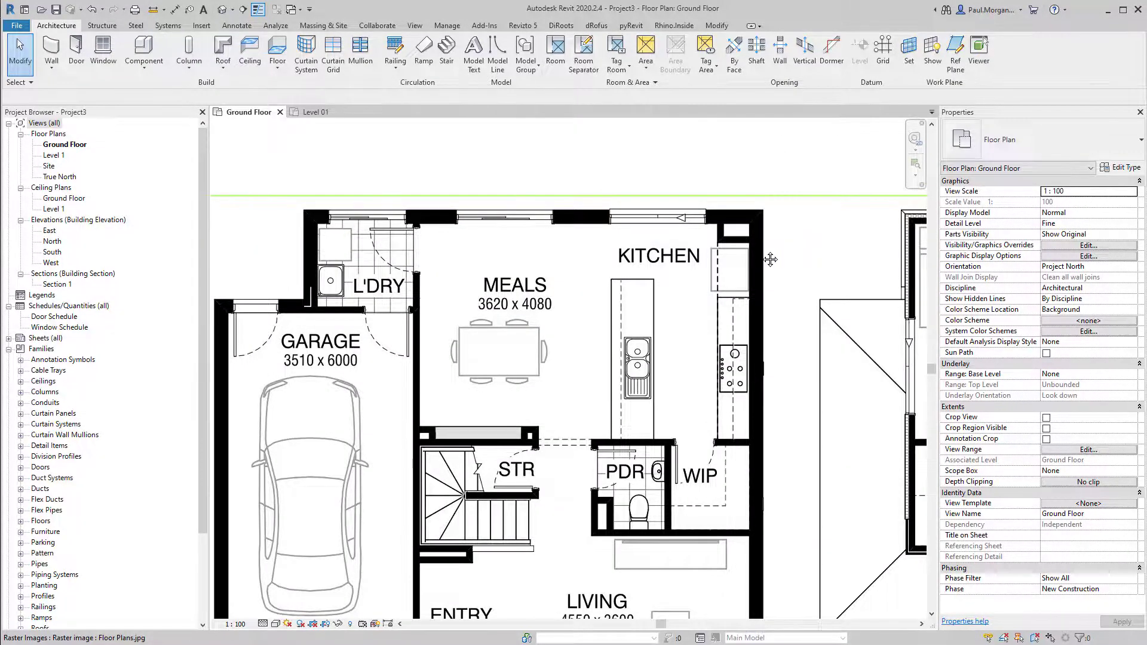
middle_click_drag(771, 260, 747, 115)
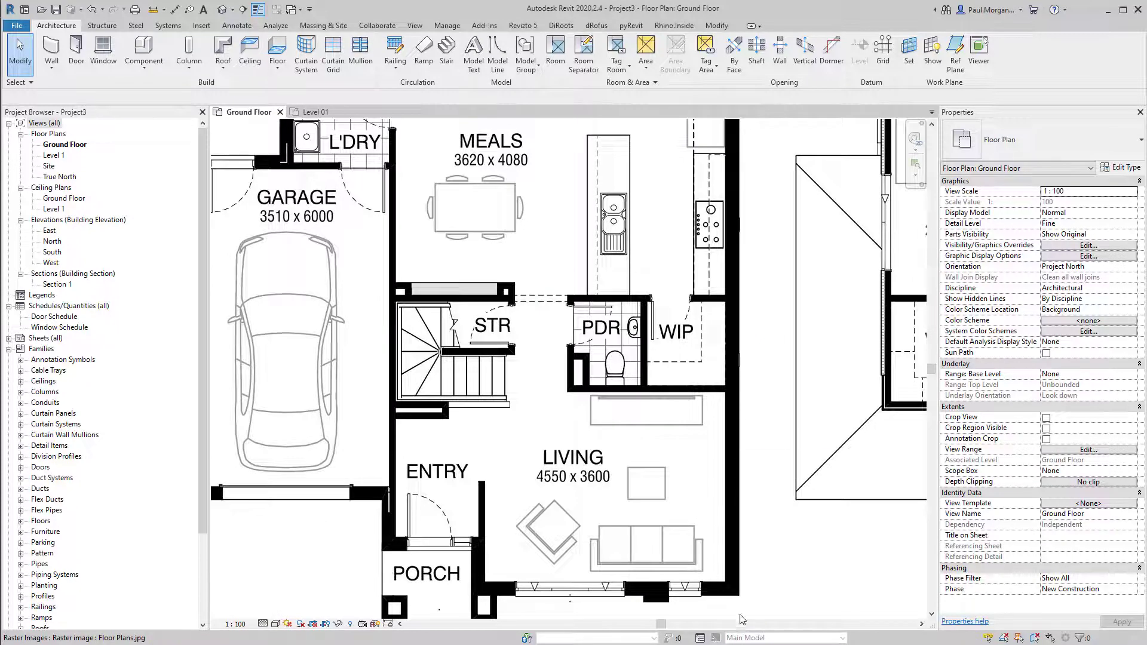
scroll(739, 593, "down", 1)
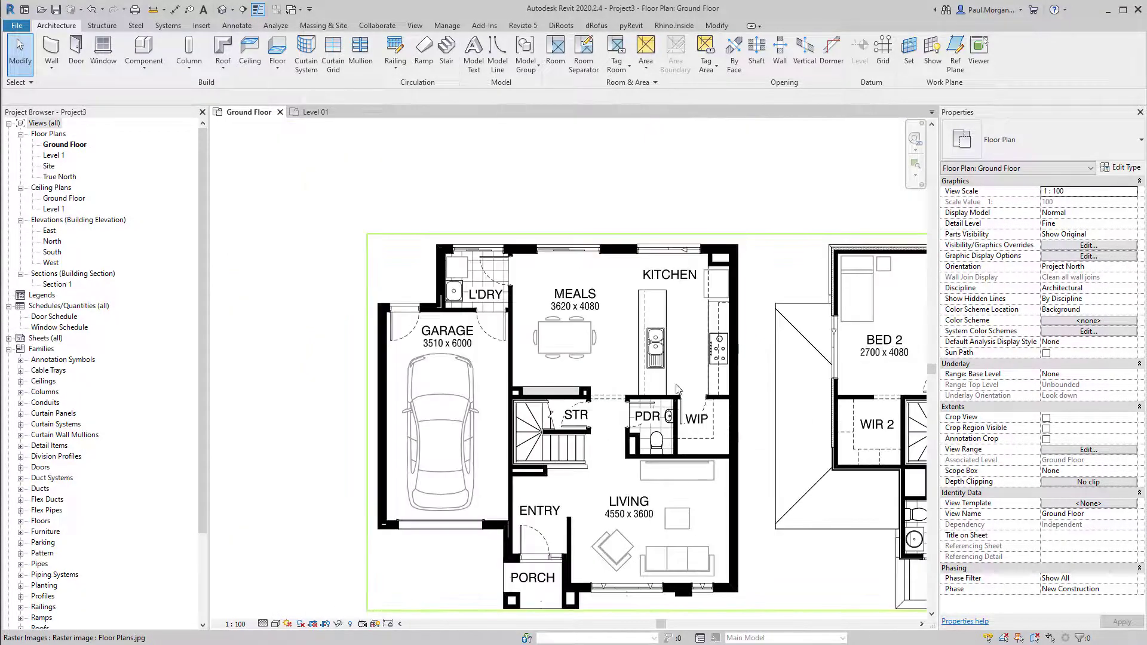
middle_click_drag(677, 388, 673, 408)
Start WA with Brick veneer - 250 timber, Finish Face: Exterior location line, top Level 1
key("w")
key("a")
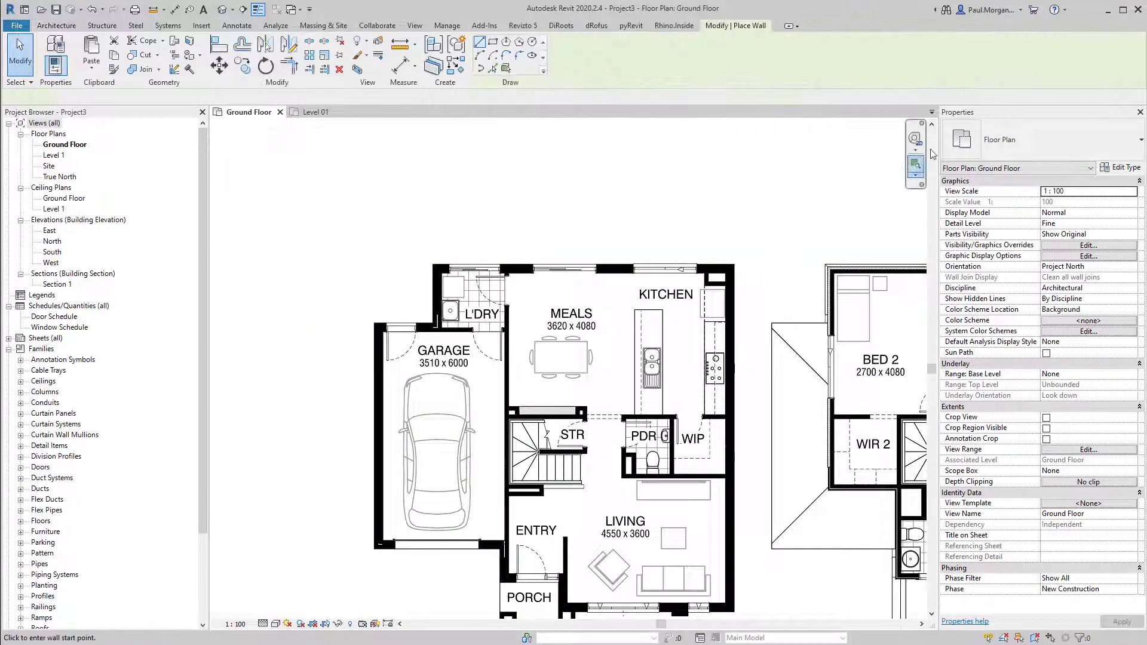
left_click(992, 145)
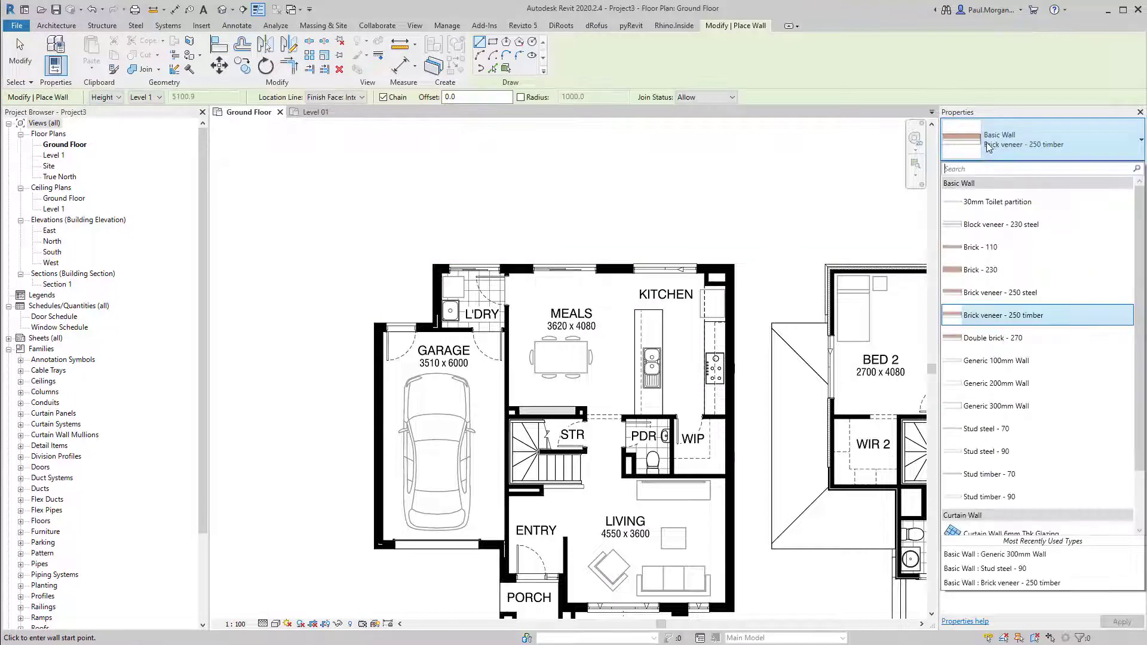
left_click(1010, 316)
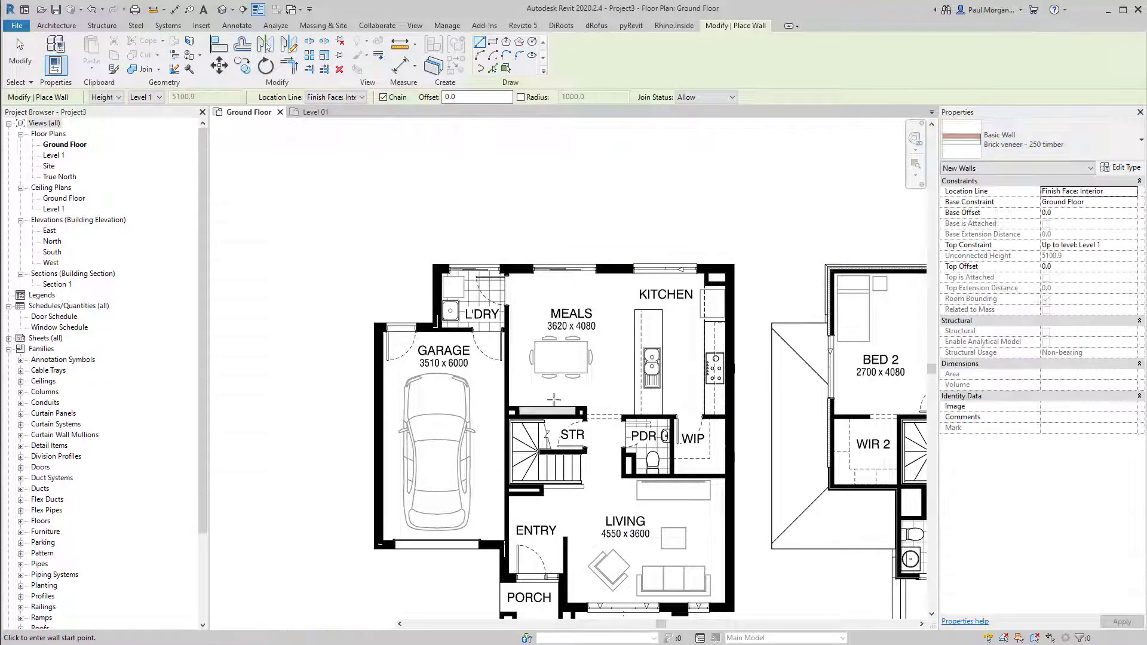
left_click(1132, 192)
left_click(1086, 220)
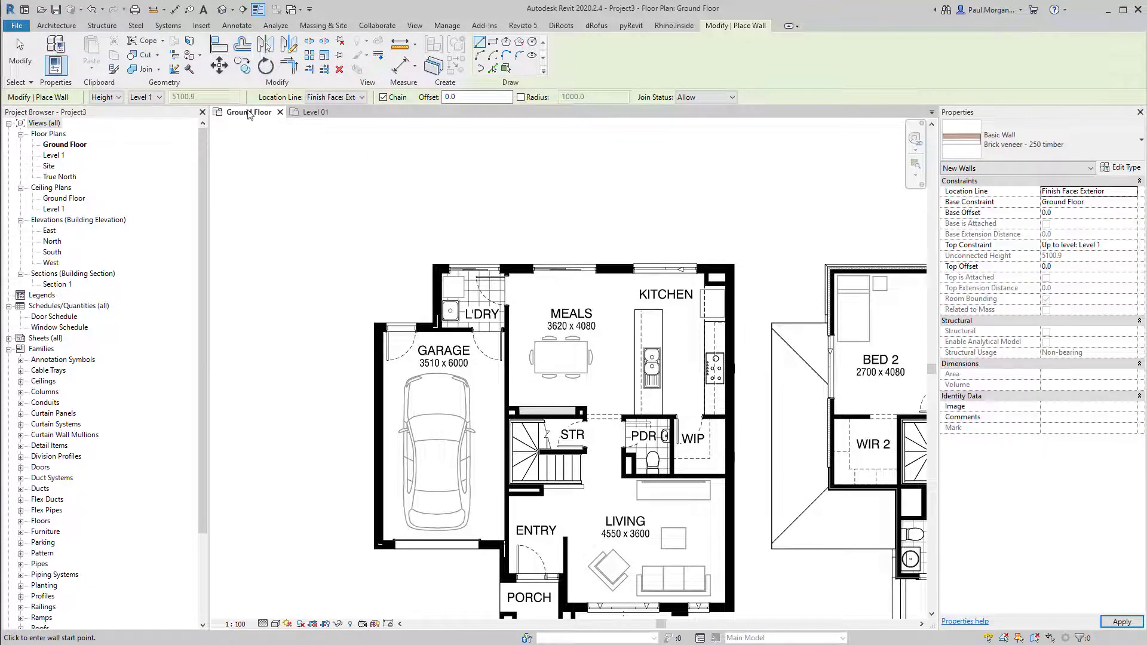
left_click(316, 100)
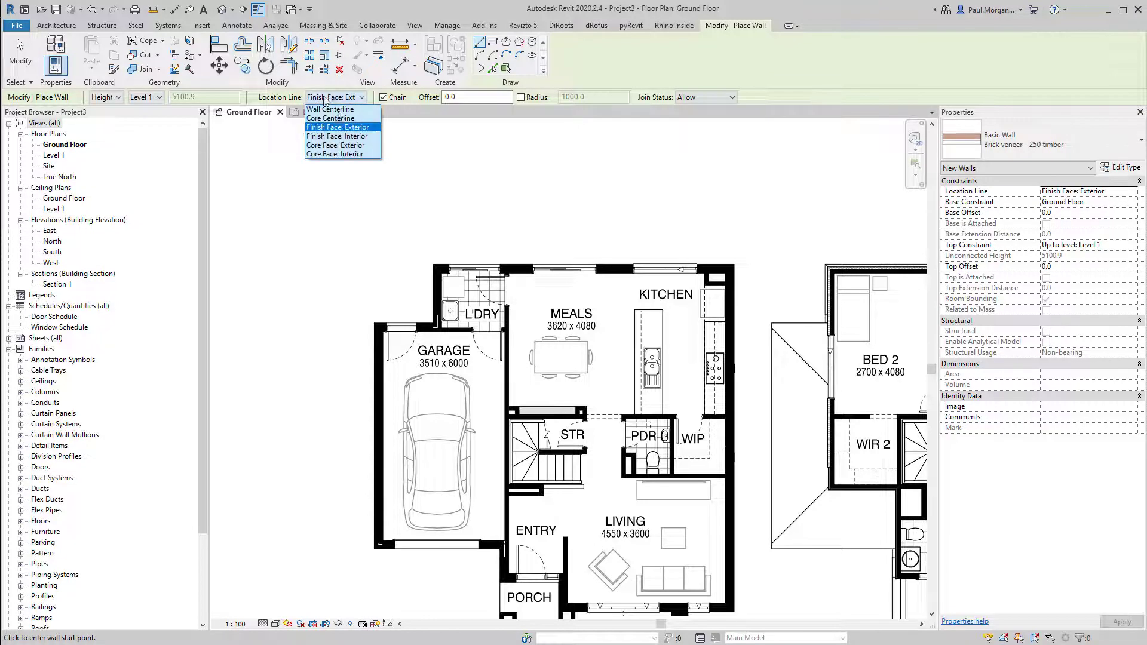
left_click(359, 127)
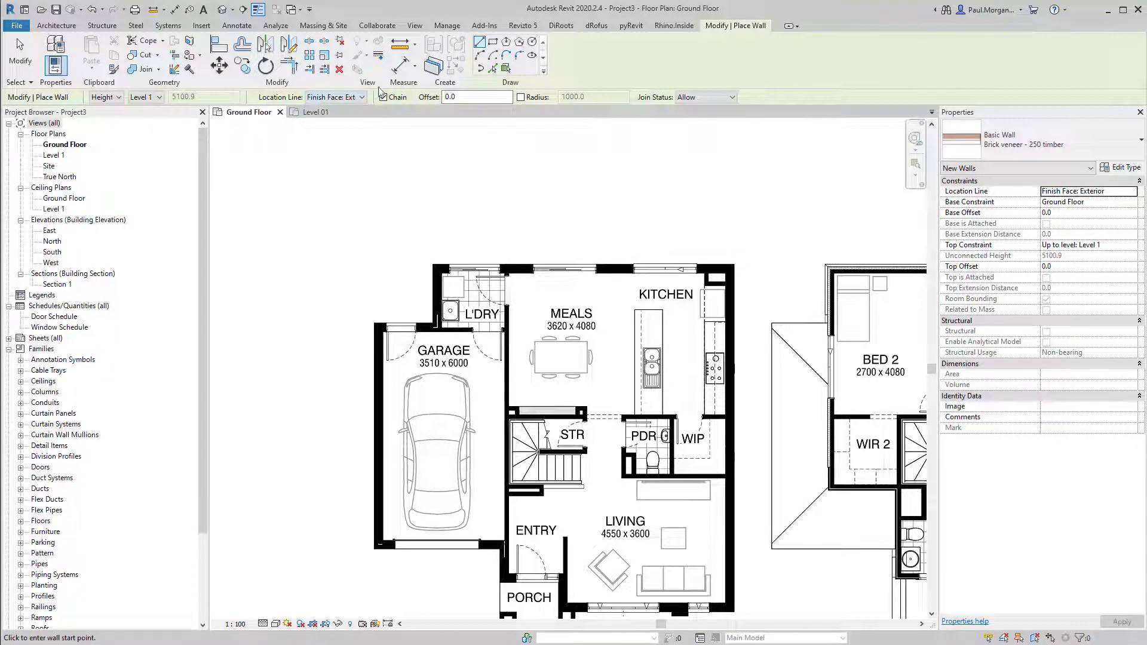
left_click(150, 98)
left_click(151, 100)
Trace walls from the L'DRY corner across the kitchen top and down to the living room
middle_click_drag(649, 231, 623, 215)
scroll(413, 252, "up", 3)
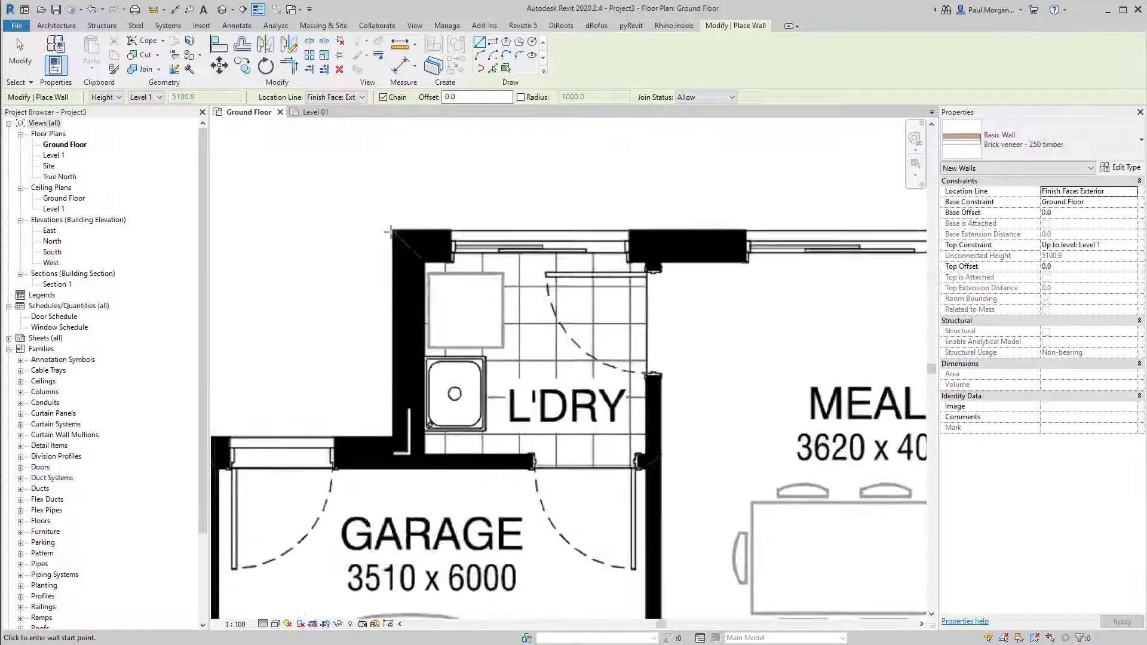
left_click(393, 229)
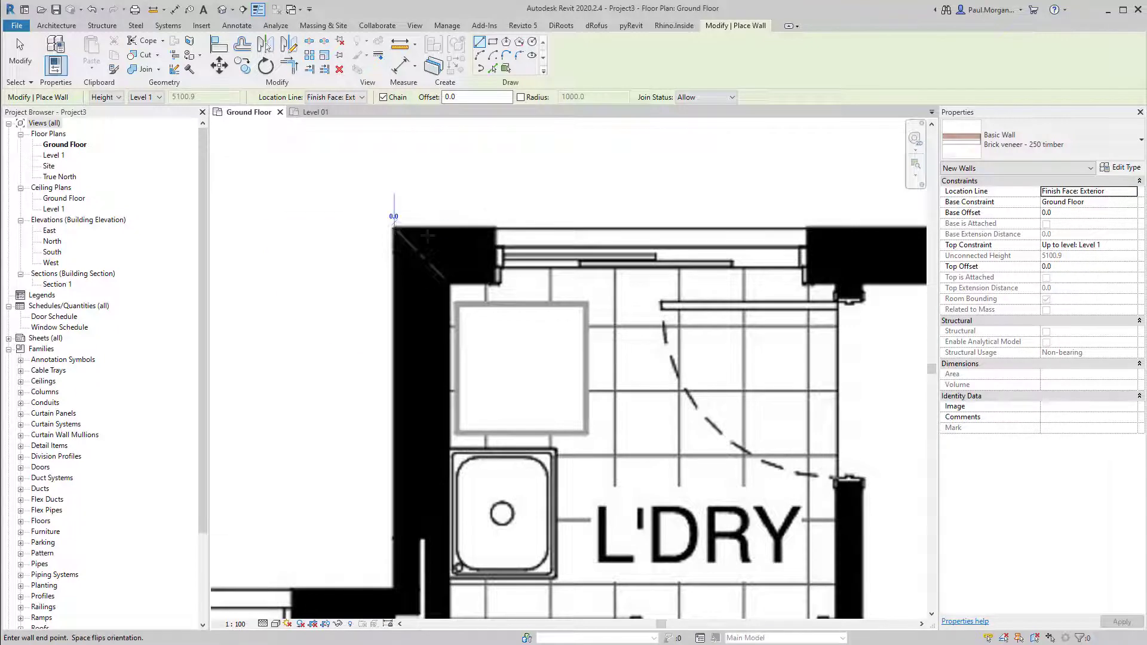
scroll(537, 233, "down", 5)
middle_click_drag(867, 251, 251, 251)
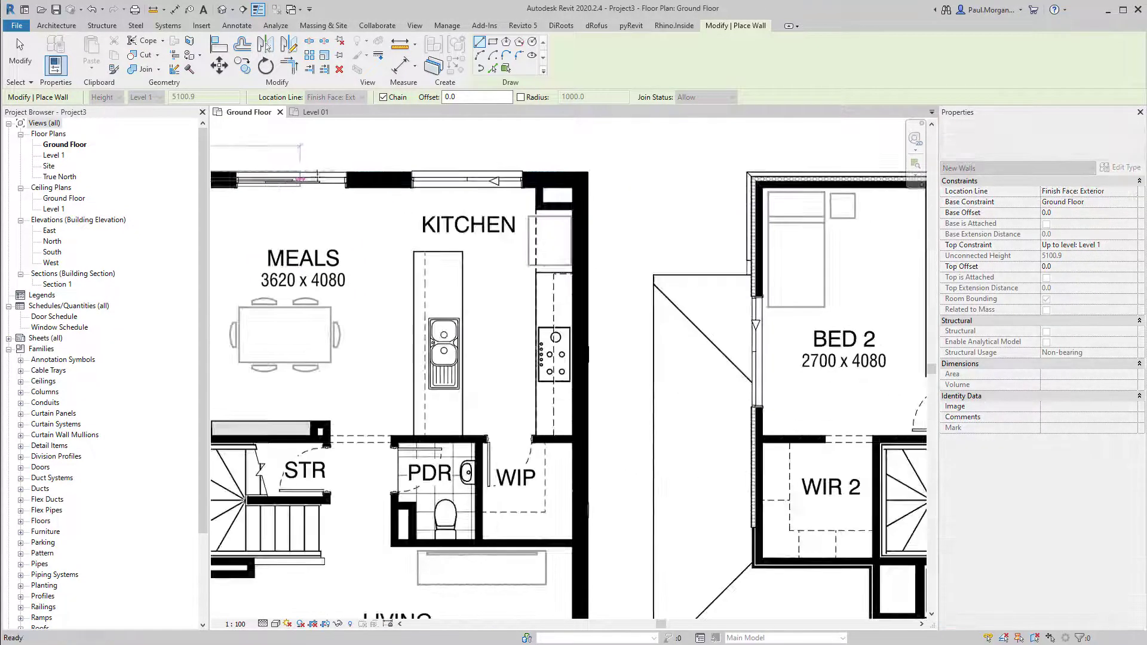
scroll(587, 177, "up", 3)
middle_click_drag(587, 178, 756, 276)
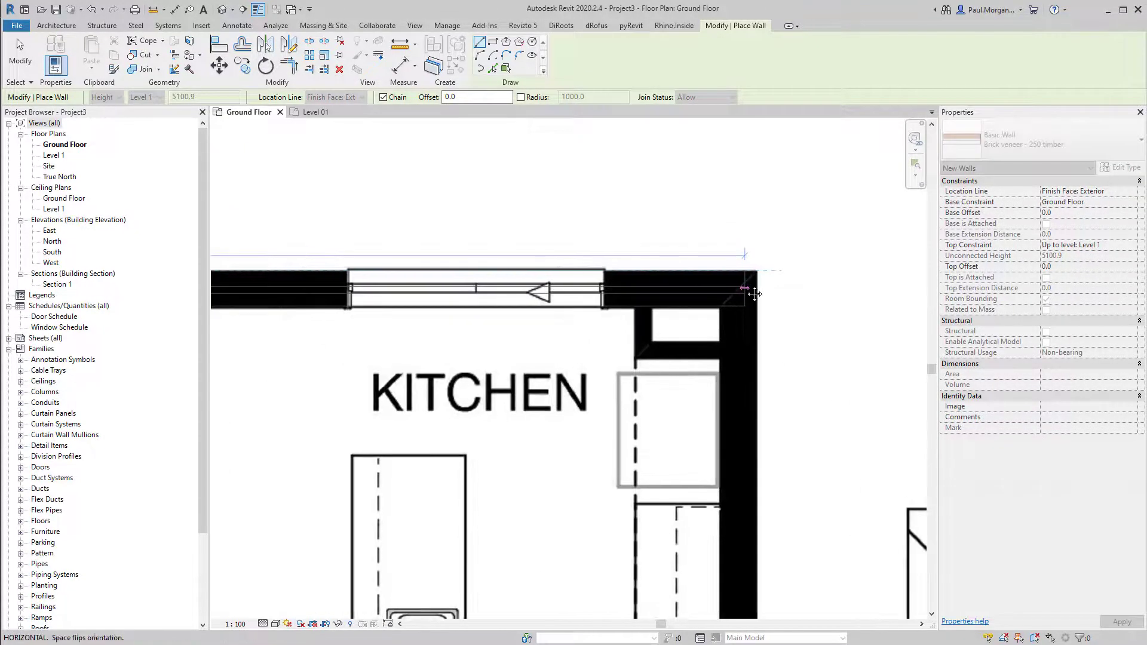
scroll(756, 276, "up", 2)
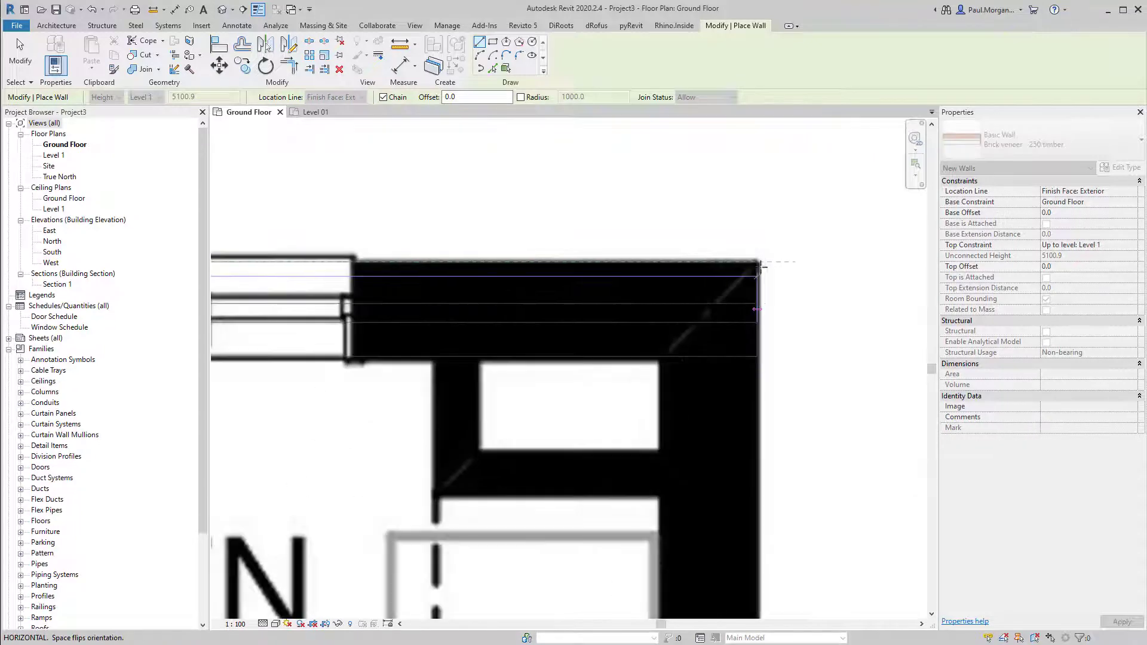
scroll(757, 293, "down", 4)
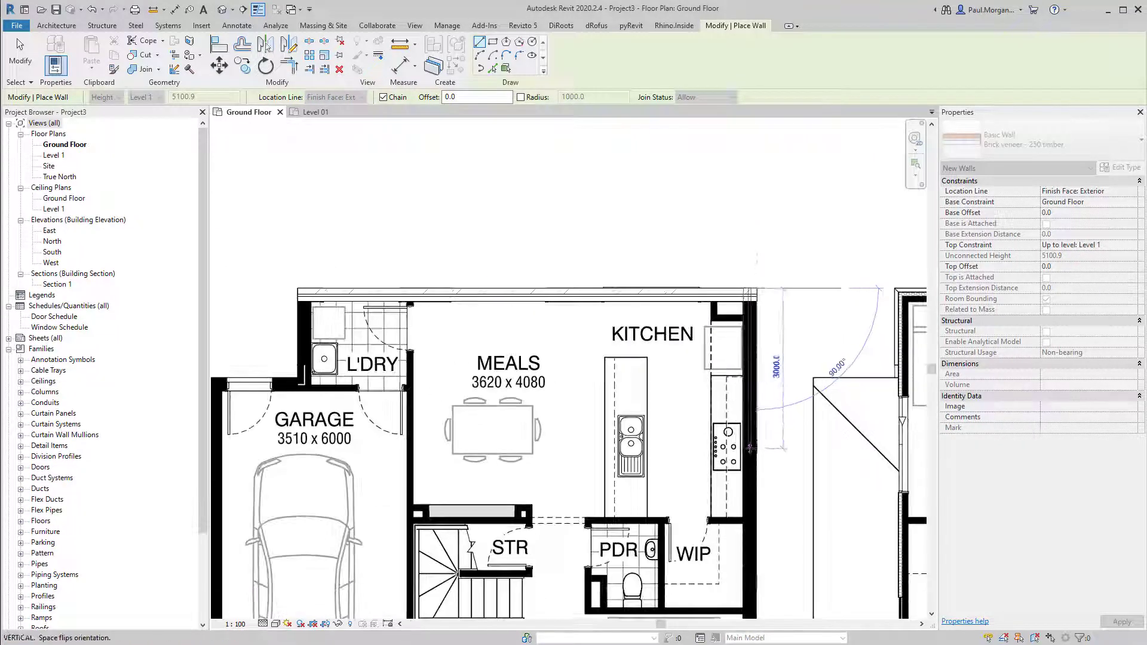
middle_click_drag(760, 538, 761, 344)
scroll(769, 445, "up", 5)
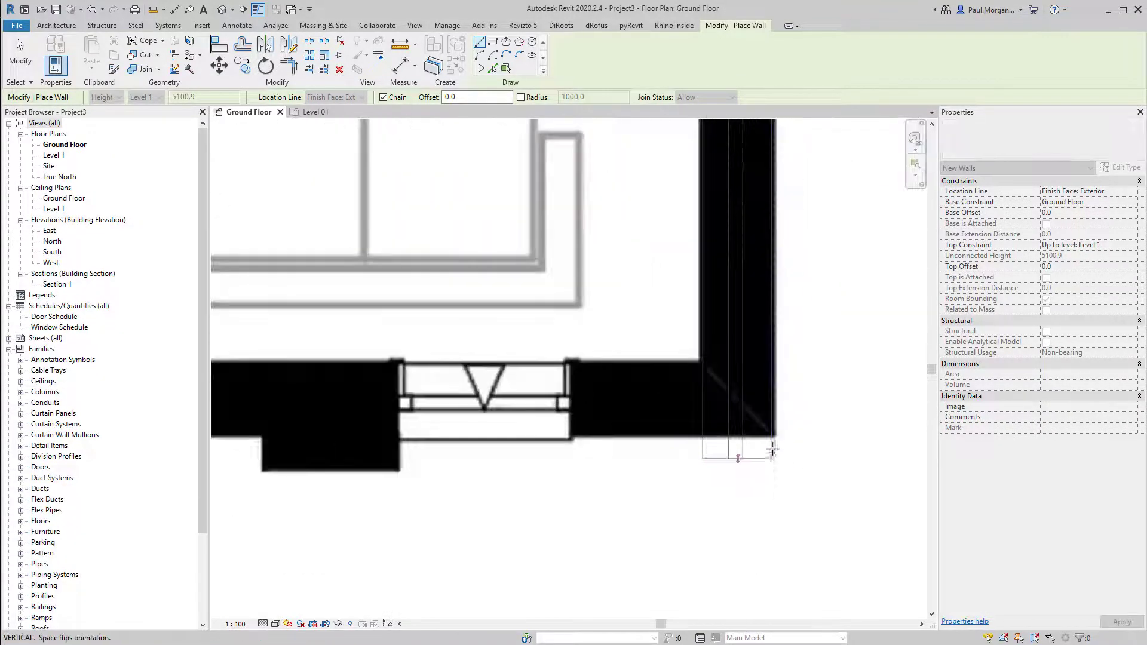
scroll(773, 439, "down", 6)
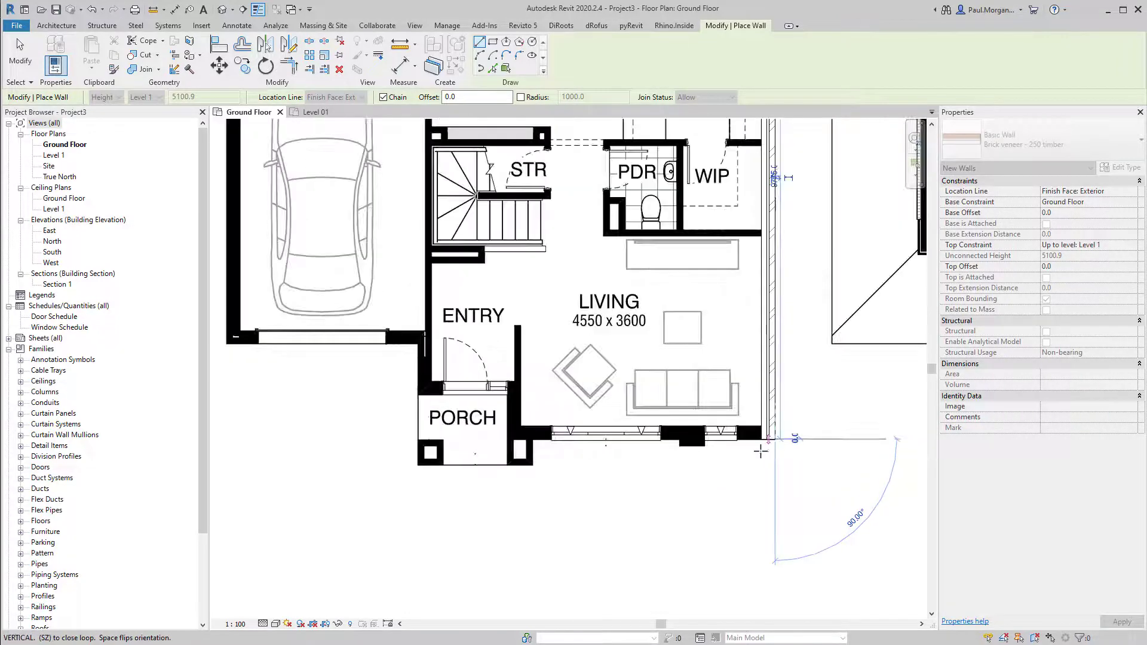
key("Escape")
key("Escape")
middle_click_drag(688, 242, 672, 332)
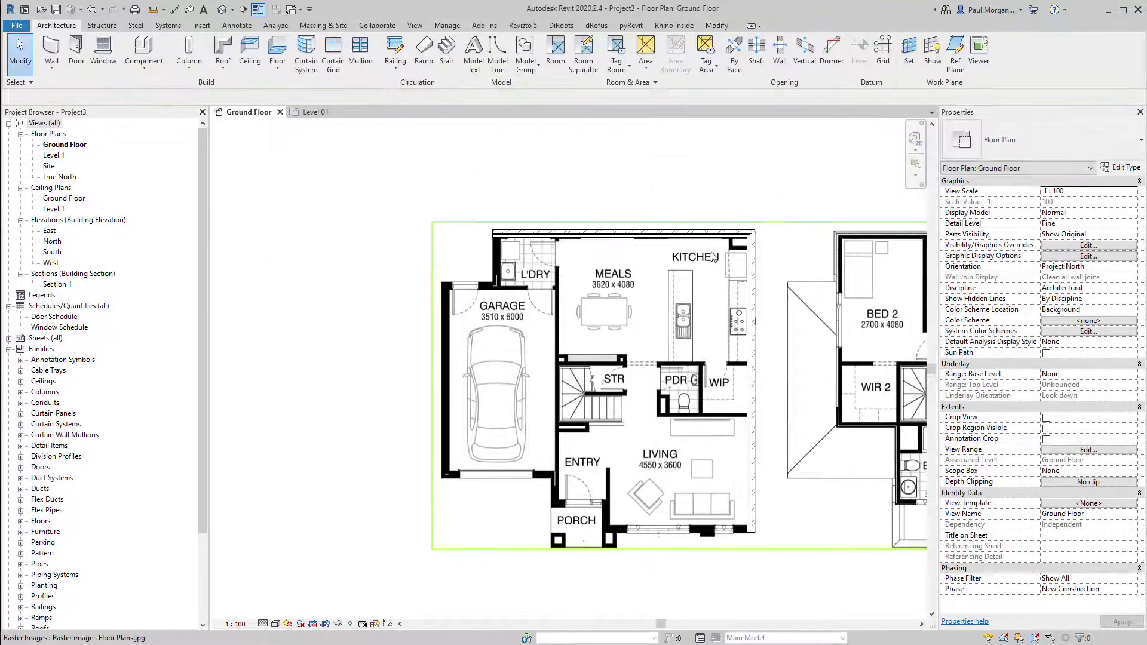
Select the 8455-long top wall over laundry, meals and kitchen and check it against the image
left_click(741, 234)
left_click(747, 263)
middle_click_drag(745, 260, 713, 268)
key("Escape")
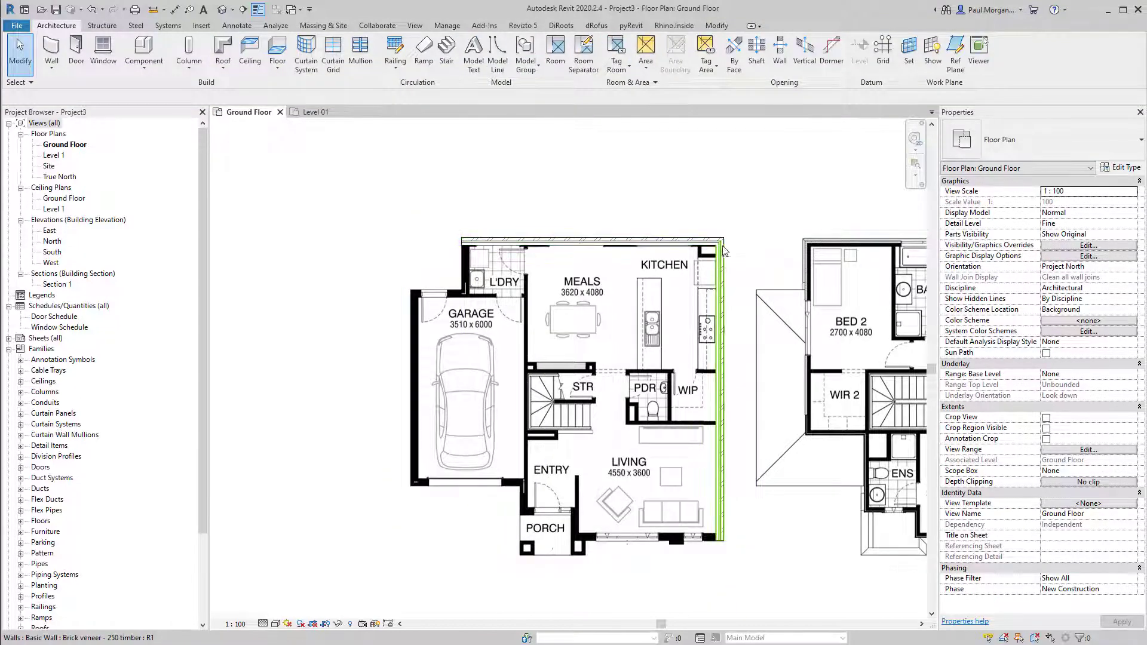
left_click(693, 242)
middle_click_drag(691, 245, 653, 258)
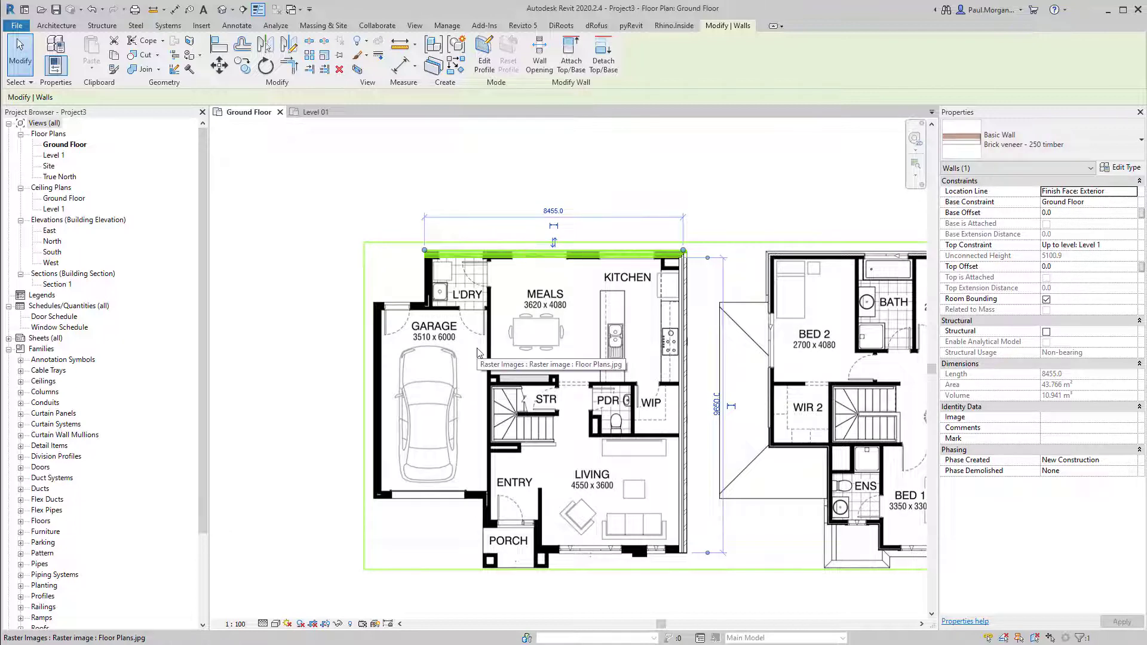
scroll(488, 346, "up", 4)
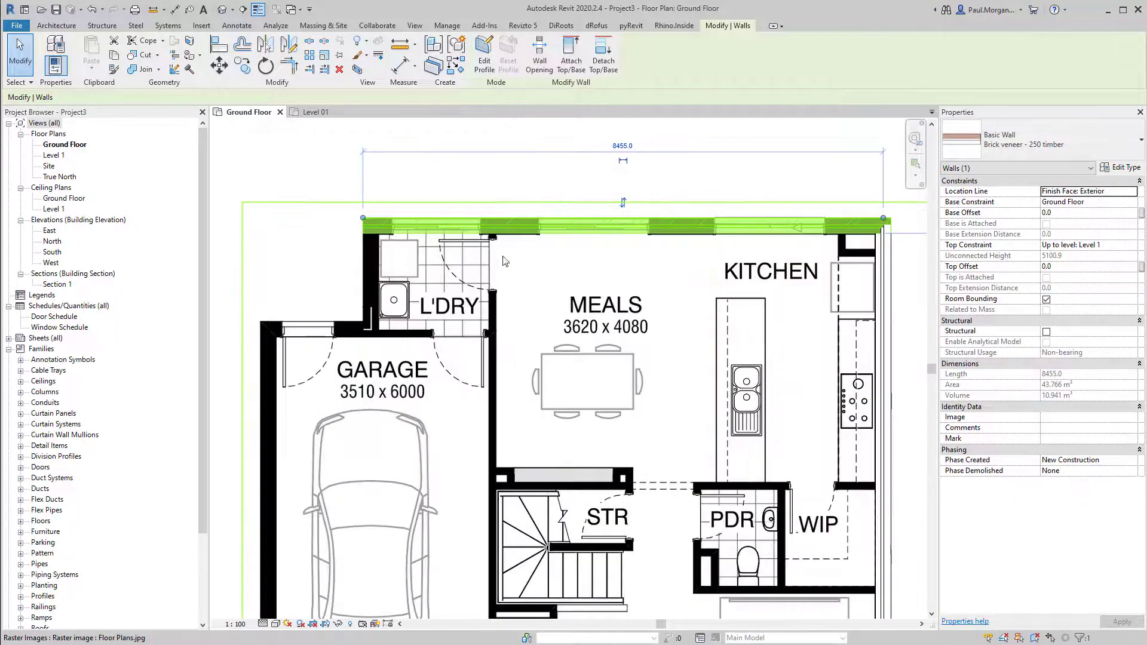
middle_click_drag(516, 245, 479, 264)
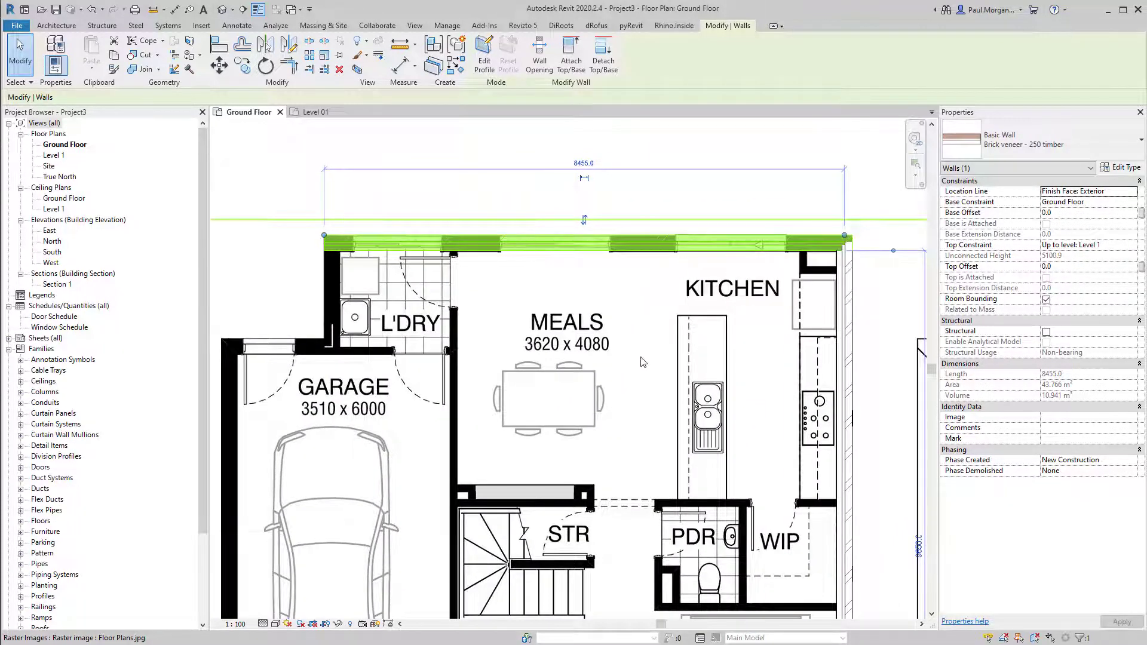
middle_click_drag(657, 325, 655, 280)
middle_click_drag(689, 429, 668, 385)
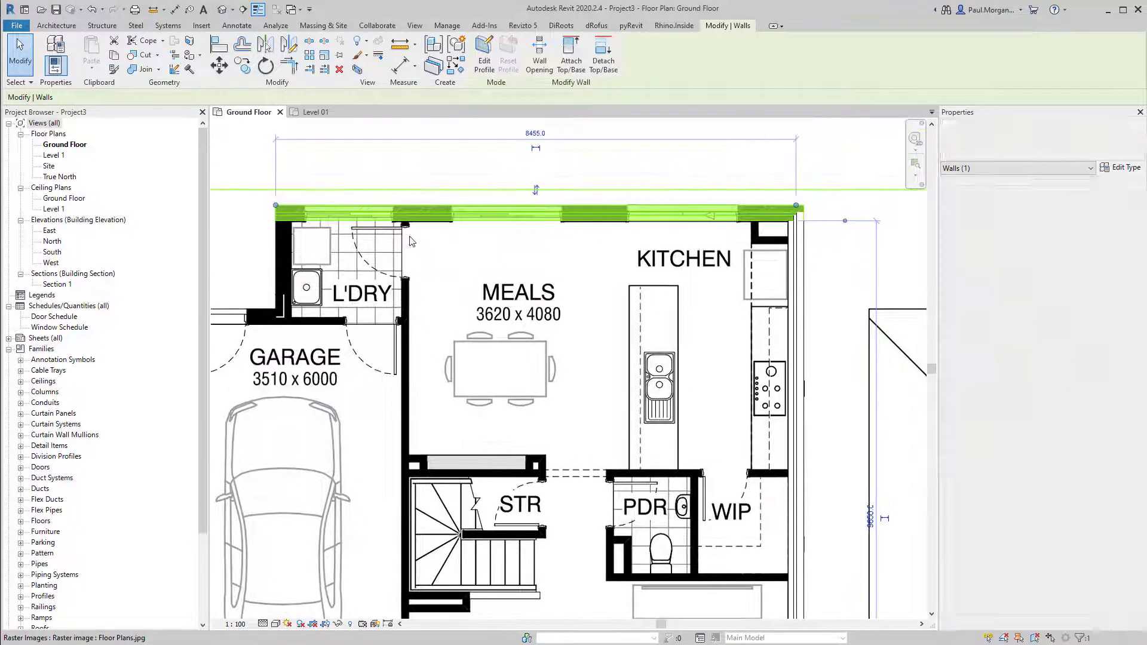
middle_click_drag(463, 220, 438, 281)
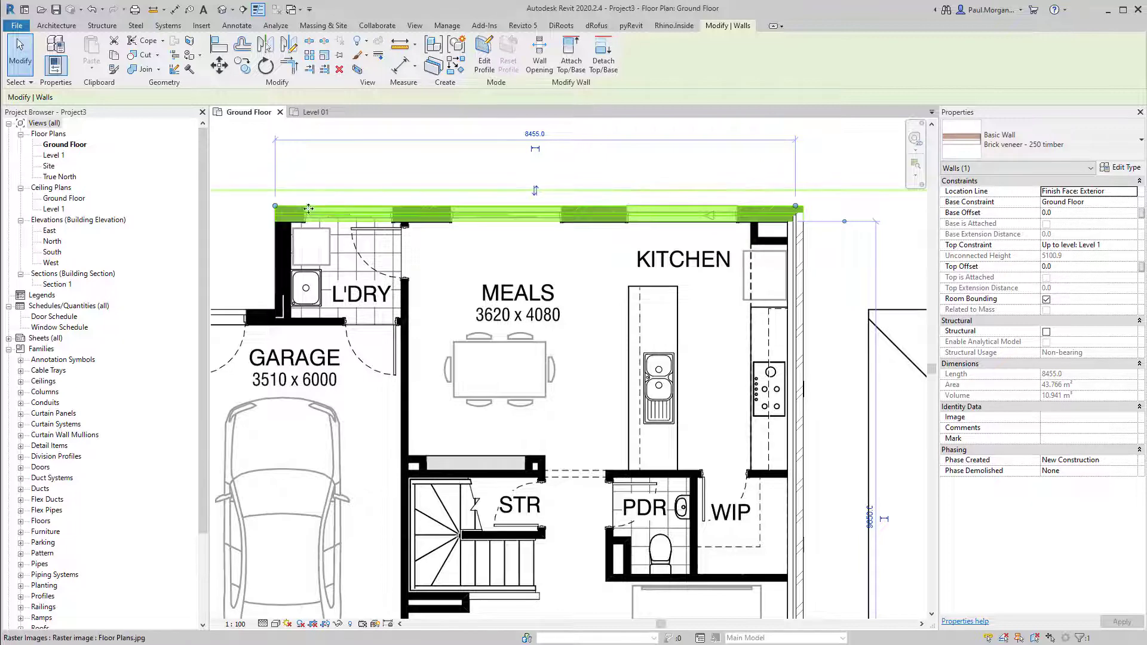
Open Type Properties for Brick veneer - 250 timber and show its section preview pane
left_click(1124, 168)
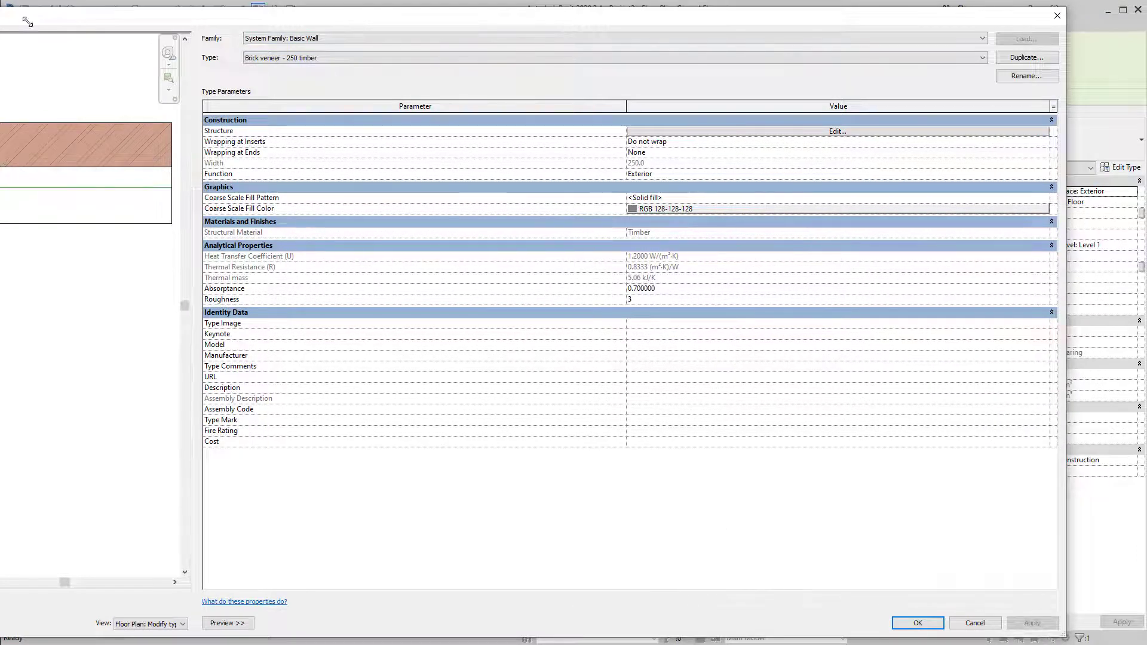
left_click_drag(2, 7, 220, 130)
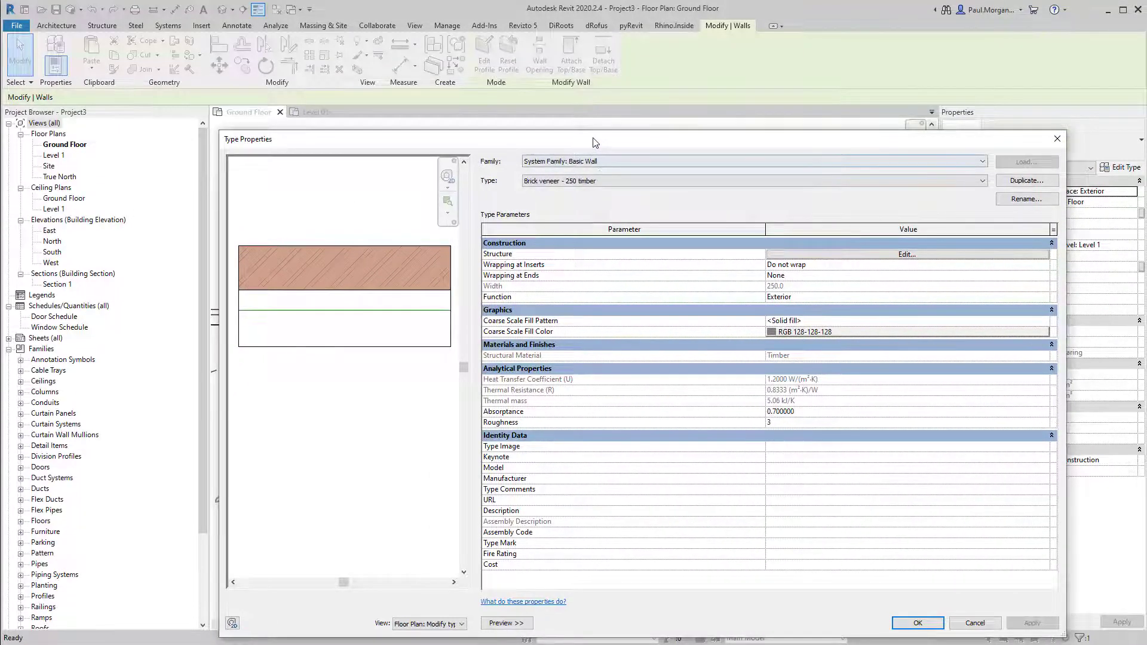
left_click_drag(594, 138, 575, 85)
left_click(498, 572)
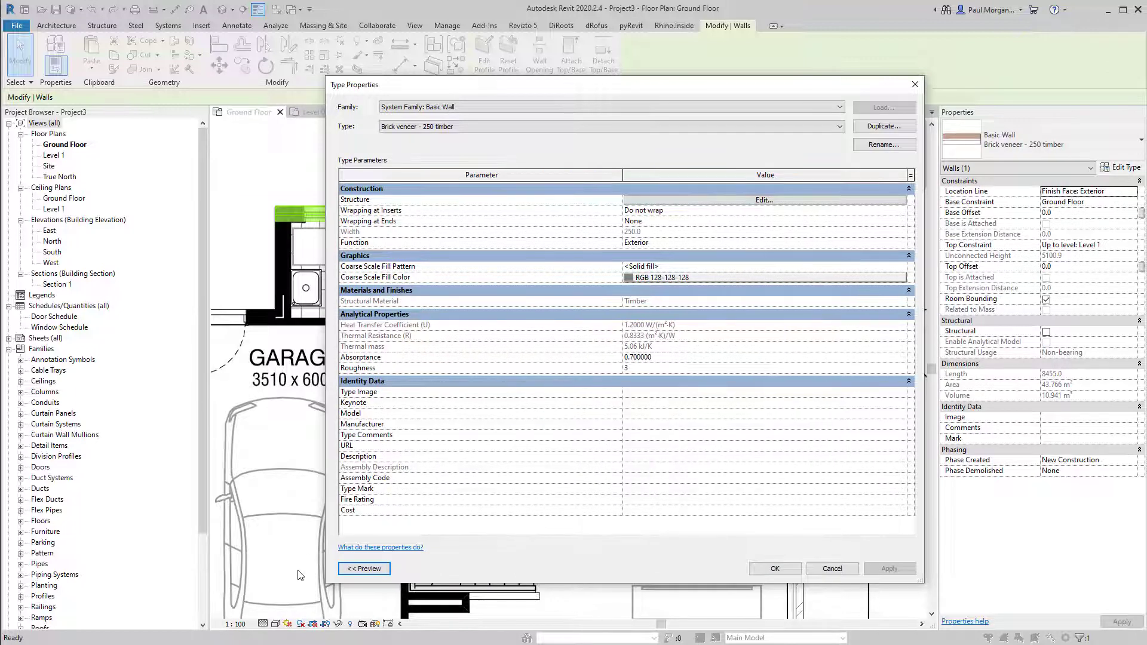
left_click(354, 570)
left_click_drag(669, 83, 581, 67)
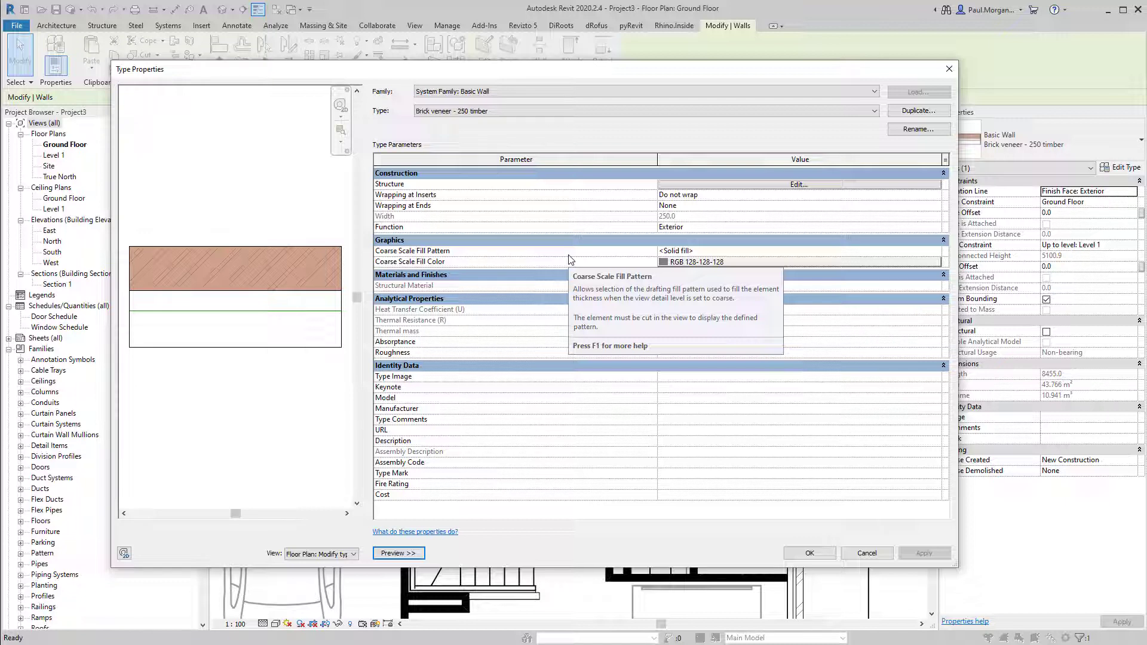
left_click(896, 131)
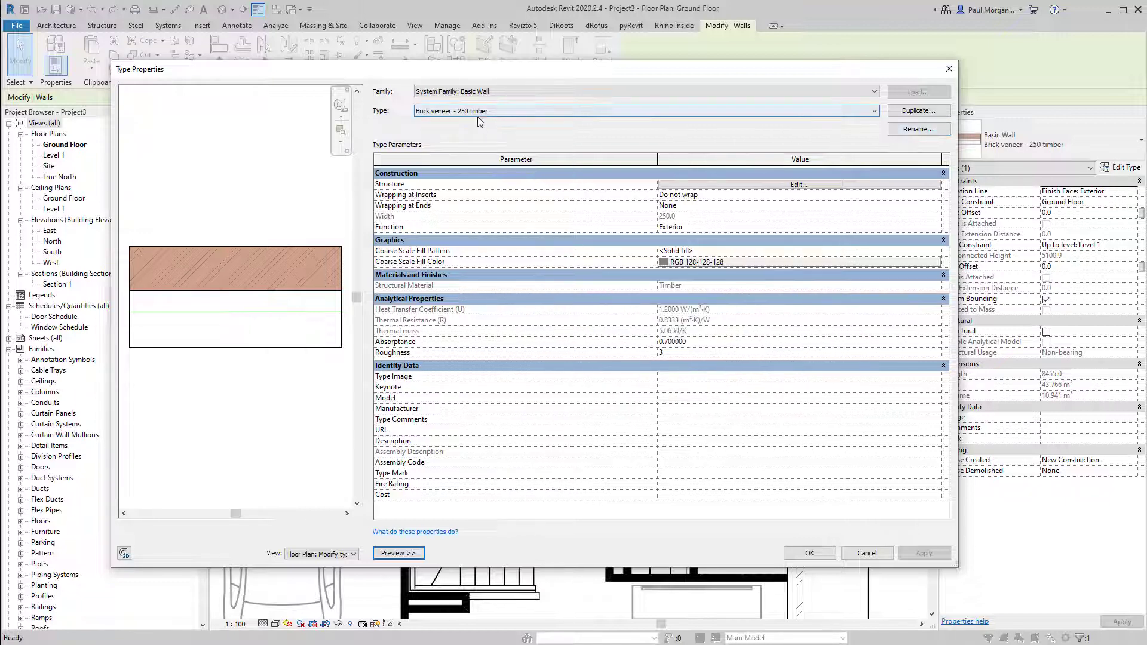
Rename the type to WT01_250mm_110BR/40AG/90TS/10PB and open its Structure layers in Edit Assembly
left_click(896, 130)
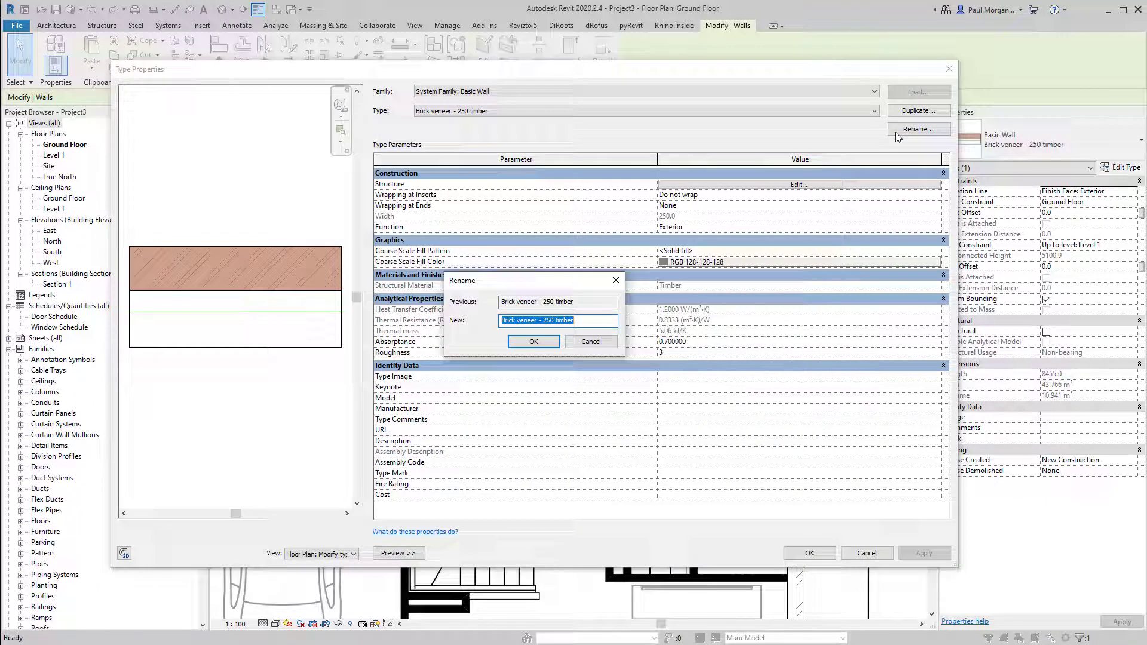
type("WT")
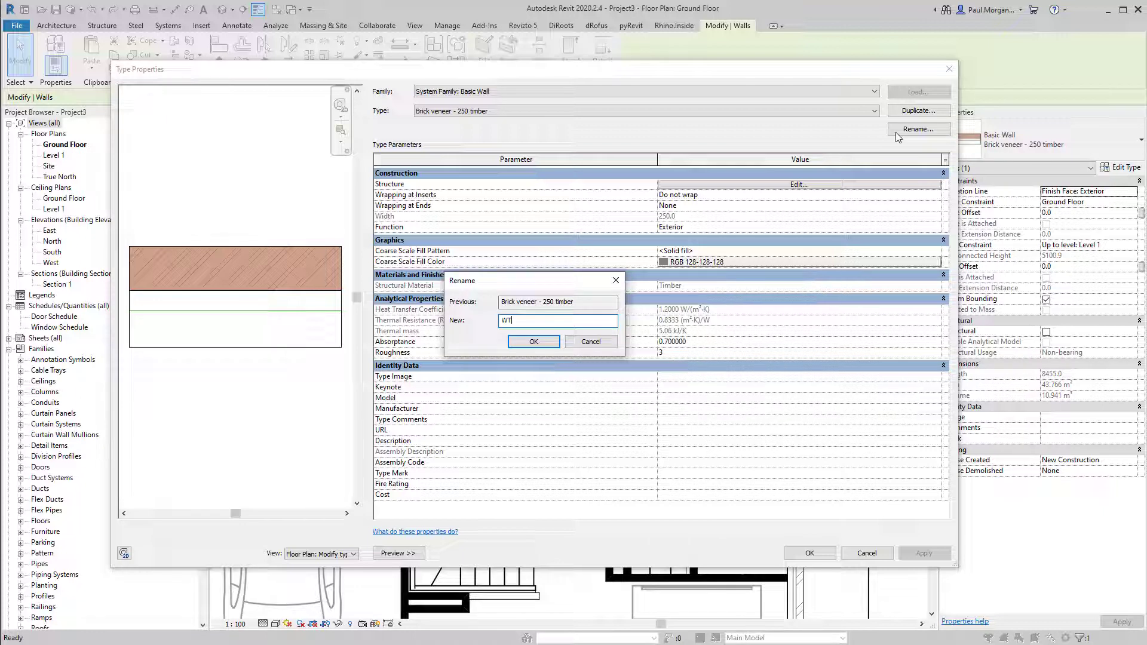
type("01_250mm")
type("_110BR")
type("/40AG/90TS/10PB")
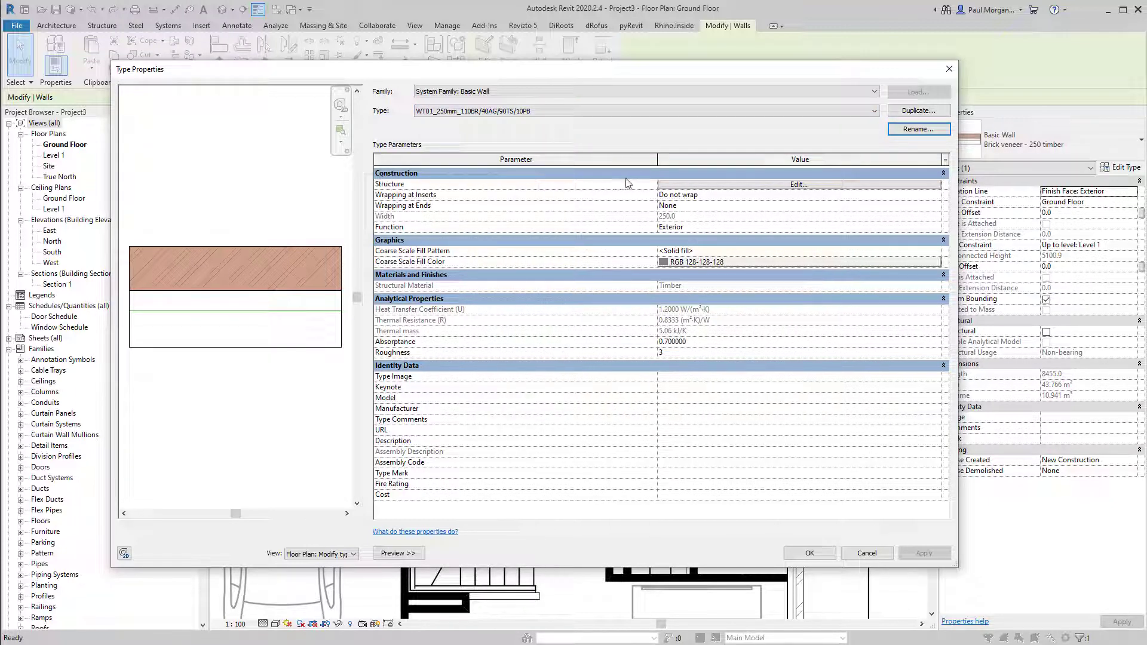
left_click(780, 188)
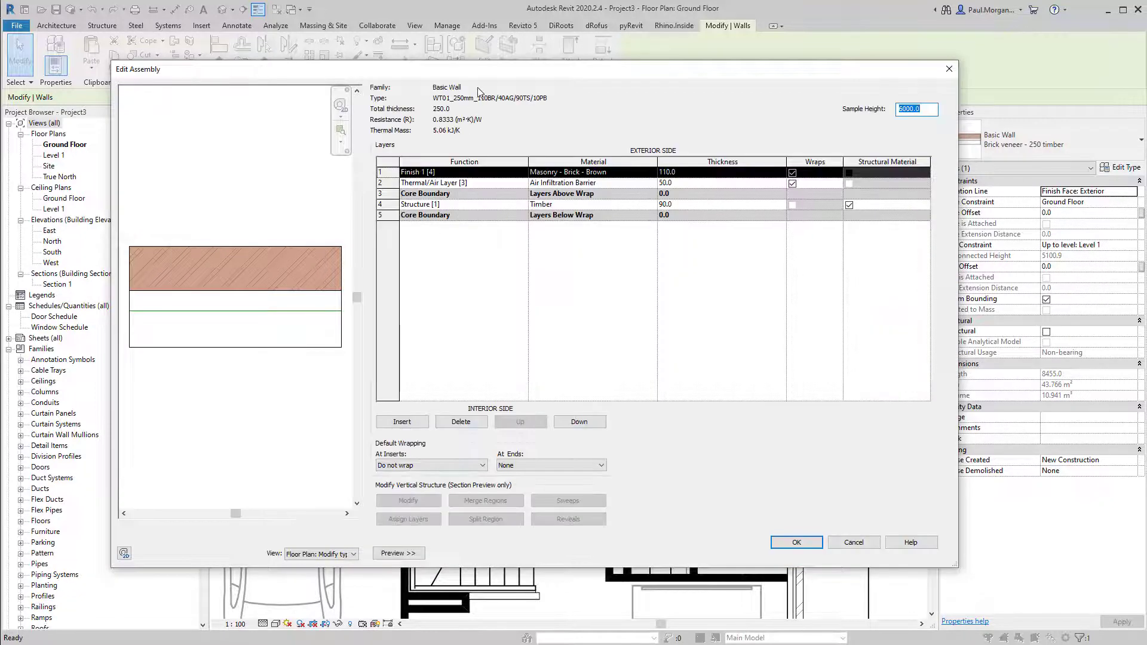
Set the air infiltration barrier layer thickness to 40.0
left_click_drag(489, 70, 533, 79)
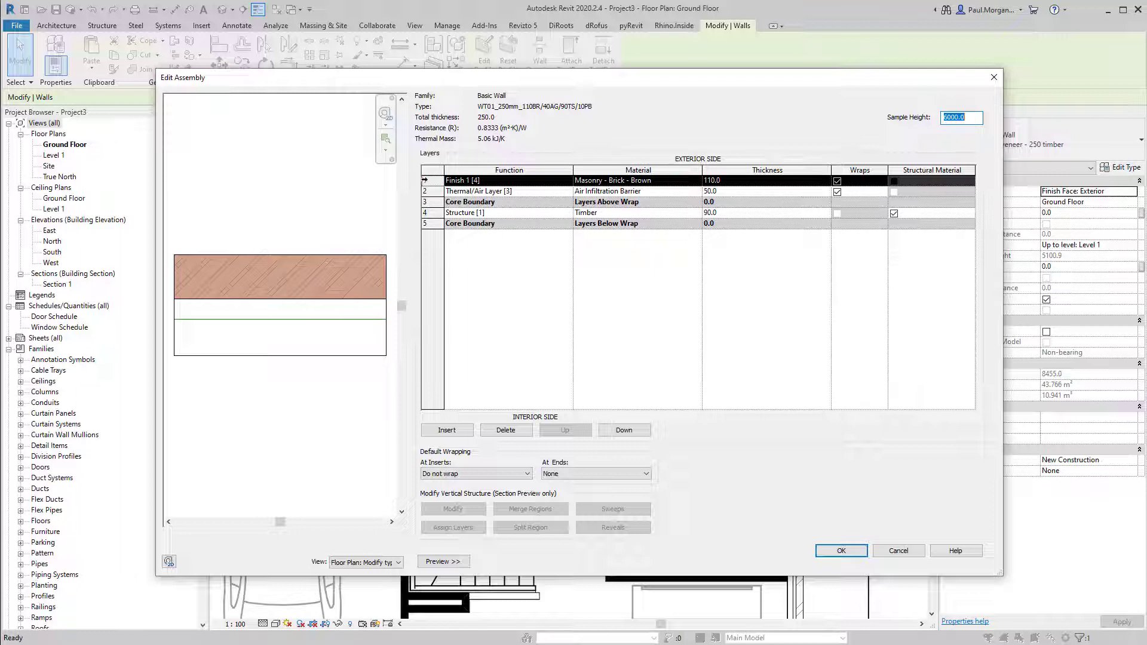
left_click(427, 180)
left_click(723, 192)
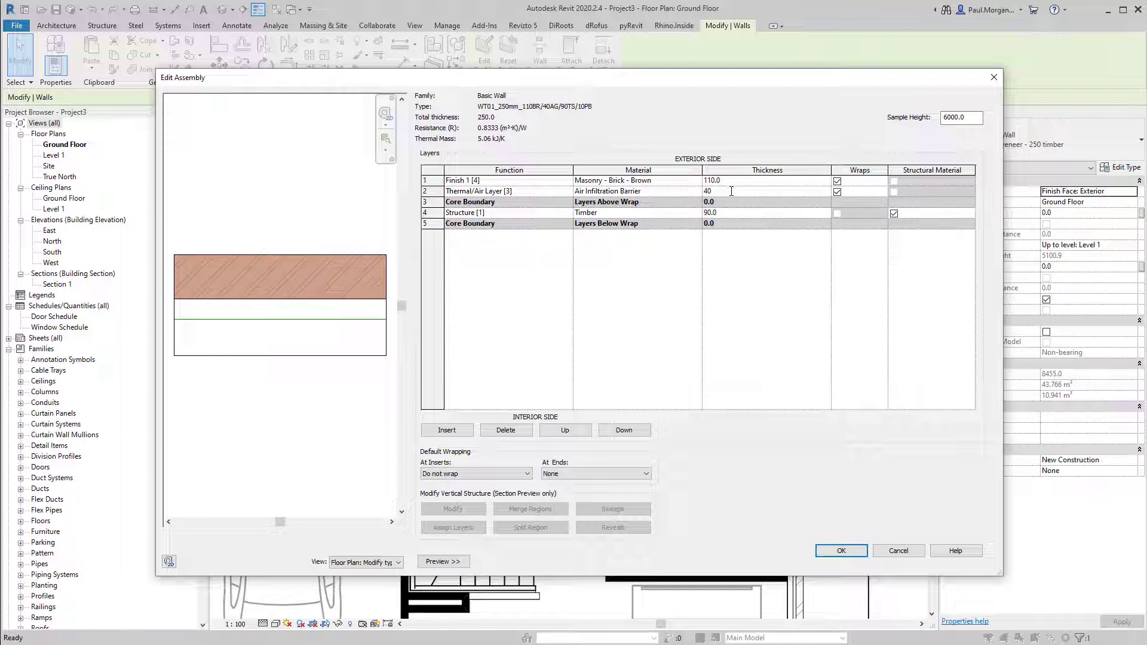
key("Return")
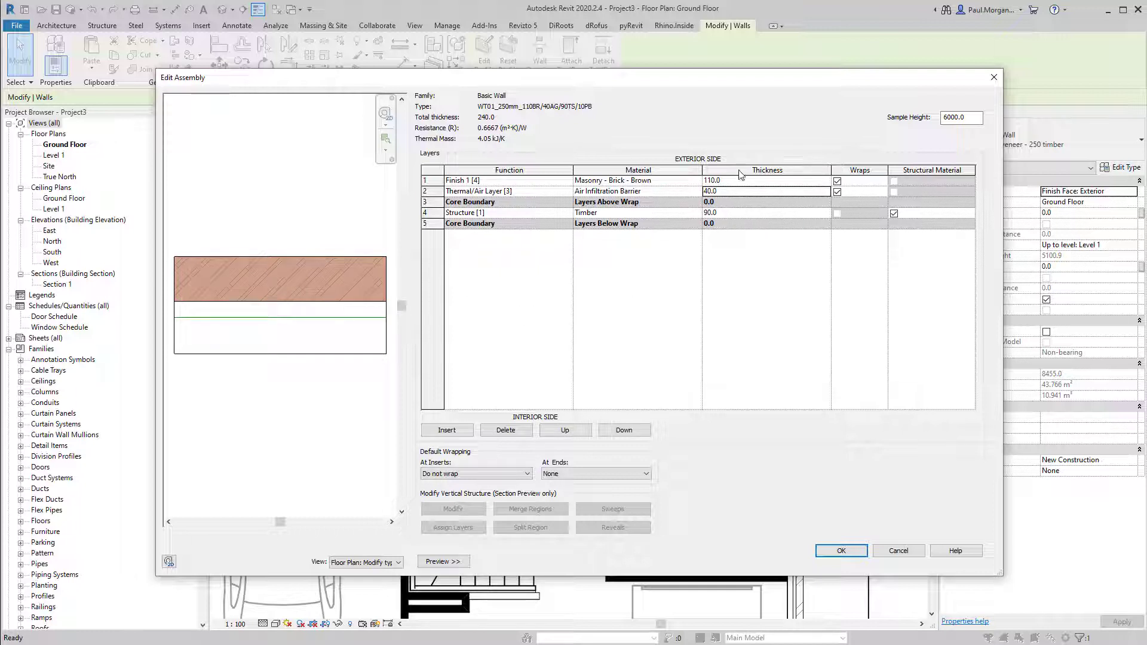
left_click(745, 187)
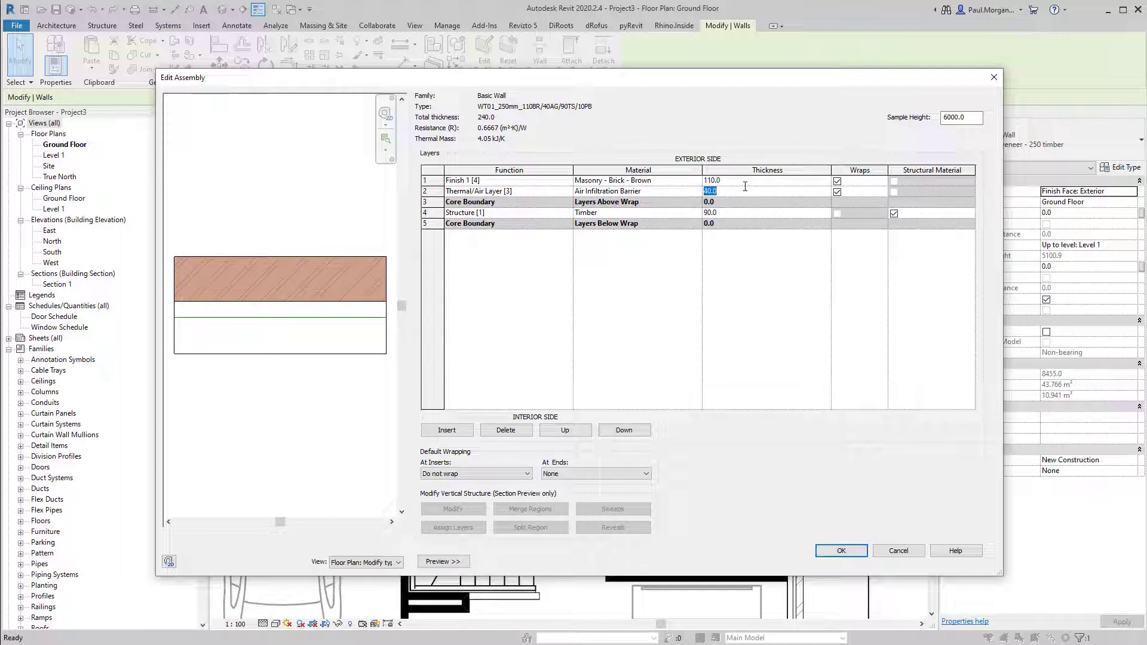
type("150")
key("Return")
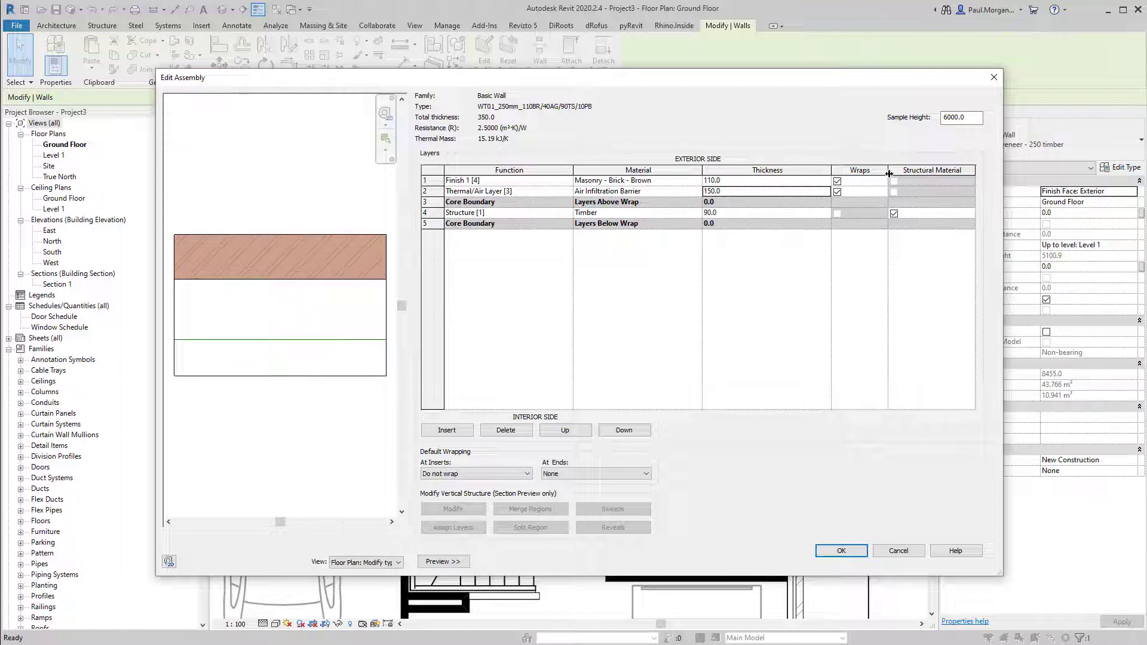
left_click(750, 191)
type("40")
key("Return")
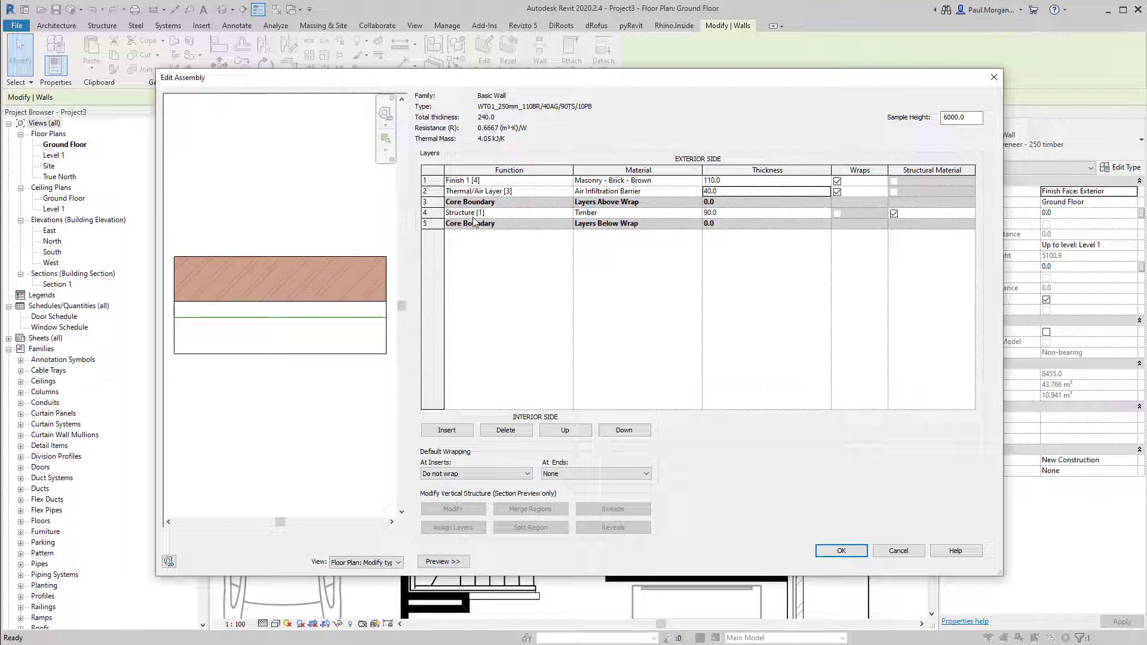
Insert a new interior-face layer with function Finish 1 [4] and open its material browser
left_click(442, 431)
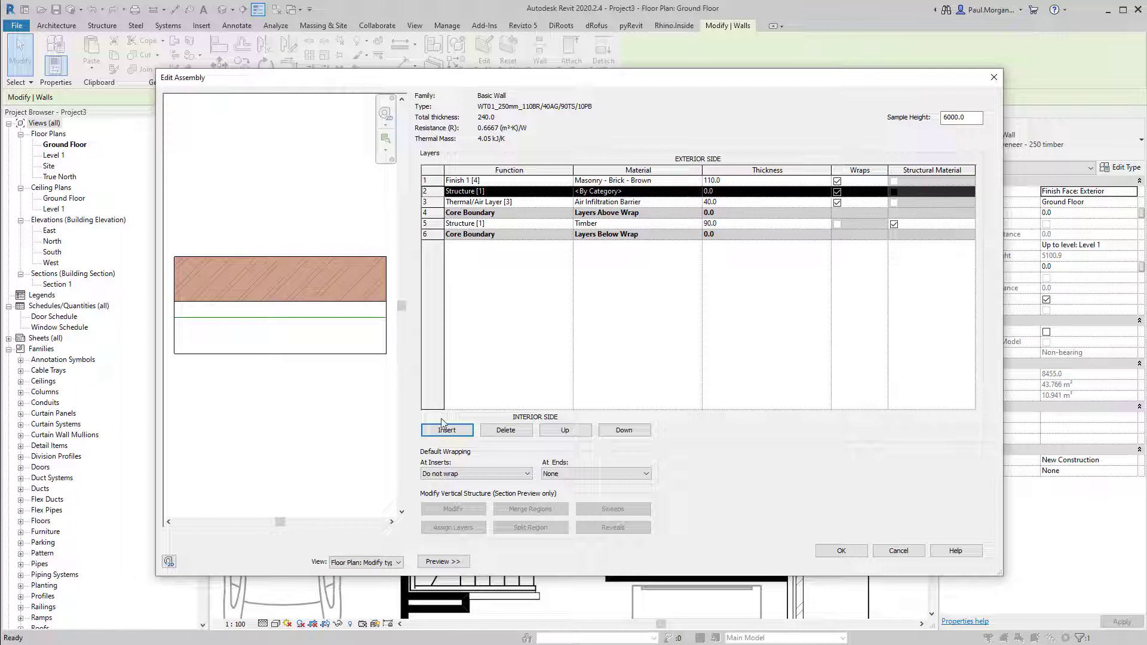
left_click(621, 436)
left_click(621, 436)
left_click(621, 436)
left_click(622, 436)
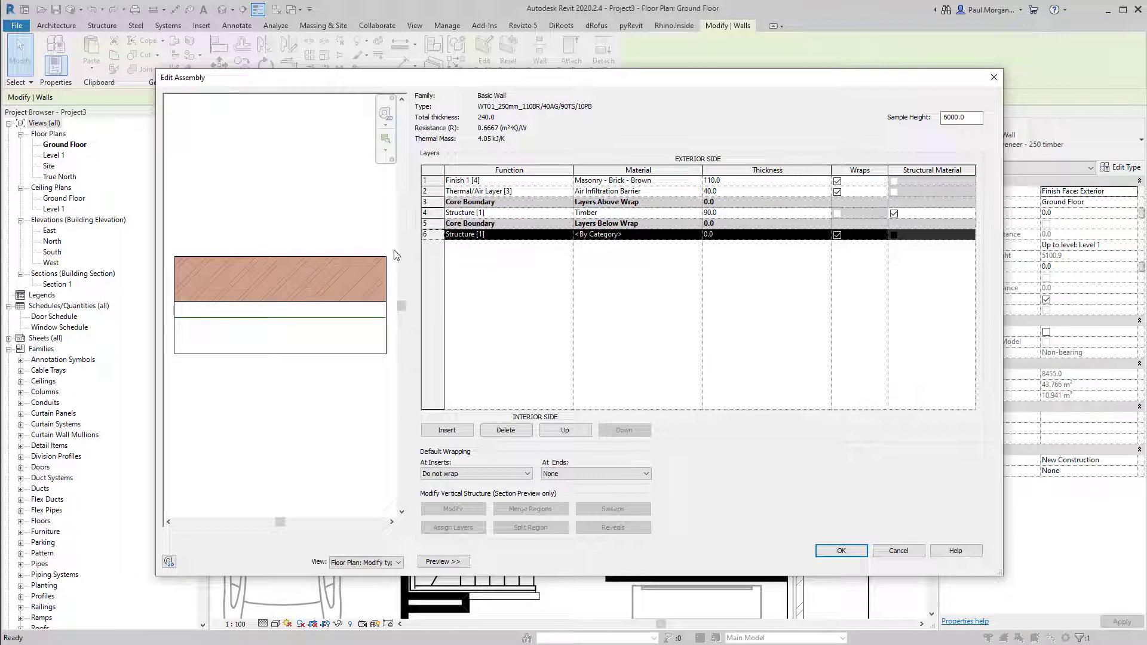
left_click(566, 235)
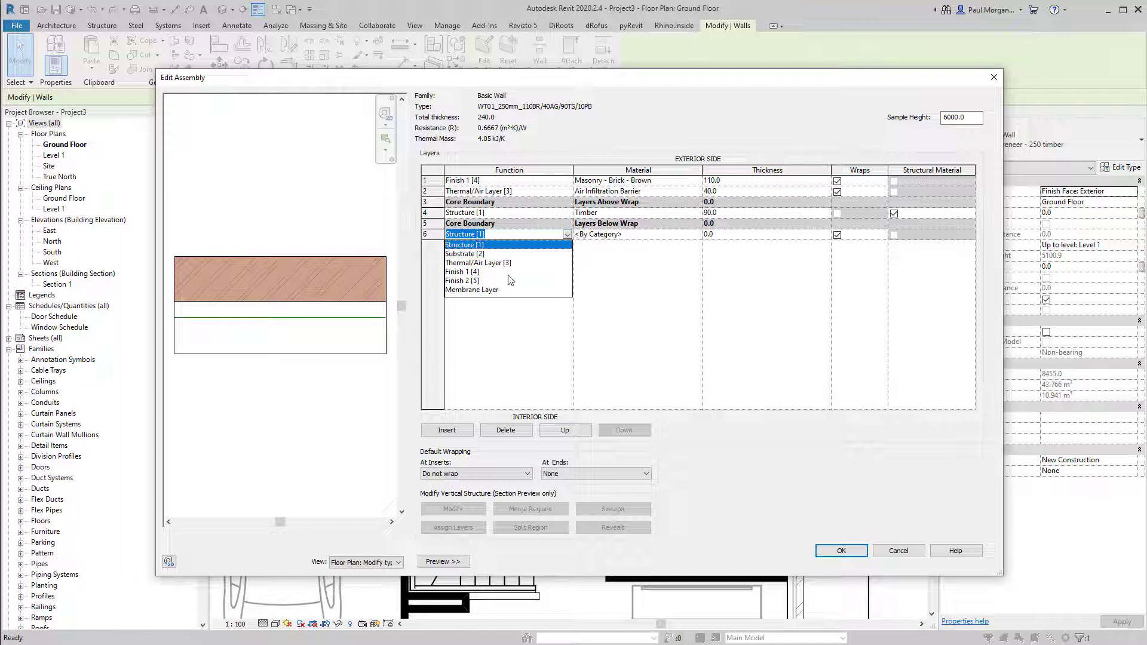
left_click(466, 273)
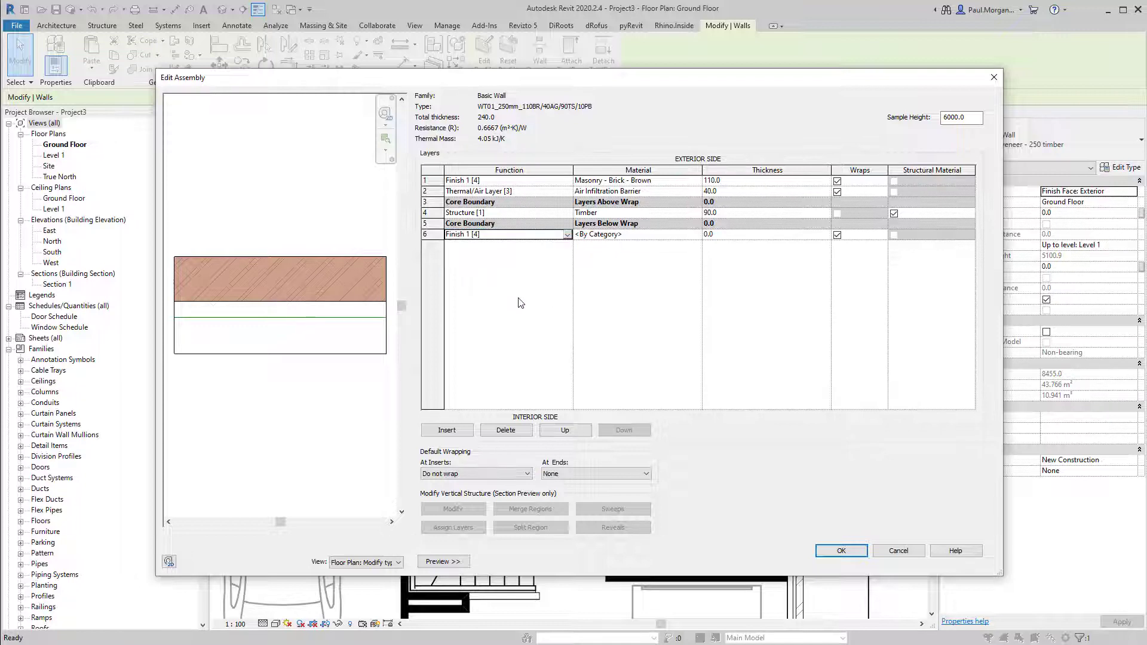
left_click(615, 236)
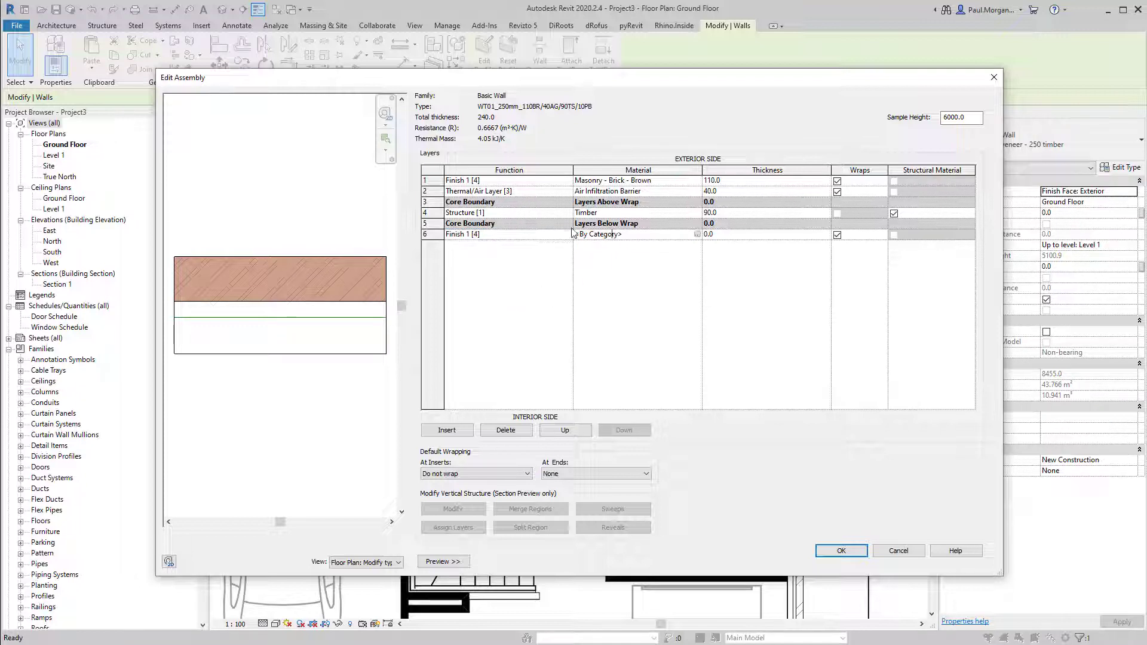
double_click(651, 237)
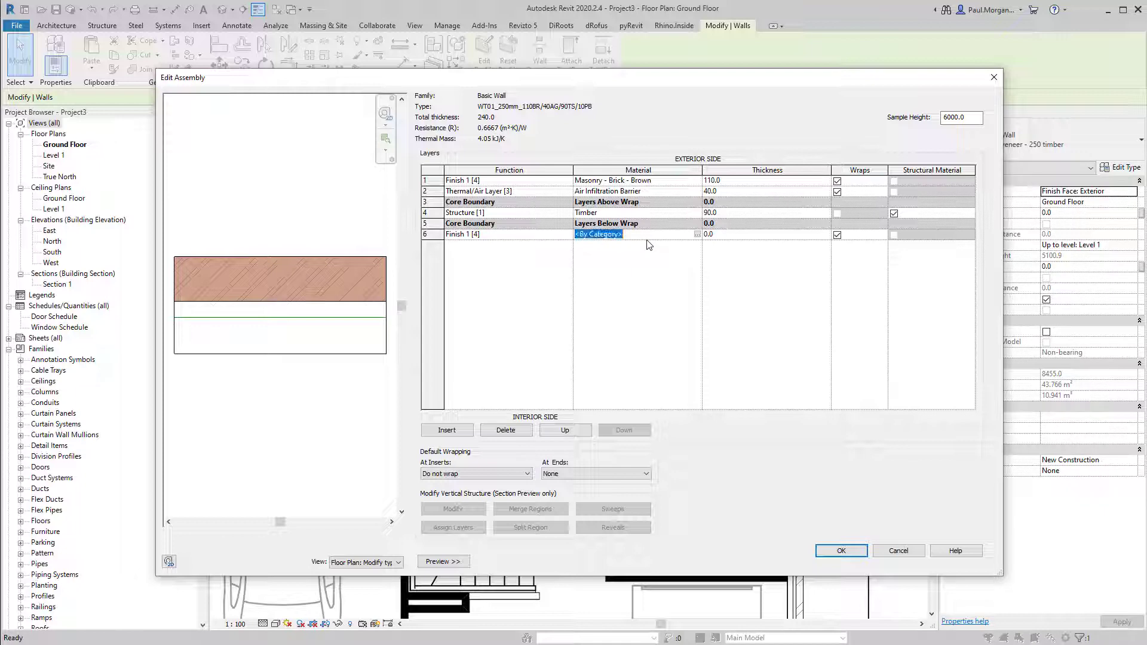
left_click(697, 234)
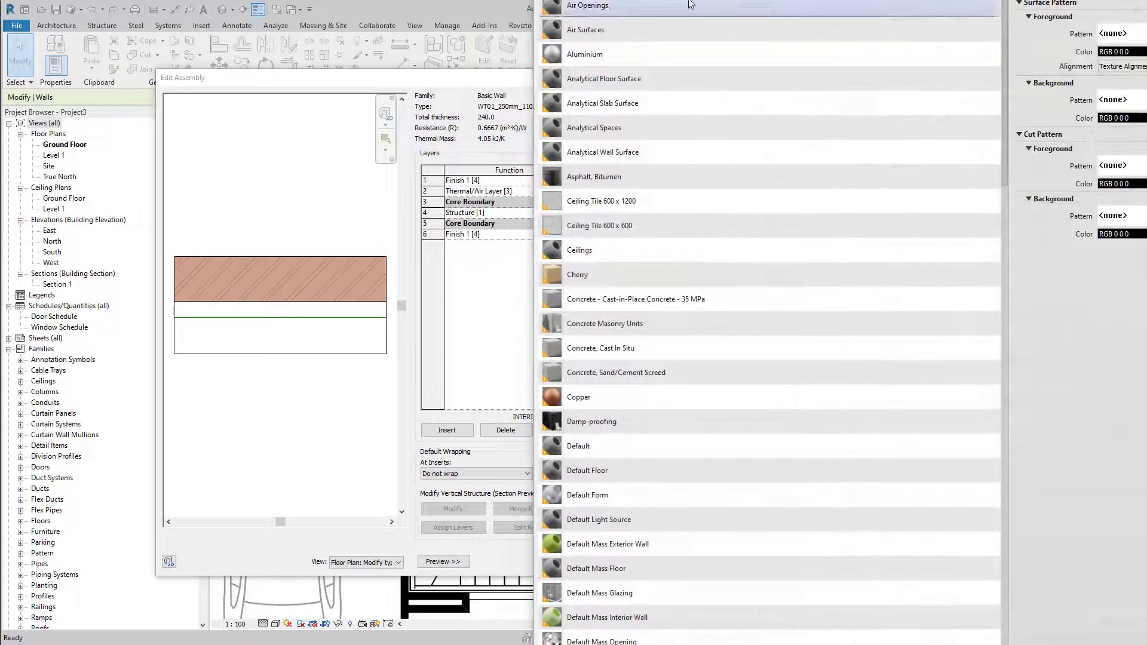
Search PLASTER, assign Gypsum Wall Board to the interior layer, and set its thickness to 10
left_click_drag(731, 185, 760, 240)
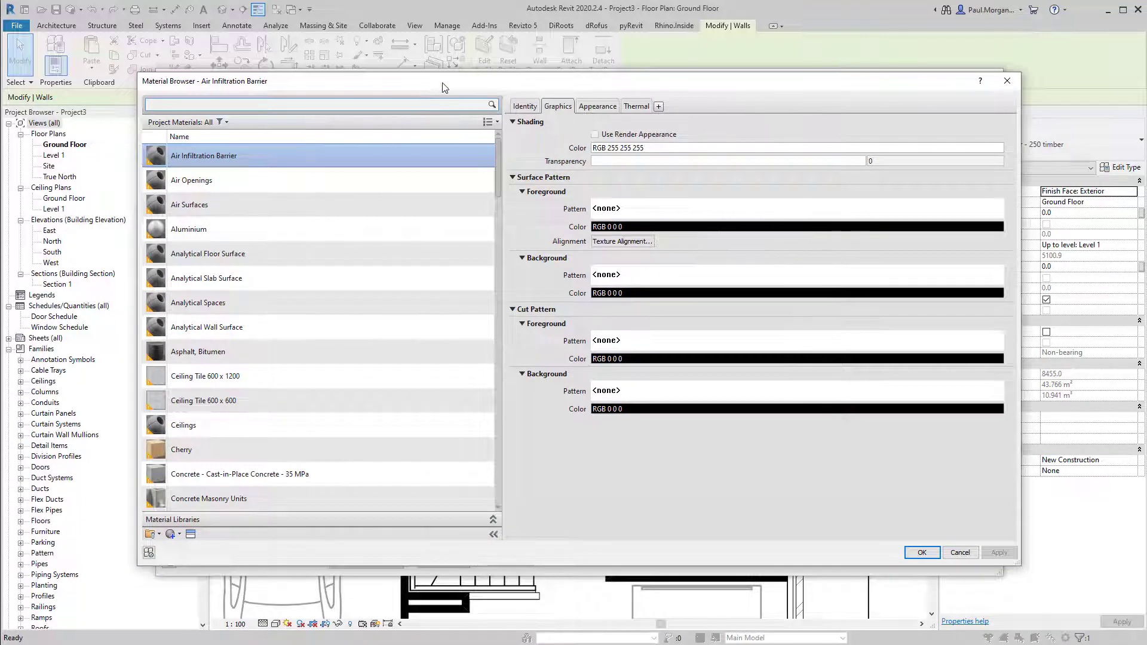
left_click_drag(434, 88, 494, 96)
mouse_move(559, 169)
left_mouse_down()
mouse_move(544, 294)
mouse_move(556, 425)
mouse_move(559, 151)
left_mouse_up()
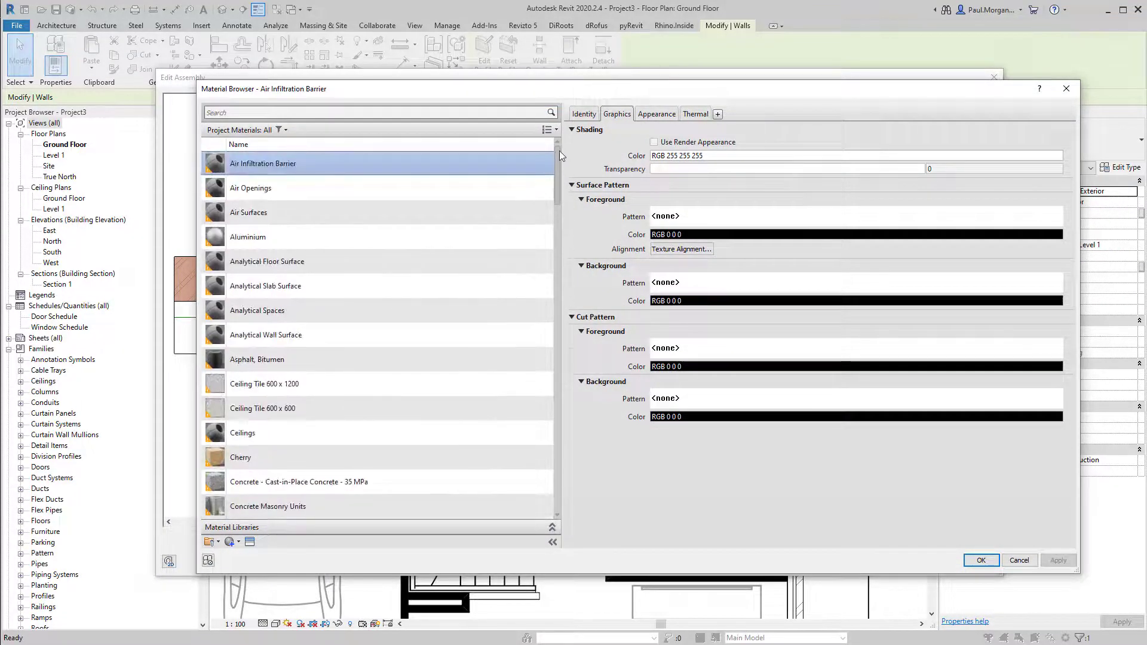
left_click(327, 115)
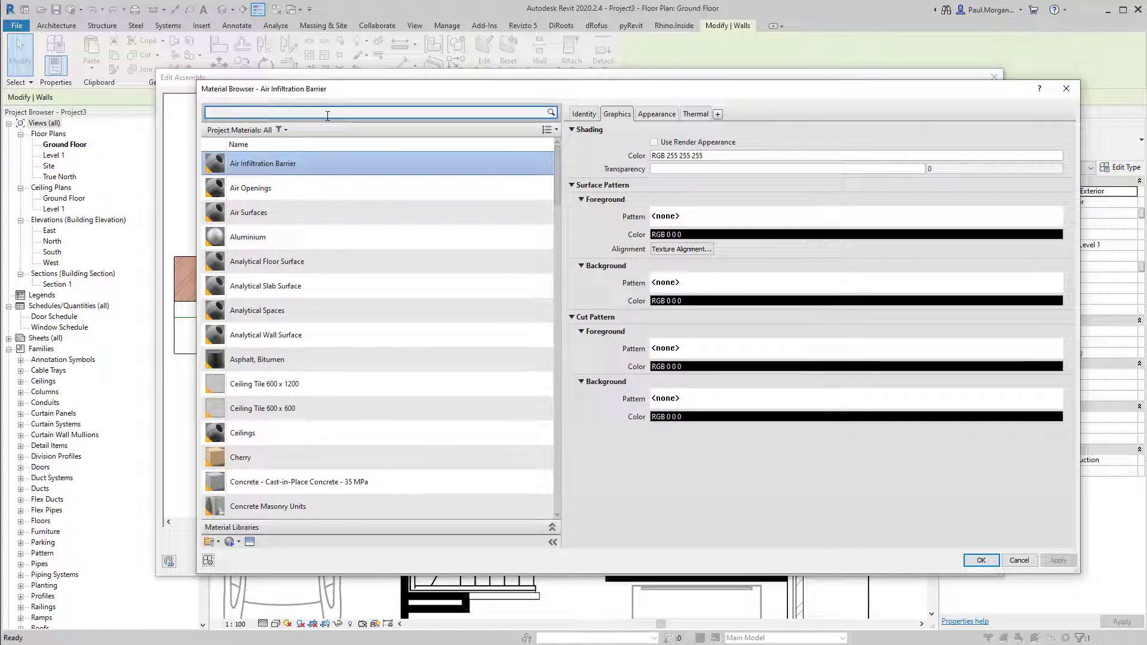
type("PLASTER")
key("BackSpace")
type("ER")
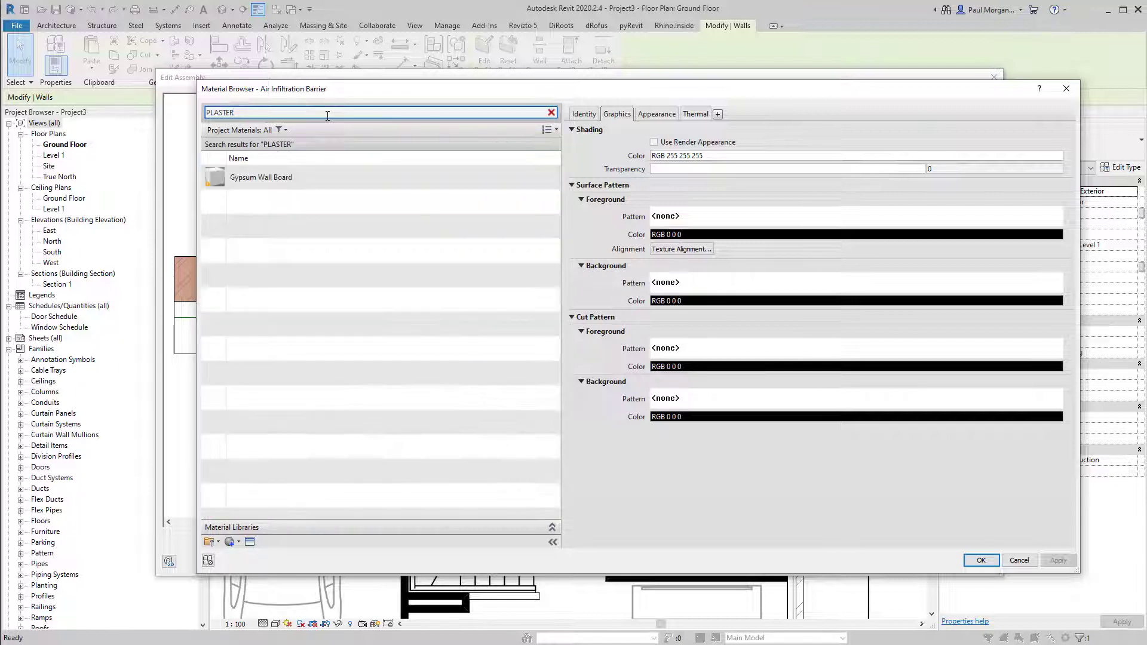
left_click(308, 170)
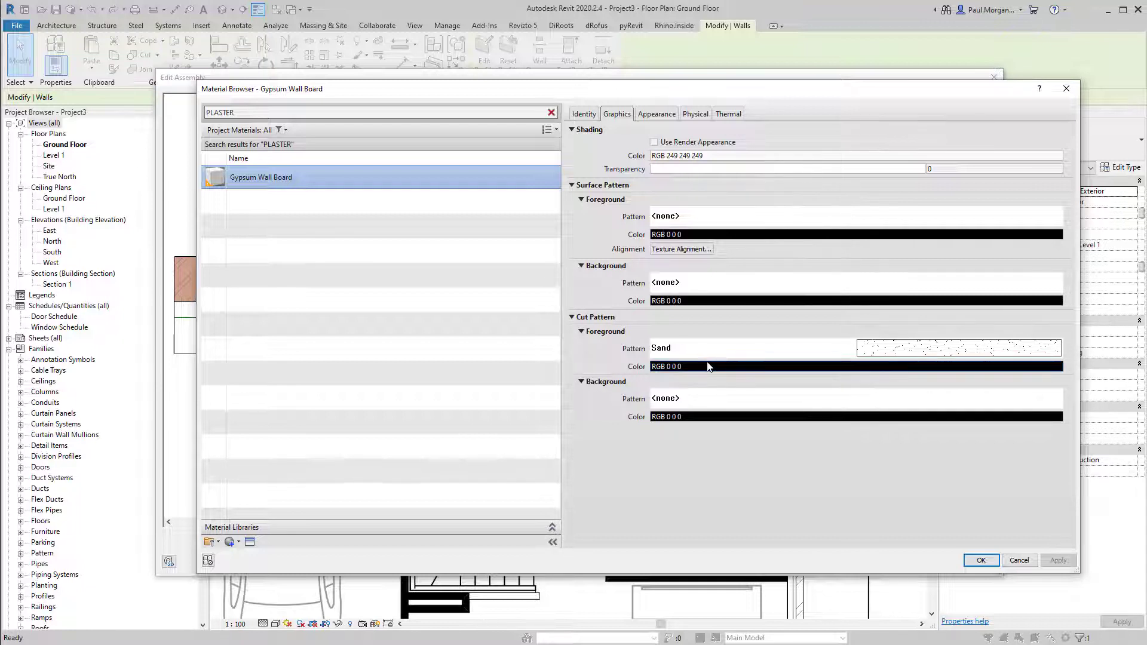
left_click(981, 559)
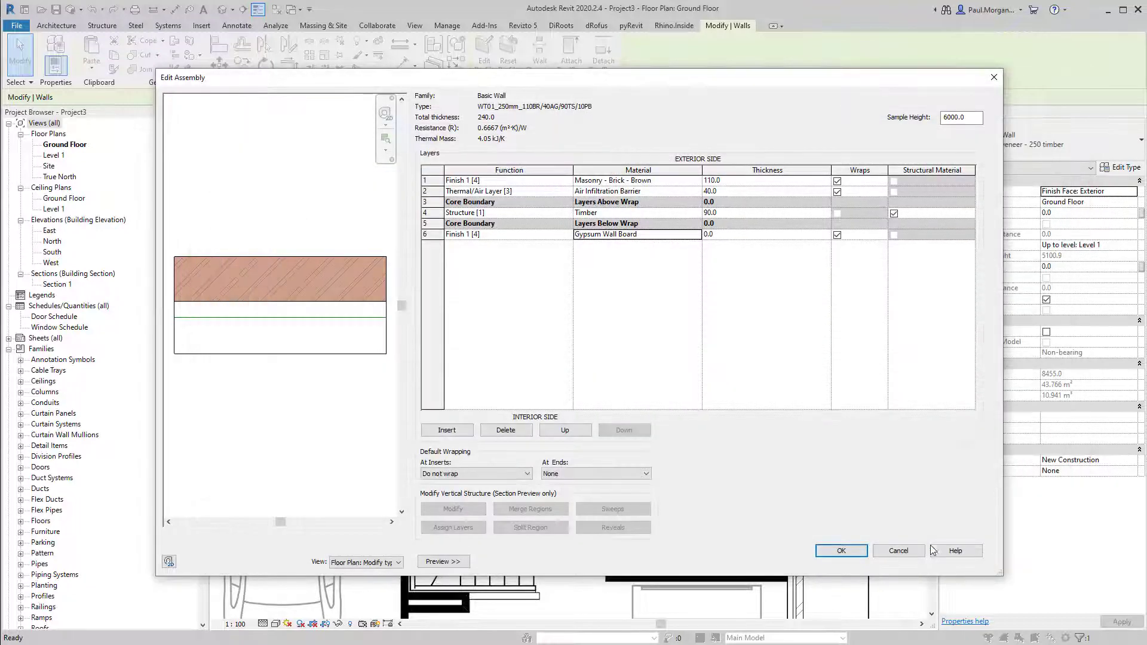
left_click(736, 236)
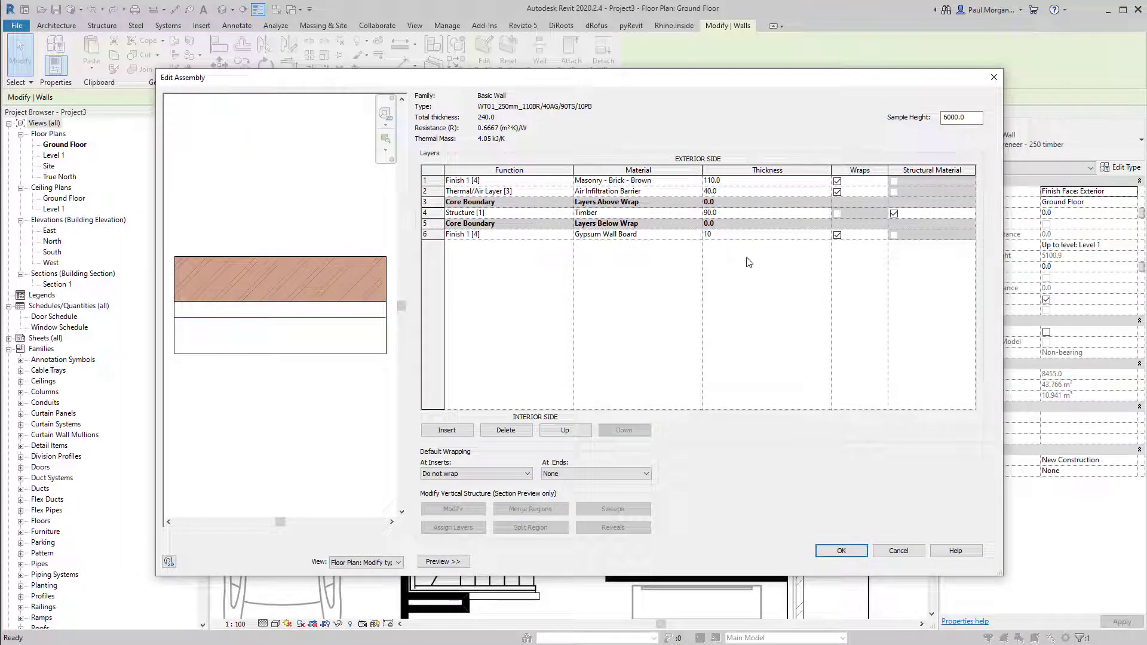
key("Return")
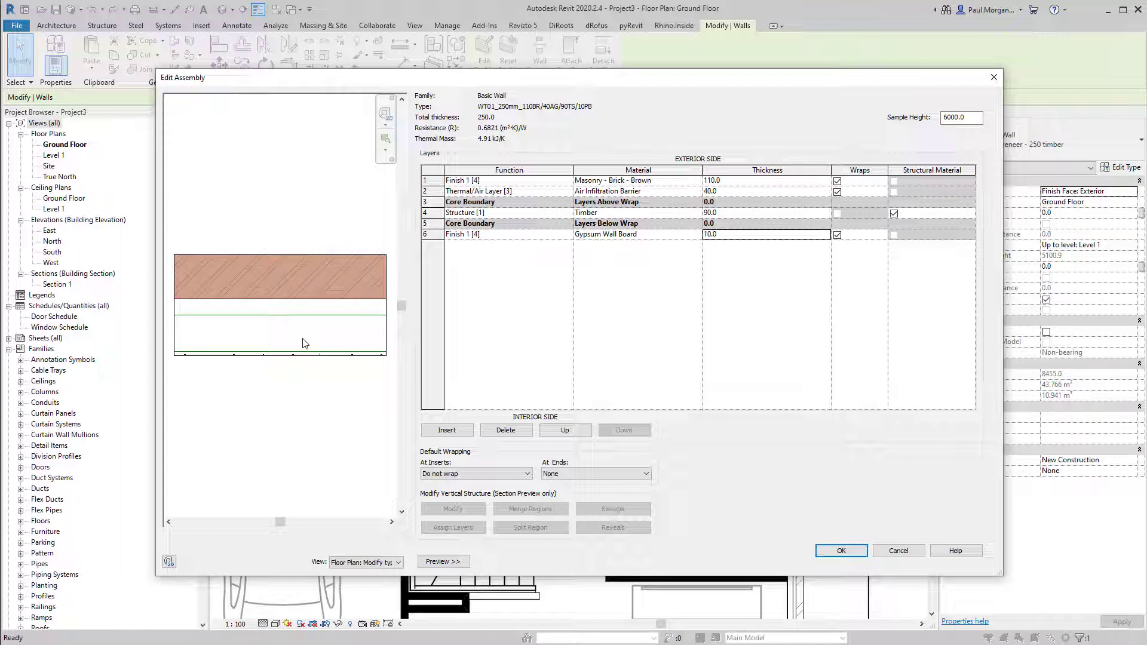
Move the upper Core Boundary two rows up, above the brick layer, and confirm both dialogs
left_click(426, 199)
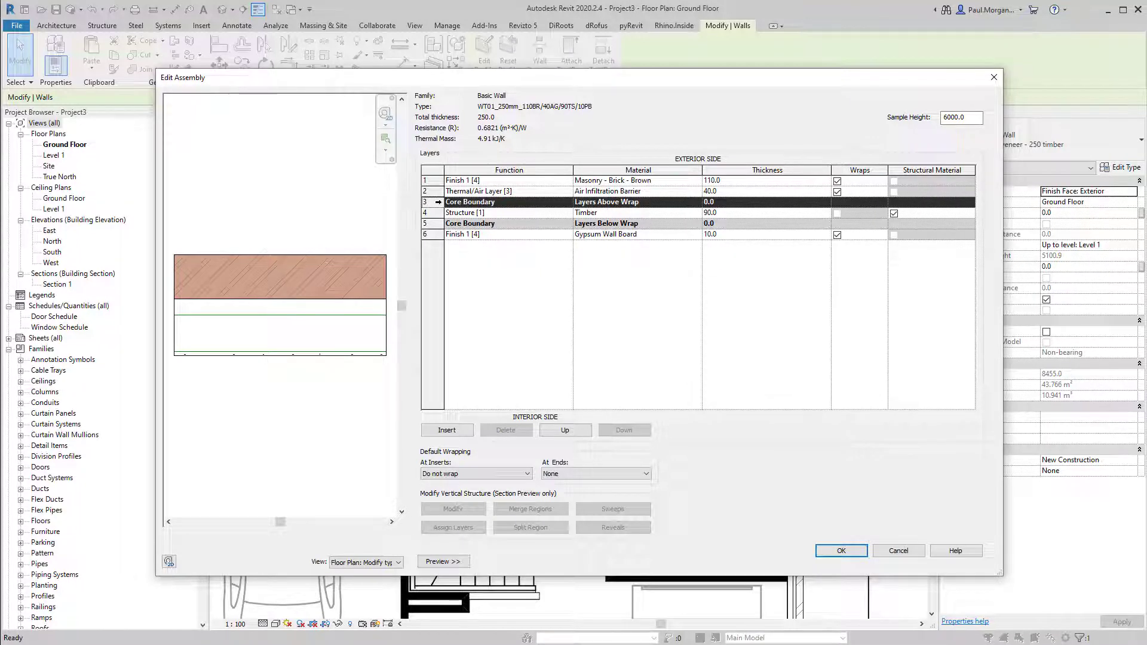
left_click(565, 430)
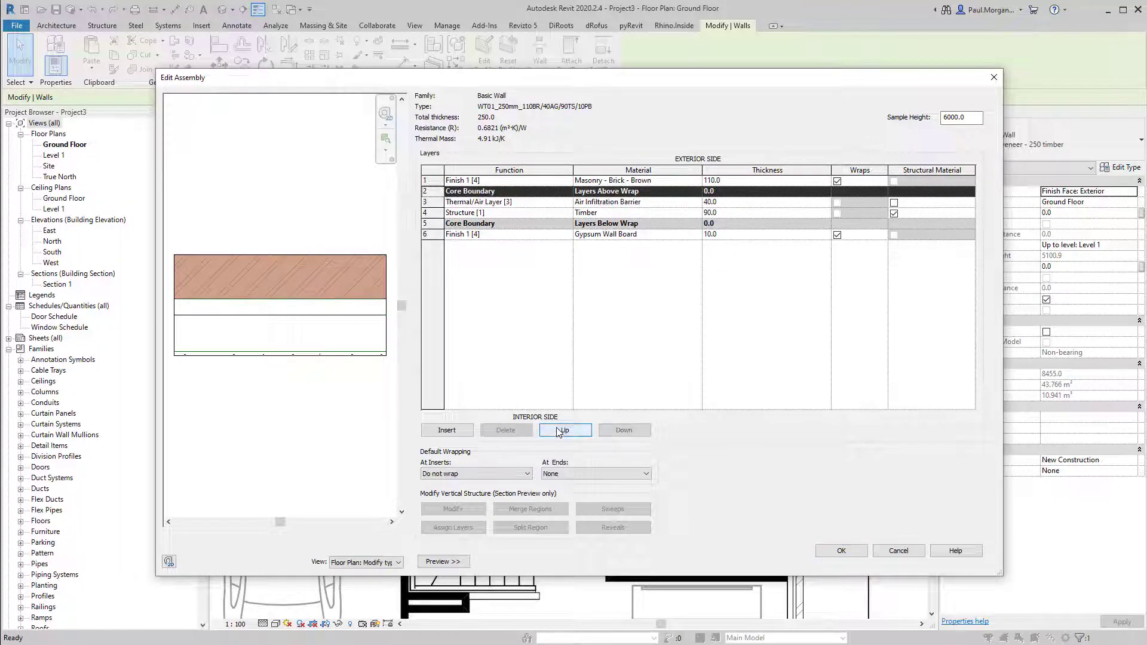
left_click(565, 430)
left_click(536, 366)
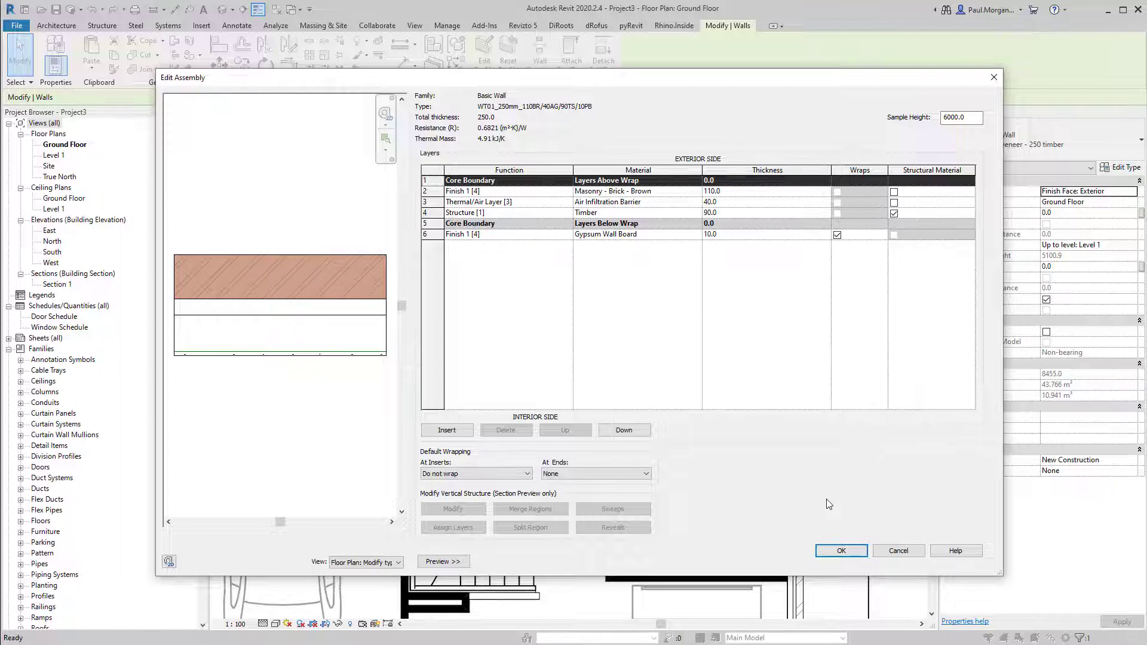
left_click(843, 549)
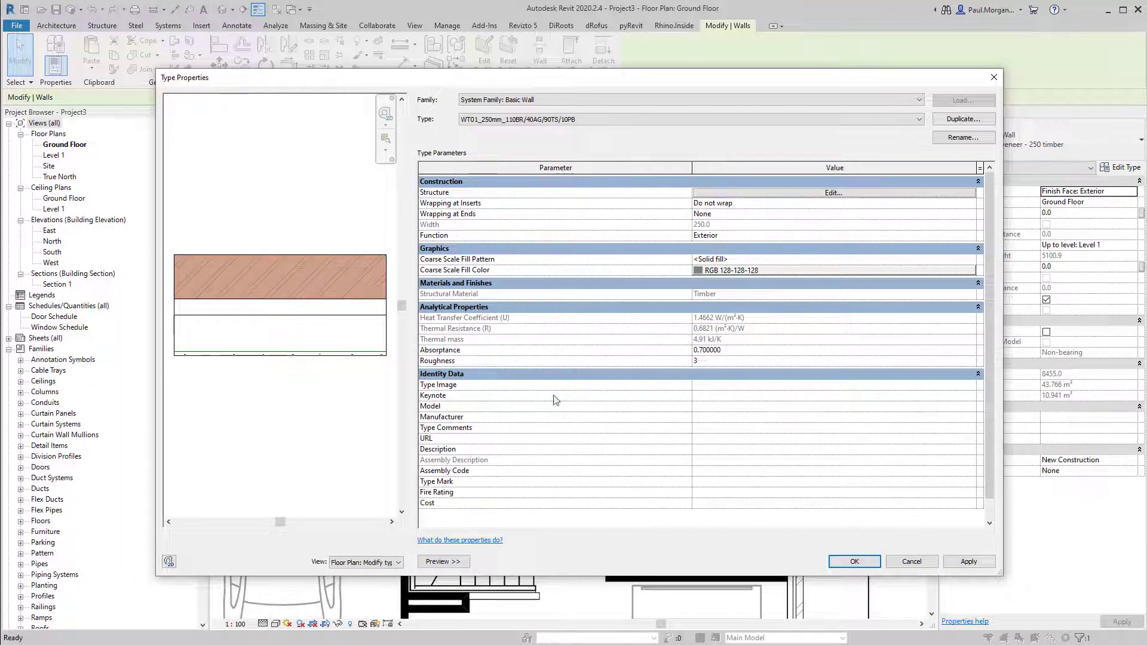
left_click(867, 562)
key("Escape")
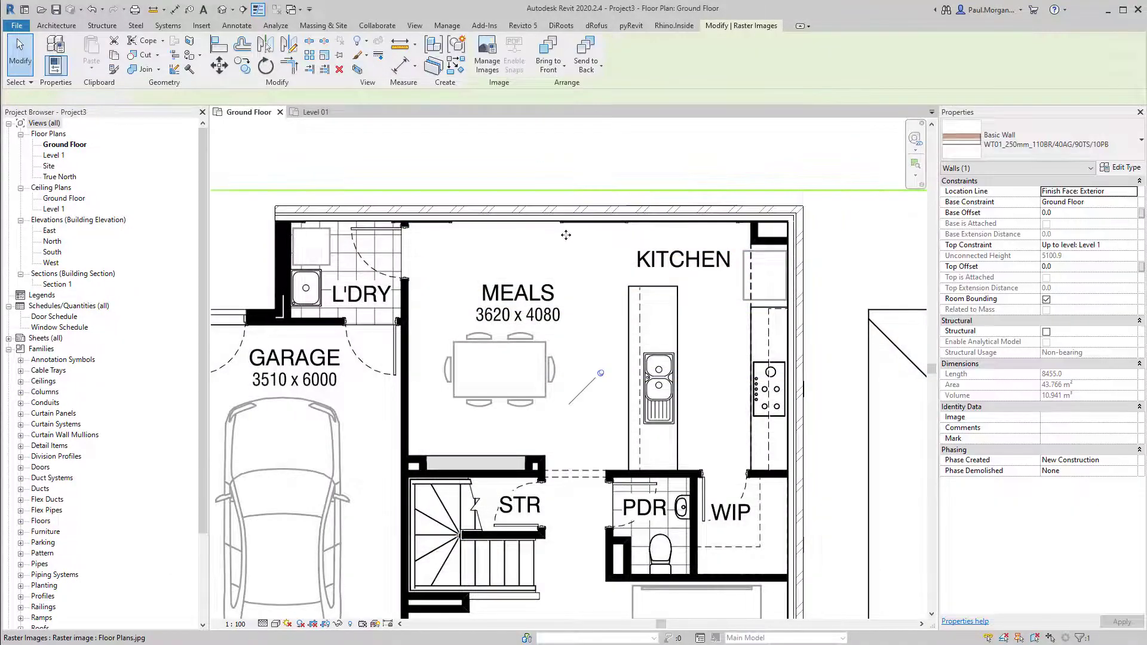
scroll(822, 236, "up", 10)
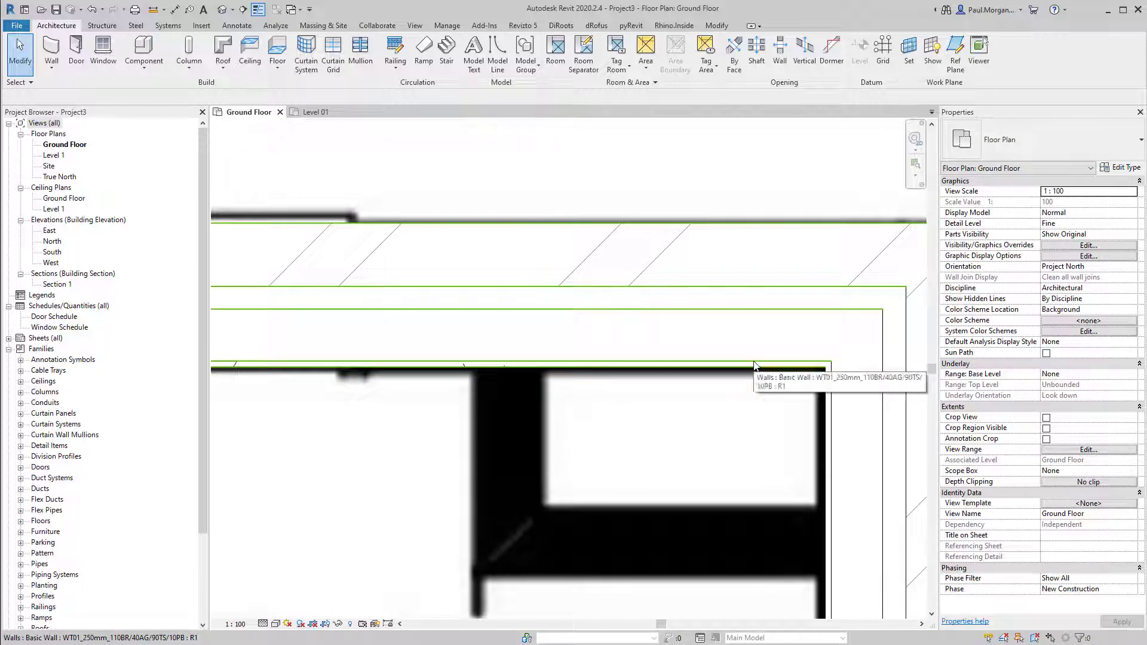
key("Escape")
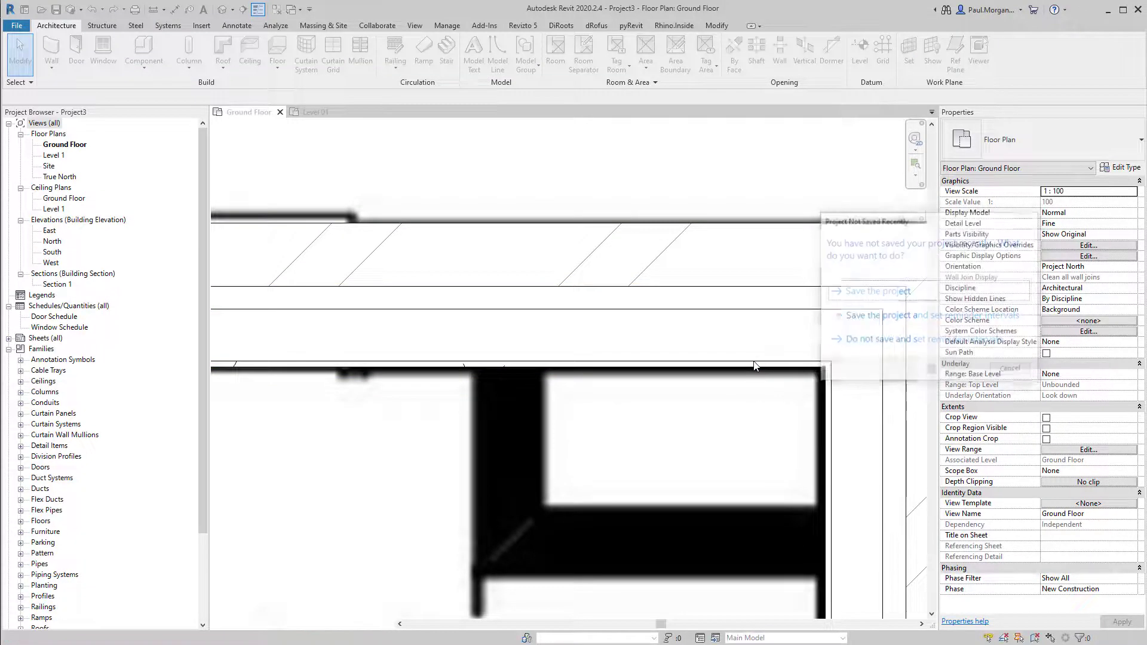
scroll(754, 362, "down", 2)
scroll(765, 370, "down", 2)
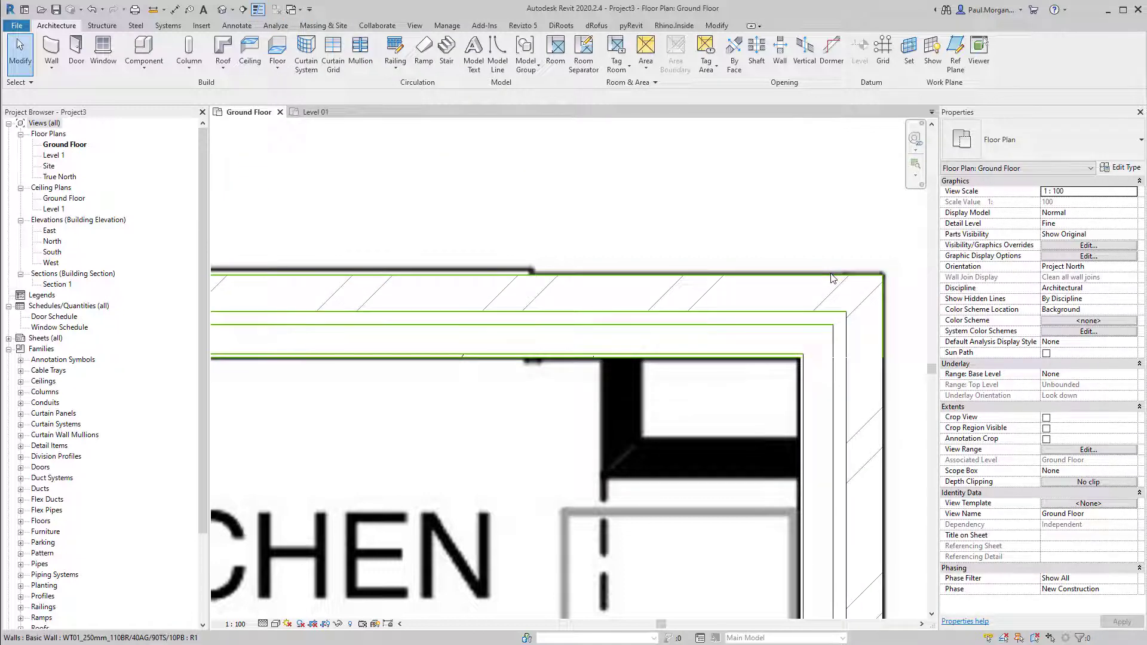
key("t")
key("l")
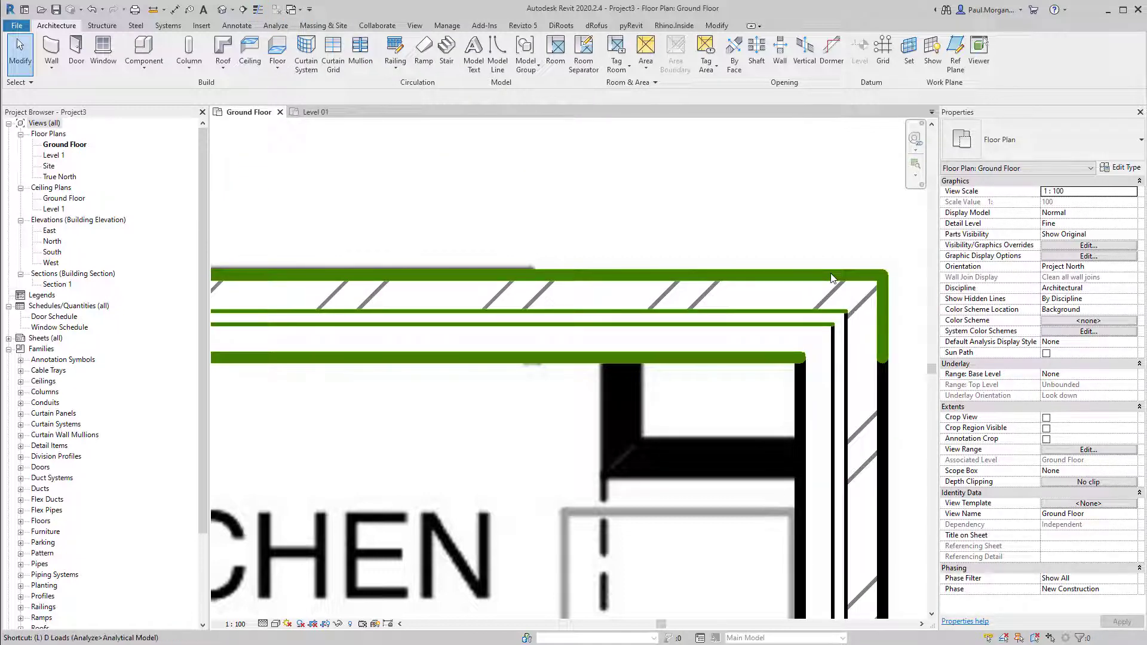
left_click(788, 235)
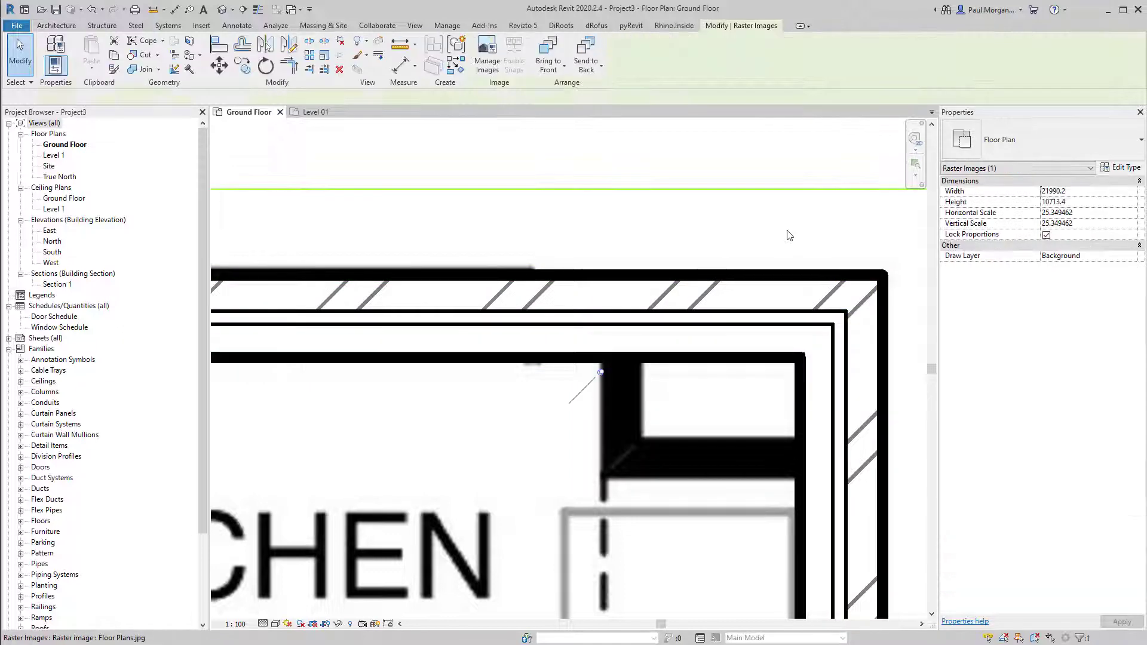
key("Escape")
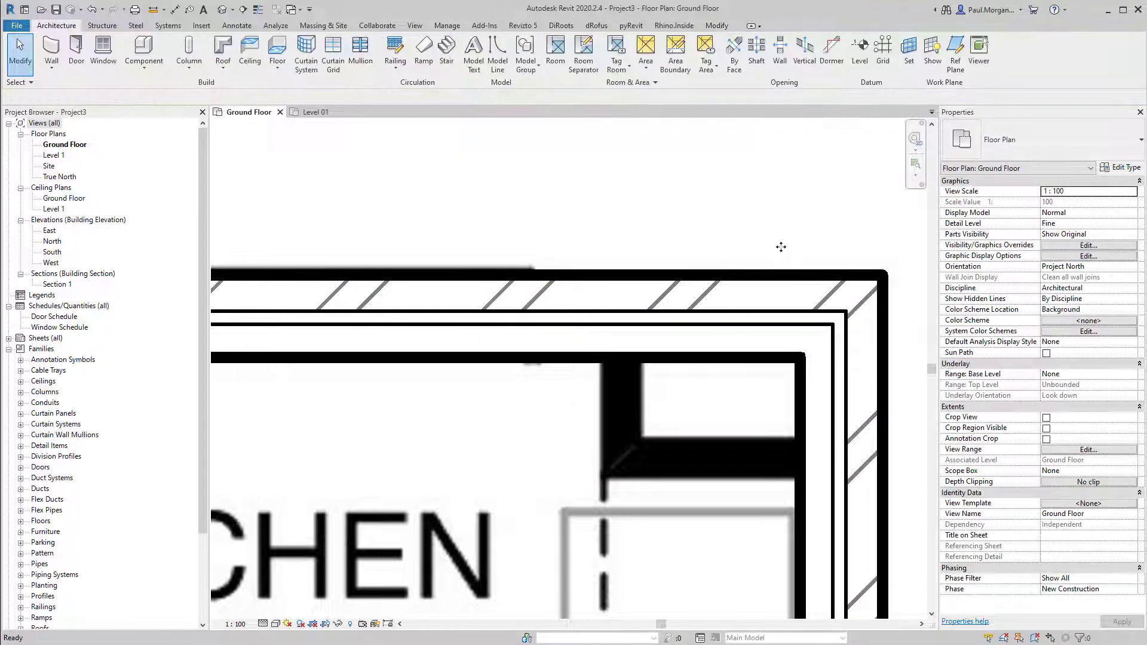
left_click(759, 360)
key("Escape")
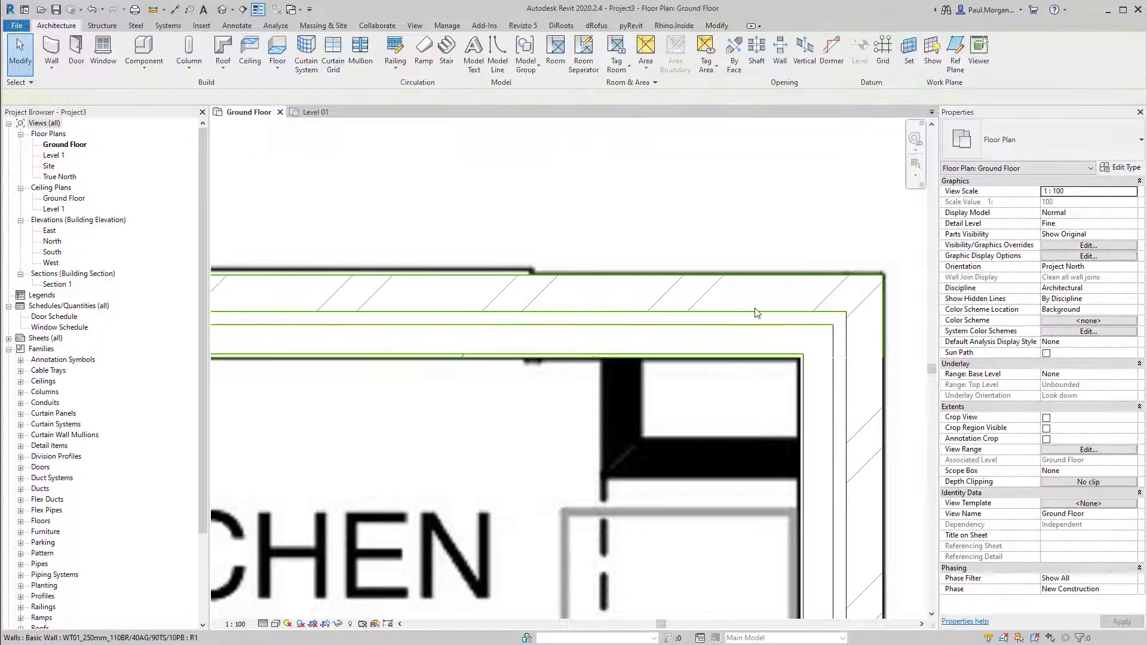
left_click(755, 308)
scroll(755, 307, "down", 5)
key("Escape")
left_click(777, 337)
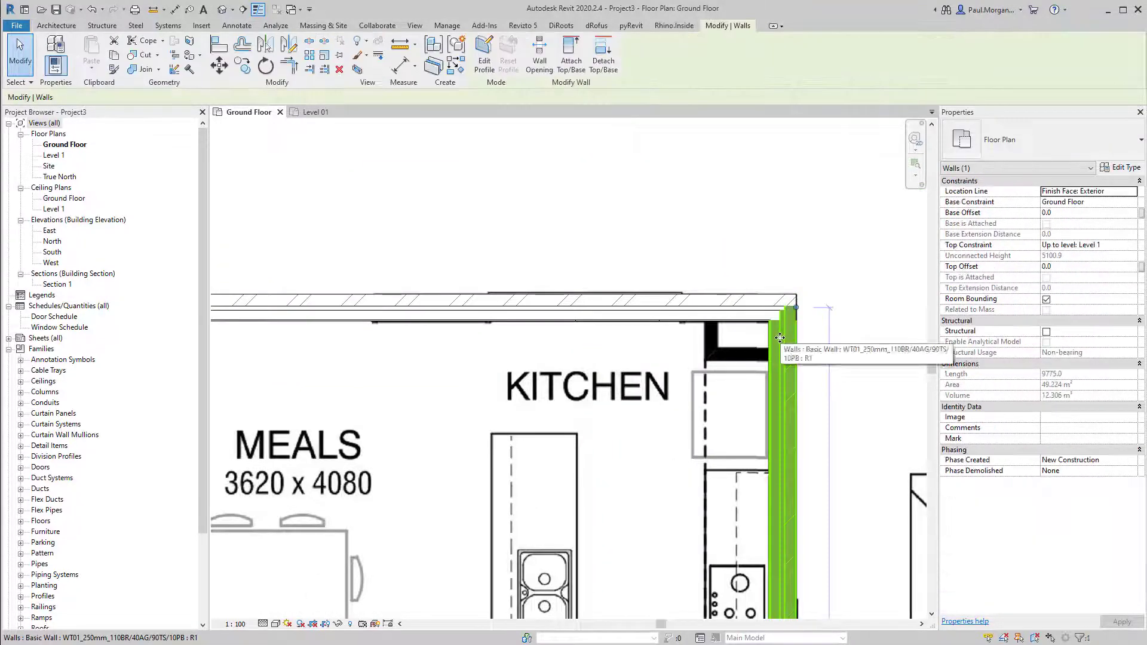
scroll(781, 337, "up", 5)
scroll(781, 337, "down", 5)
key("Escape")
scroll(595, 325, "up", 2)
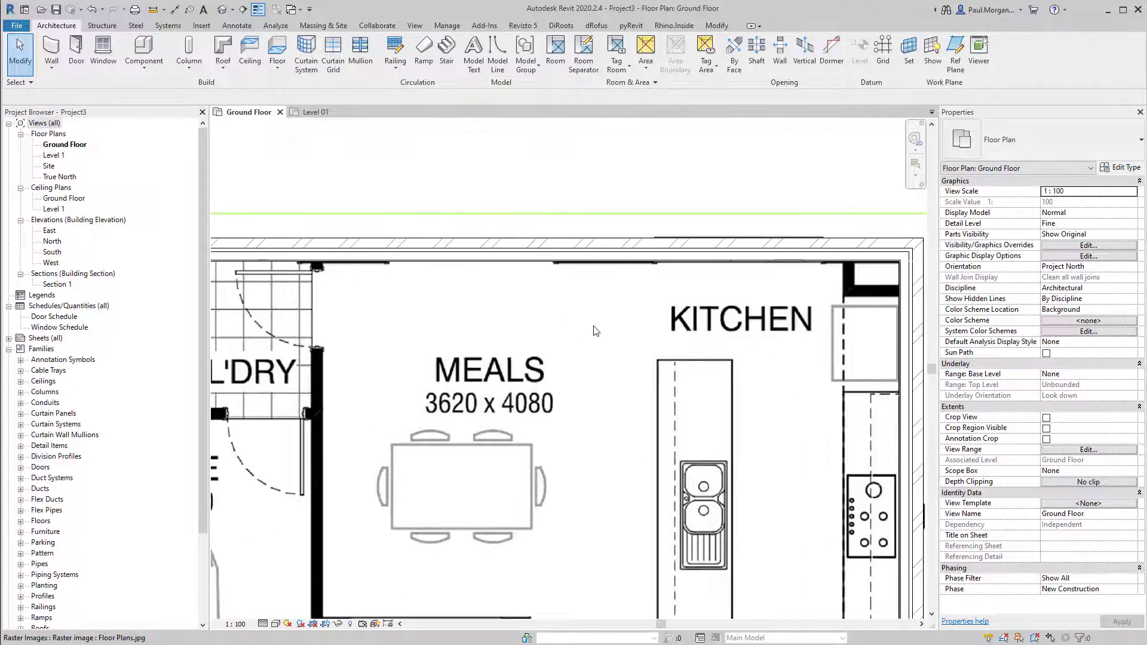
scroll(618, 275, "down", 2)
left_click(618, 276)
middle_click_drag(618, 275, 634, 225)
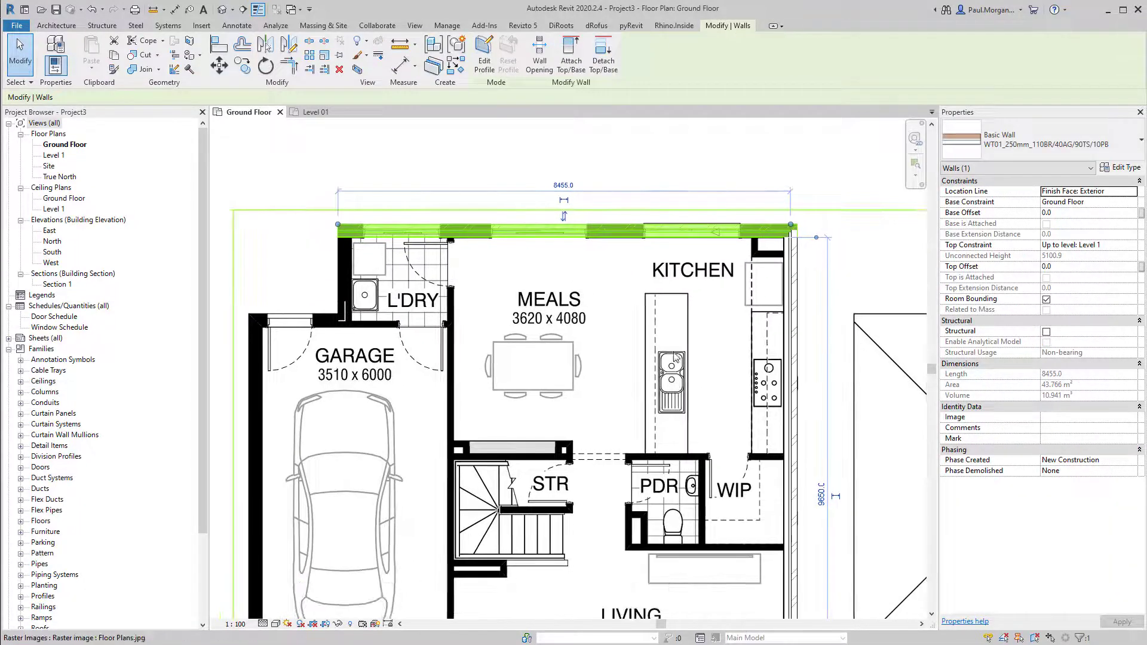
key("Escape")
scroll(734, 291, "down", 2)
middle_click_drag(635, 330, 633, 295)
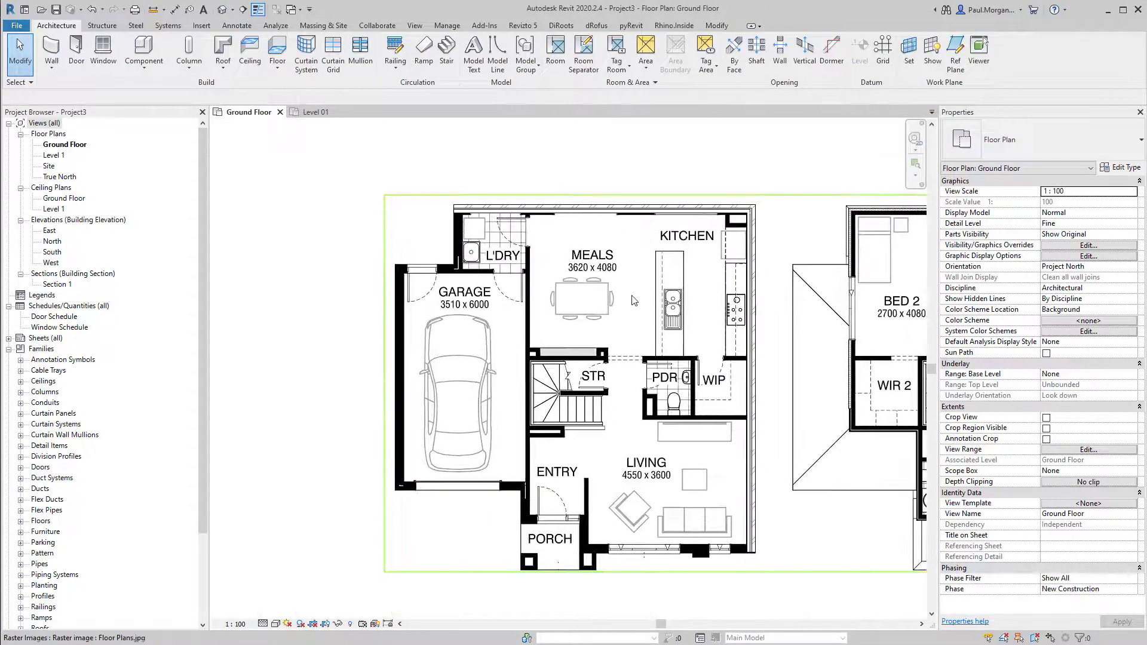
middle_click_drag(549, 349, 584, 317)
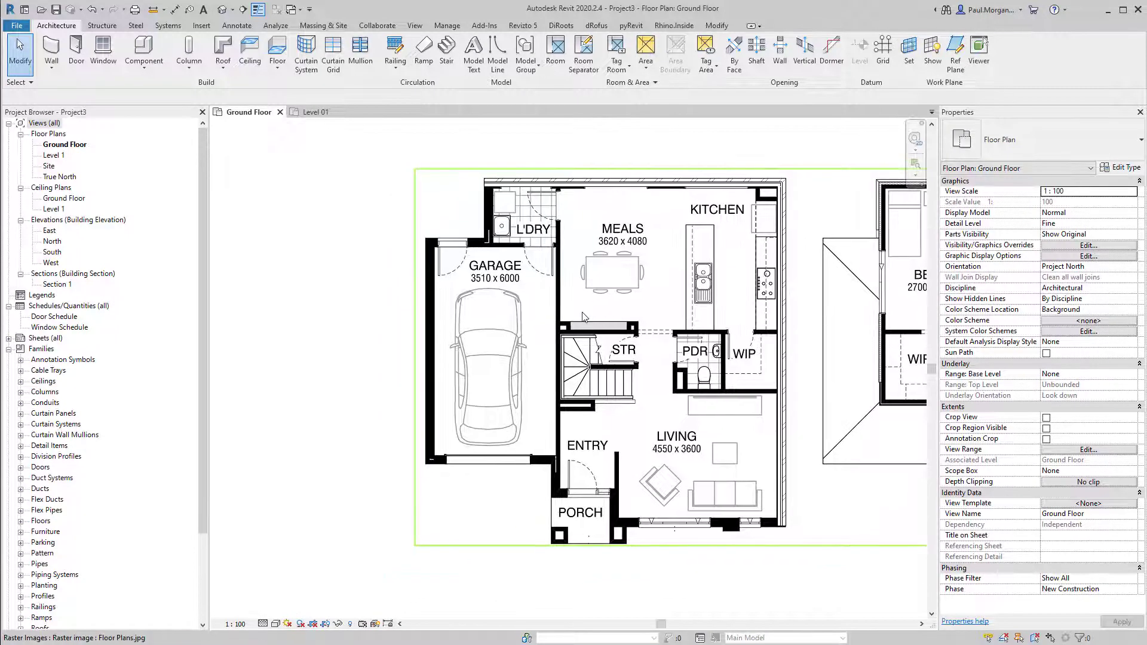
left_click(780, 279)
scroll(771, 525, "up", 4)
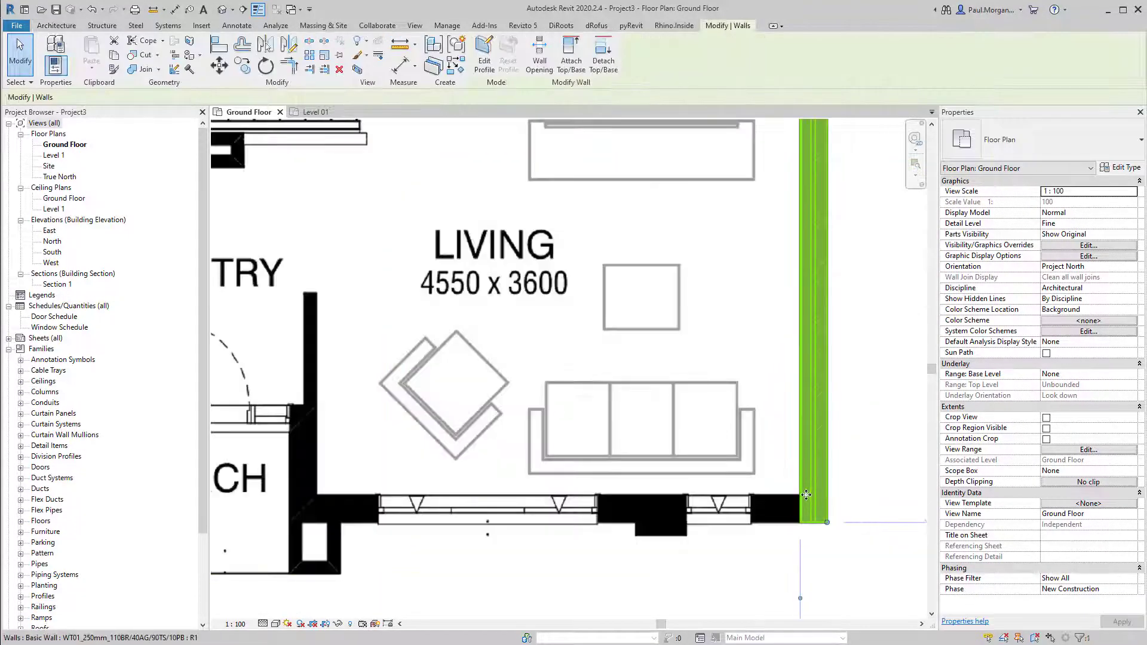
middle_click_drag(607, 509, 628, 530)
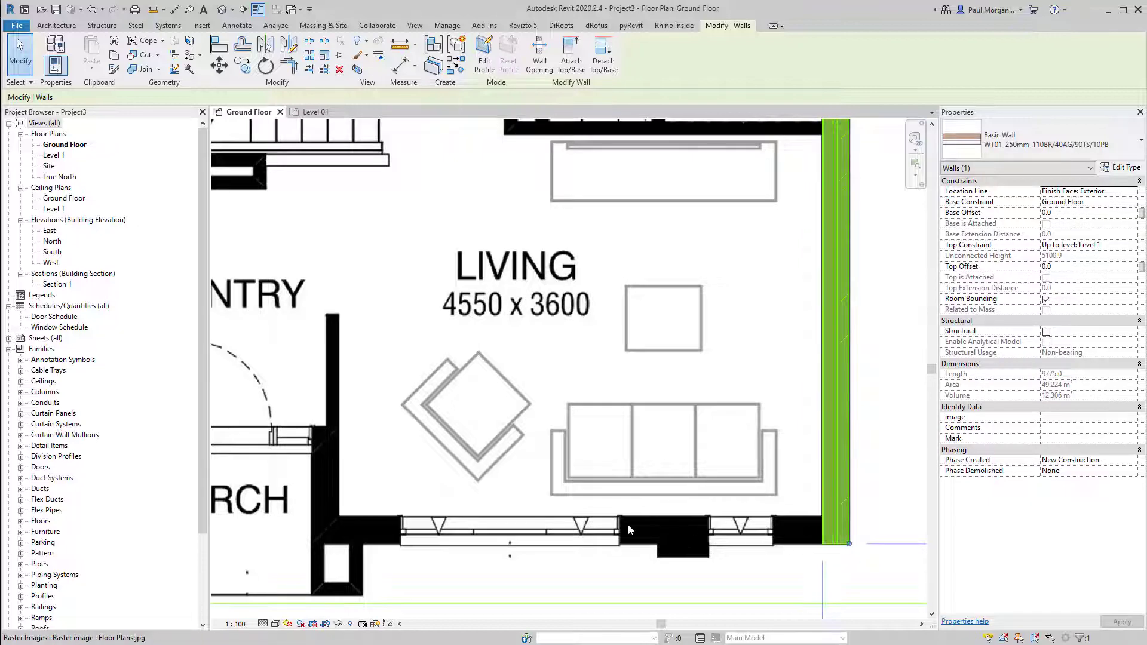
middle_click_drag(537, 491, 565, 430)
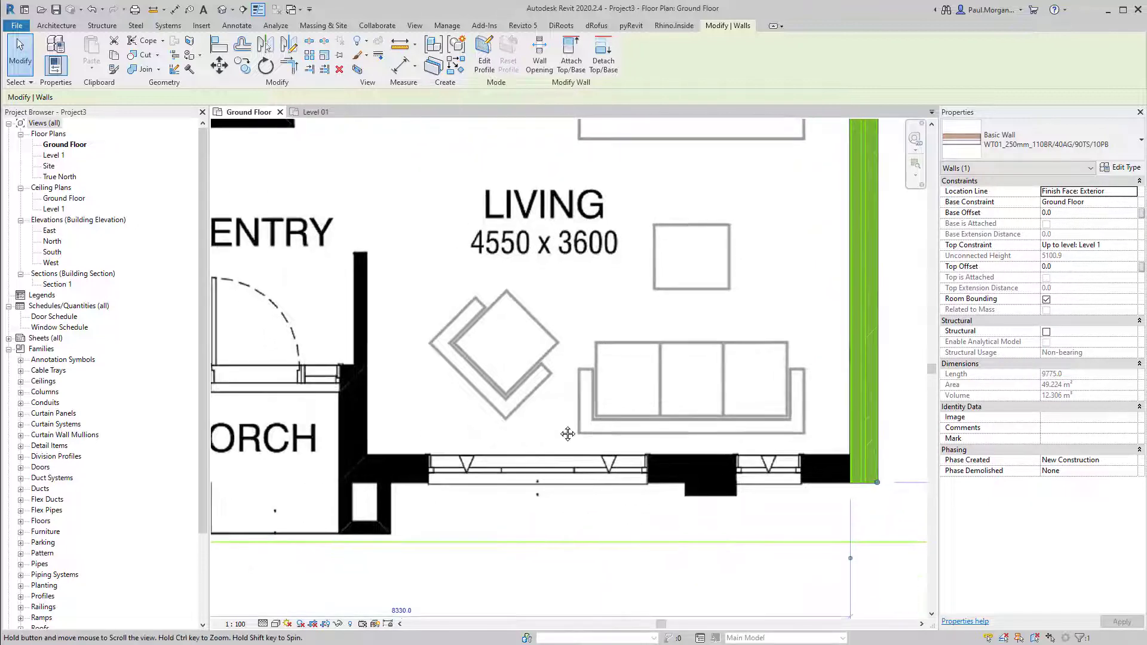
Use Create Similar on the right exterior wall to draw a wall from the bottom-right corner to the porch
key("Escape")
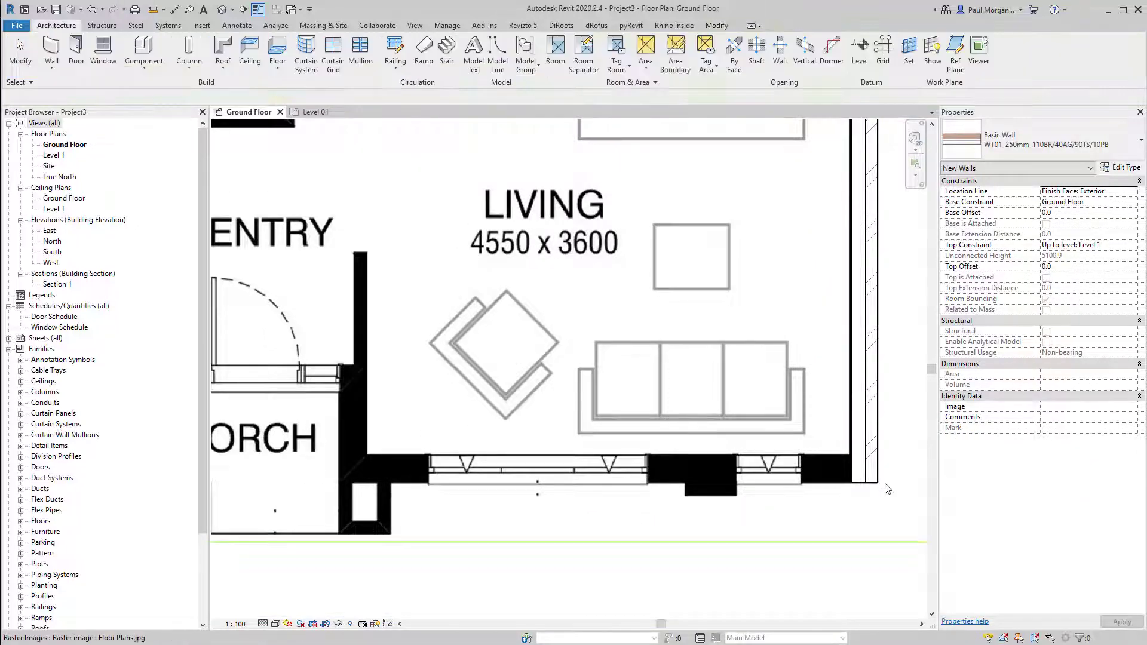
left_click(874, 472)
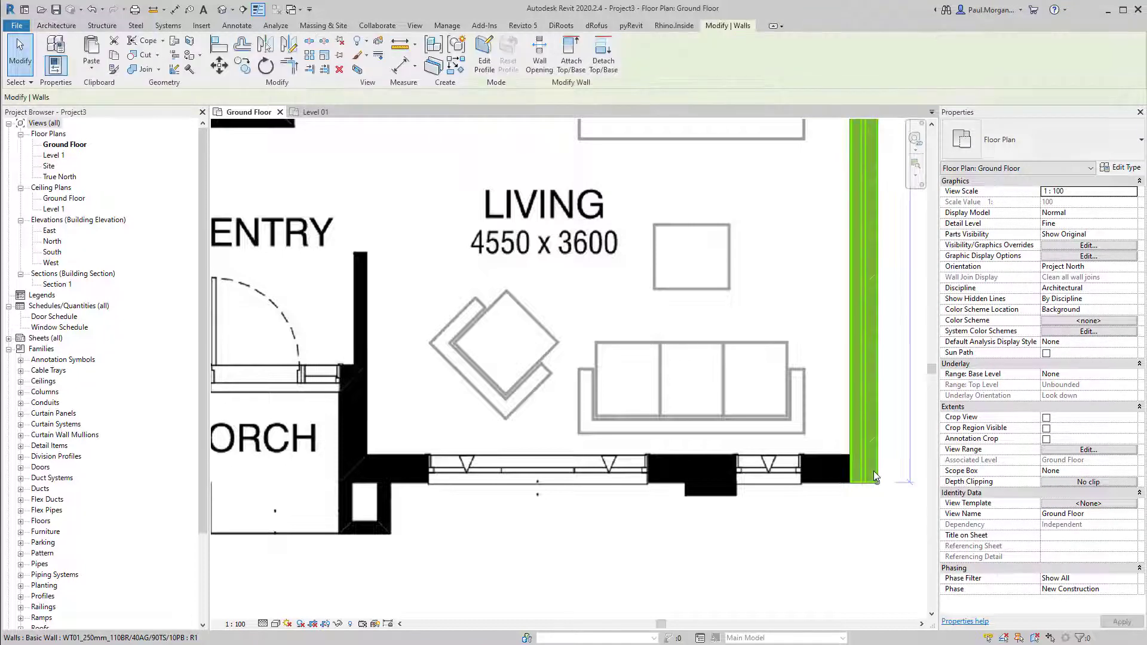
key("c")
key("s")
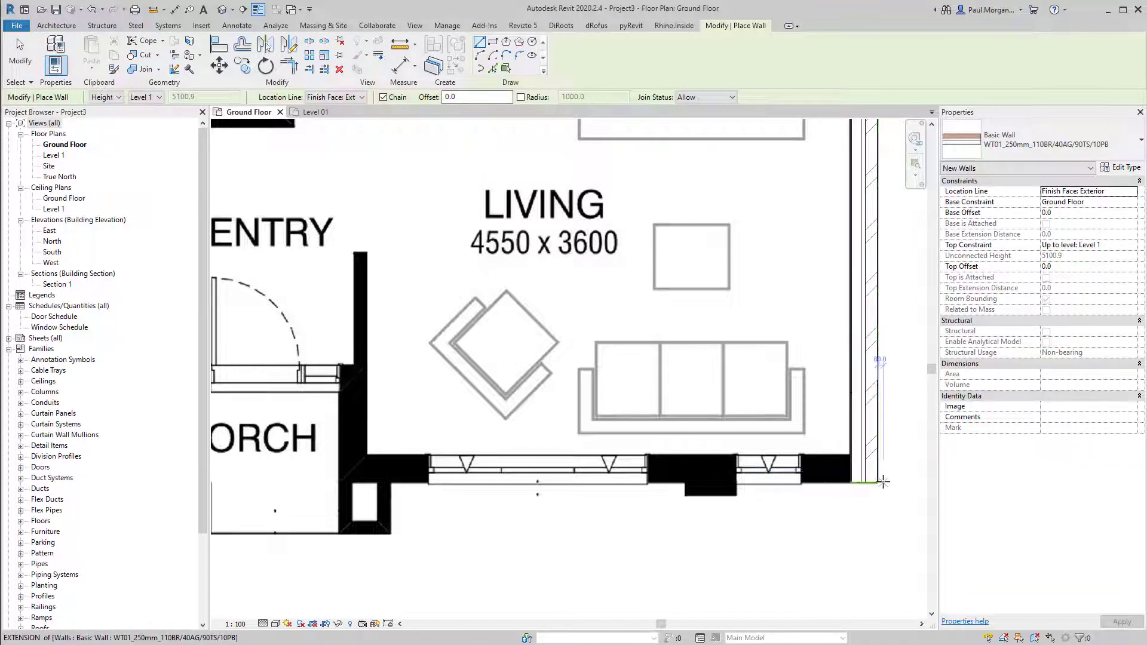
left_click(876, 481)
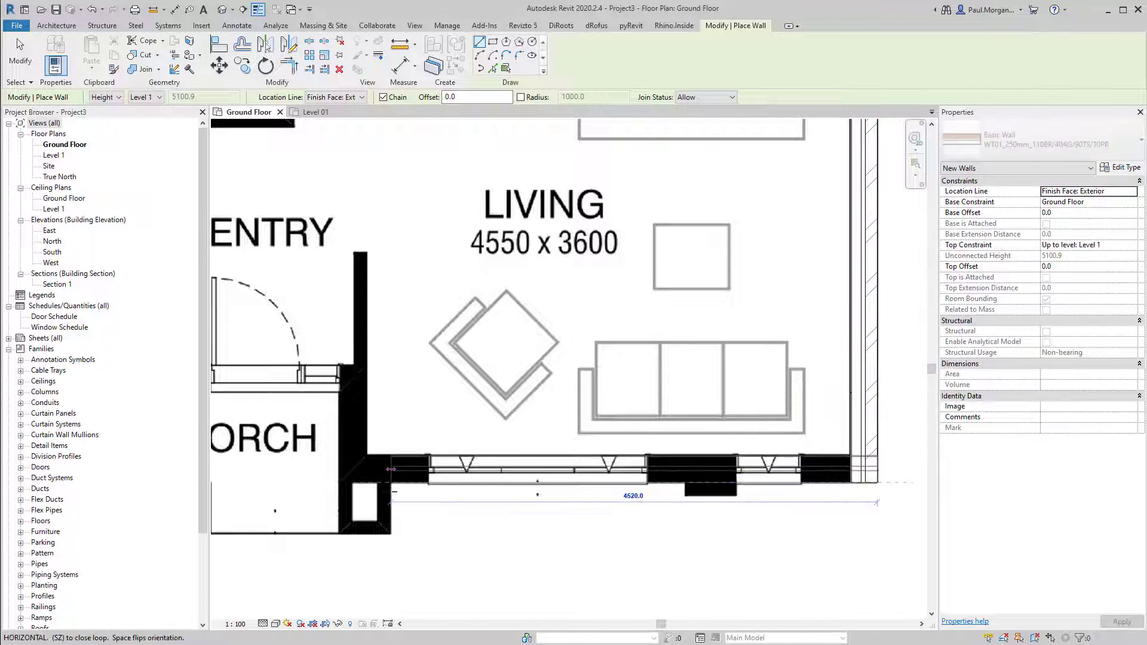
left_click(341, 472)
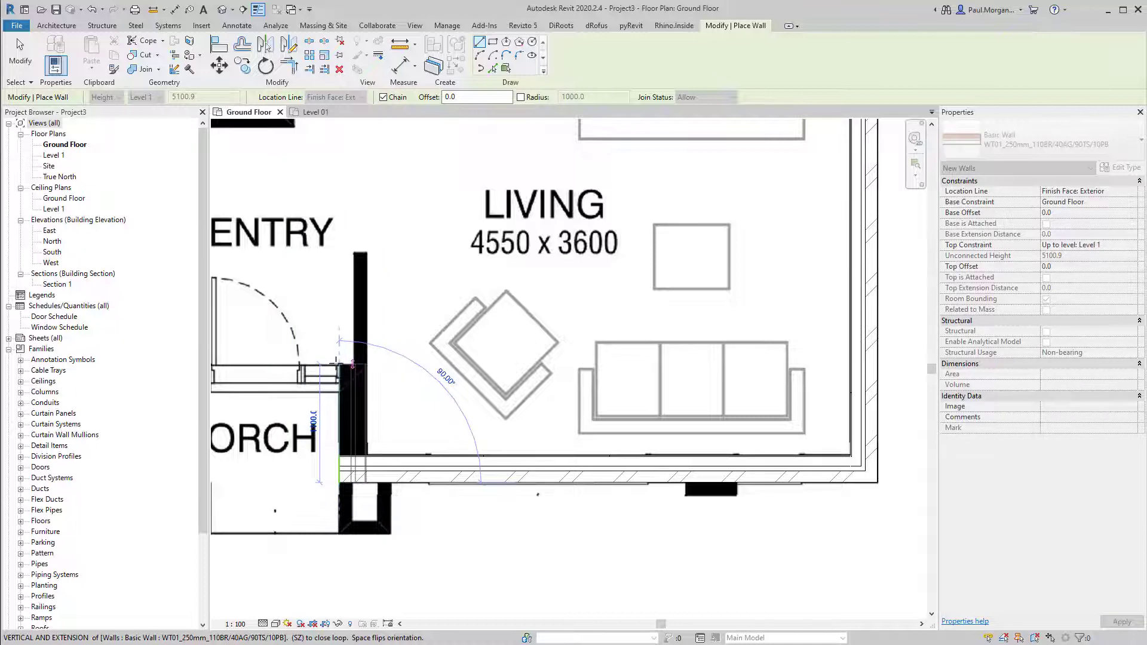
middle_click_drag(308, 371, 658, 353)
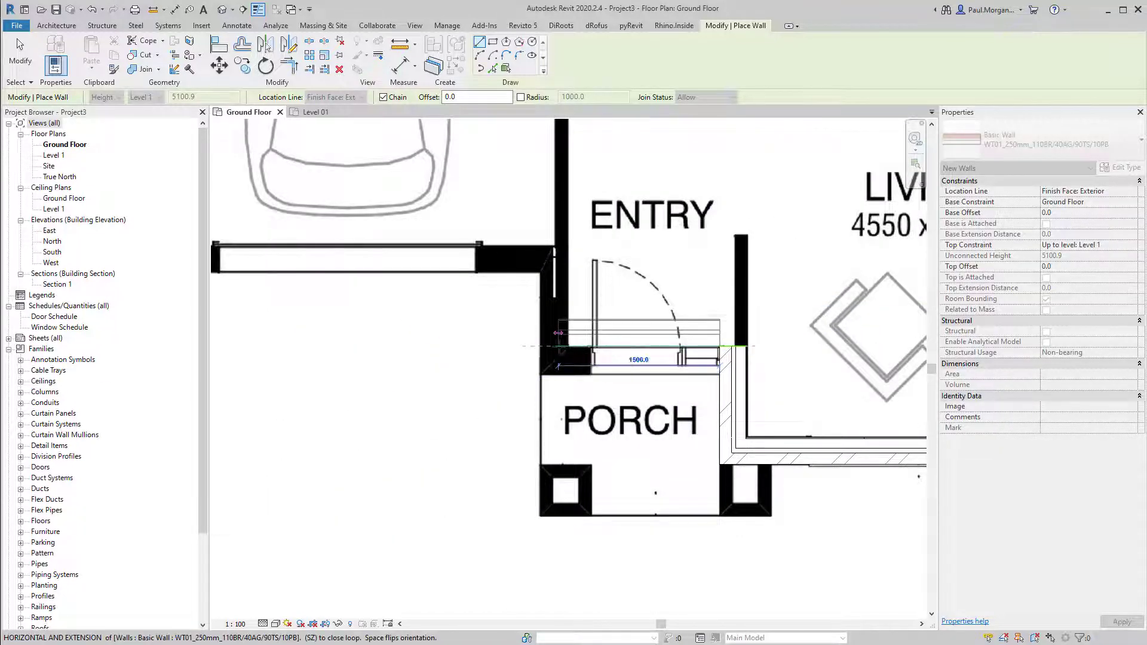
scroll(558, 360, "down", 2)
middle_click_drag(588, 355, 519, 374)
key("Escape")
middle_click_drag(711, 383, 578, 399)
key("Escape")
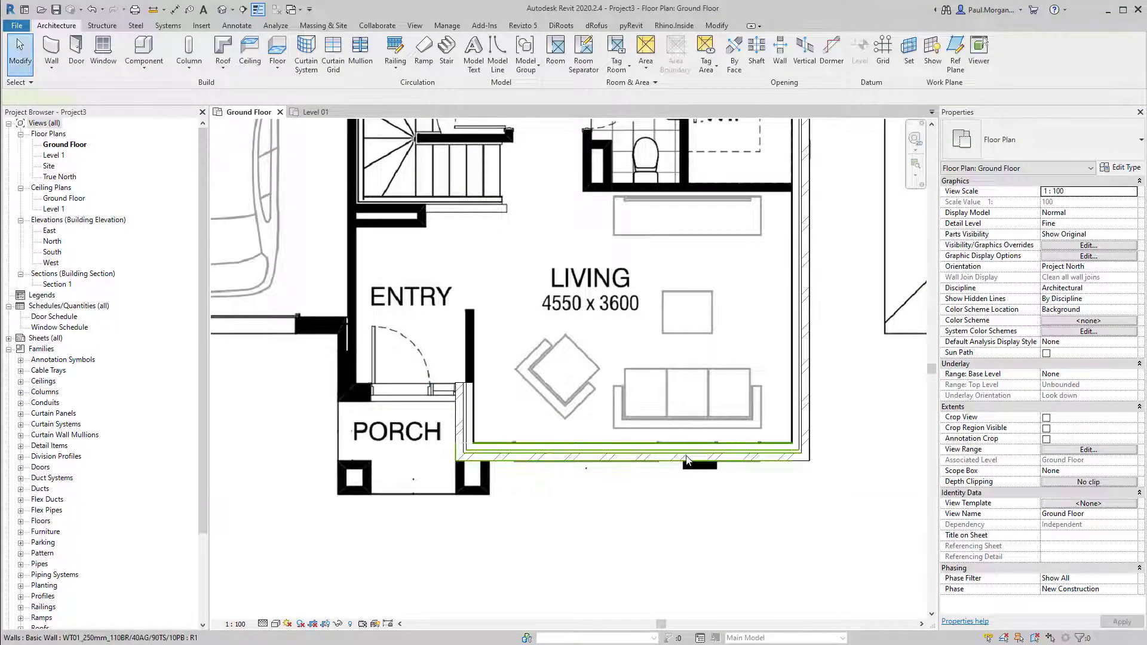
Check the new bottom wall and the right exterior wall, then reframe the ground floor plan
left_click(685, 454)
left_click(802, 435)
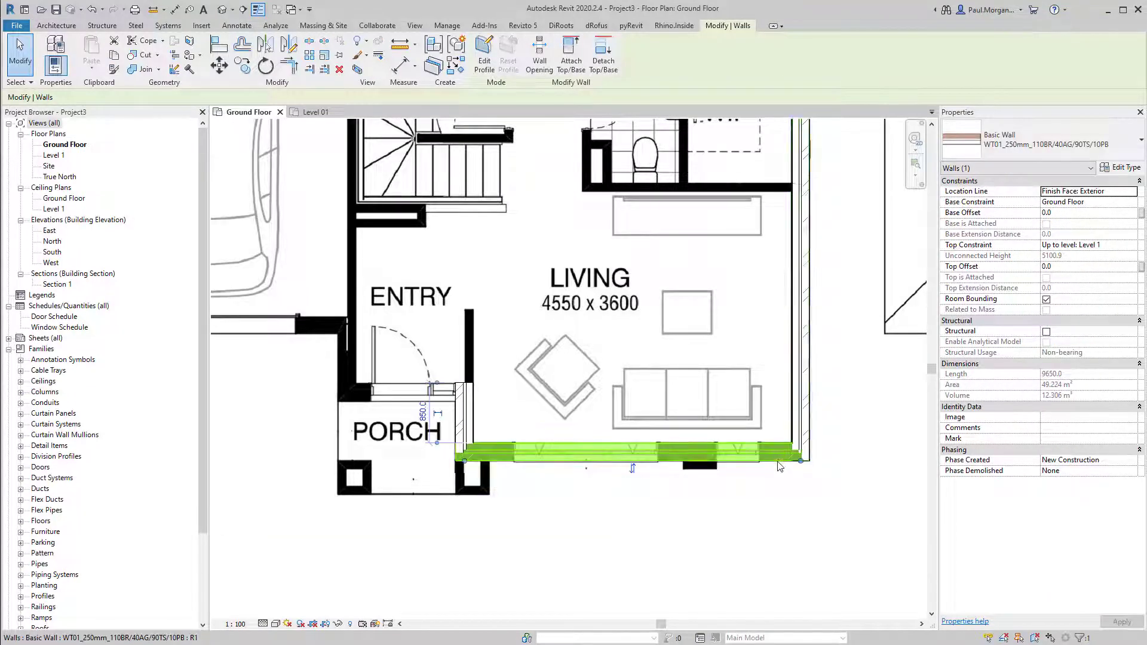
left_click(804, 413)
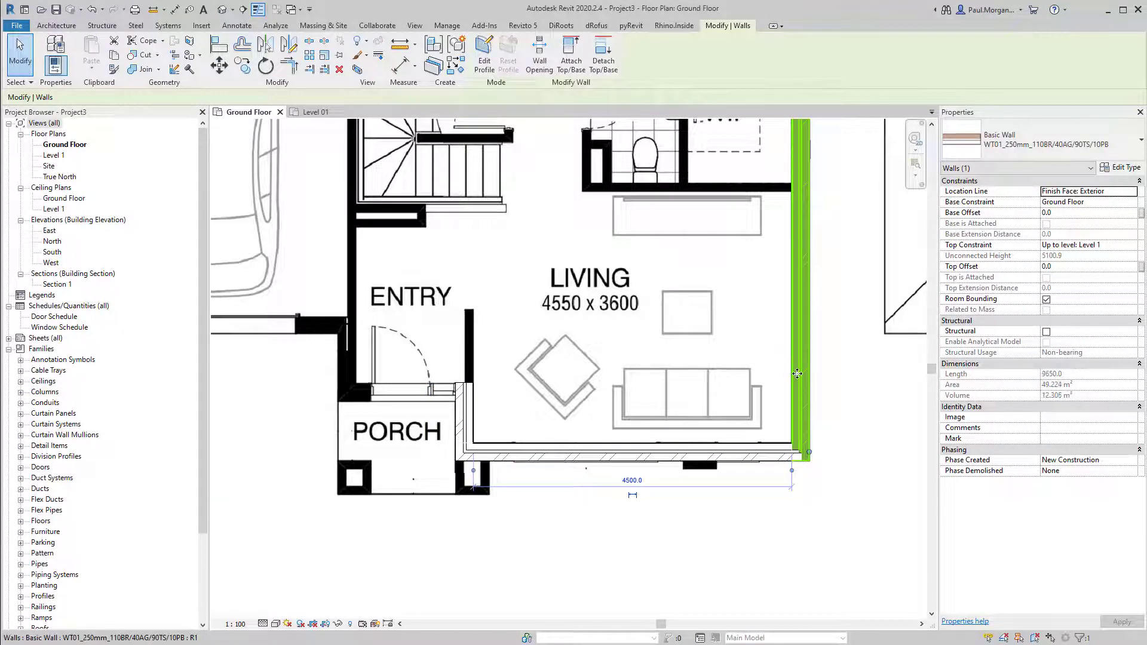
key("Escape")
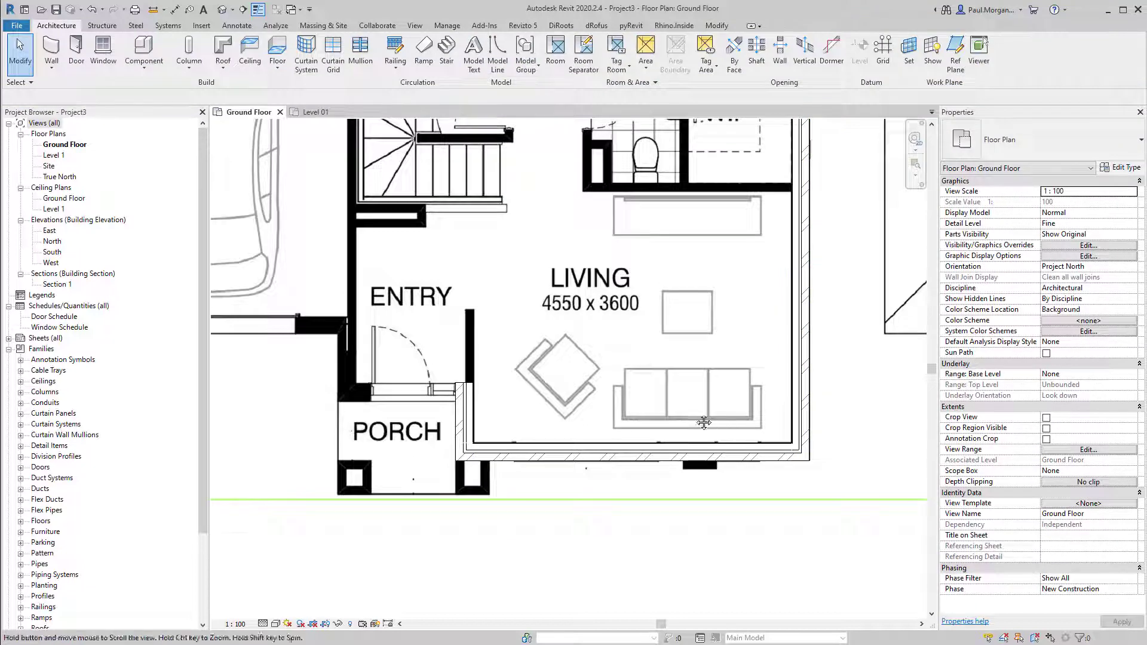
middle_click_drag(705, 422, 688, 407)
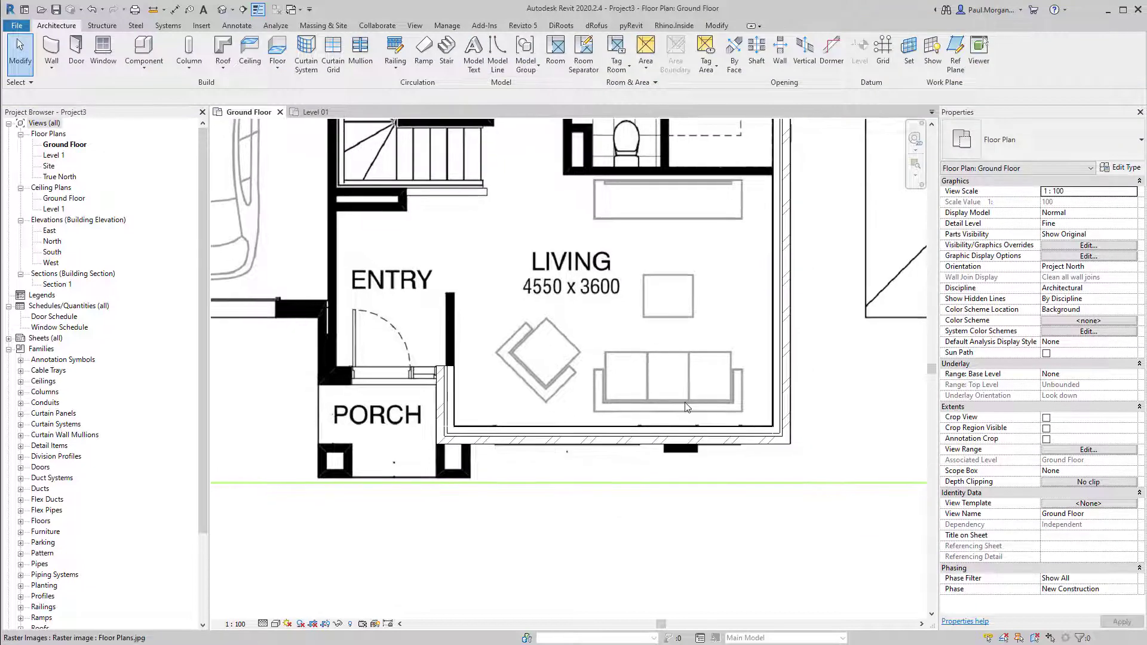
left_click(737, 439)
key("Escape")
middle_click_drag(657, 553, 714, 589)
scroll(715, 589, "down", 2)
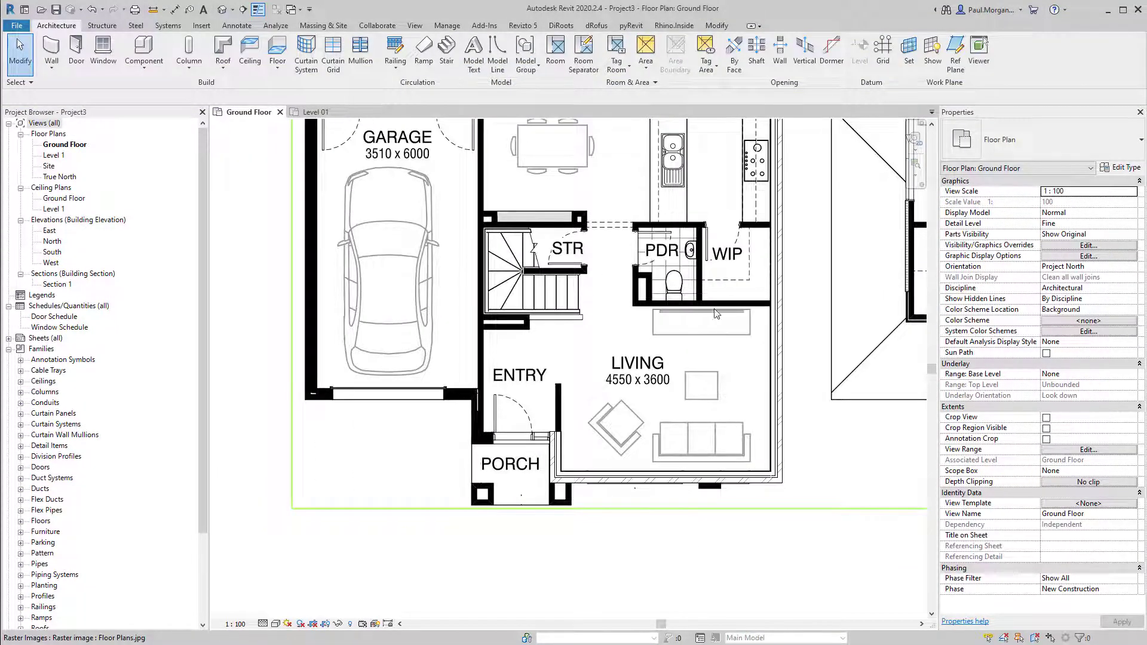
middle_click_drag(735, 323, 685, 351)
scroll(738, 437, "up", 1)
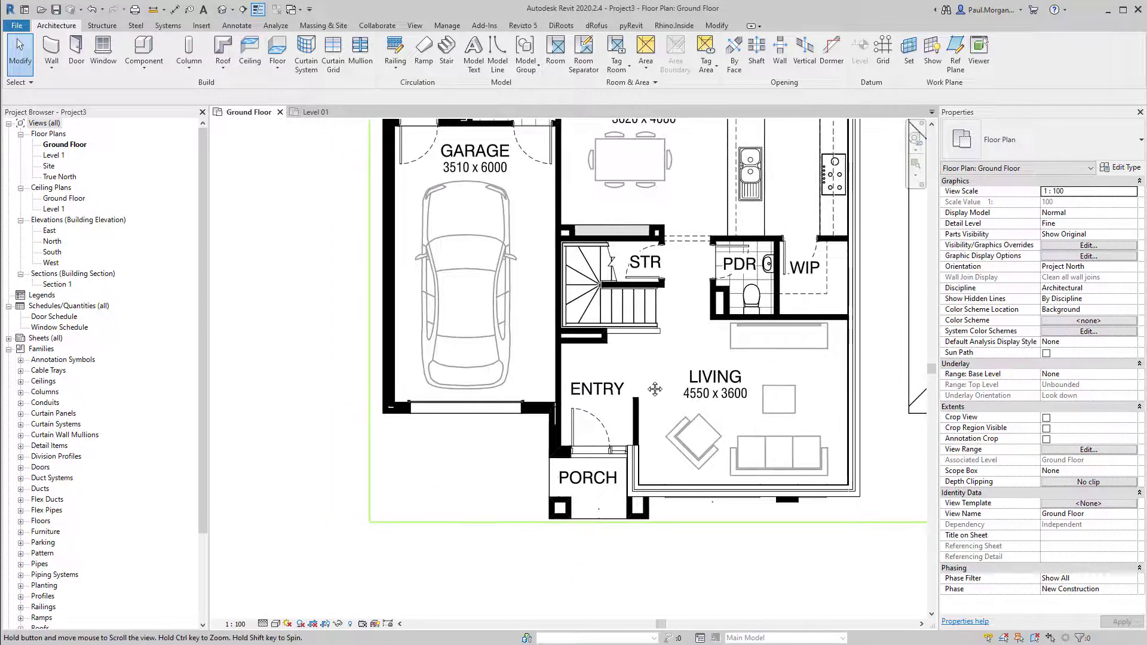
middle_click_drag(741, 498, 723, 451)
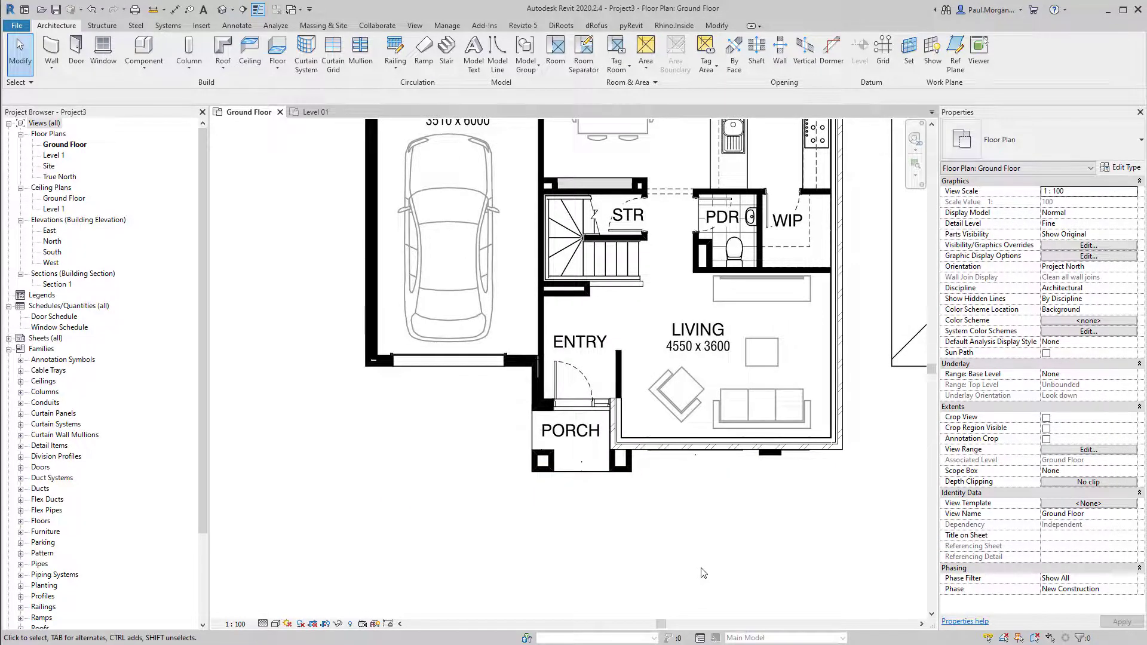
Start the Wall tool with WA and bring up the wall type list
key("w")
key("a")
middle_click_drag(684, 299, 676, 470)
left_click(1115, 148)
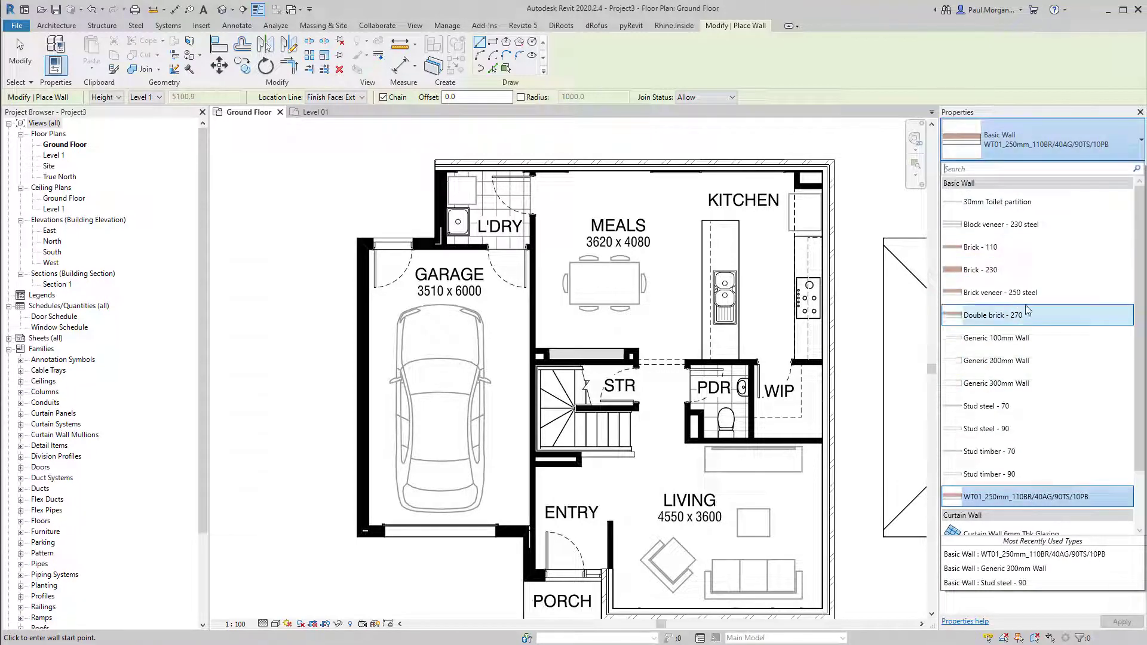
Make Double brick - 270 the active wall type and view its Type Properties
left_click(986, 320)
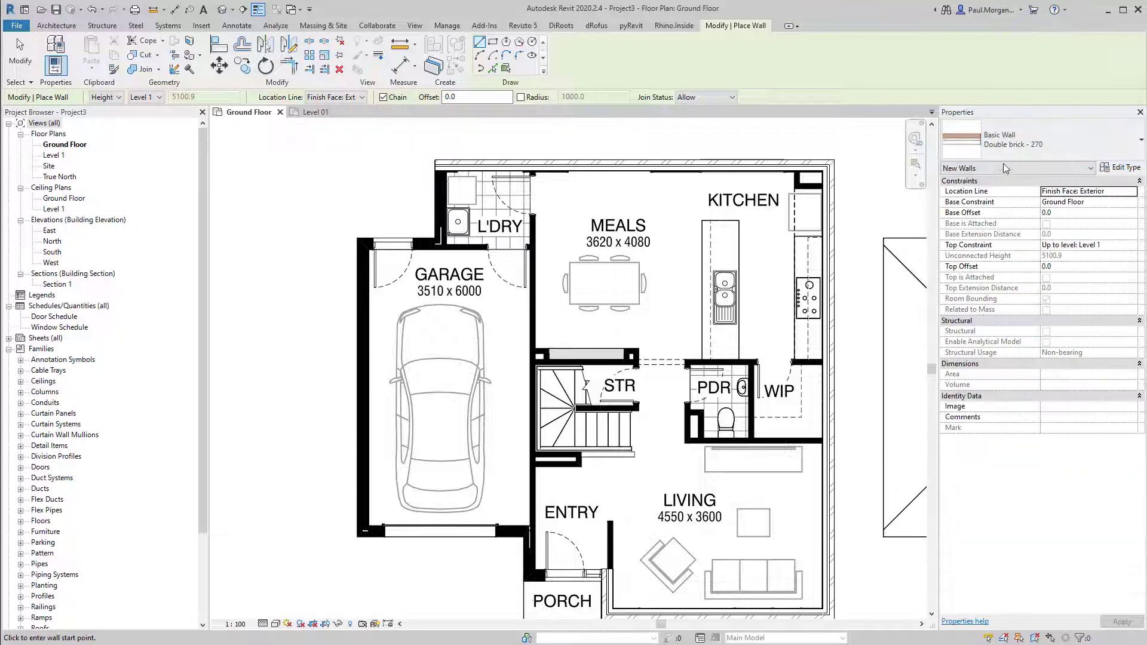
left_click(1123, 168)
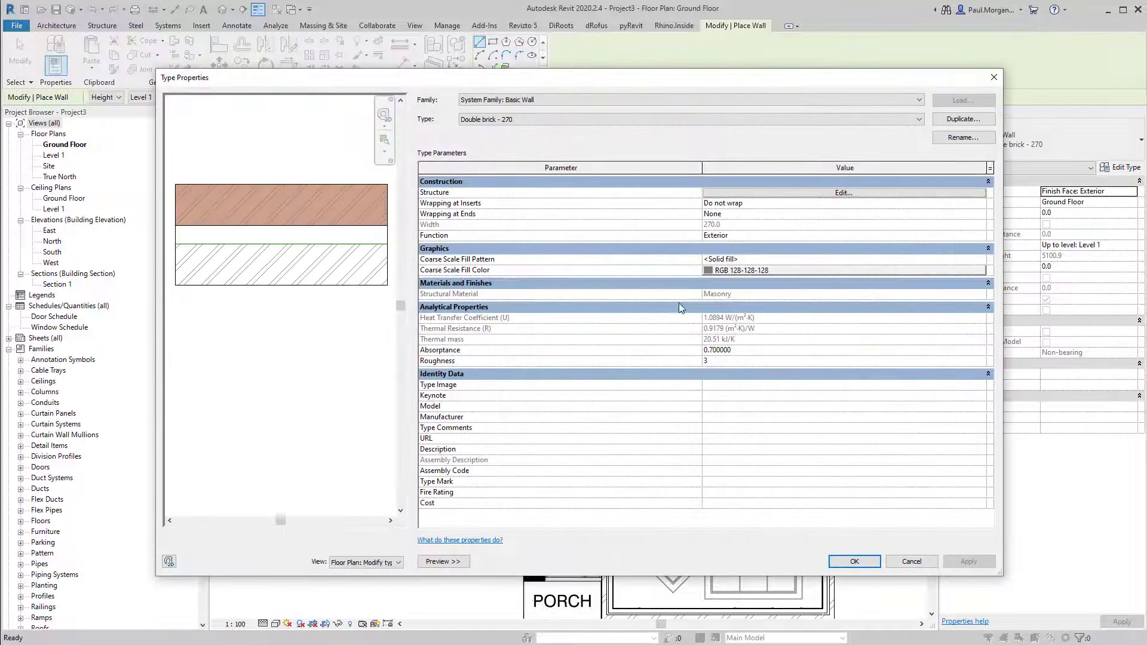
Rename Double brick - 270 to WT02_240mm_110BR/20AG/110BR, correcting the type number from 3 to 2
left_click(962, 137)
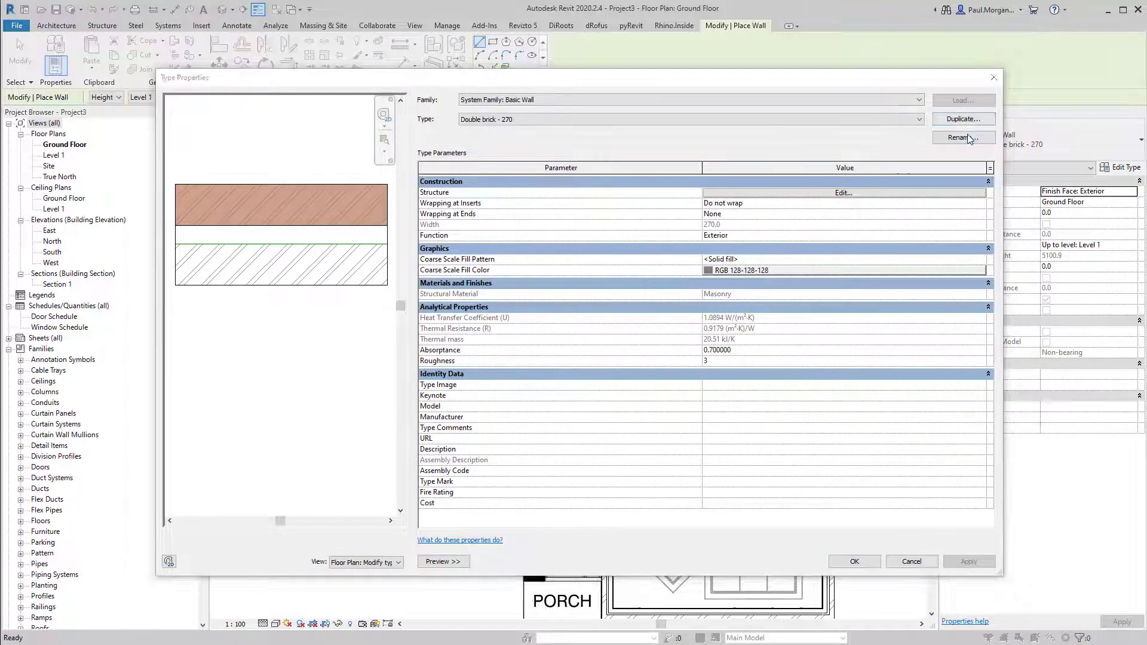
type("WT03_240mm_")
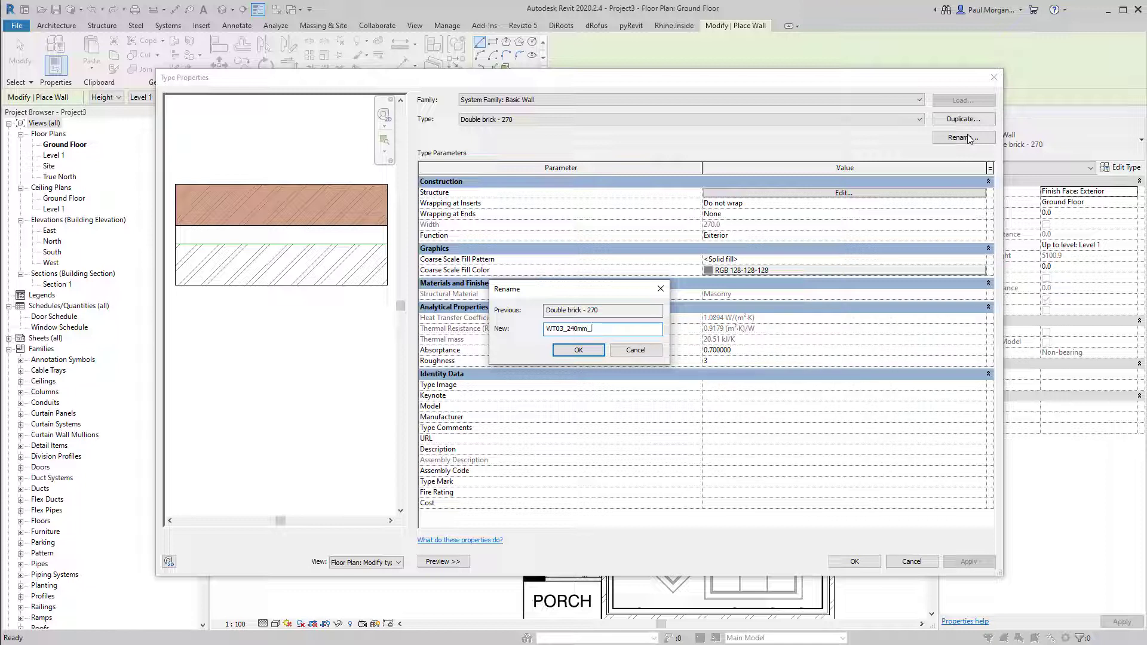
type("BR")
type("/20AG/110BR")
key("Return")
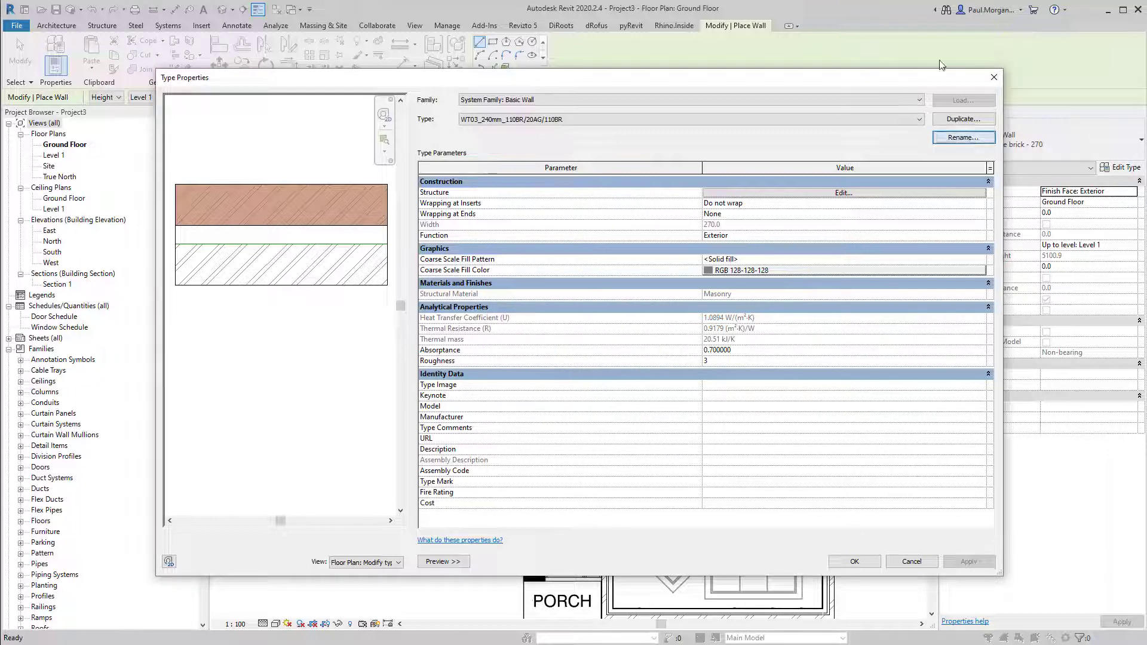
left_click(963, 137)
left_click(557, 329)
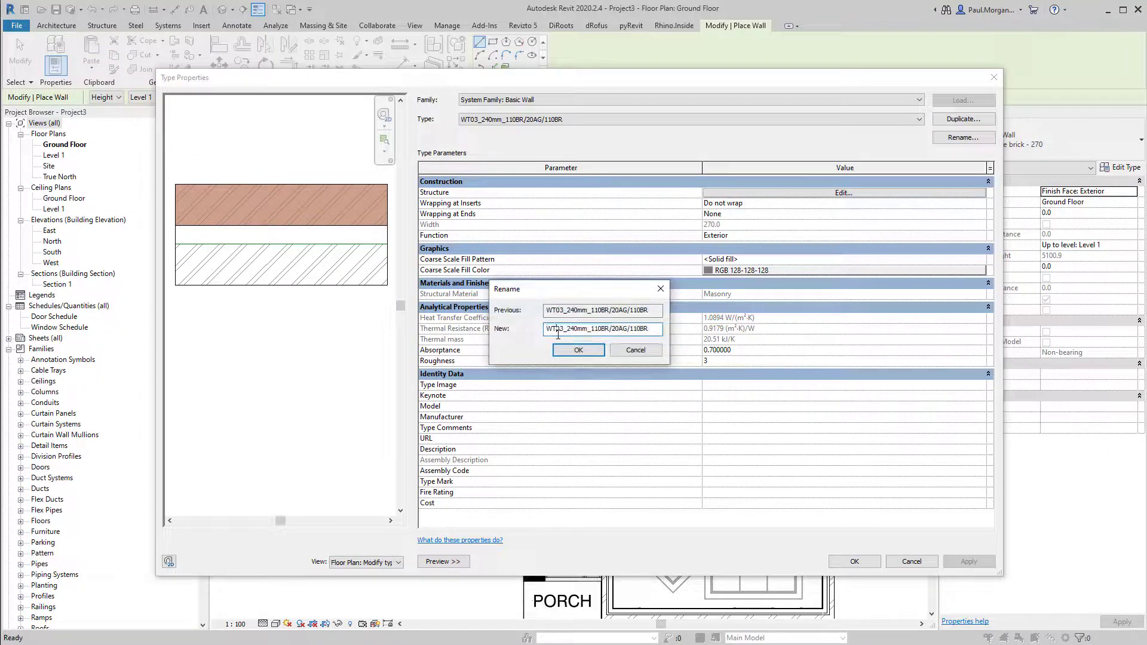
key("BackSpace")
type("2")
left_click(580, 351)
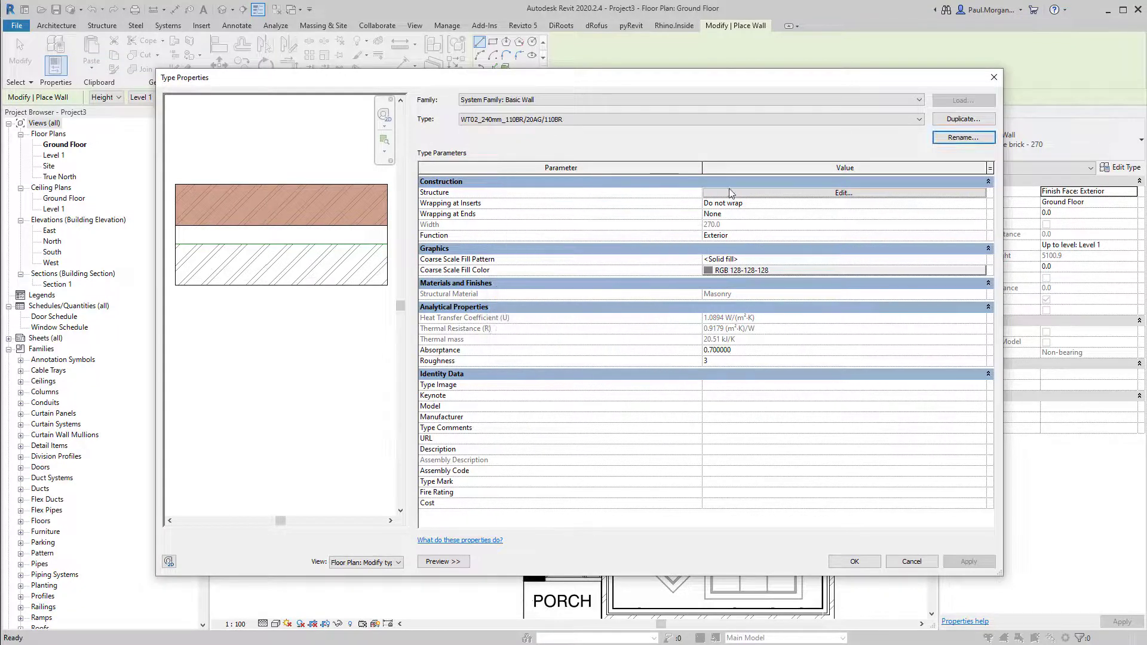
left_click(747, 194)
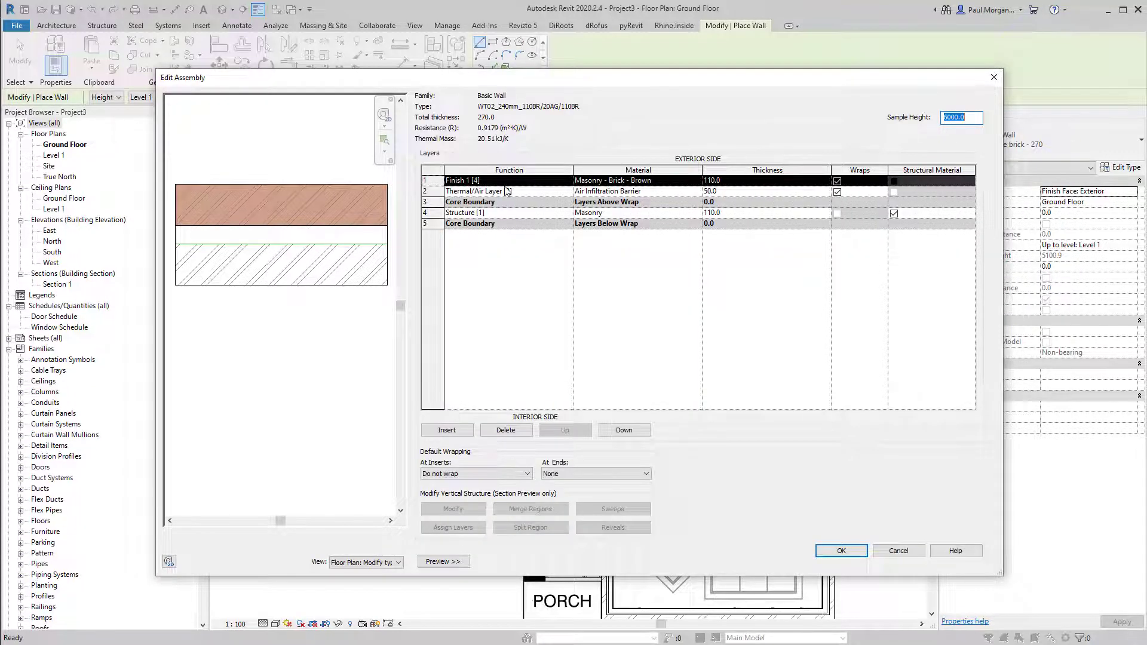
Move the upper Core Boundary two rows up to the top of the layer list
left_click(435, 202)
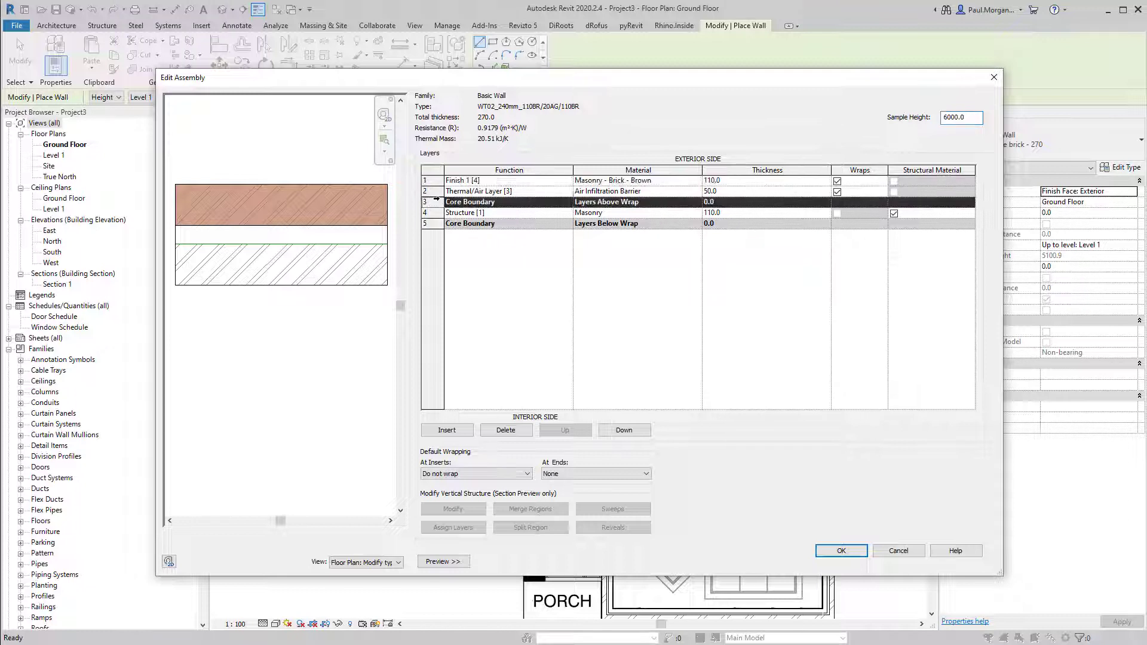
left_click(567, 431)
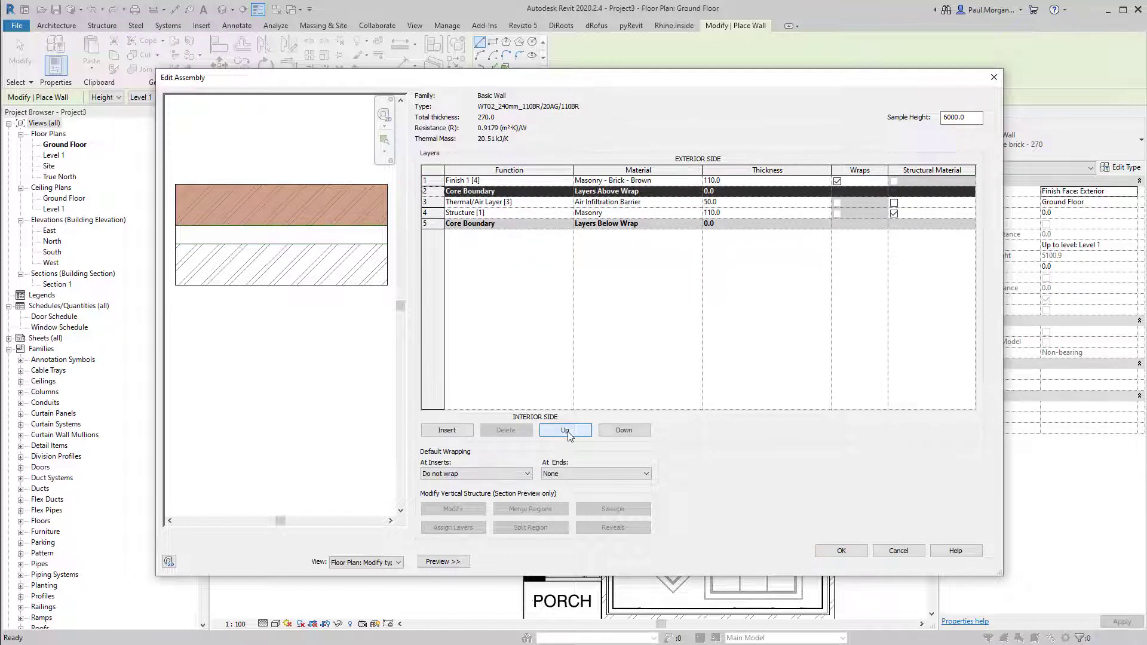
left_click(566, 431)
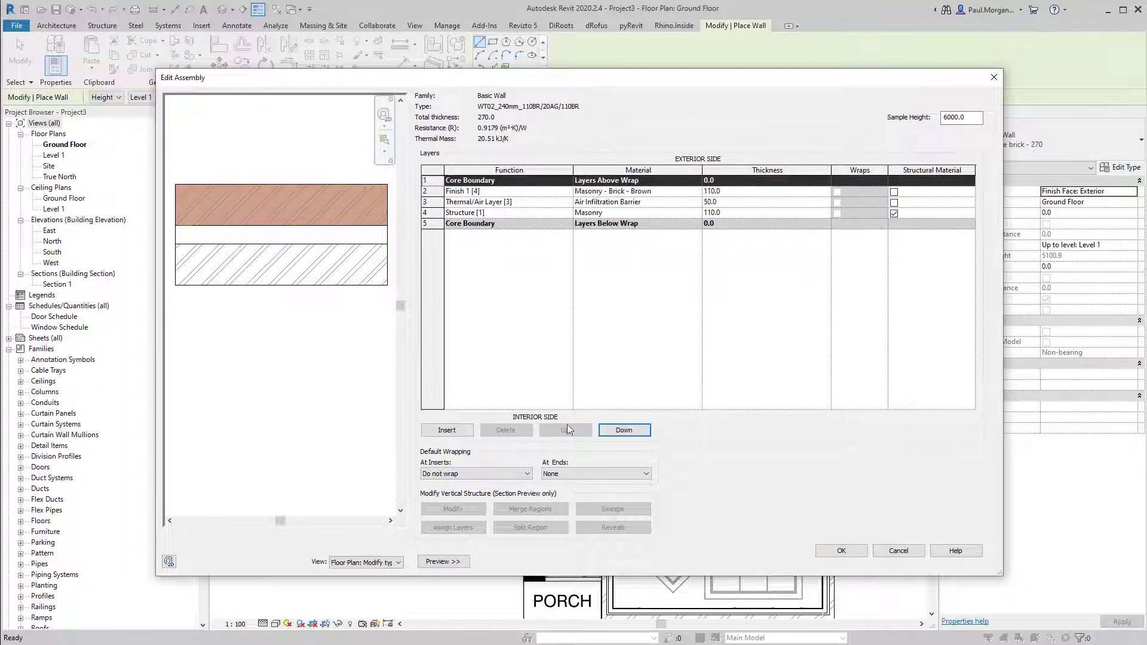
left_click(574, 307)
Set the Thermal/Air Layer thickness to 20, bringing the wall to 240 total
left_click(438, 191)
left_click(435, 201)
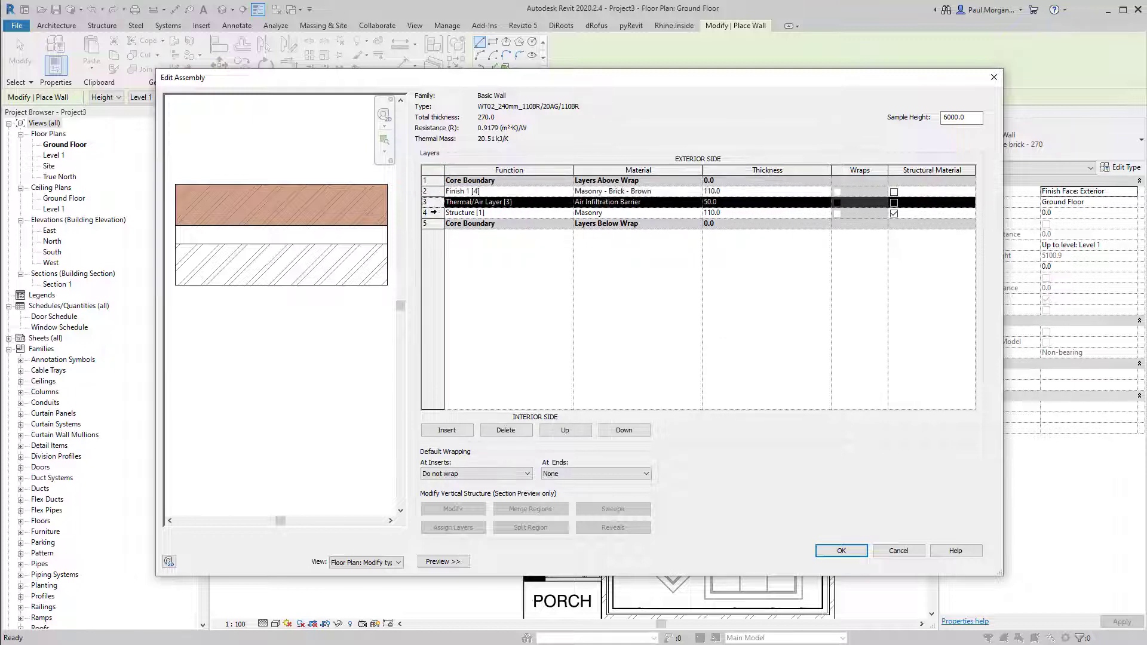
left_click(434, 214)
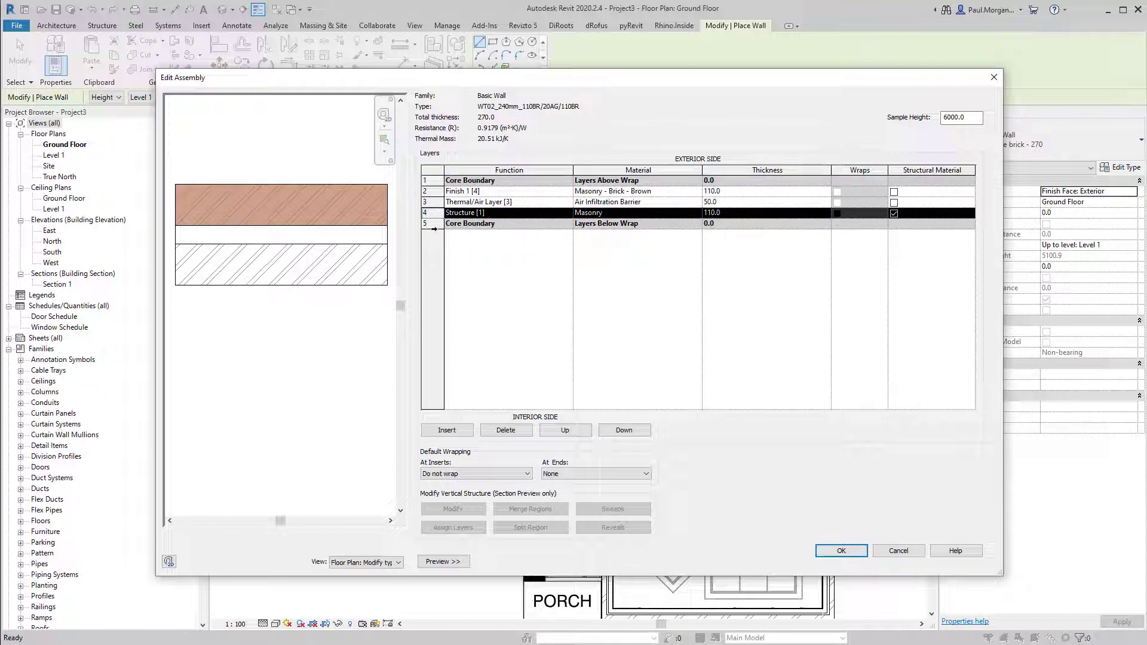
left_click(433, 225)
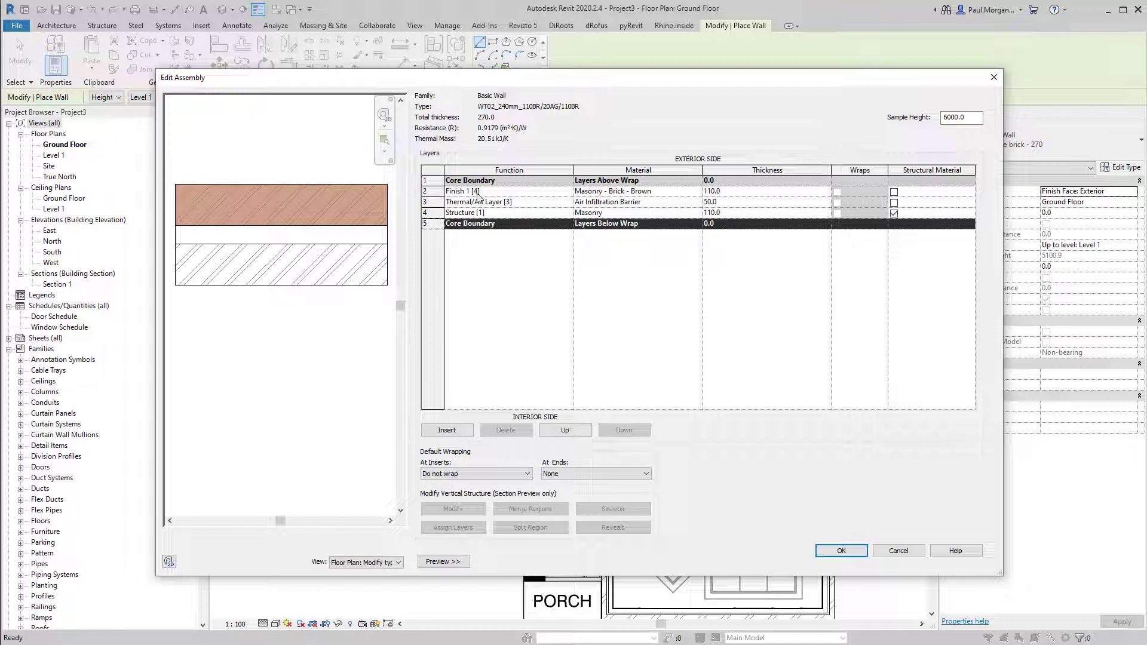
left_click(740, 192)
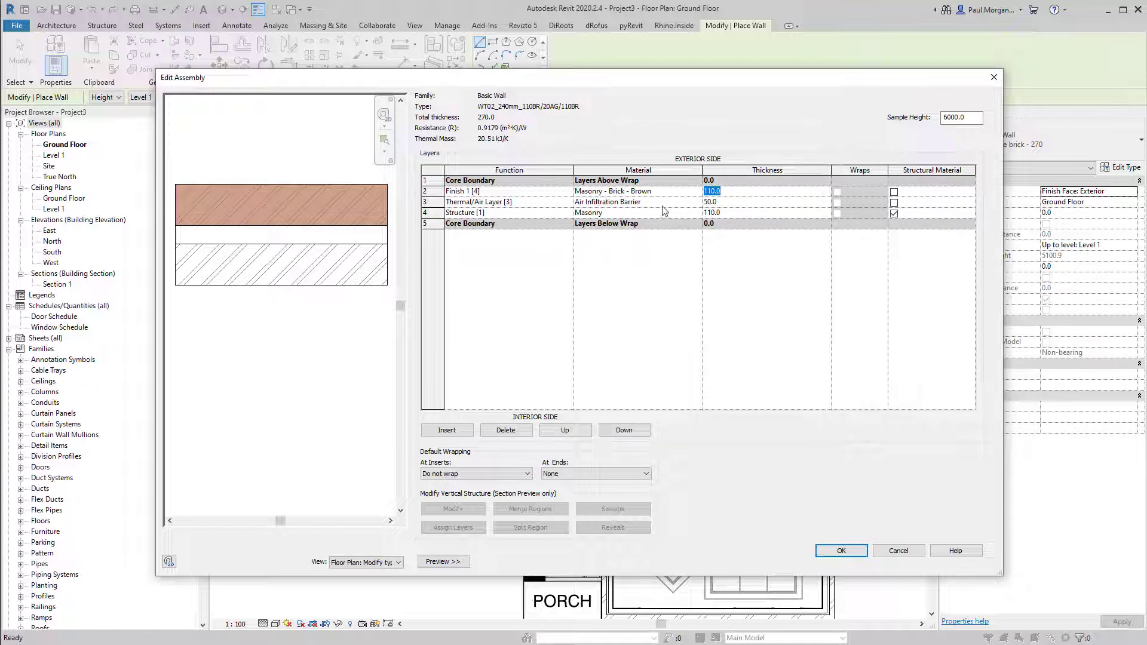
left_click(744, 203)
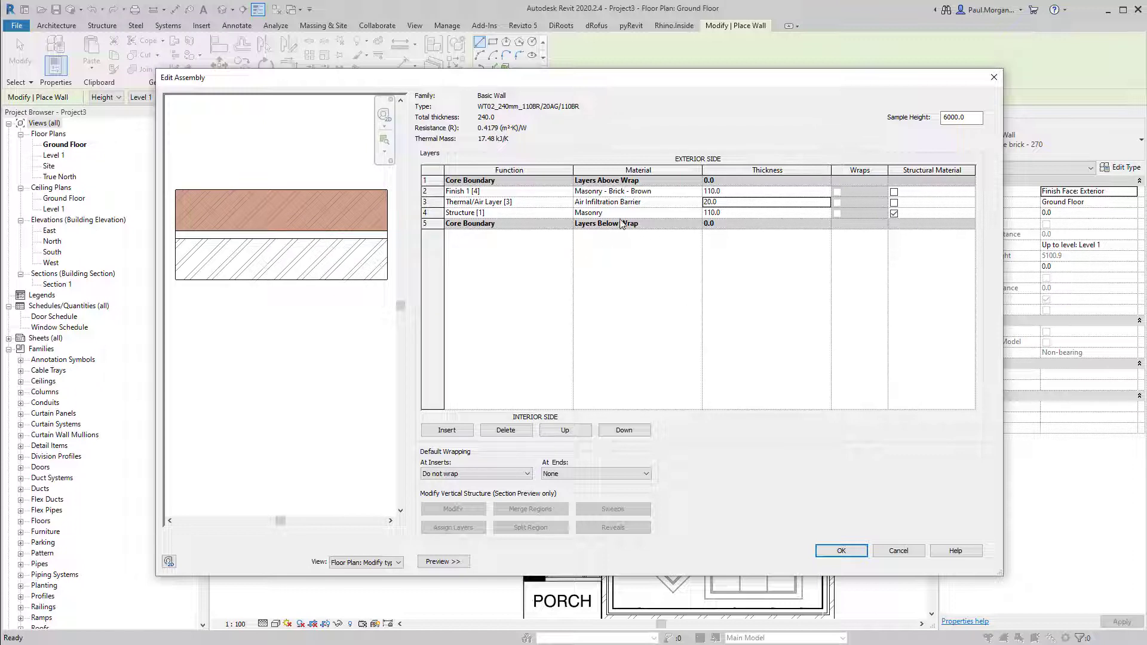
left_click(727, 217)
left_click(697, 213)
left_click(697, 213)
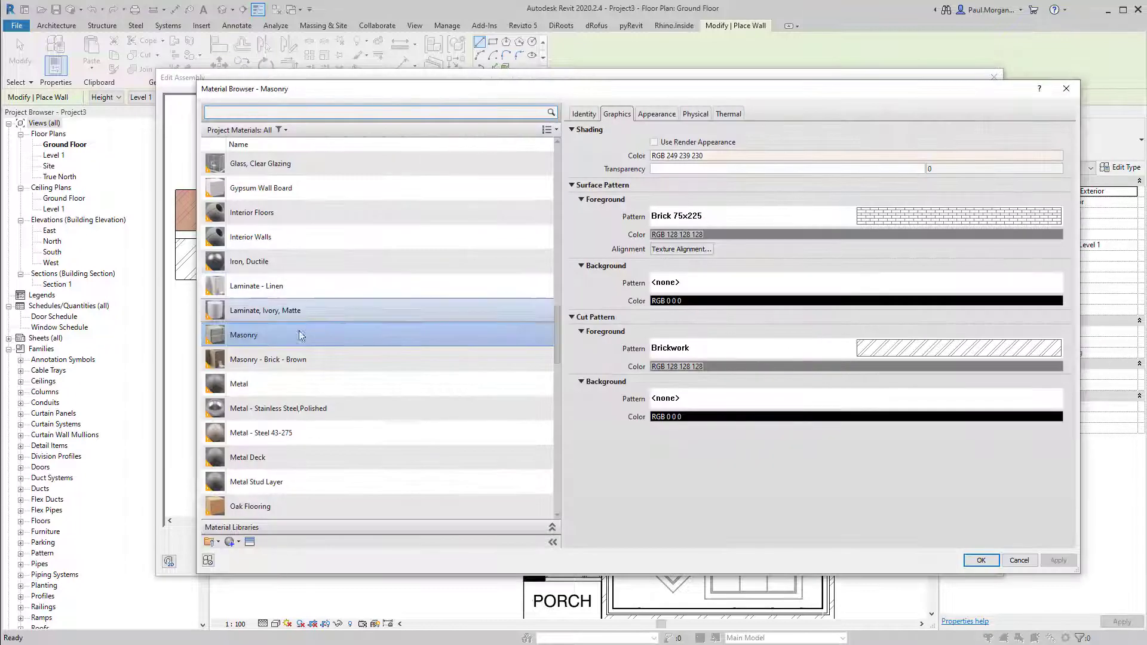
Assign Masonry - Brick - Brown to the Structure [1] layer and accept the layer edits
left_click(285, 362)
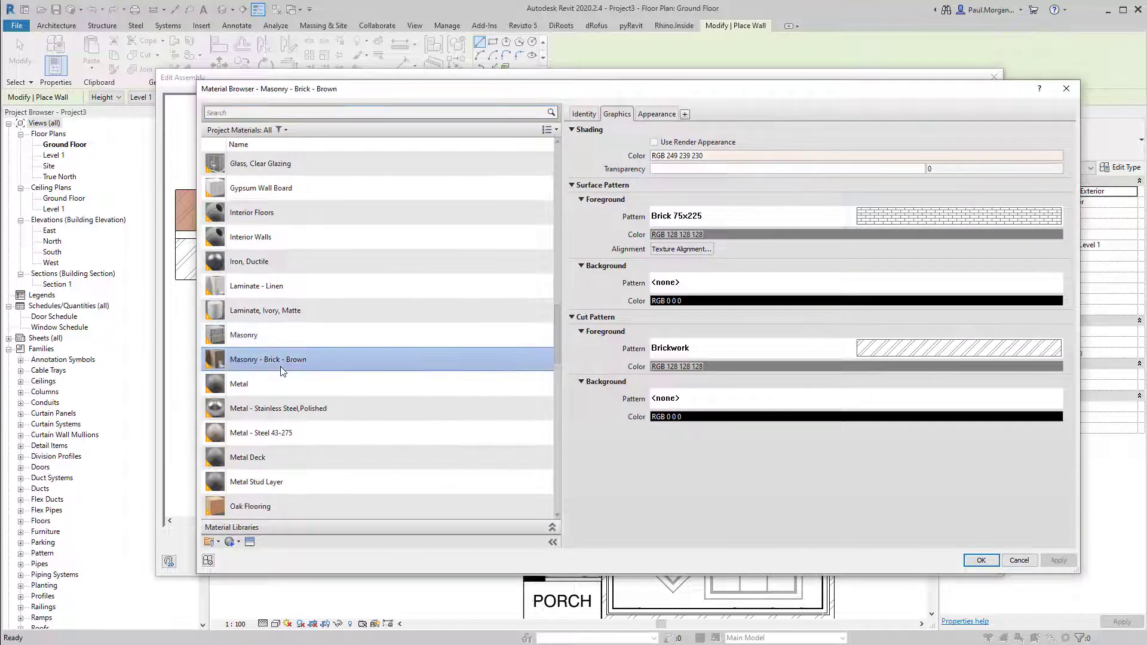
left_click(982, 559)
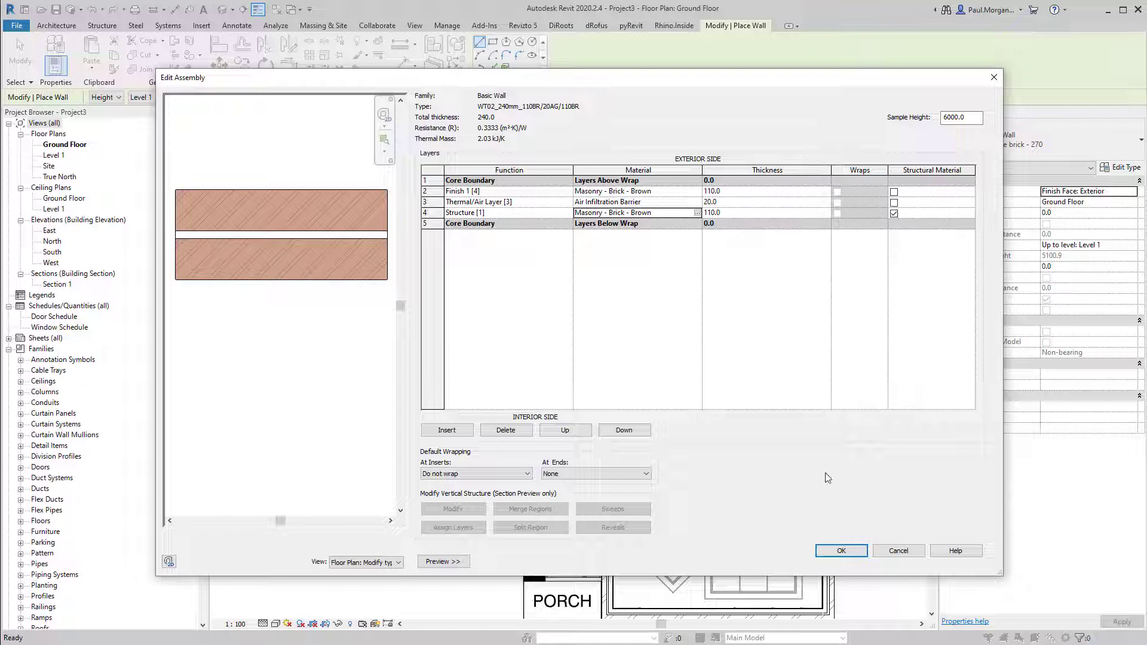
left_click(839, 551)
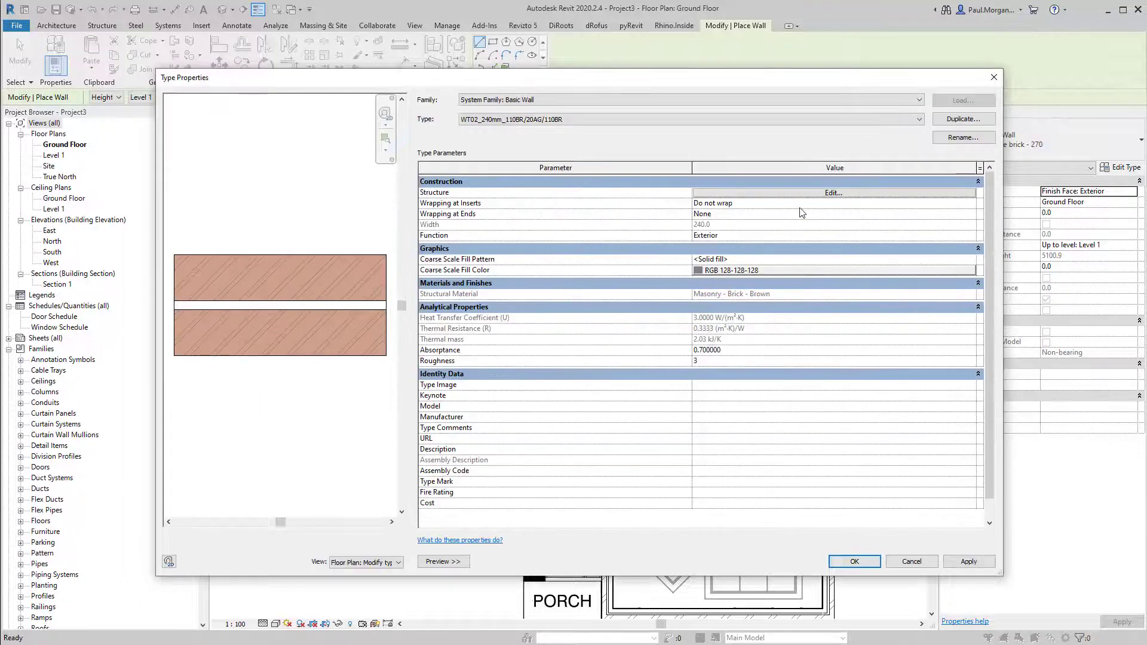
Draw WT02 walls up the garage's outer left side and along its top edge
left_click(854, 561)
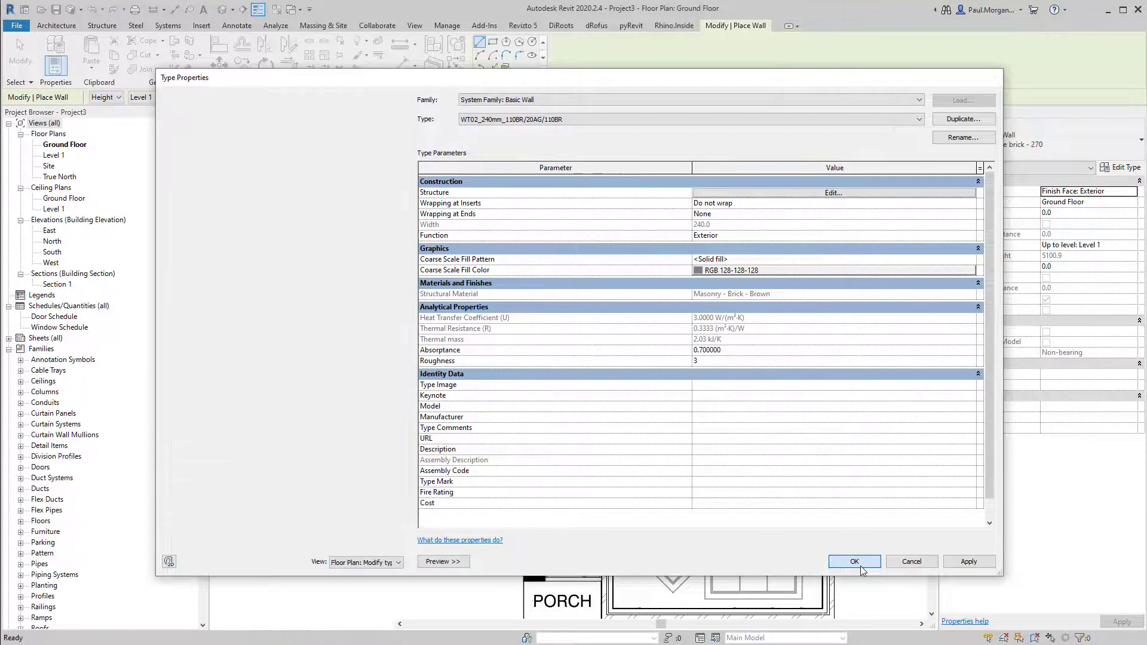
scroll(707, 399, "down", 1)
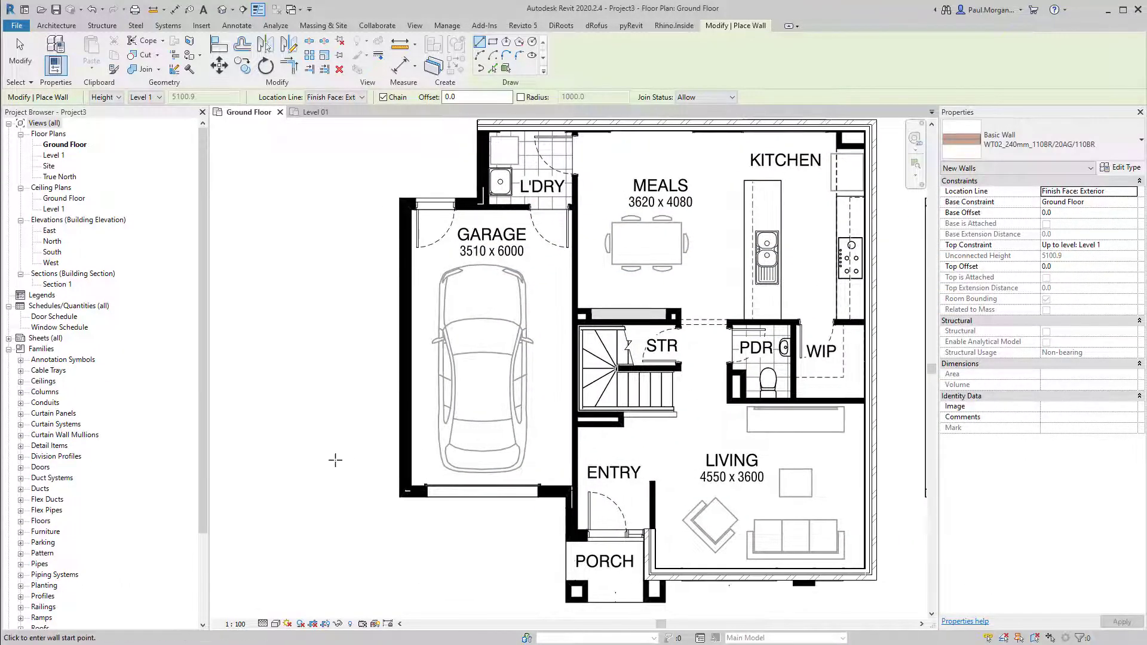
scroll(336, 461, "up", 4)
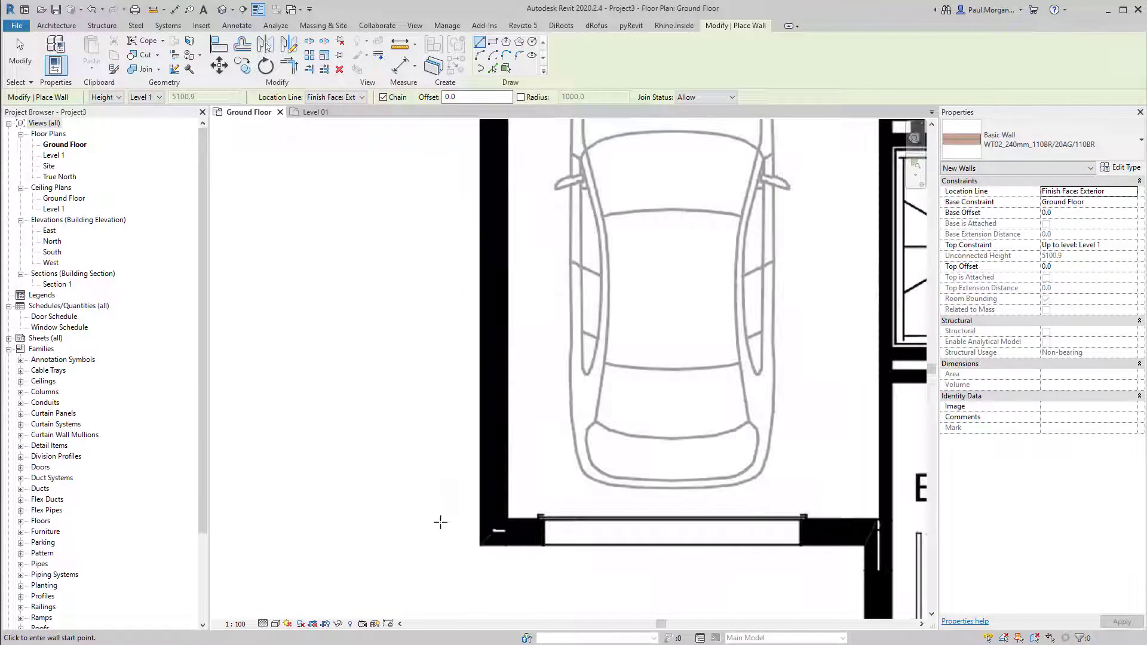
left_click(478, 545)
scroll(466, 456, "down", 3)
scroll(474, 436, "up", 1)
scroll(497, 288, "up", 3)
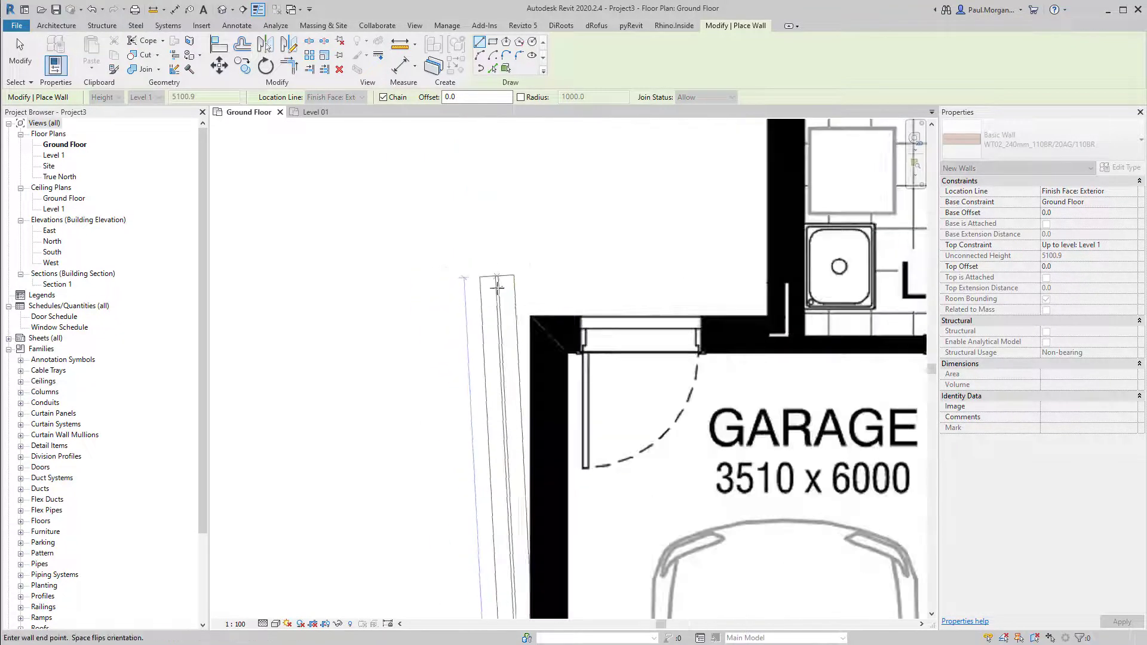
left_click(530, 316)
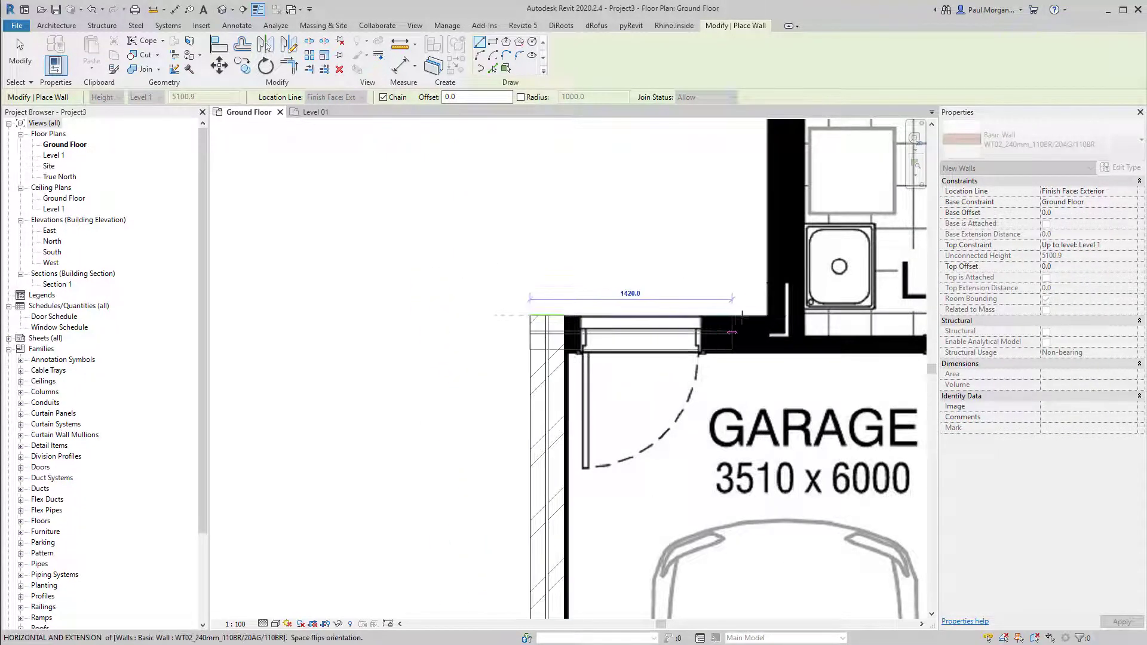
left_click(765, 315)
scroll(766, 314, "down", 3)
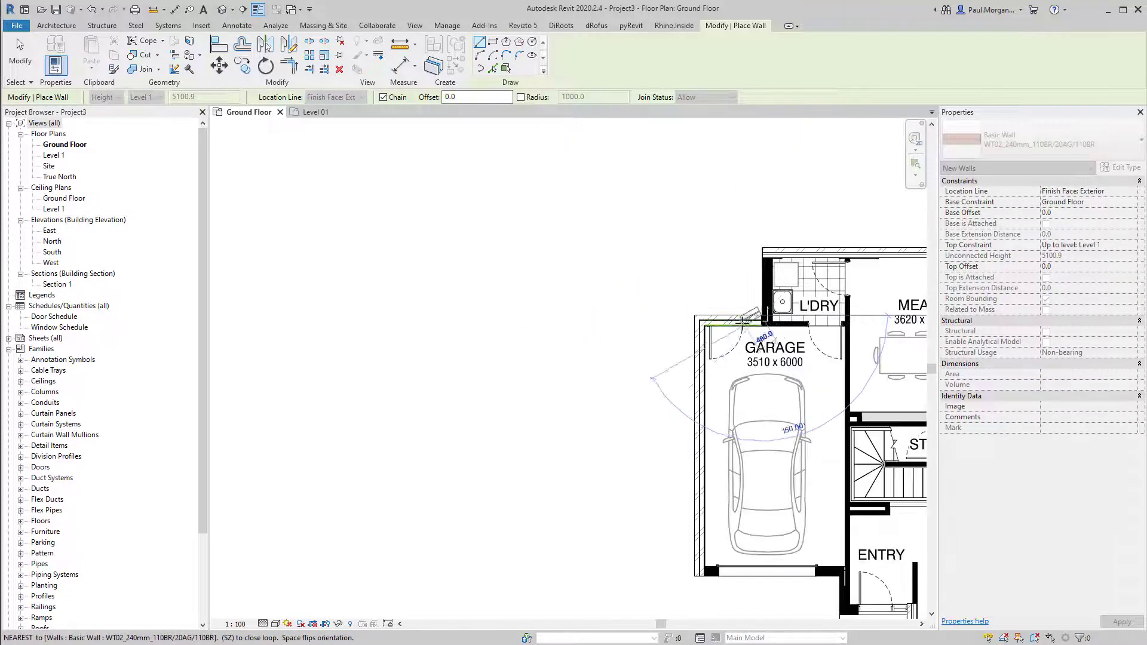
key("Escape")
key("Escape")
Draw a wall across the garage opening between its left and right end piers
key("w")
key("a")
scroll(627, 489, "up", 3)
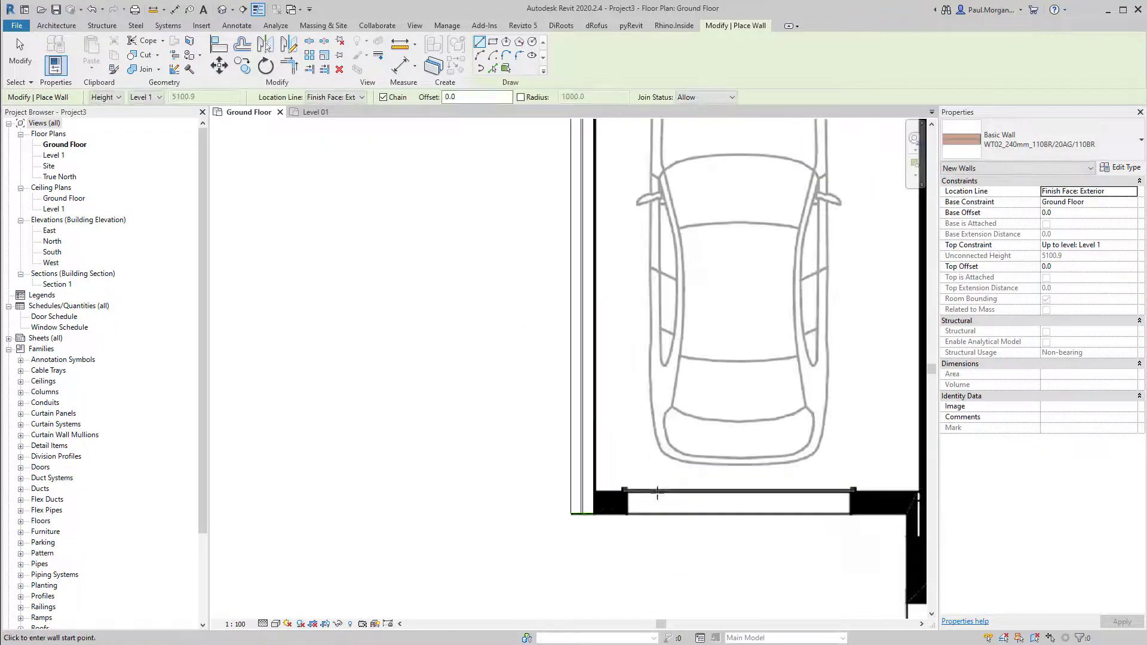
left_click(594, 515)
middle_click_drag(596, 519, 477, 494)
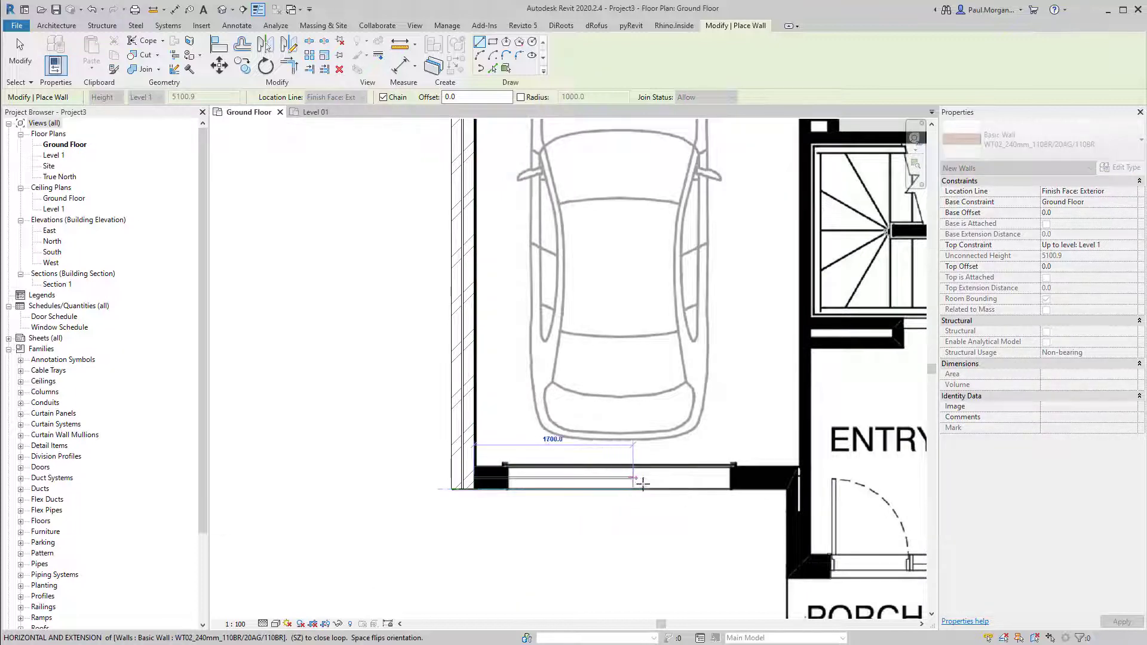
left_click(773, 478)
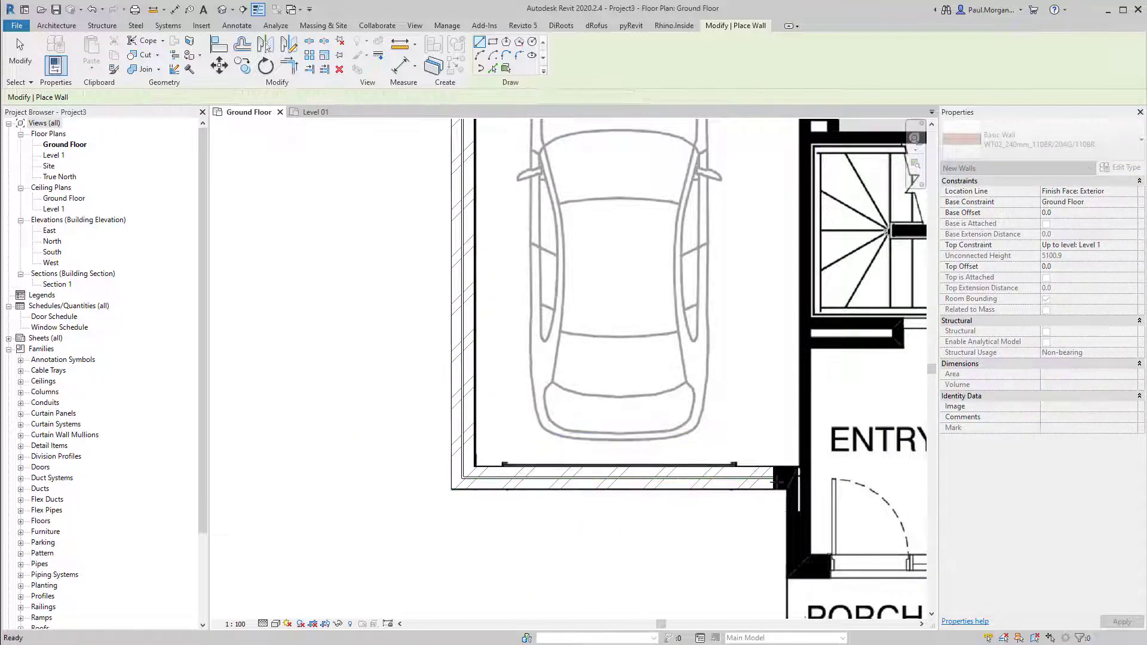
key("Escape")
key("Escape")
scroll(774, 481, "down", 3)
middle_click_drag(751, 525, 532, 468)
scroll(654, 488, "up", 4)
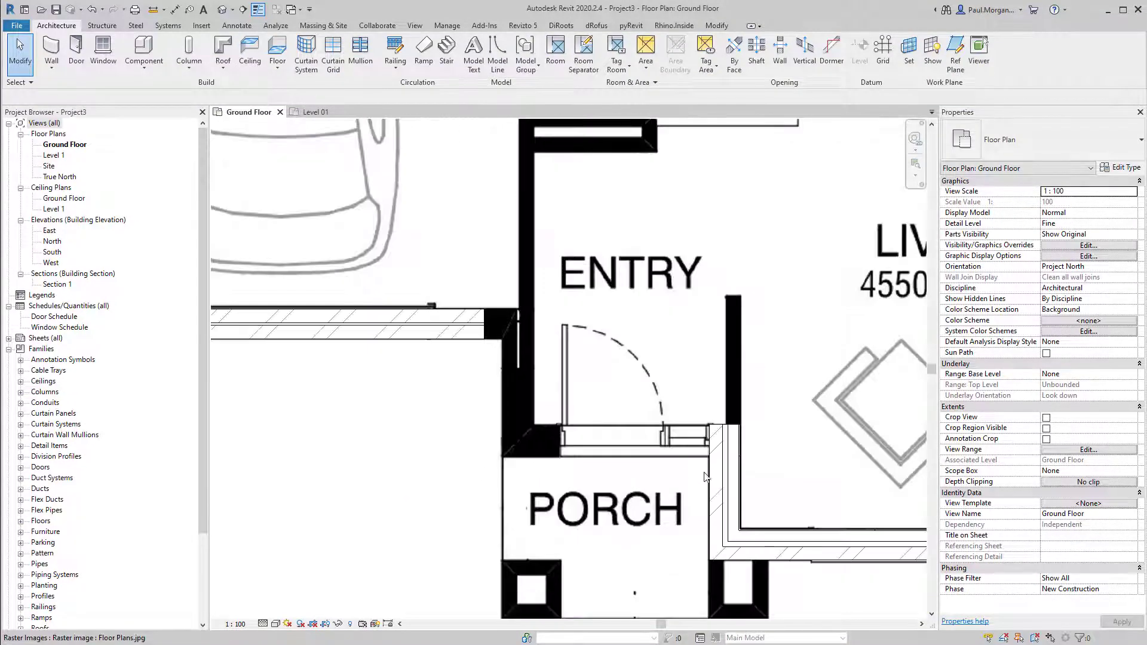
Create similar walls along the porch top and up the entry's left side to the garage corner
left_click(723, 496)
middle_click_drag(741, 494, 782, 526)
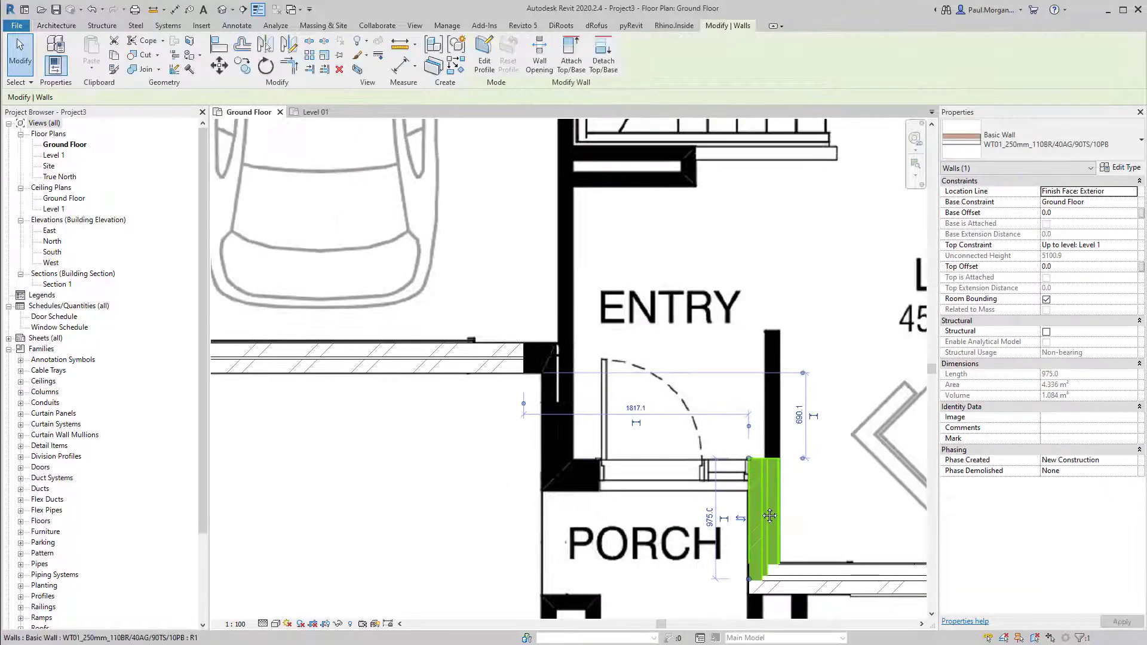
key("c")
key("s")
left_click(749, 492)
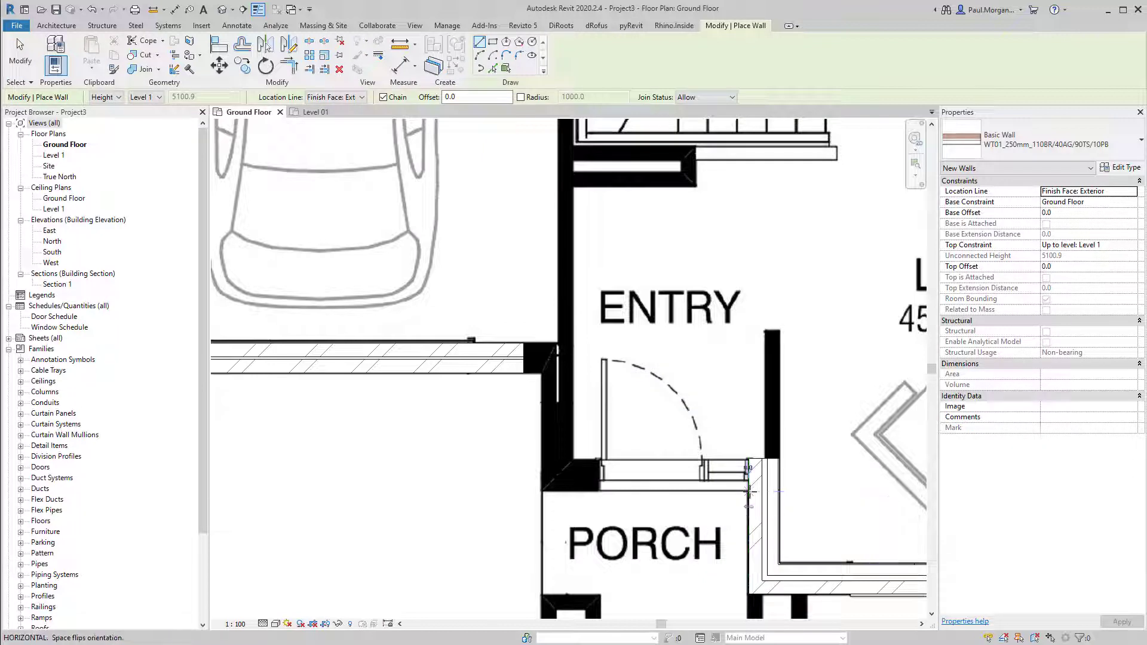
left_click(543, 491)
left_click(542, 373)
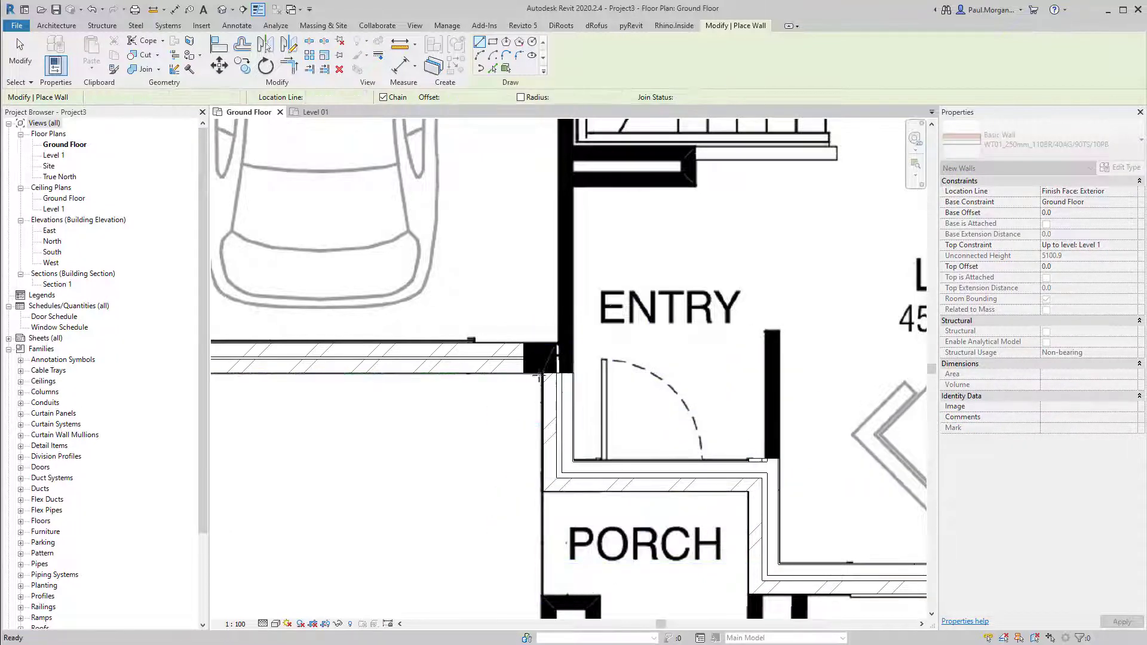
key("Escape")
middle_click_drag(570, 385, 686, 416)
key("Escape")
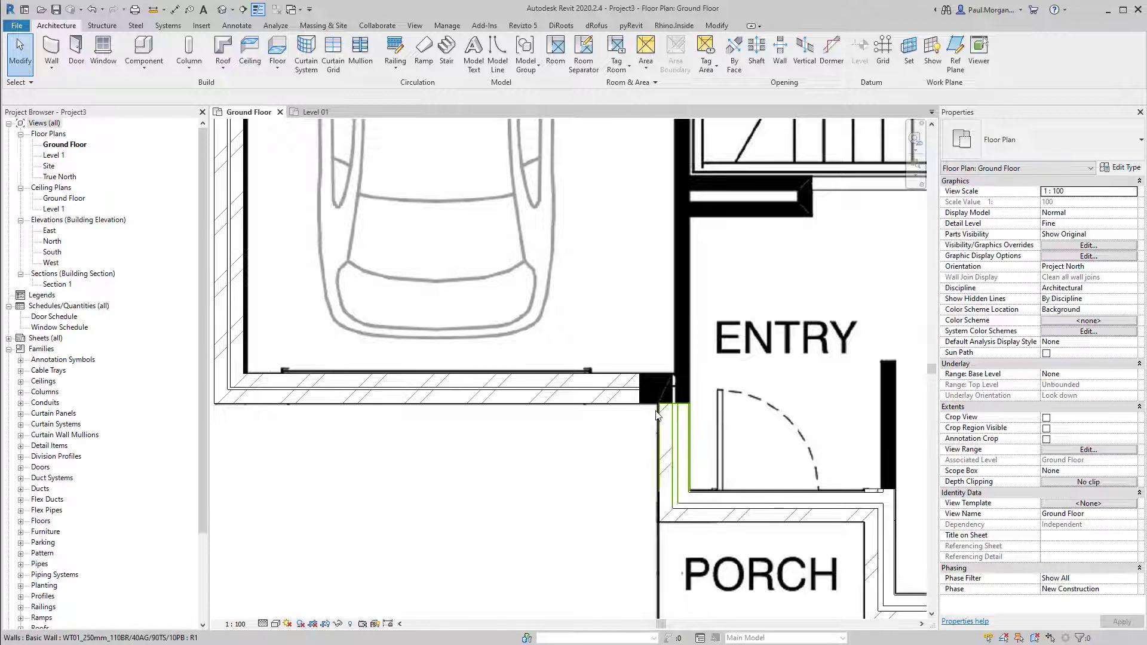
Zoom and pan the plan to centre on the meals and stair area
scroll(663, 419, "down", 3)
middle_click_drag(721, 406, 685, 600)
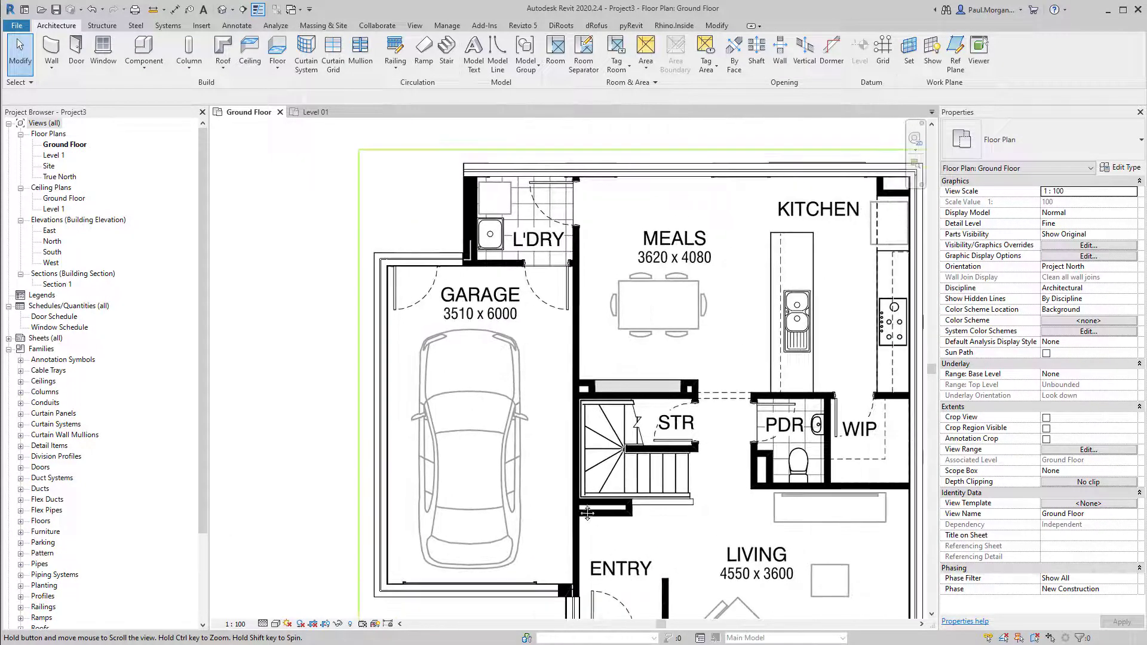
scroll(688, 452, "down", 2)
middle_click_drag(687, 453, 679, 352)
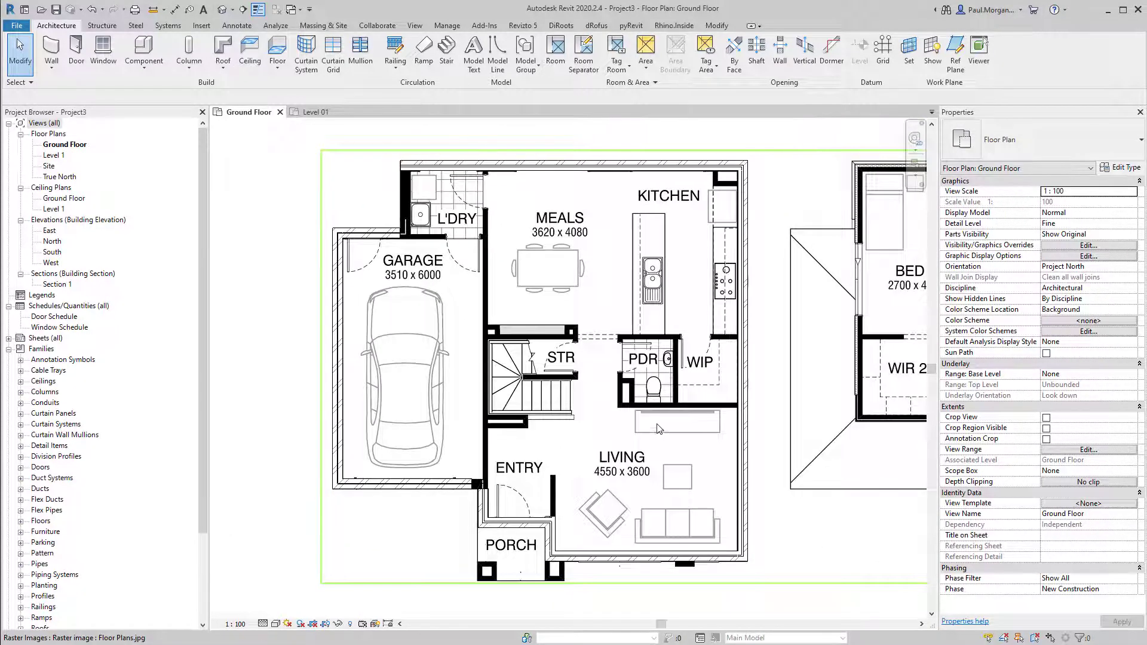
scroll(653, 589, "down", 2)
middle_click_drag(653, 589, 568, 542)
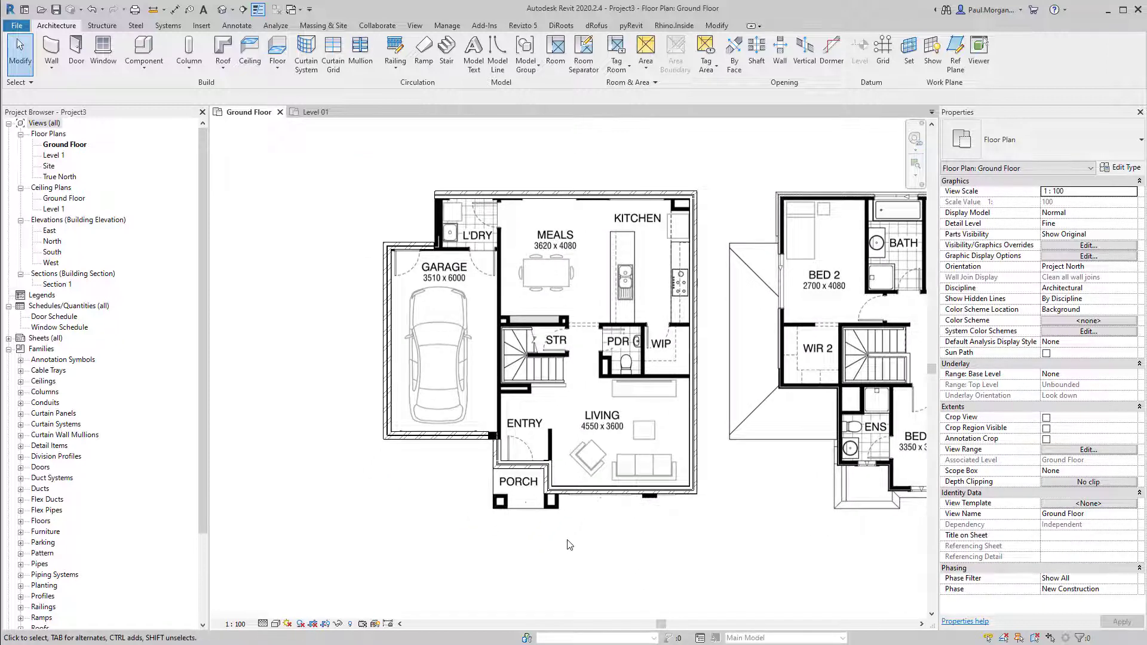
scroll(540, 293, "up", 4)
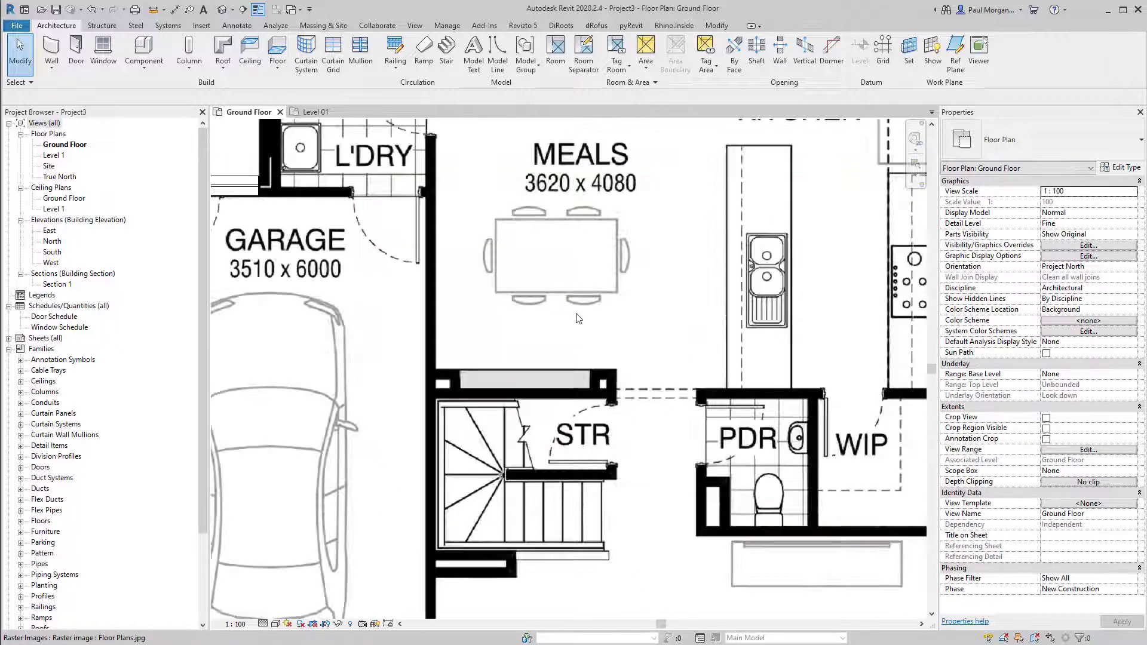
middle_click_drag(583, 328, 583, 358)
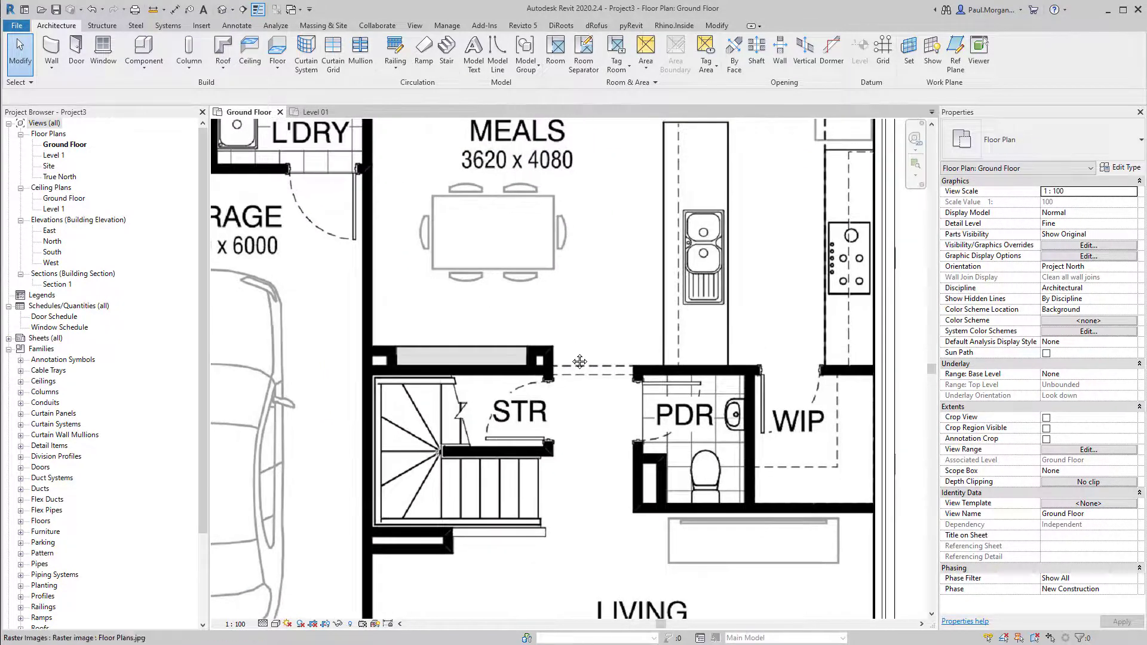
Start the Wall tool with WA and choose Basic Wall: Stud timber - 90 as the type
key("w")
key("a")
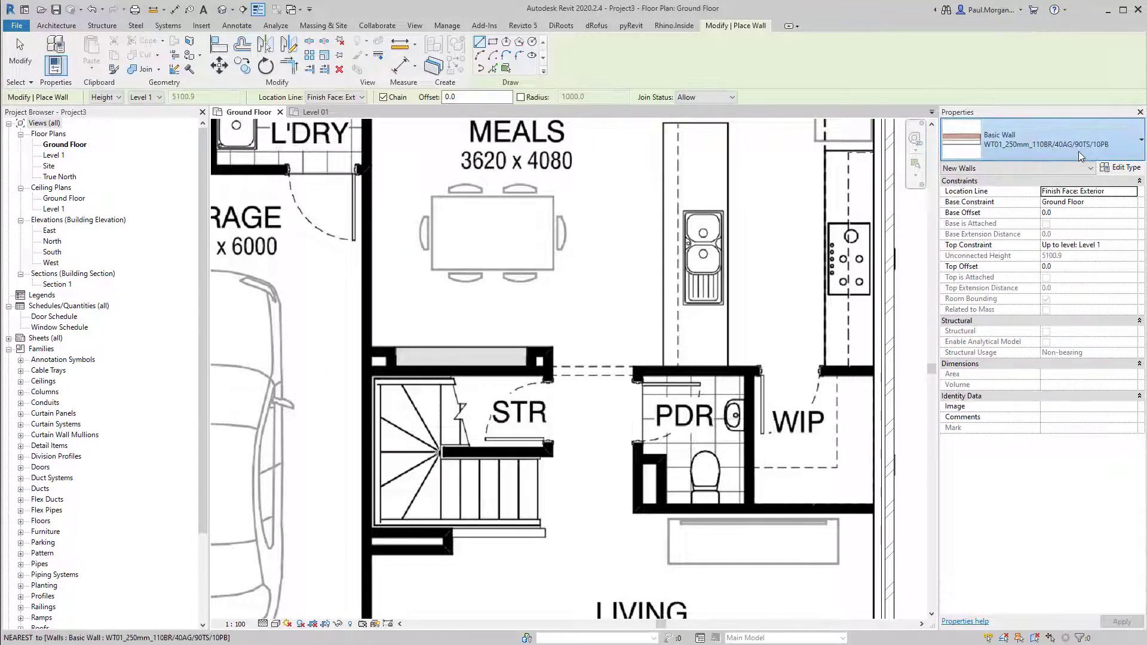
left_click(1082, 154)
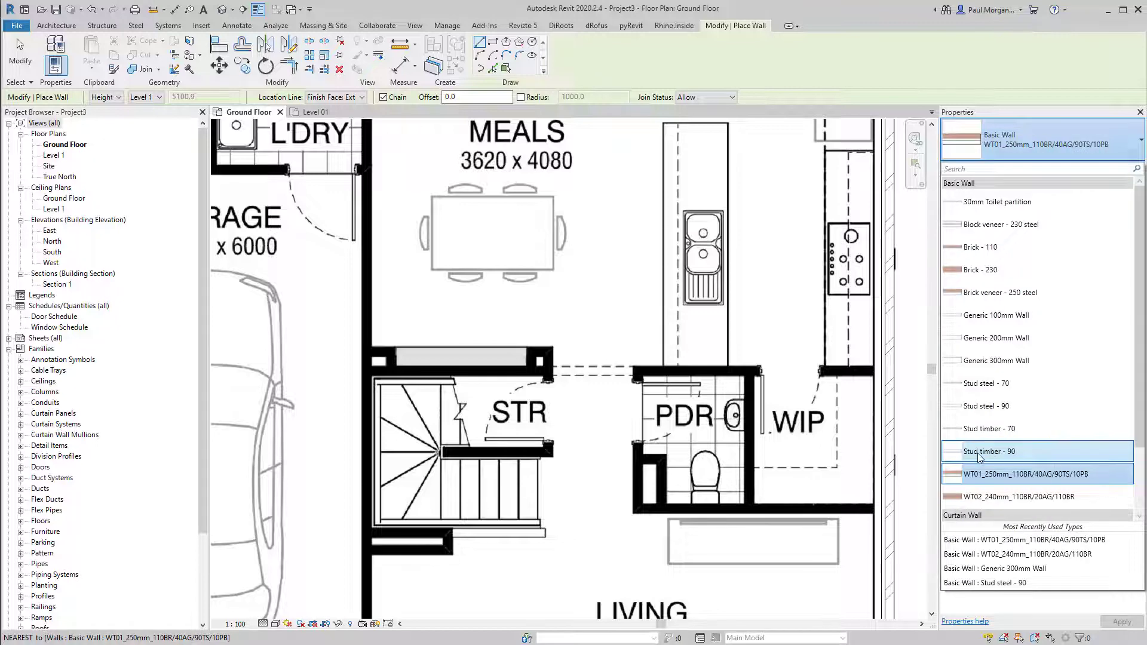
left_click(1013, 452)
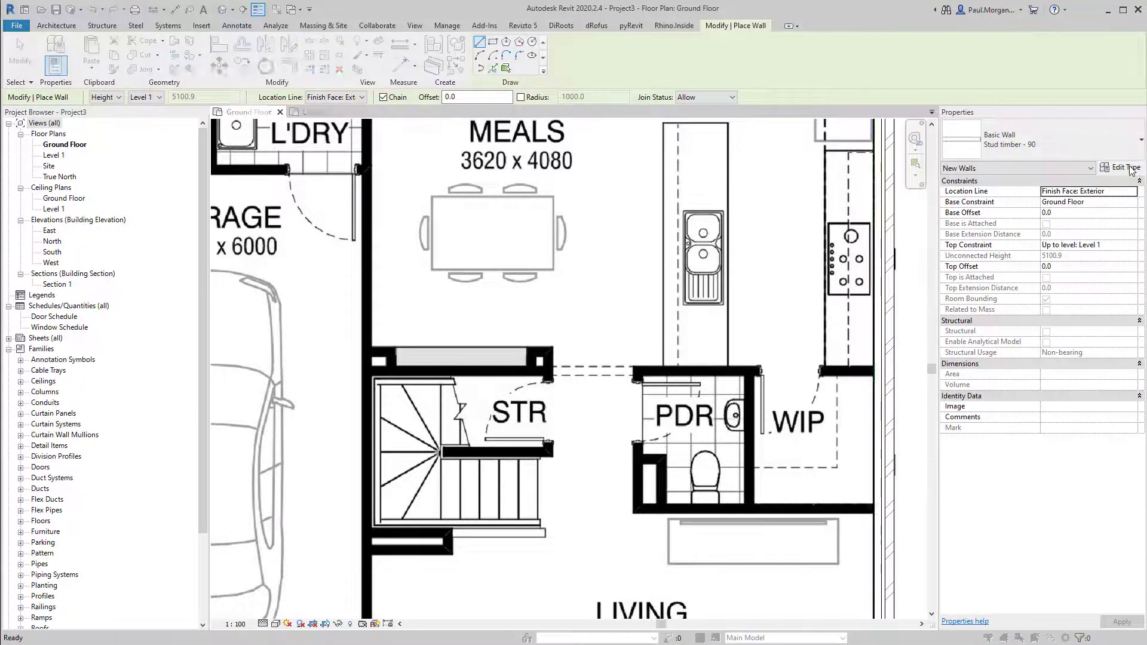
left_click(1130, 169)
Rename Stud timber - 90 to 'WT03_110mm_10PB/90TS/10PB' and open its layer assembly
left_click(950, 138)
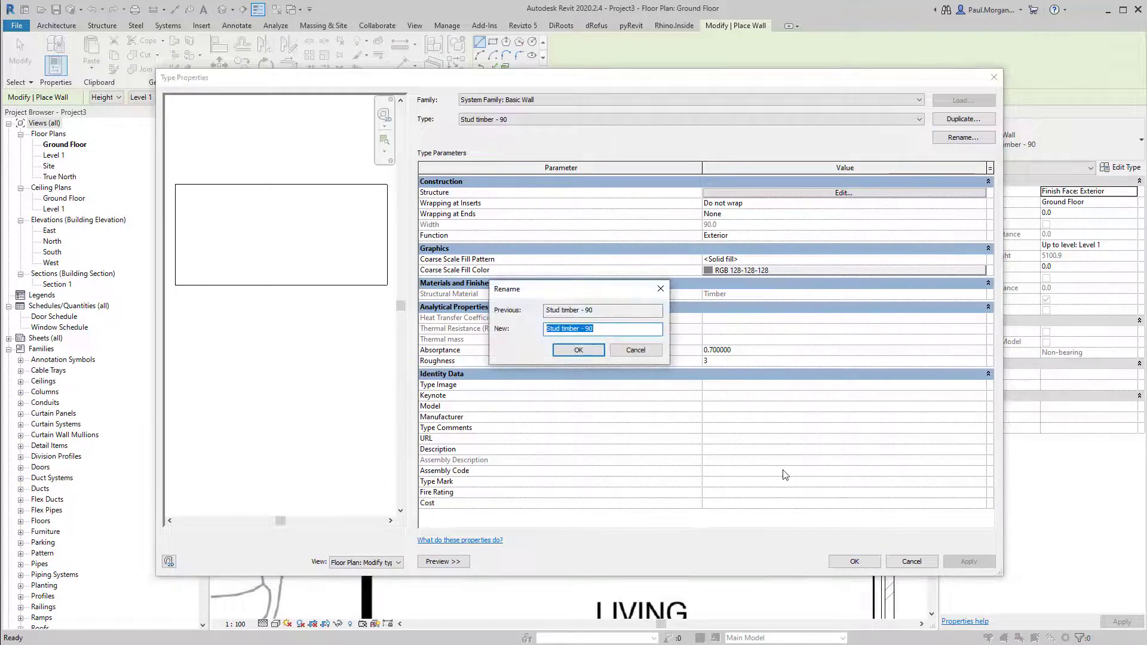
type("wt")
key("BackSpace")
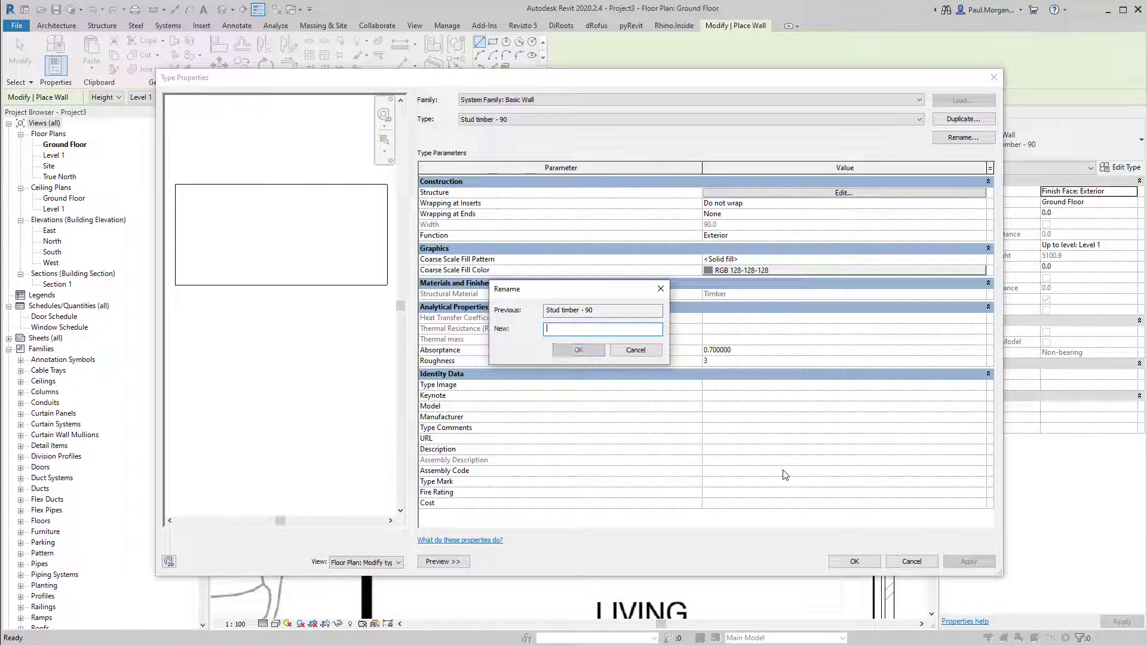
type("WT03_")
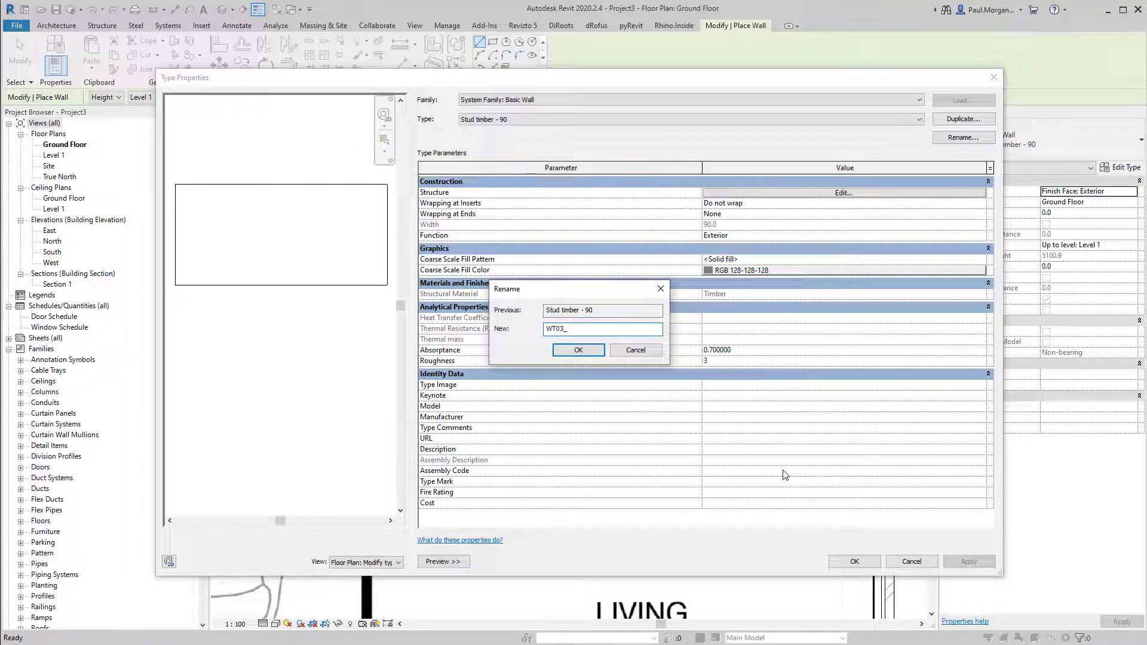
type("90TS/10PB")
key("Return")
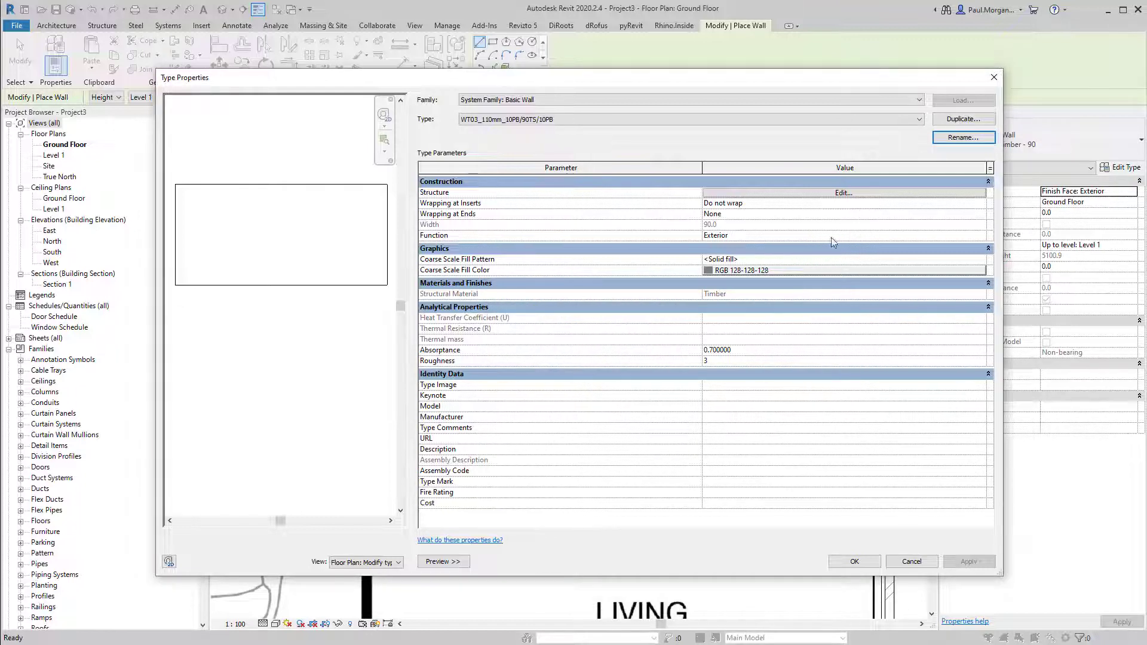
left_click(842, 193)
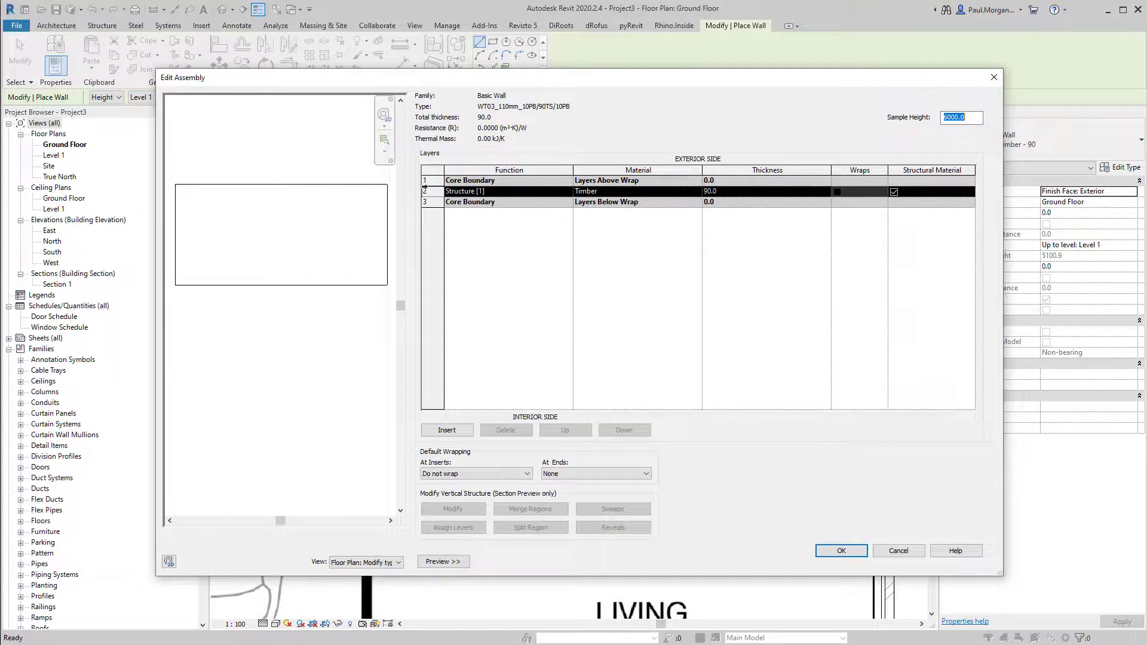
Insert two new layers, one outside the core on each face of the 90 timber layer
left_click(426, 190)
left_click(437, 428)
left_click(437, 428)
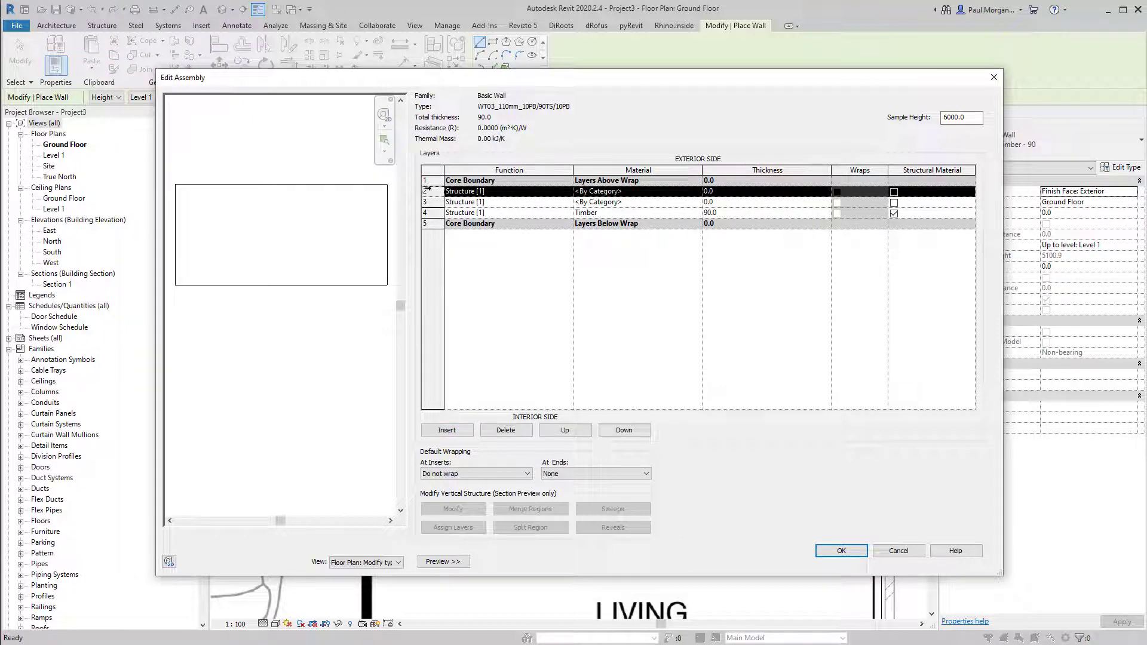
left_click(566, 430)
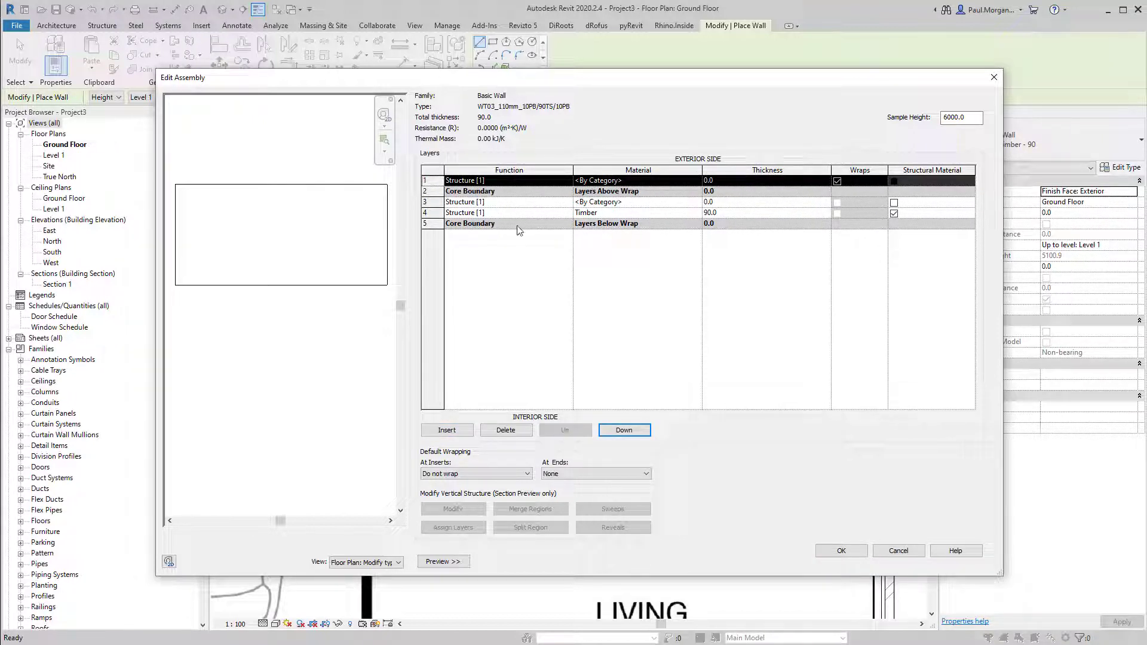
left_click(625, 431)
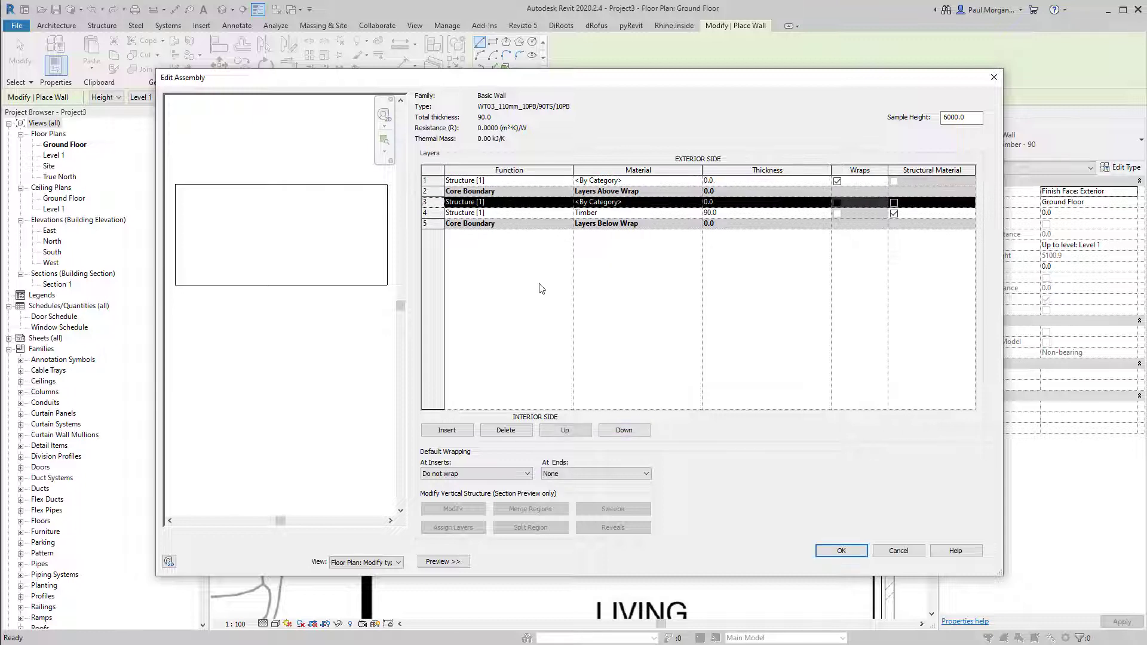
left_click(625, 430)
left_click(624, 430)
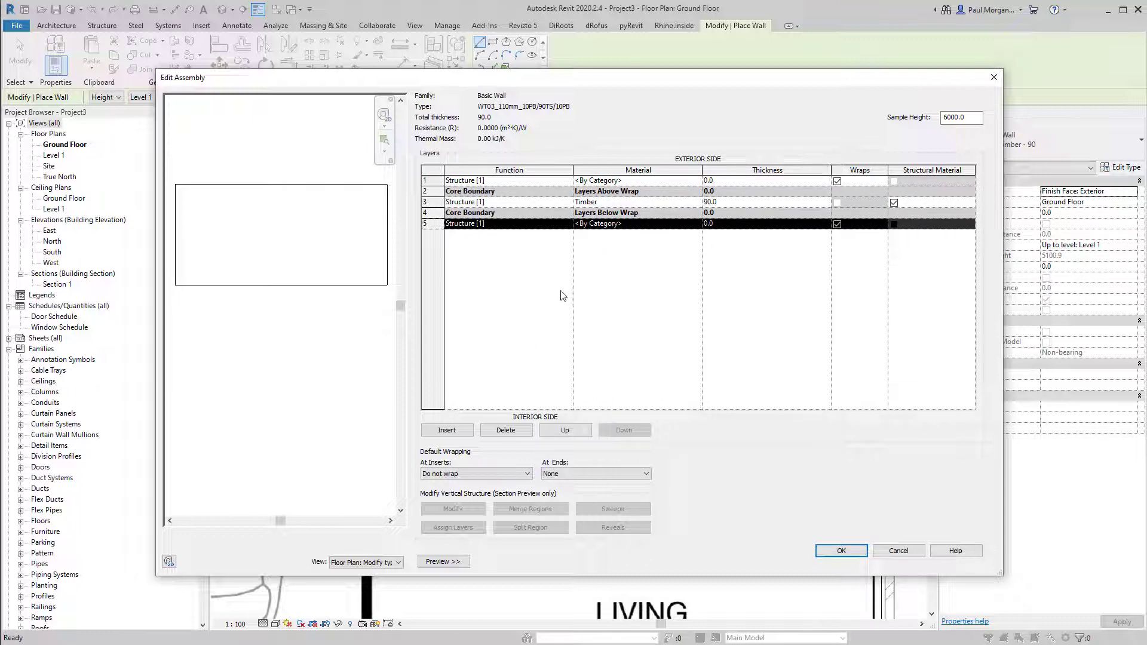
Set both new outer layers to 10 mm thickness
left_click(736, 180)
type("10")
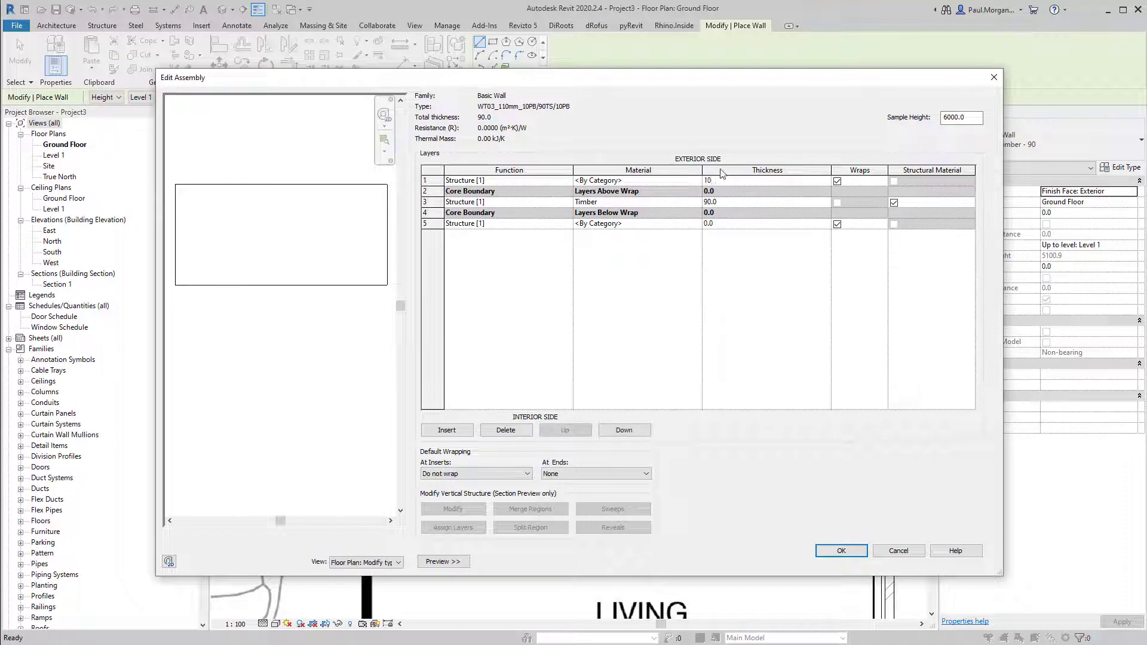
left_click(725, 224)
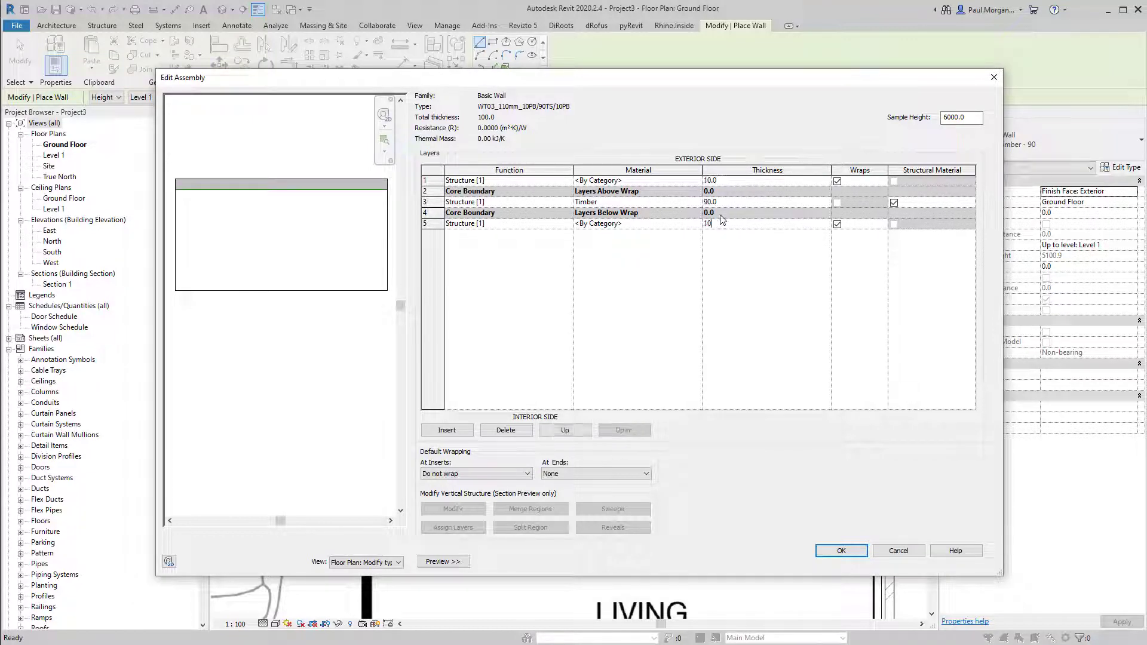
type("10")
left_click(600, 275)
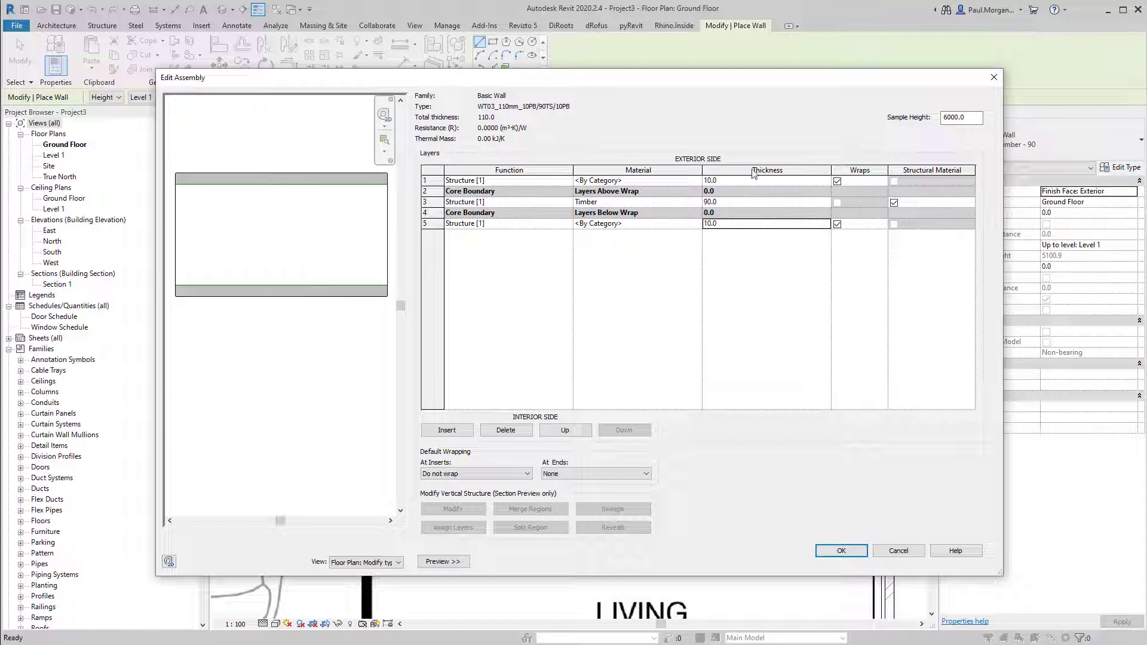
Assign Gypsum Wall Board as the material of both outer layers
left_click(669, 180)
left_click(698, 181)
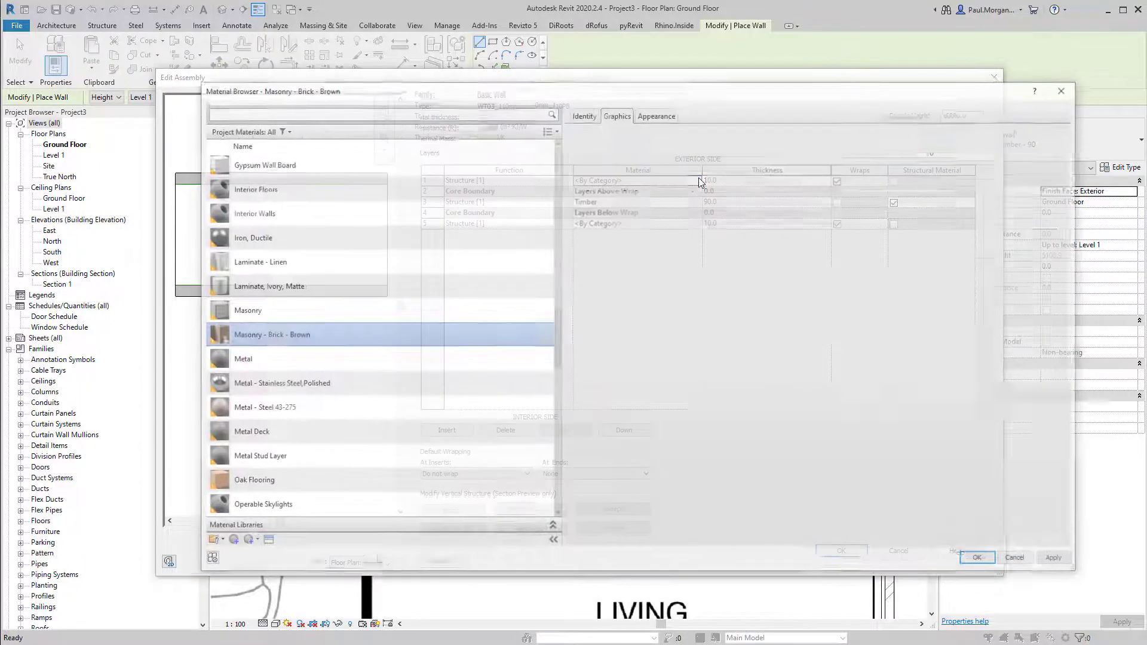
left_click(284, 163)
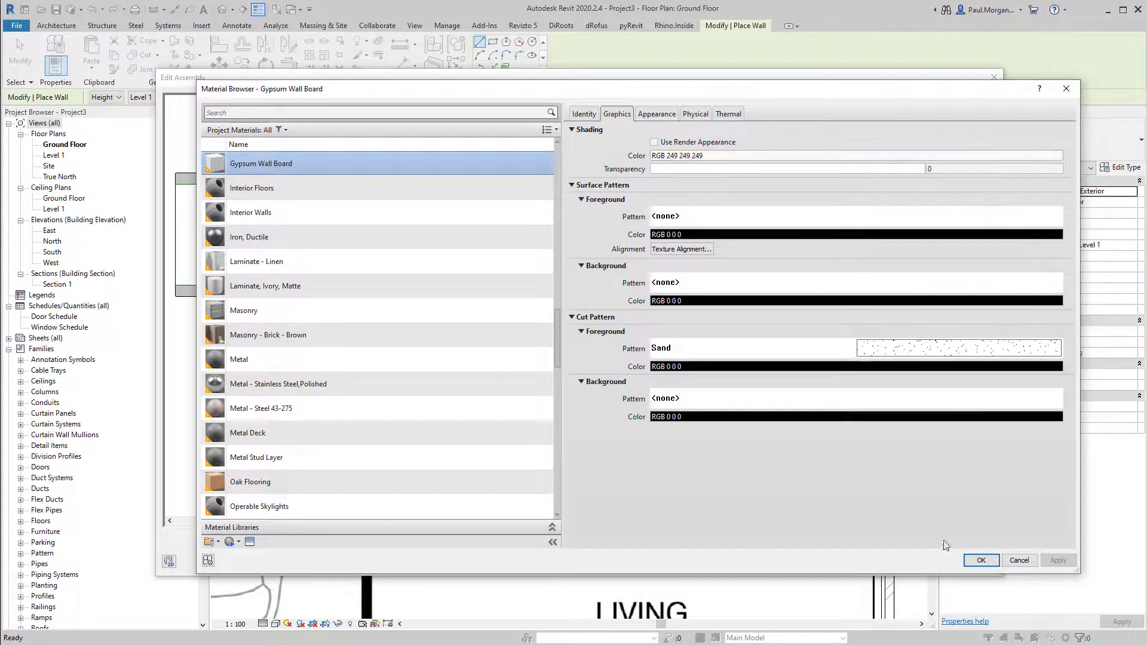
left_click(977, 559)
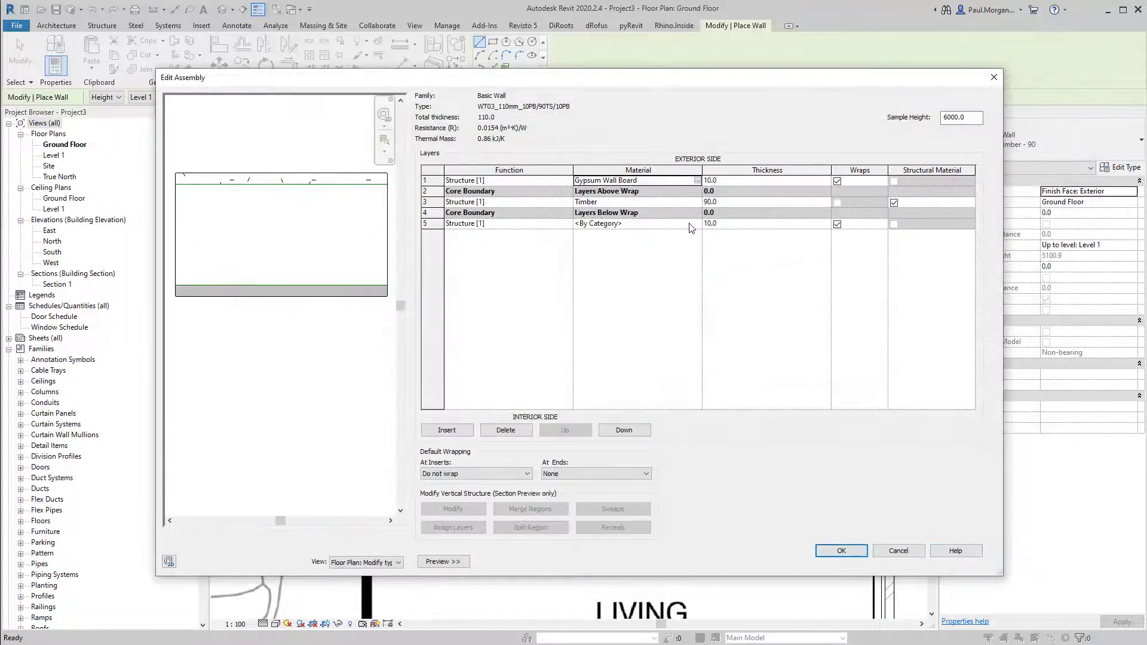
left_click(692, 224)
left_click(697, 223)
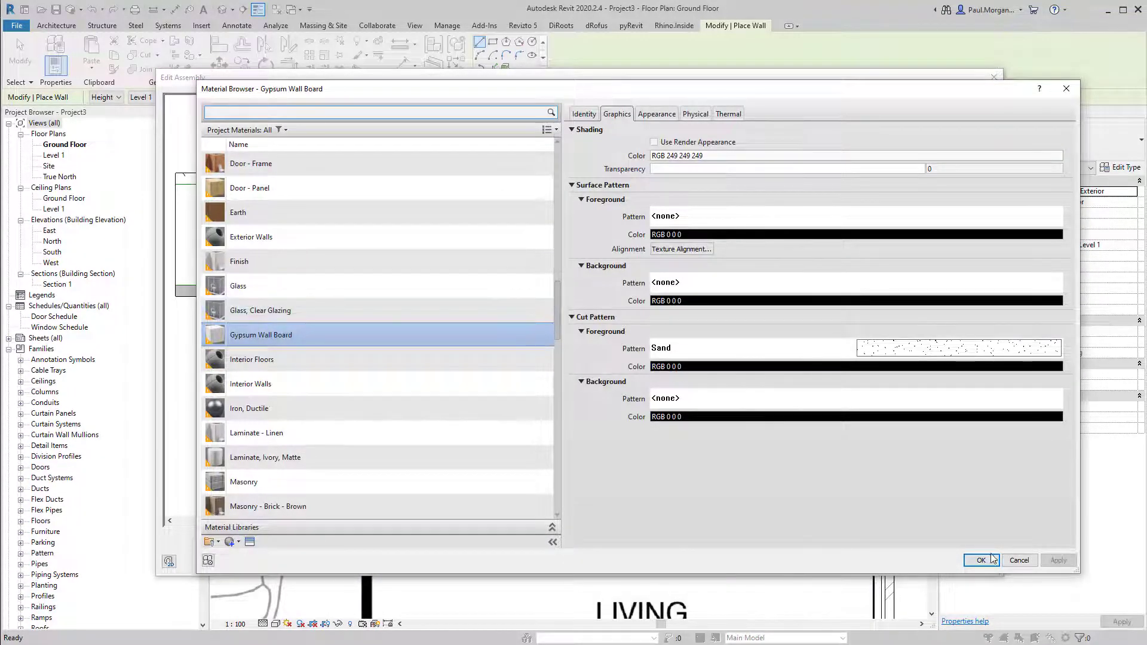
left_click(981, 559)
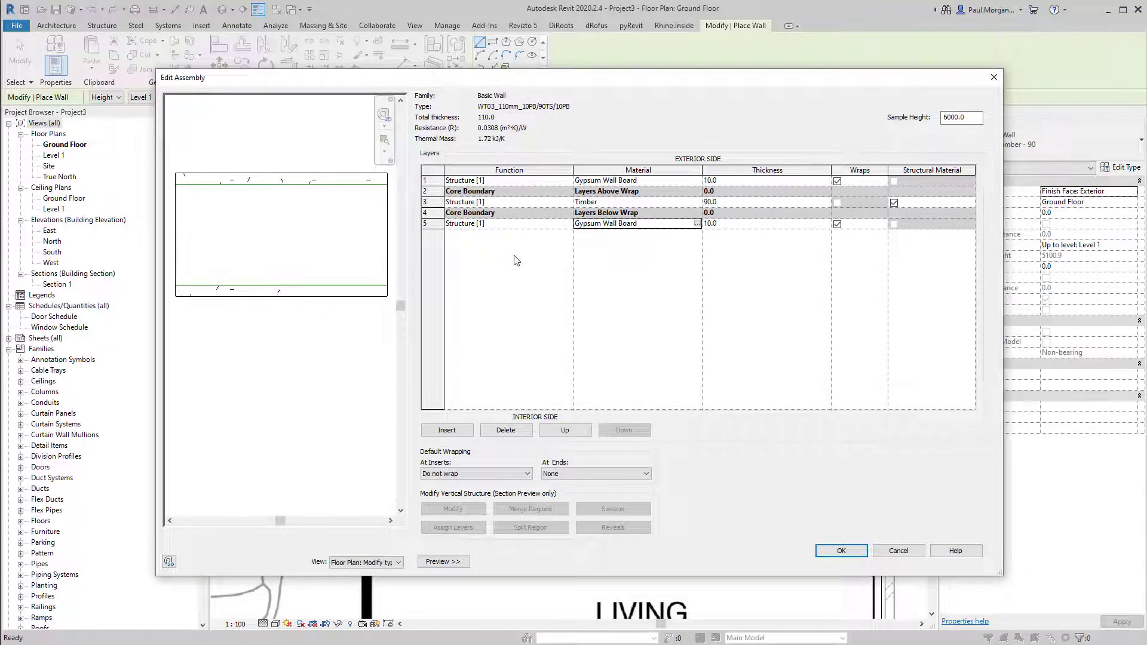
Set the first and last layers' function to Finish 1 [4] and accept the wall type
left_click(569, 180)
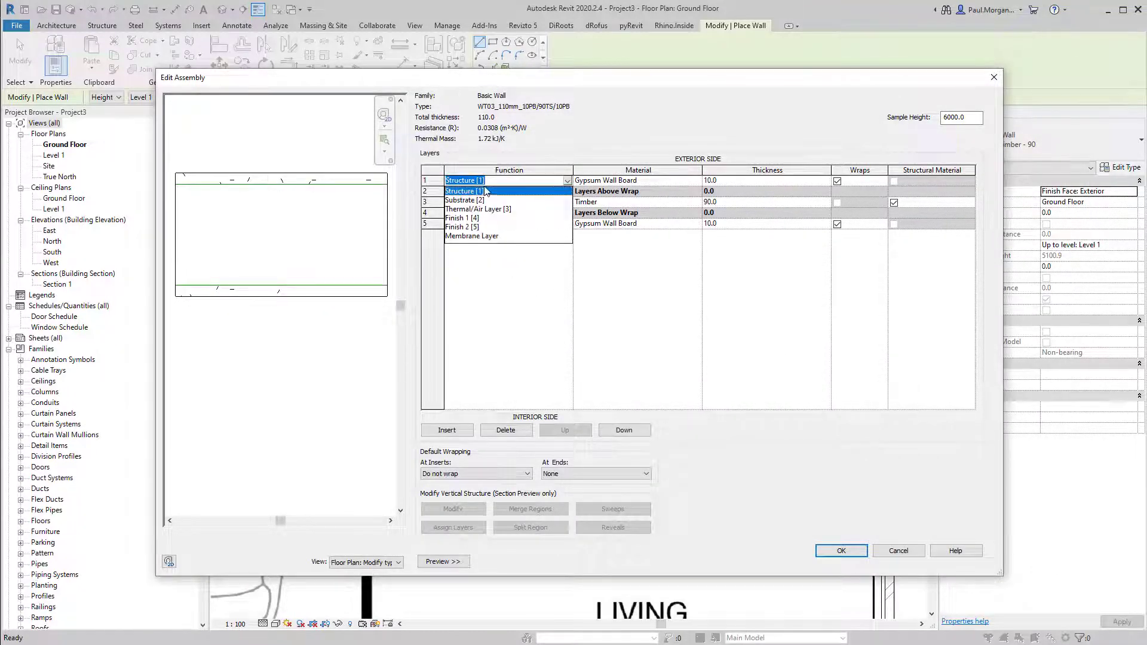
left_click(472, 218)
left_click(568, 224)
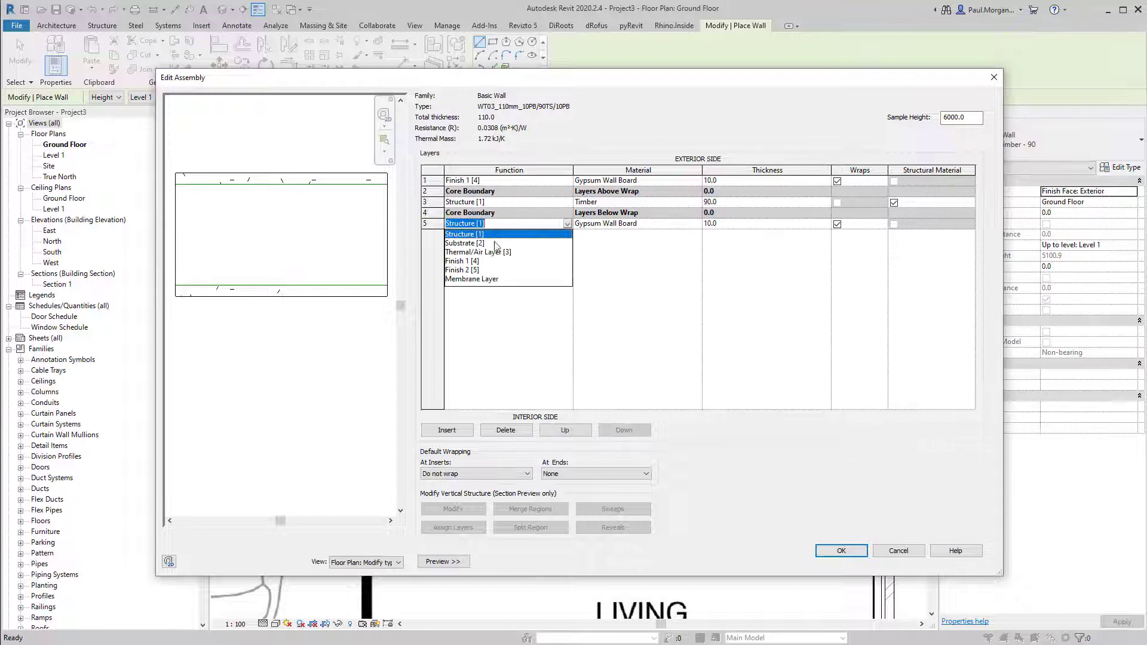
left_click(476, 262)
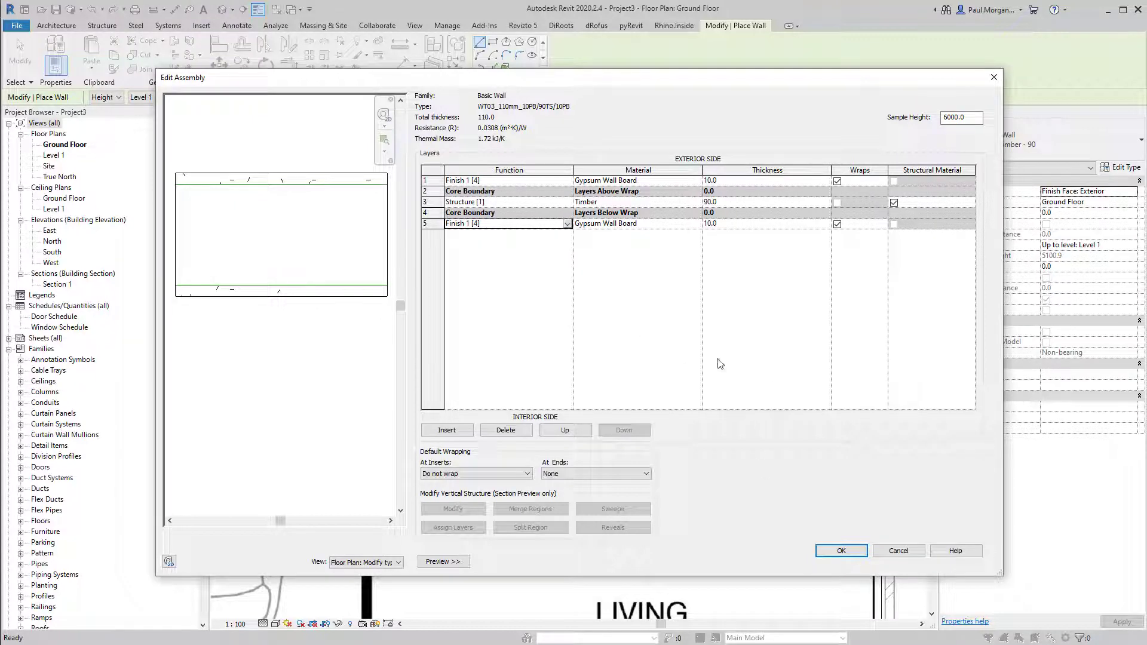
left_click(841, 551)
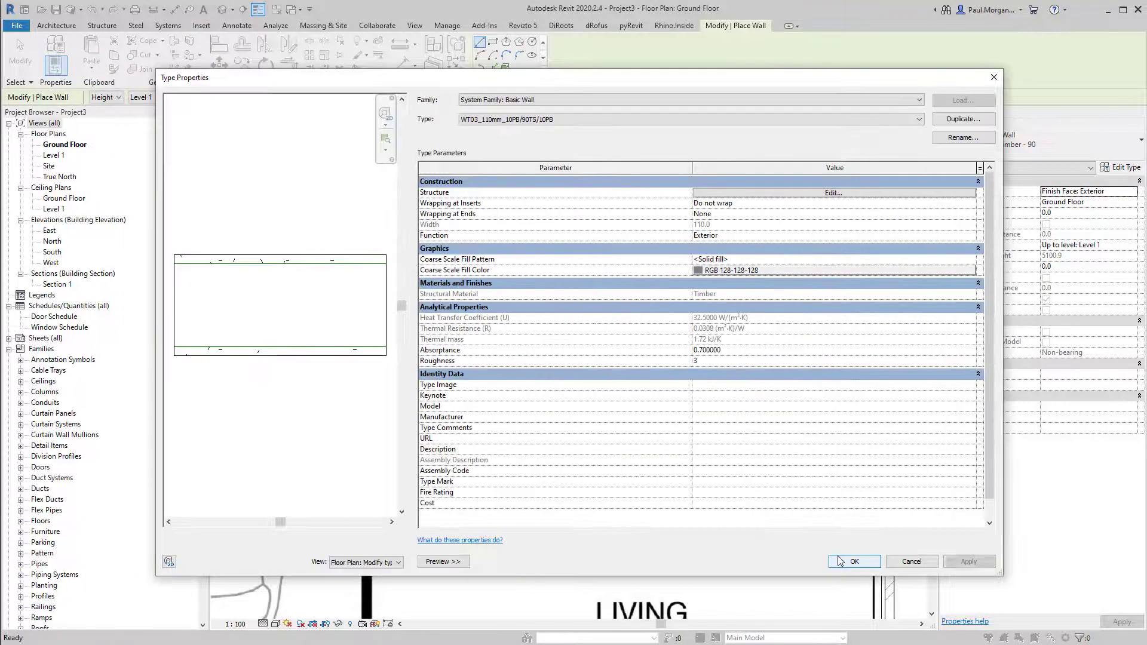
left_click(843, 561)
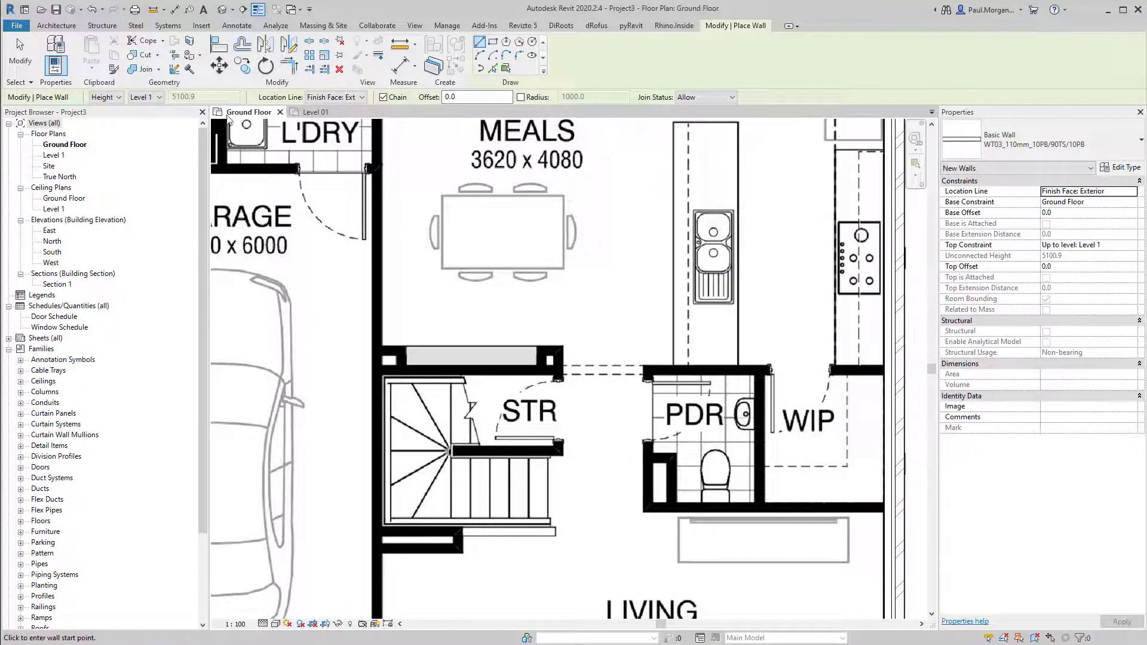
Draw a wall above the stair ending at the corner above WIP
scroll(682, 382, "up", 2)
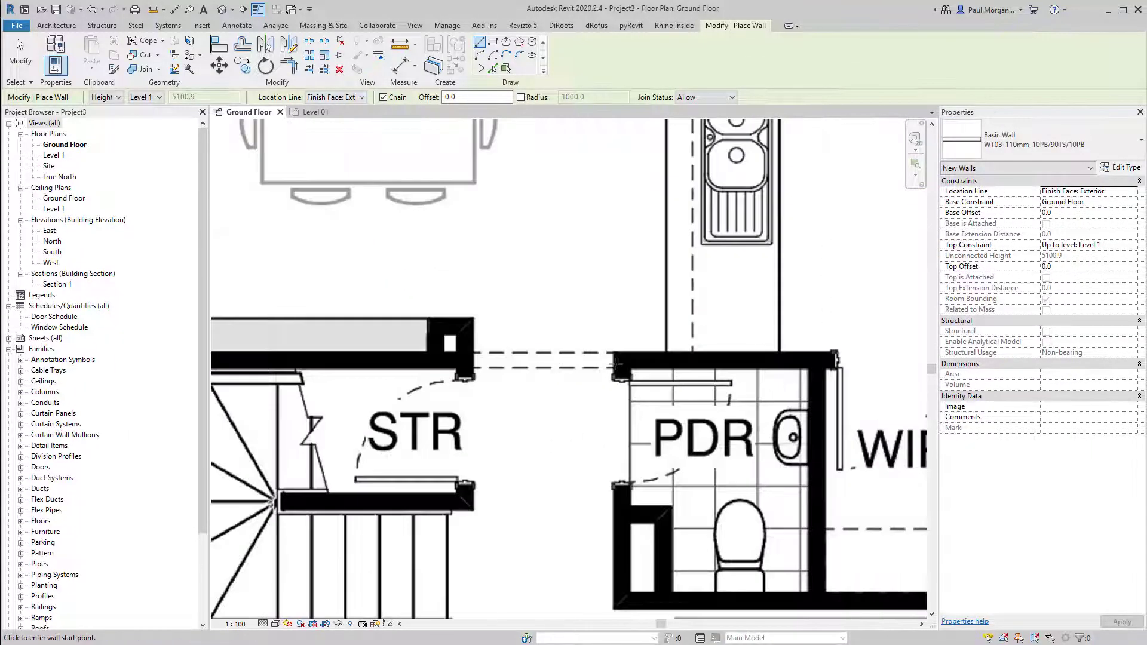
scroll(352, 374, "down", 1)
scroll(353, 374, "up", 2)
left_click(319, 356)
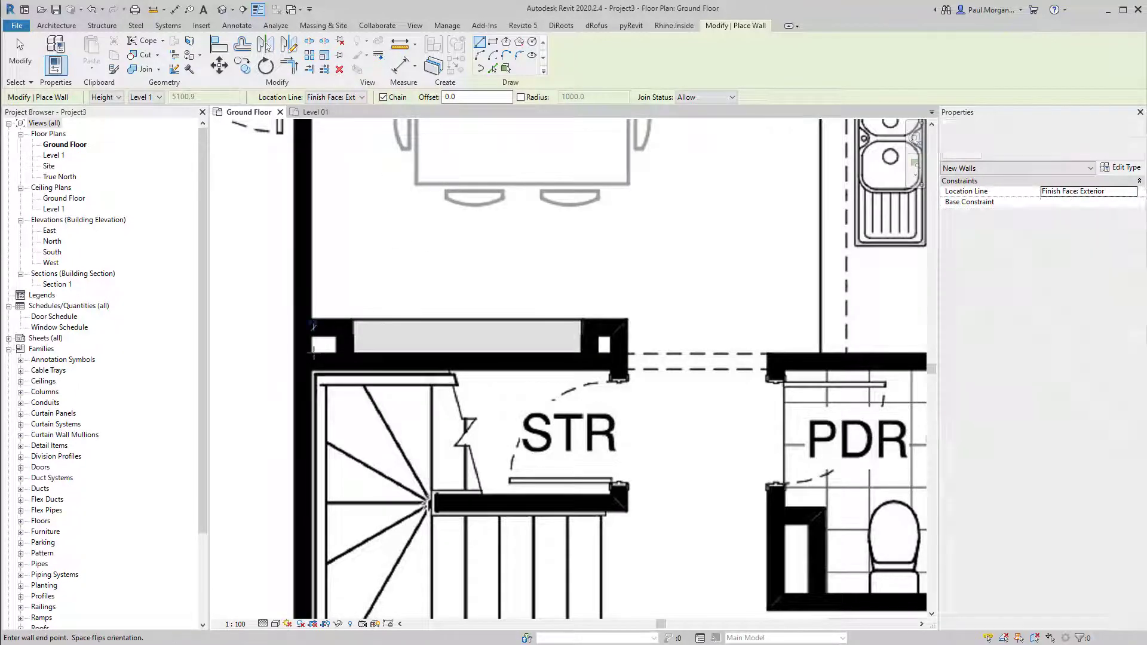
middle_click_drag(815, 361, 517, 361)
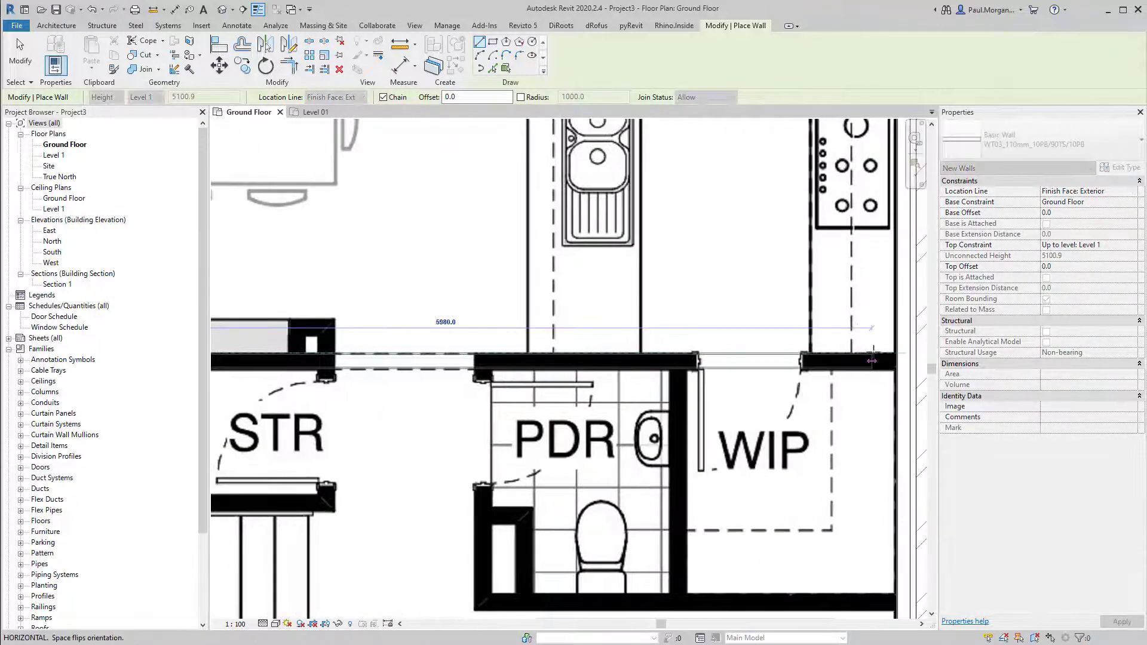
left_click(896, 353)
key("Escape")
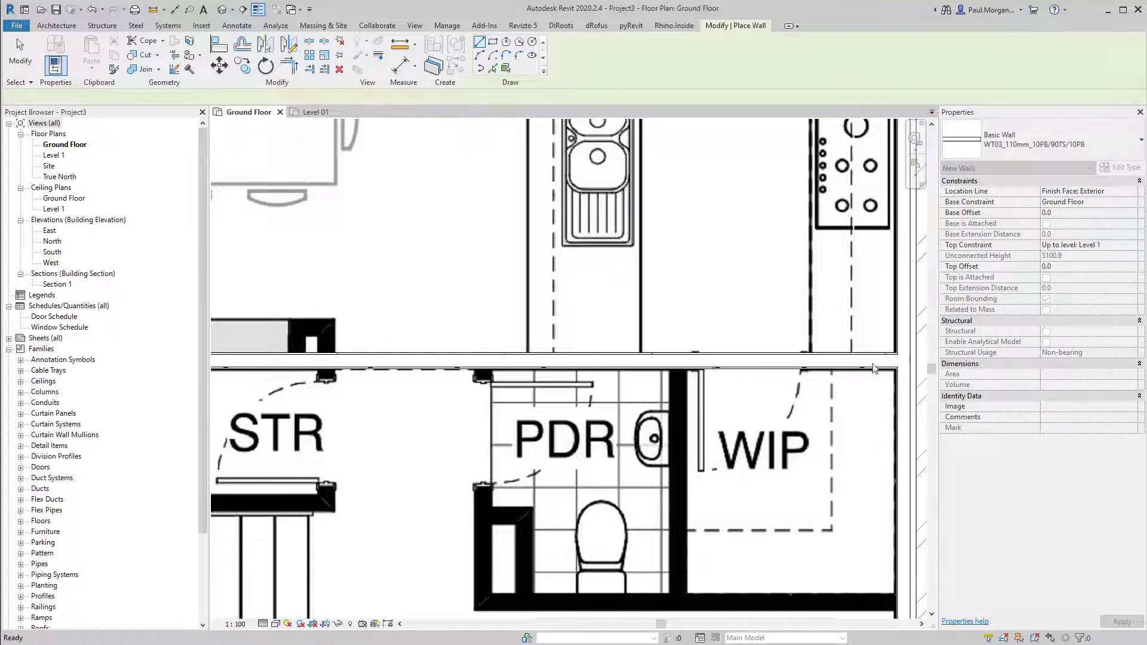
Draw a wall from WIP's bottom-right corner to PDR's left corner, then up to the STR corner
scroll(884, 334, "down", 3)
middle_click_drag(841, 322, 644, 351)
scroll(687, 365, "up", 8)
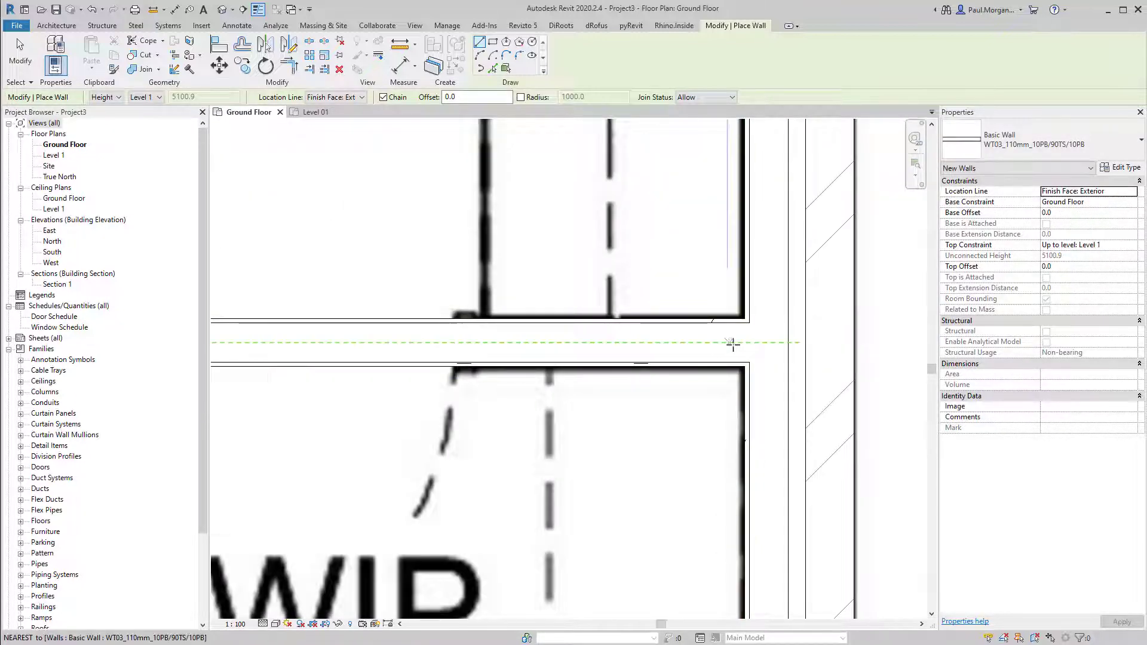
scroll(750, 350, "down", 3)
scroll(751, 351, "down", 3)
middle_click_drag(751, 350, 811, 397)
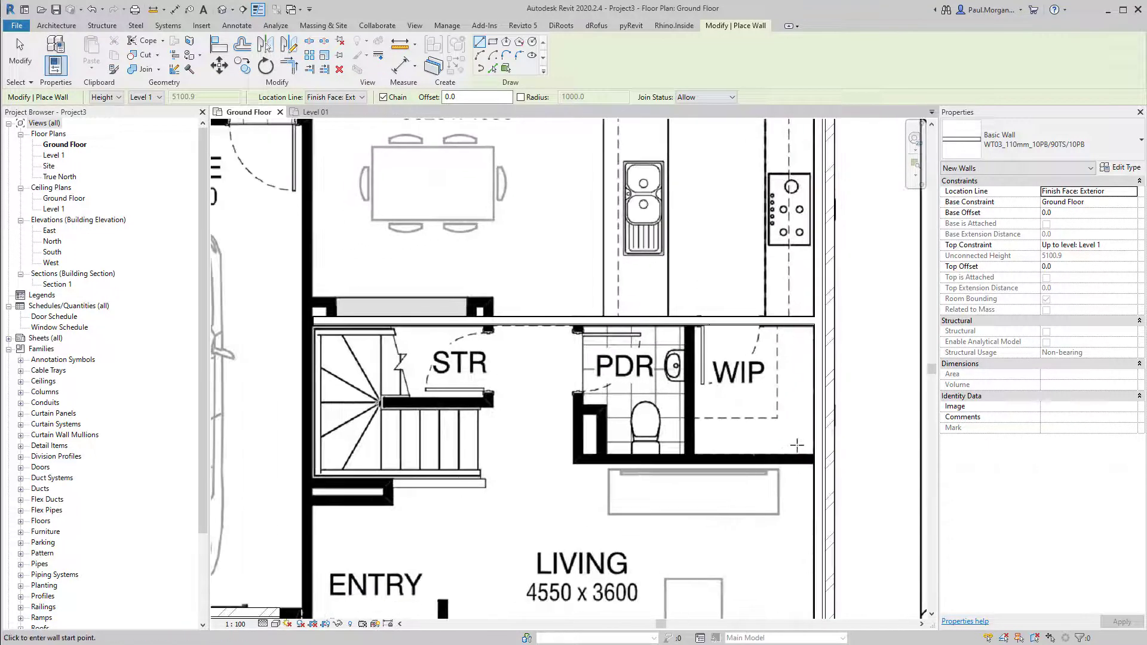
scroll(837, 430, "up", 3)
left_click(825, 466)
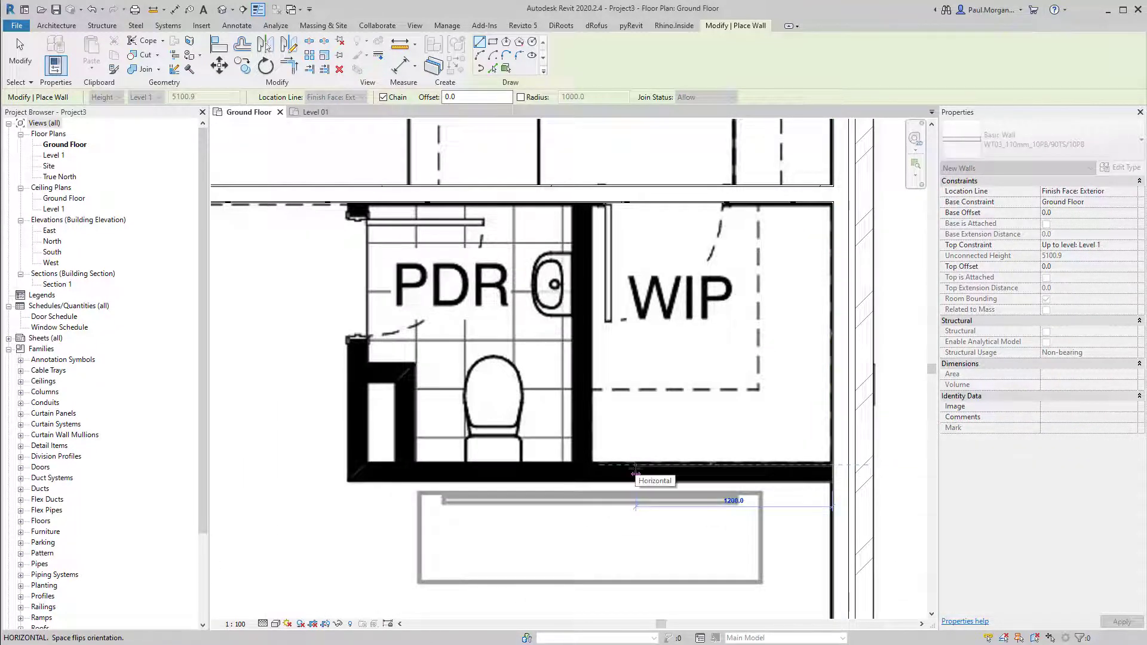
left_click(351, 473)
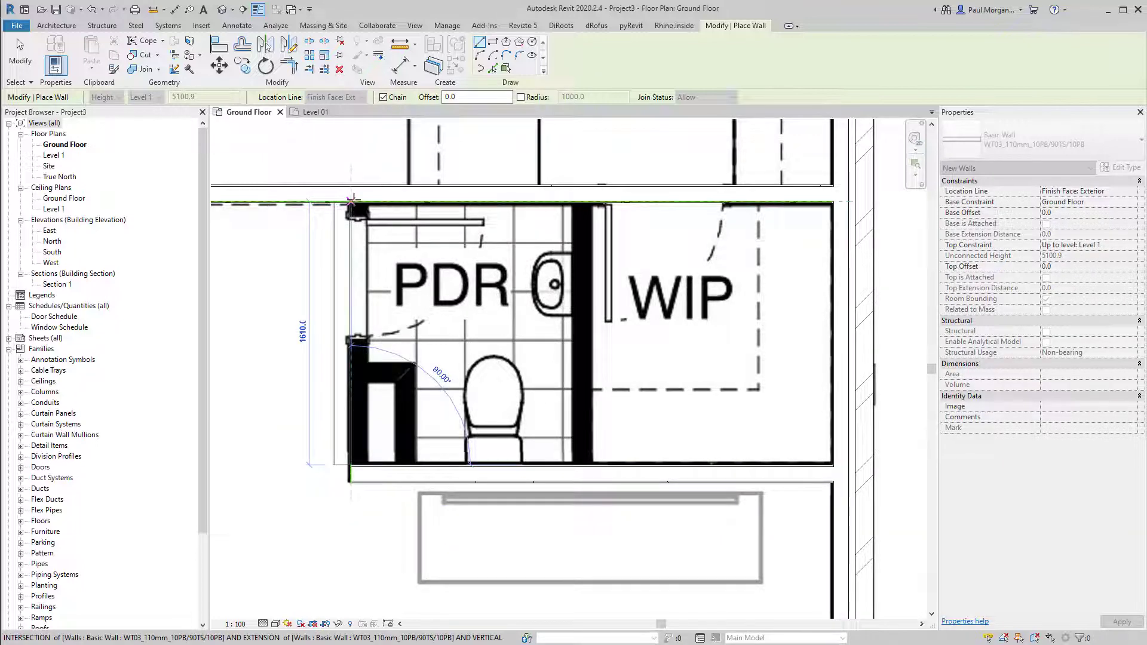
middle_click_drag(353, 199, 535, 222)
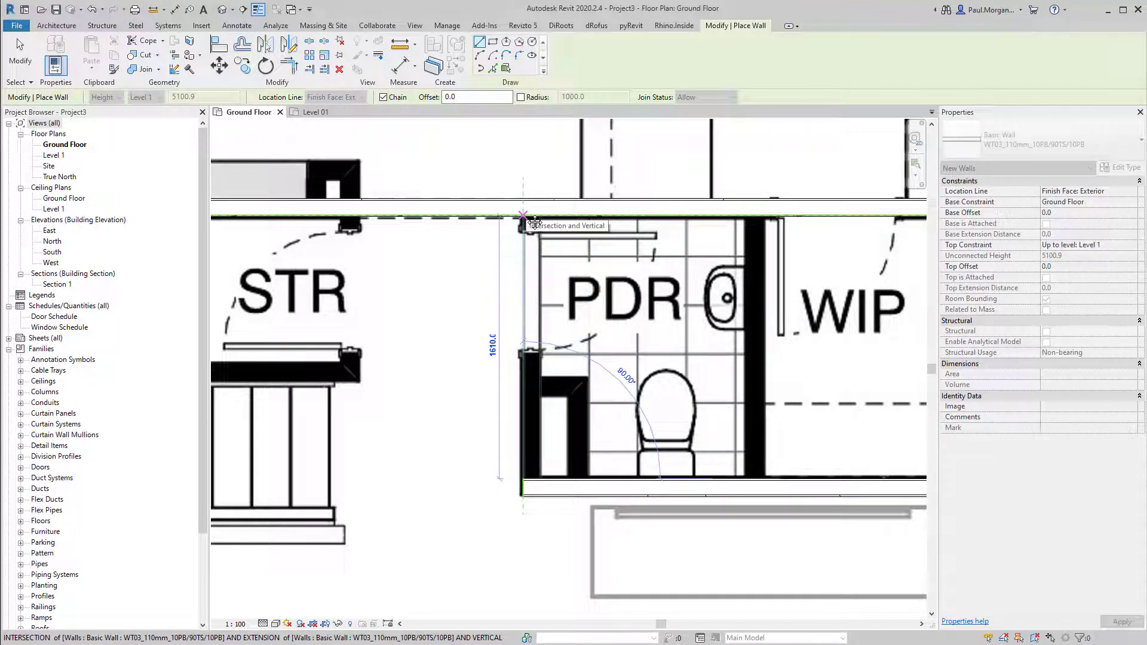
left_click(523, 215)
key("Escape")
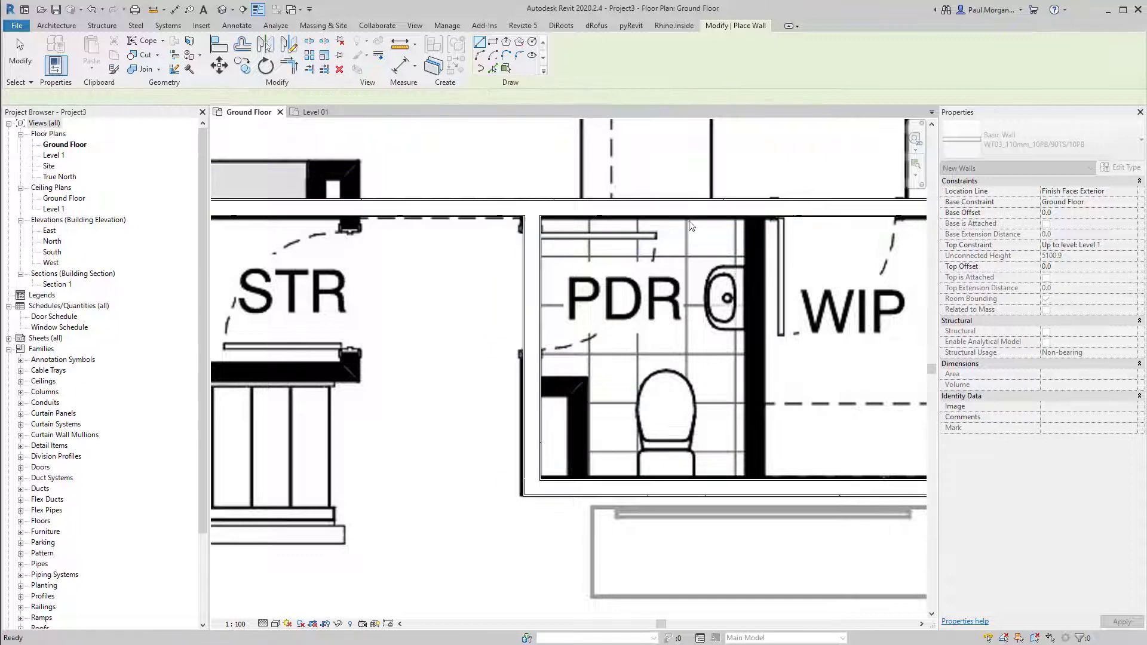
Add the dividing wall between PDR and WIP, then exit the Wall tool
scroll(522, 209, "down", 2)
left_click(670, 214)
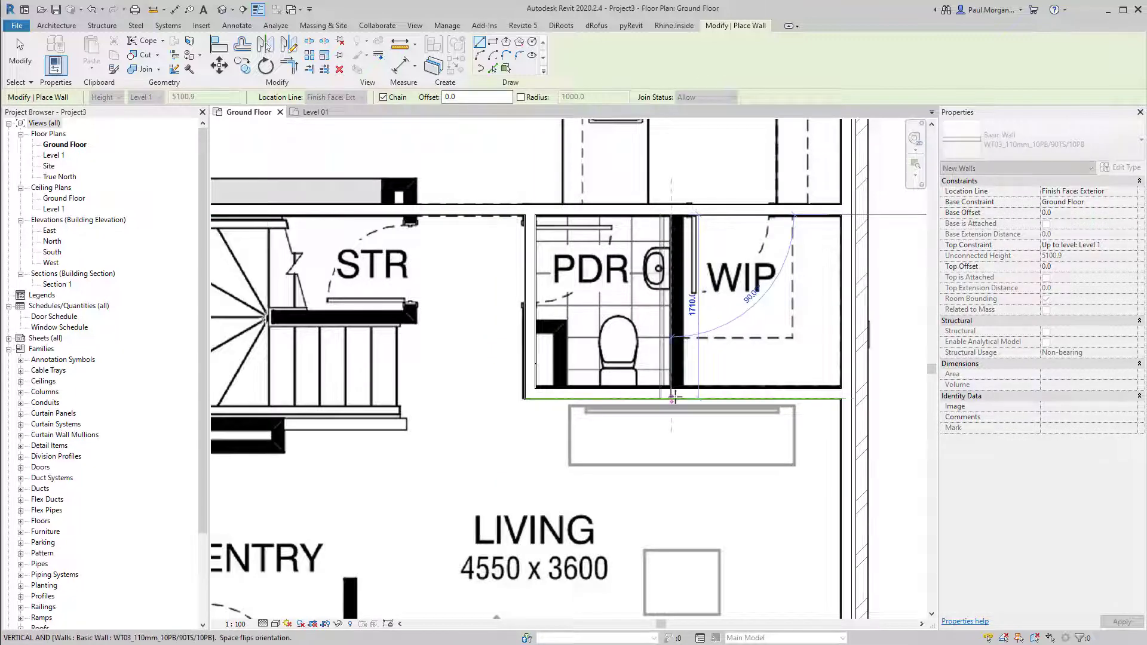
left_click(673, 390)
key("Escape")
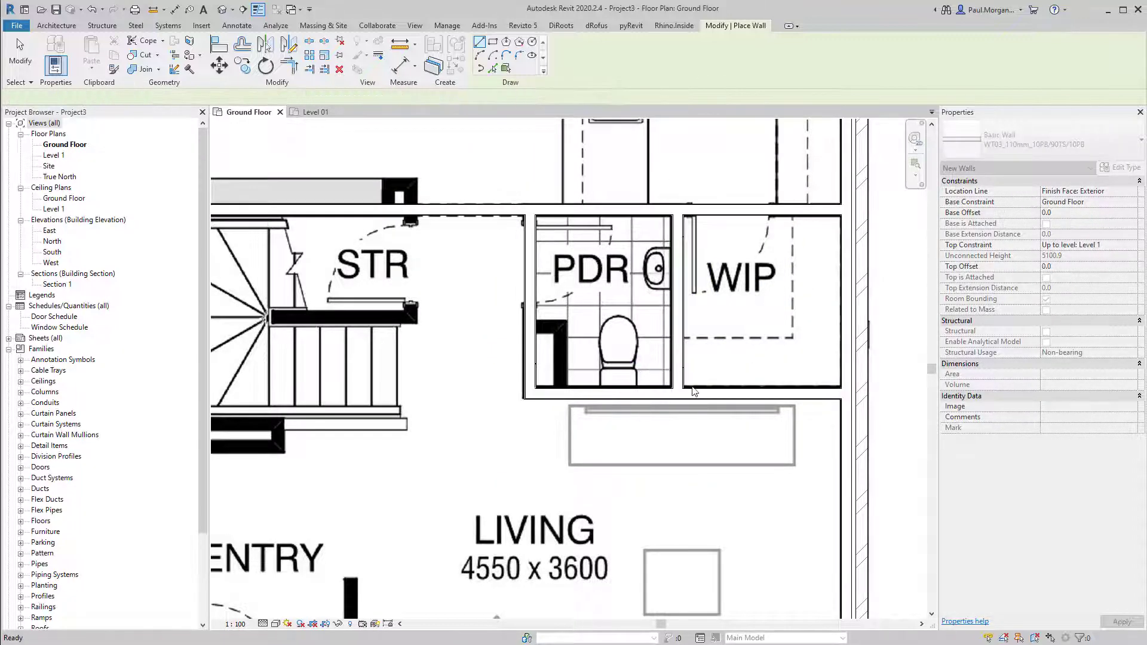
scroll(731, 398, "down", 3)
middle_click_drag(733, 399, 756, 412)
scroll(567, 445, "up", 4)
scroll(567, 445, "down", 3)
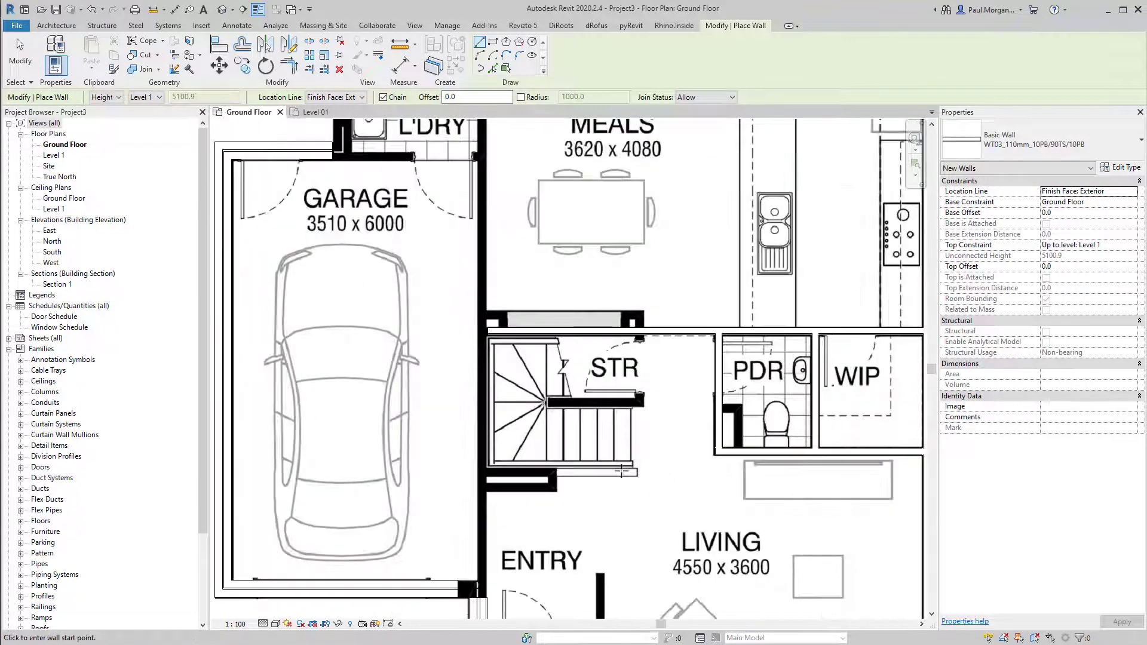
middle_click_drag(629, 448, 658, 415)
scroll(529, 441, "down", 2)
middle_click_drag(636, 337, 580, 416)
key("Escape")
scroll(606, 359, "down", 1)
scroll(579, 415, "down", 2)
middle_click_drag(578, 457, 540, 439)
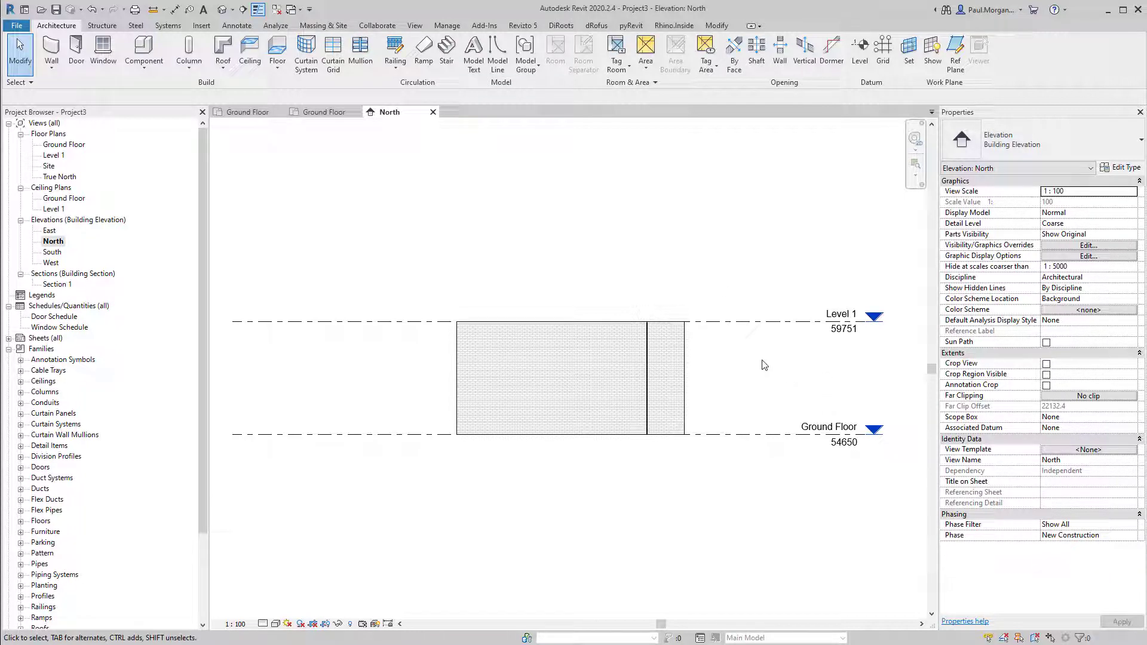
Pan and zoom the North elevation to frame Ground Floor (54650) and Level 1 (59751)
middle_click_drag(766, 370, 754, 360)
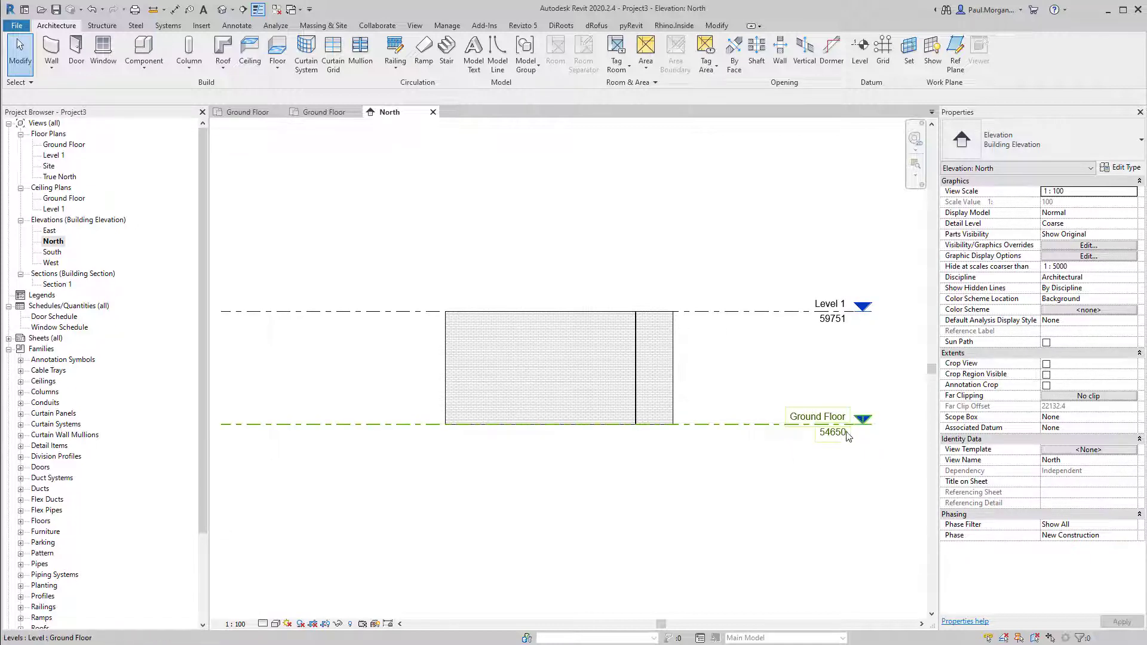
scroll(848, 440, "up", 2)
scroll(825, 397, "up", 2)
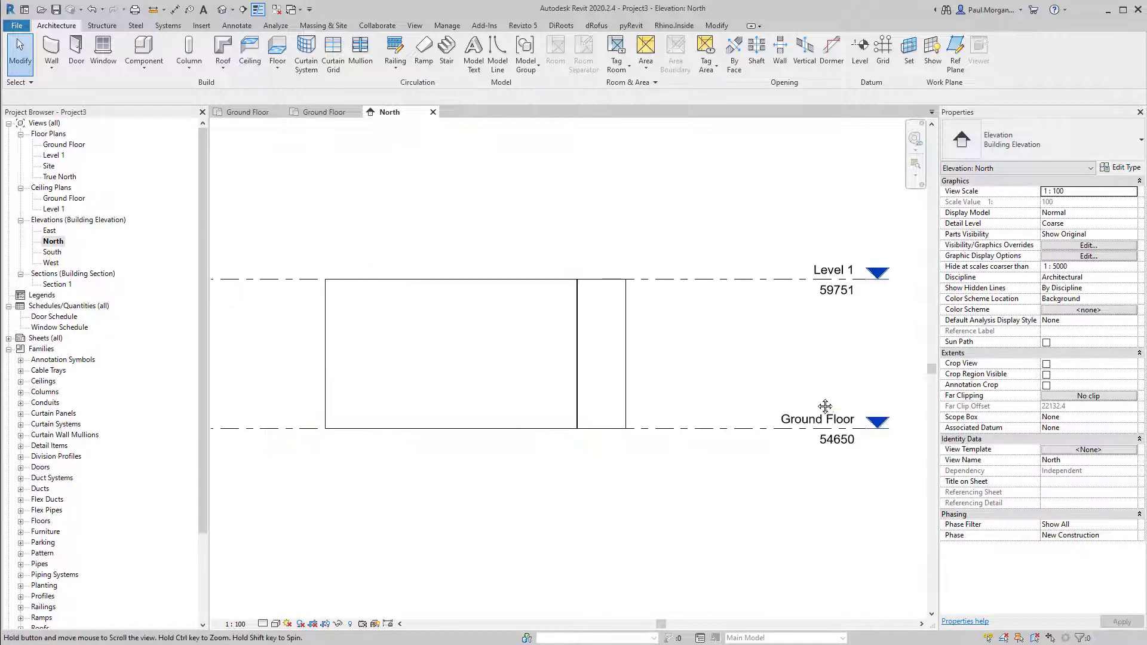
middle_click_drag(839, 304, 808, 328)
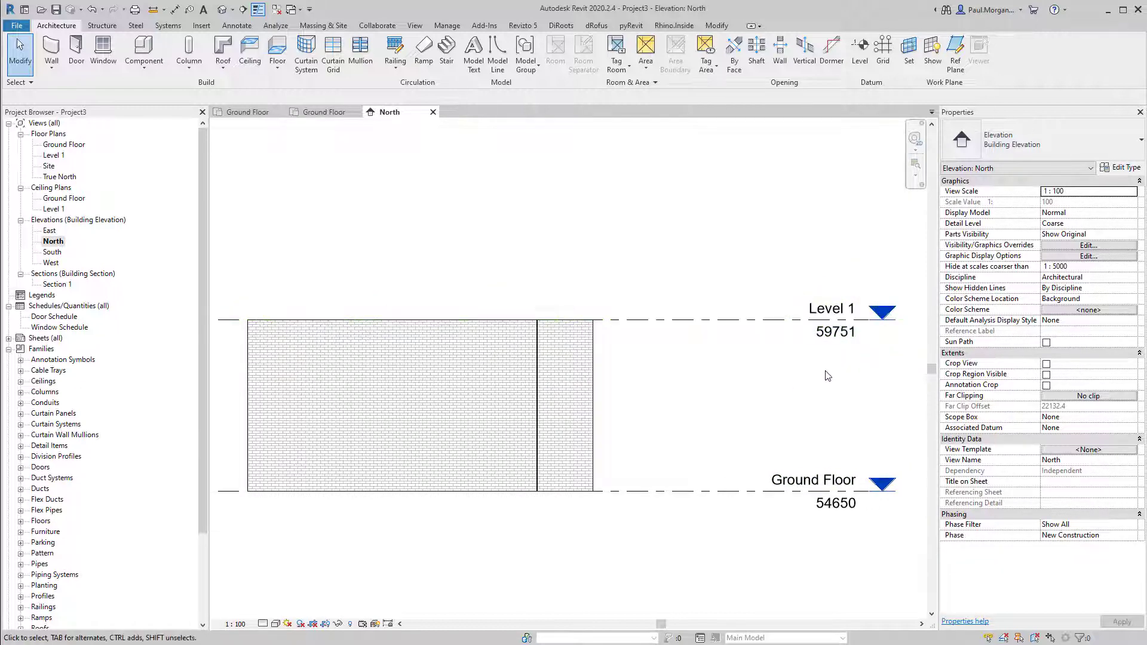
middle_click_drag(807, 361, 783, 374)
scroll(754, 310, "down", 1)
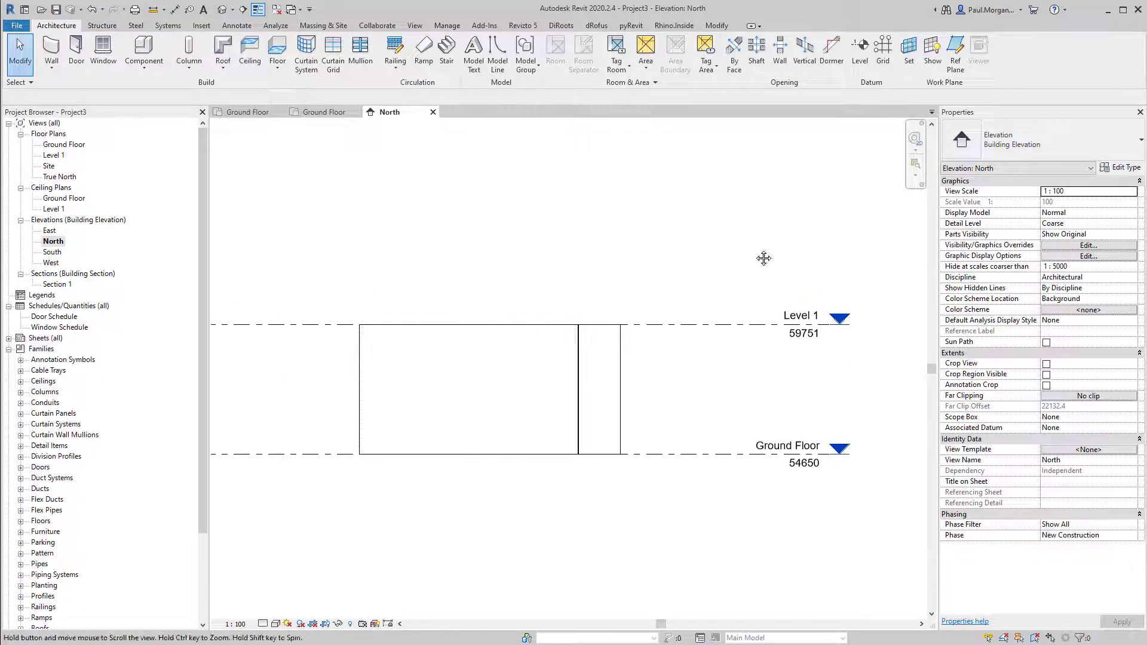
scroll(752, 251, "down", 1)
mouse_move(762, 296)
middle_mouse_down()
mouse_move(783, 311)
mouse_move(801, 286)
mouse_move(767, 285)
middle_mouse_up()
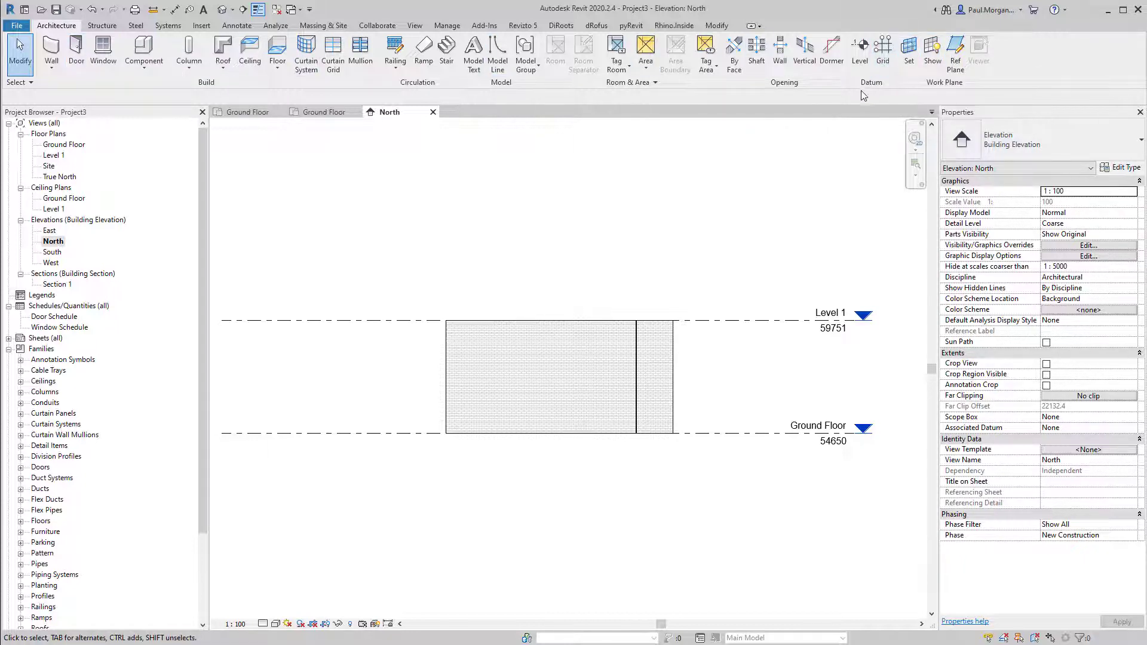
Draw Level 2 at 61951 above Level 1, aligned with the existing level ends
left_click(865, 55)
key("Escape")
key("Escape")
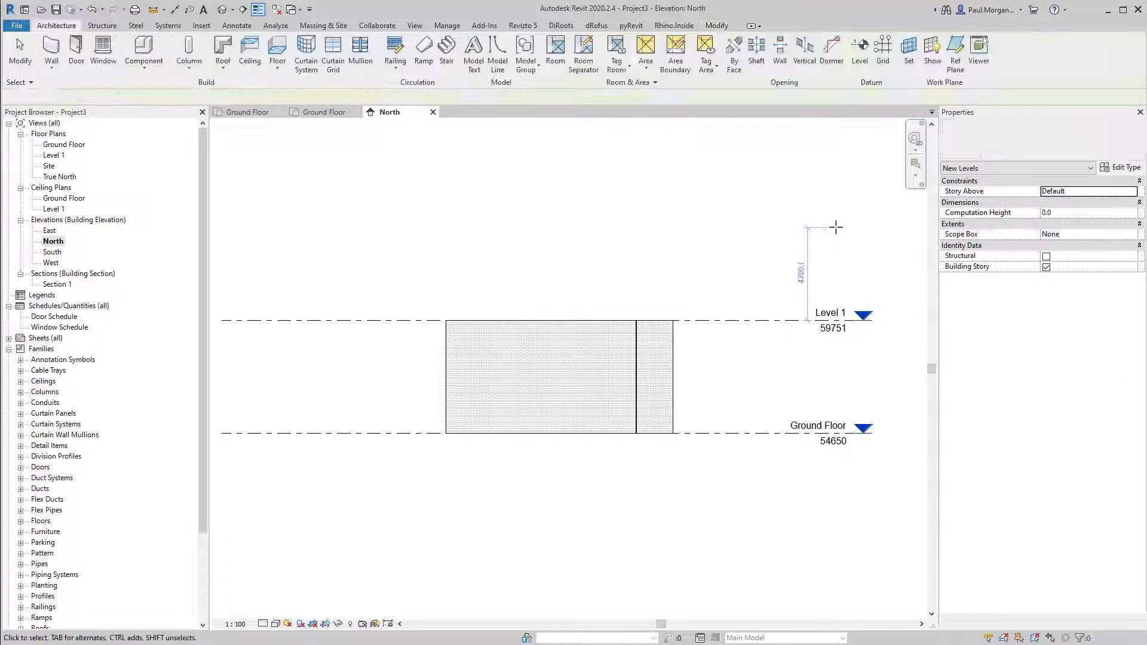
key("l")
key("l")
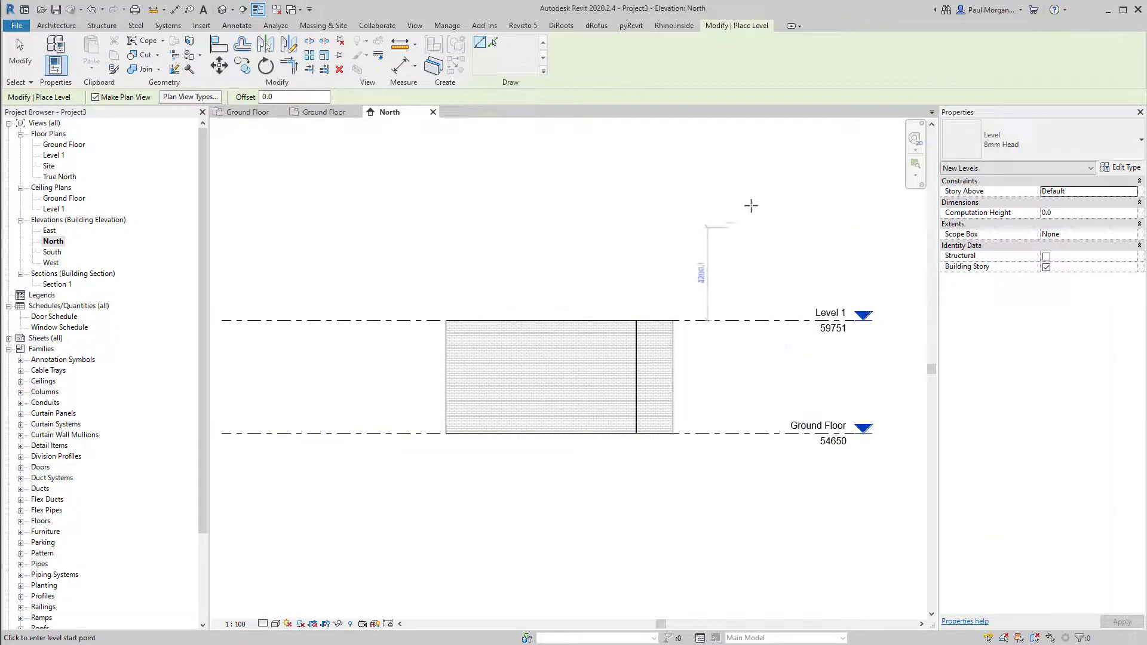
middle_click_drag(773, 263, 779, 275)
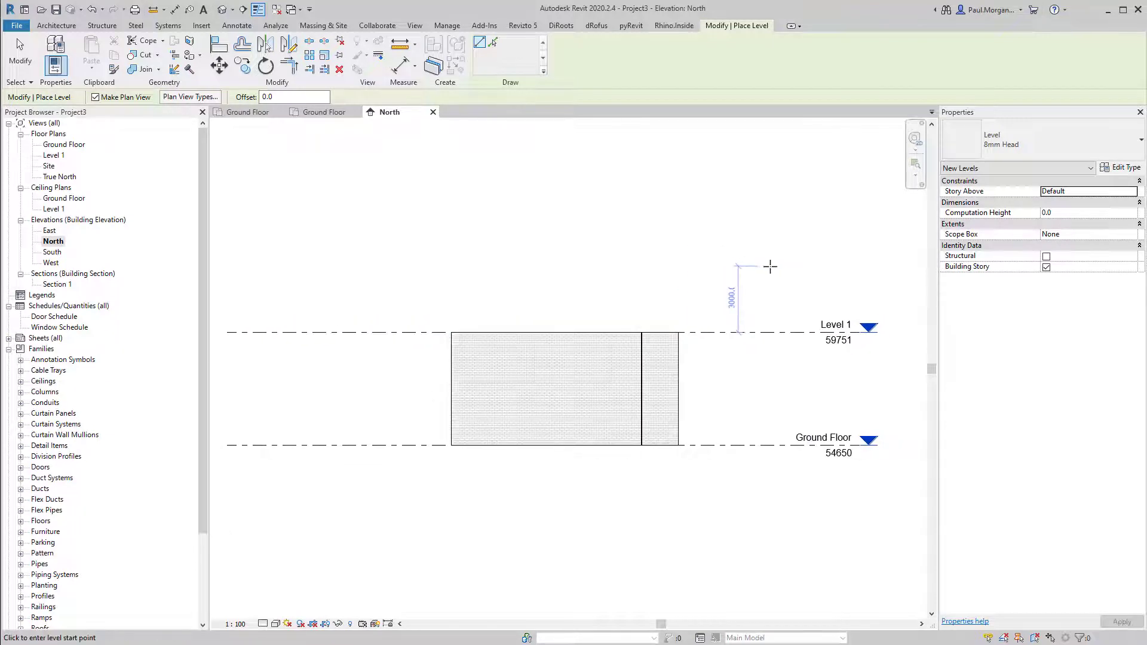
left_click(860, 283)
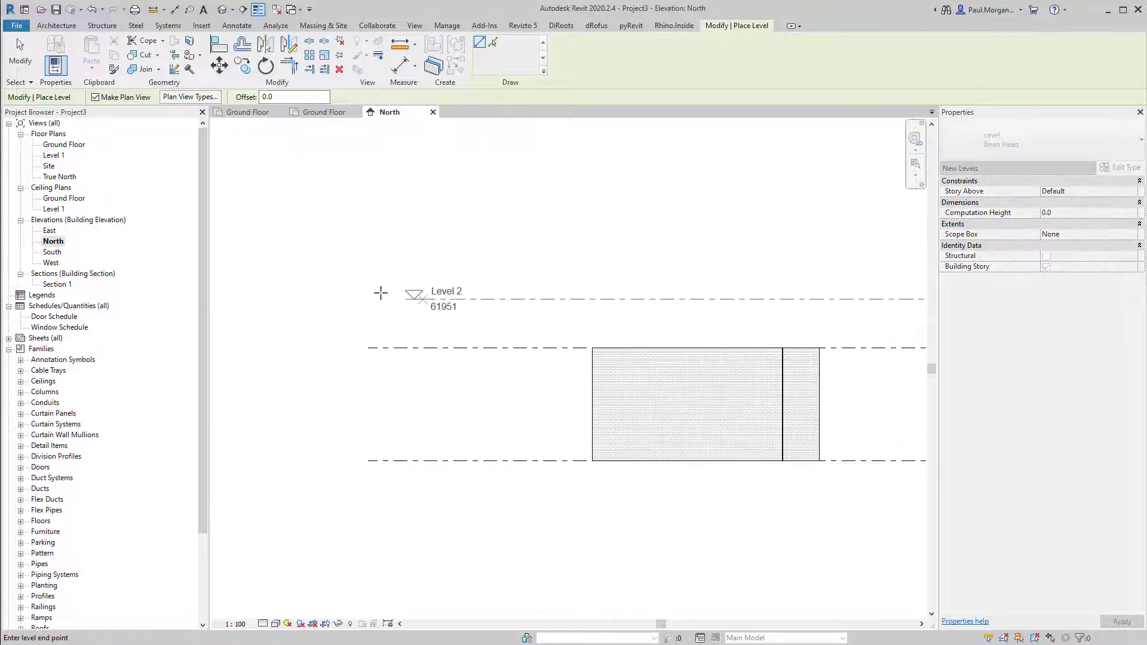
left_click(368, 297)
Draw Level 3 at 64751 above Level 2 and recentre the four levels in view
scroll(368, 299, "down", 2)
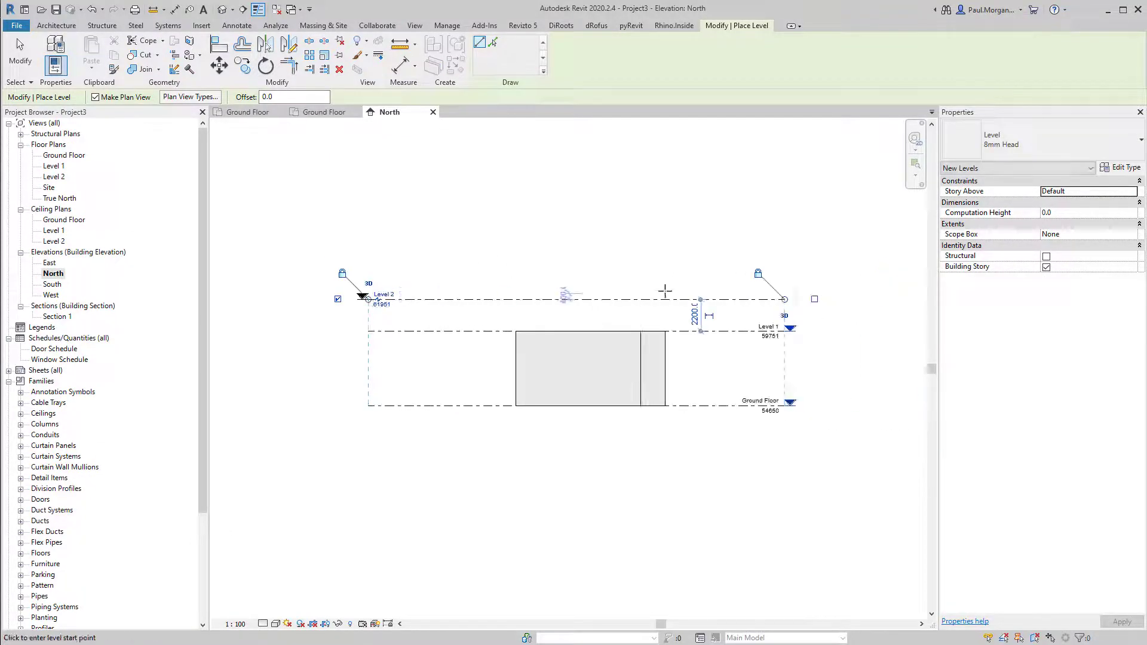
scroll(771, 296, "up", 1)
middle_click_drag(707, 334, 772, 343)
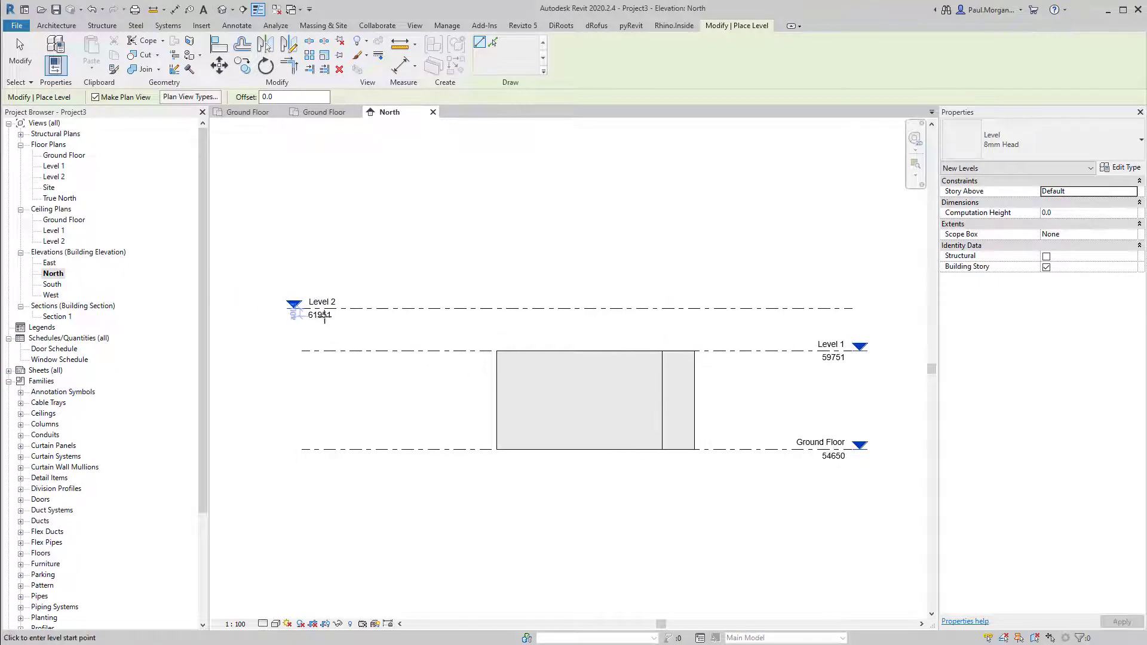
left_click(299, 253)
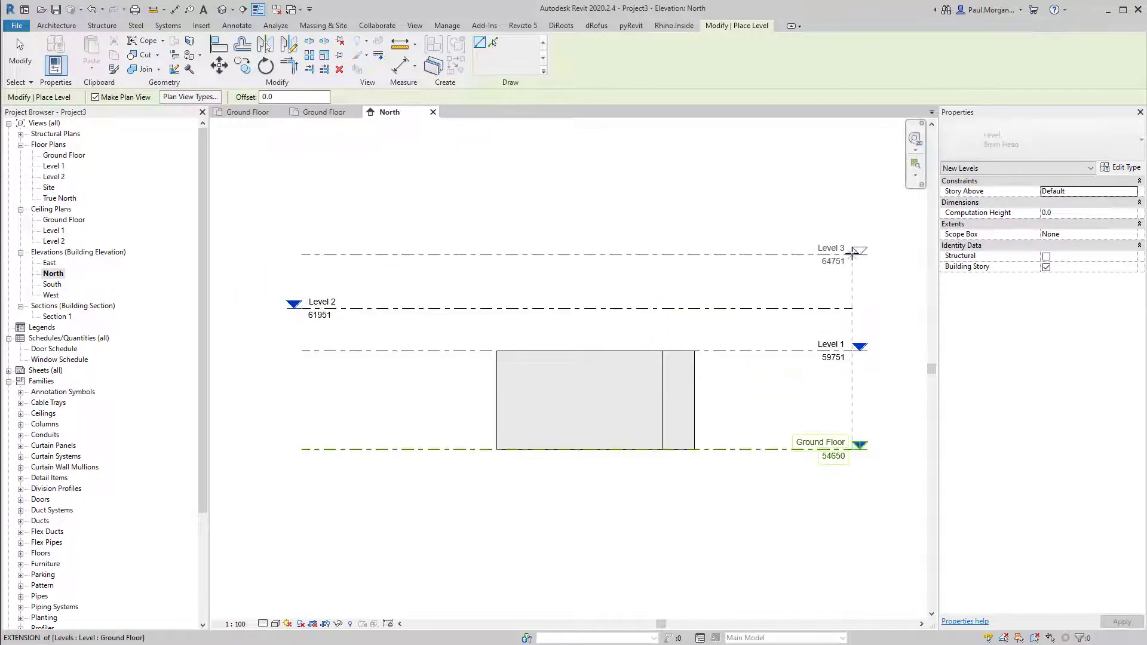
left_click(852, 254)
key("Escape")
key("Escape")
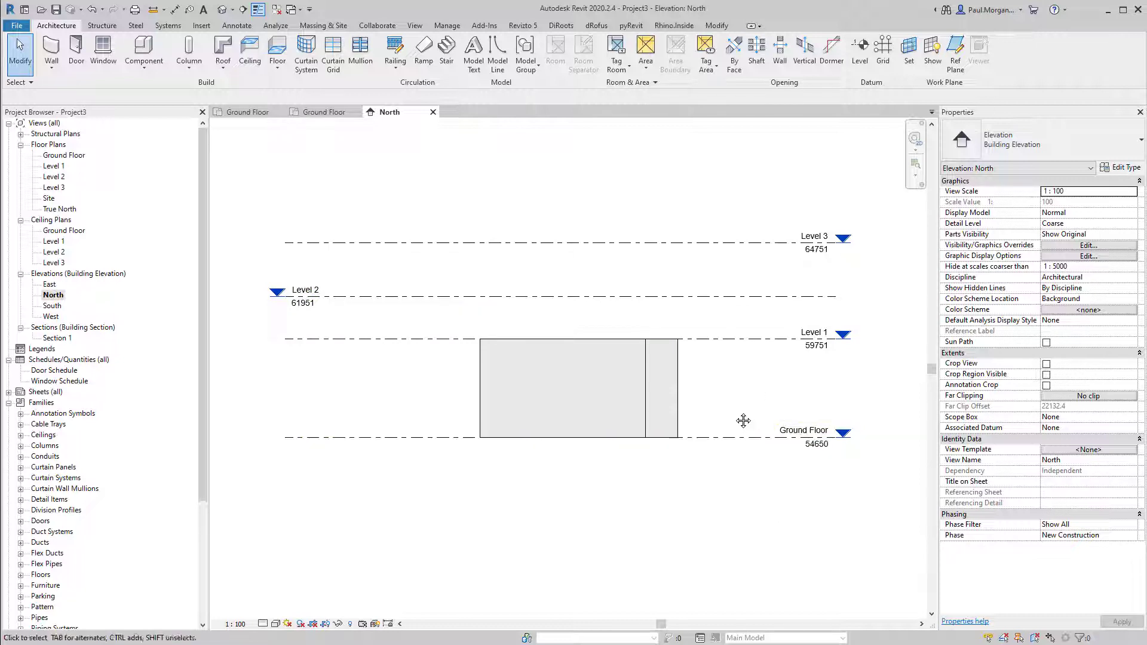
middle_click_drag(743, 417, 738, 423)
middle_click_drag(762, 523, 741, 519)
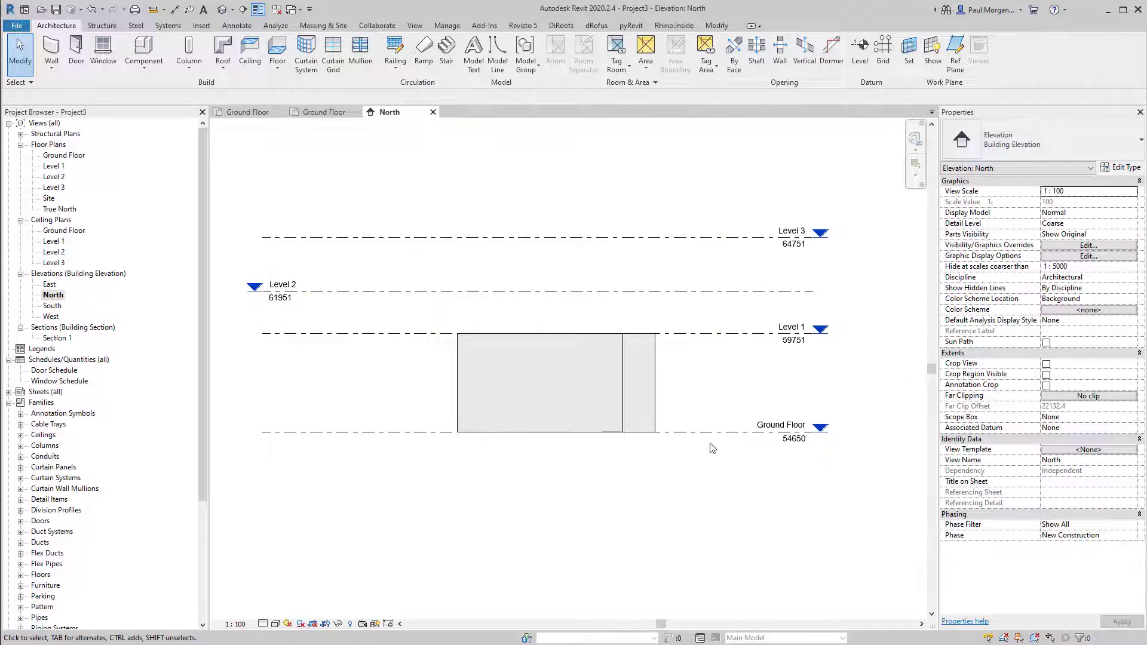
middle_click_drag(748, 507, 762, 526)
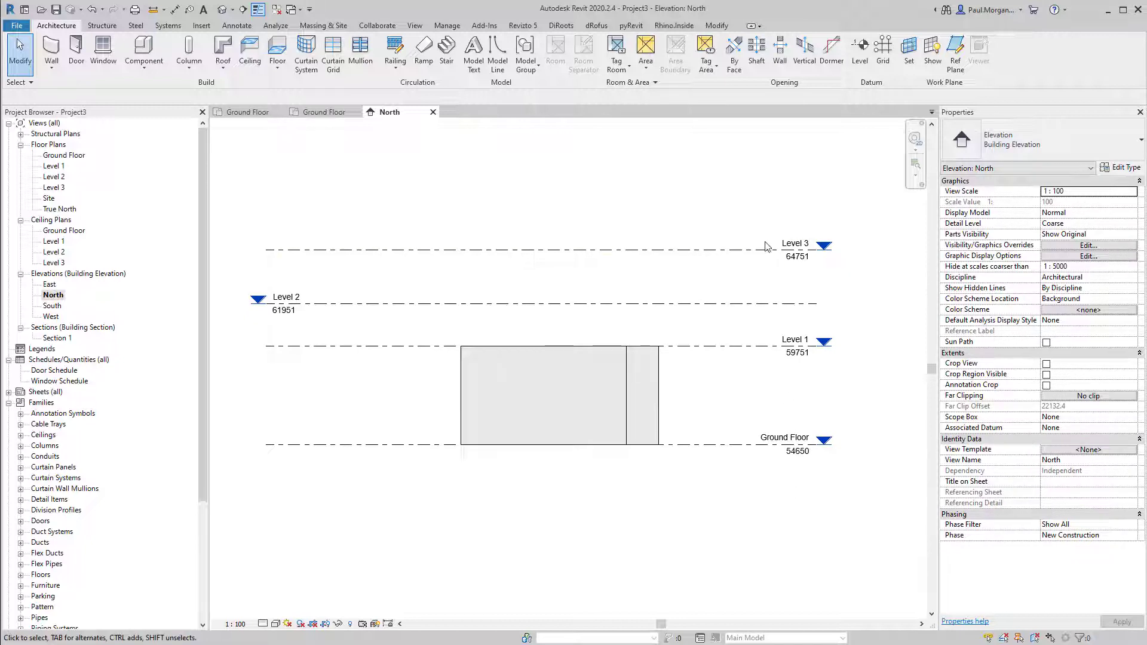
middle_click_drag(765, 506, 763, 523)
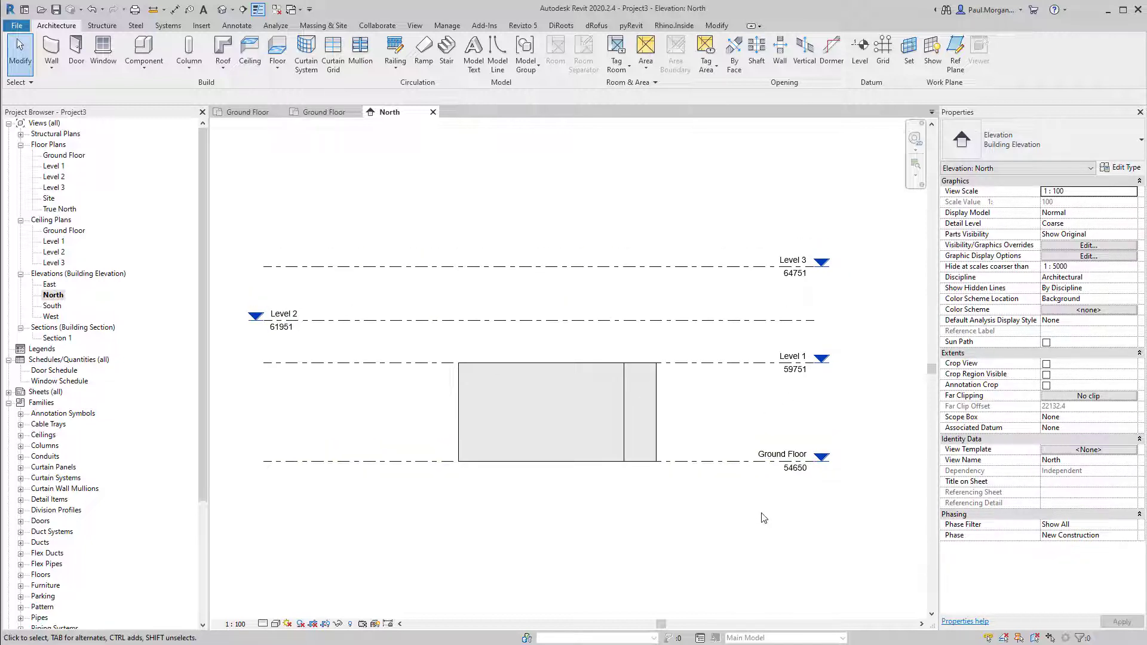
left_click(237, 25)
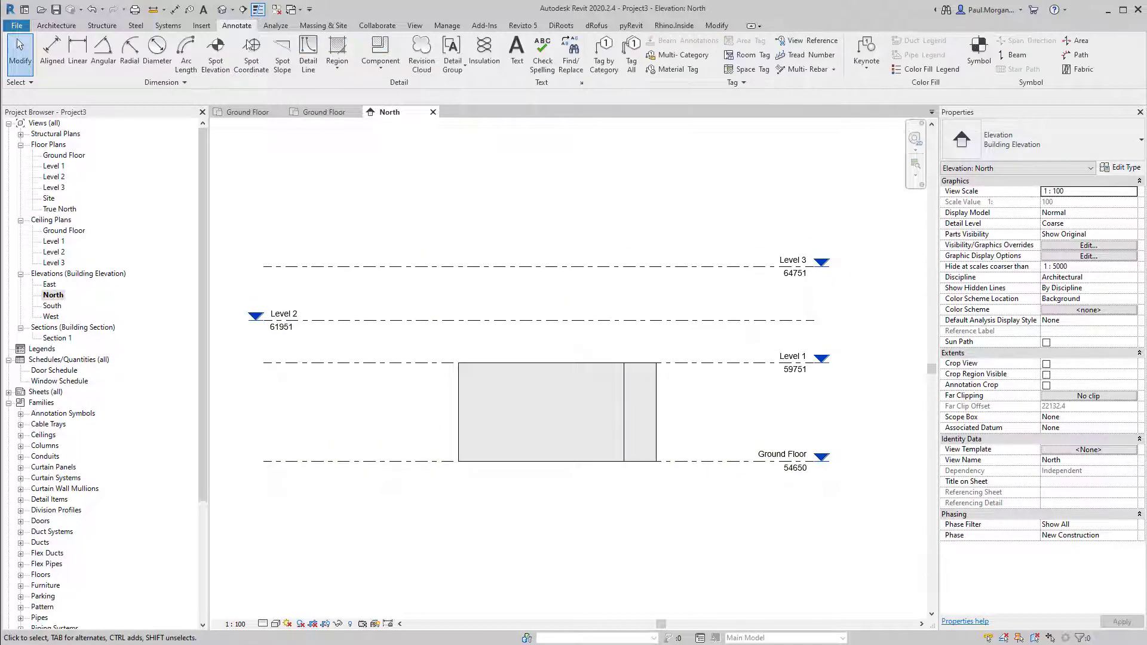
Chain an aligned dimension across Ground Floor, Level 1, Level 2 and Level 3 reading 5101, 2200, 2800
left_click(55, 59)
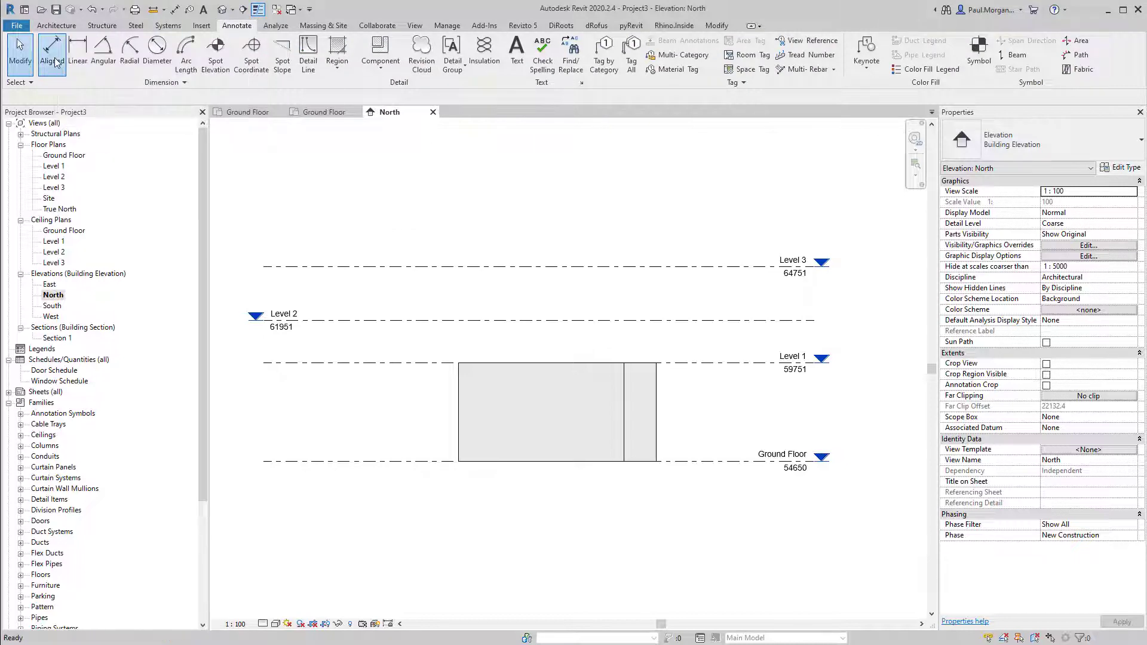
left_click(725, 462)
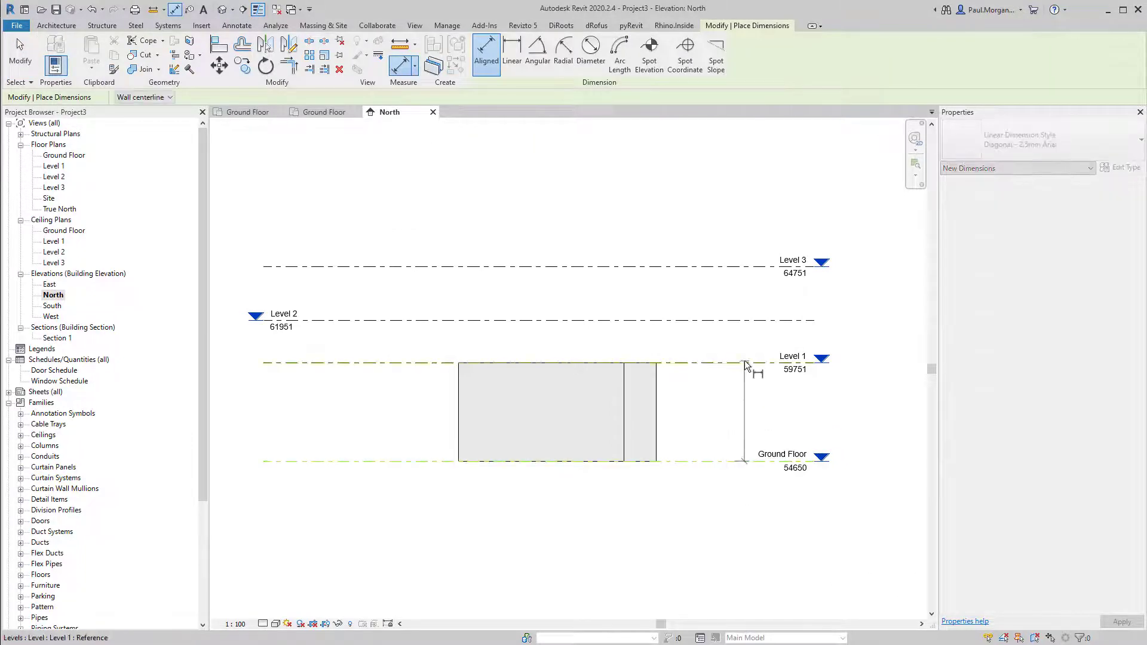
left_click(746, 363)
left_click(761, 320)
left_click(765, 267)
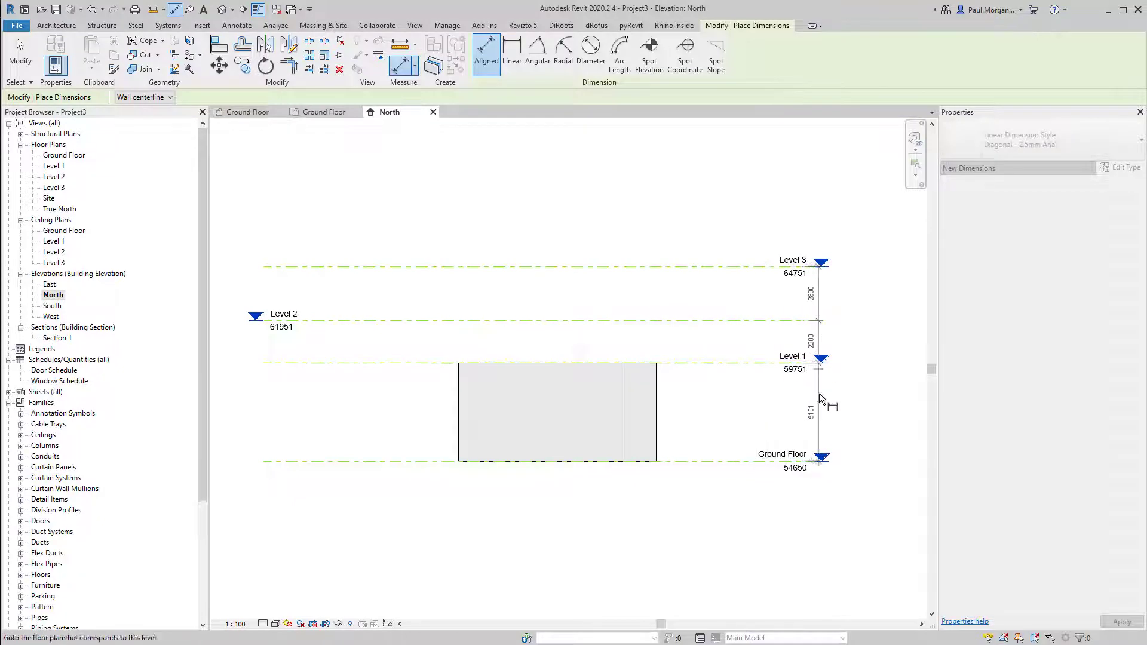
left_click(843, 431)
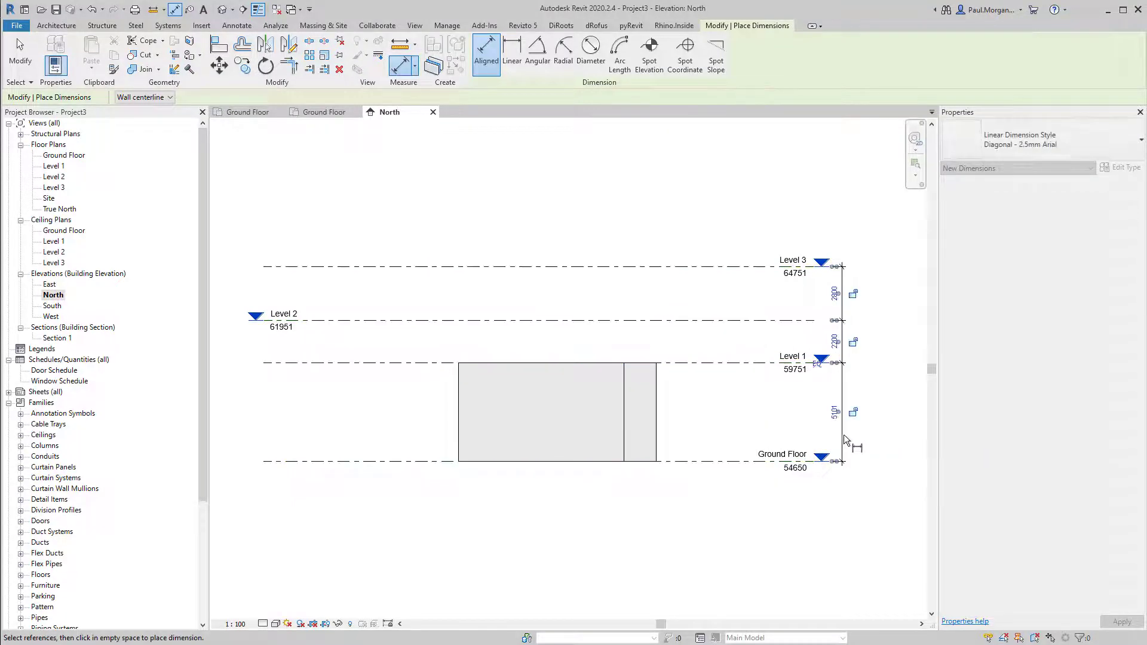
scroll(776, 530, "up", 1)
key("Escape")
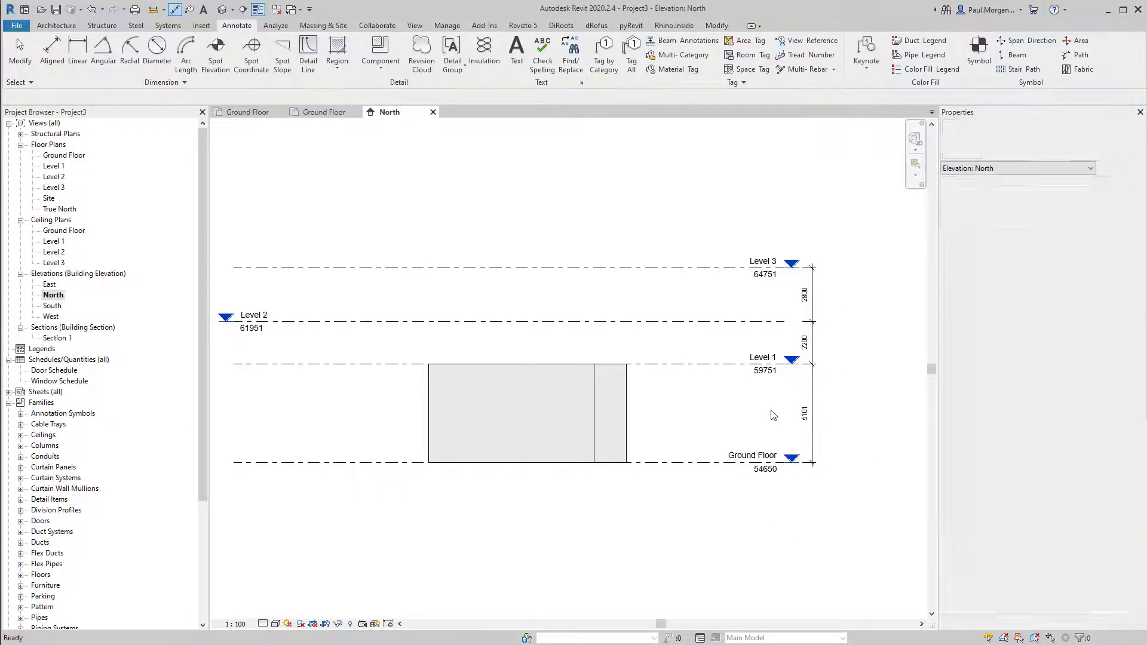
scroll(783, 425, "up", 3)
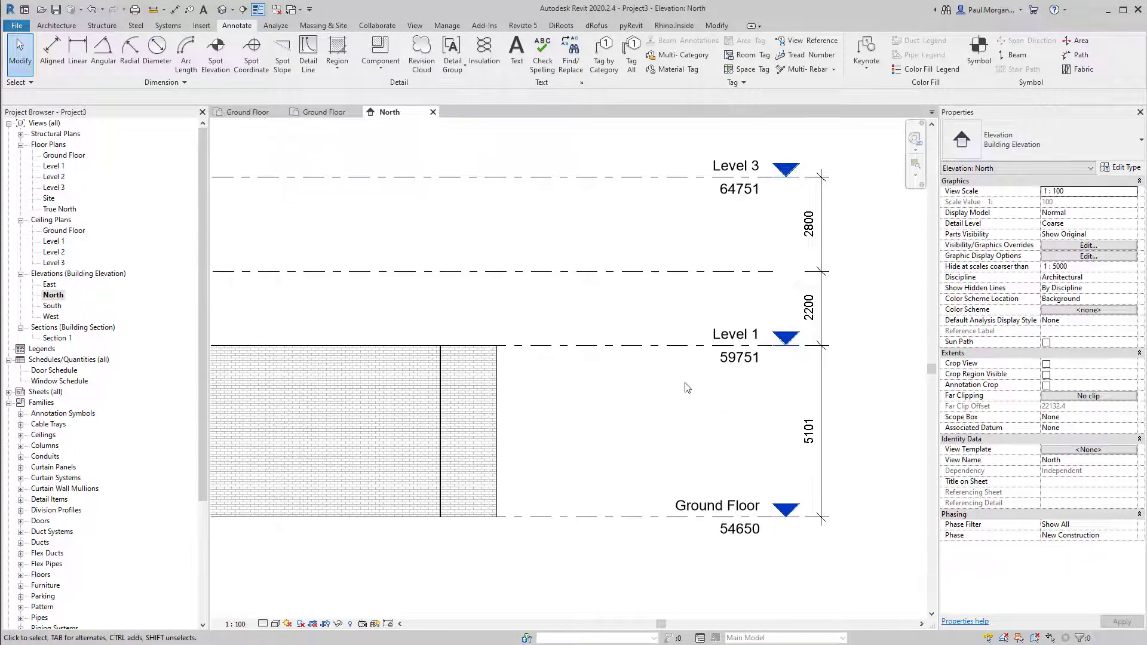
Rename Level 1 to 'Ground CL', also renaming its floor and ceiling plan views
left_click(728, 343)
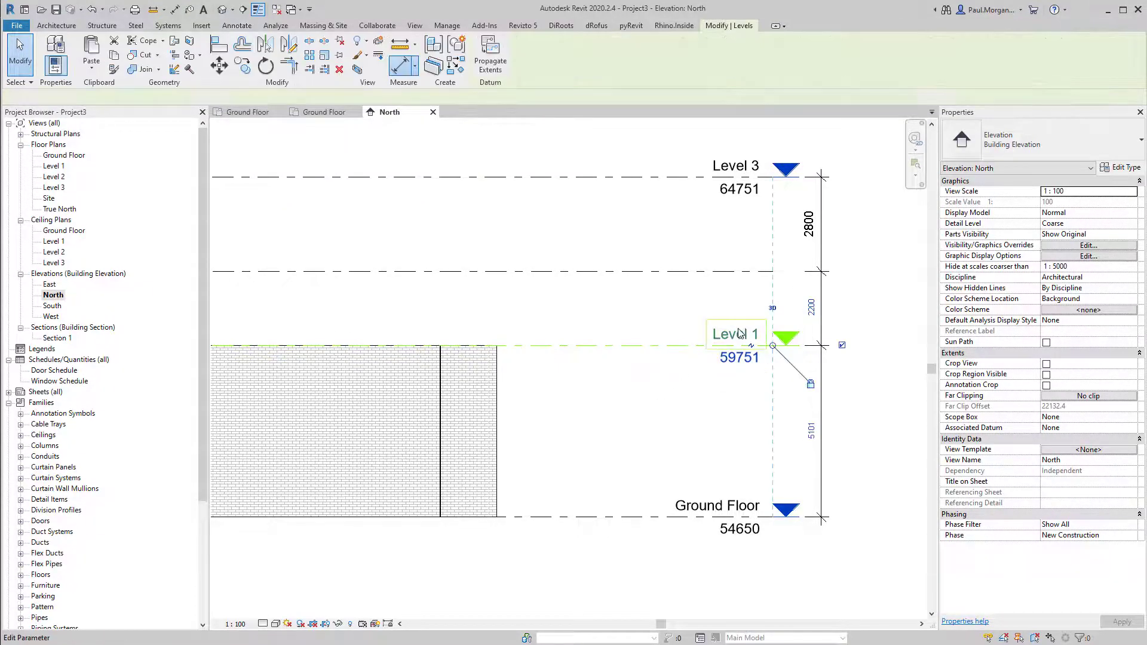
left_click(728, 341)
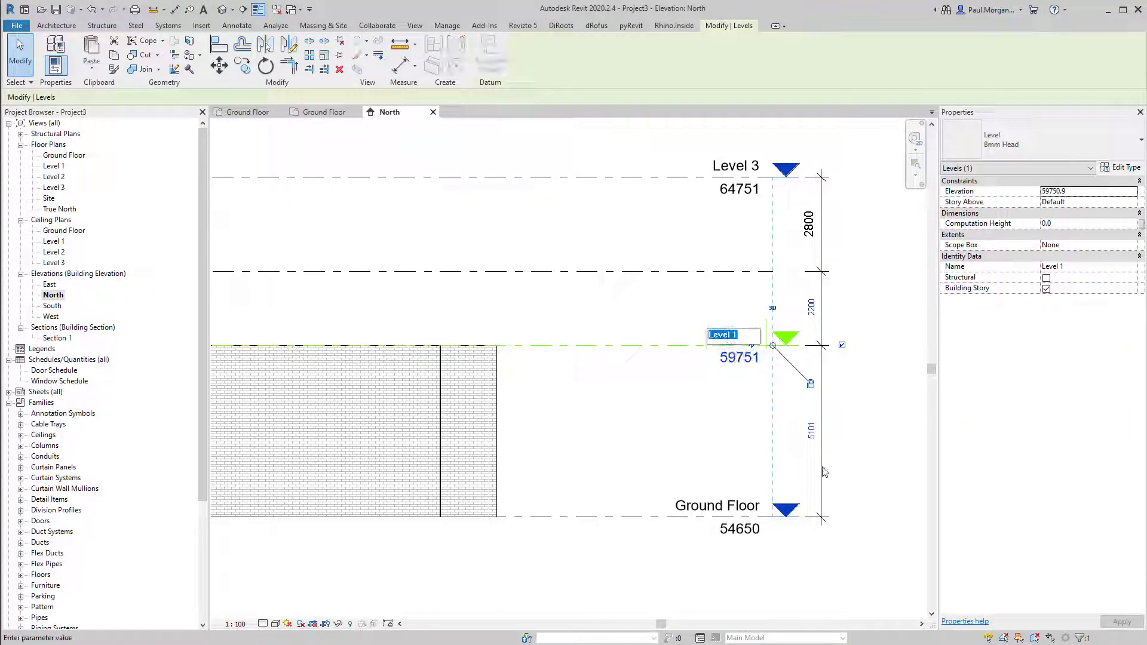
type("Ground CL")
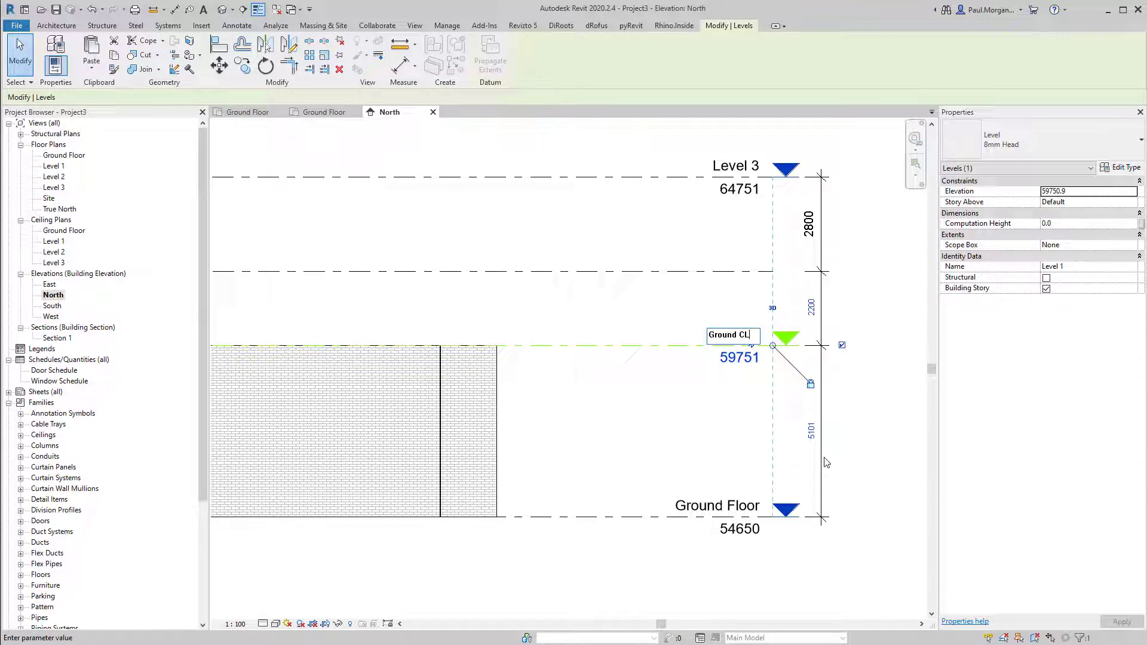
key("Return")
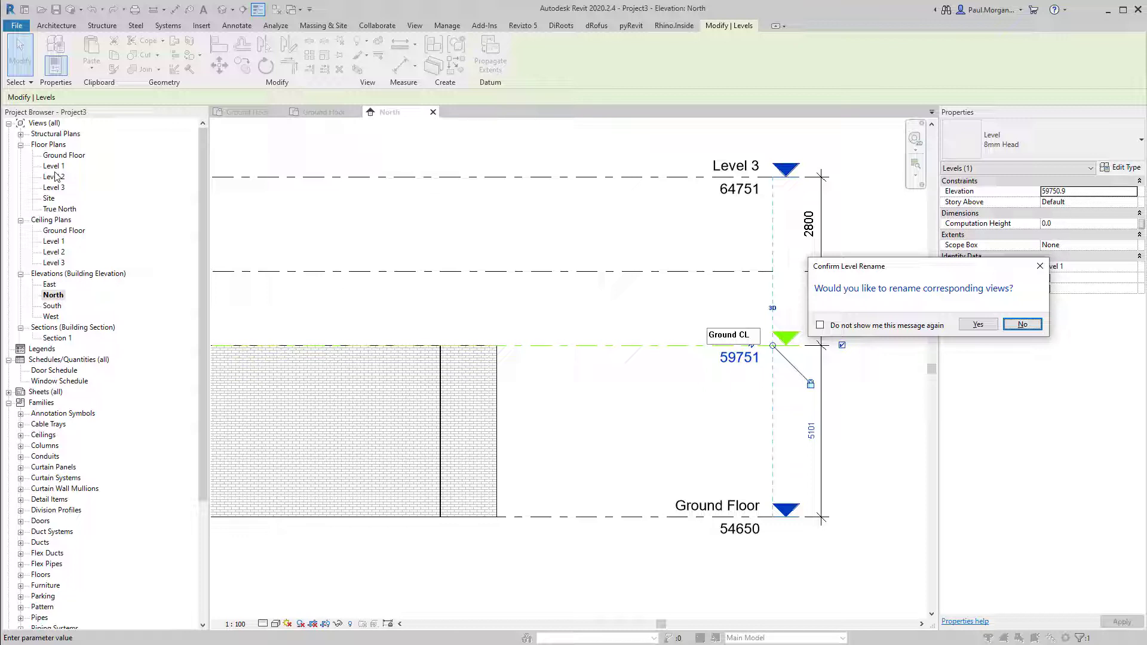
left_click(979, 326)
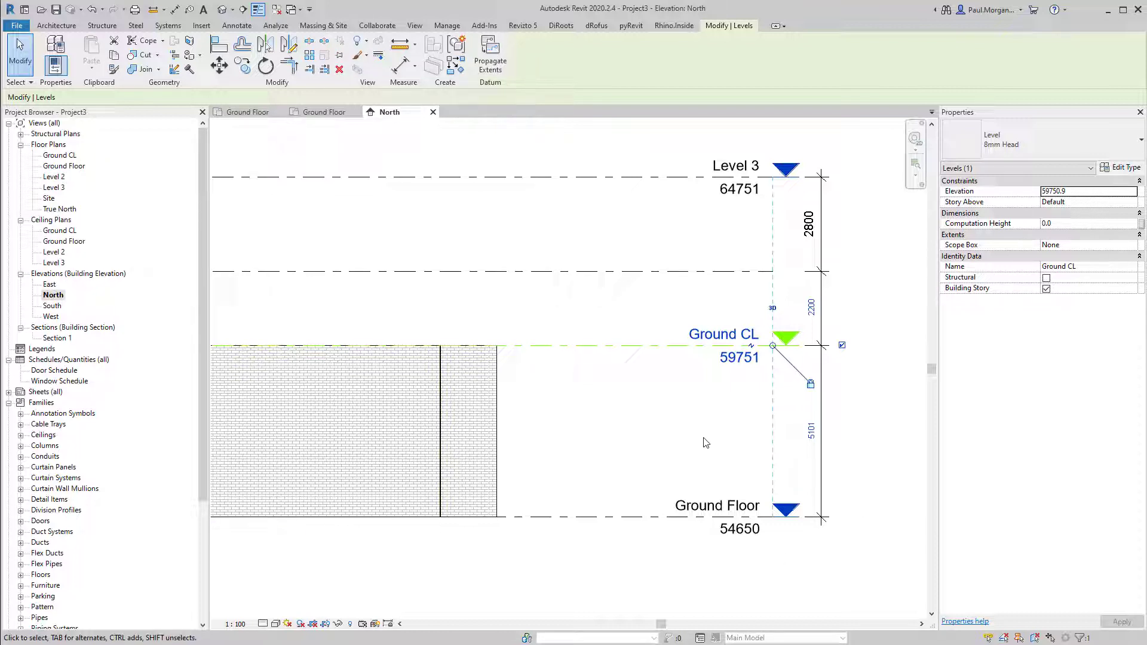
Change the Ground CL elevation to 57350, 2700 above Ground Floor
left_click(727, 361)
type("57350")
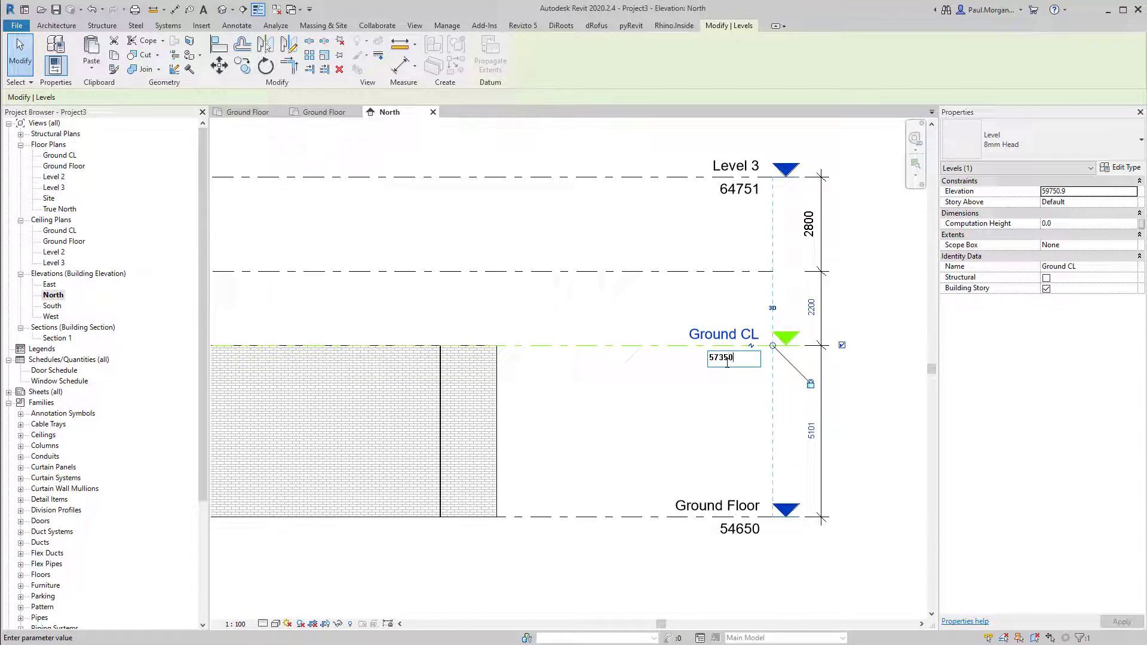
key("Return")
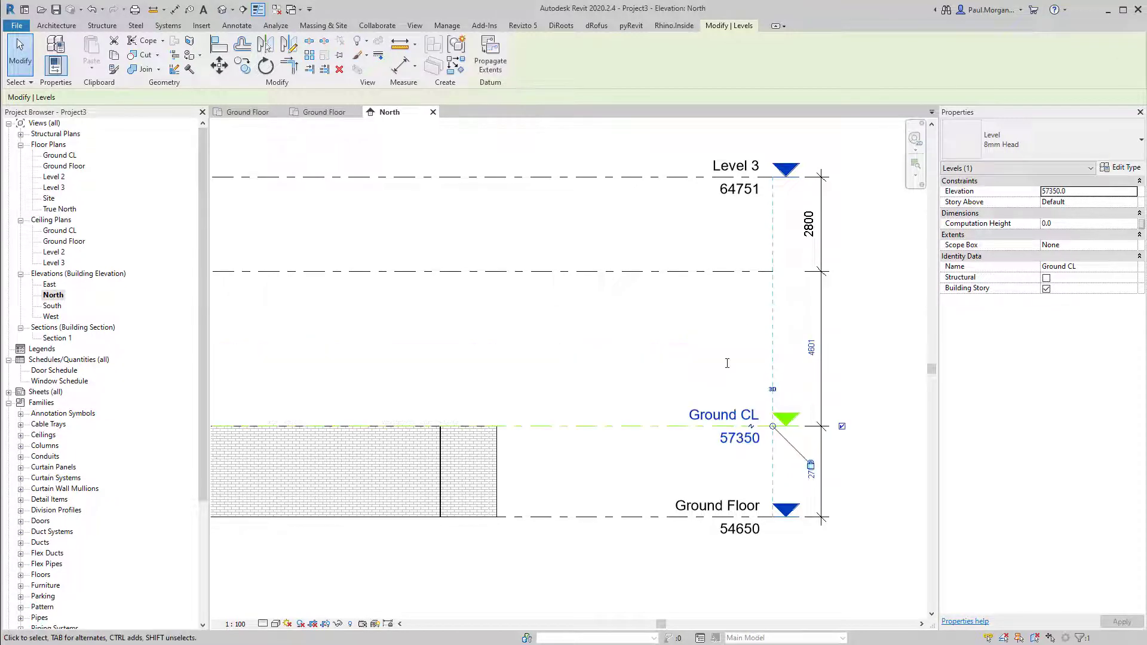
left_click(685, 371)
scroll(762, 505, "up", 3)
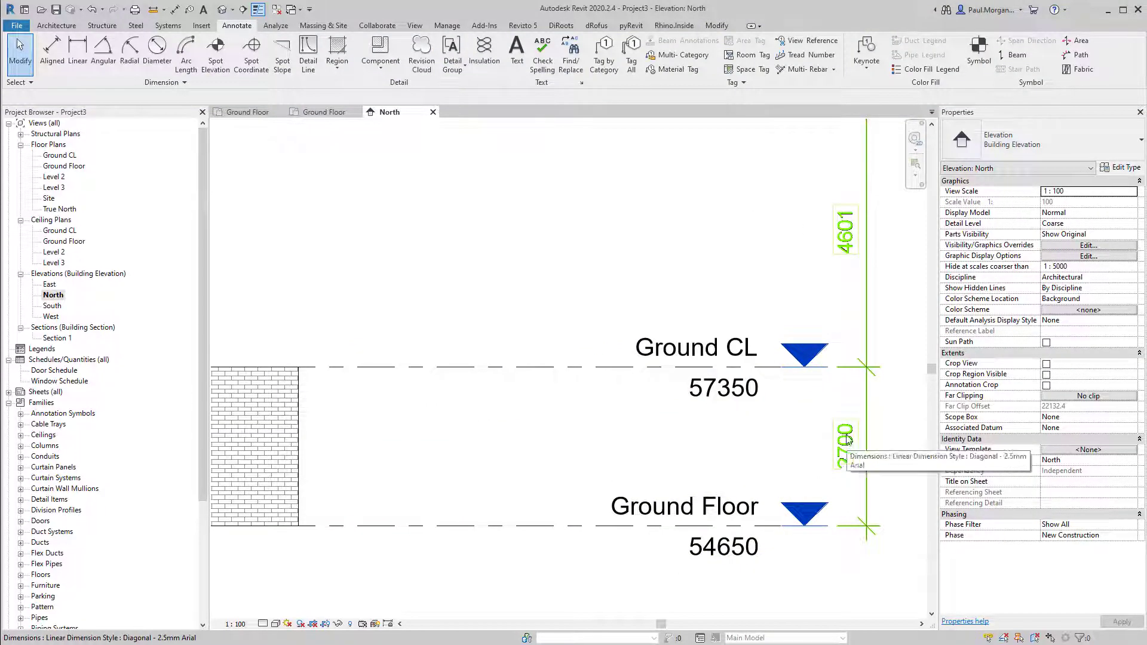
scroll(847, 441, "down", 2)
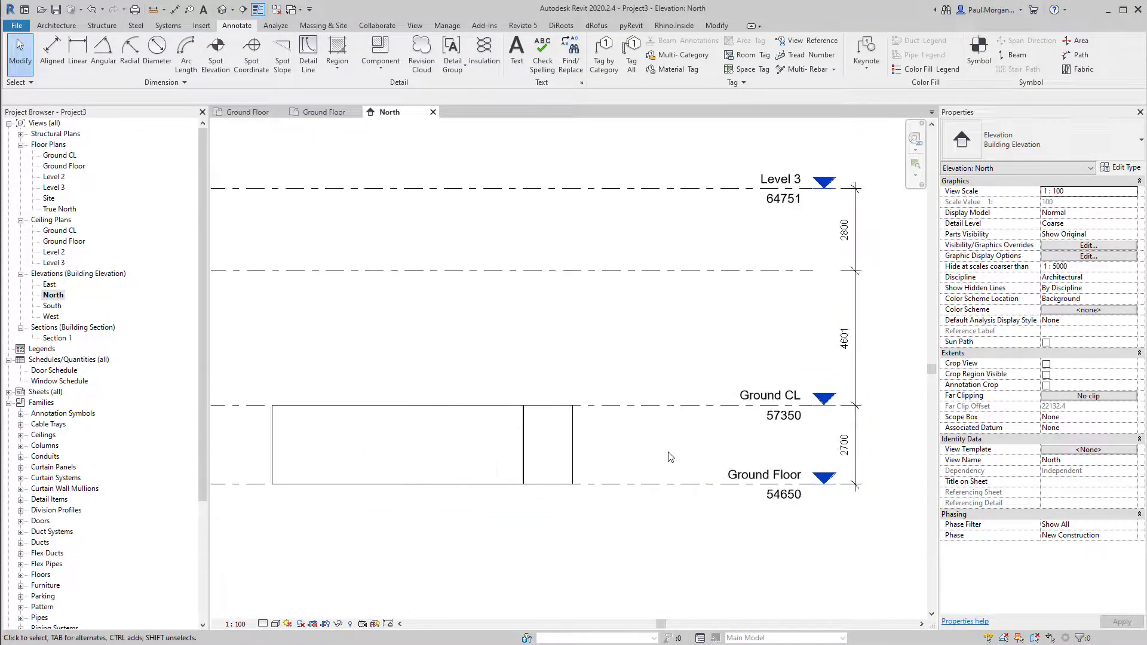
mouse_move(670, 458)
middle_mouse_down()
mouse_move(758, 446)
mouse_move(647, 465)
middle_mouse_up()
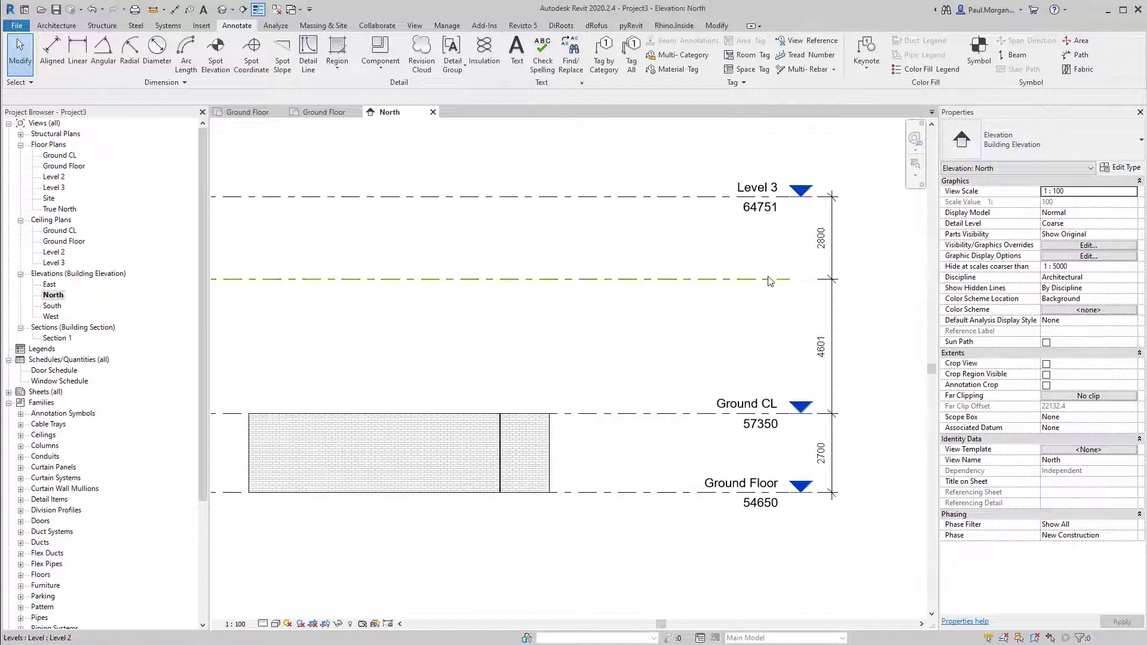
Check Level 2's 4601 distance above Ground CL, leaving it unchanged
left_click(733, 279)
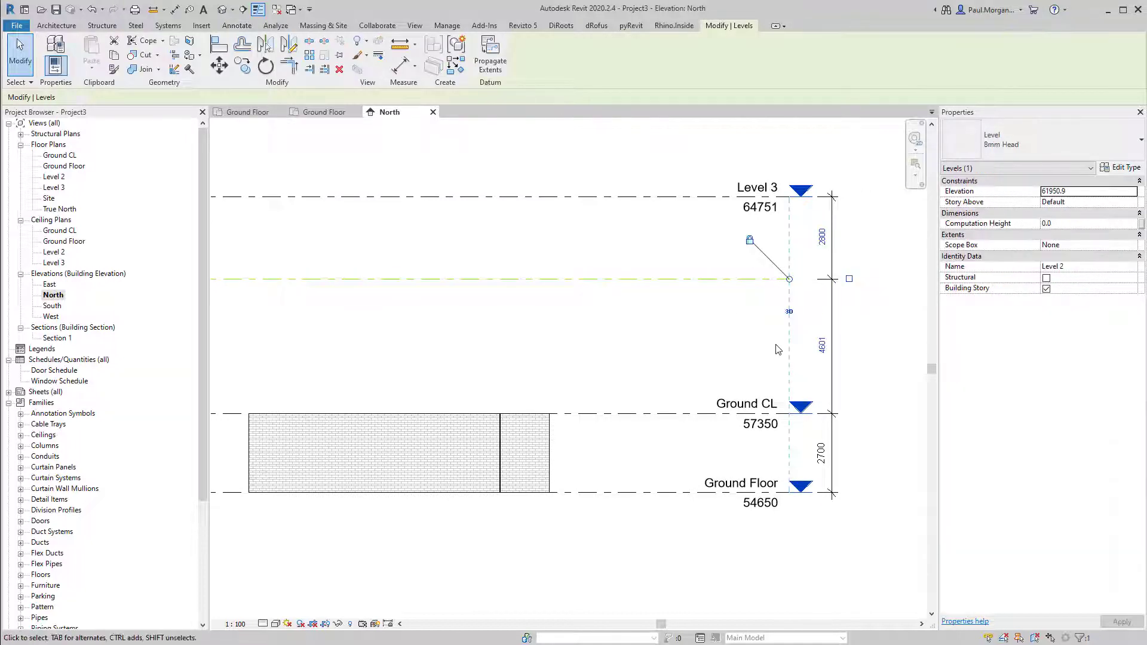
left_click(821, 345)
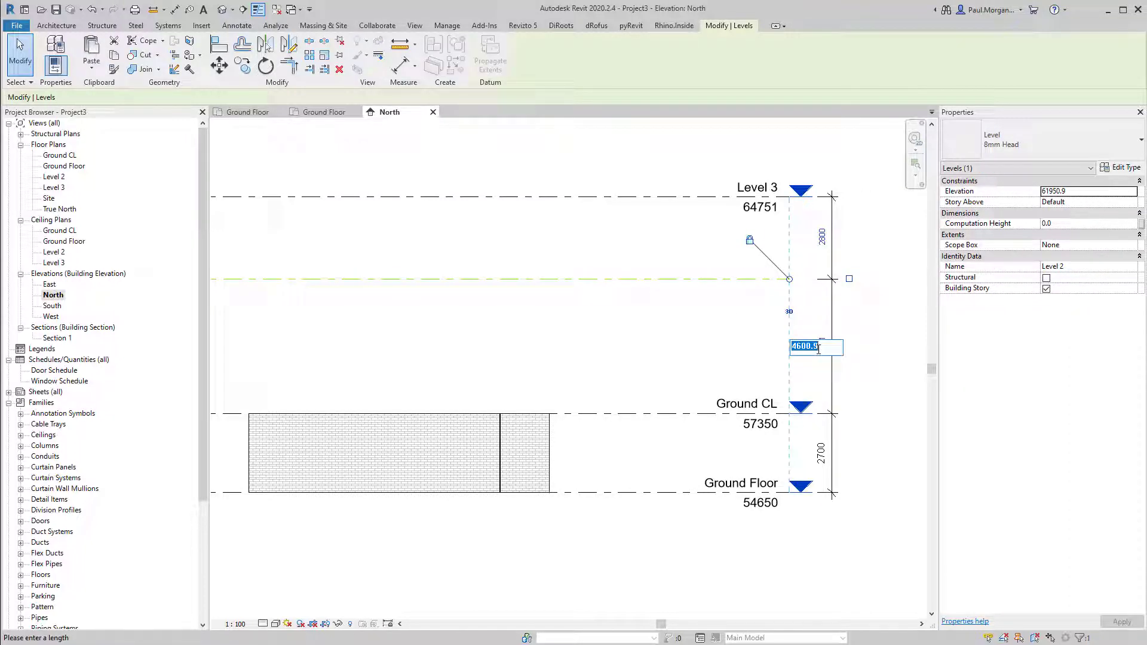
key("Escape")
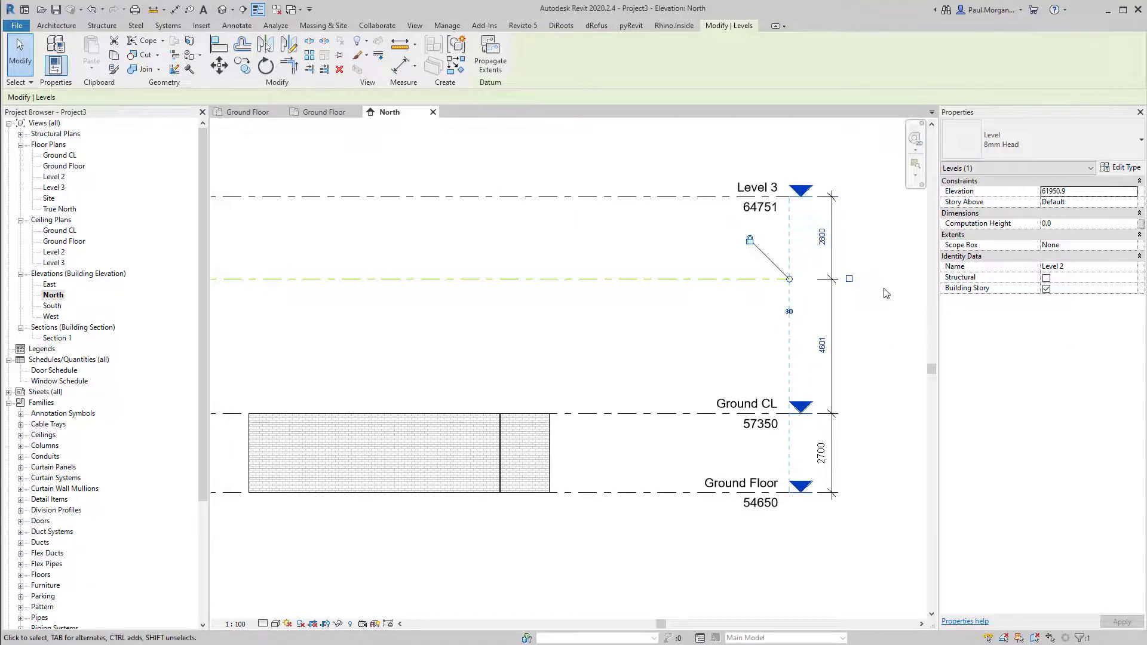
left_click(718, 327)
Rename the 64751 level from Level 3 to 'Level 01 CL', renaming its matching views too
left_click(713, 196)
left_click(755, 189)
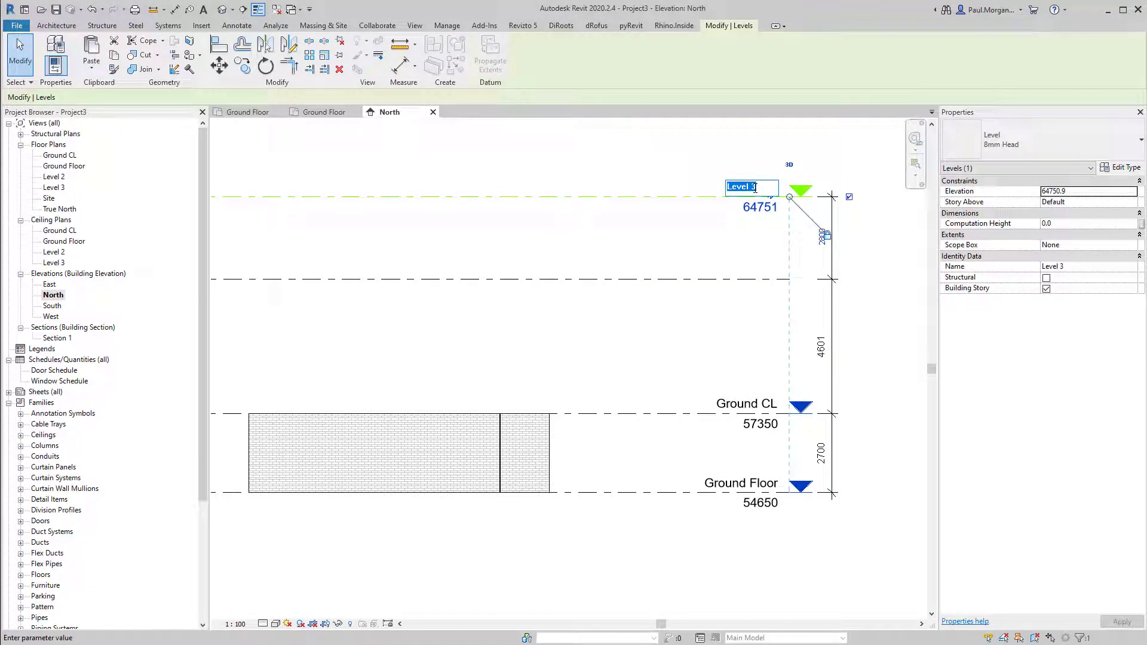
type("Level 01 CL")
key("Return")
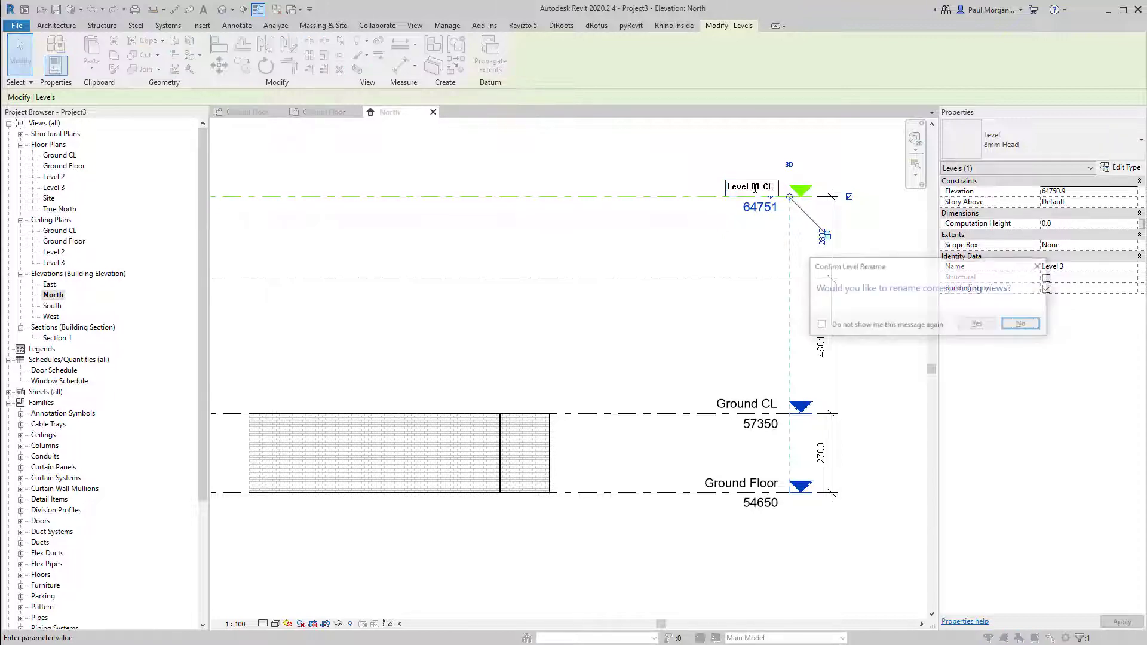
left_click(978, 324)
left_click(744, 313)
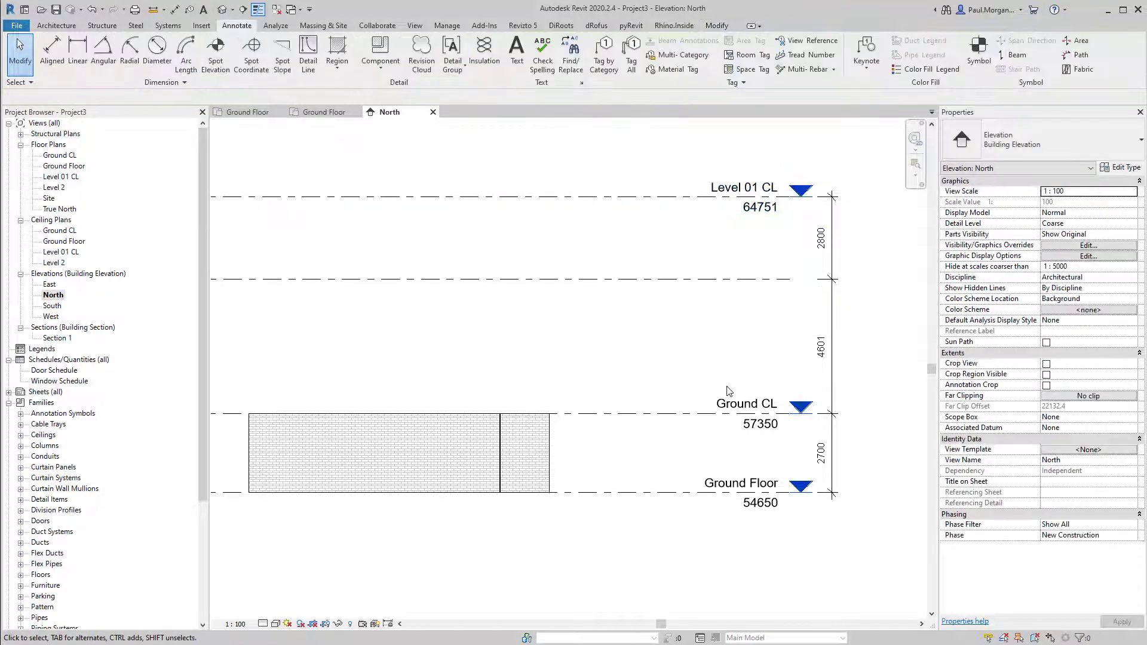
Inspect Level 01 CL's elevation value and the level dimension chain, leaving them unchanged
middle_click_drag(725, 351, 743, 358)
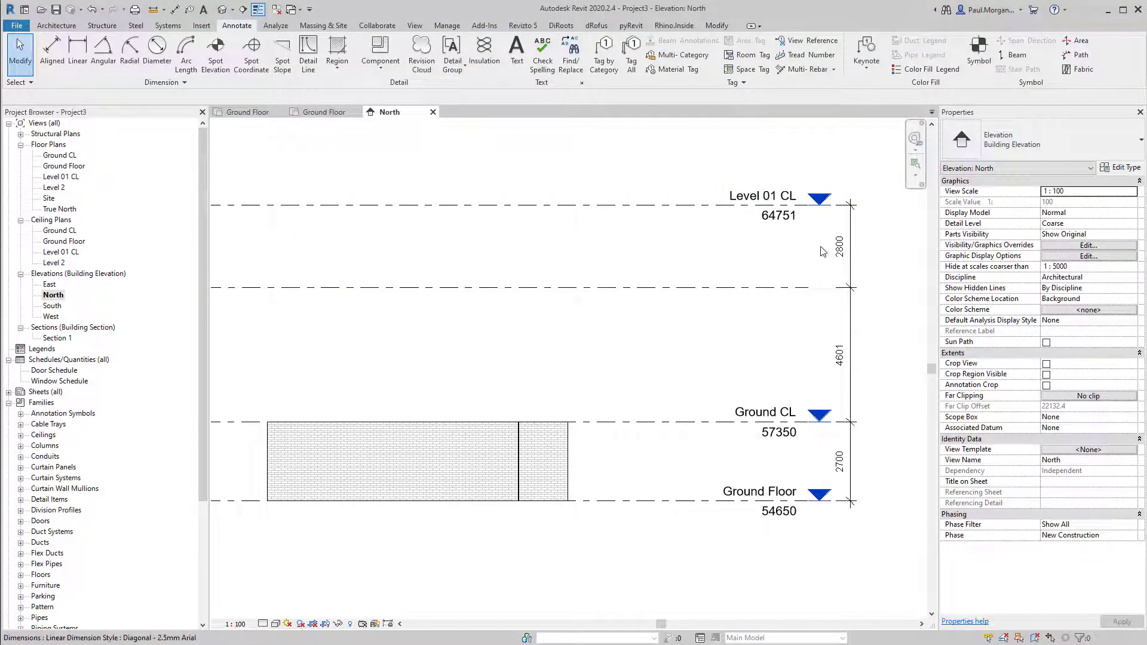
left_click(777, 205)
left_click(762, 263)
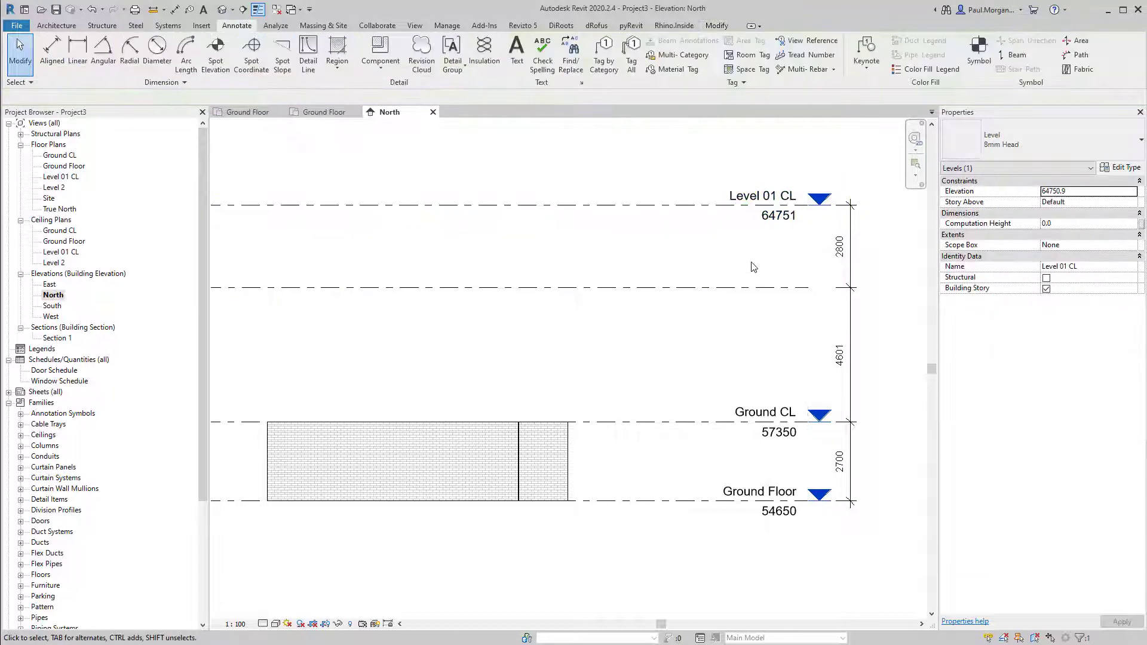
middle_click_drag(762, 262, 754, 323)
scroll(699, 287, "up", 2)
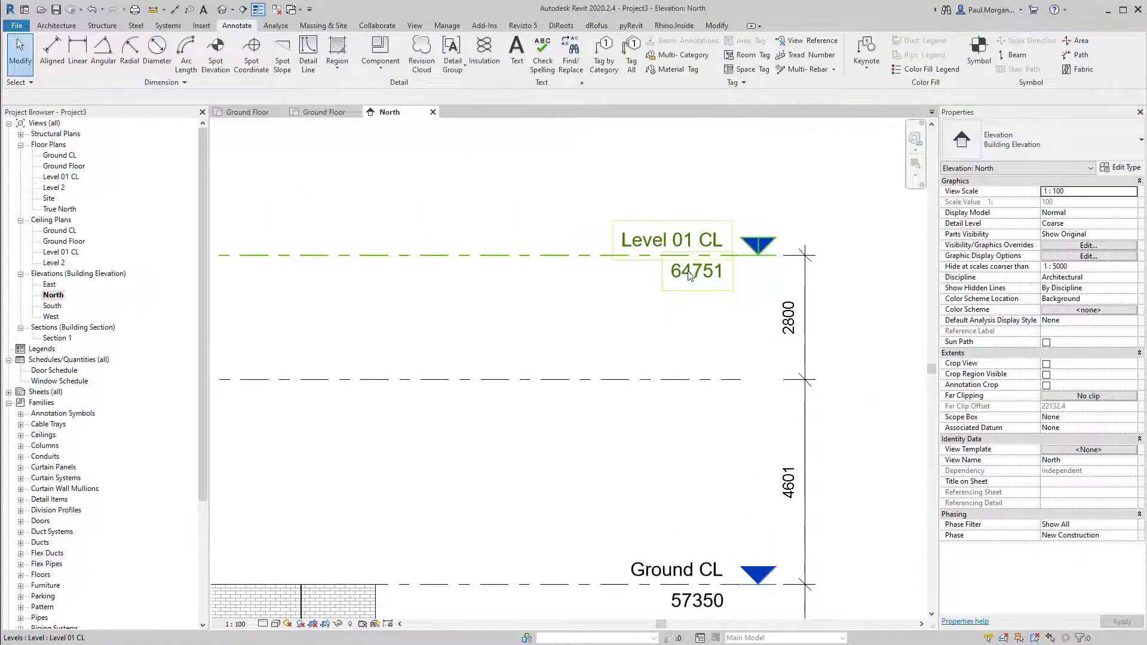
left_click(681, 272)
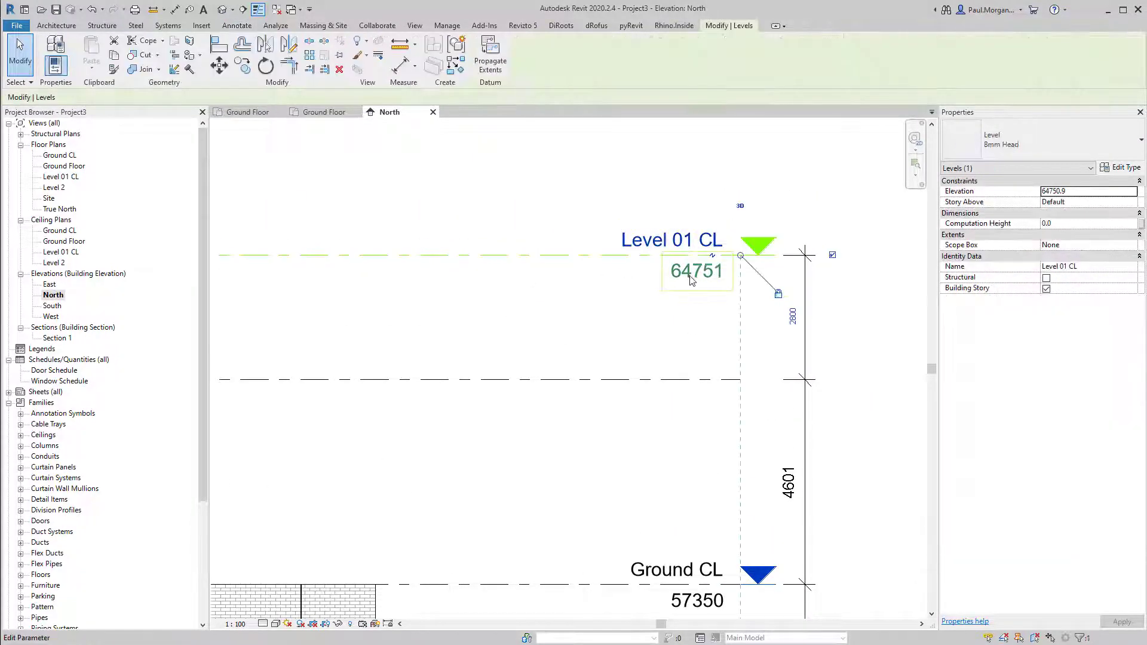
left_click(691, 274)
left_click(640, 302)
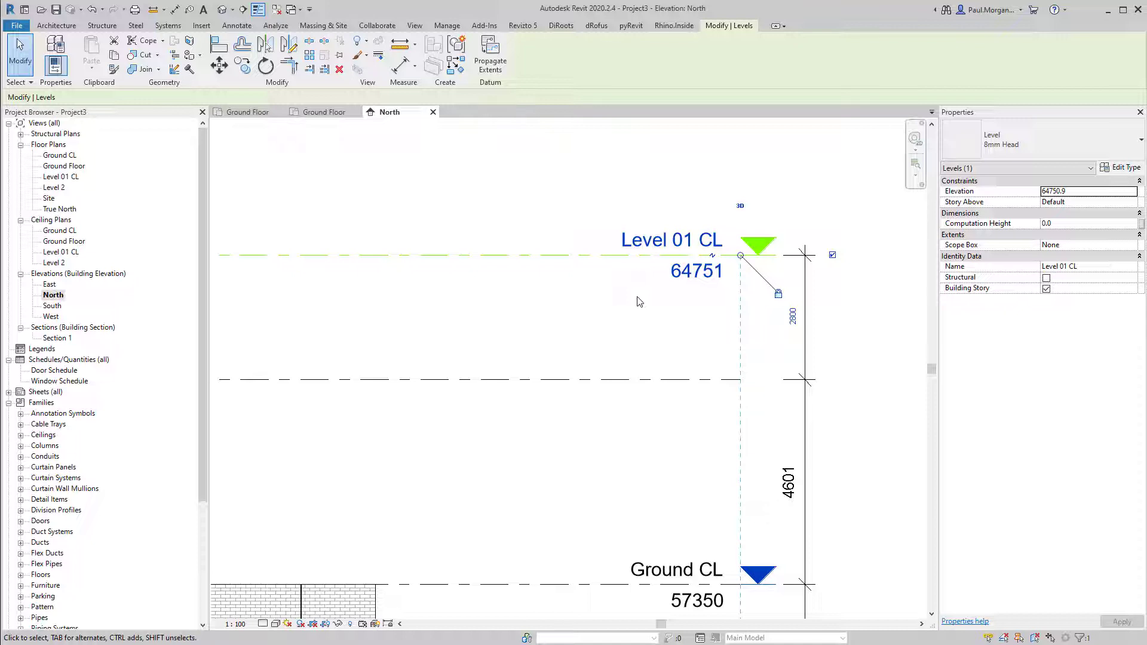
left_click(639, 302)
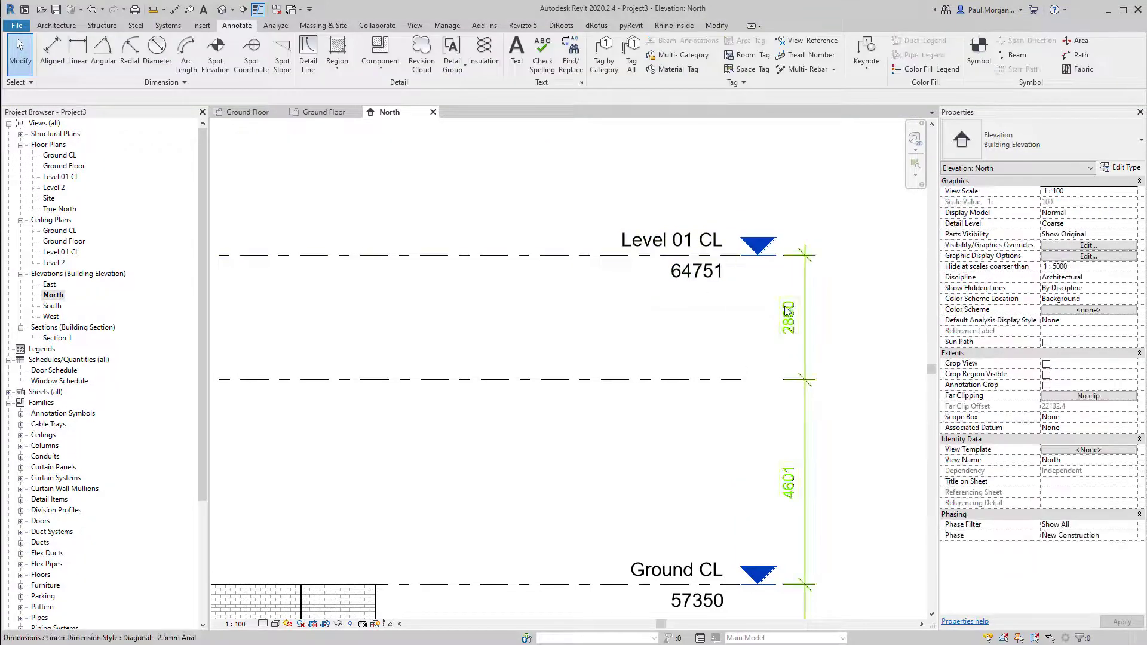
left_click(789, 322)
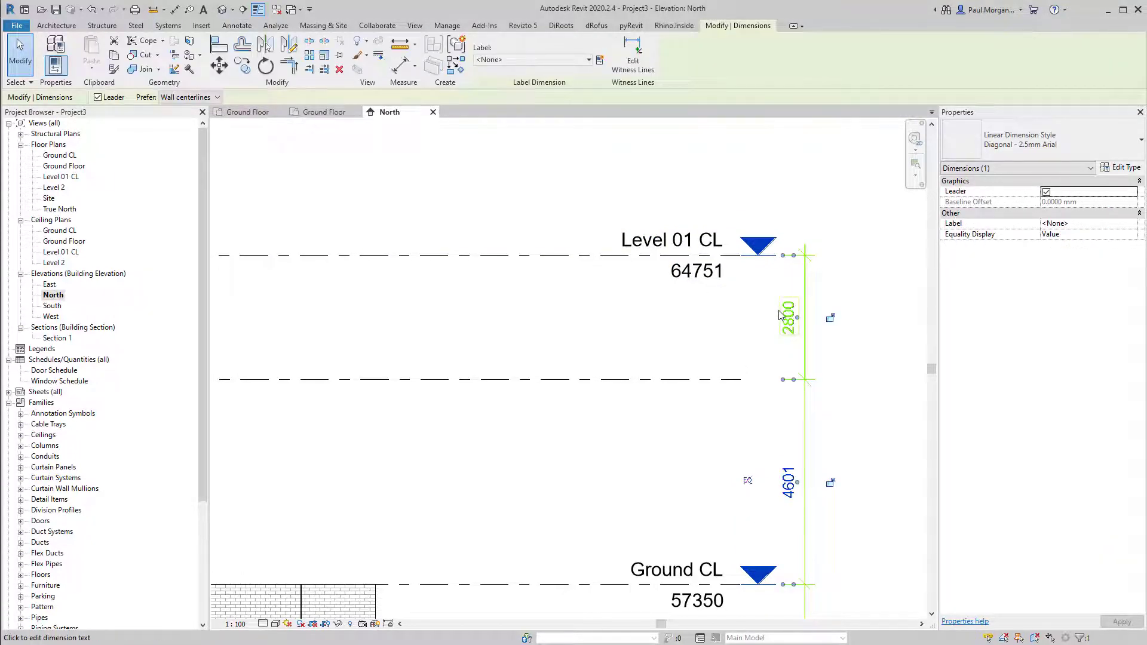
left_click(672, 317)
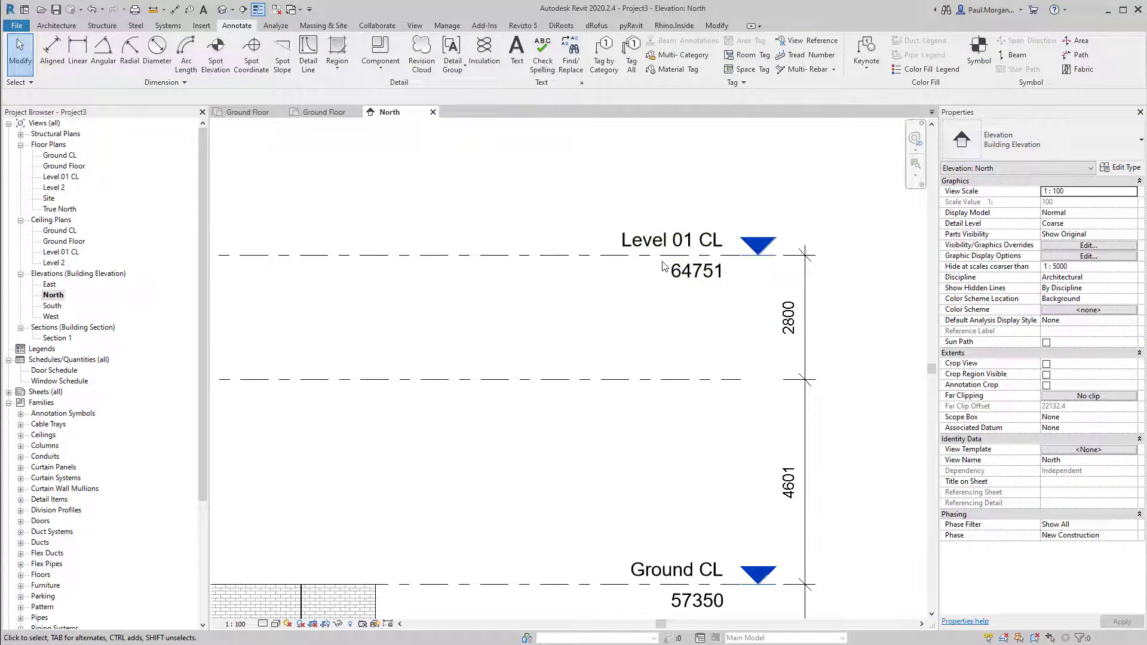
Change the 2800 gap below Level 01 CL to 2700, moving it to 64651
left_click(571, 268)
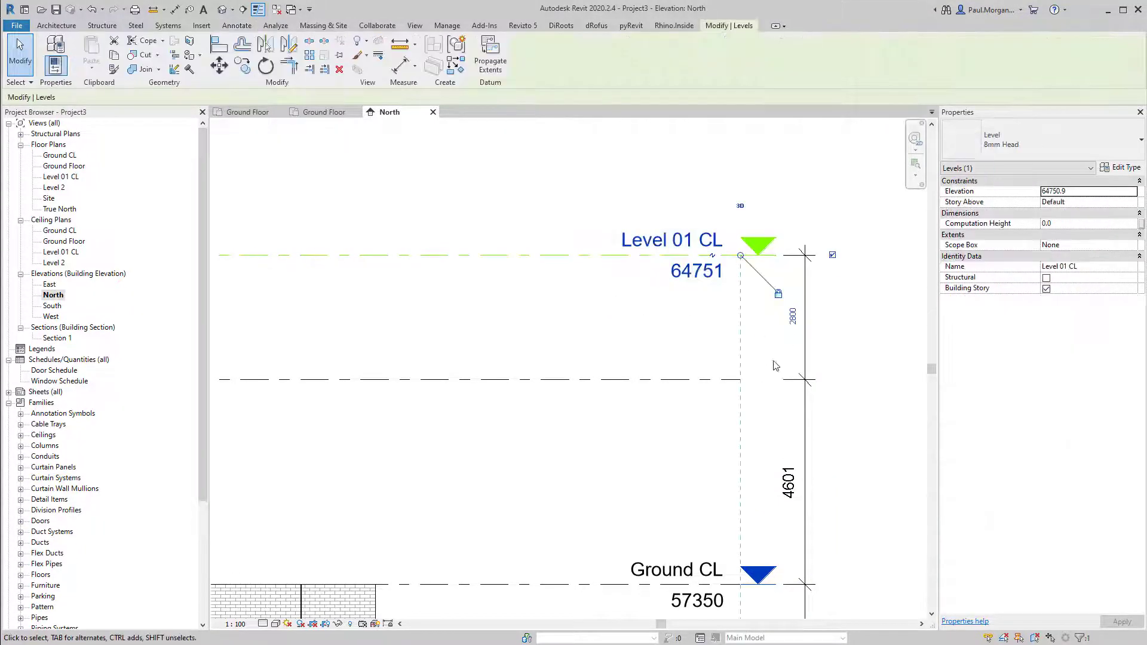
left_click(794, 319)
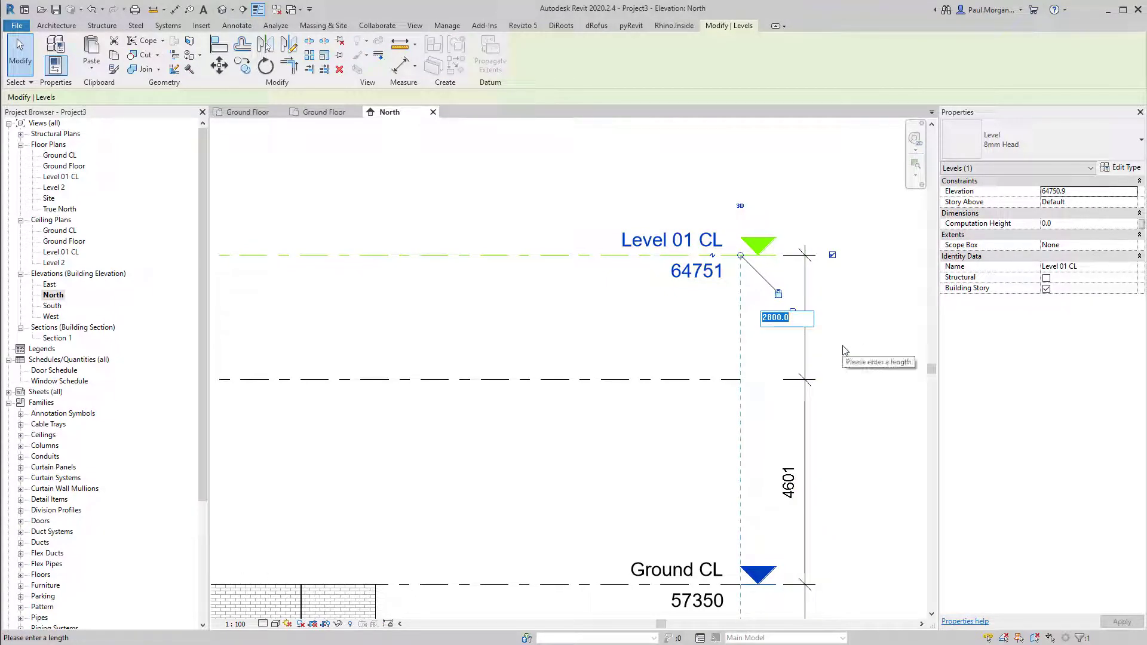
type("270")
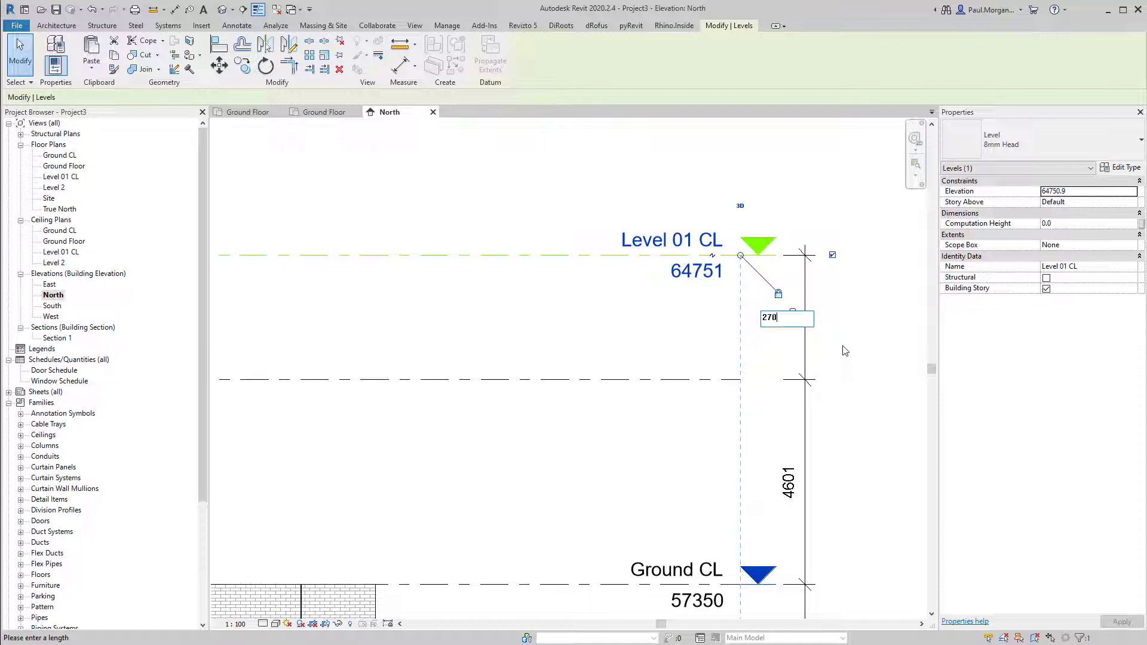
type("0")
key("Return")
left_click(845, 351)
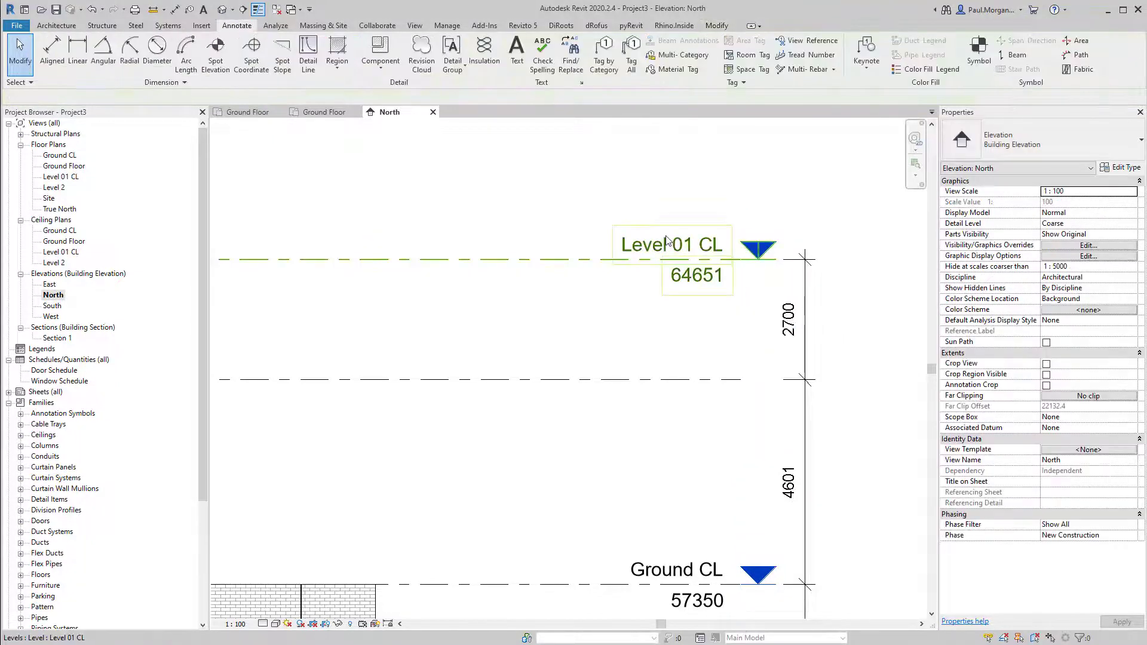
Select the Level 2 level line and bring its end into view
middle_click_drag(696, 495, 684, 429)
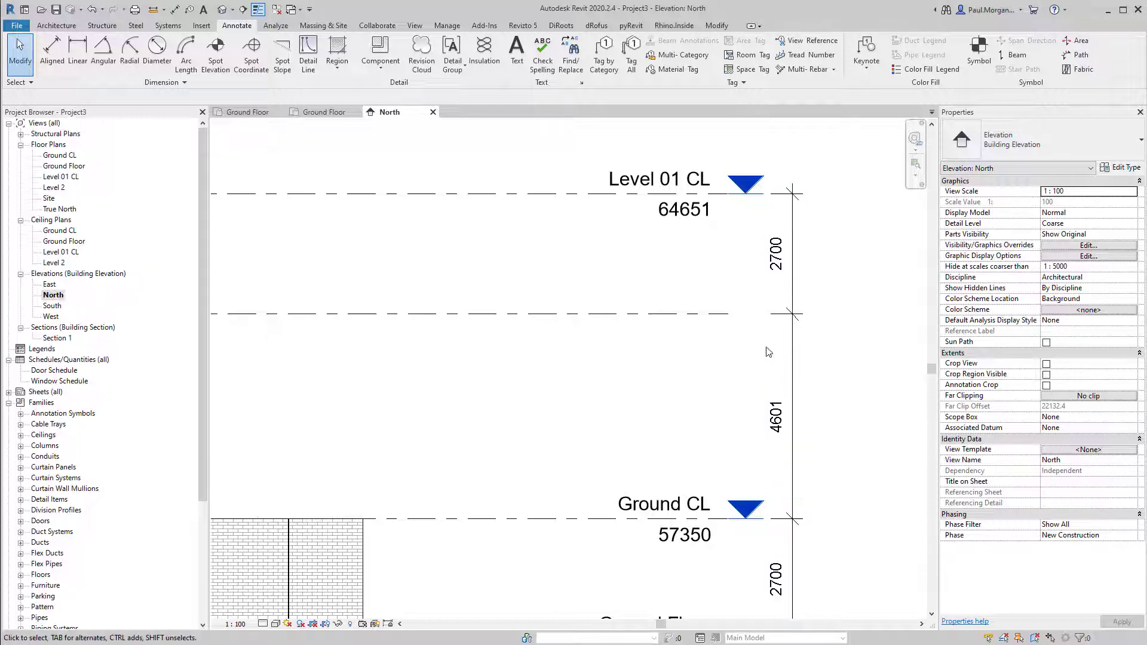
middle_click_drag(790, 382, 674, 353)
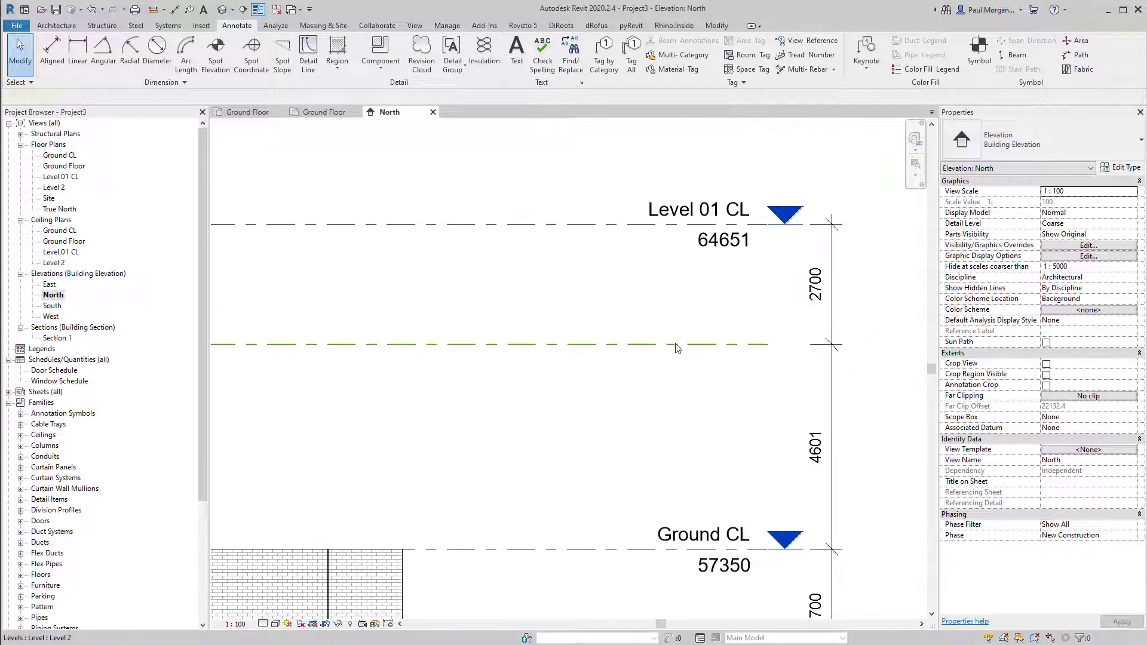
left_click(677, 345)
middle_click_drag(720, 430, 681, 392)
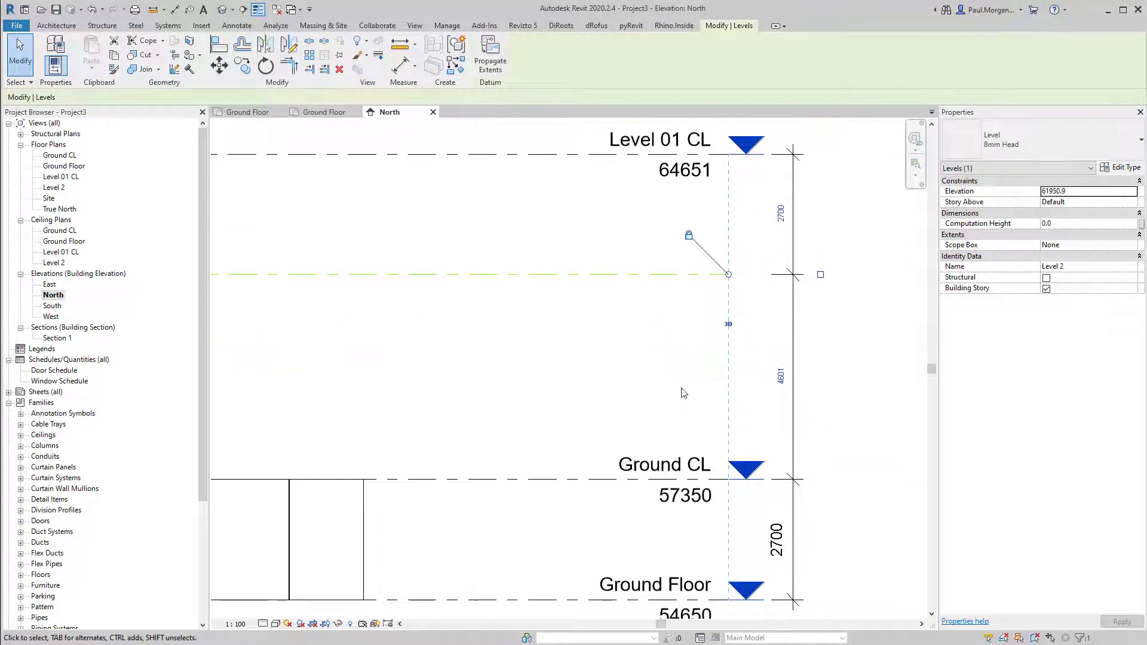
Show Level 2's bubble and rename it Level 01, renaming its matching views too
left_click(821, 274)
left_click(704, 259)
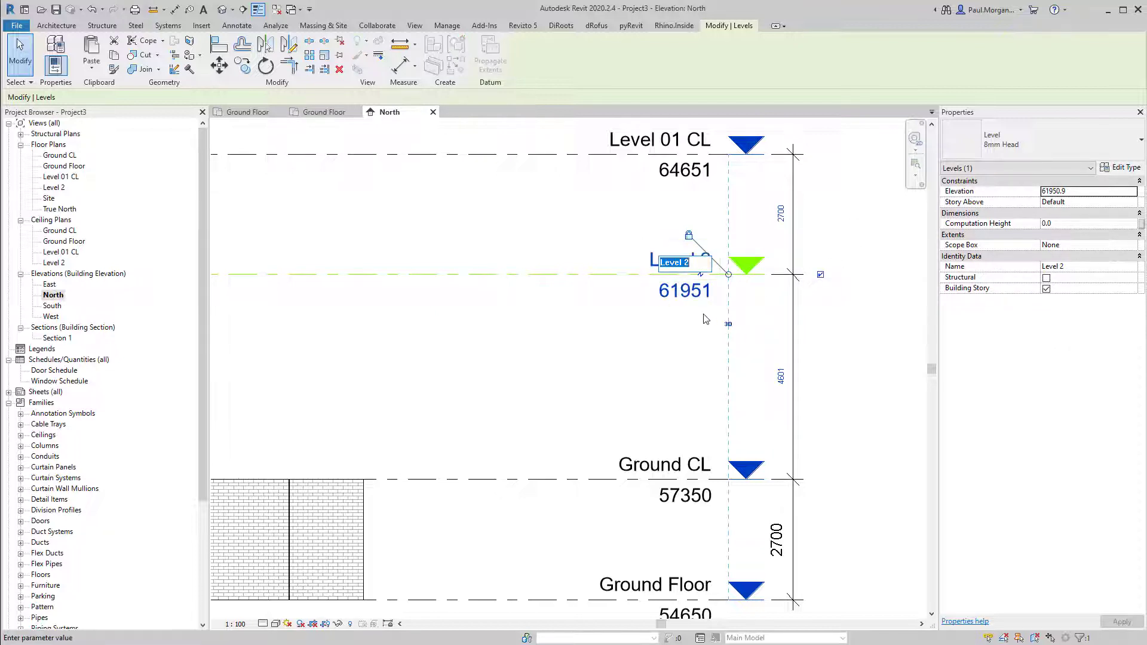
type("Level")
key("Return")
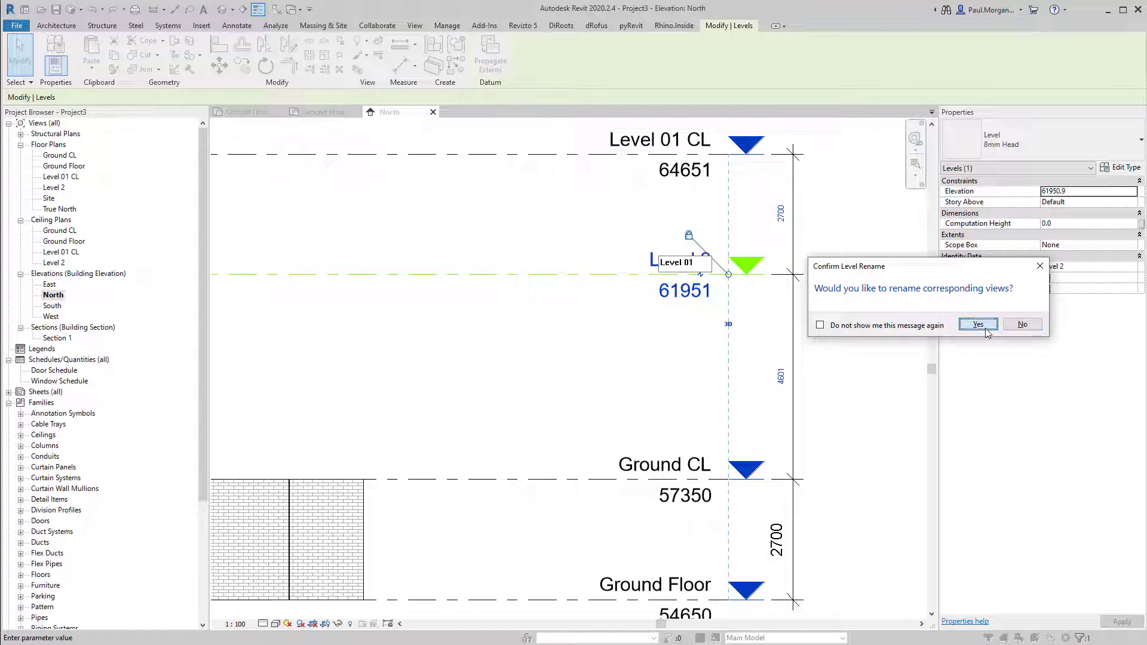
left_click(977, 326)
Change the 4601 gap below Level 01 to 450, placing it at 57800 above Ground CL
scroll(665, 391, "up", 1)
middle_click_drag(665, 390, 708, 415)
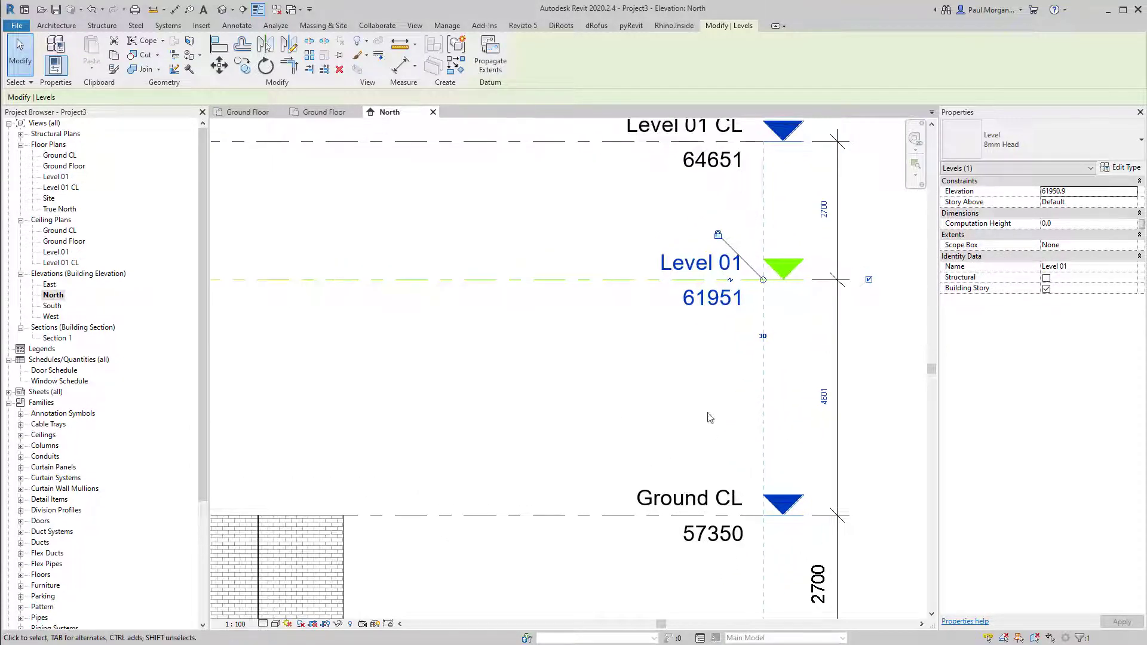
left_click(586, 312)
left_click(589, 279)
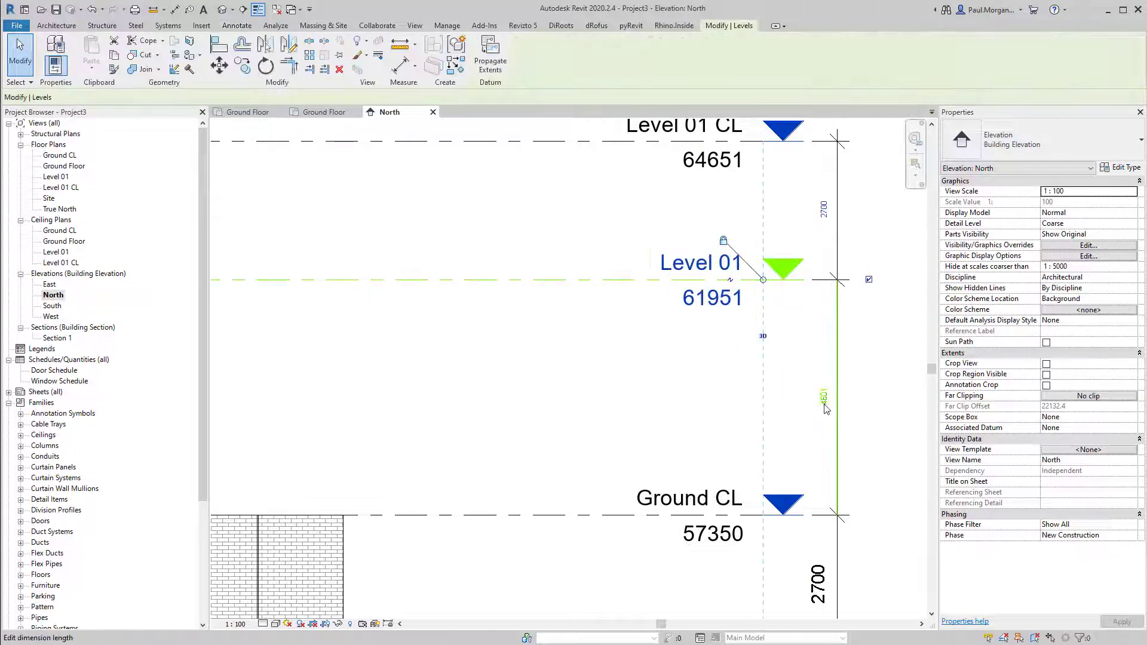
left_click(719, 397)
middle_click_drag(719, 397, 684, 377)
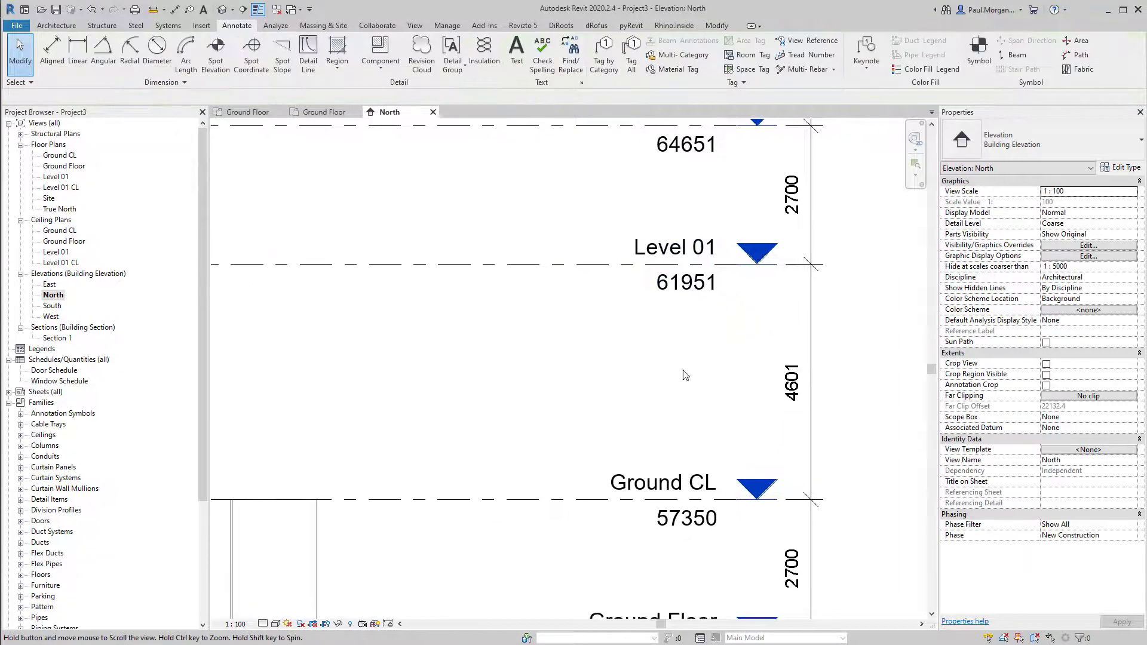
left_click(591, 264)
left_click(796, 381)
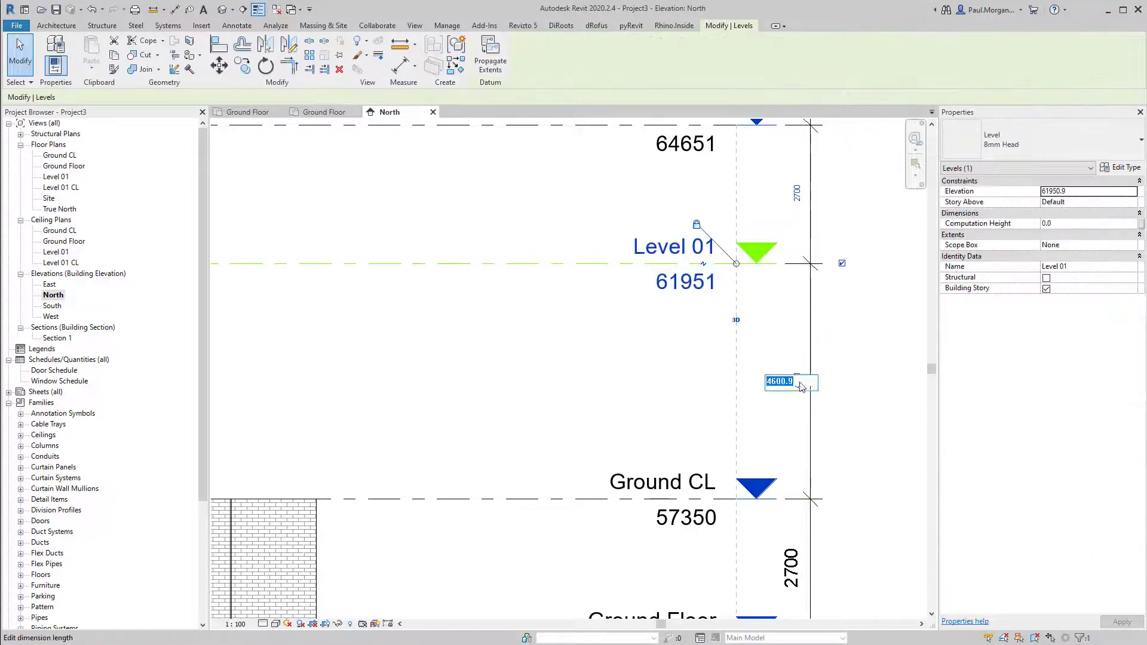
type("450")
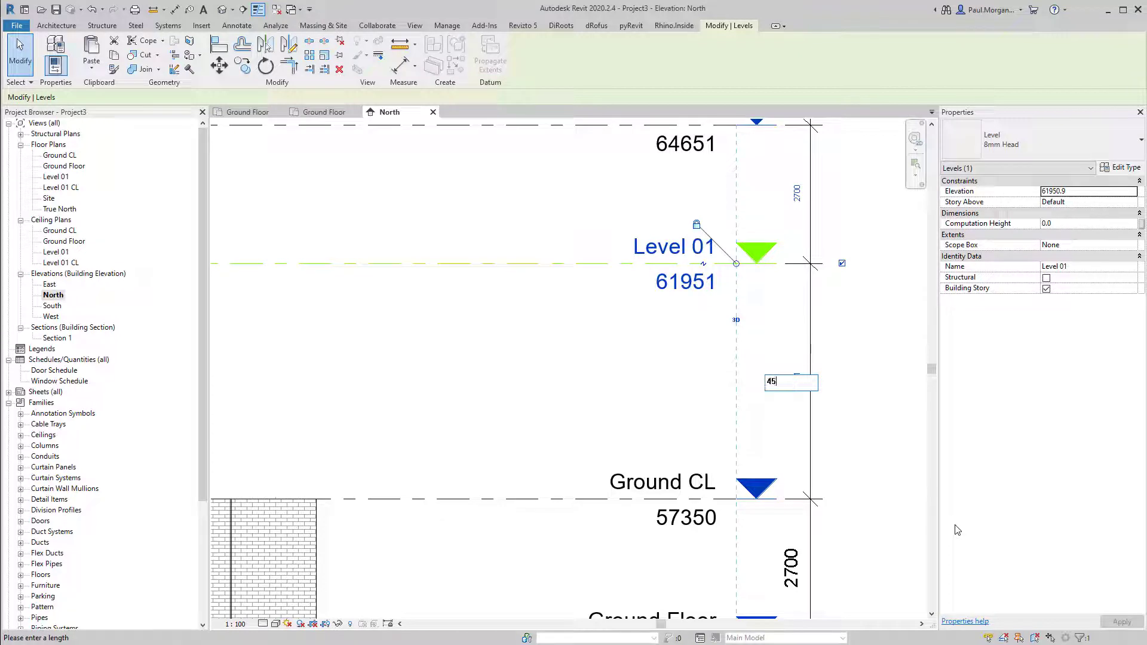
key("Return")
left_click(576, 389)
scroll(512, 379, "down", 2)
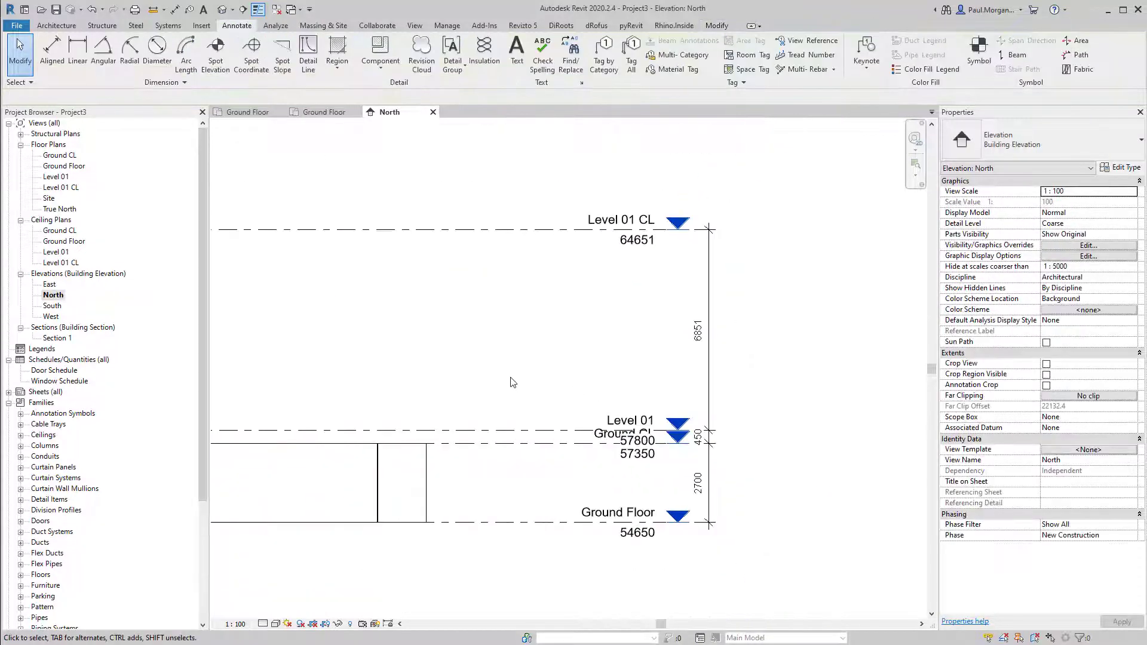
Change the 6851 gap below Level 01 CL to 2700, dropping it to 60500
left_click(654, 238)
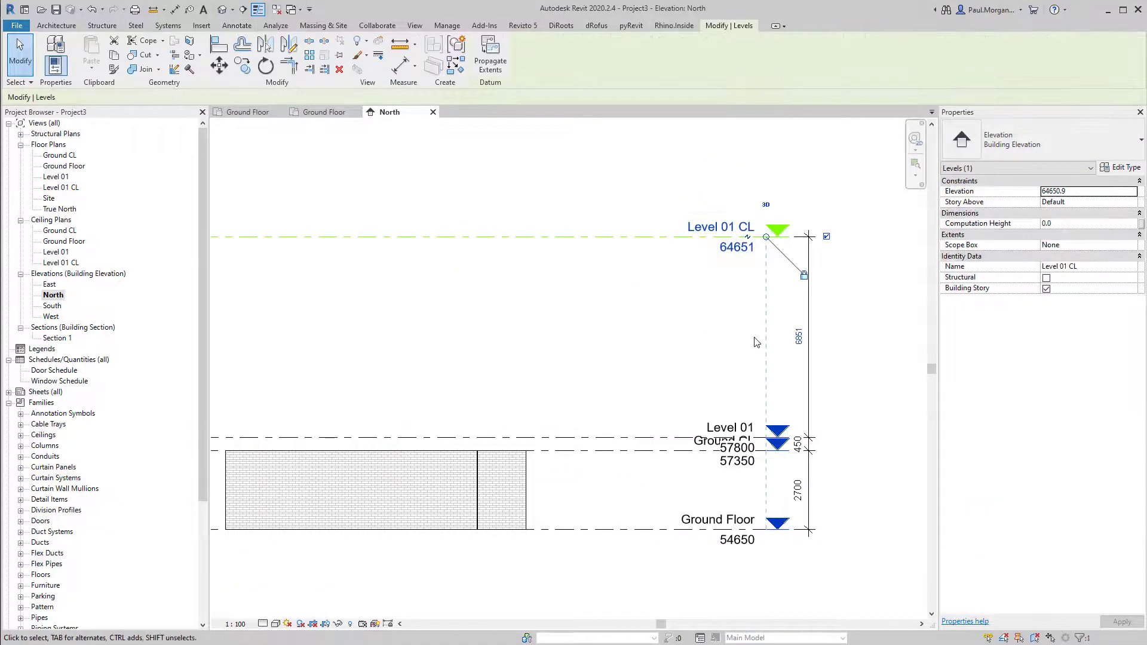
left_click(797, 338)
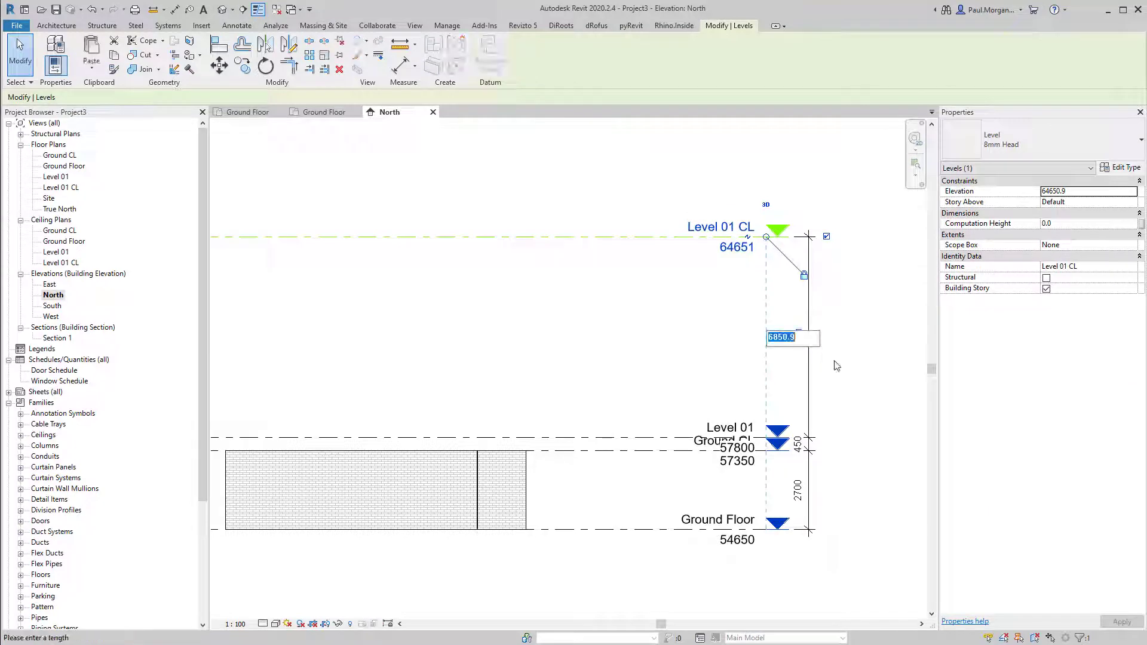
type("2700")
key("Return")
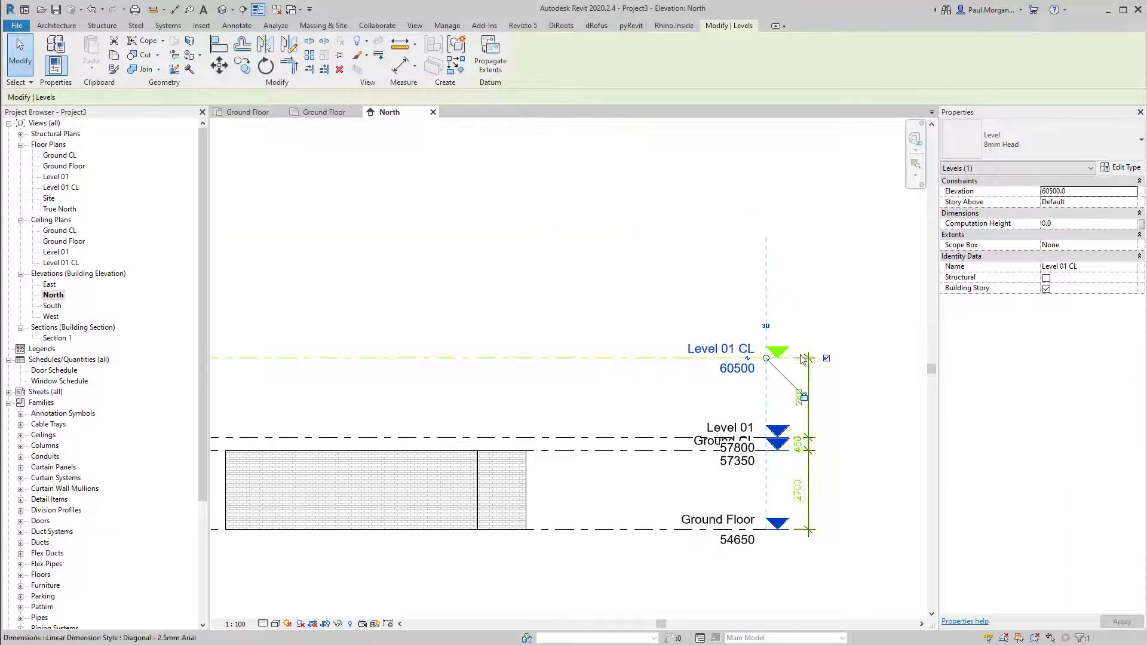
left_click(645, 370)
Check the Ground CL and Level 01 levels and centre the levels and wall in view
scroll(645, 370, "up", 4)
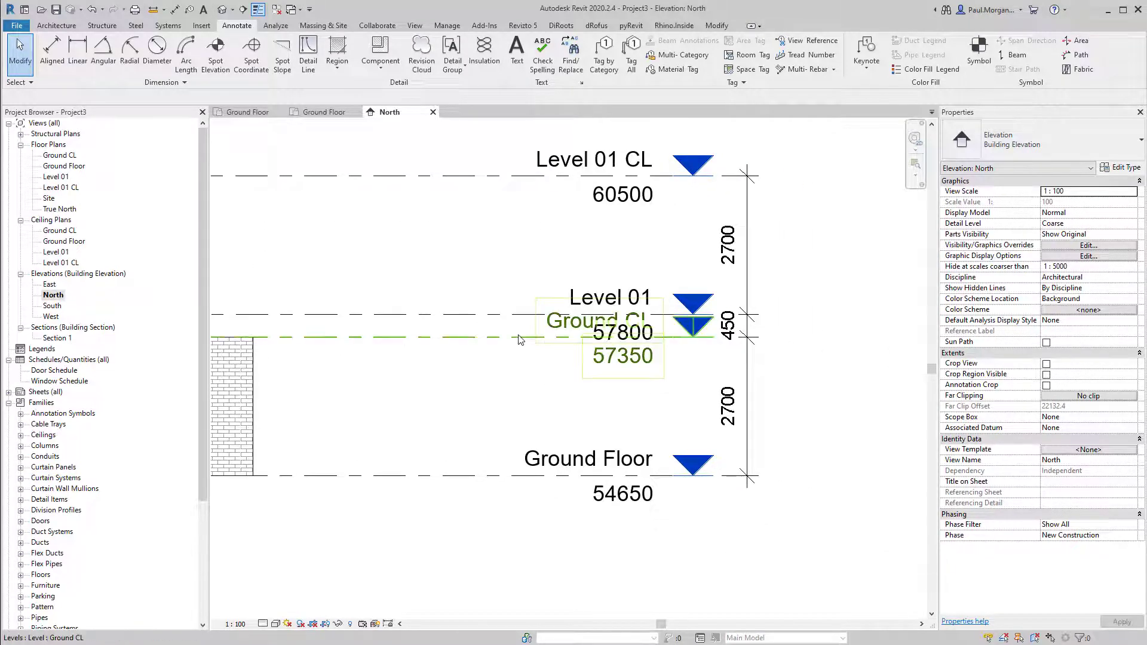
left_click(645, 344)
middle_click_drag(487, 340, 546, 343)
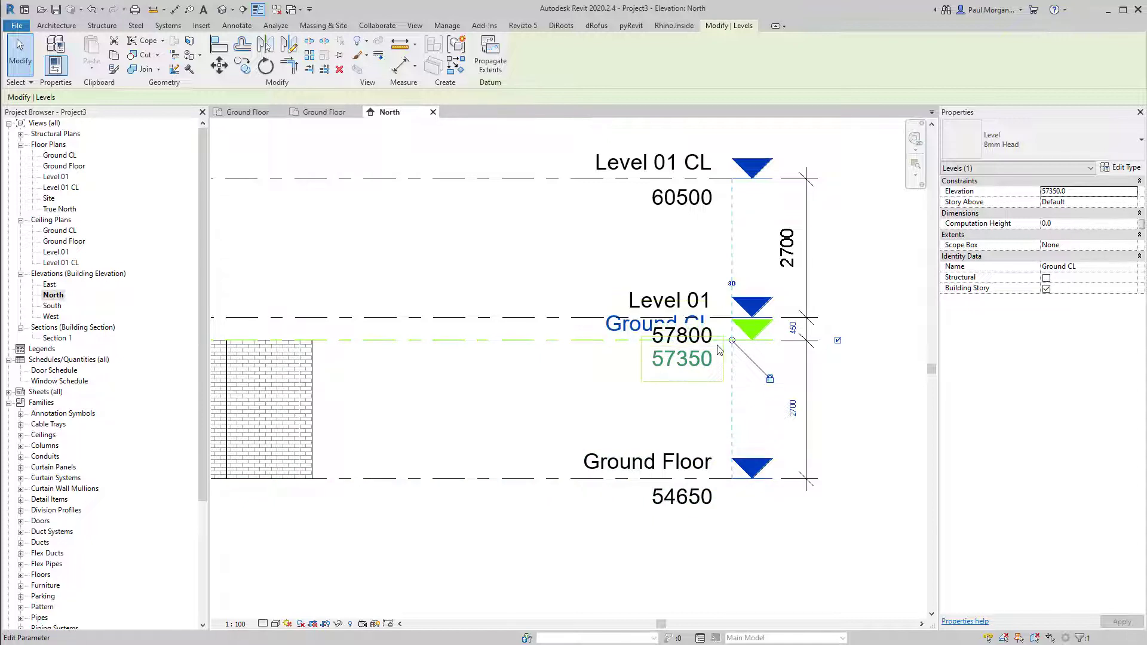
middle_click_drag(521, 411, 611, 463)
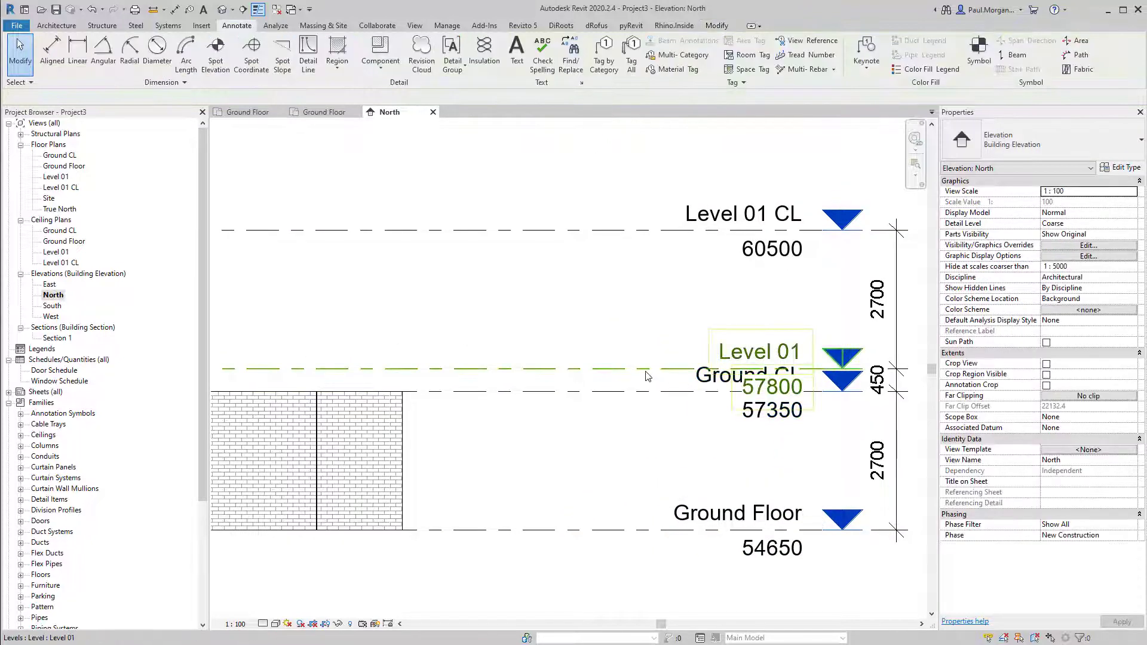
left_click(759, 358)
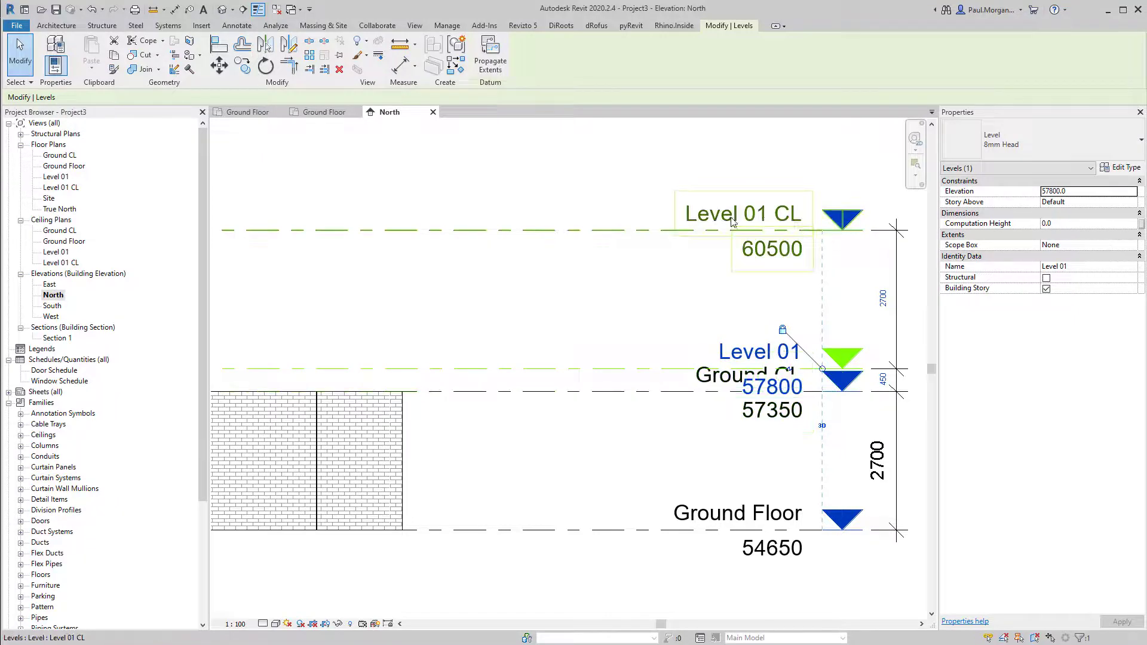
left_click(663, 311)
scroll(665, 312, "down", 1)
scroll(665, 313, "down", 1)
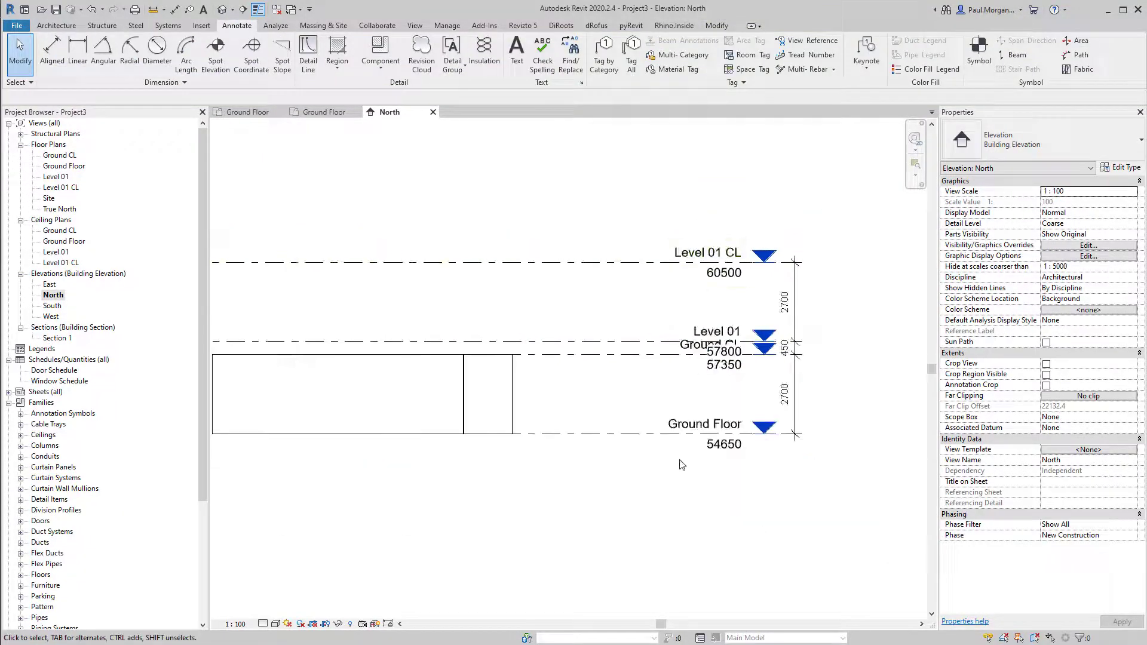
mouse_move(624, 516)
middle_mouse_down()
mouse_move(744, 544)
mouse_move(665, 535)
middle_mouse_up()
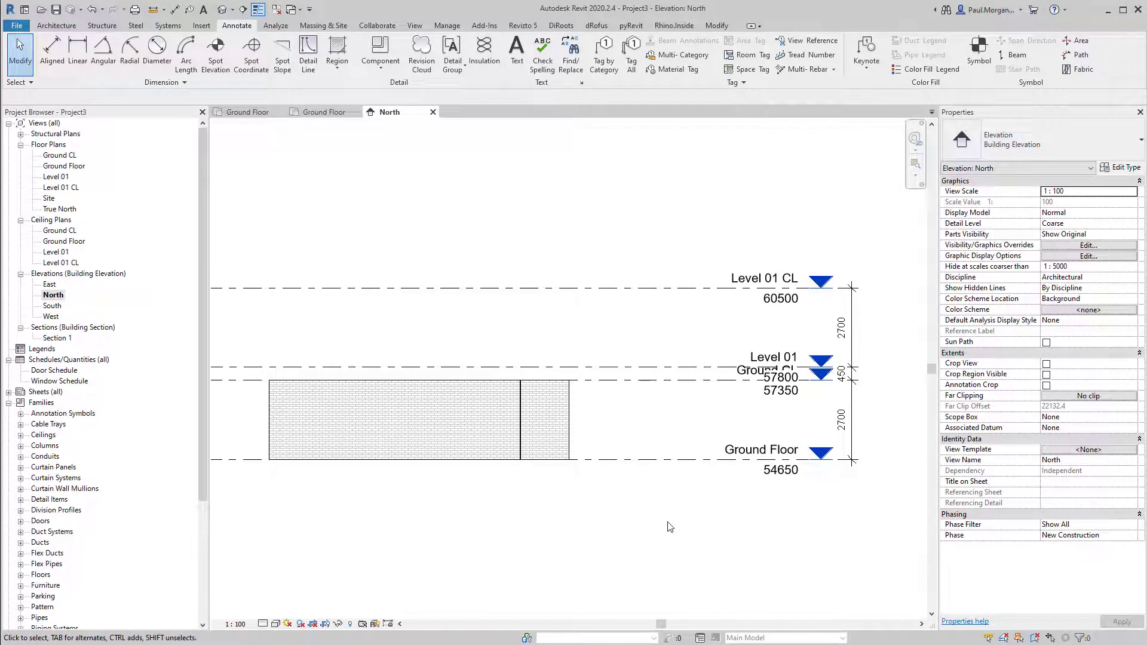
left_click(450, 428)
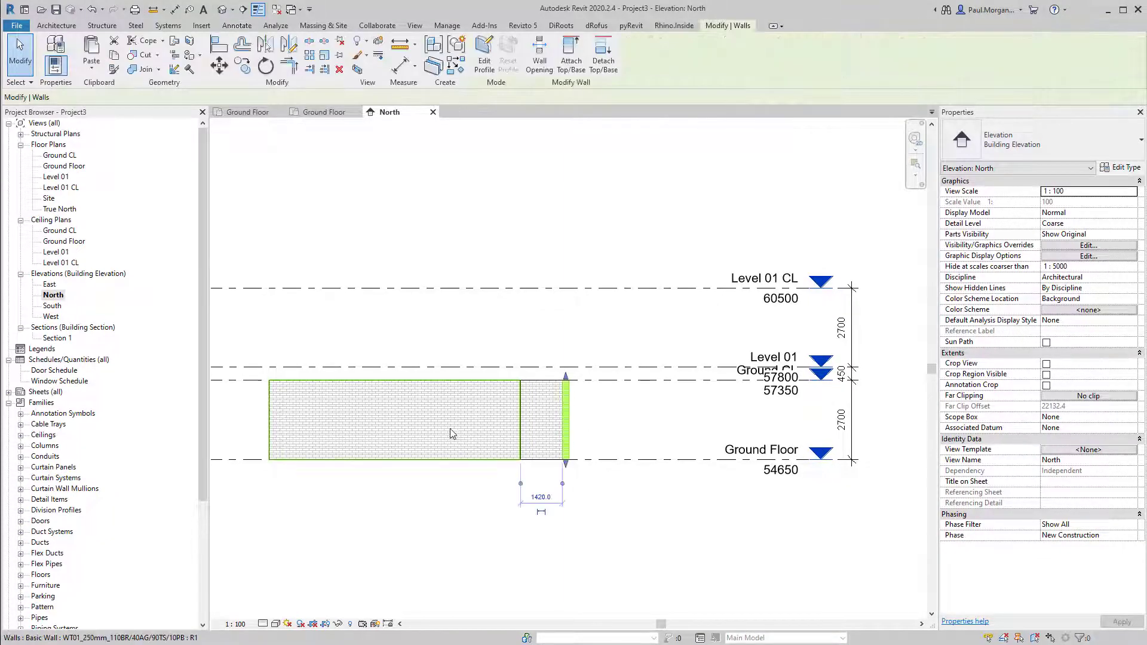
key("Escape")
left_click(541, 421)
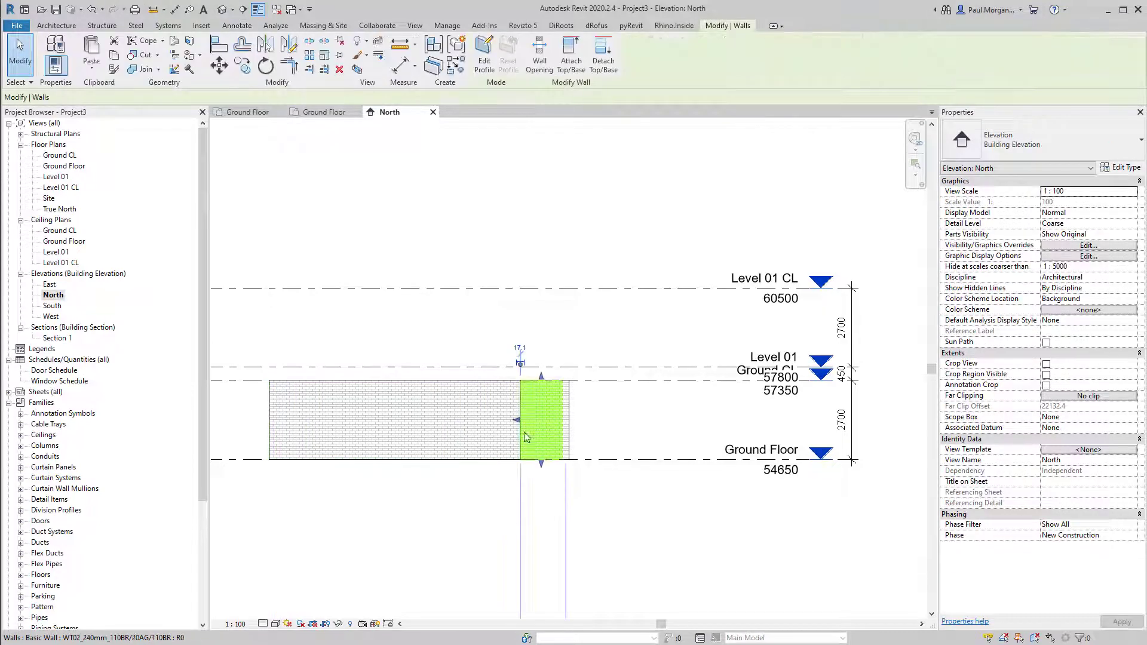
key("Escape")
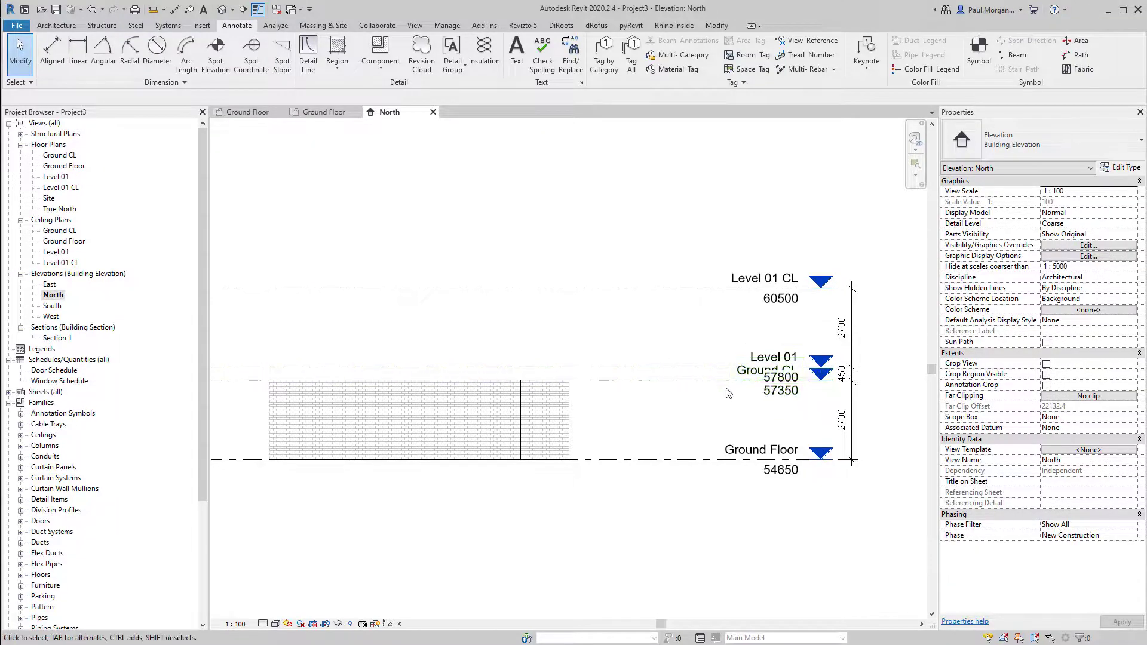
middle_click_drag(608, 257, 621, 263)
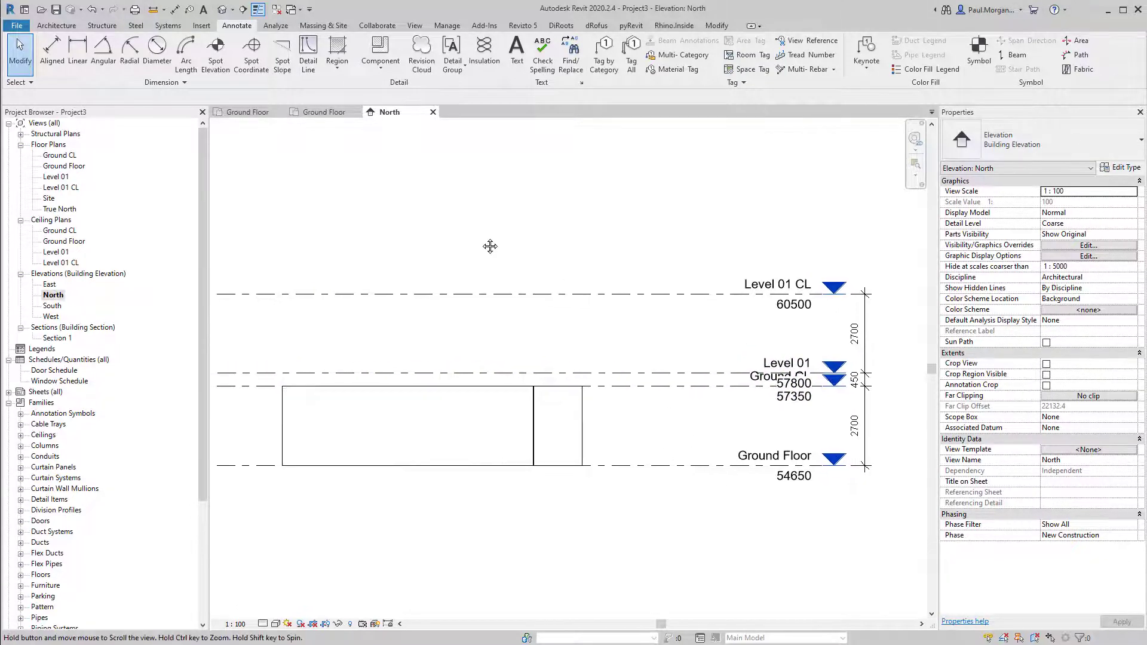
mouse_move(494, 241)
middle_mouse_down()
mouse_move(574, 239)
mouse_move(538, 254)
middle_mouse_up()
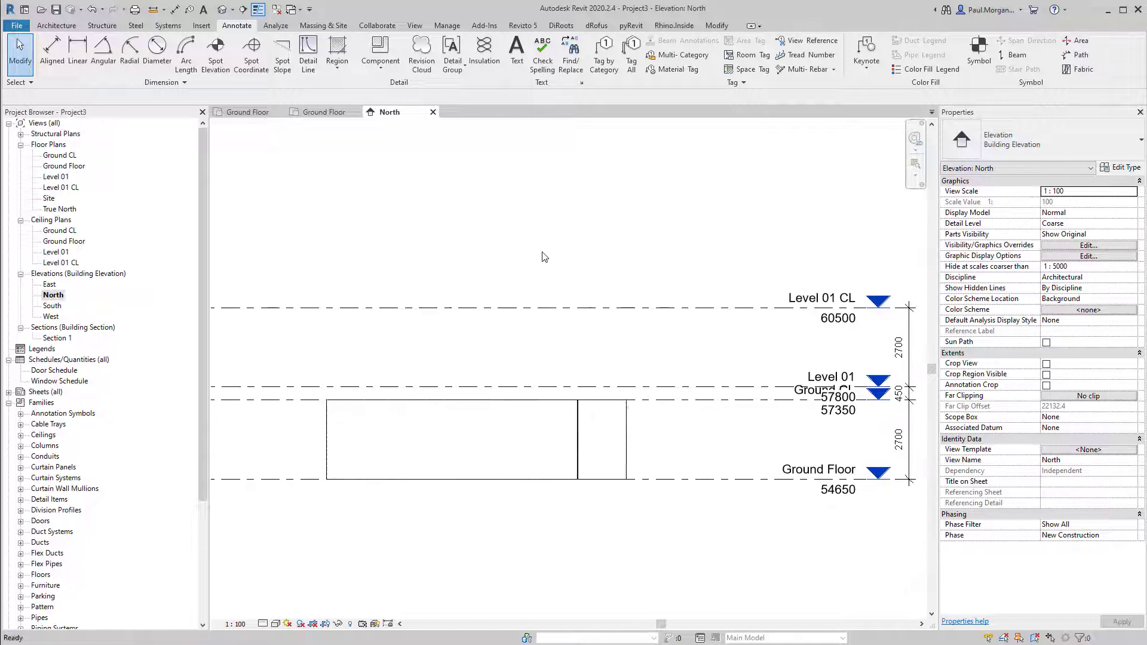
mouse_move(769, 330)
middle_mouse_down()
mouse_move(734, 341)
mouse_move(705, 320)
middle_mouse_up()
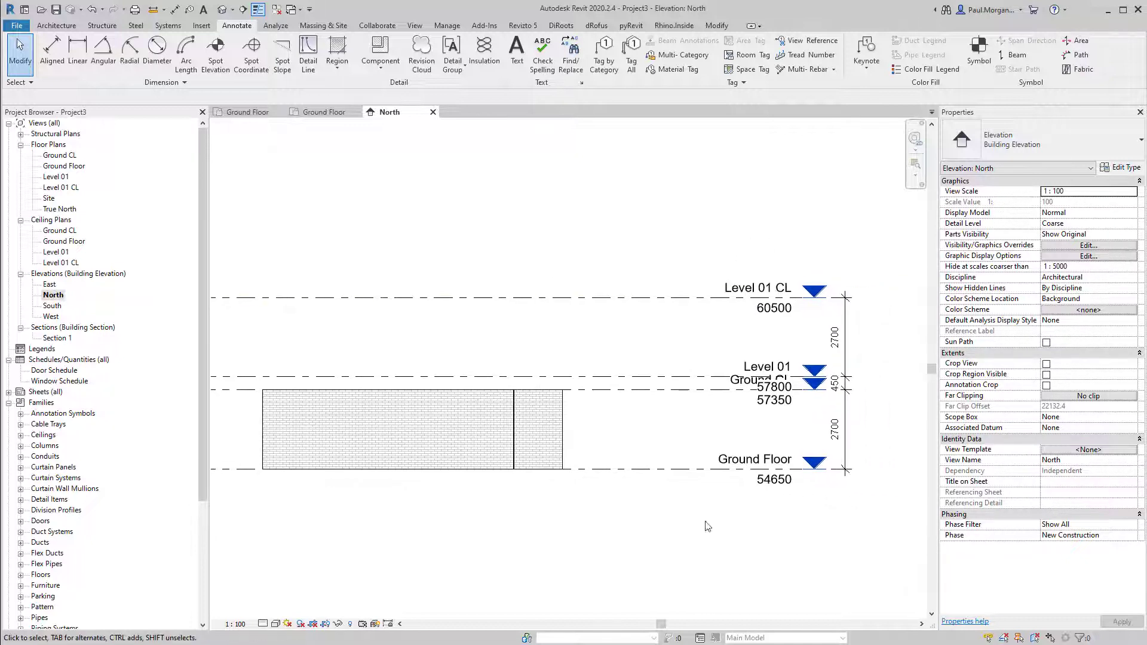
middle_click_drag(719, 540, 701, 523)
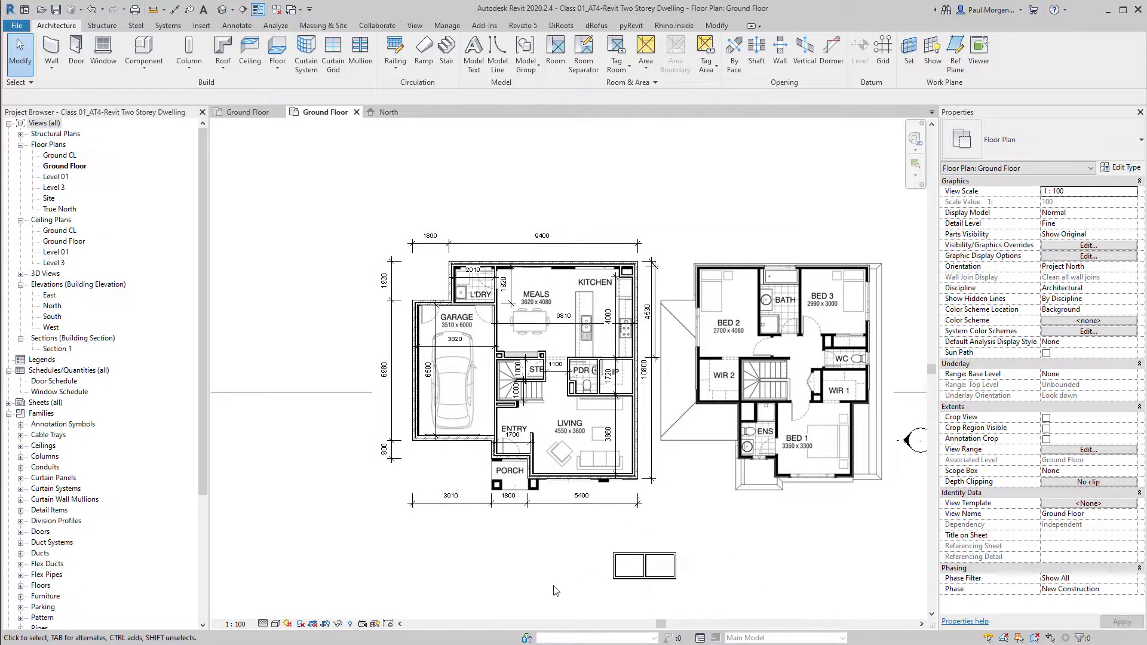
Frame the Ground Floor plan and temporarily hide the underlay floor-plan image
scroll(542, 418, "up", 3)
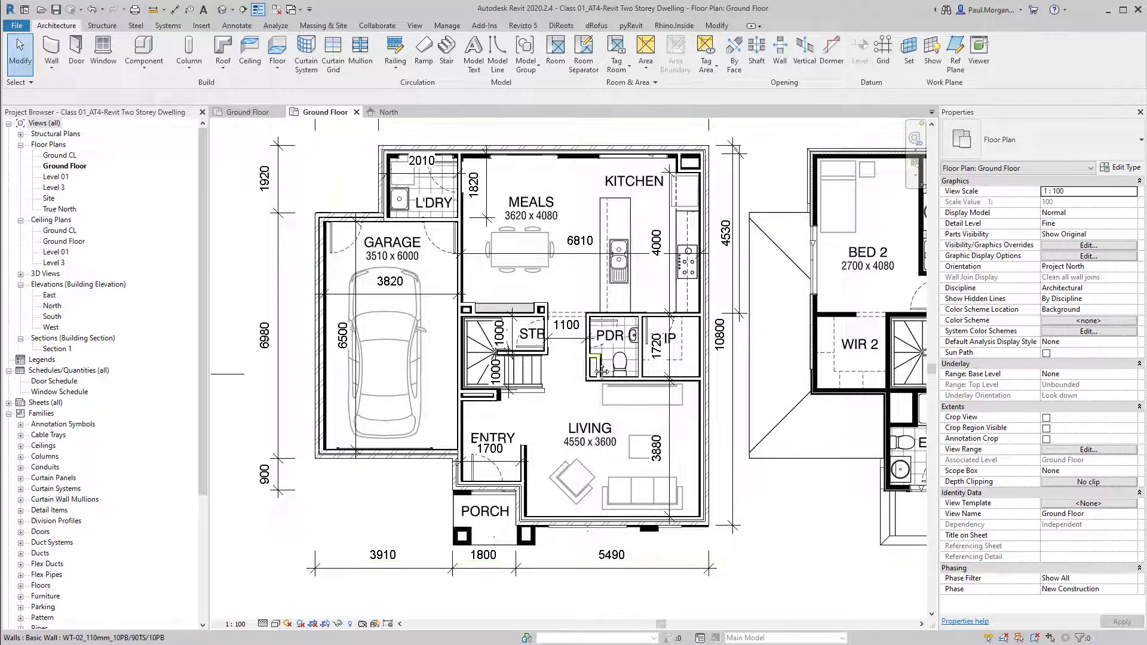
middle_click_drag(602, 372, 620, 396)
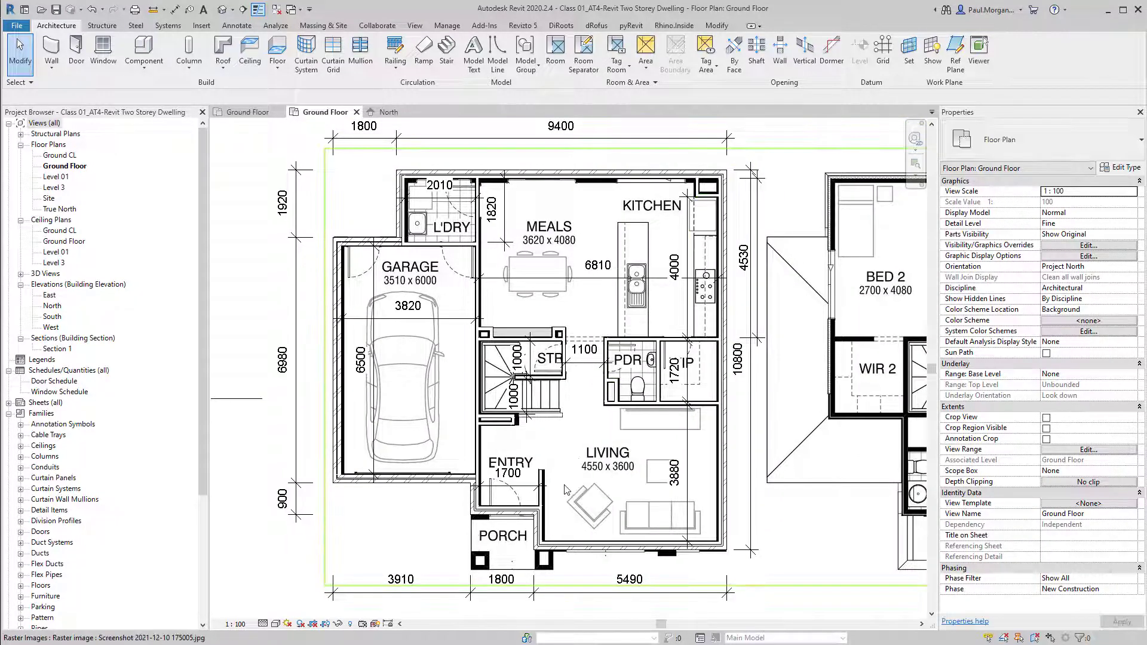
scroll(593, 418, "down", 2)
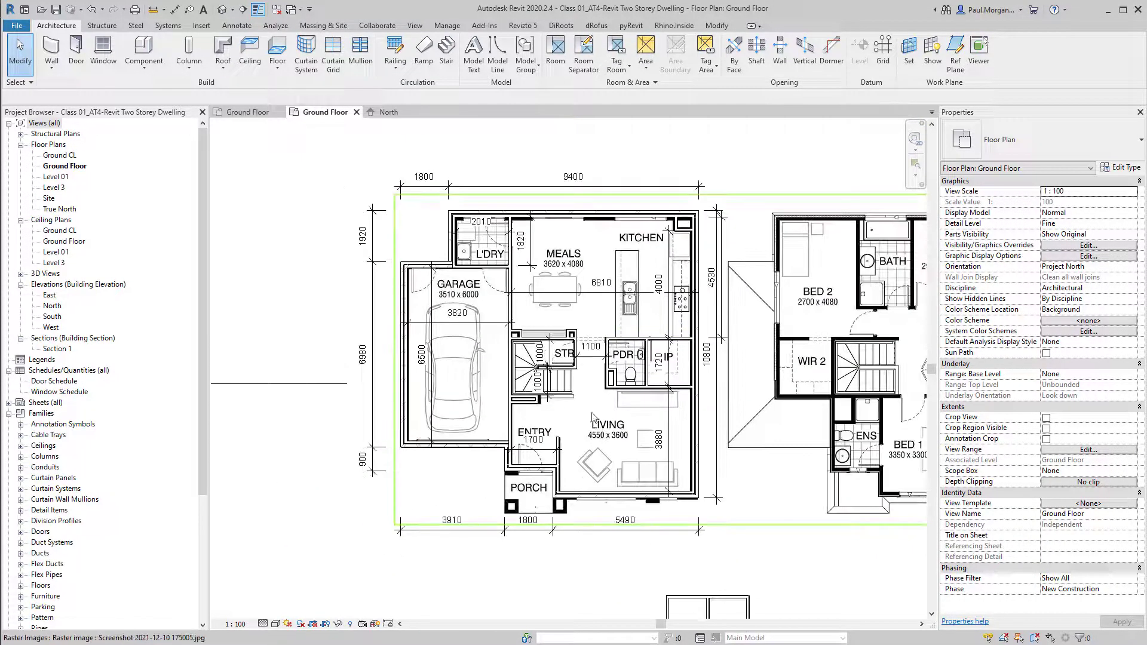
middle_click_drag(593, 417, 583, 380)
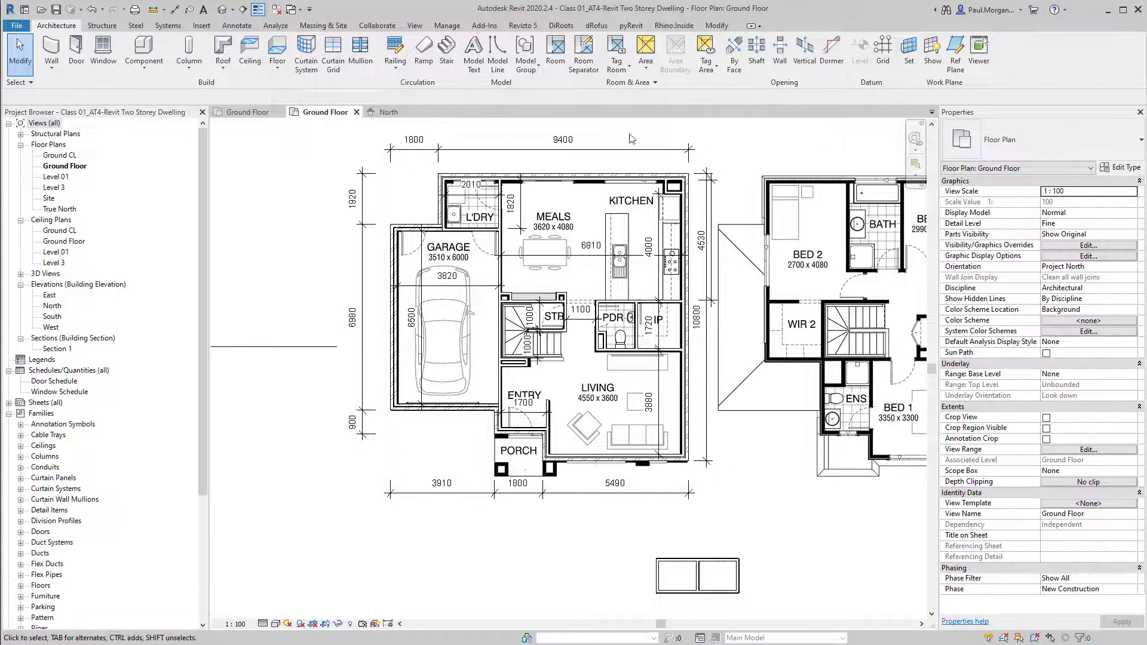
middle_click_drag(770, 507, 762, 538)
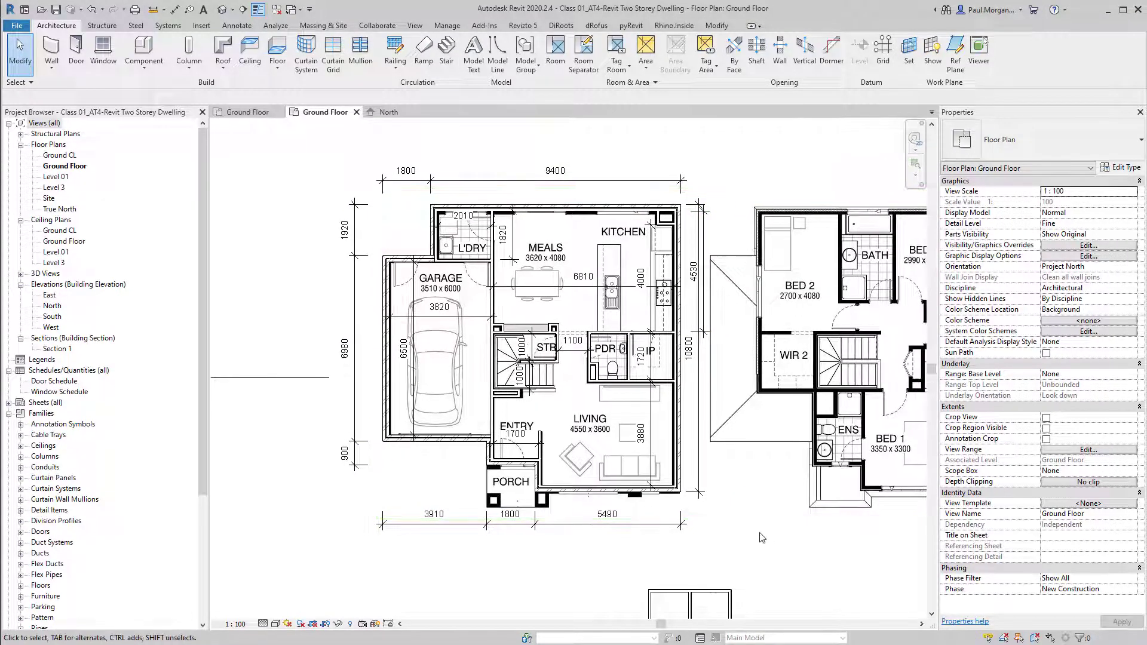
scroll(729, 560, "down", 1)
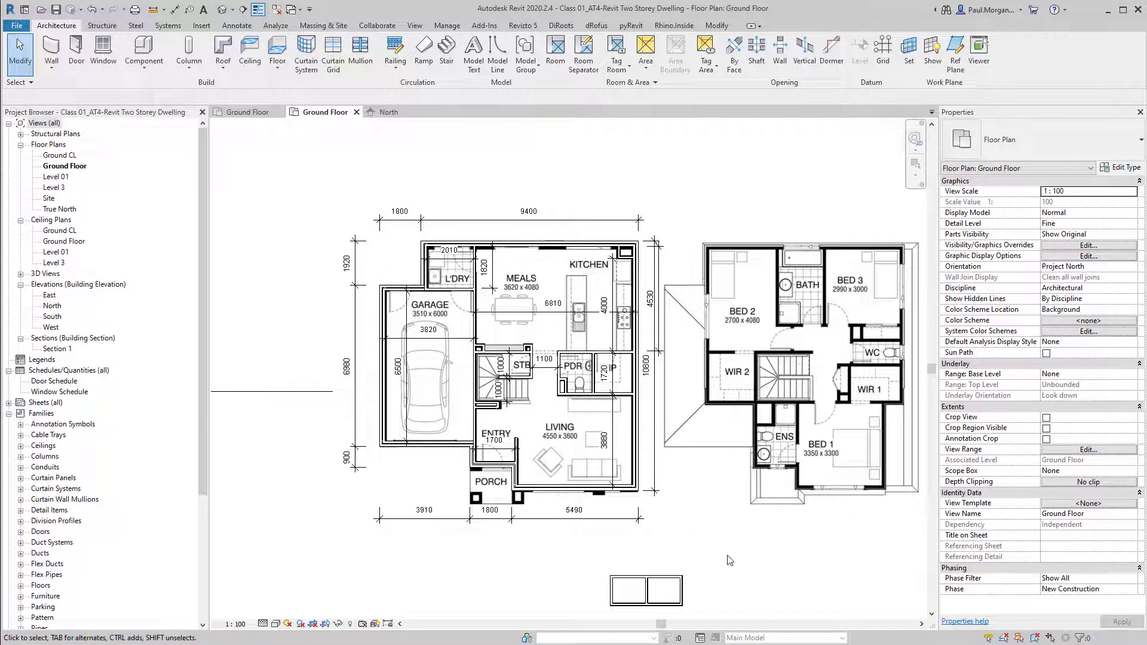
left_click(704, 361)
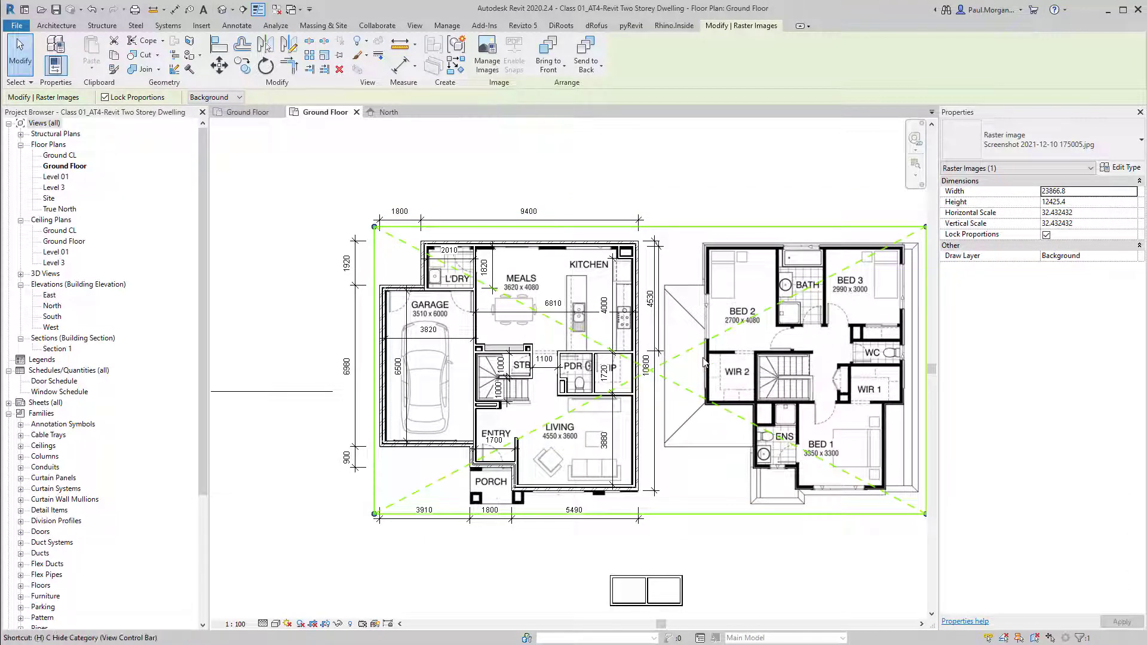
key("h")
key("h")
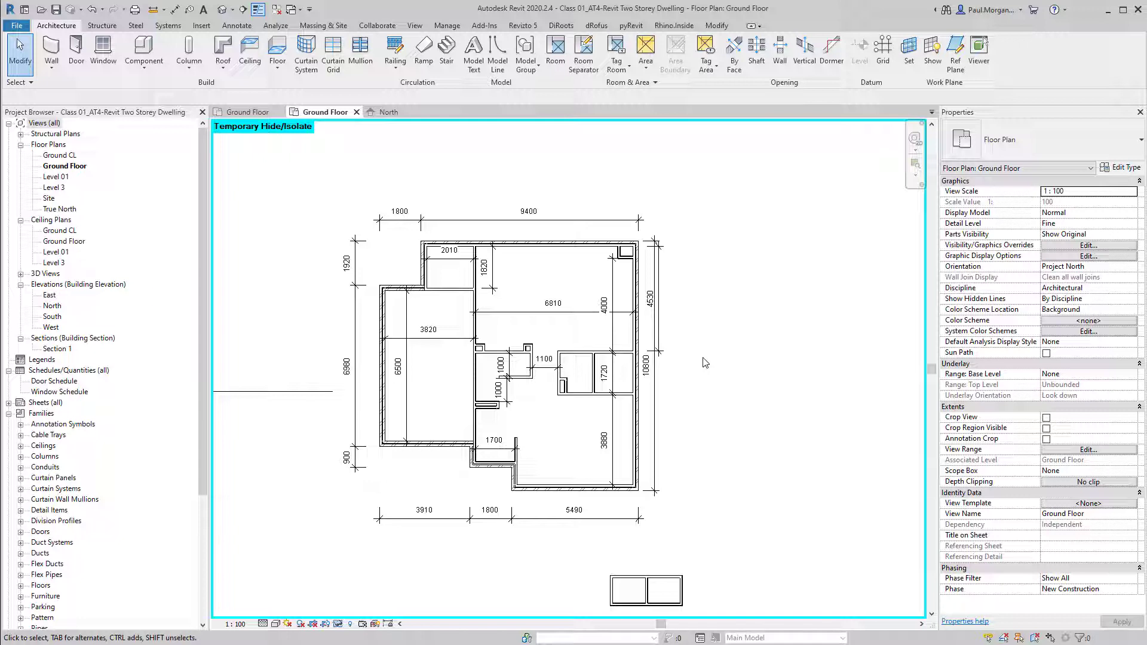
Reset temporary hiding, then temporarily hide the underlay image again
key("h")
key("r")
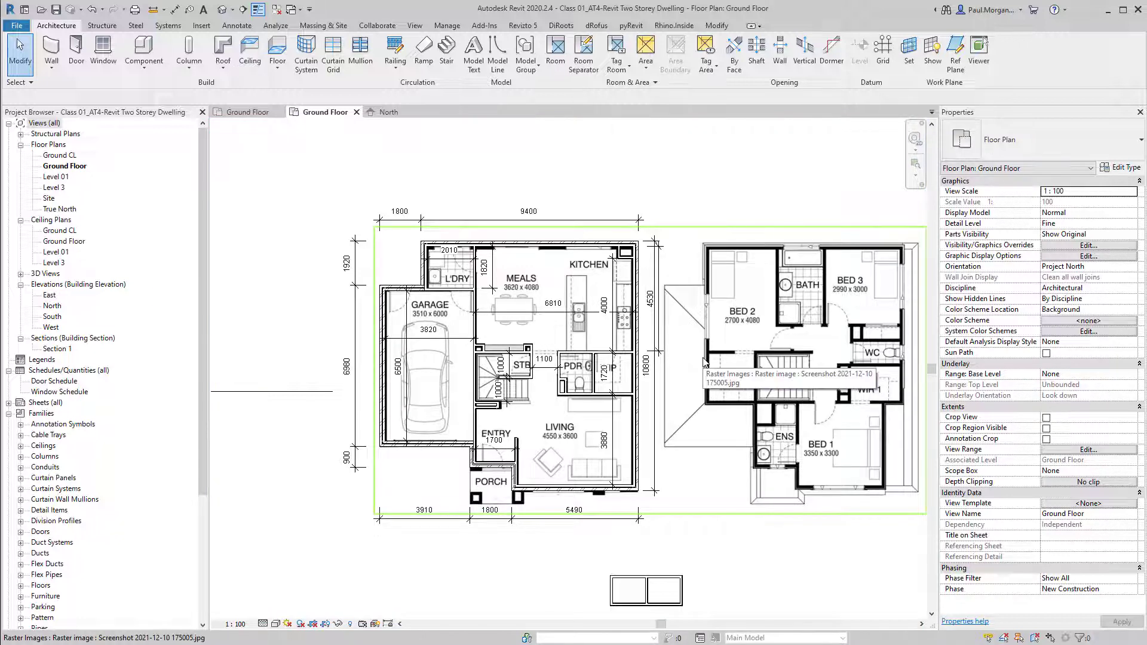
left_click(703, 361)
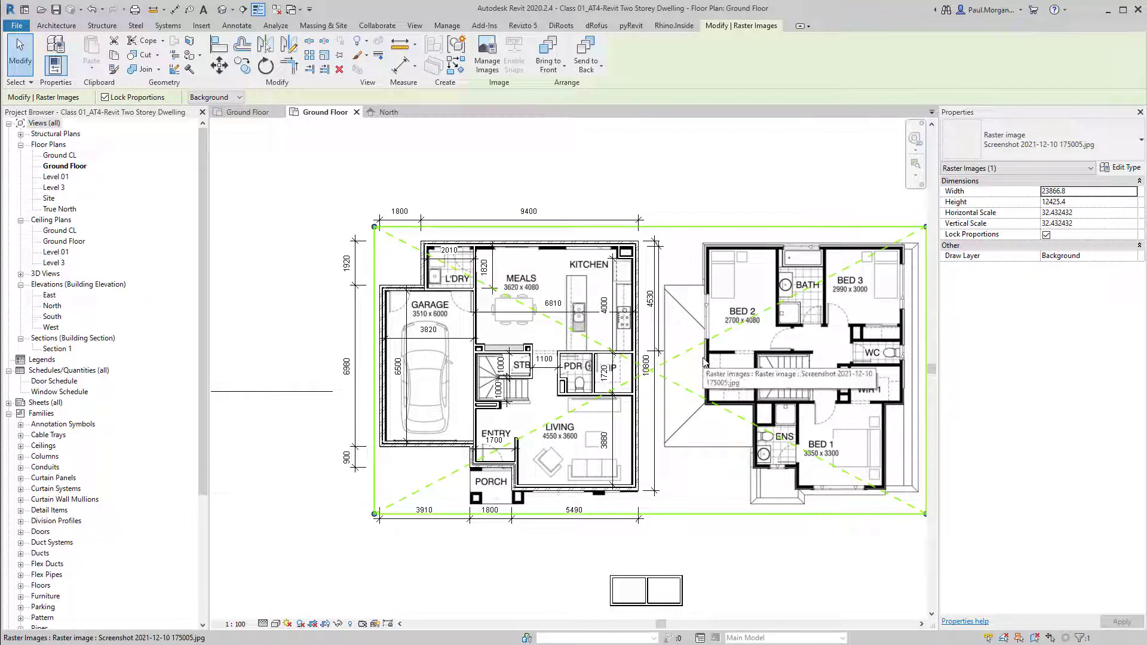
key("h")
key("h")
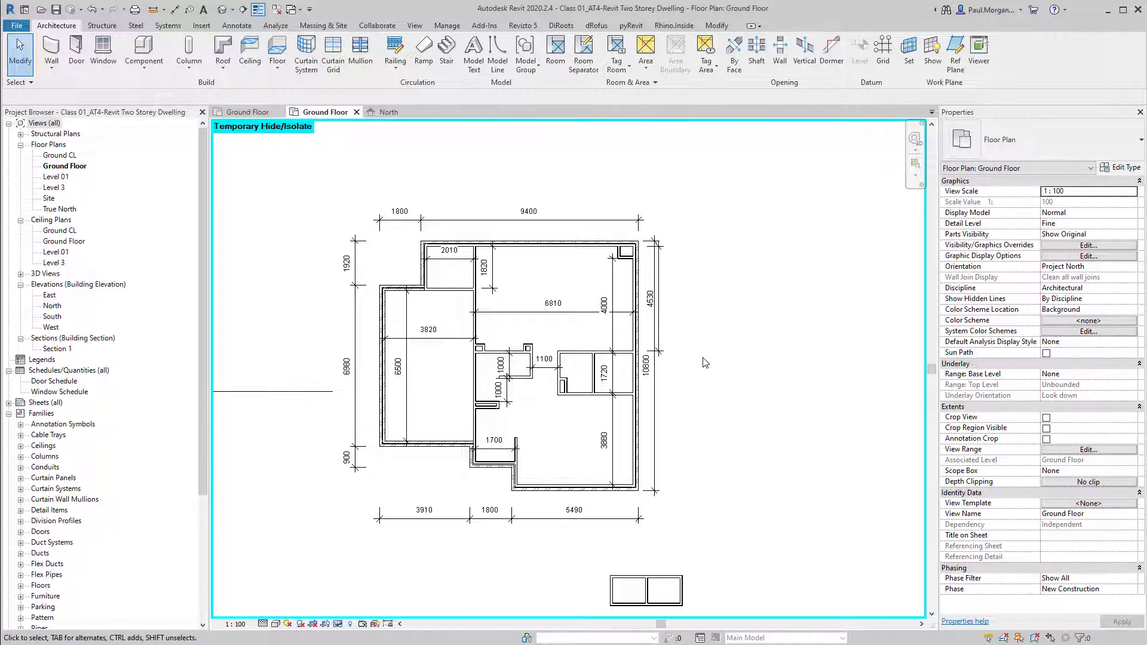
Zoom in on the two-room wall layout and bring up the Annotate tools
middle_click_drag(730, 428, 702, 344)
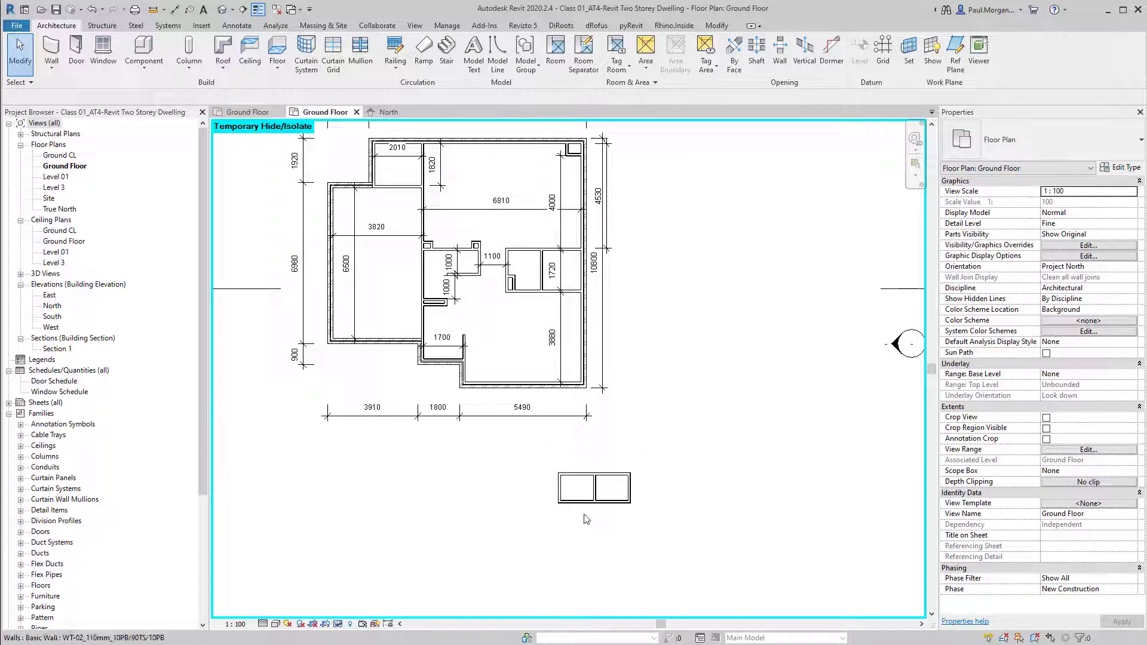
scroll(588, 520, "up", 3)
scroll(568, 526, "up", 4)
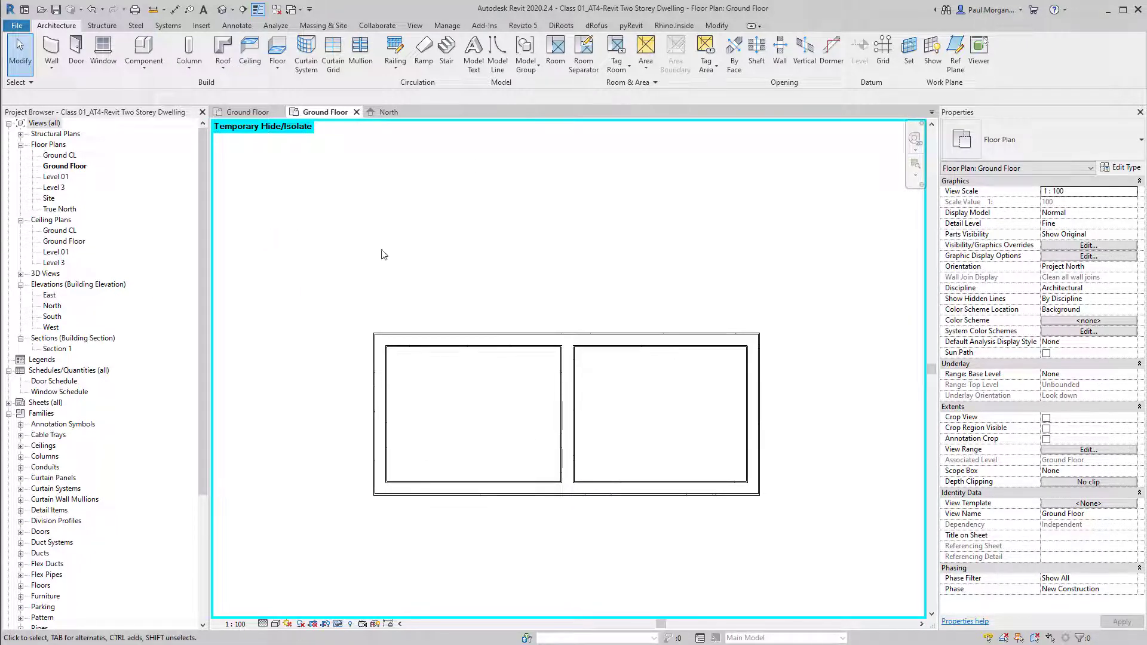
left_click(236, 27)
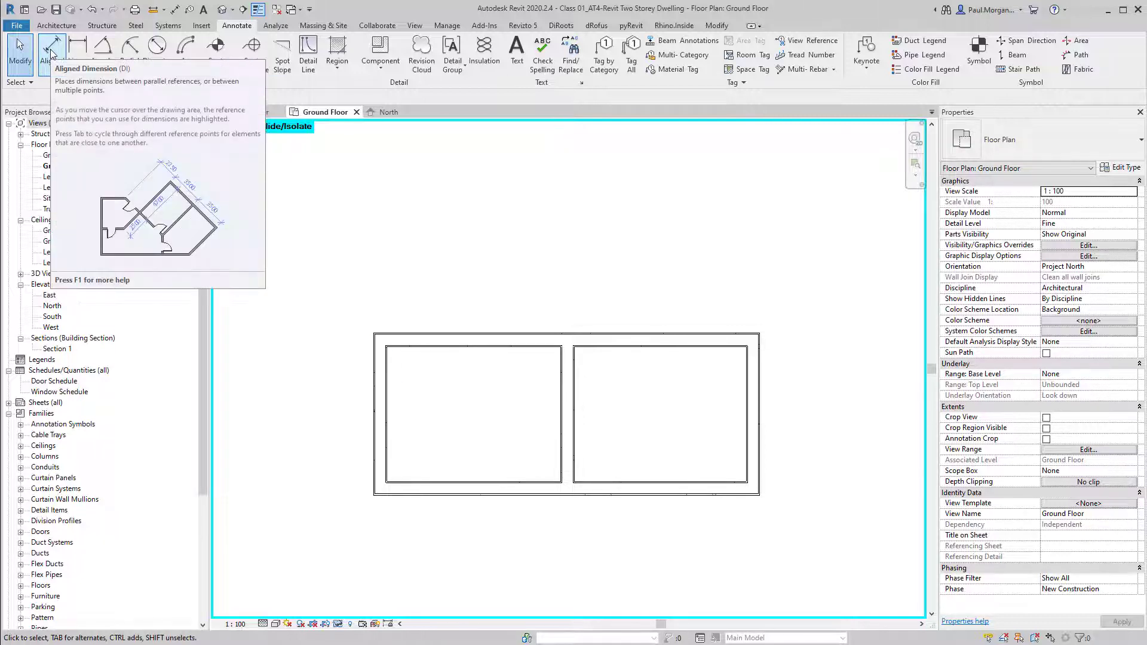
Start an aligned dimension with DI and view the linear dimension styles, Diagonal - 2.5mm Arial current
middle_click_drag(525, 461, 518, 472)
key("d")
key("i")
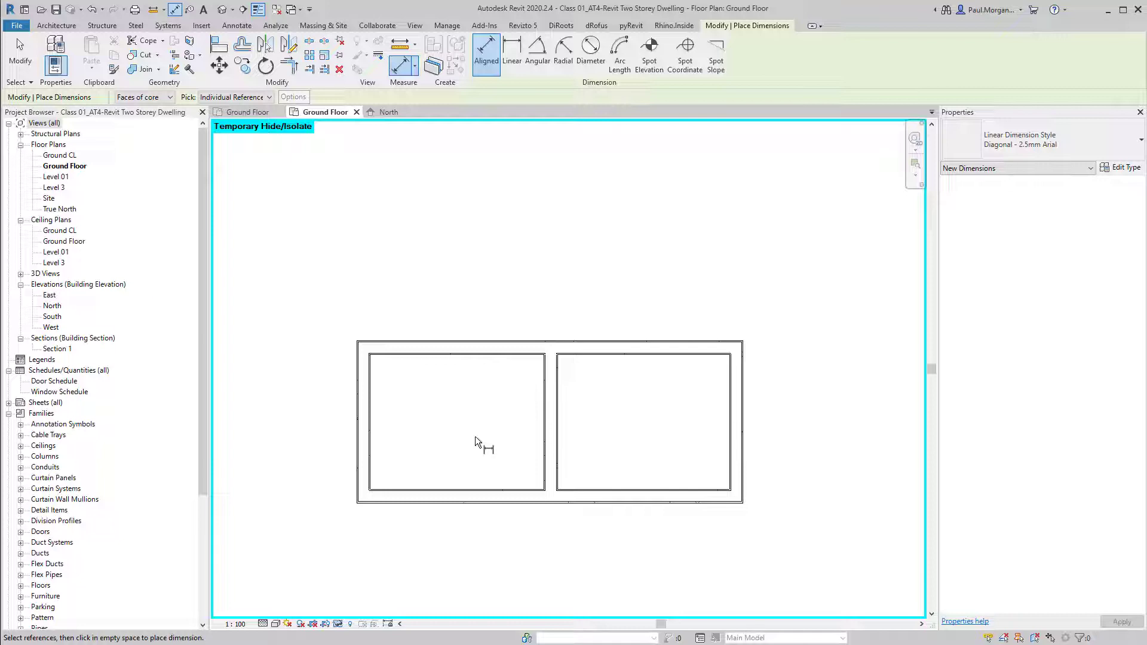
middle_click_drag(475, 437, 470, 429)
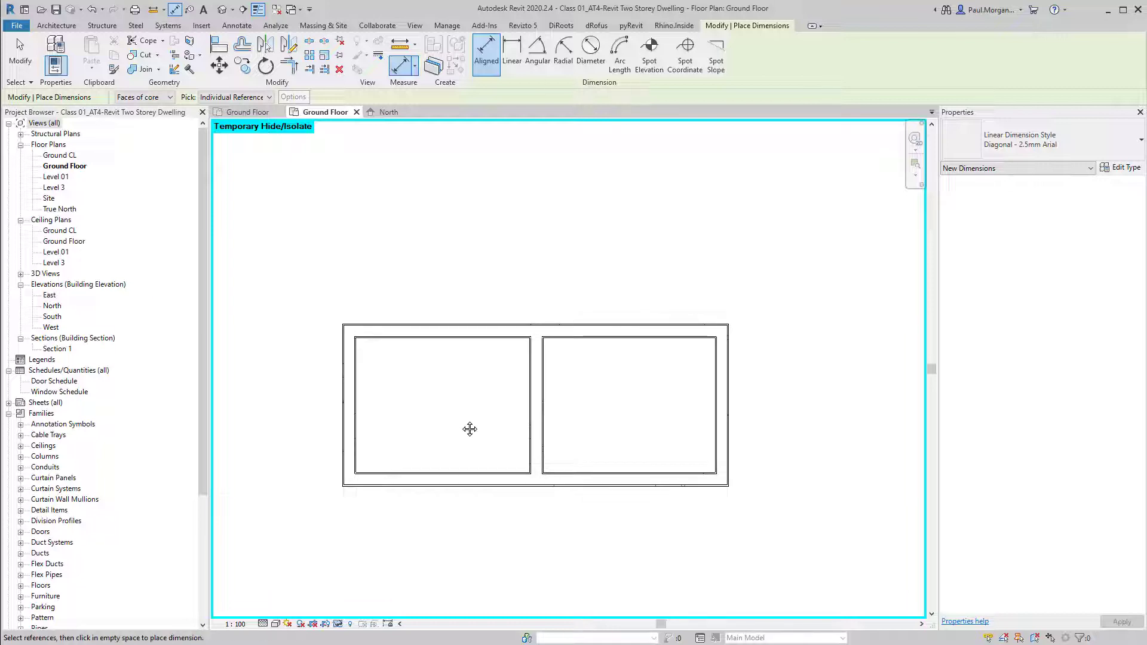
left_click(1033, 154)
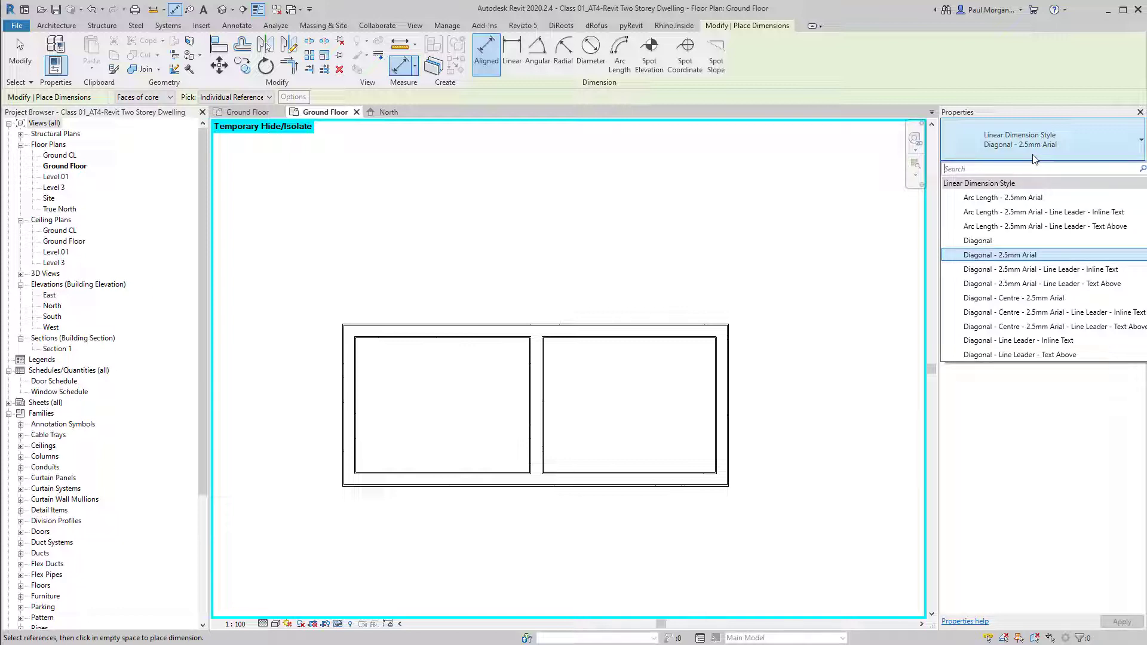
Keep Diagonal - 2.5mm Arial and set the wall reference to wall faces
left_click(1036, 149)
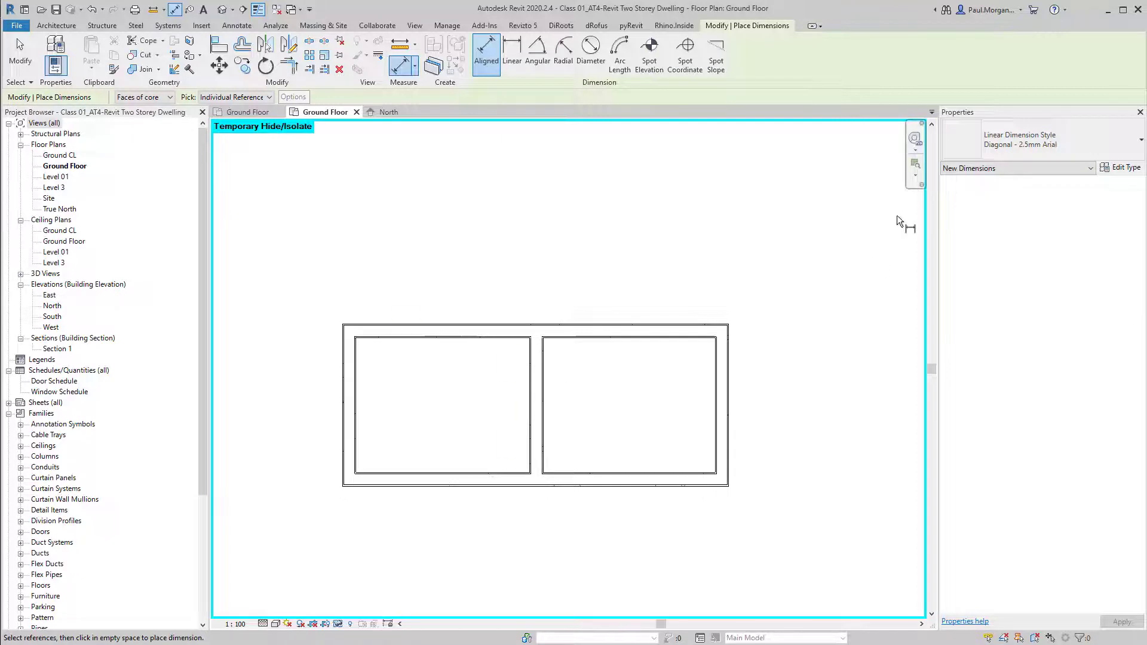
middle_click_drag(628, 402, 651, 325)
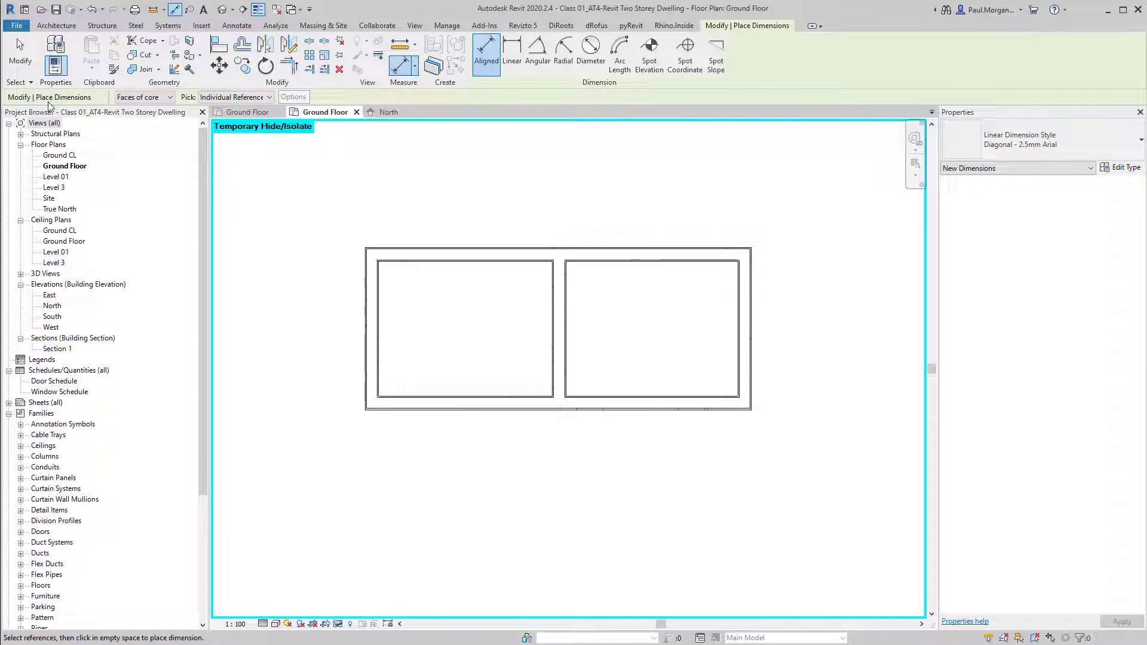
left_click(161, 100)
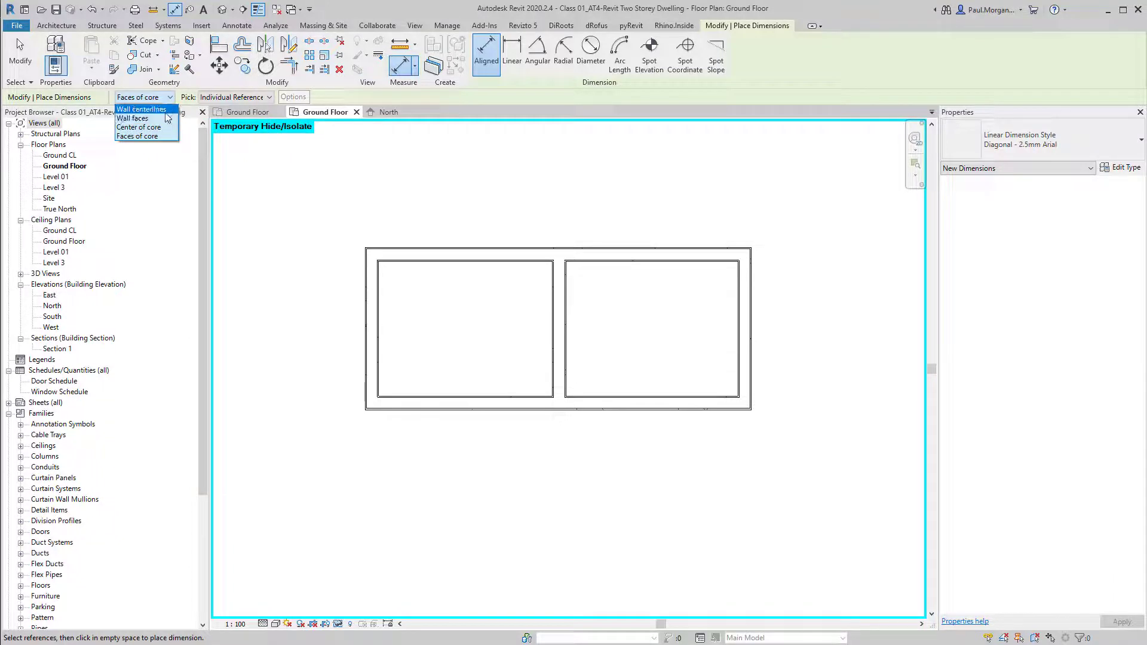
left_click(167, 121)
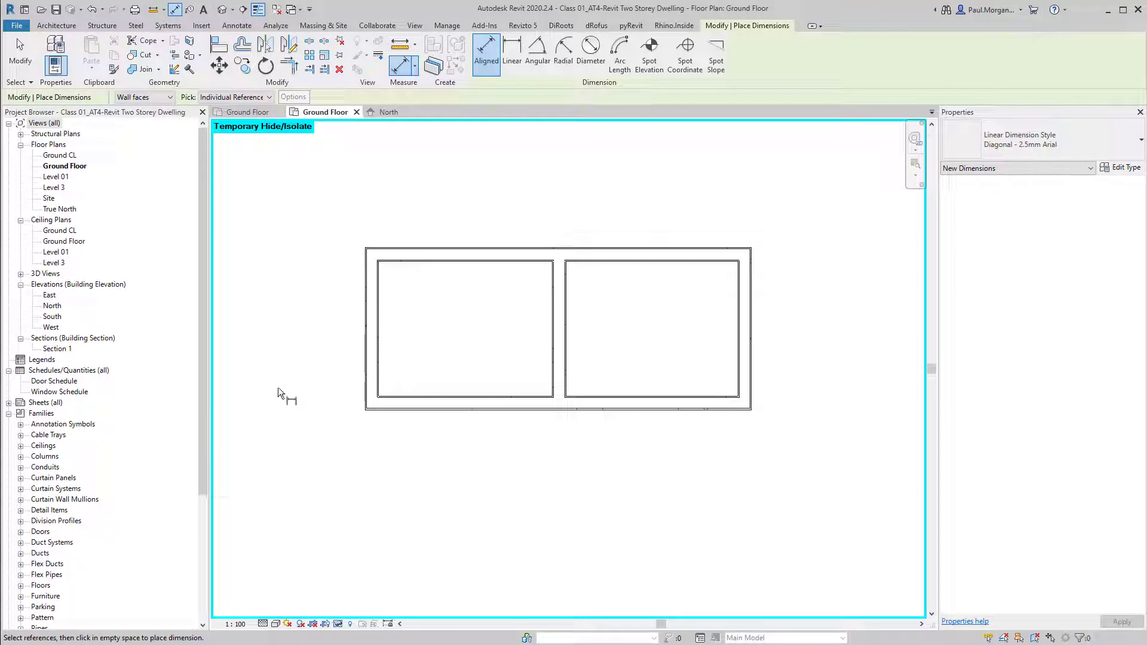
Place a 110, 1402, 110 wall-face dimension string below the layout, then delete it
left_click(362, 339)
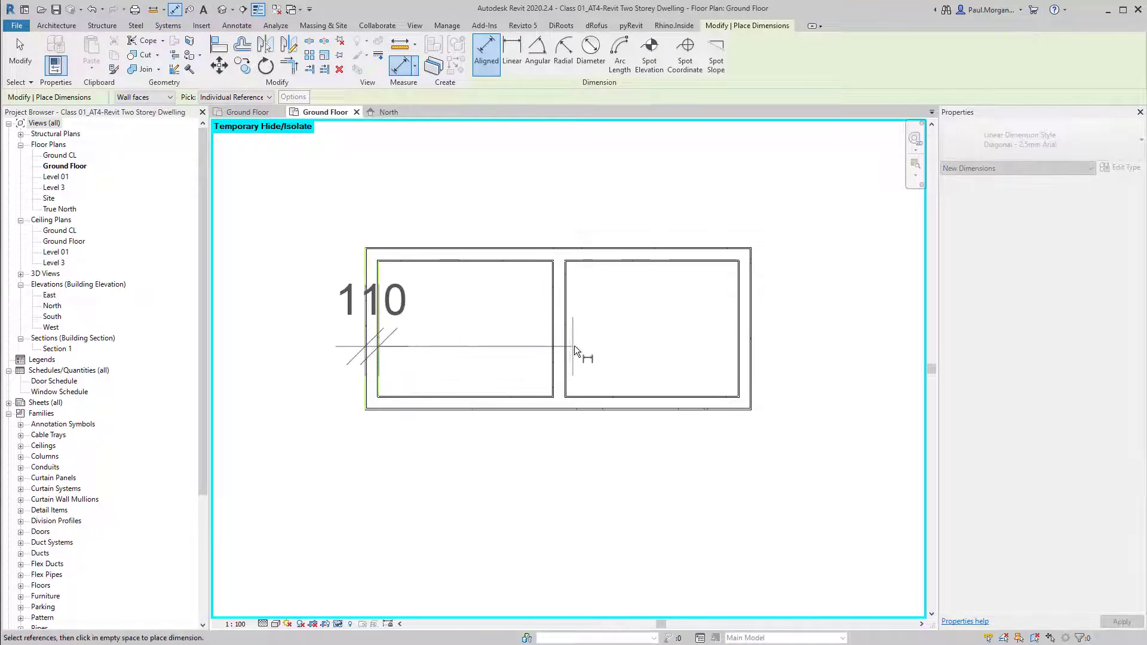
left_click(552, 349)
left_click(567, 351)
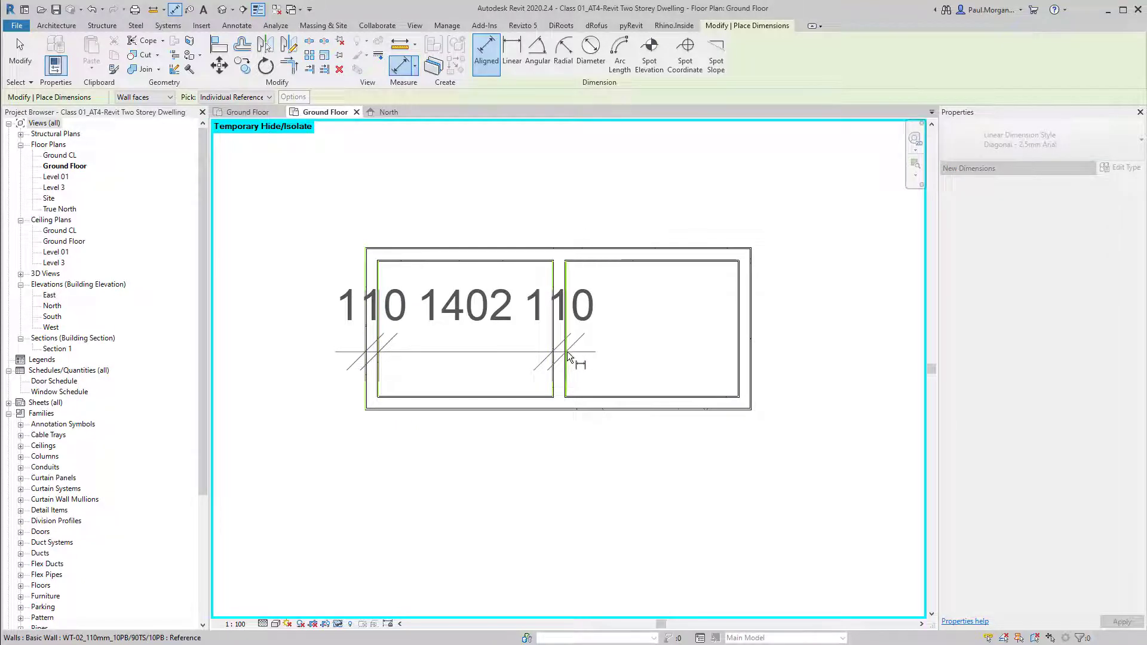
left_click(677, 503)
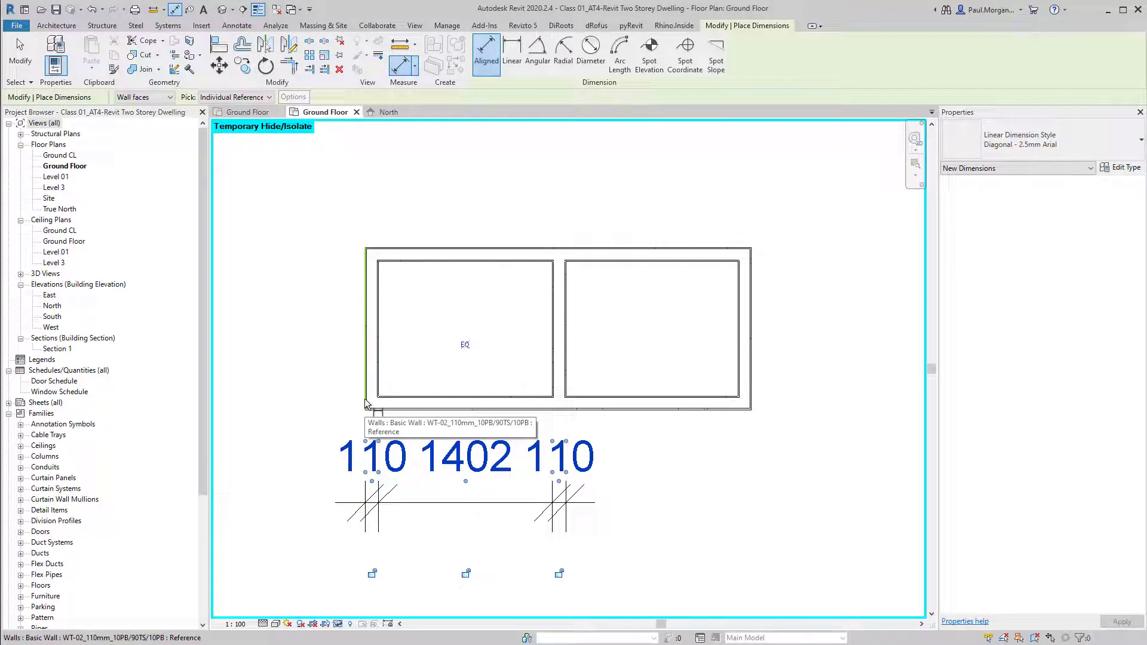
key("Escape")
key("Escape")
left_click(472, 455)
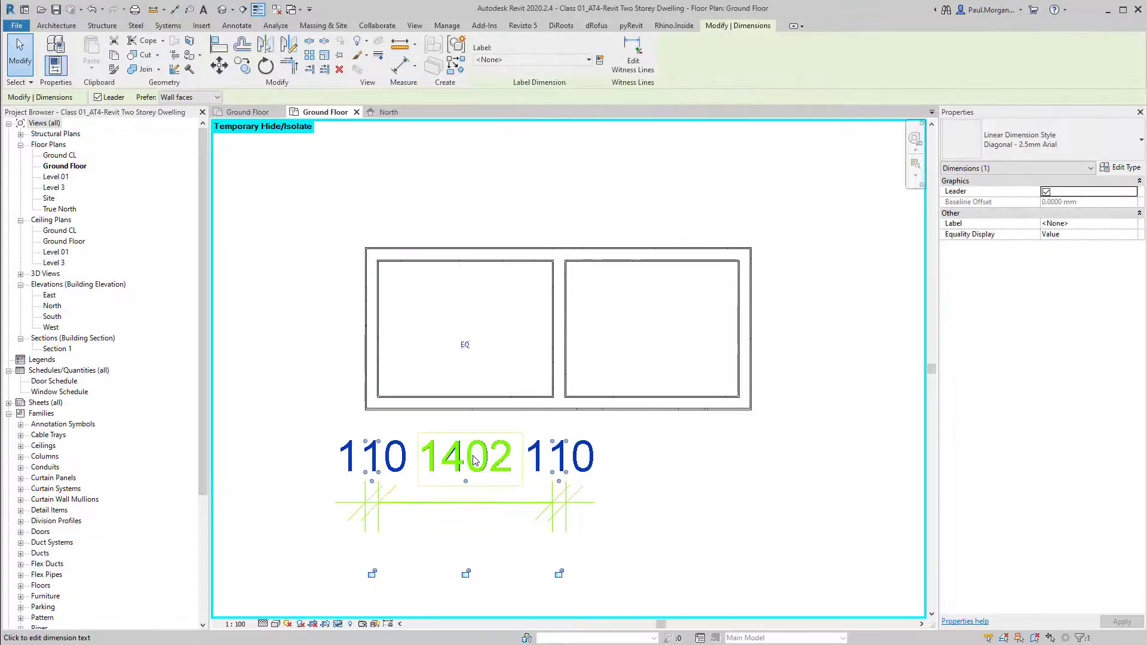
key("Delete")
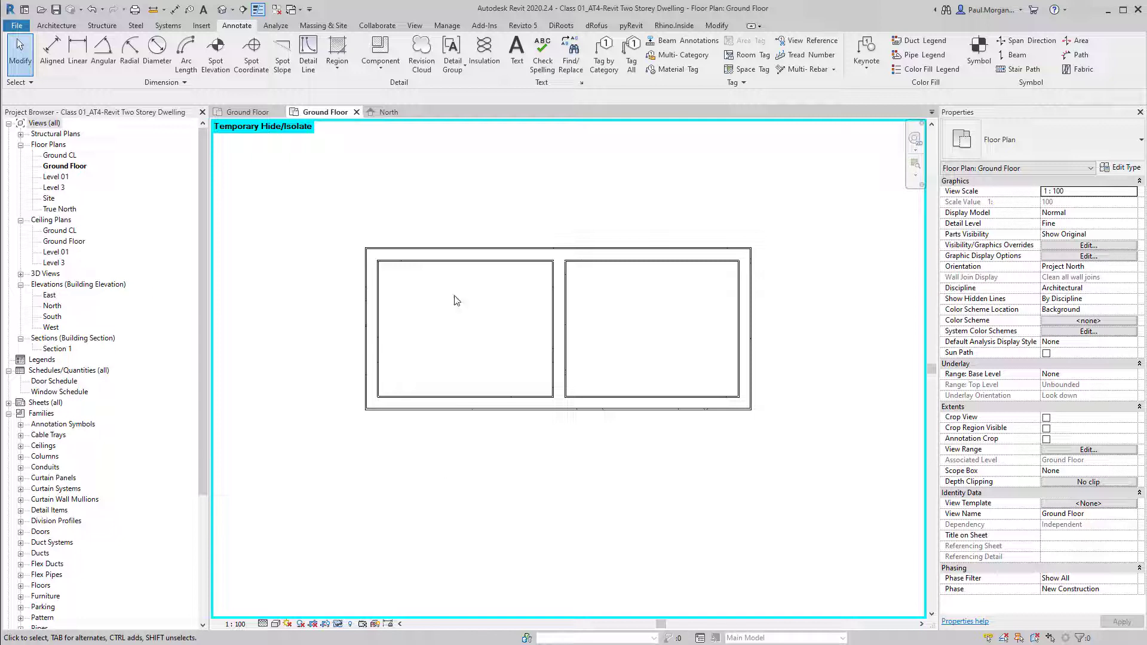
middle_click_drag(479, 318, 442, 323)
key("d")
key("i")
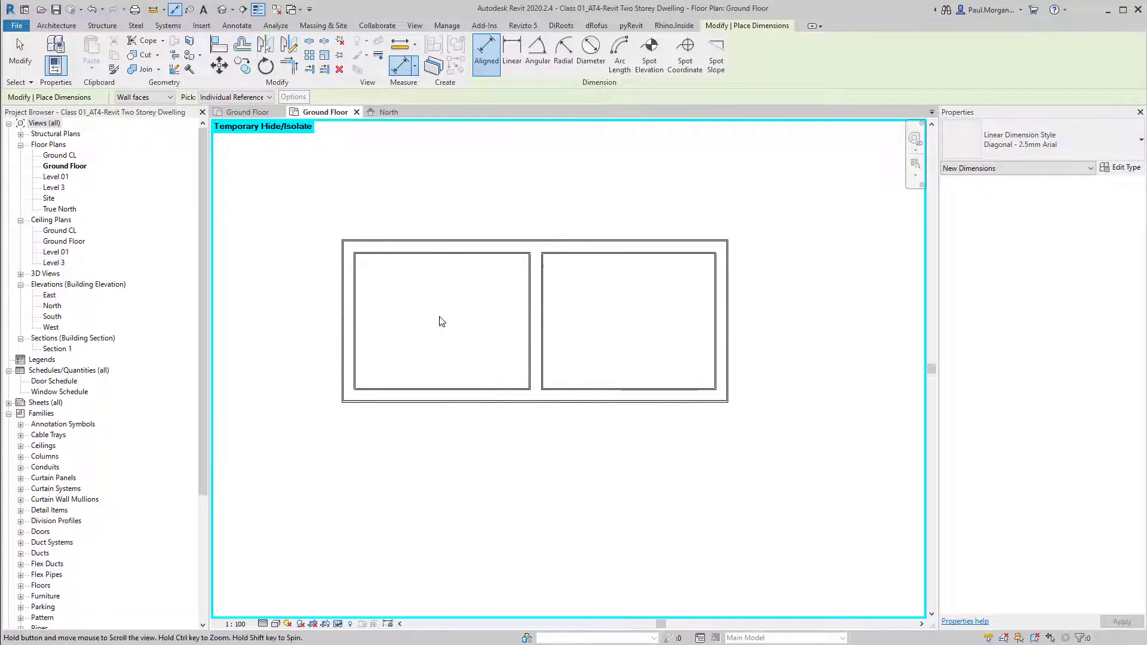
left_click(146, 99)
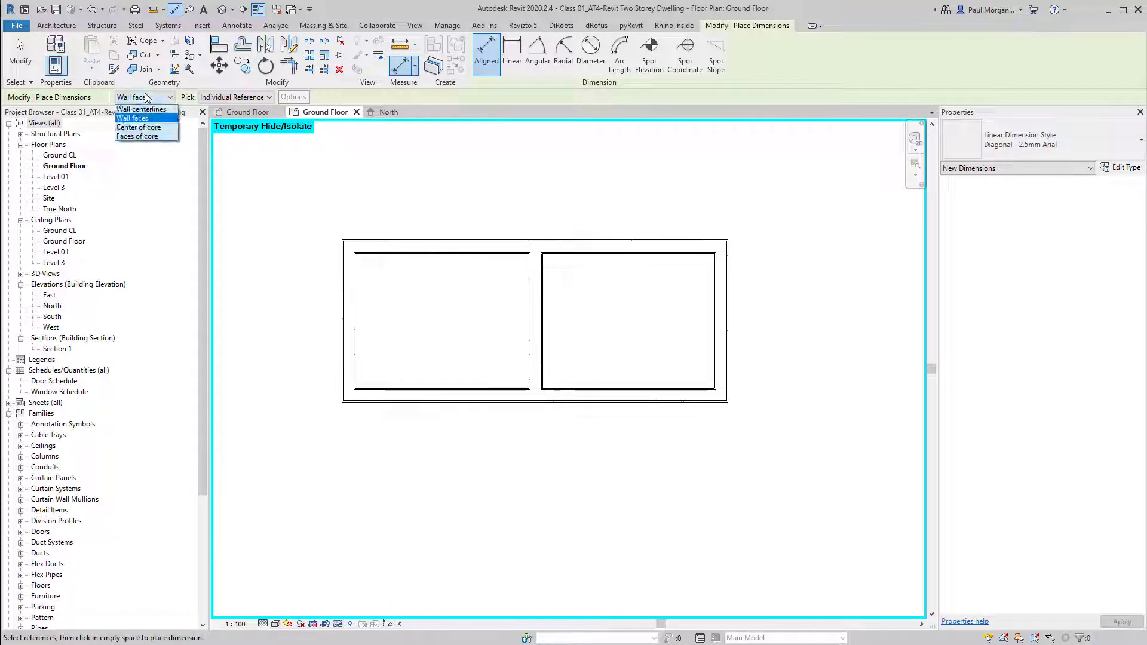
left_click(138, 136)
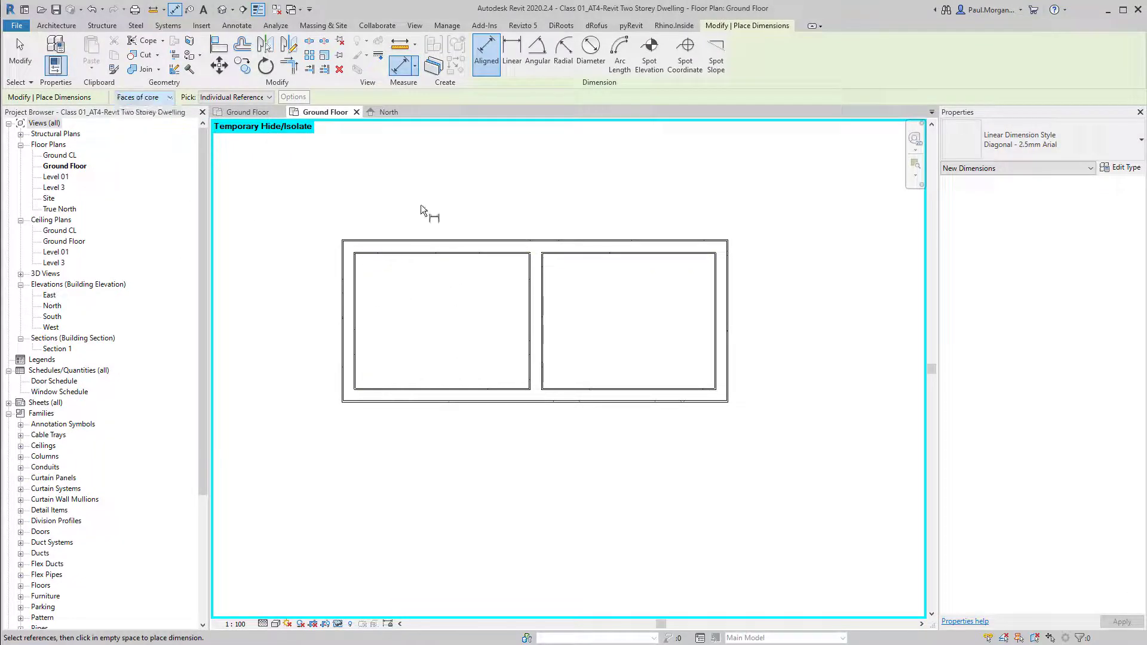
left_click(342, 344)
left_click(354, 350)
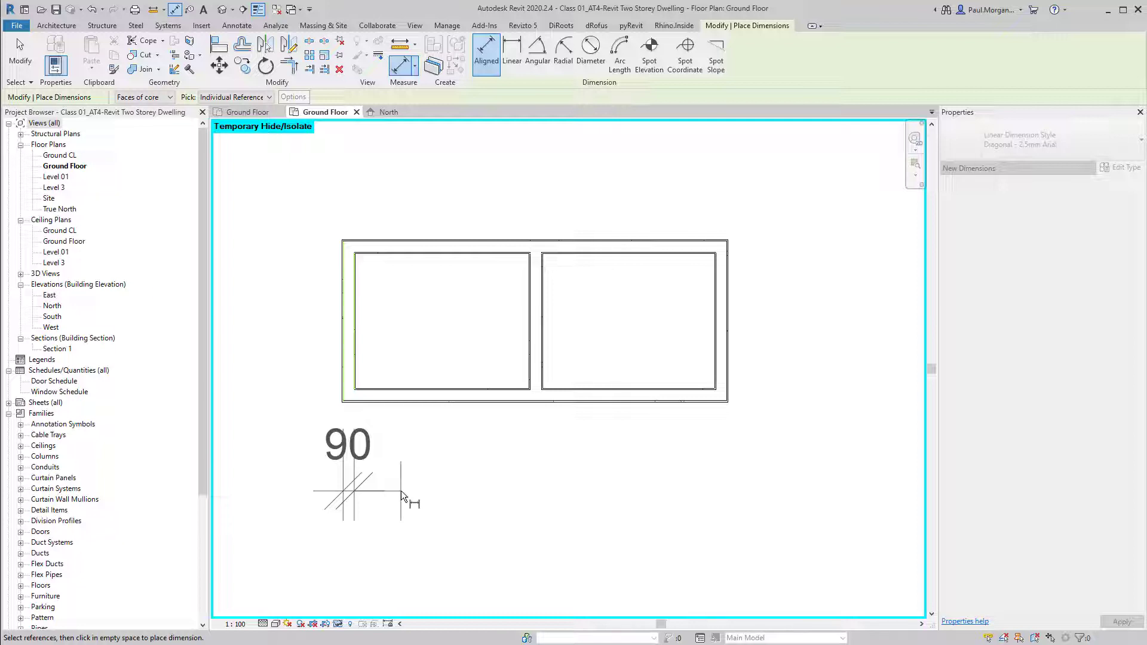
key("Escape")
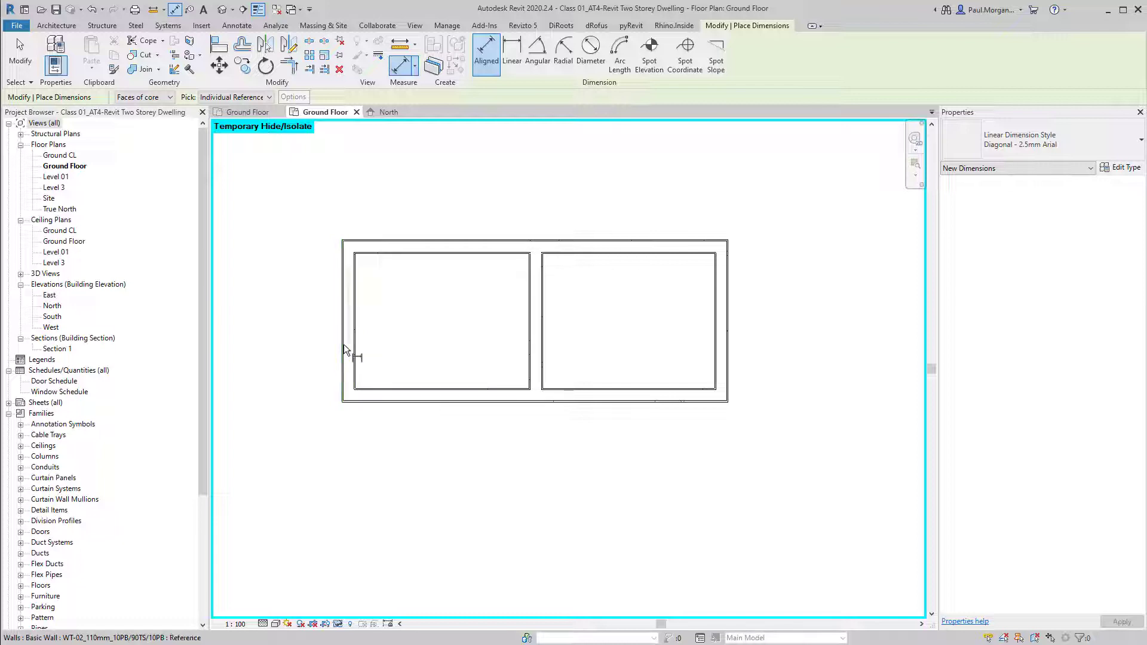
left_click(344, 349)
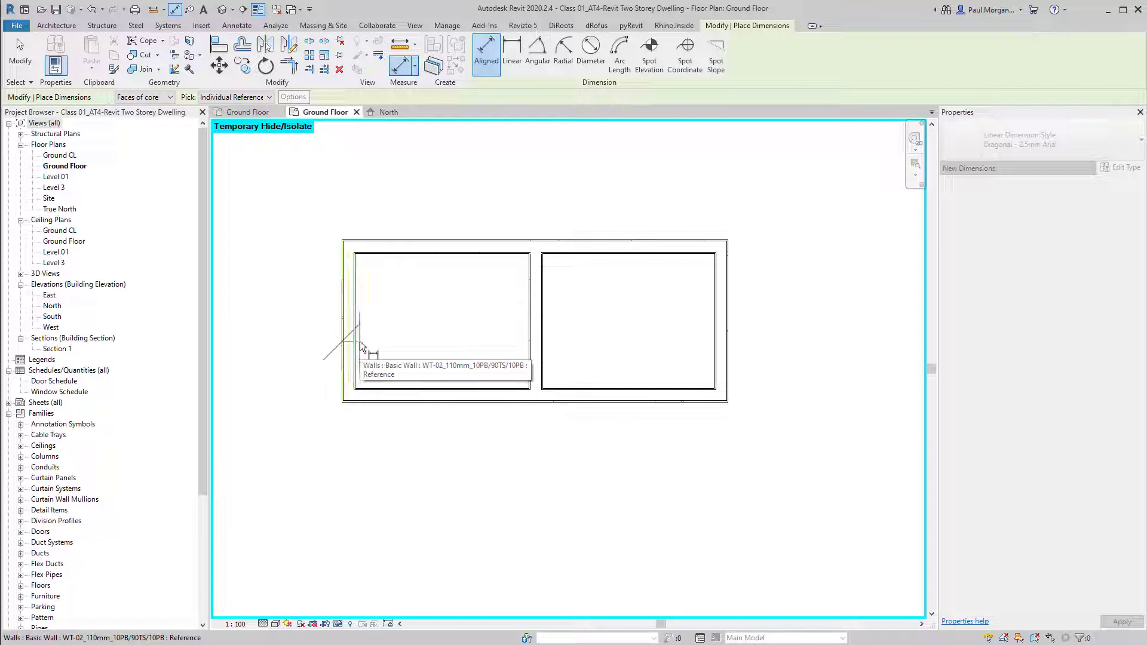
left_click(359, 341)
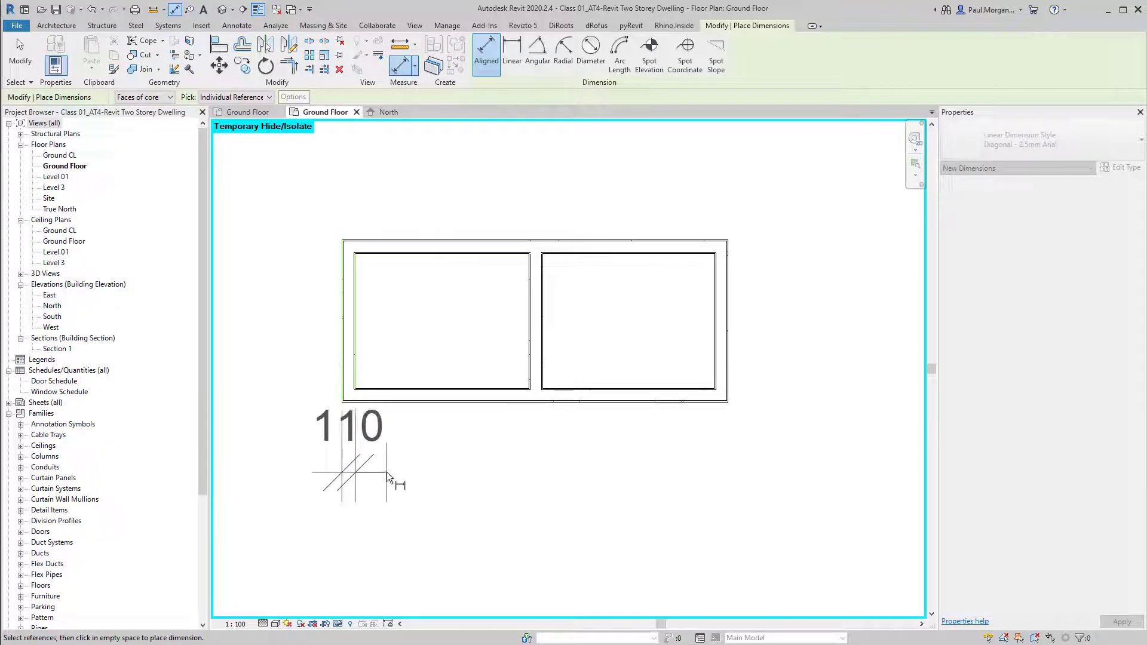
left_click(374, 489)
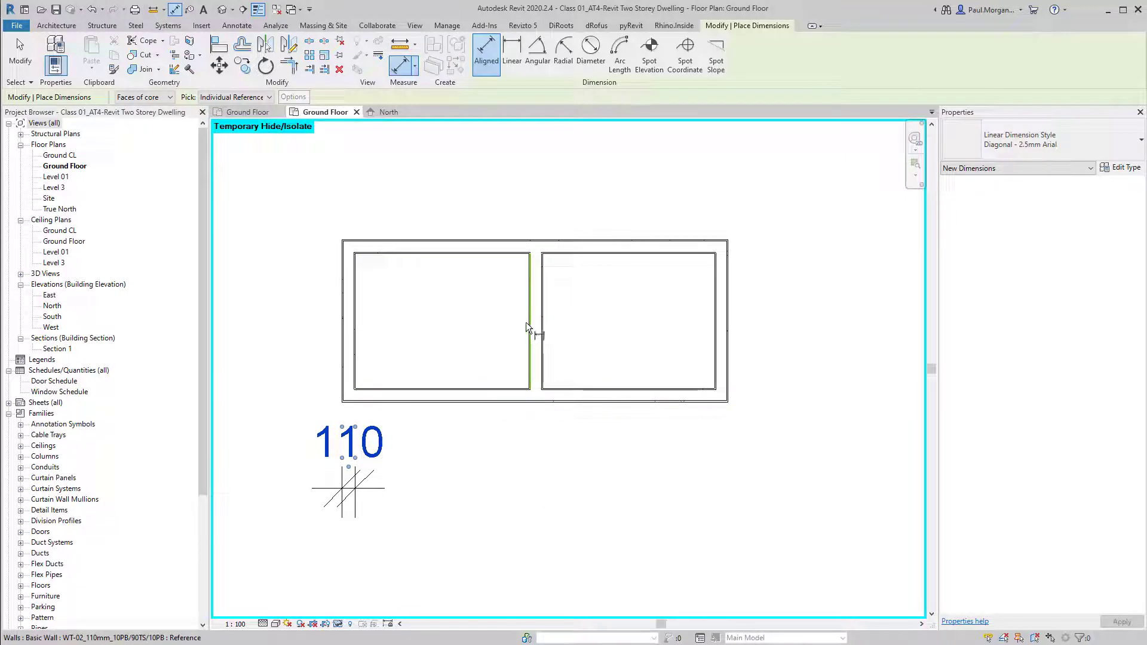
scroll(523, 346, "down", 2)
scroll(554, 343, "up", 2)
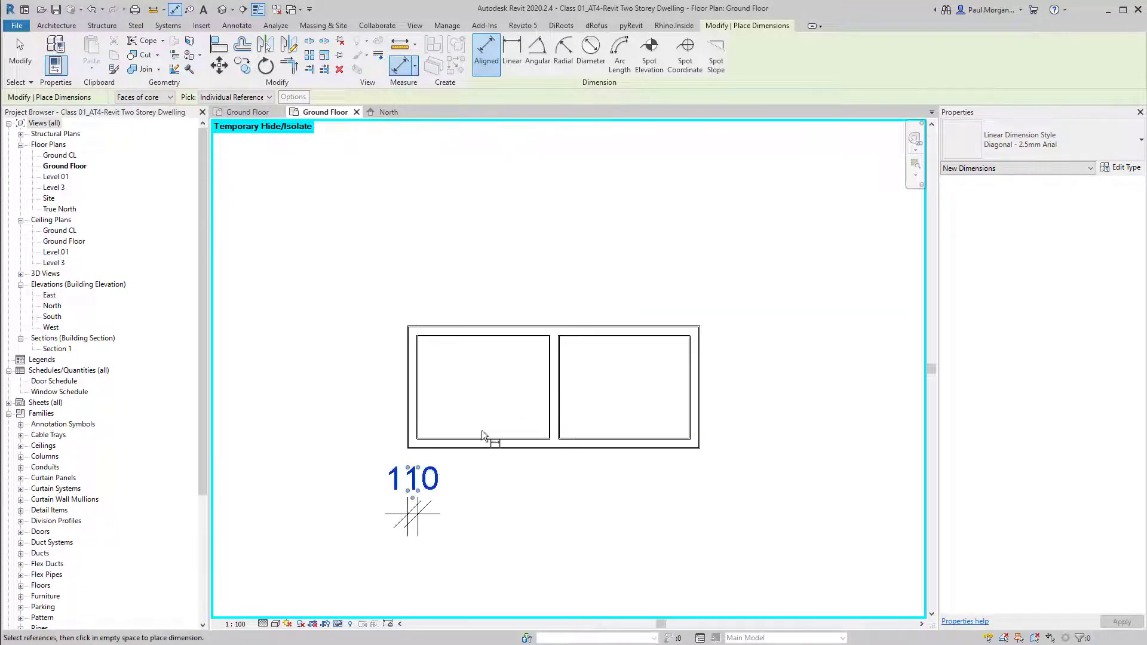
left_click(404, 389)
left_click(416, 386)
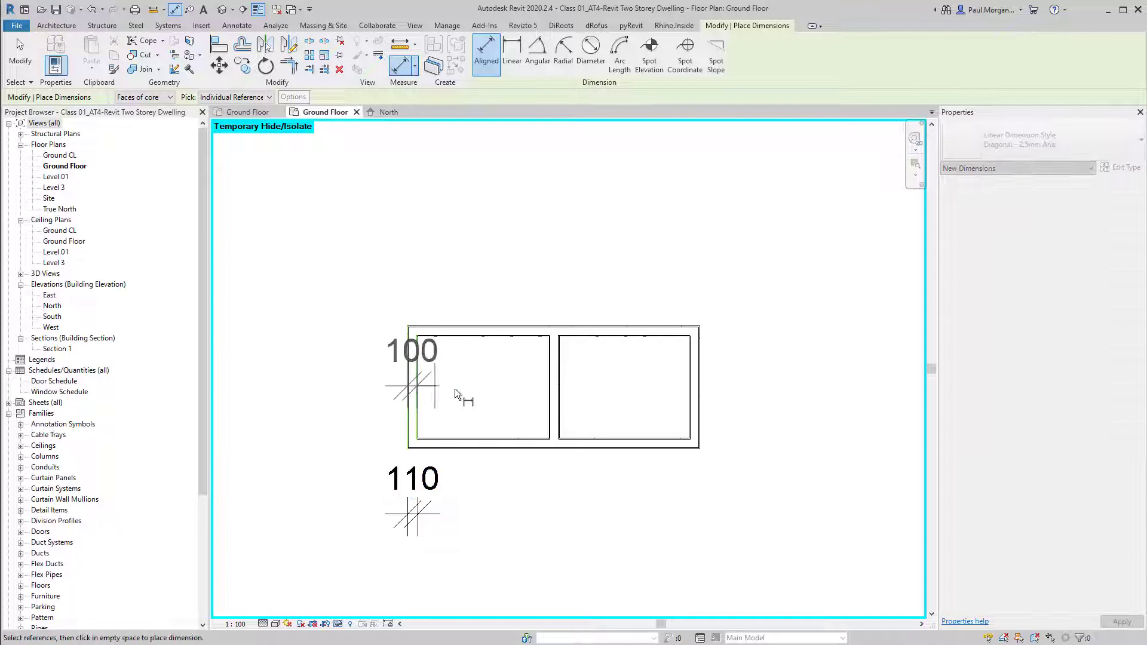
left_click(558, 383)
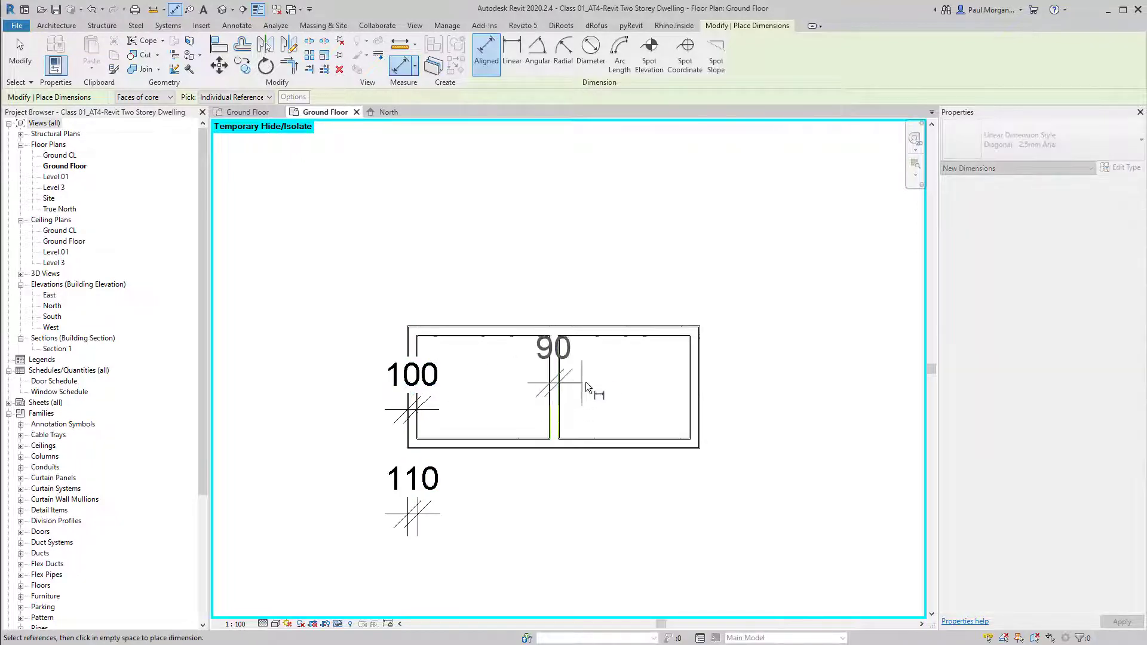
key("Escape")
key("Escape")
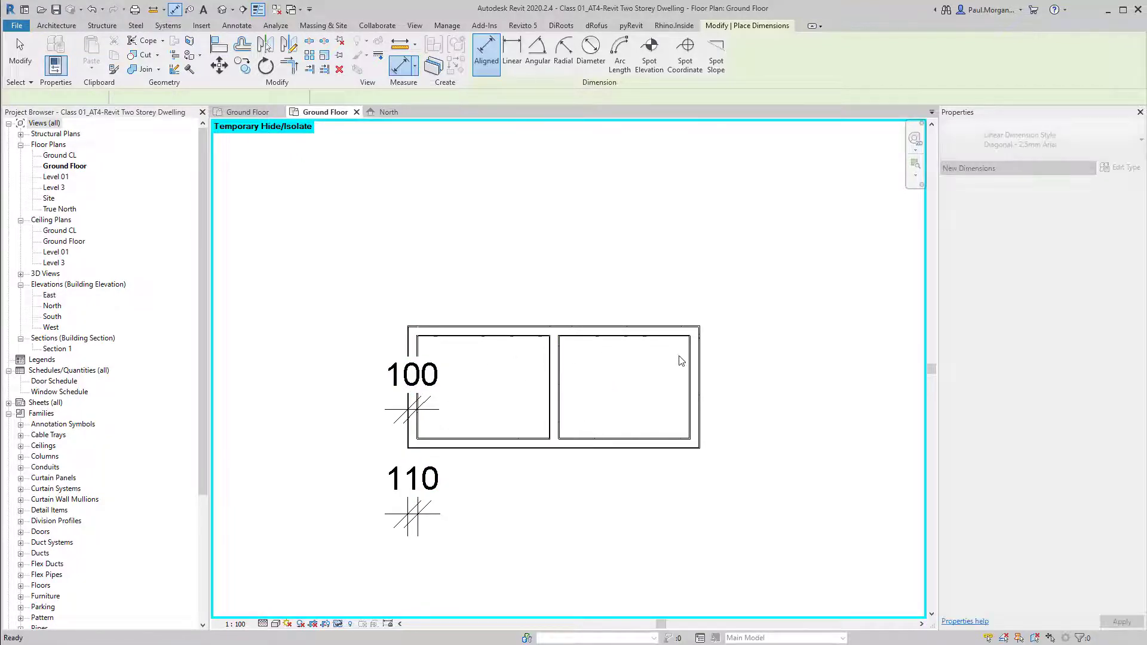
scroll(705, 359, "up", 4)
scroll(603, 453, "up", 3)
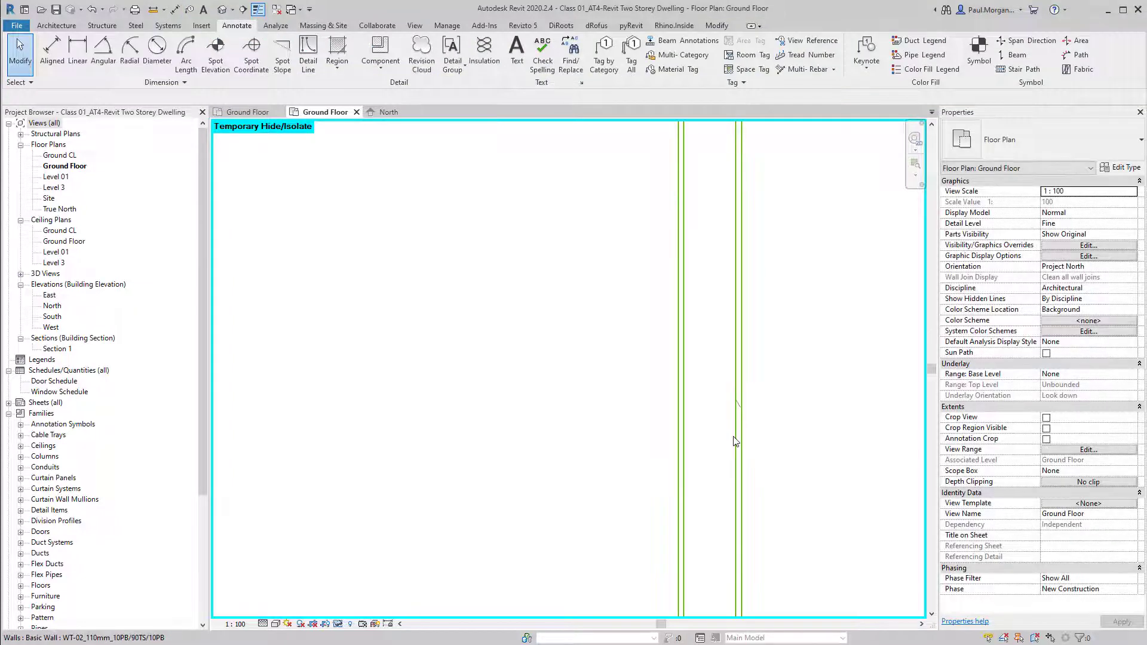
key("d")
key("i")
left_click(733, 428)
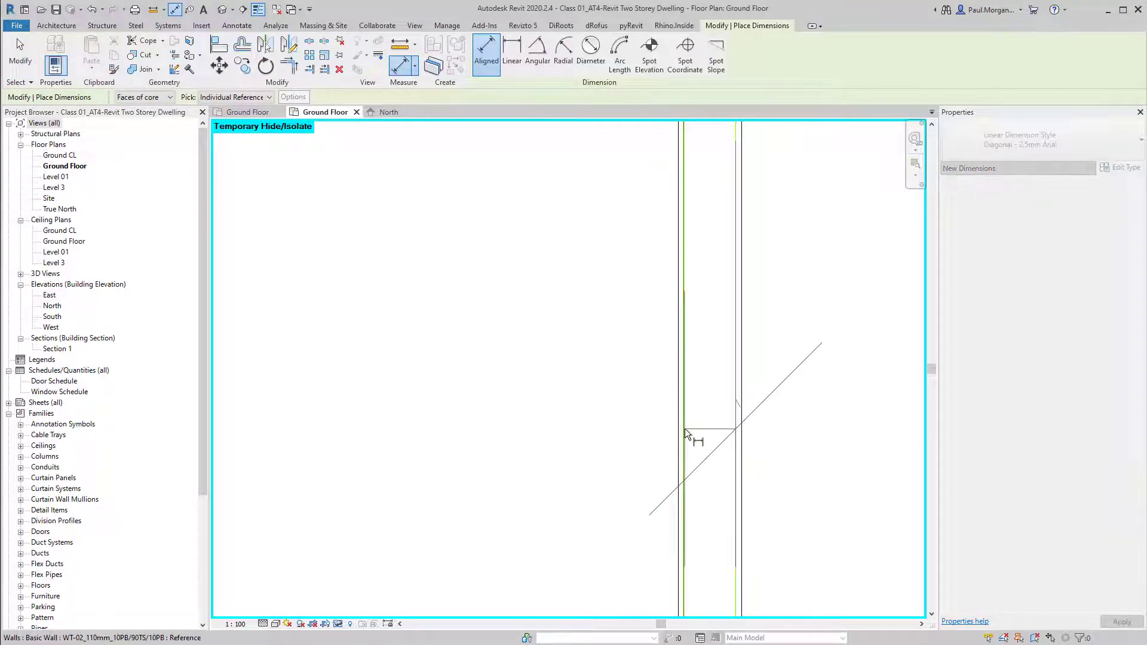
left_click(681, 430)
scroll(681, 430, "down", 4)
scroll(445, 428, "up", 4)
left_click(455, 430)
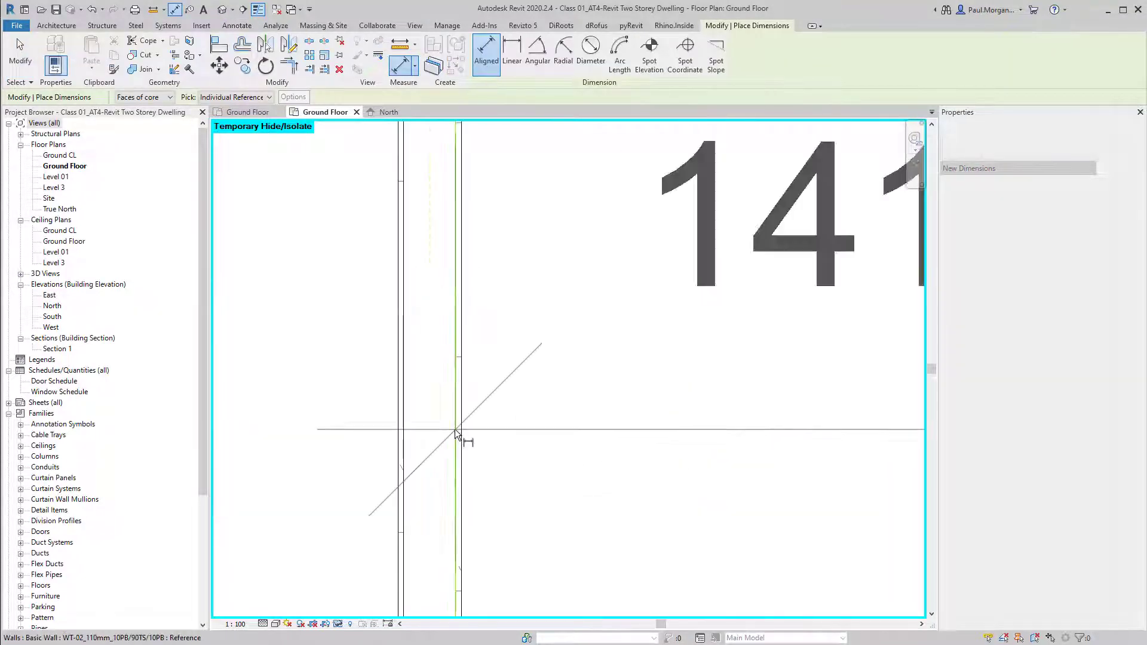
left_click(407, 434)
scroll(538, 406, "down", 3)
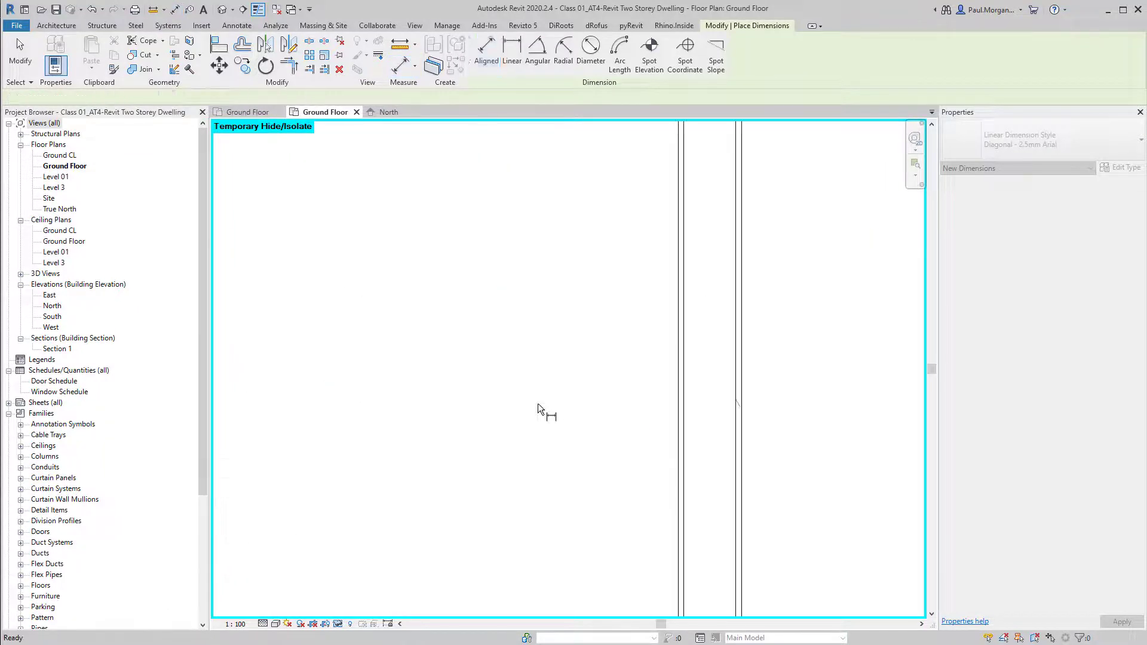
key("Escape")
scroll(531, 410, "down", 4)
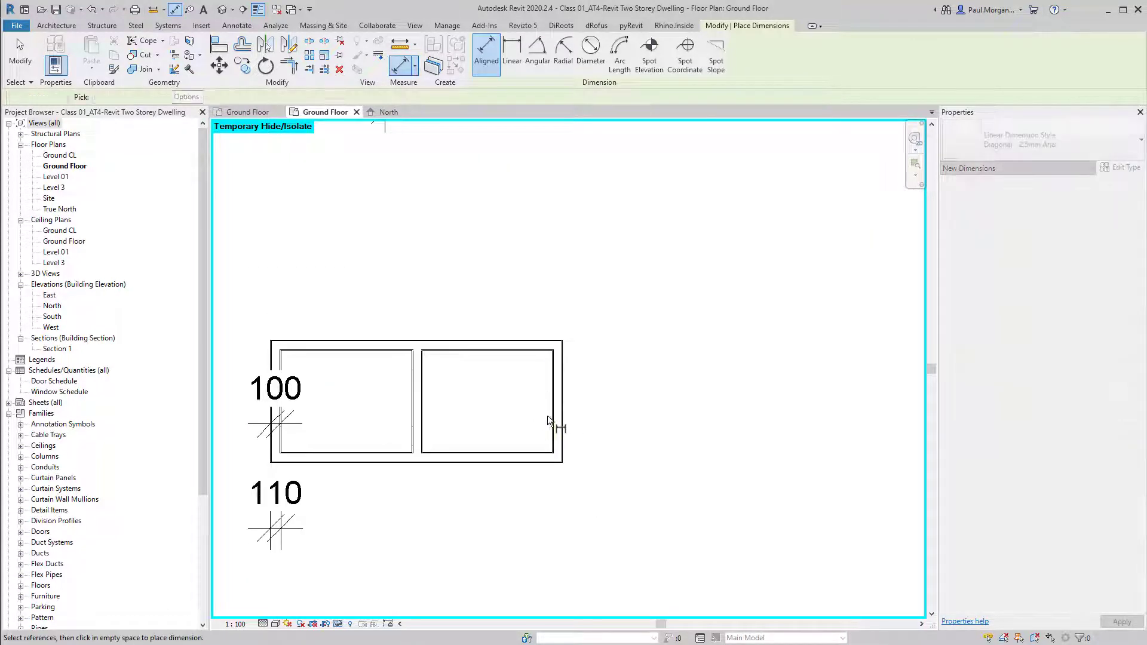
left_click(556, 422)
key("Escape")
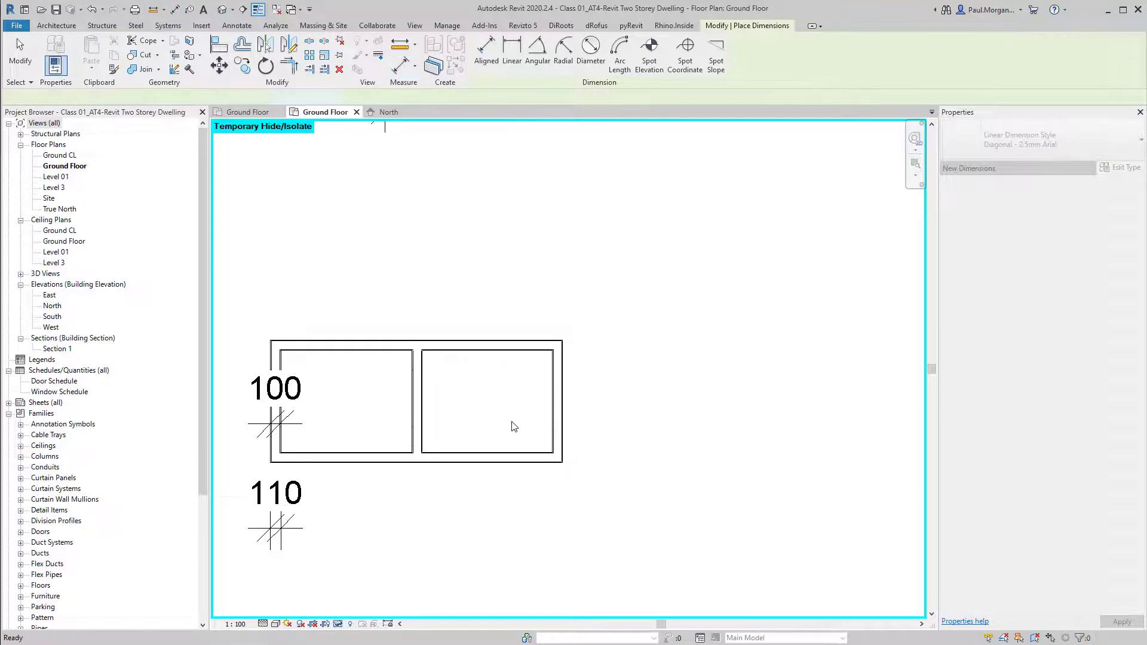
middle_click_drag(512, 427, 626, 420)
key("Escape")
left_click(391, 385)
key("Delete")
left_click(396, 491)
key("Delete")
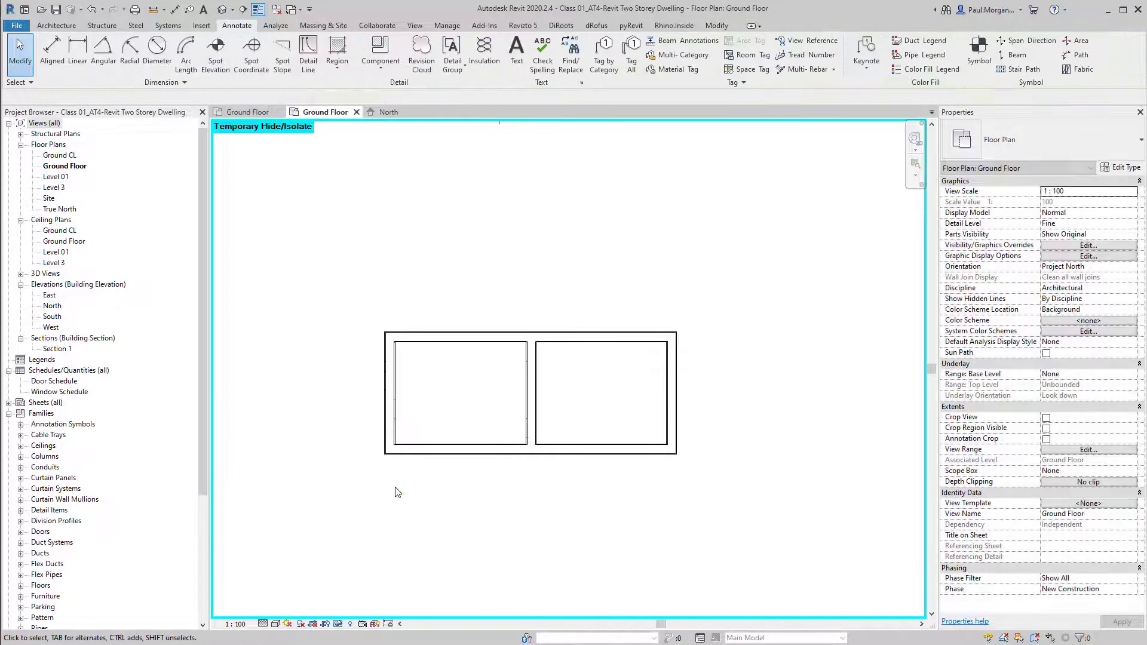
With DI set to Wall centerlines, dimension the left, middle and right walls as 1512 and 1500
key("d")
key("i")
middle_click_drag(395, 475, 387, 495)
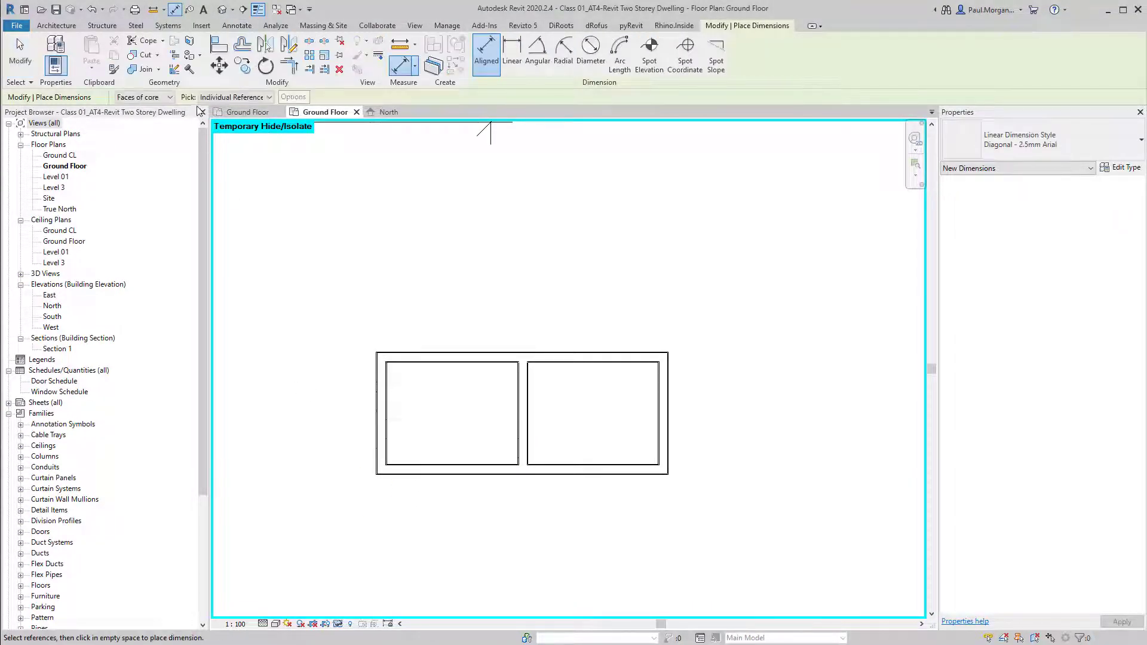
left_click(127, 99)
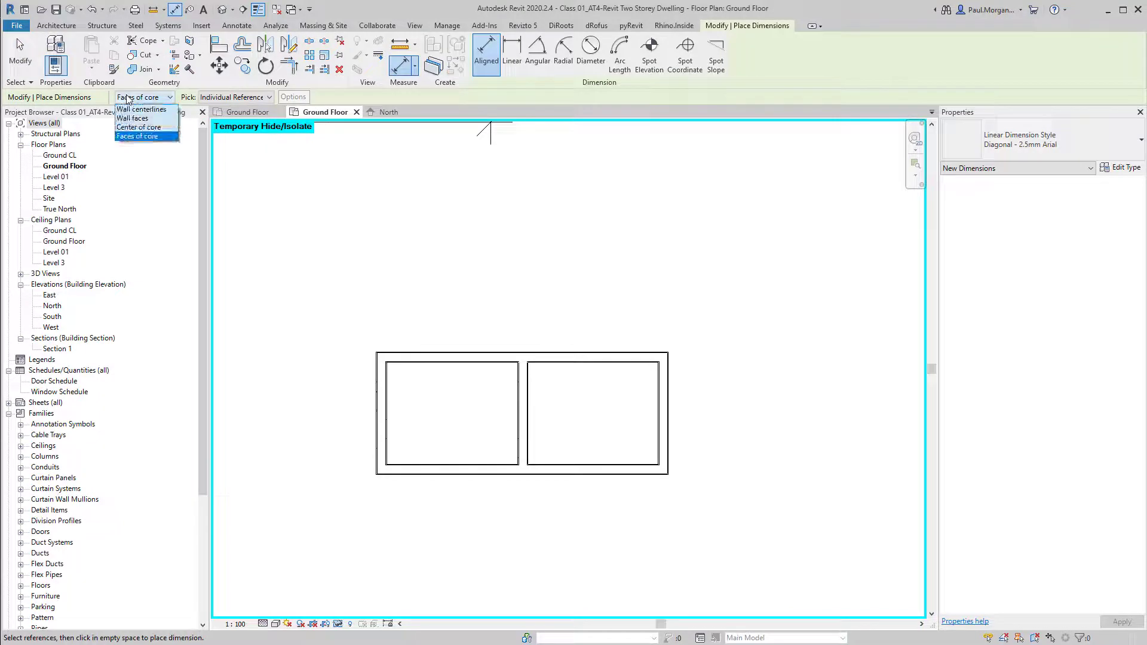
left_click(141, 109)
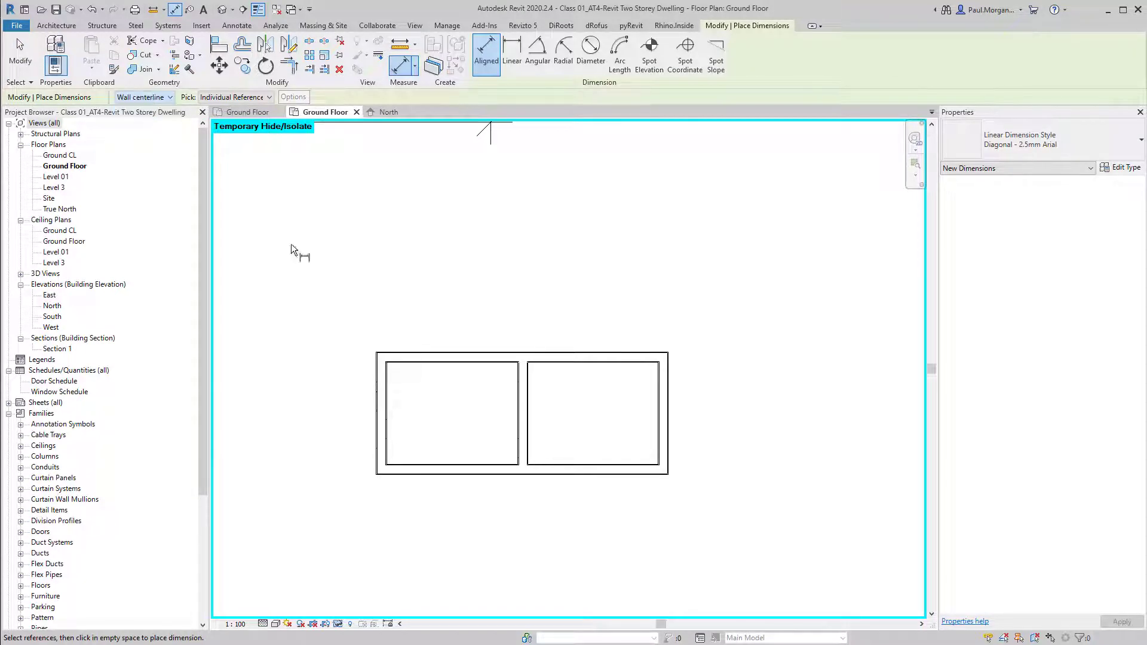
left_click(380, 397)
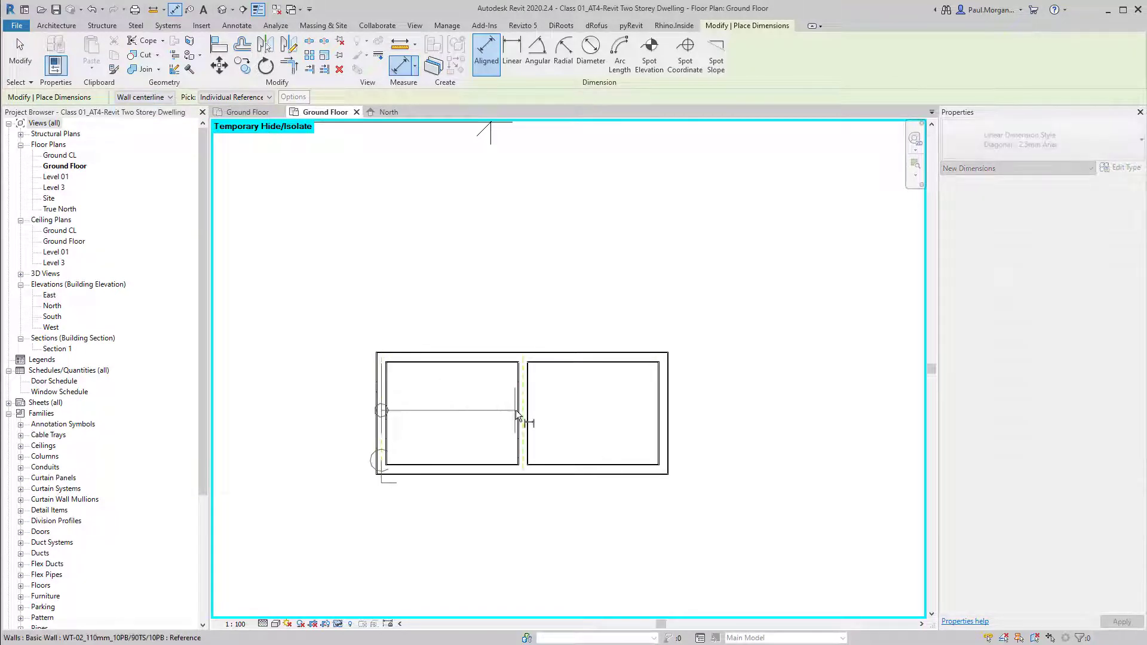
left_click(522, 418)
left_click(671, 435)
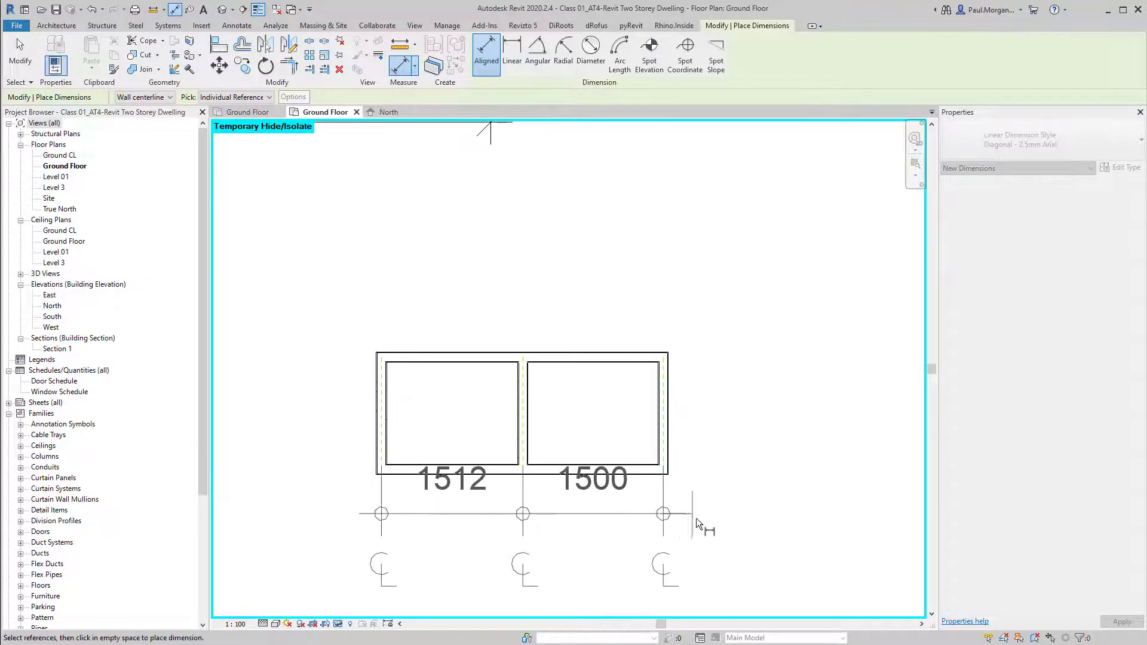
left_click(705, 563)
key("Escape")
key("Escape")
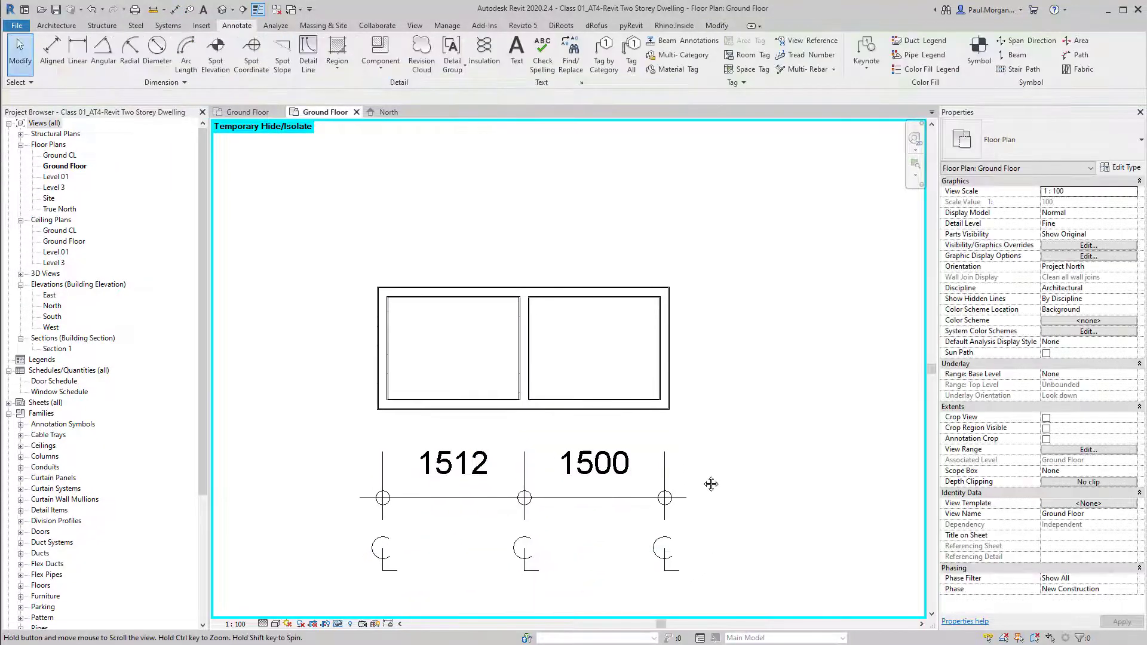
middle_click_drag(418, 365, 468, 265)
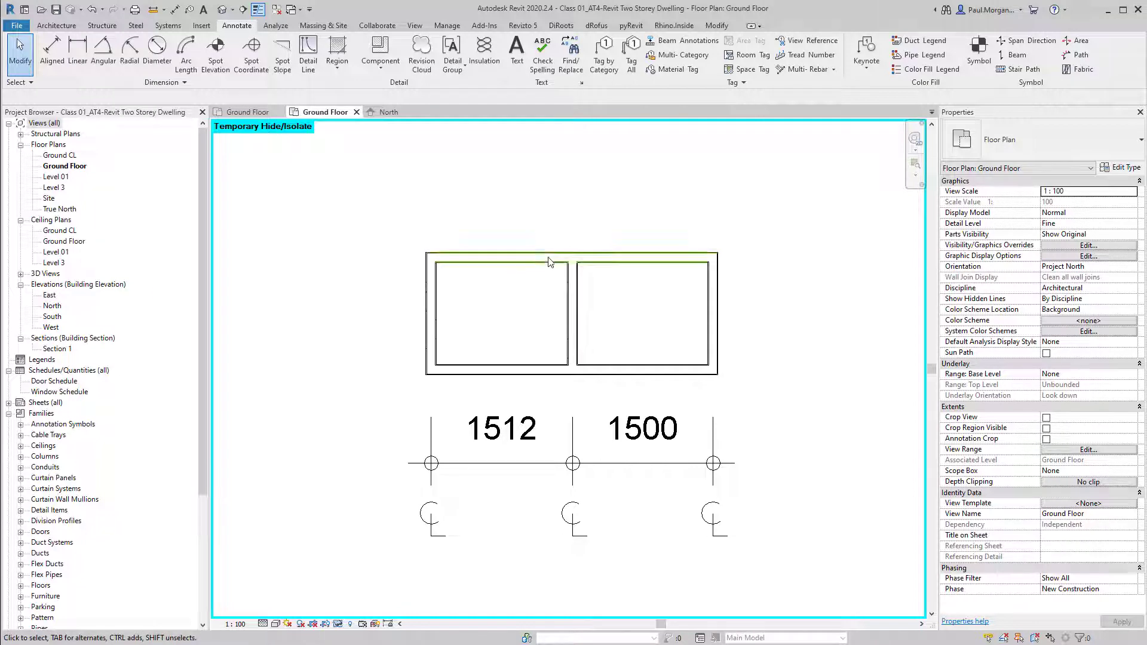
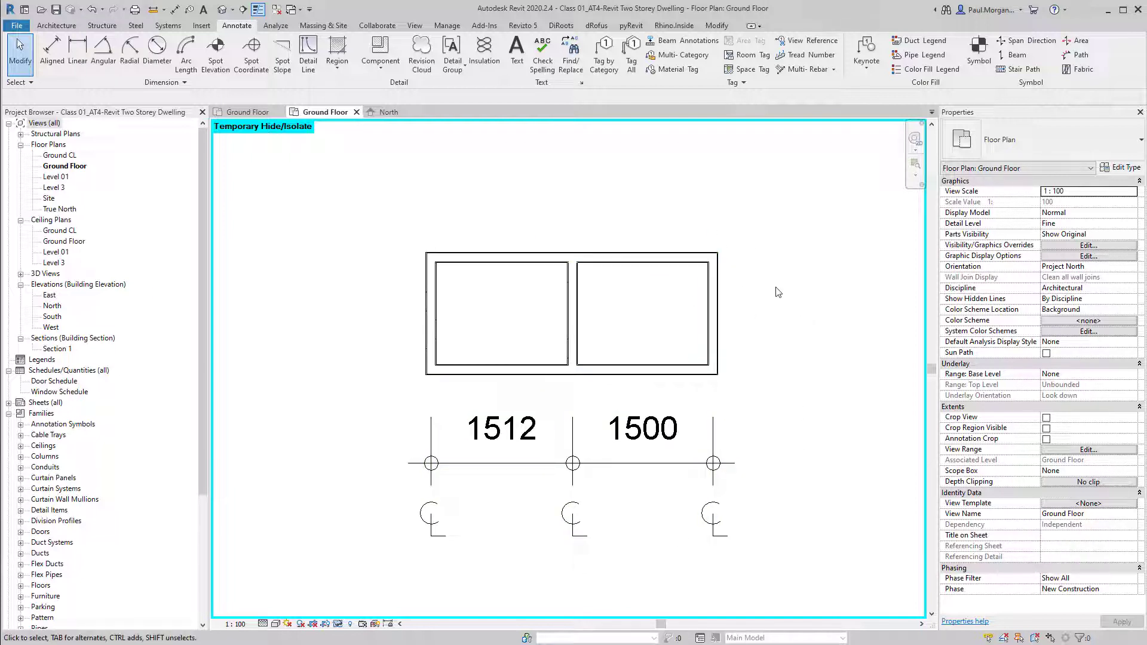
Delete the old 1512/1500 dimension and start an aligned dimension measuring faces of core
left_click(671, 466)
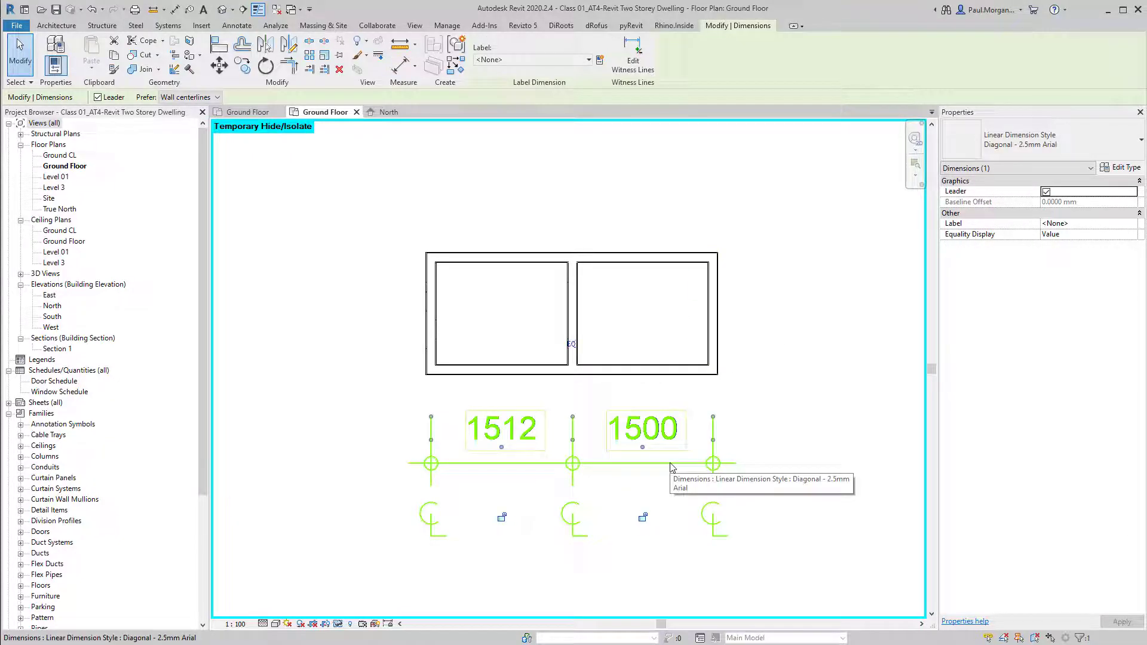
key("Delete")
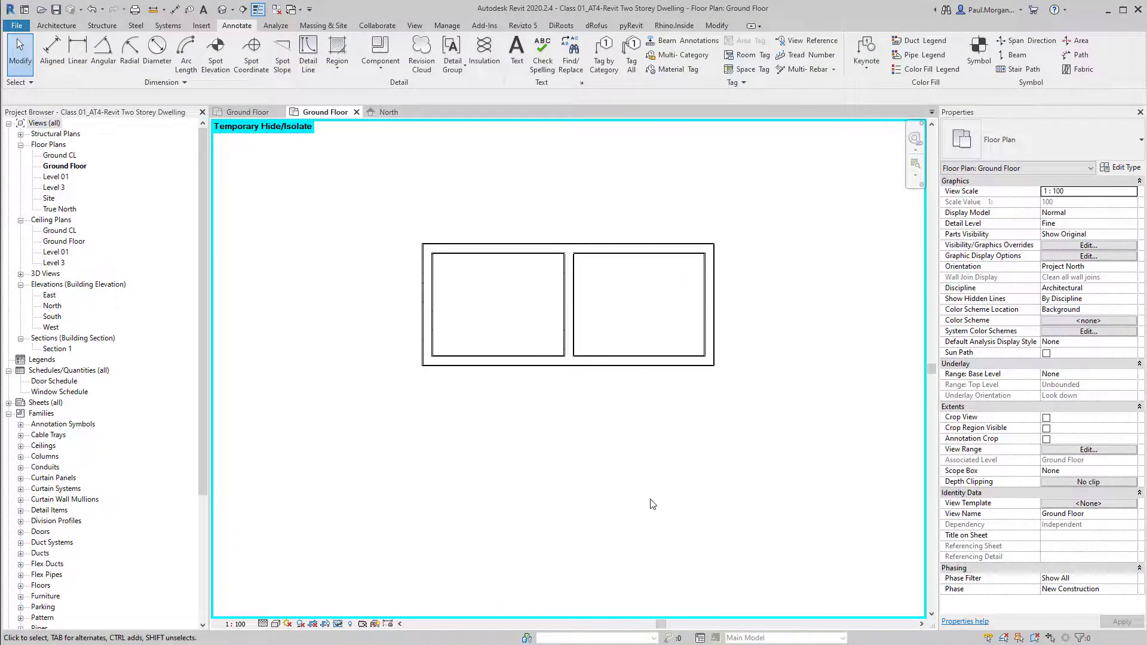
key("d")
key("i")
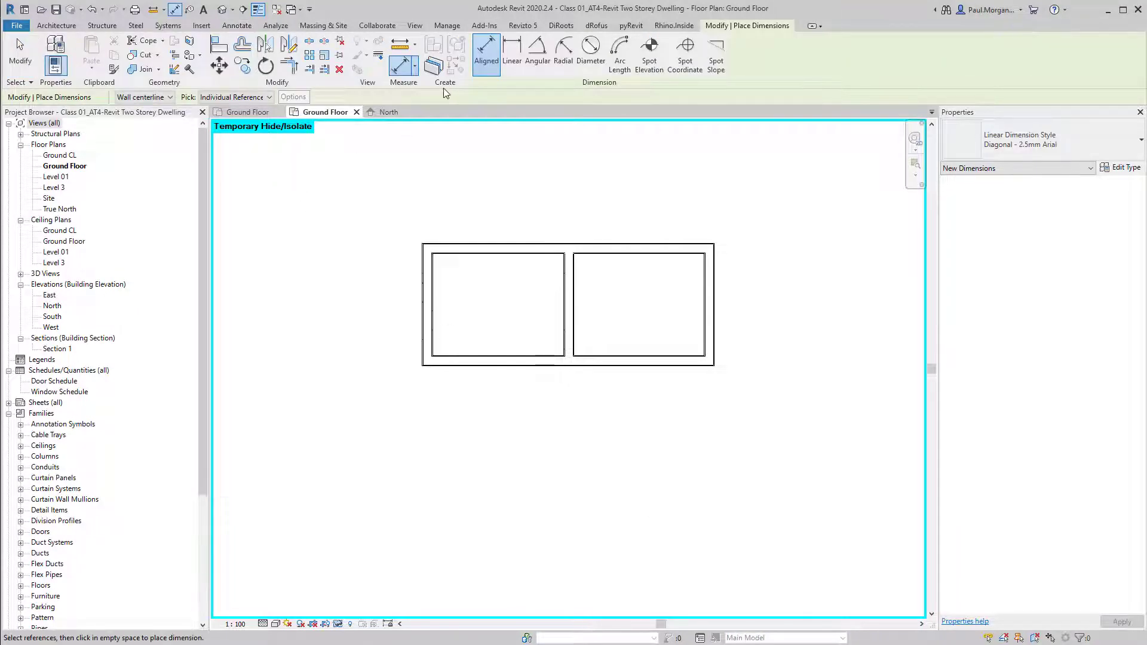
left_click(155, 98)
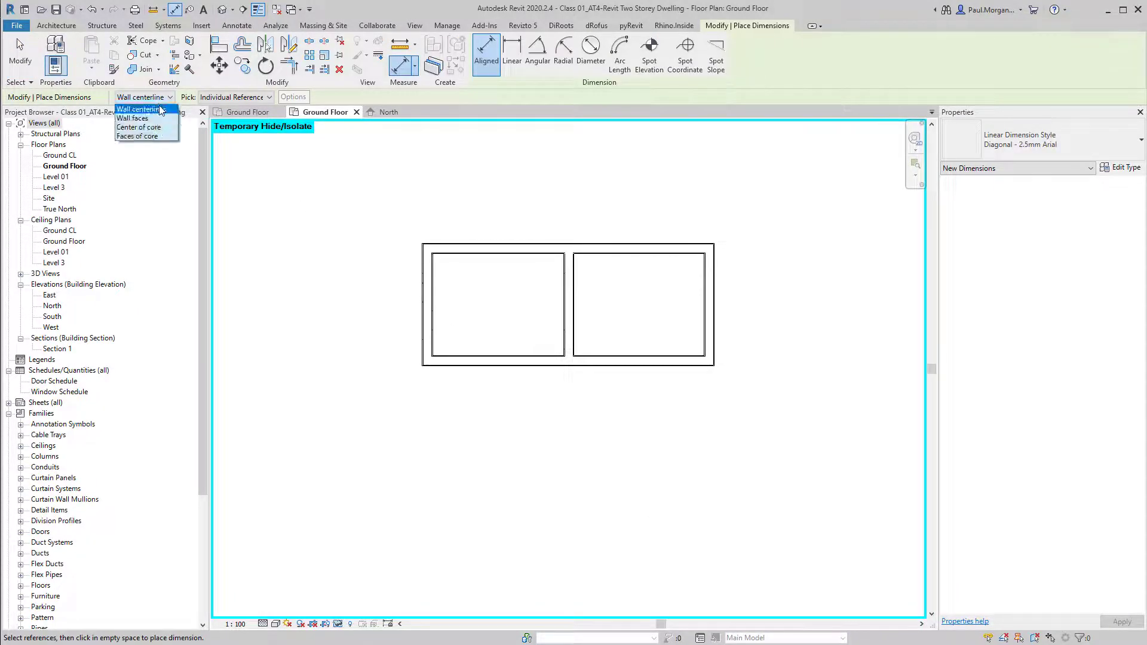
left_click(150, 136)
Dimension the 240 wall thickness near the 3880 dimension
scroll(422, 331, "down", 3)
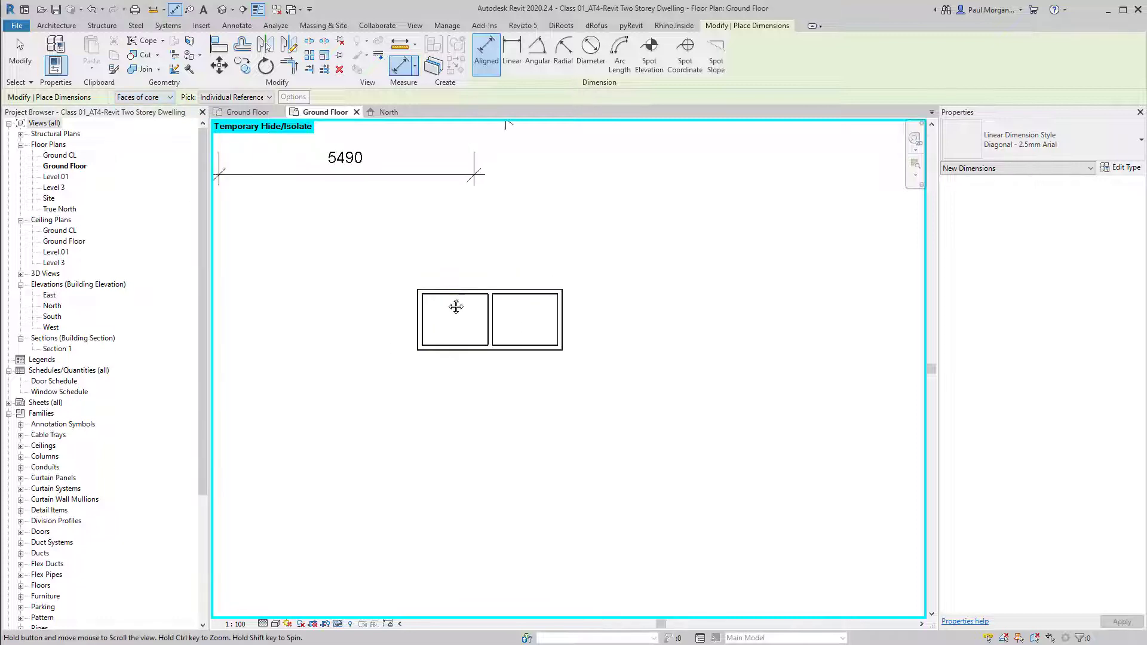
middle_click_drag(456, 307, 583, 504)
scroll(657, 249, "up", 4)
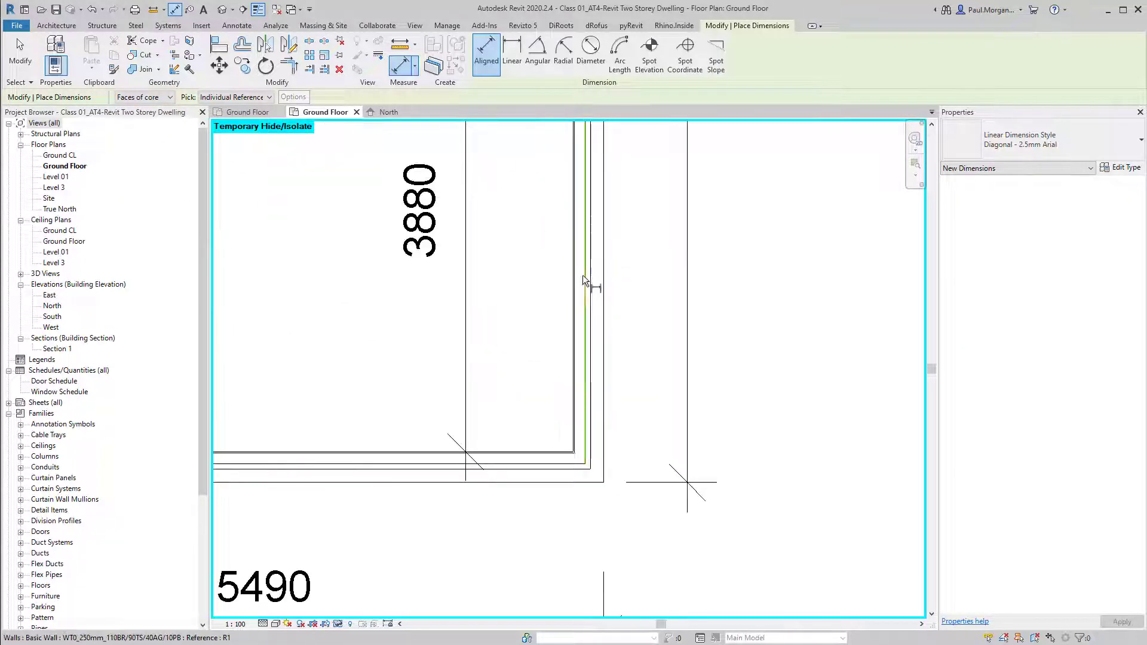
left_click(607, 450)
scroll(580, 467, "down", 2)
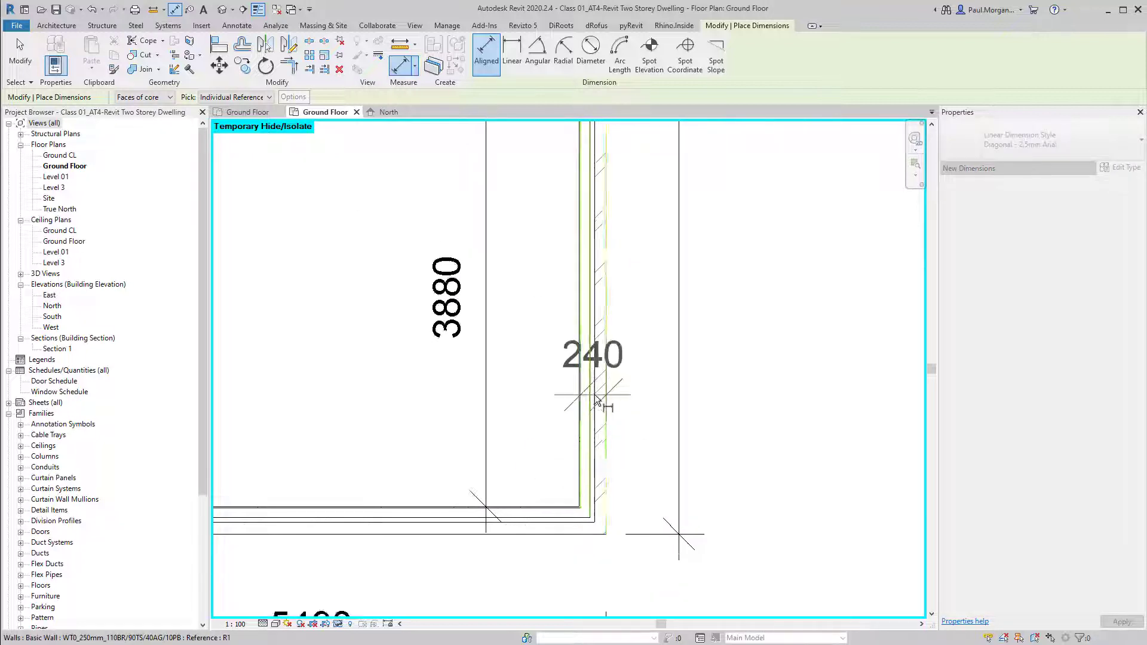
scroll(619, 381, "up", 5)
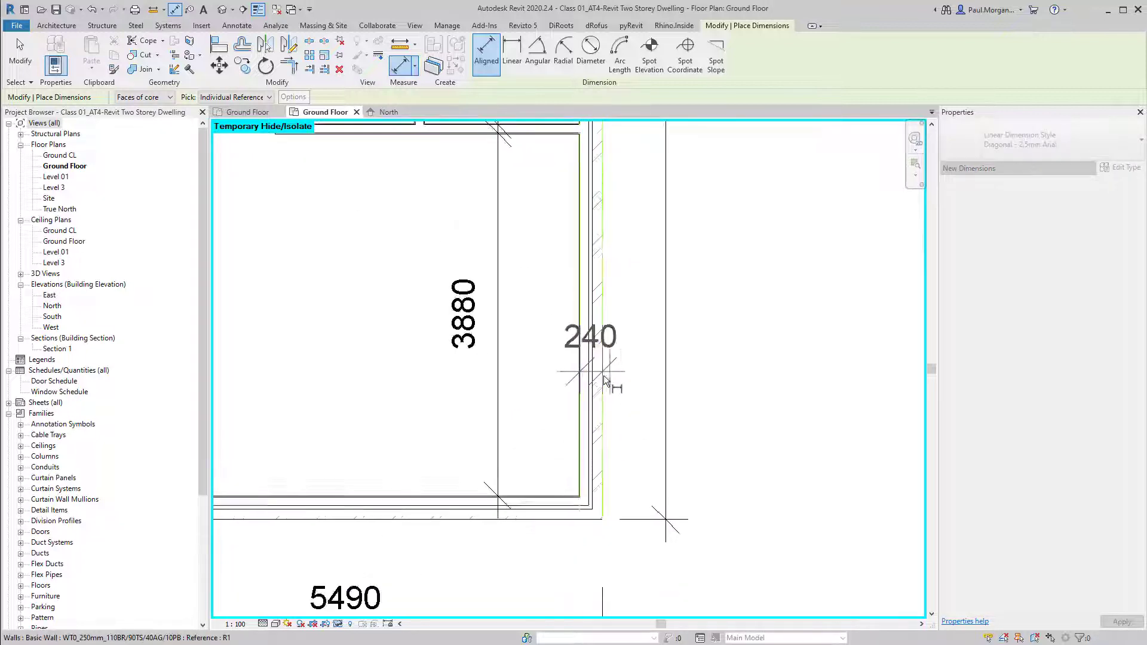
scroll(669, 384, "up", 3)
scroll(679, 378, "down", 4)
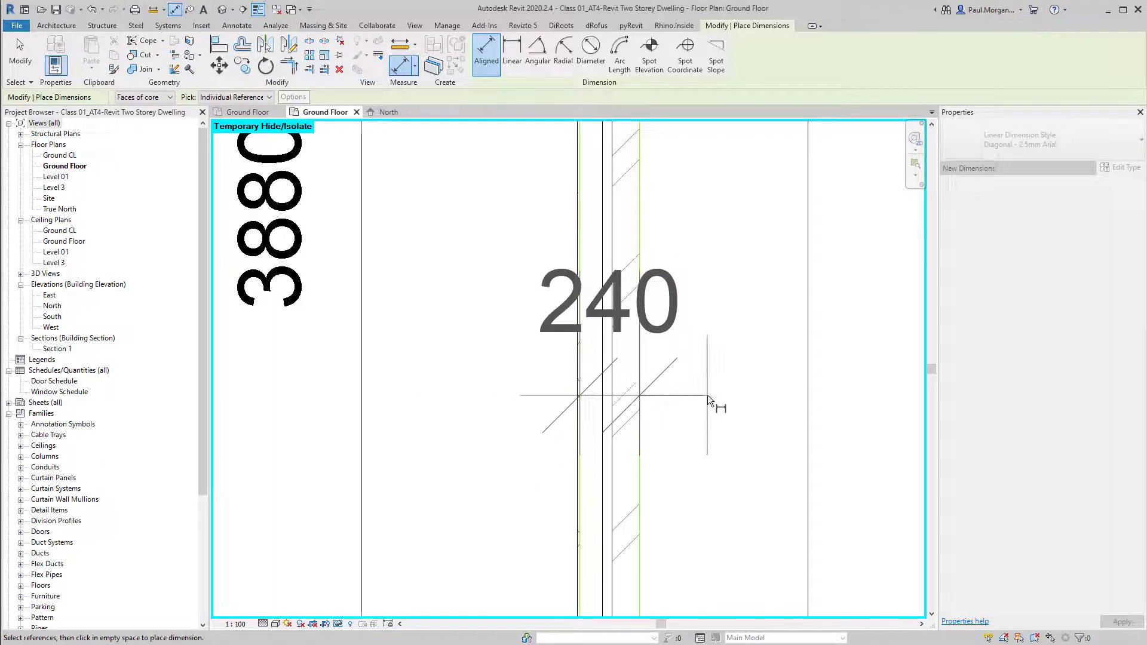
left_click(712, 401)
Dimension the two-bay walls as a 90, 1422, 90, 1410, 90 chain placed below them
scroll(710, 418, "down", 5)
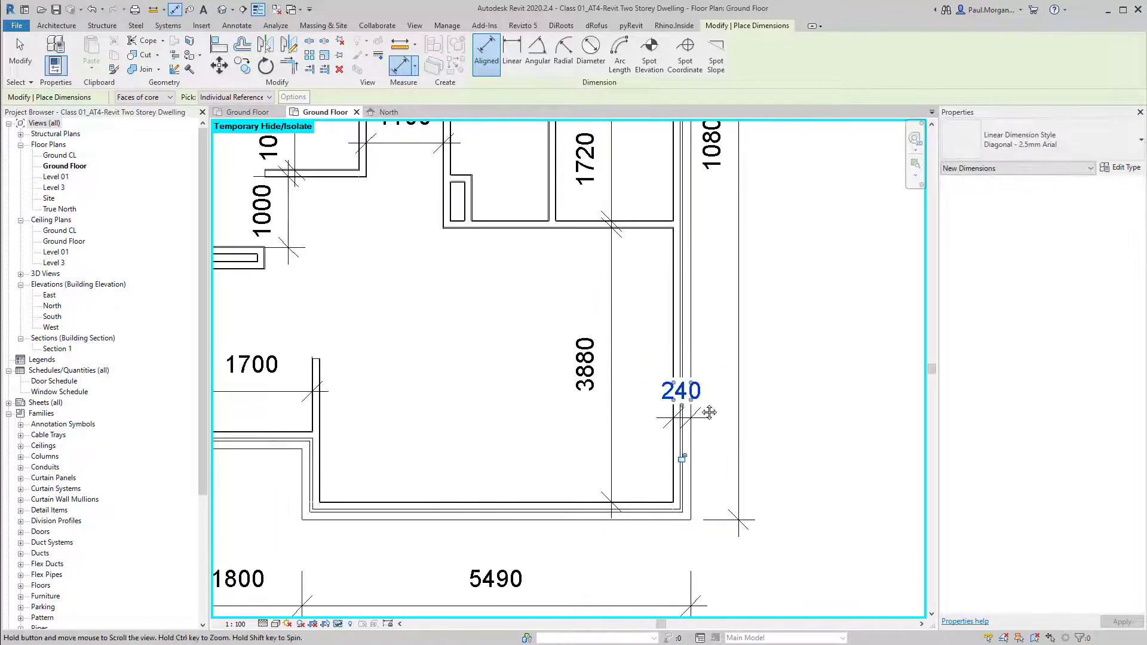
scroll(703, 397, "up", 2)
scroll(696, 394, "down", 6)
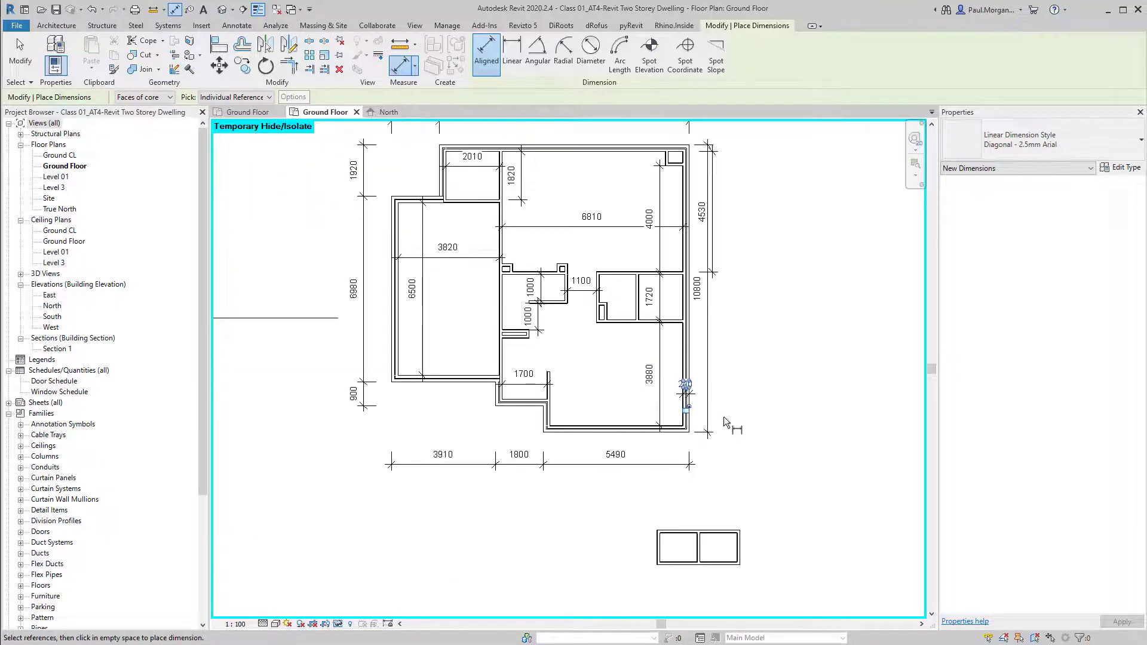
middle_click_drag(771, 609, 776, 525)
scroll(660, 436, "up", 3)
middle_click_drag(663, 442, 630, 326)
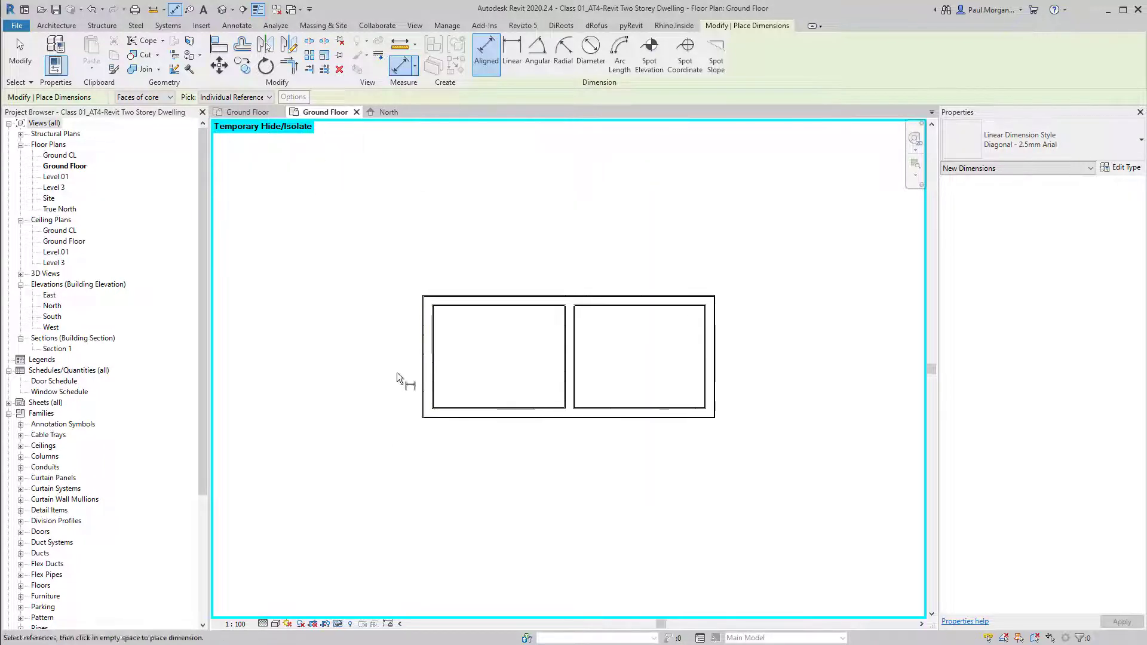
left_click(420, 389)
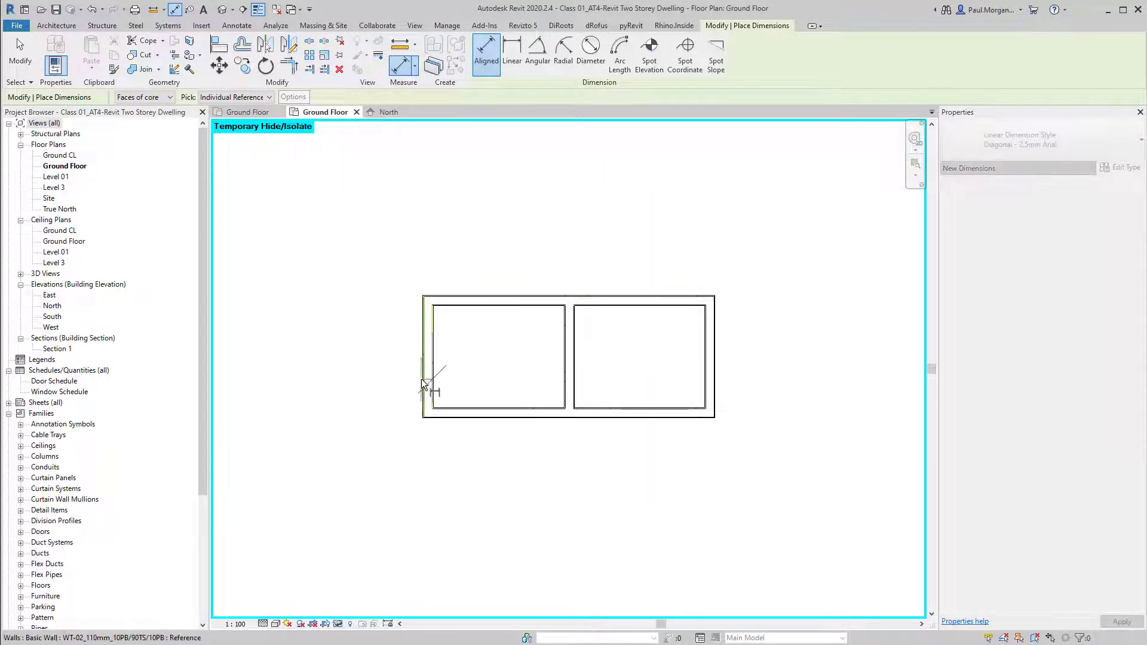
left_click(428, 389)
left_click(565, 388)
left_click(573, 388)
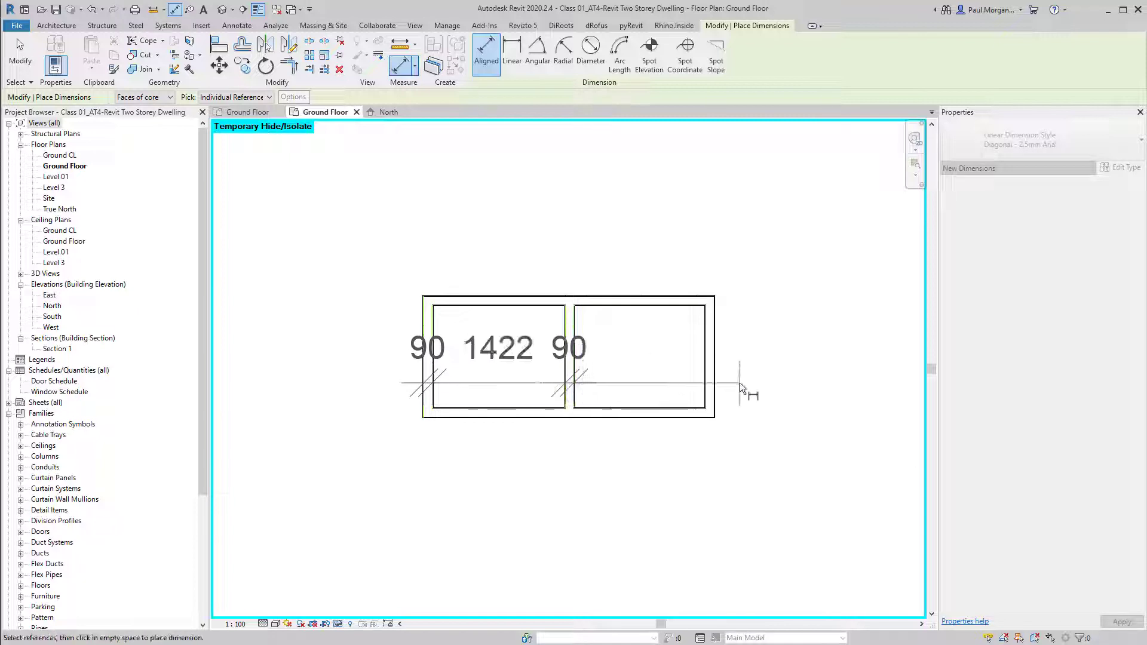
left_click(707, 394)
left_click(714, 394)
scroll(786, 389, "down", 2)
left_click(739, 472)
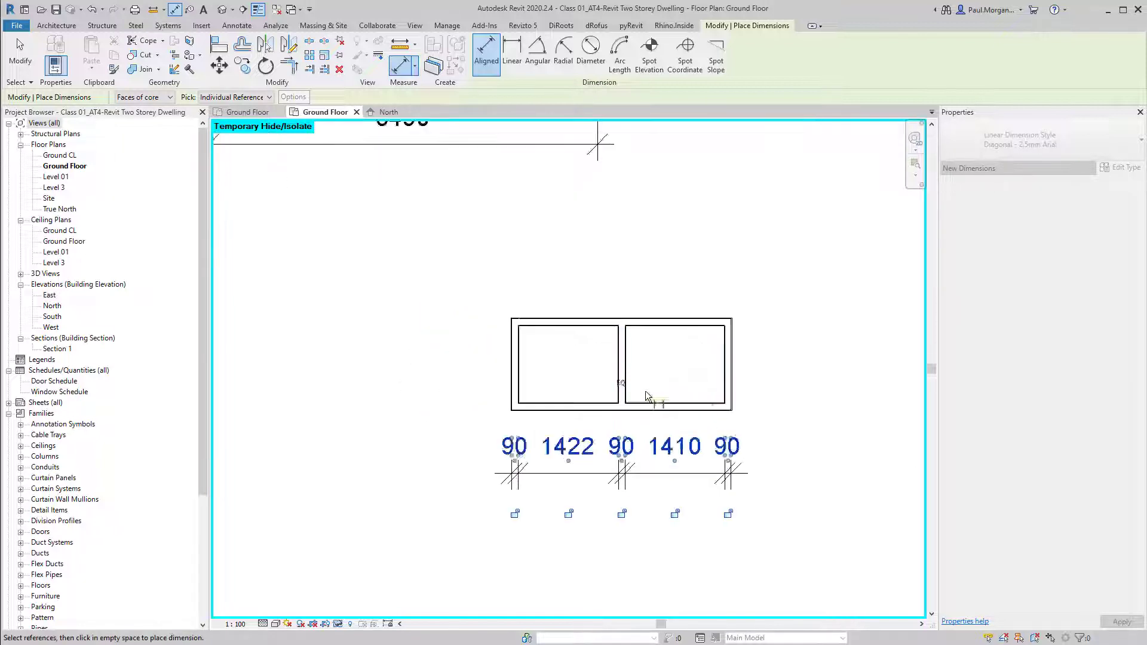
scroll(646, 392, "up", 2)
mouse_move(655, 412)
middle_mouse_down()
mouse_move(669, 336)
mouse_move(685, 315)
mouse_move(656, 302)
middle_mouse_up()
Exit the dimension tool and inspect the 90, 1422, 90, 1410, 90 chain beneath the bays
key("Escape")
key("Escape")
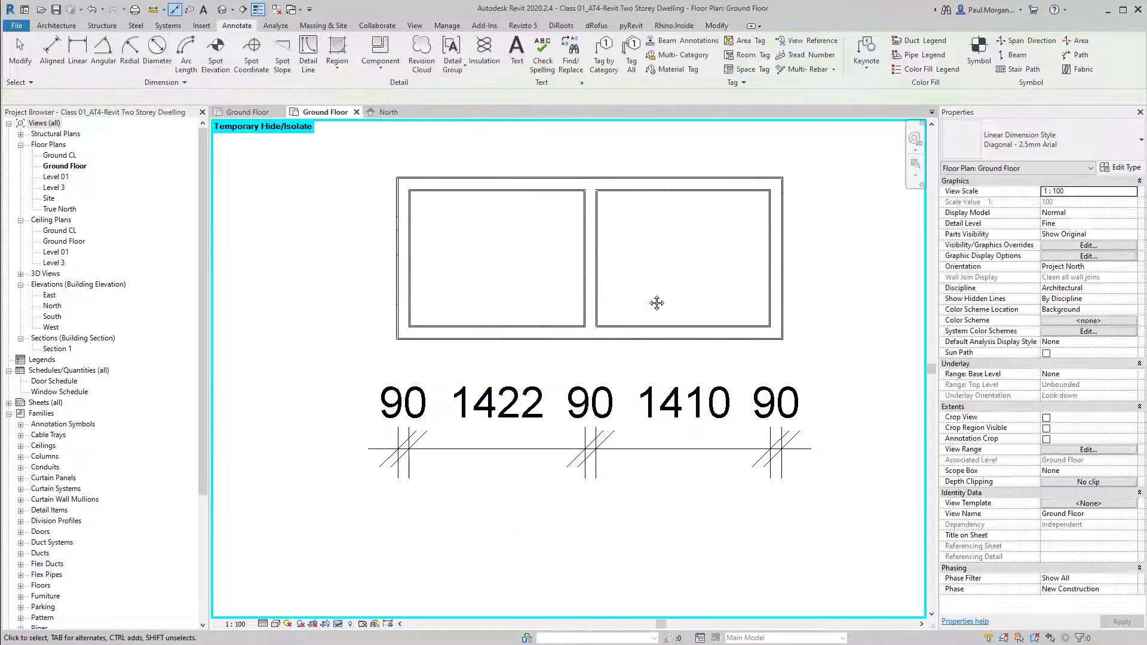
scroll(655, 302, "down", 2)
middle_click_drag(630, 262, 632, 298)
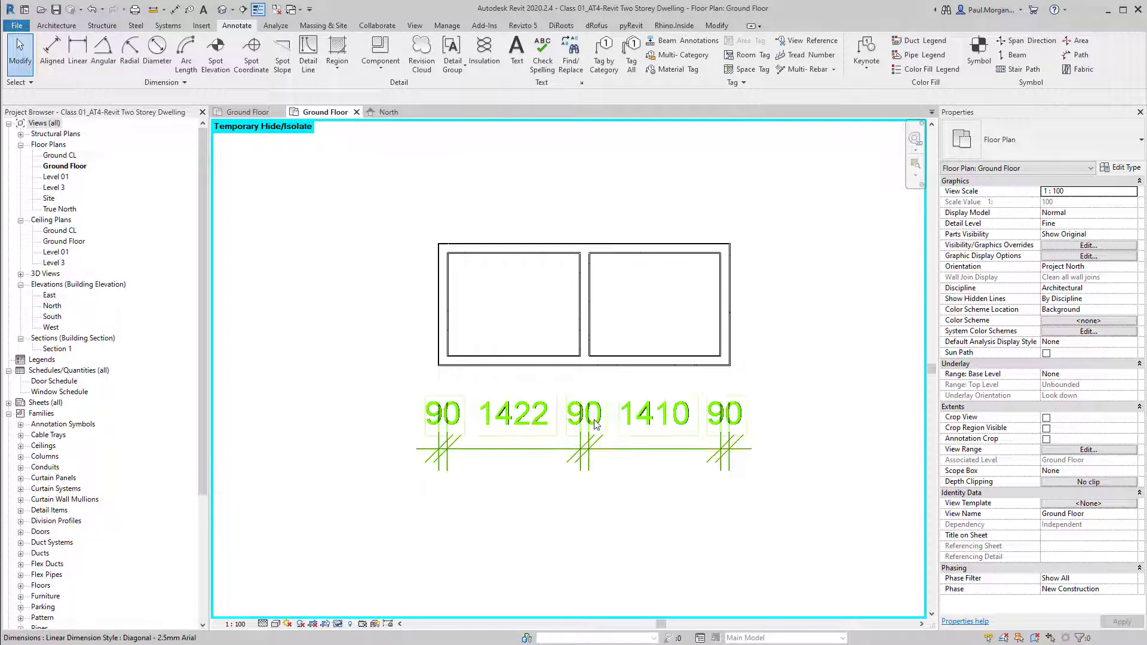
middle_click_drag(653, 507, 671, 528)
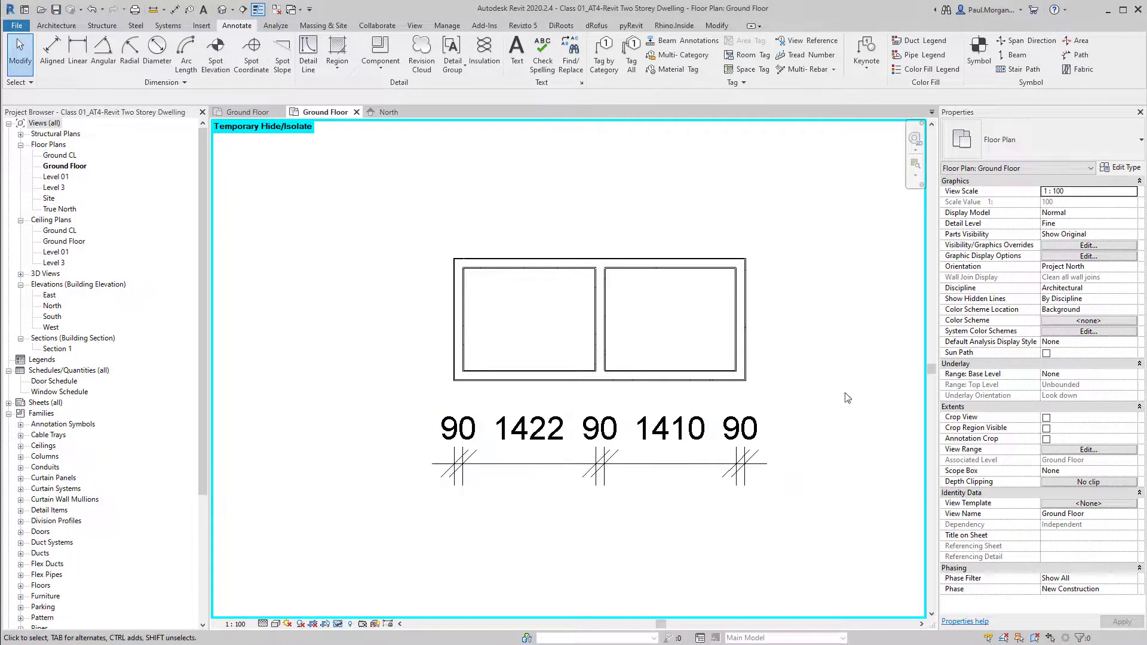
middle_click_drag(526, 430, 613, 447)
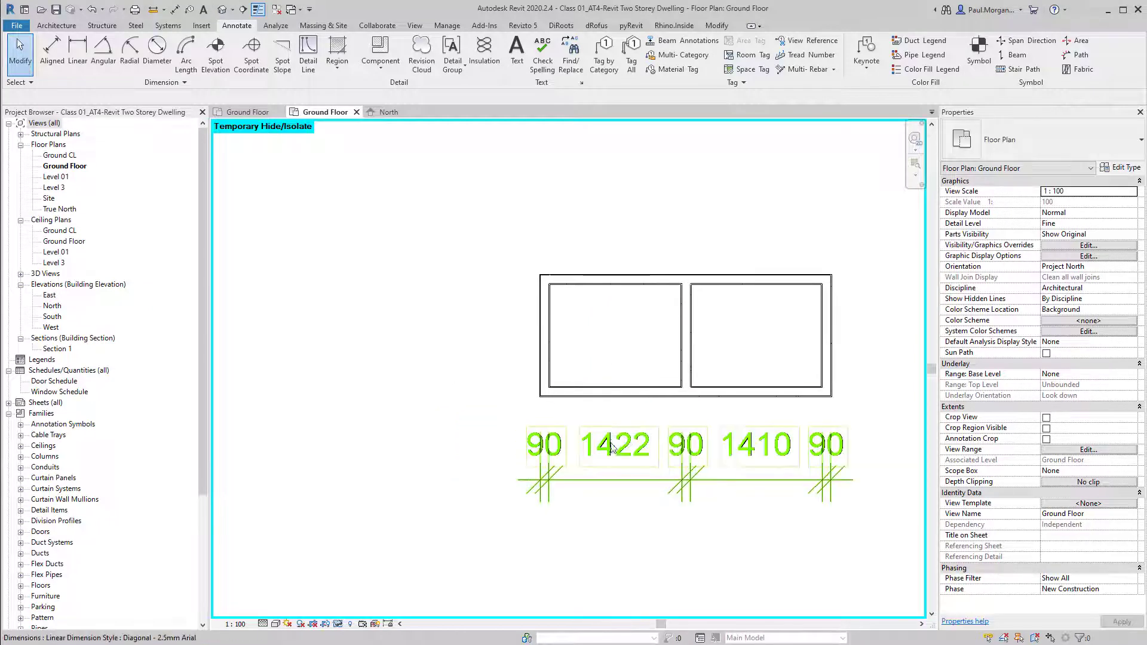
left_click(613, 447)
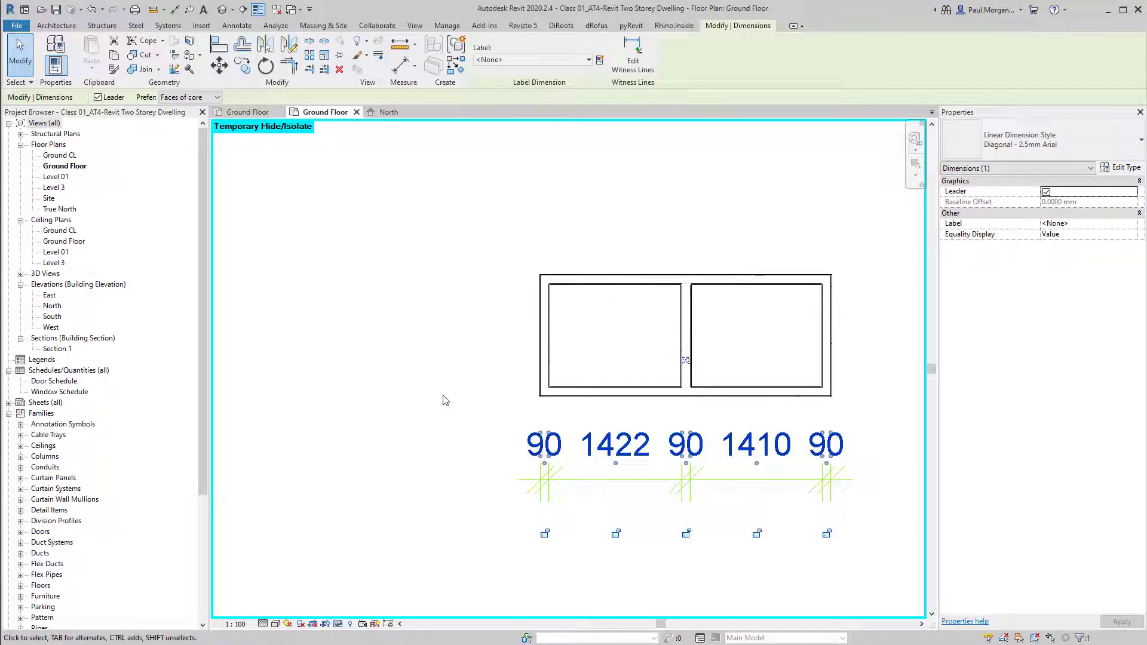
key("Escape")
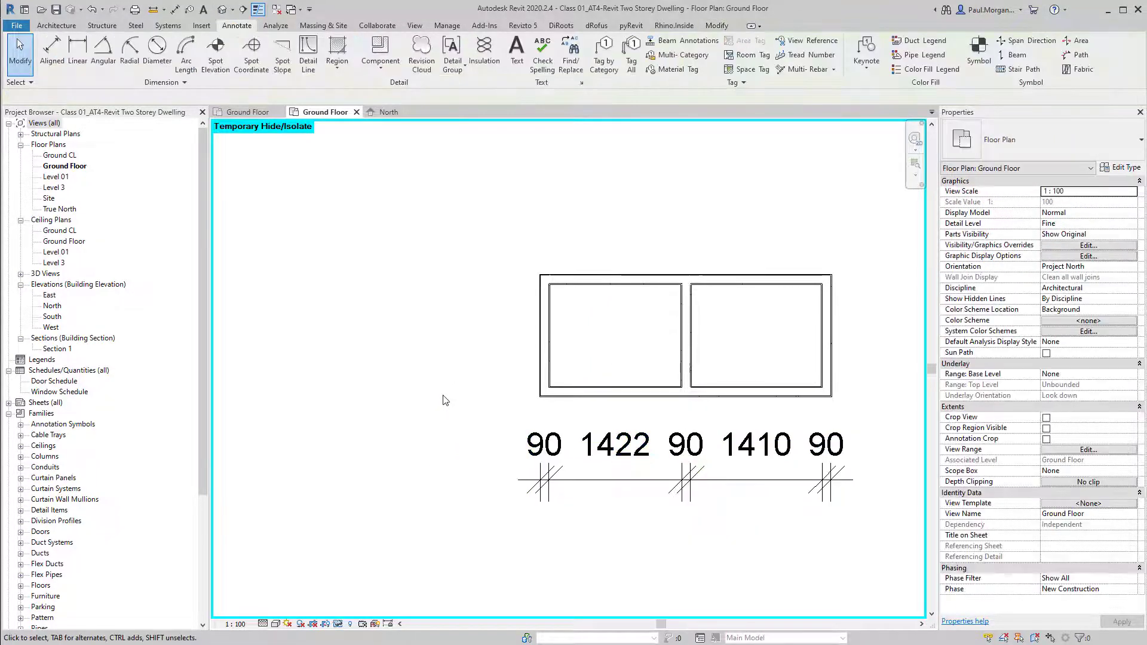
left_click(610, 443)
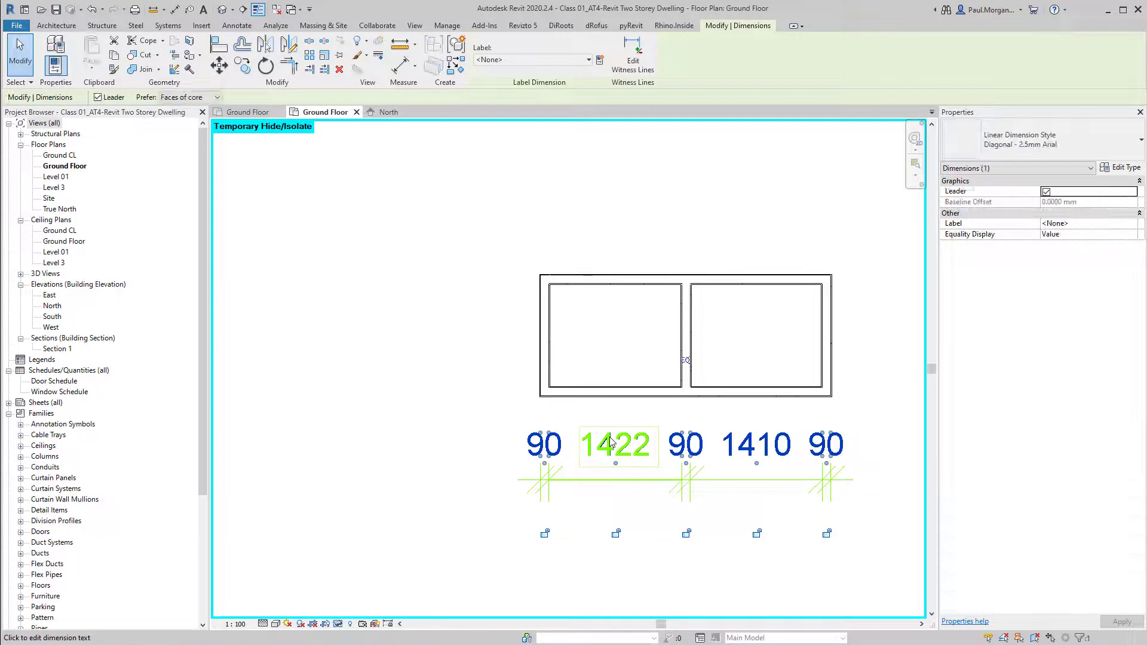
key("Escape")
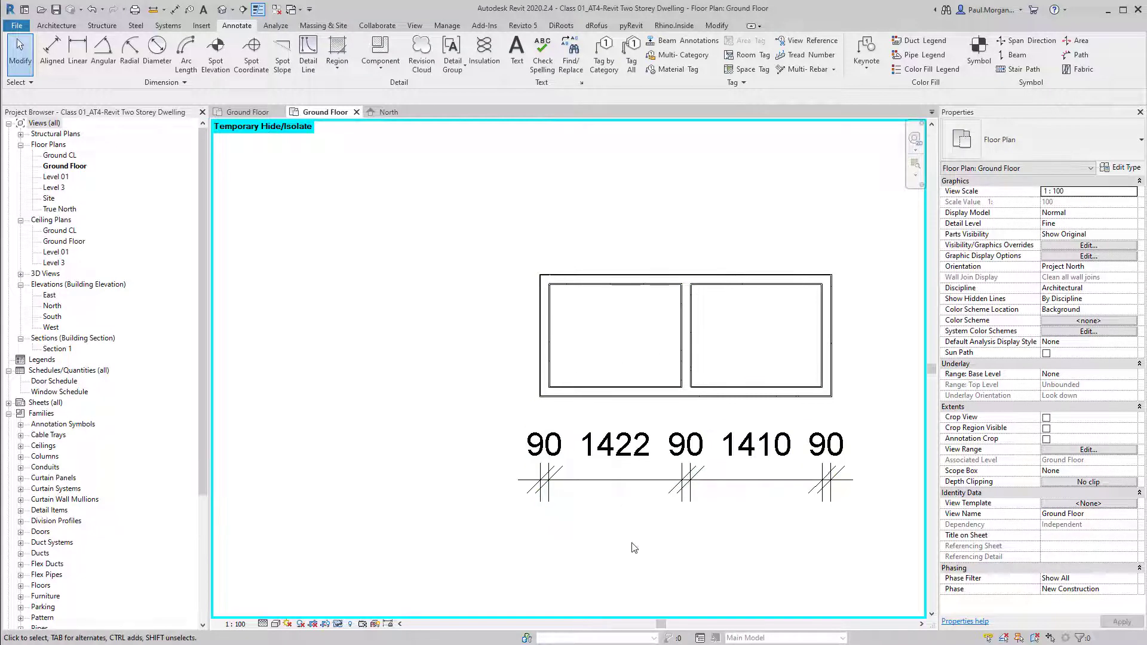
Change the left wall's 1422 spacing to the middle wall to 1800, moving the left wall outward
left_click(556, 334)
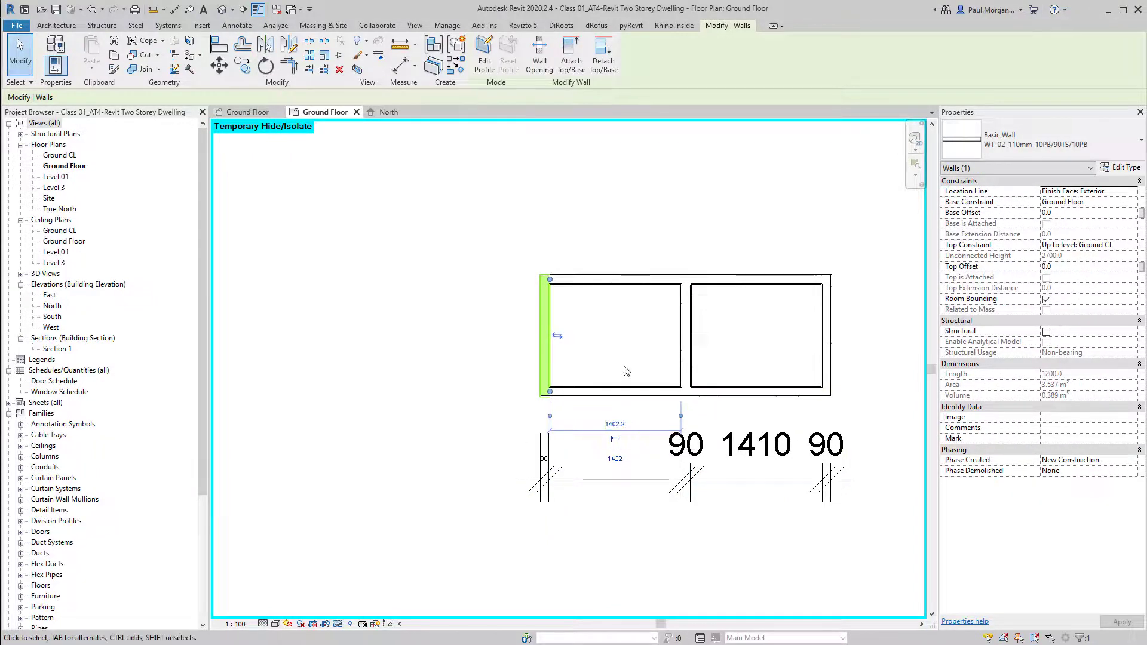
scroll(503, 385, "up", 2)
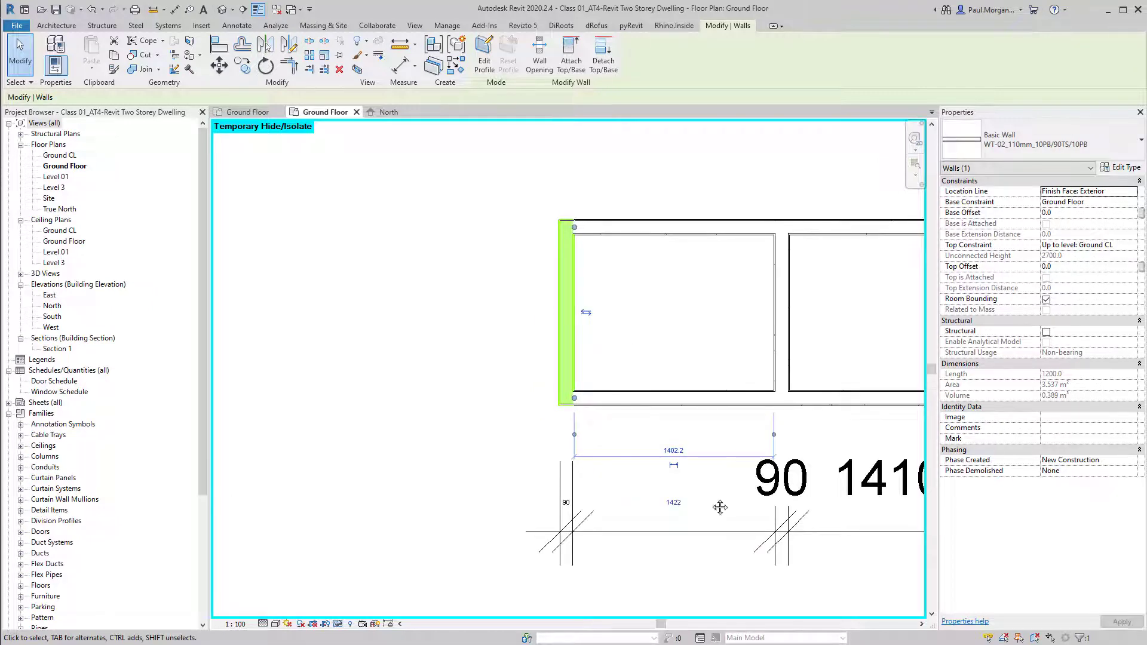
middle_click_drag(720, 507, 642, 418)
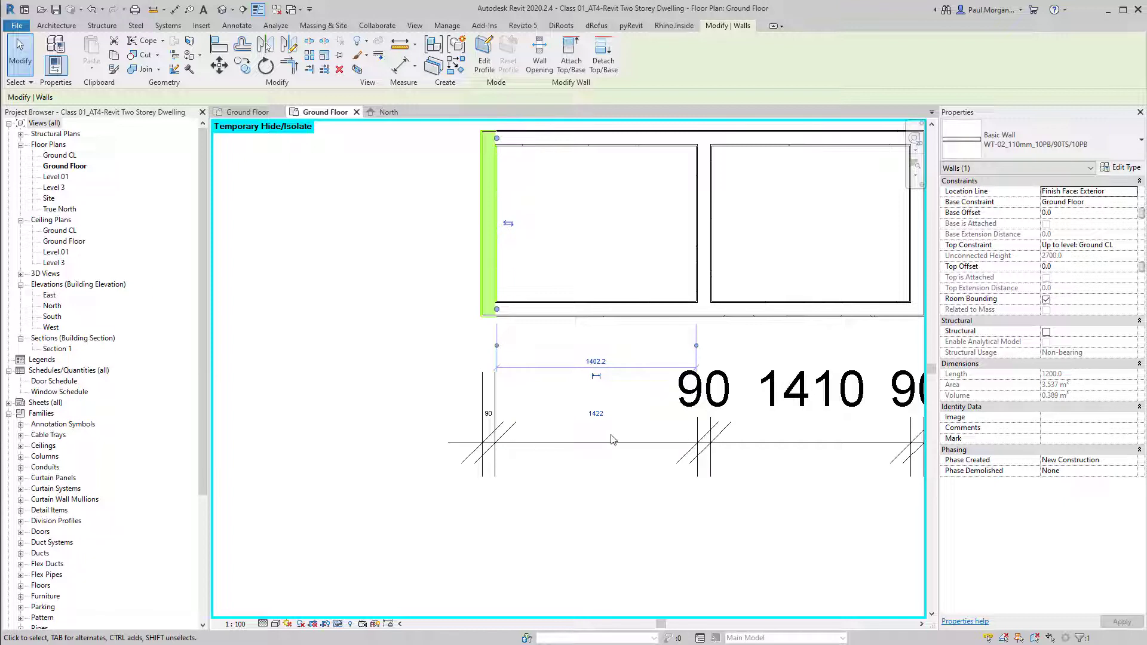
left_click(605, 417)
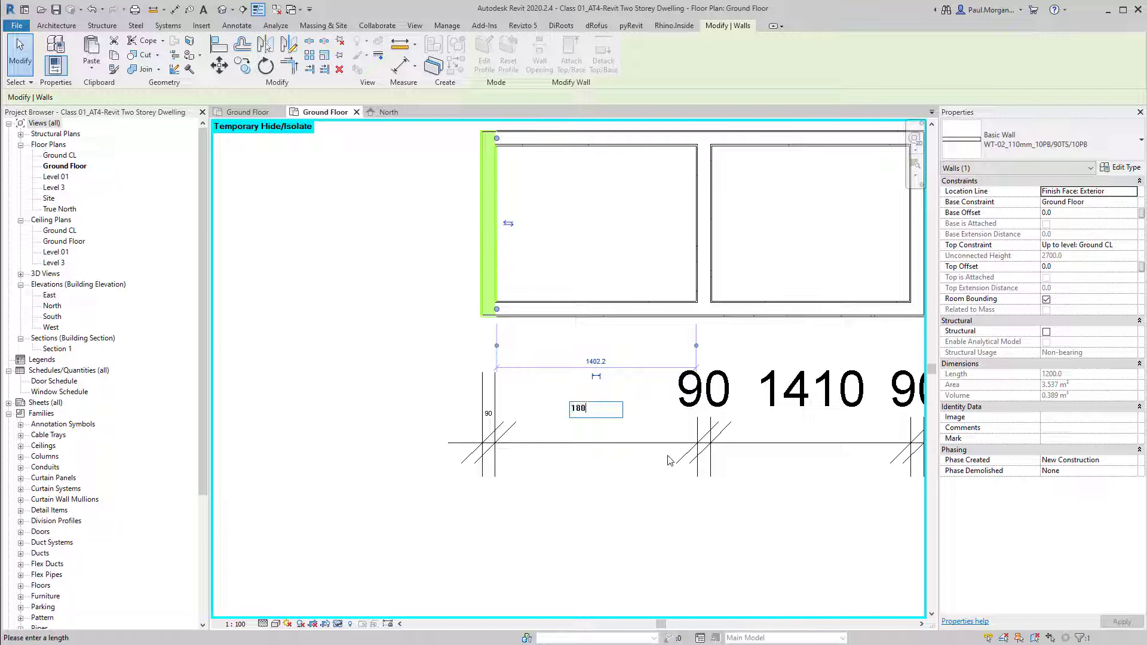
key("Return")
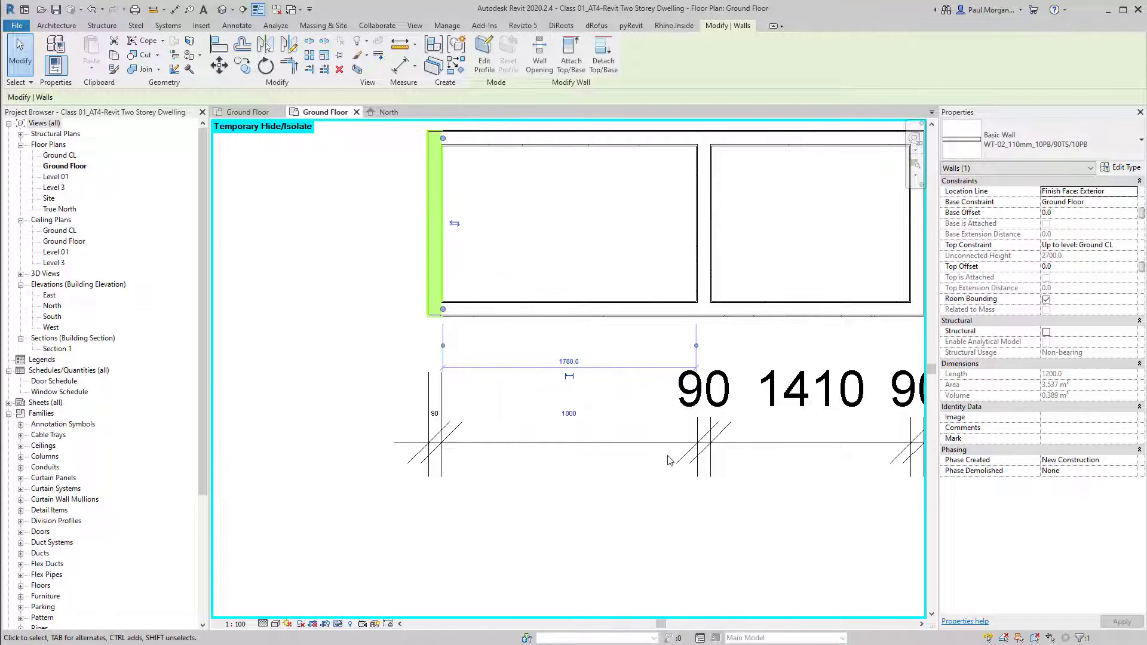
left_click(633, 547)
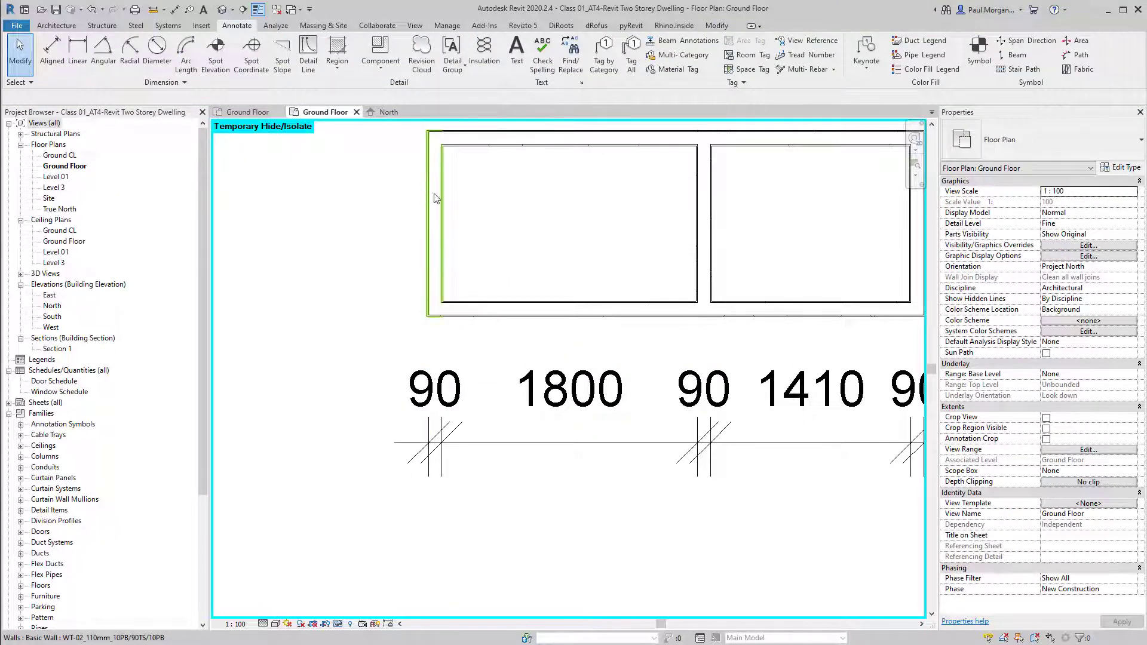
middle_click_drag(484, 172, 474, 225)
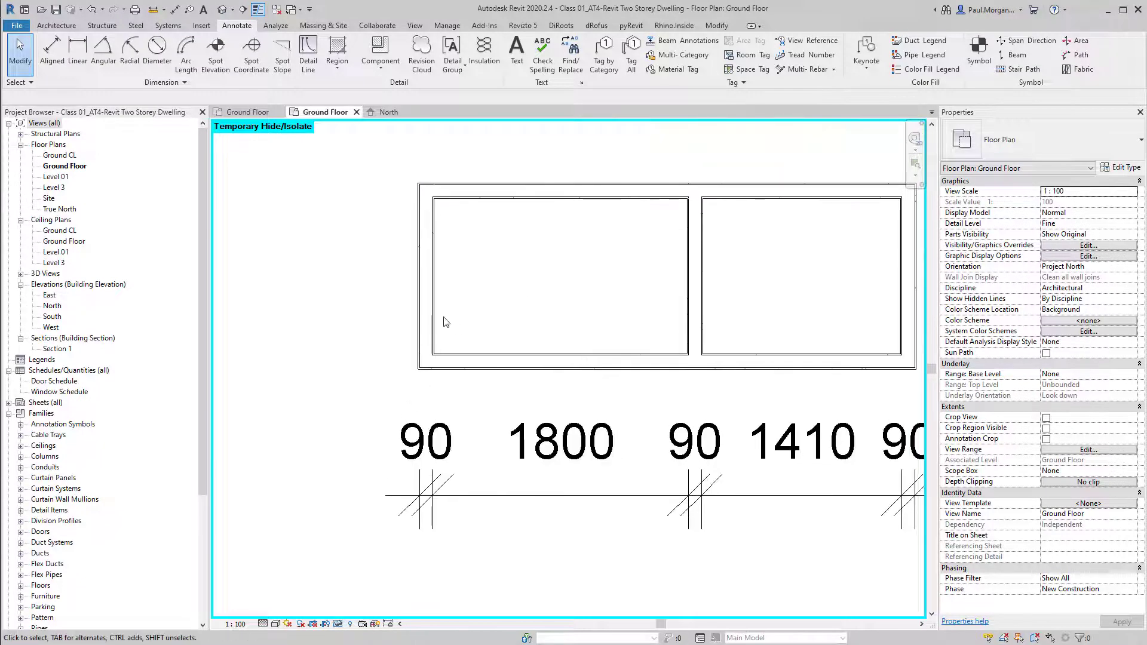
Move the middle wall so the 1410 room width becomes 1800
left_click(697, 272)
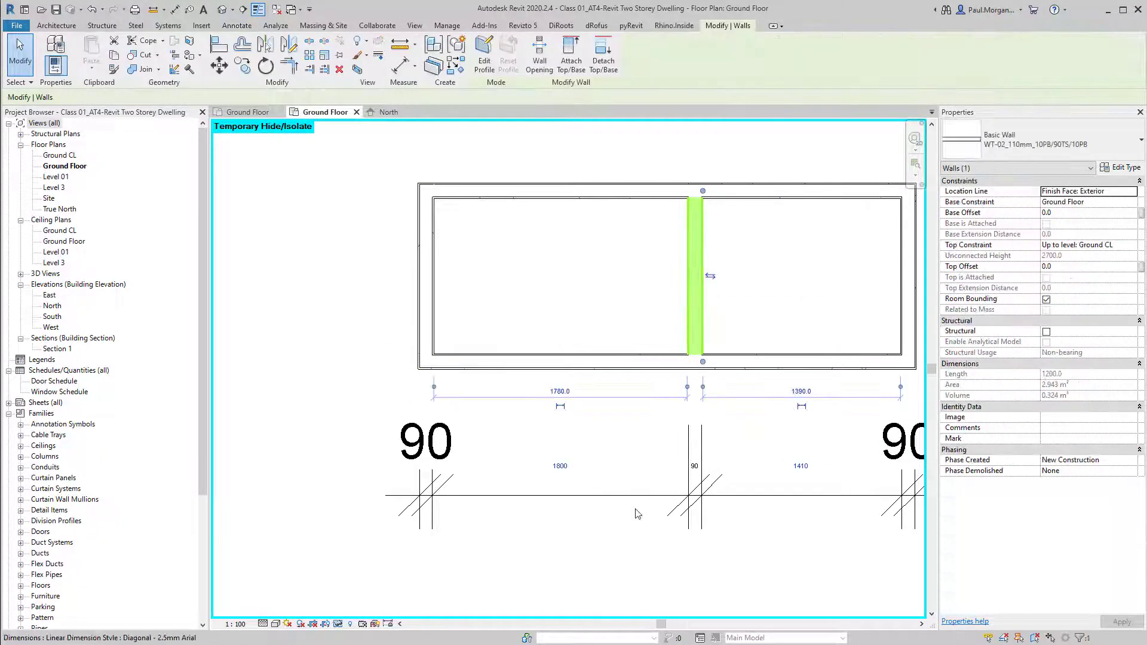
middle_click_drag(816, 417, 724, 401)
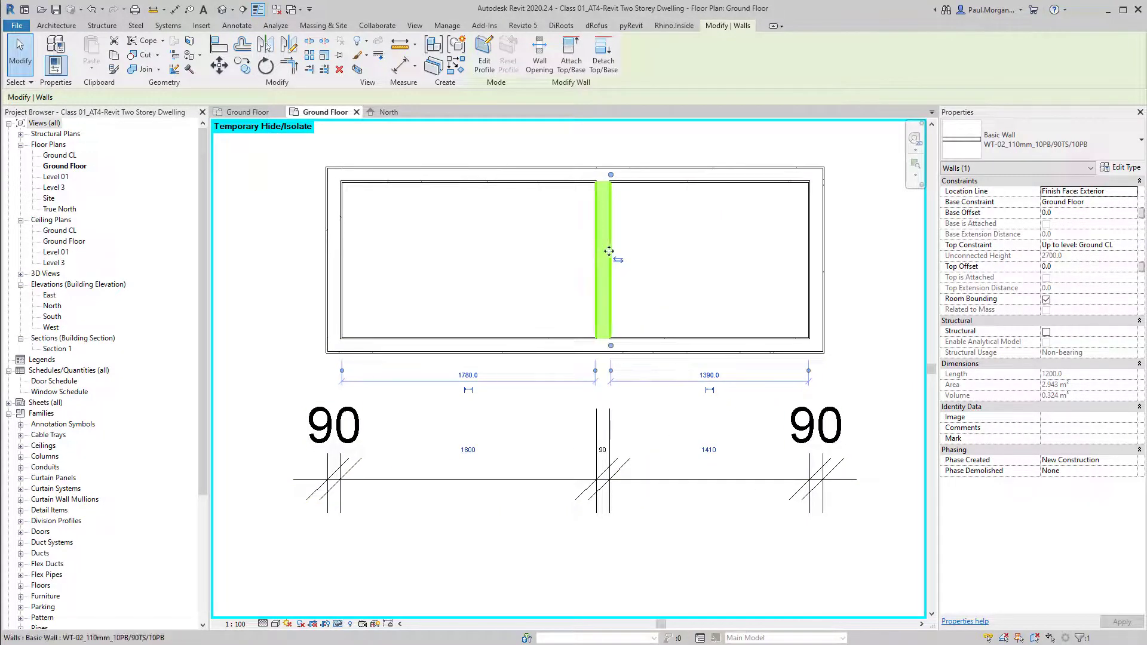
left_click(715, 449)
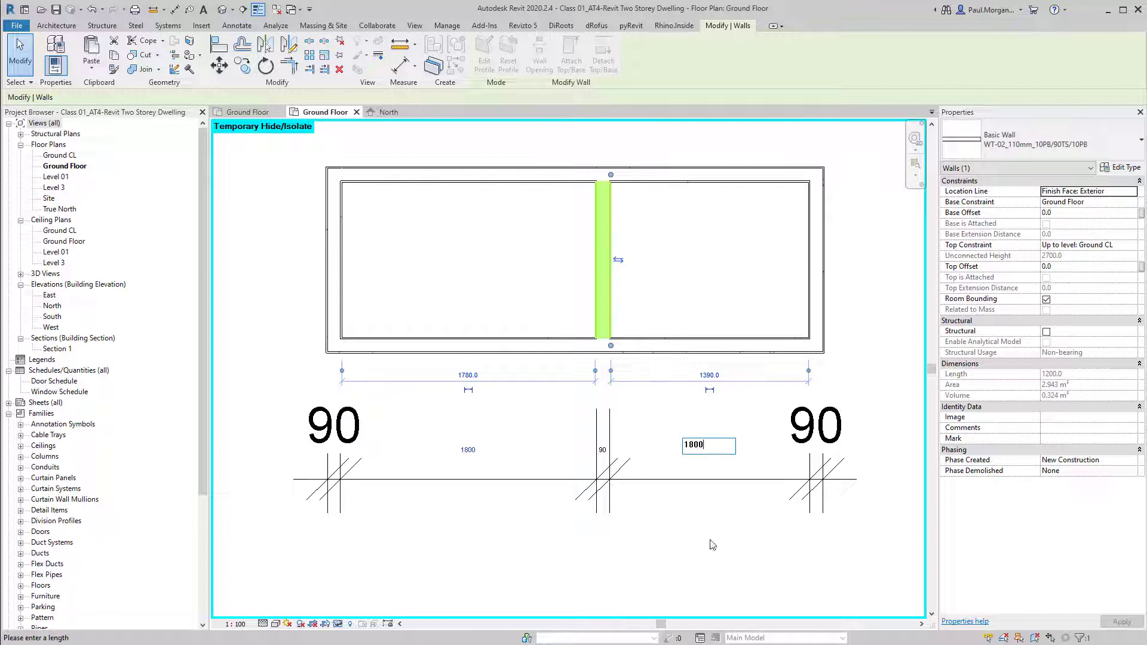
key("Return")
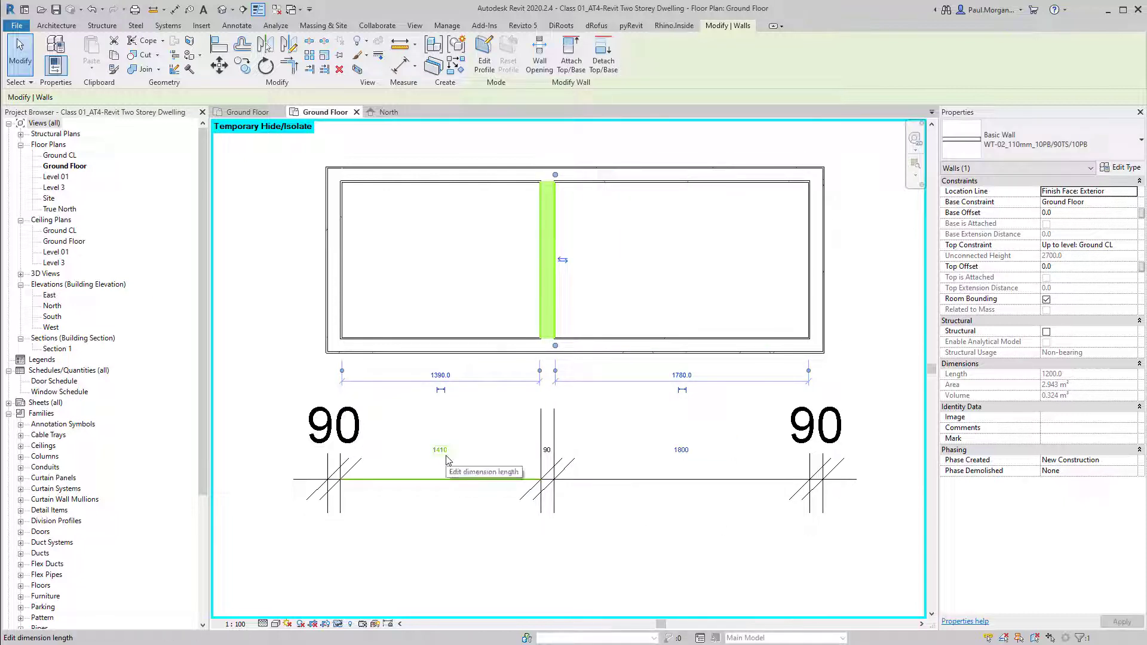
scroll(348, 274, "up", 1)
Set the left room's width to 1800 by moving the left wall
left_click(344, 275)
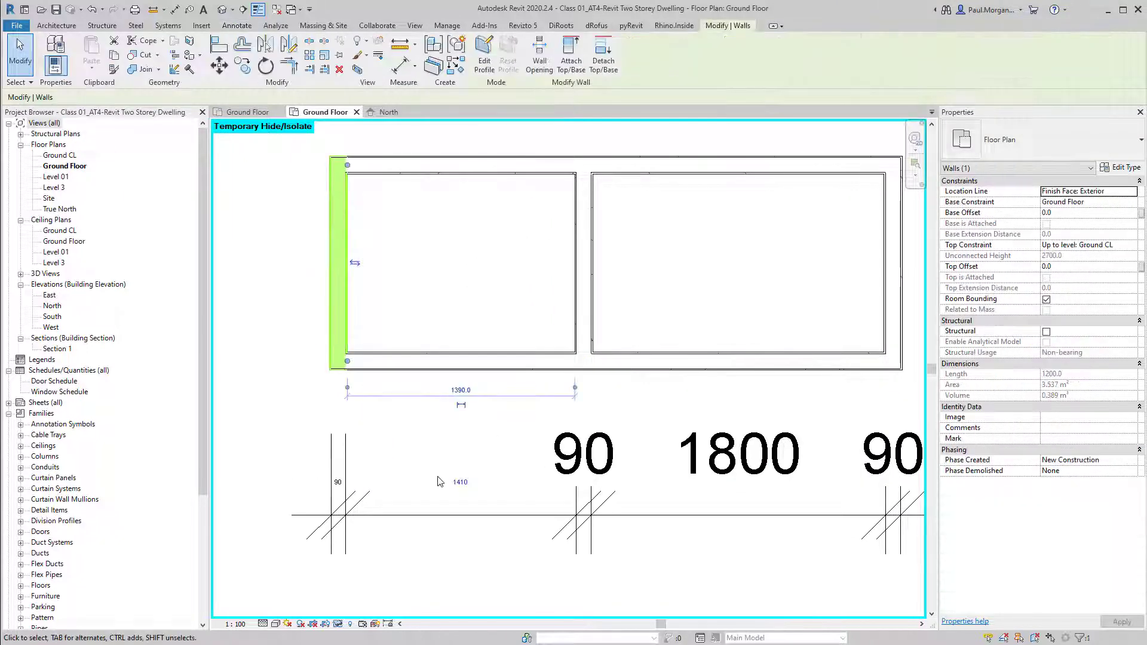
left_click(459, 482)
type("1800")
key("Return")
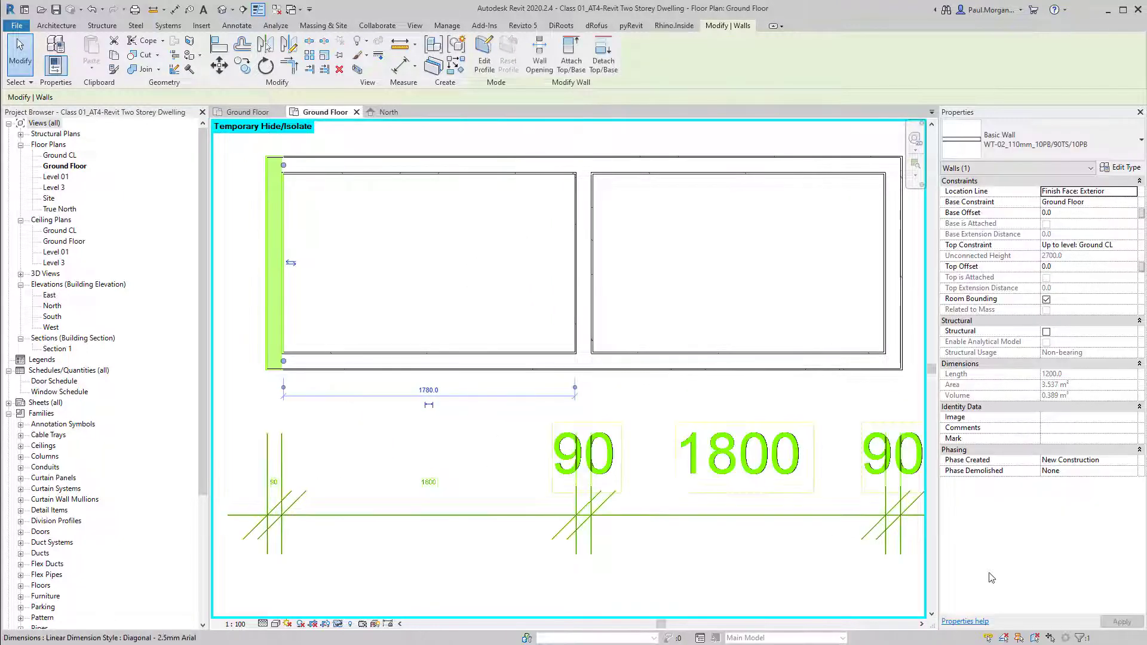
scroll(630, 452, "down", 2)
left_click(541, 329)
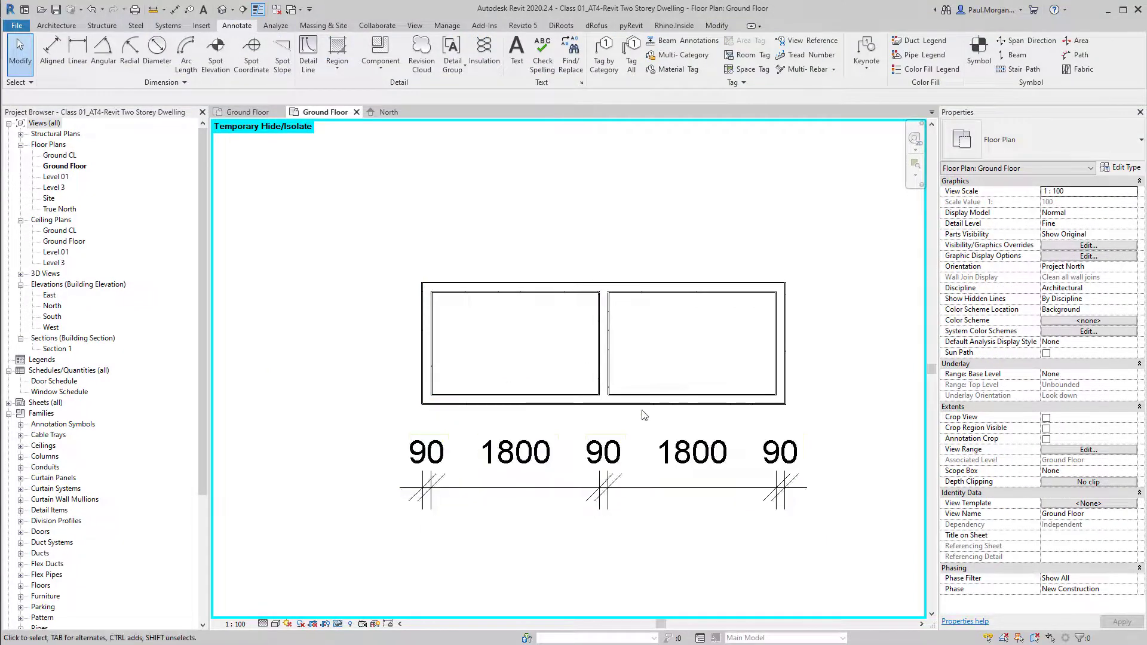
Narrow the right room from 1800 to 1500 by moving the right wall
middle_click_drag(603, 524, 594, 548)
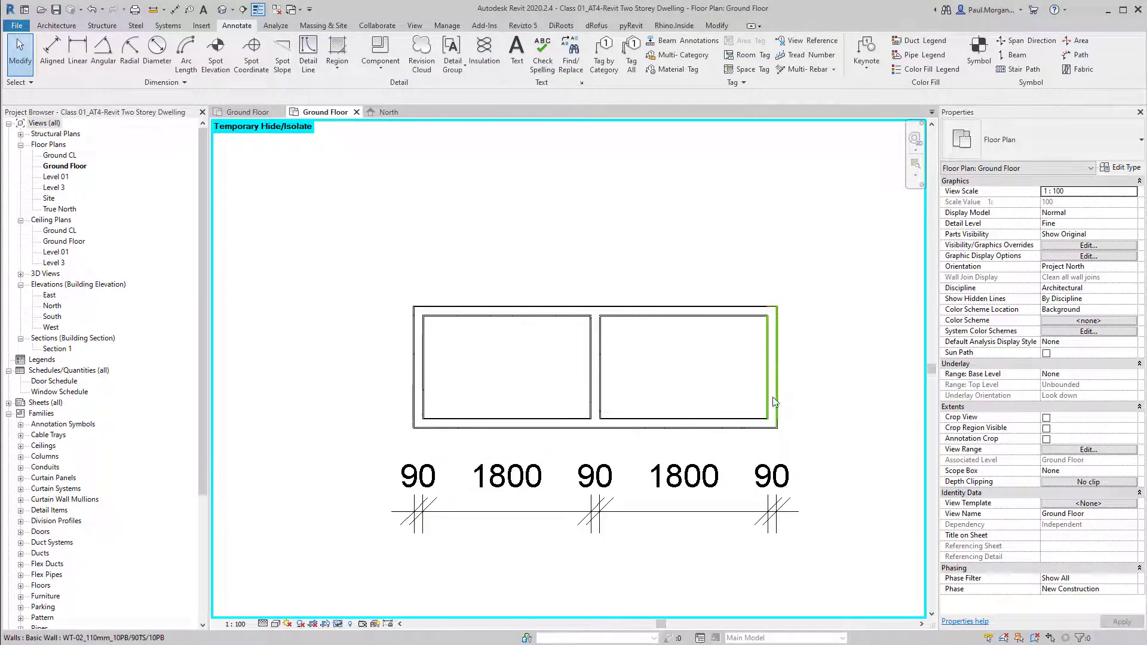
left_click(761, 411)
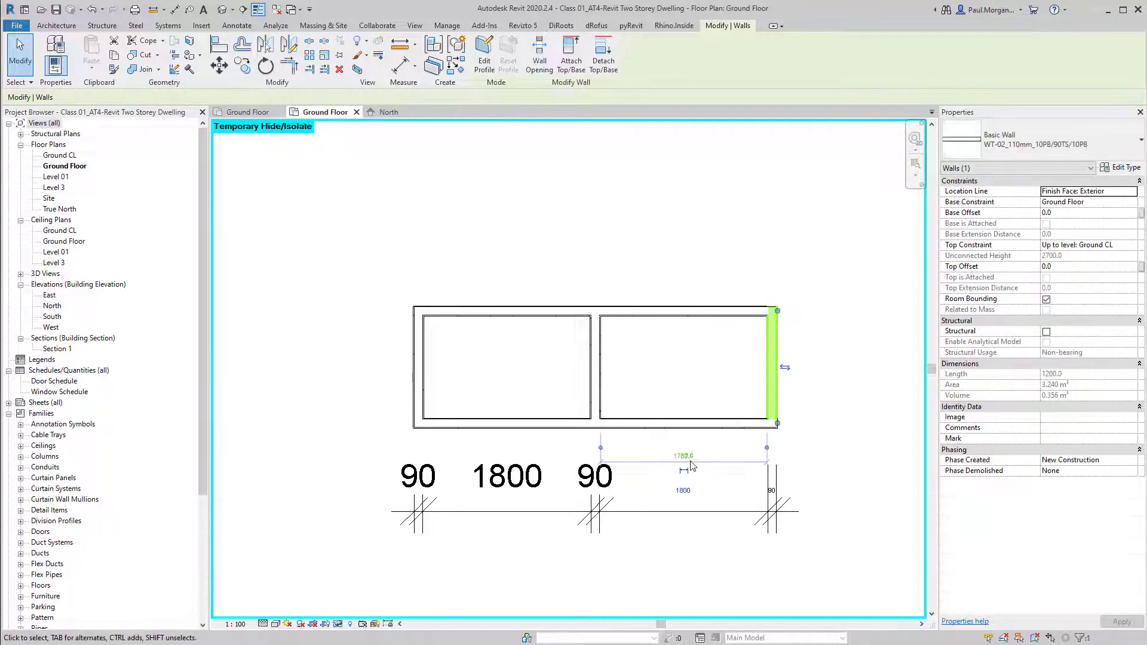
left_click(684, 491)
scroll(710, 488, "up", 3)
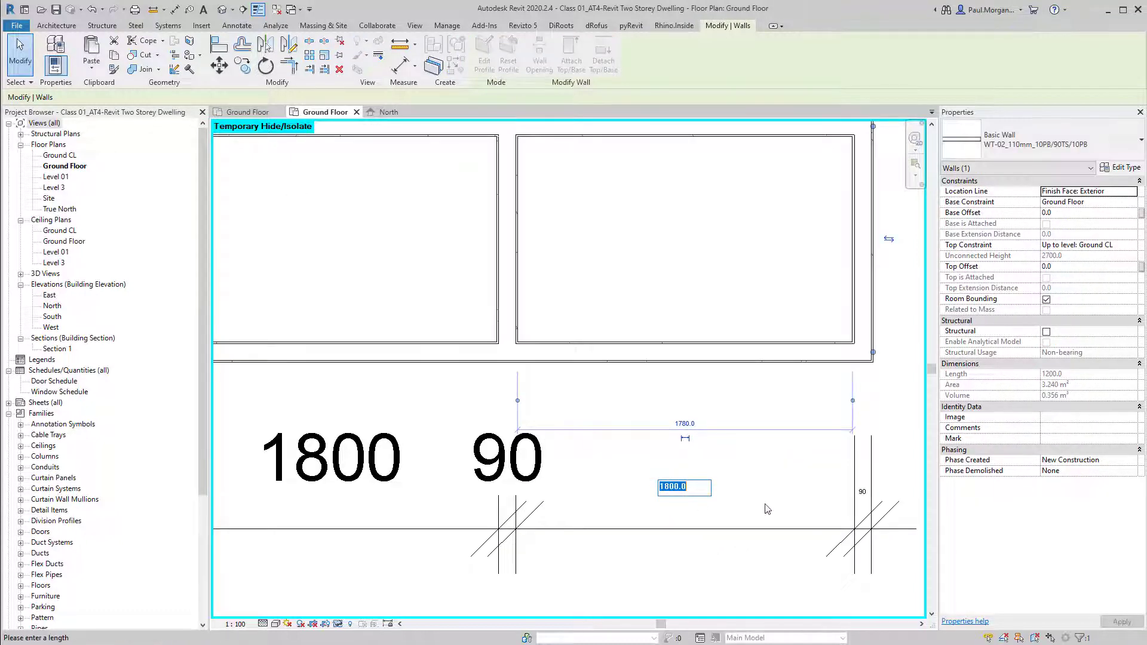
type("1500")
key("Return")
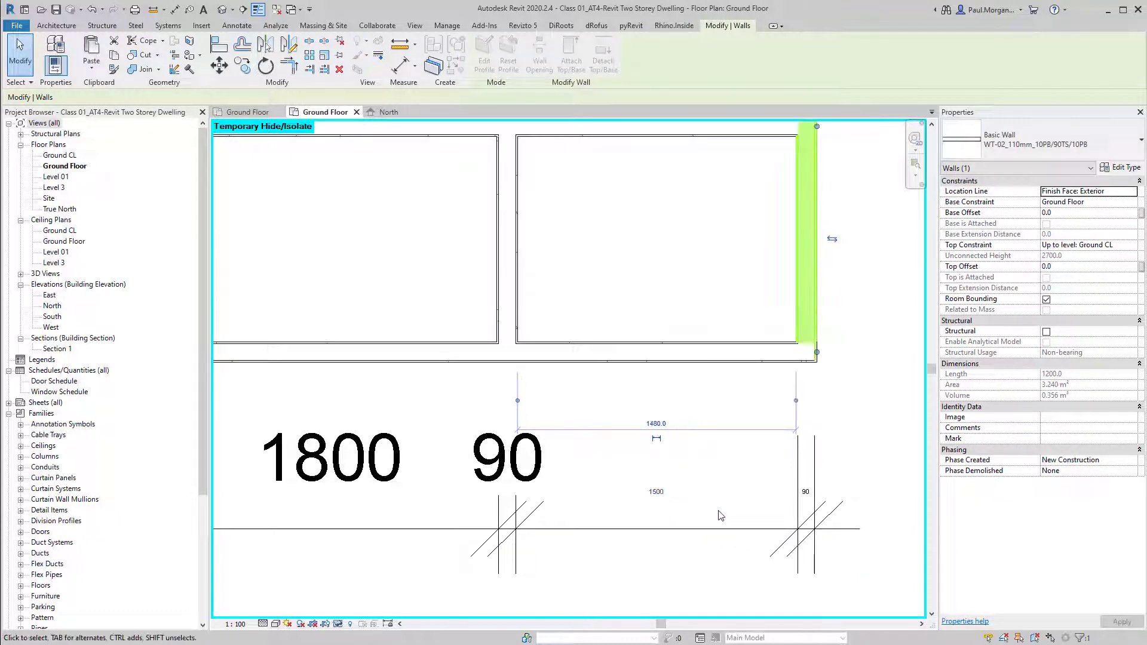
key("Escape")
Try an aligned dimension from the bottom wall face, then cancel it
scroll(749, 320, "down", 3)
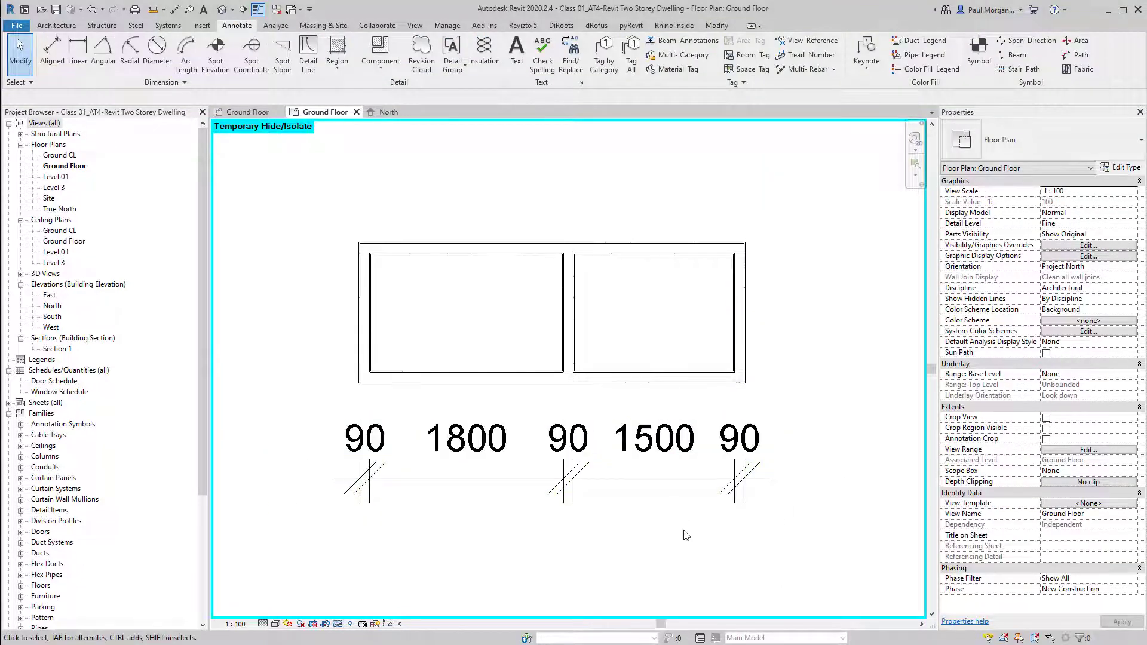
middle_click_drag(685, 531, 616, 513)
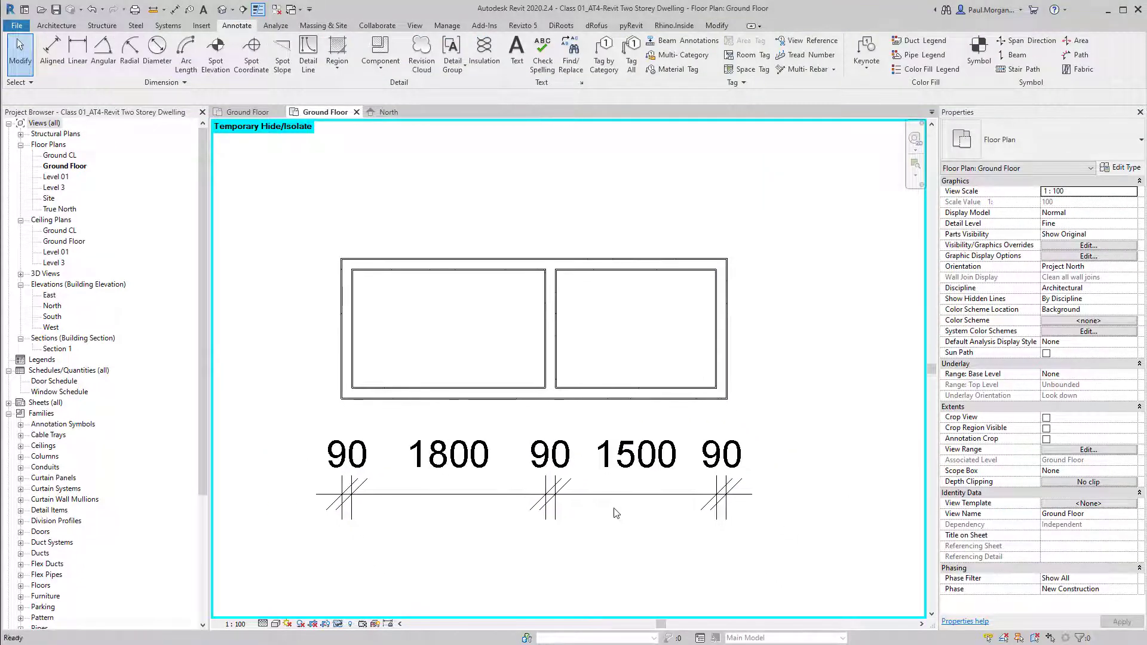
key("d")
key("i")
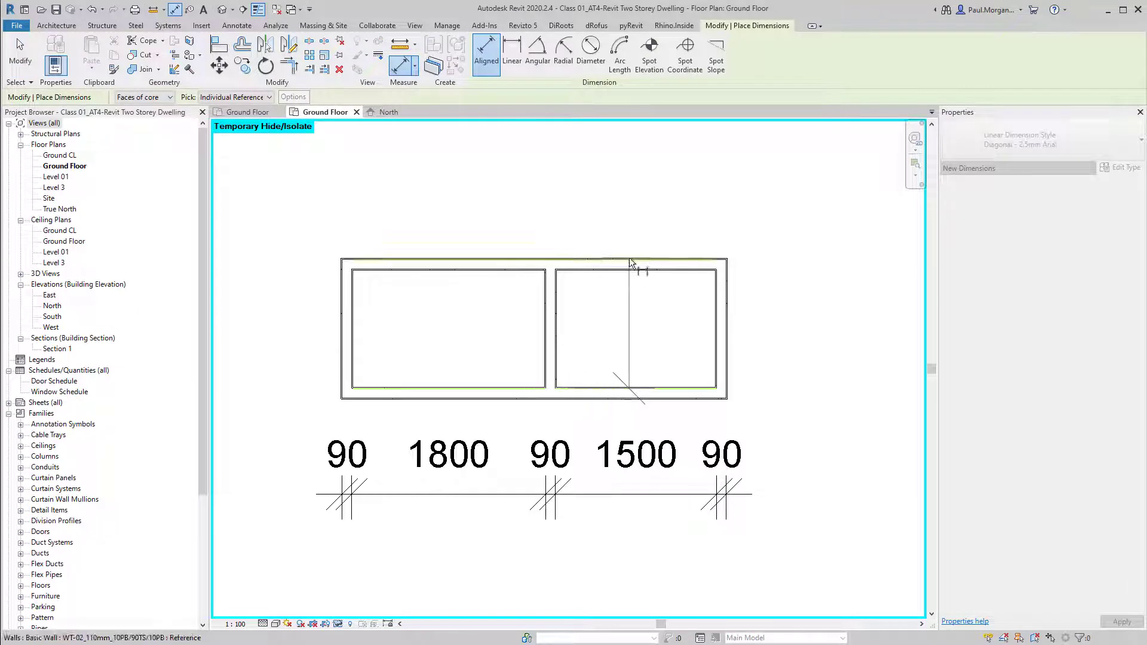
key("Escape")
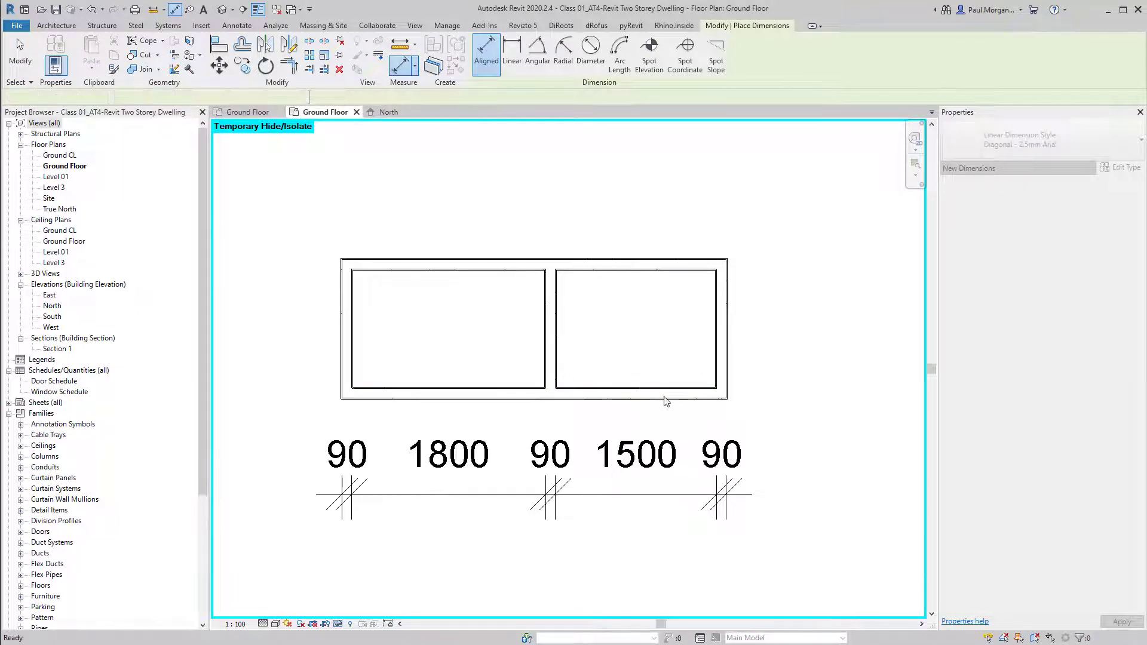
left_click(669, 393)
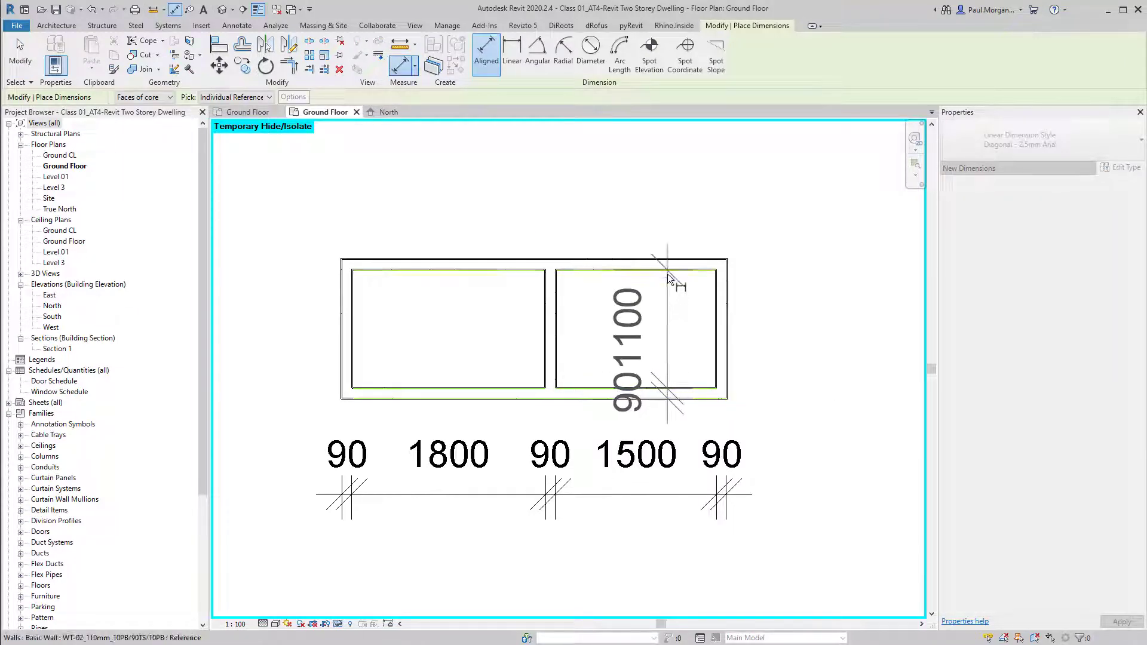
key("Escape")
key("Escape")
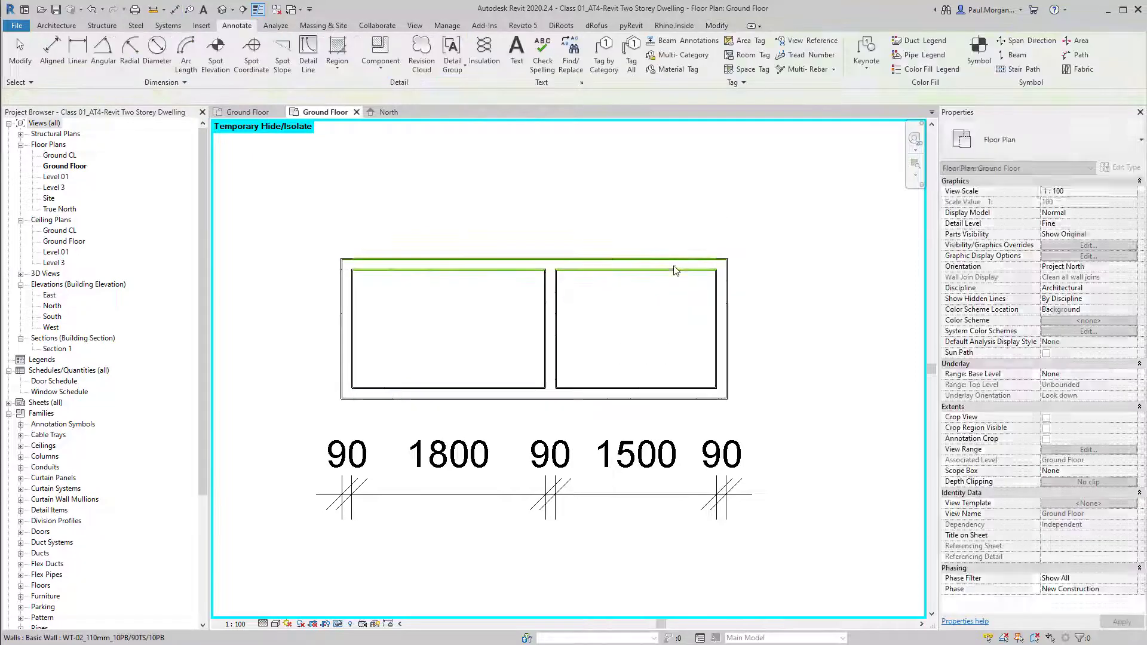
Add a vertical 1110 aligned dimension between the top and bottom inner wall faces
key("d")
key("i")
left_click(669, 270)
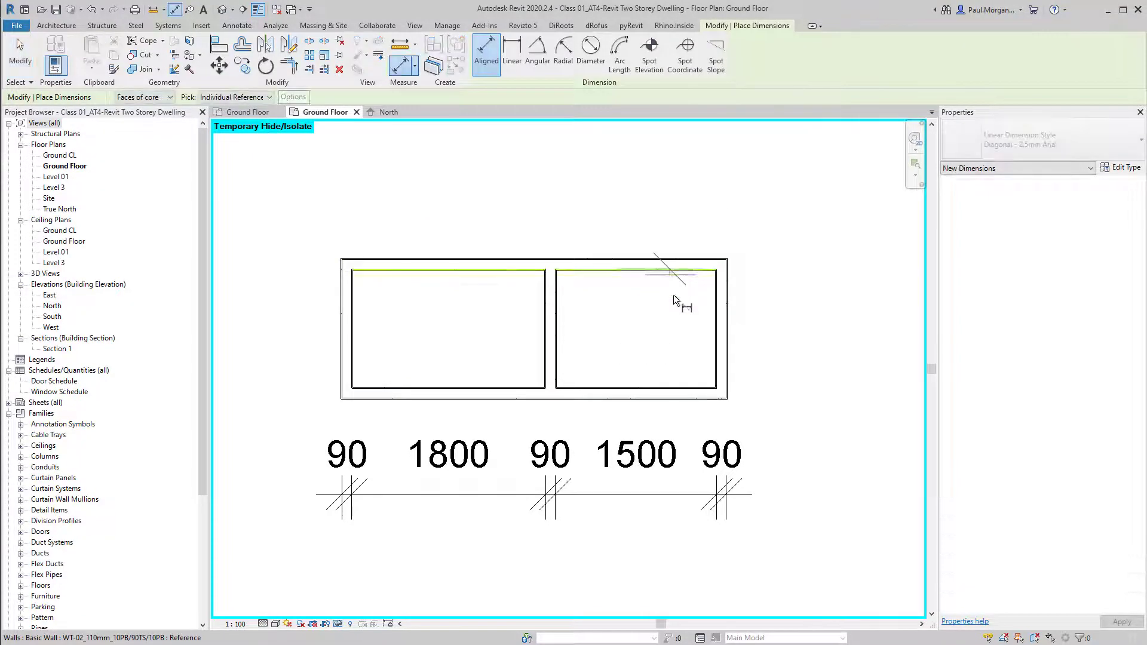
left_click(676, 390)
left_click(861, 306)
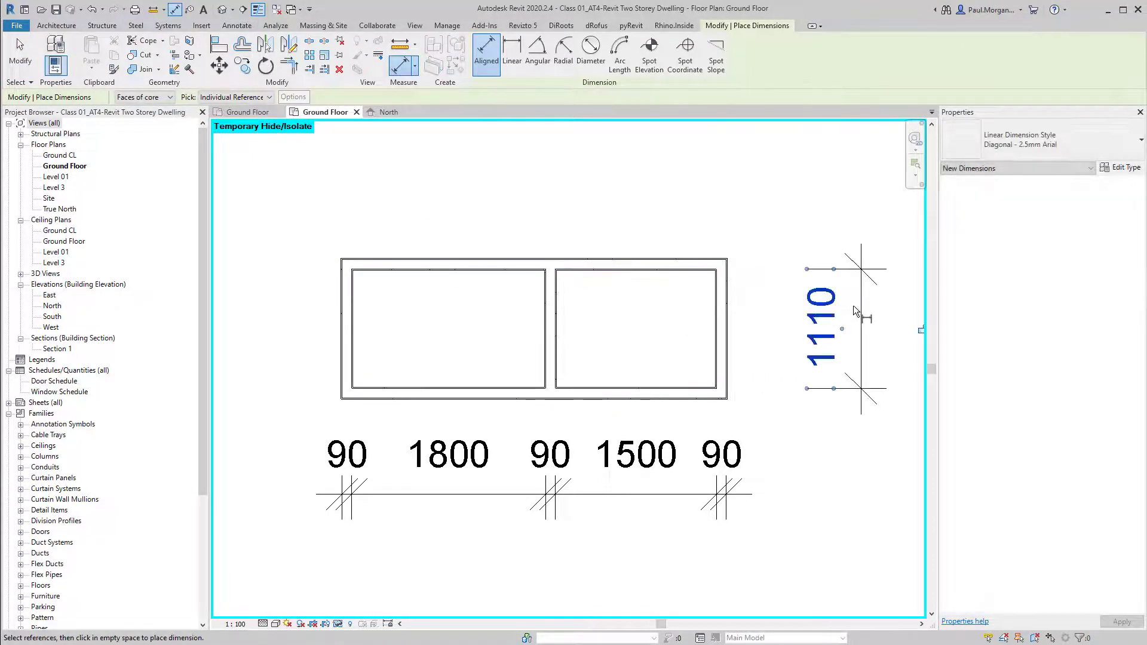
middle_click_drag(853, 306, 838, 336)
key("Escape")
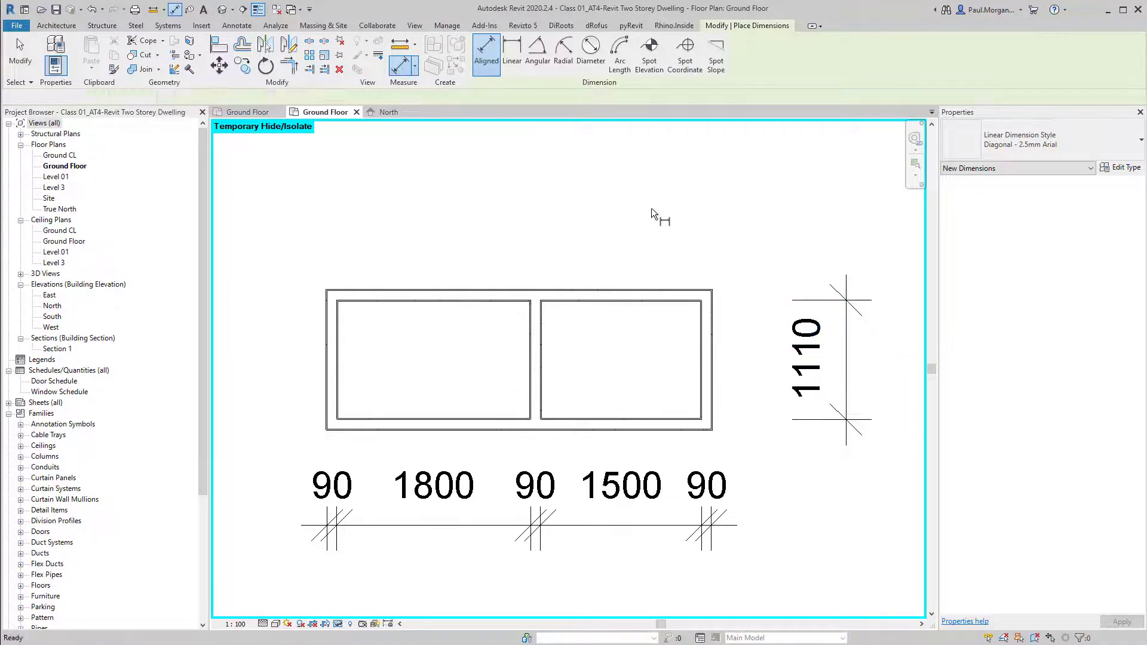
key("Escape")
middle_click_drag(652, 208, 631, 188)
left_click(622, 276)
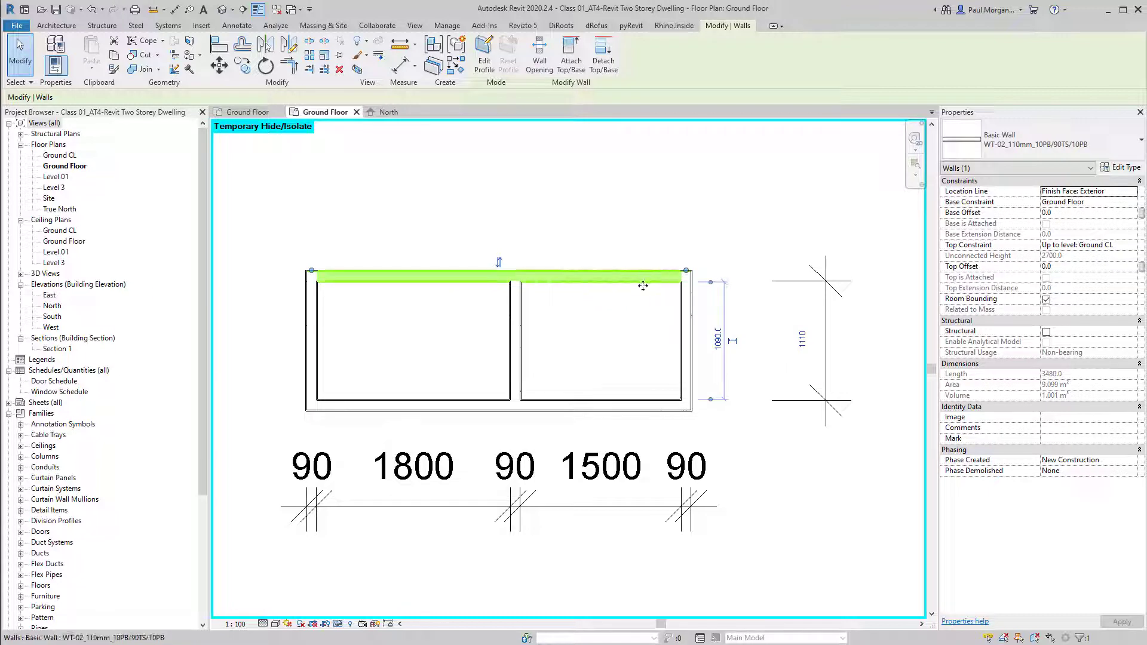
Change the 1110 depth dimension to 3000 so the top wall moves up, then zoom out
left_click(802, 342)
type("300")
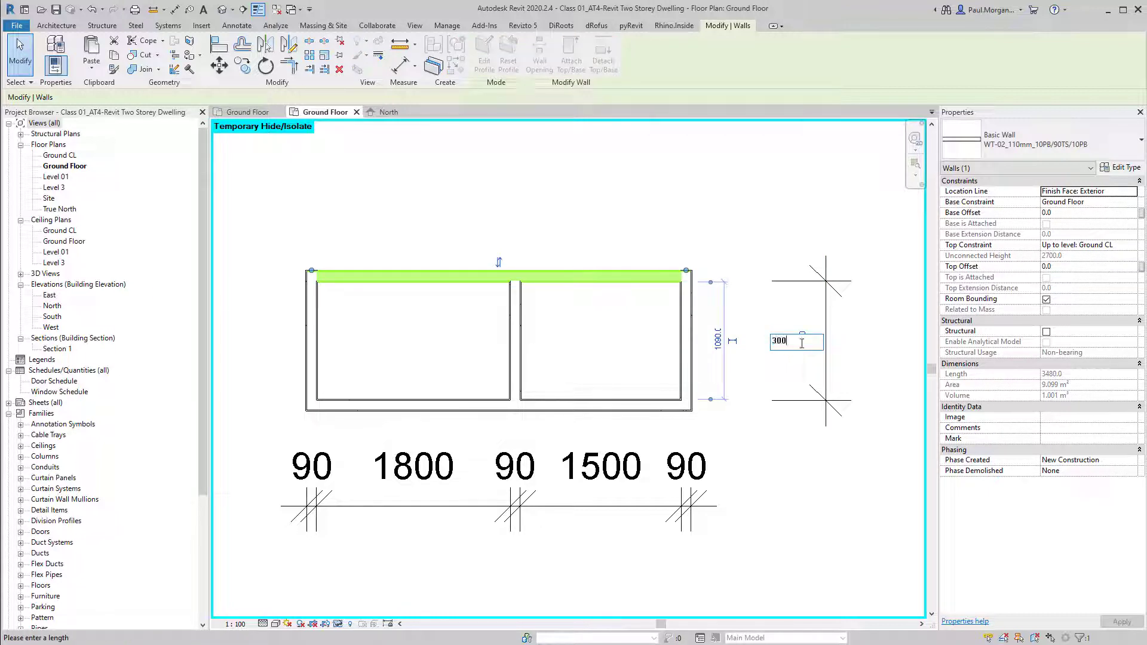
type("0")
key("Return")
scroll(750, 326, "up", 2)
key("Escape")
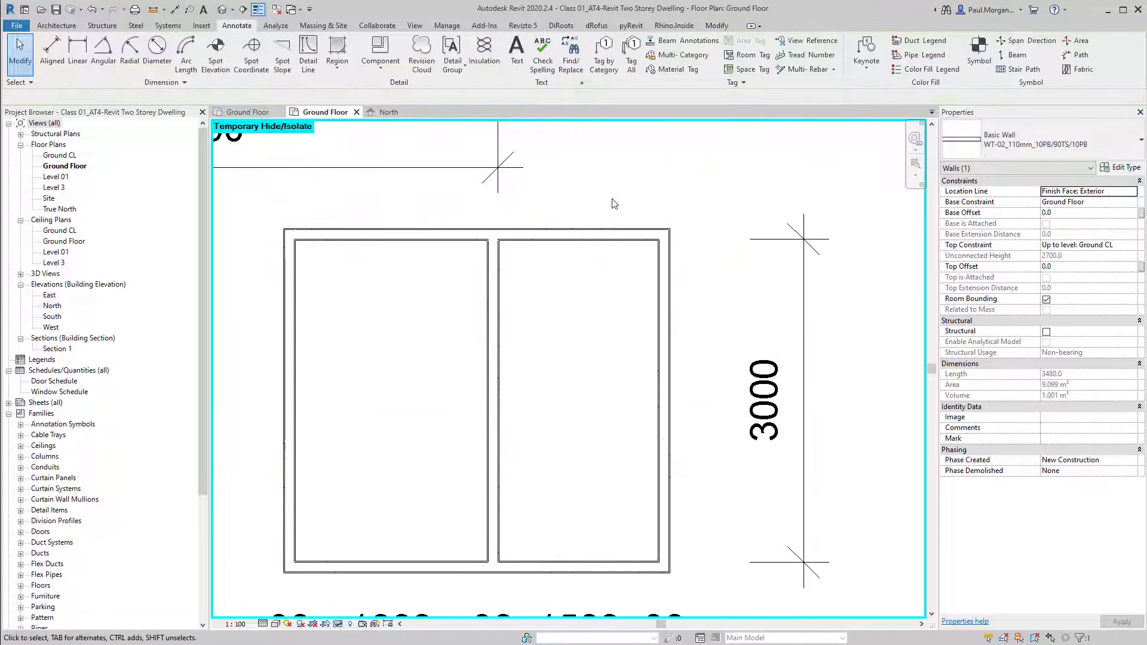
scroll(514, 232, "down", 2)
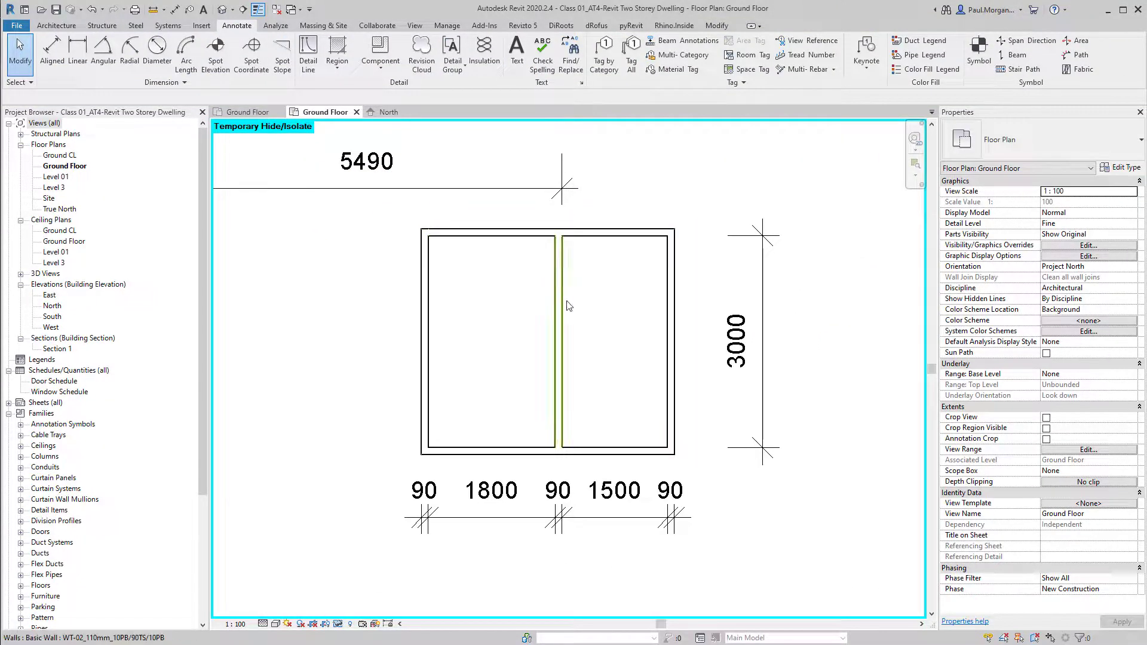
left_click(558, 280)
key("Escape")
middle_click_drag(624, 317, 634, 335)
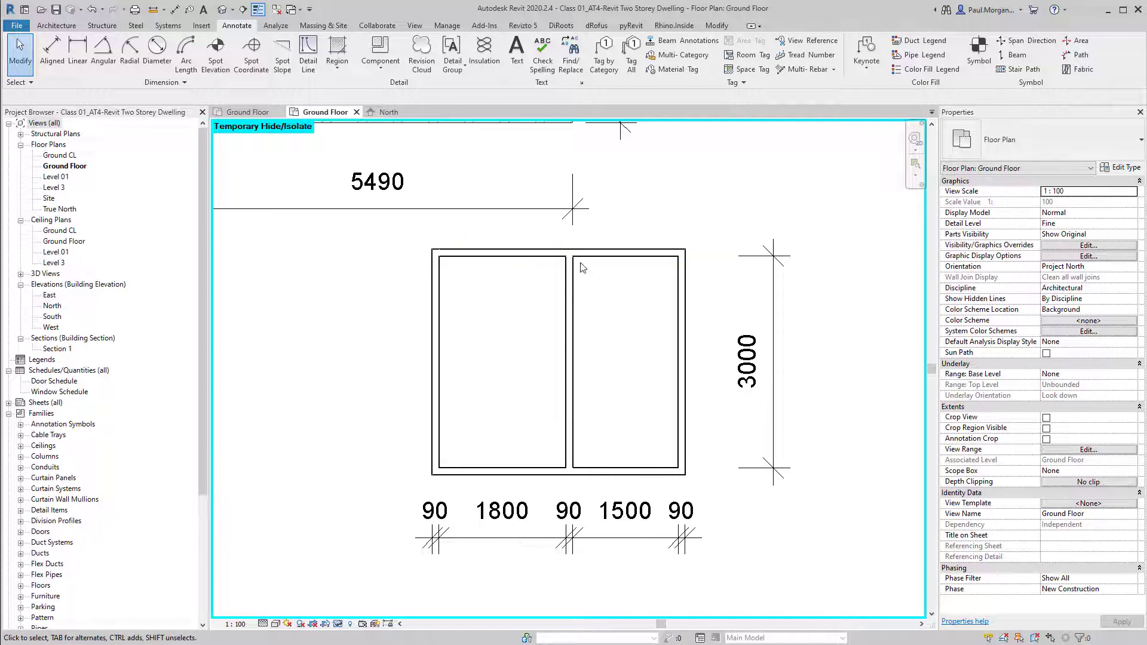
middle_click_drag(573, 261, 567, 417)
scroll(568, 417, "down", 4)
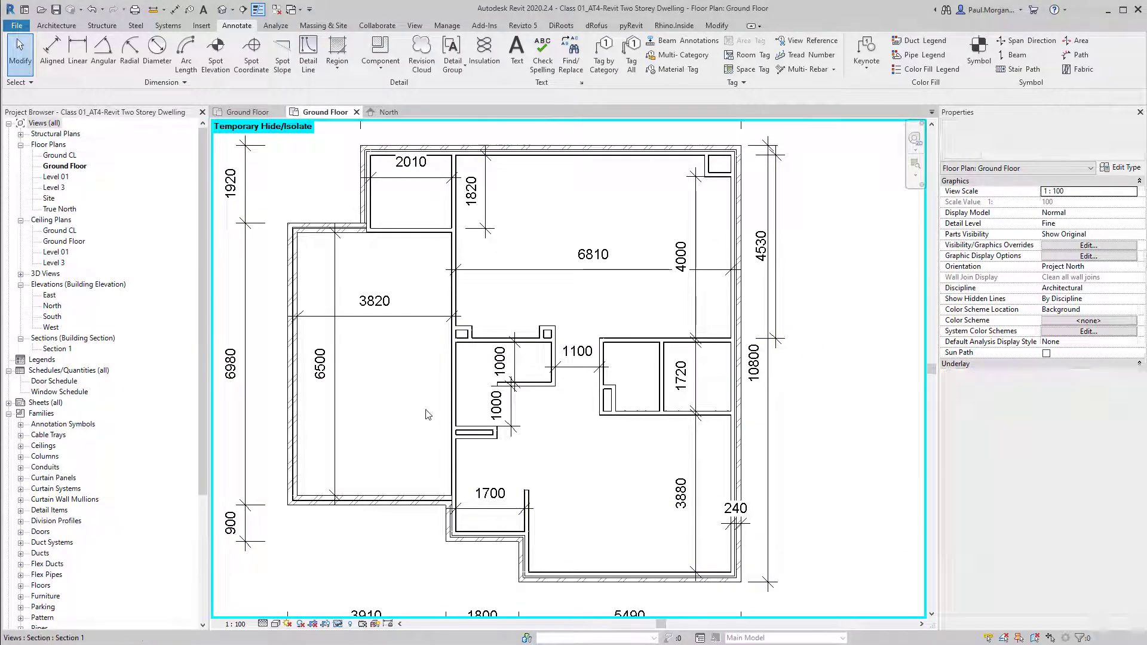
middle_click_drag(541, 438, 485, 312)
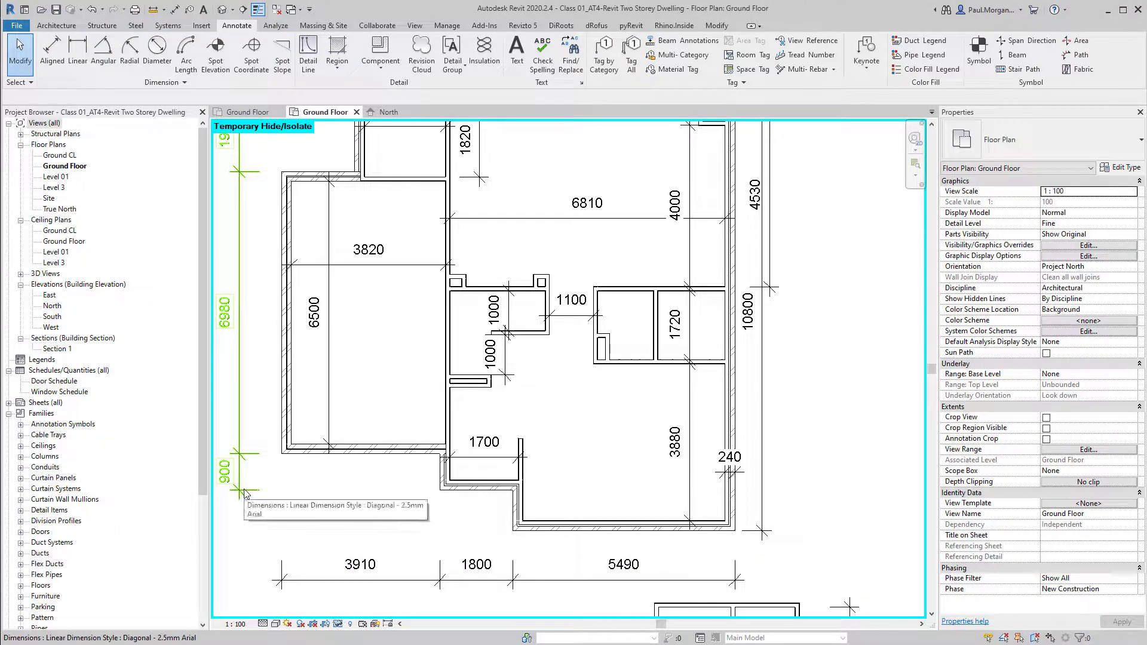
scroll(314, 416, "up", 4)
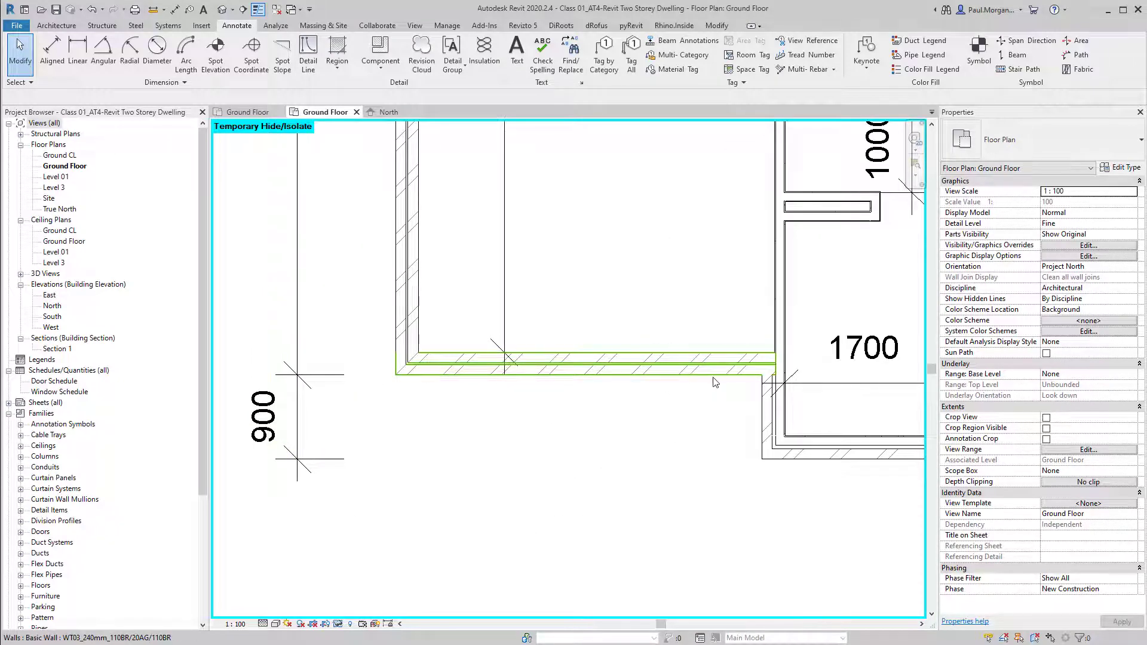
scroll(715, 382, "down", 3)
scroll(801, 345, "up", 3)
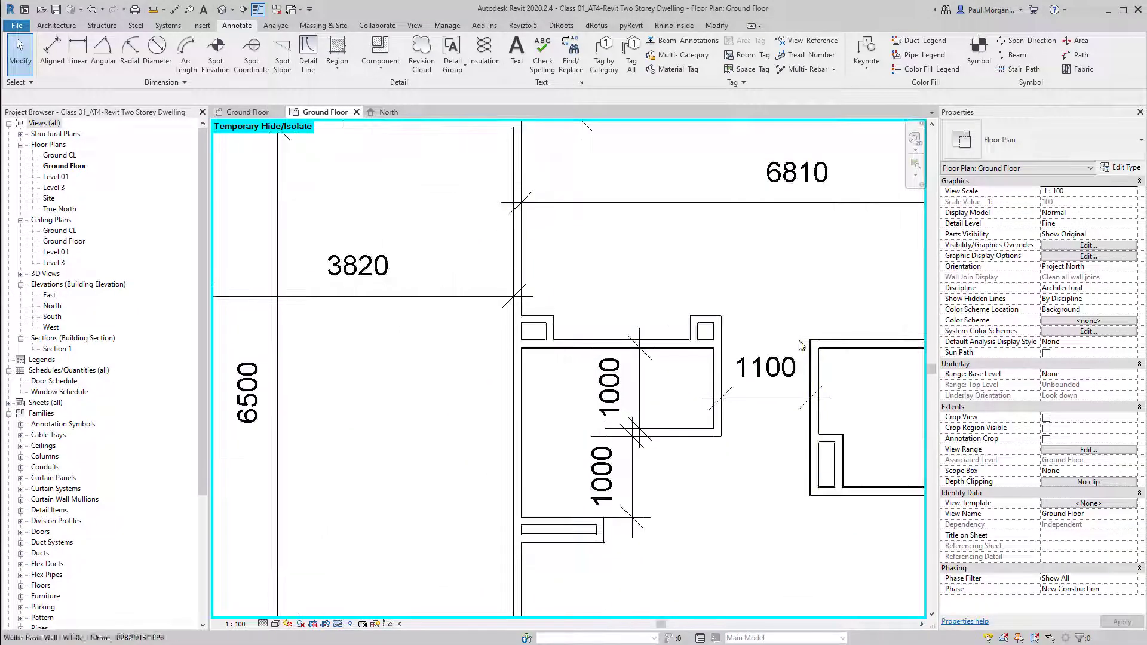
middle_click_drag(801, 345, 615, 292)
scroll(441, 409, "up", 4)
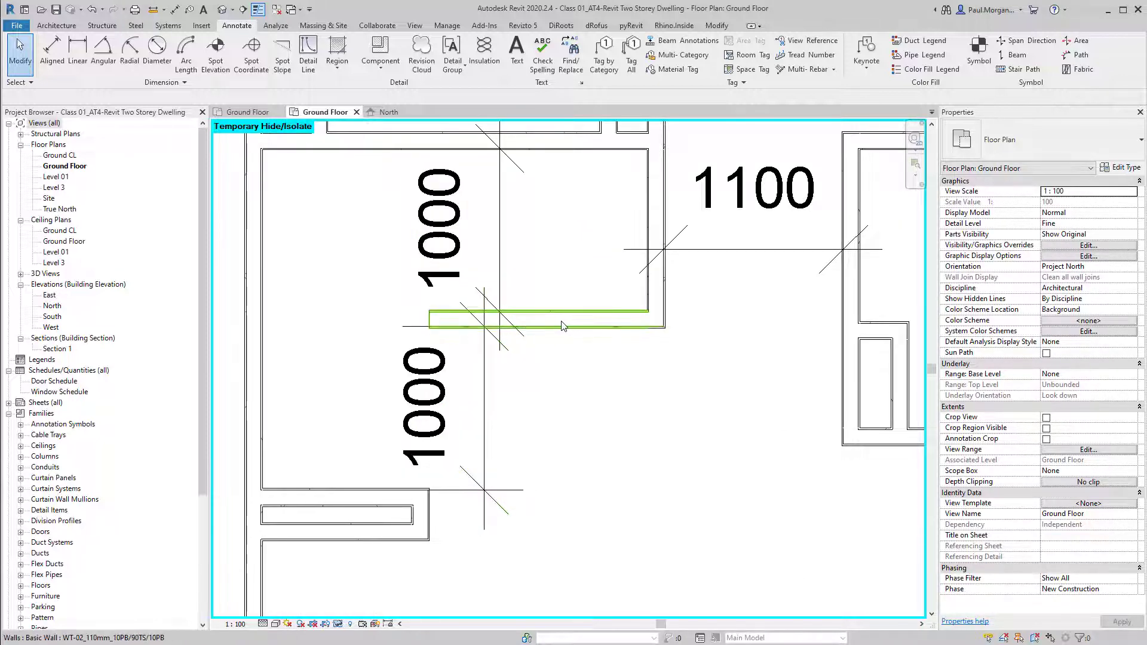
scroll(562, 326, "up", 5)
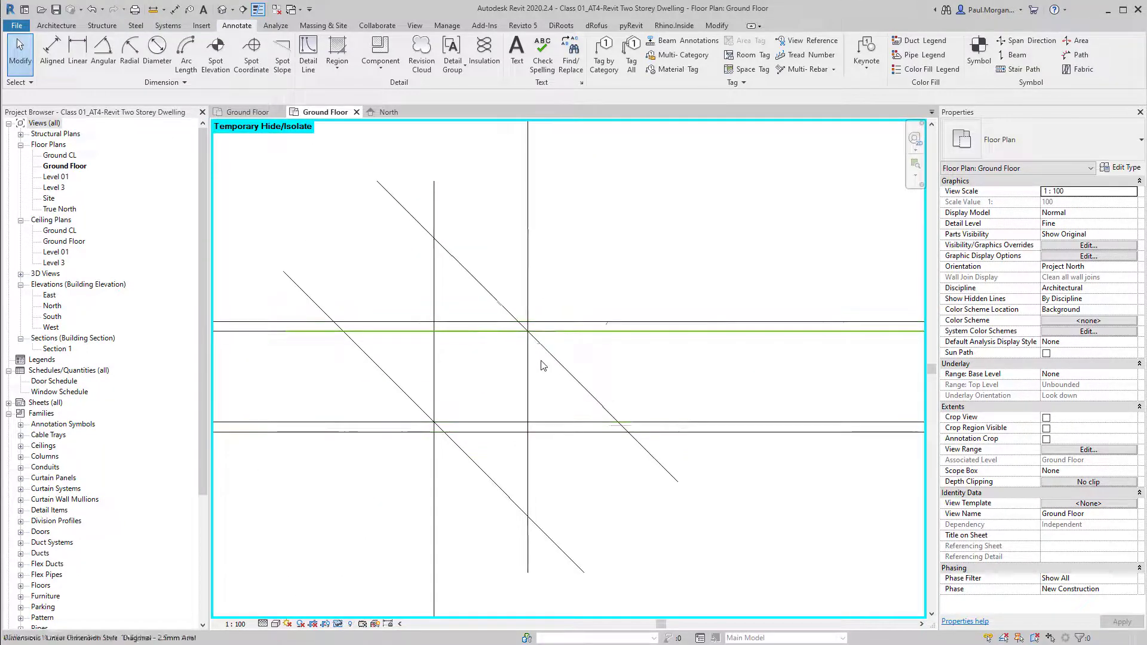
left_click(551, 354)
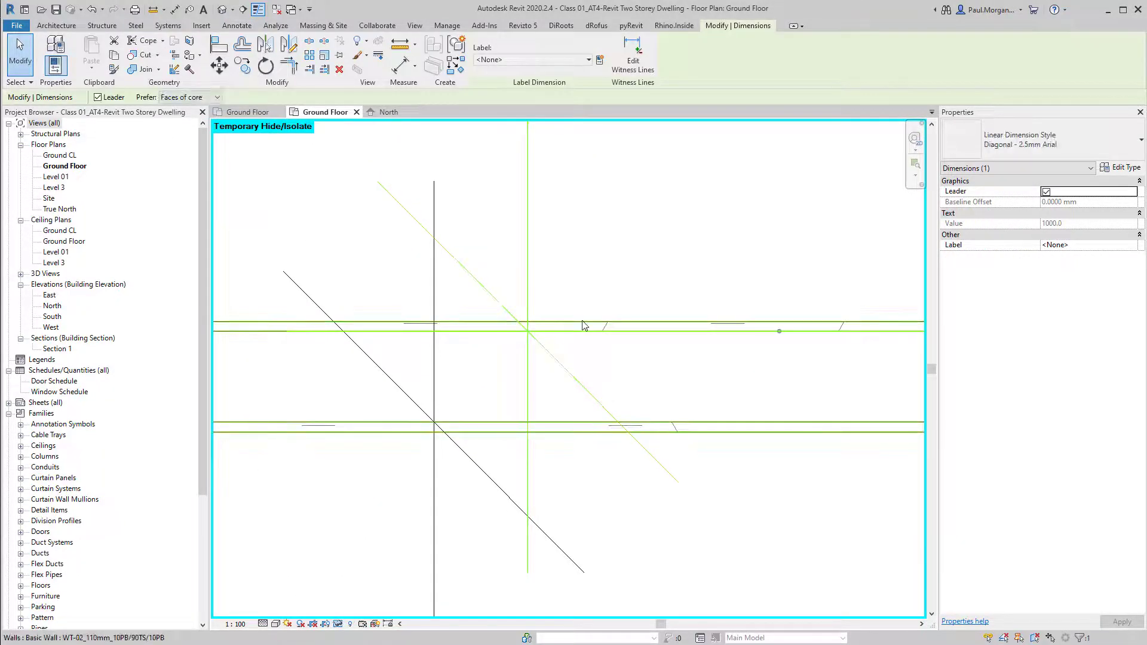
scroll(584, 326, "up", 4)
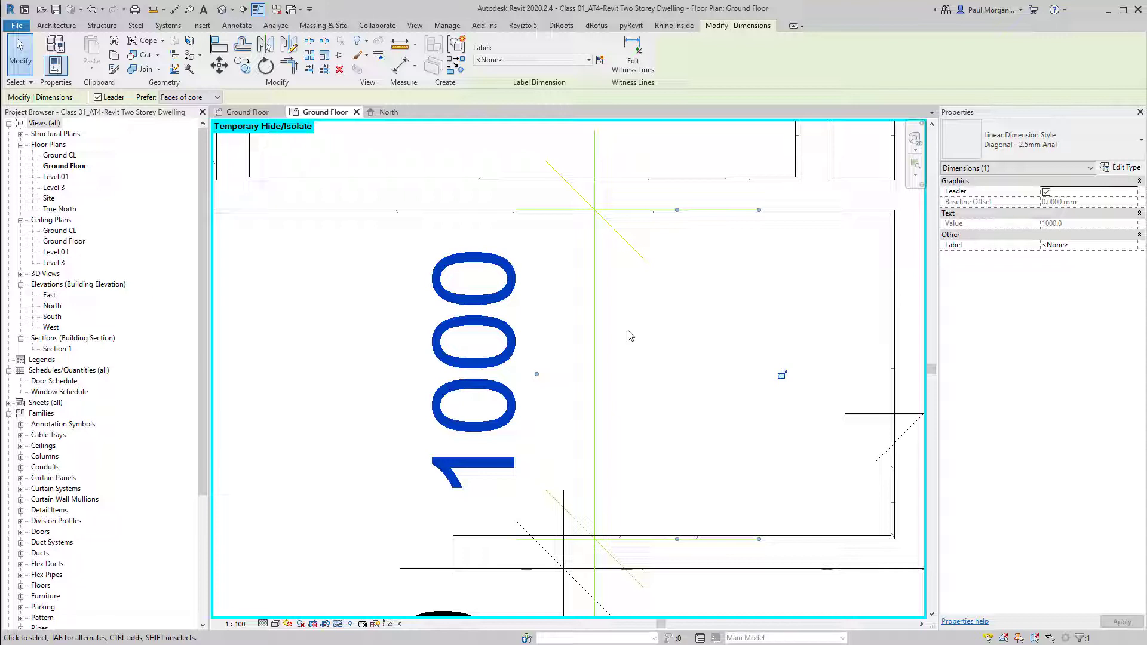
scroll(630, 336, "down", 5)
scroll(584, 426, "up", 1)
key("Escape")
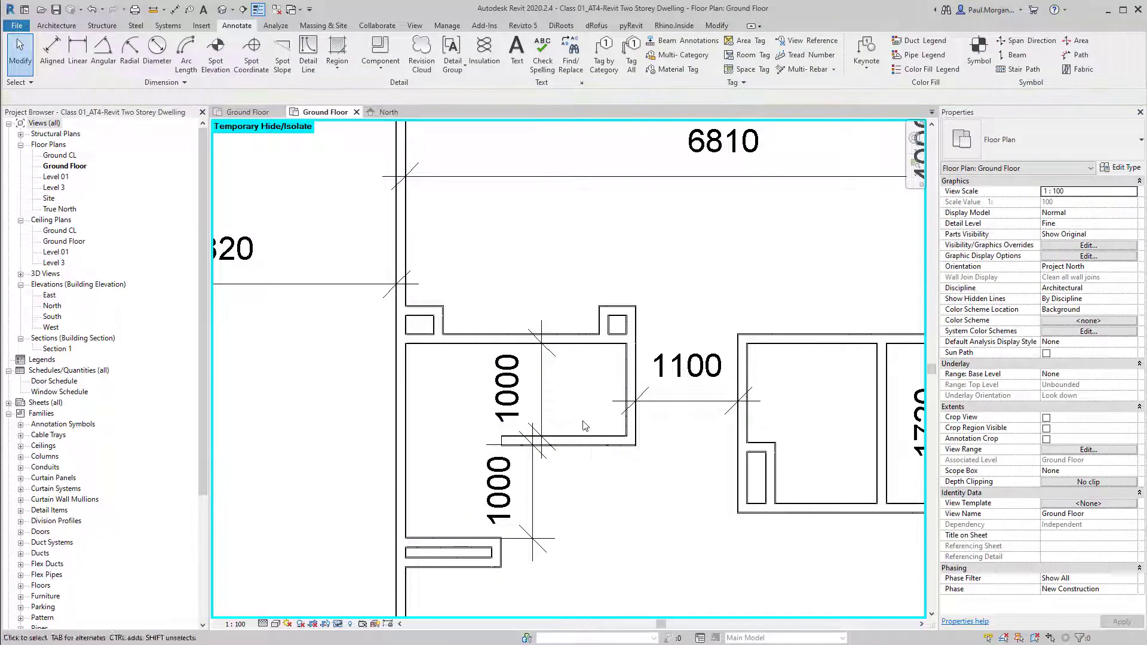
scroll(657, 400, "down", 2)
middle_click_drag(575, 255, 669, 319)
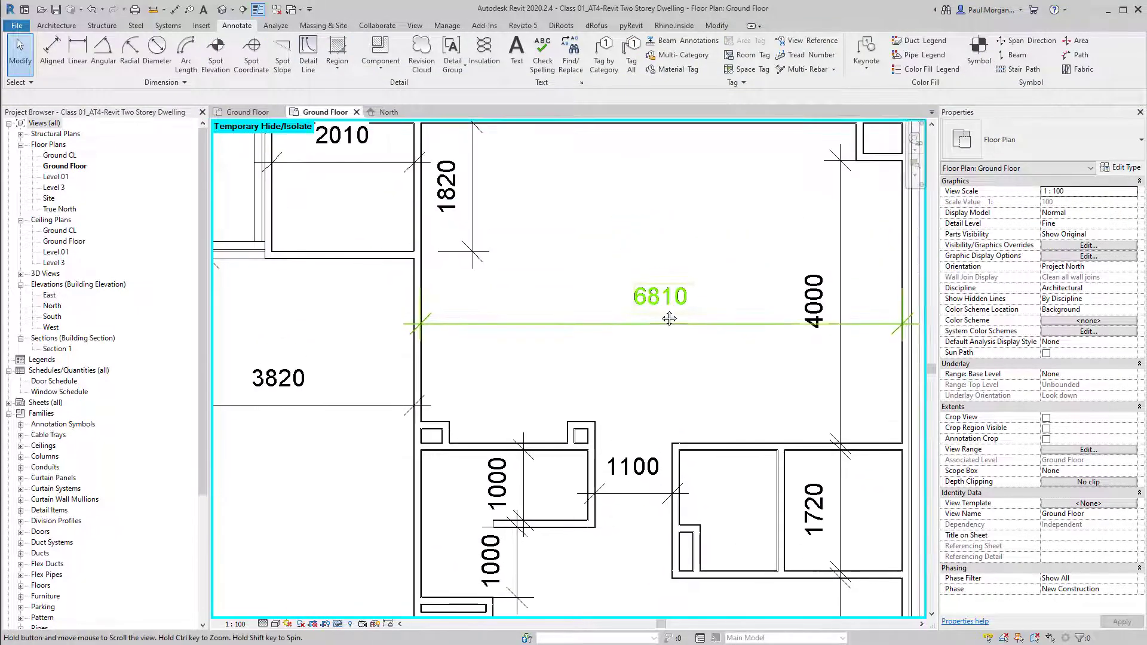
scroll(670, 319, "down", 3)
scroll(606, 335, "up", 1)
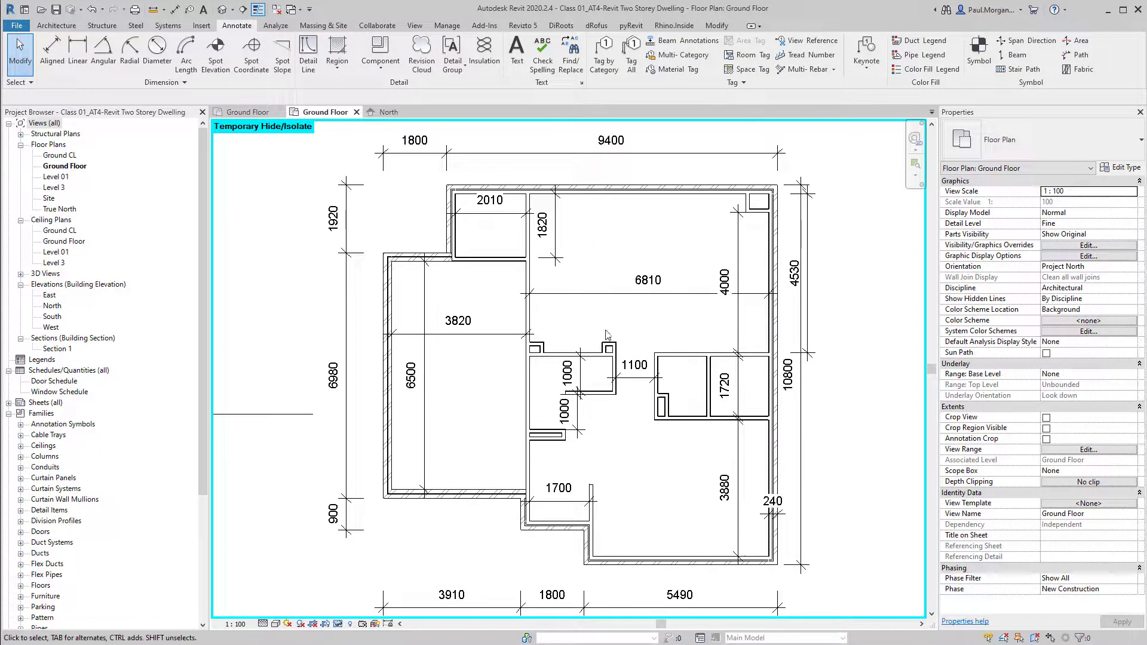
scroll(605, 335, "up", 1)
scroll(609, 373, "down", 1)
middle_click_drag(617, 384, 606, 368)
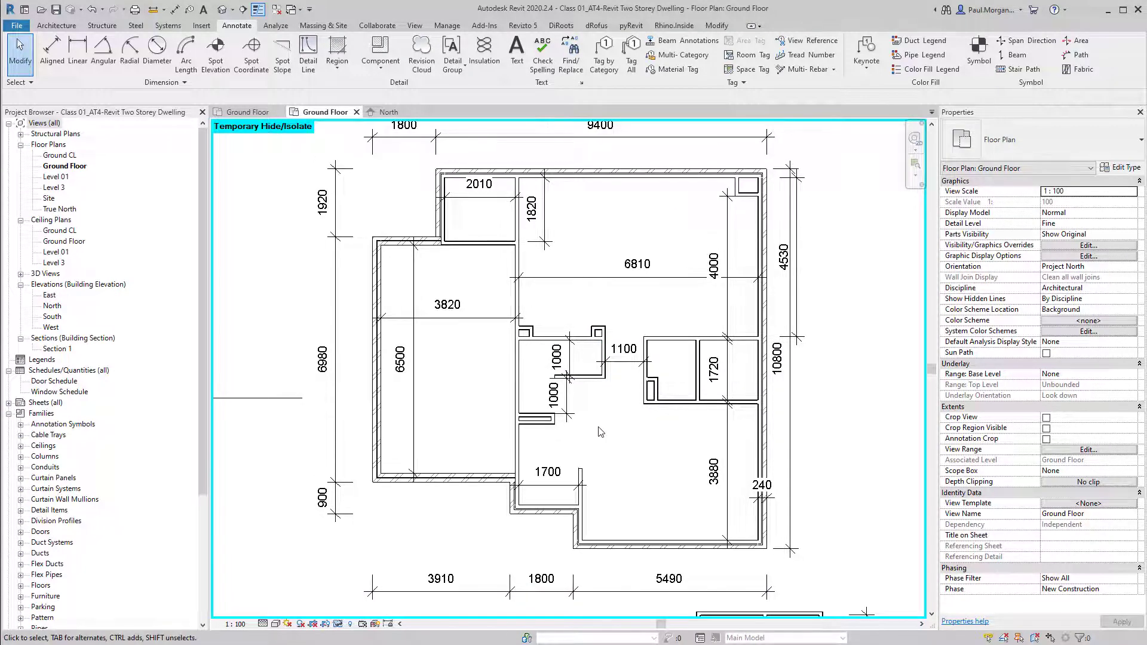
middle_click_drag(601, 428, 596, 424)
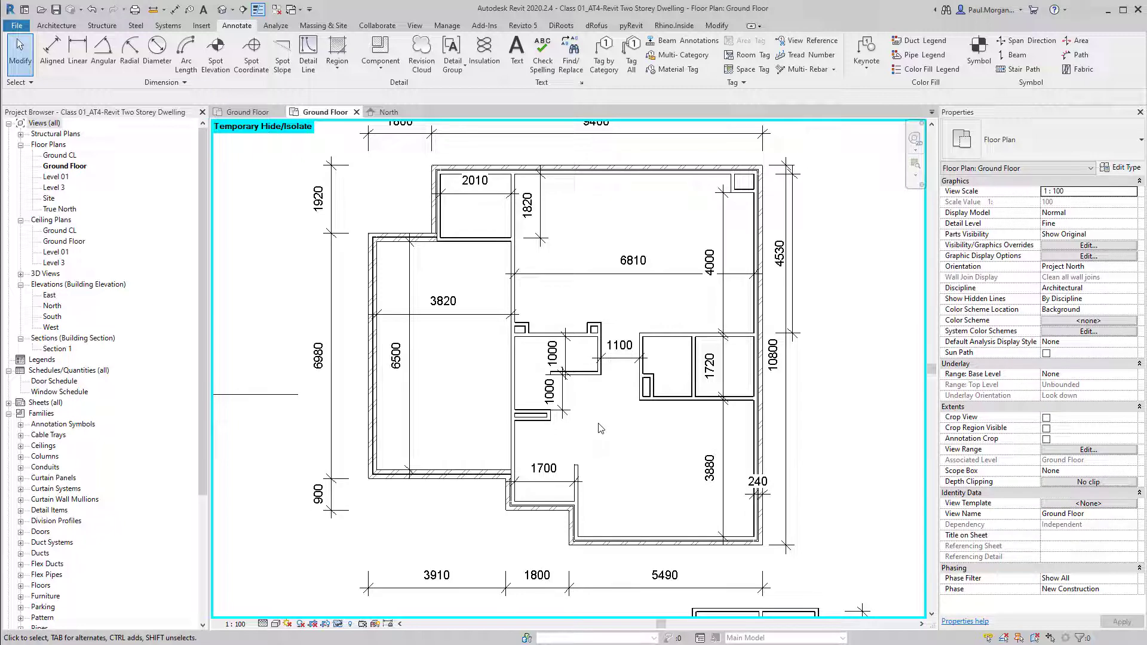
Reset Temporary Hide/Isolate with HR and compare the traced walls against the raster plan
key("h")
key("r")
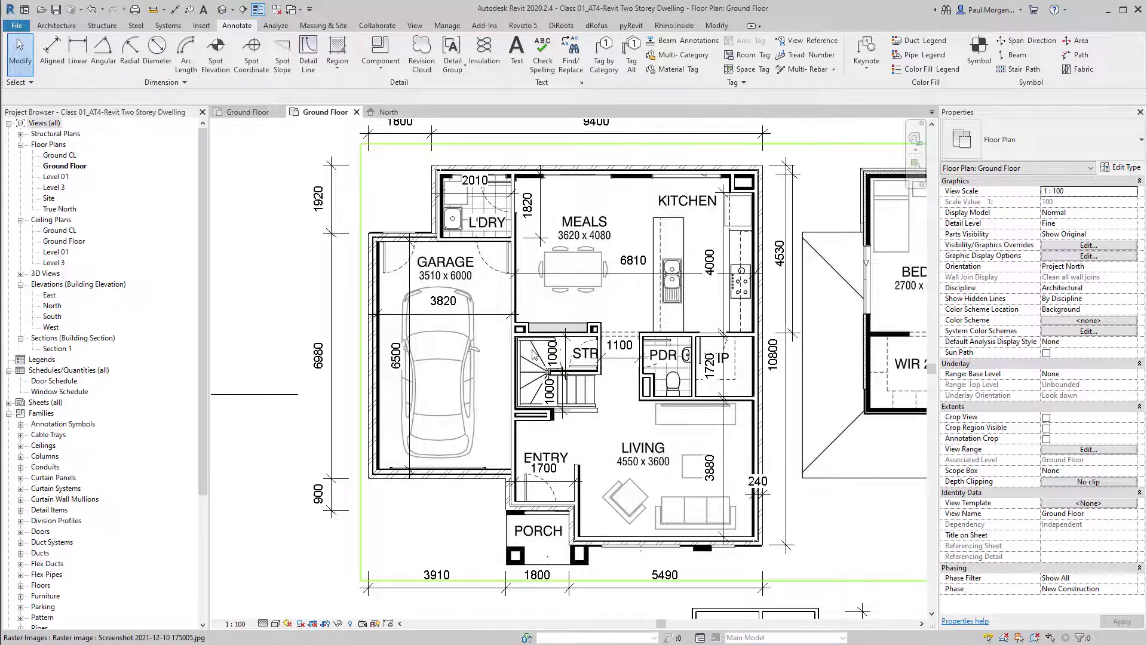
scroll(532, 350, "up", 5)
scroll(486, 349, "up", 2)
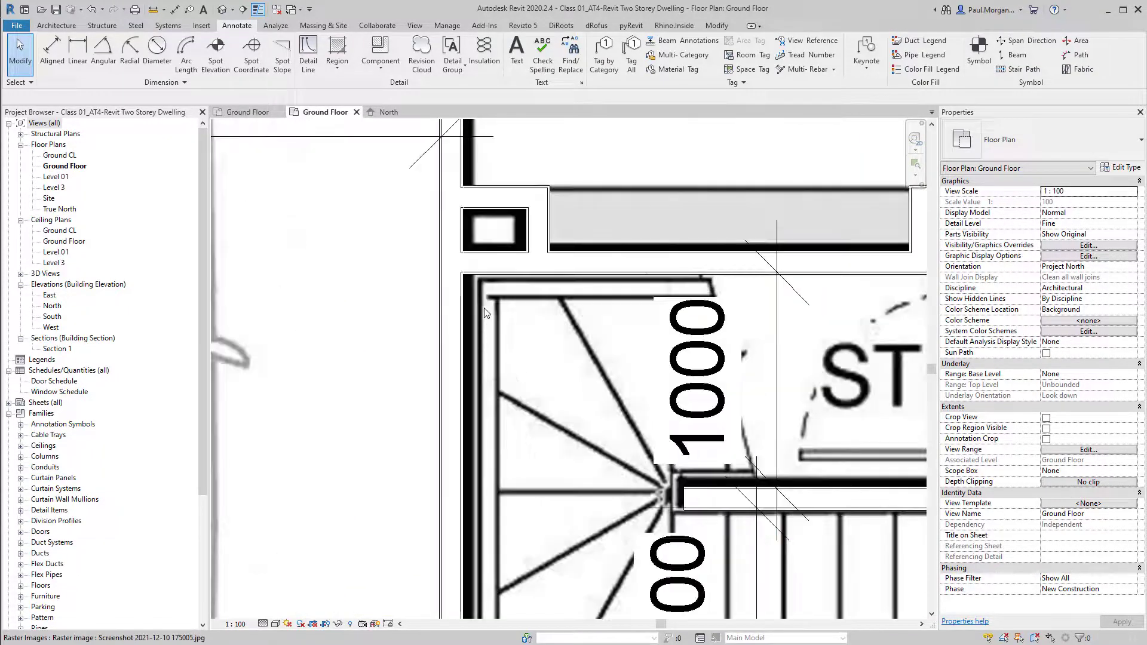
scroll(468, 294, "down", 1)
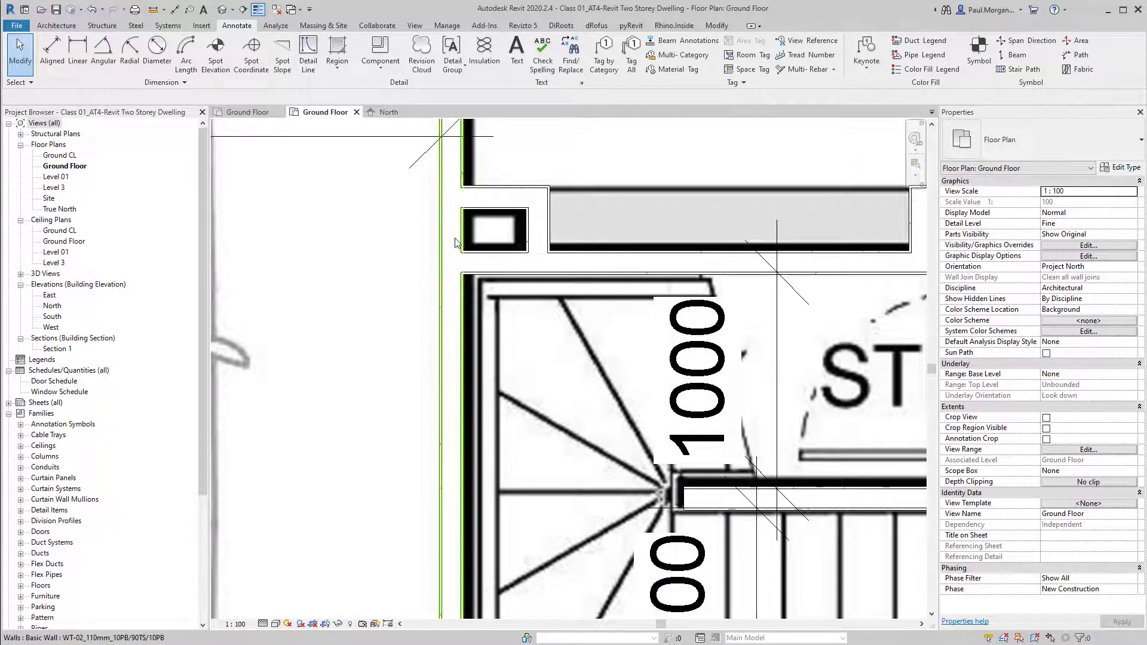
scroll(449, 313, "down", 5)
middle_click_drag(407, 362, 554, 408)
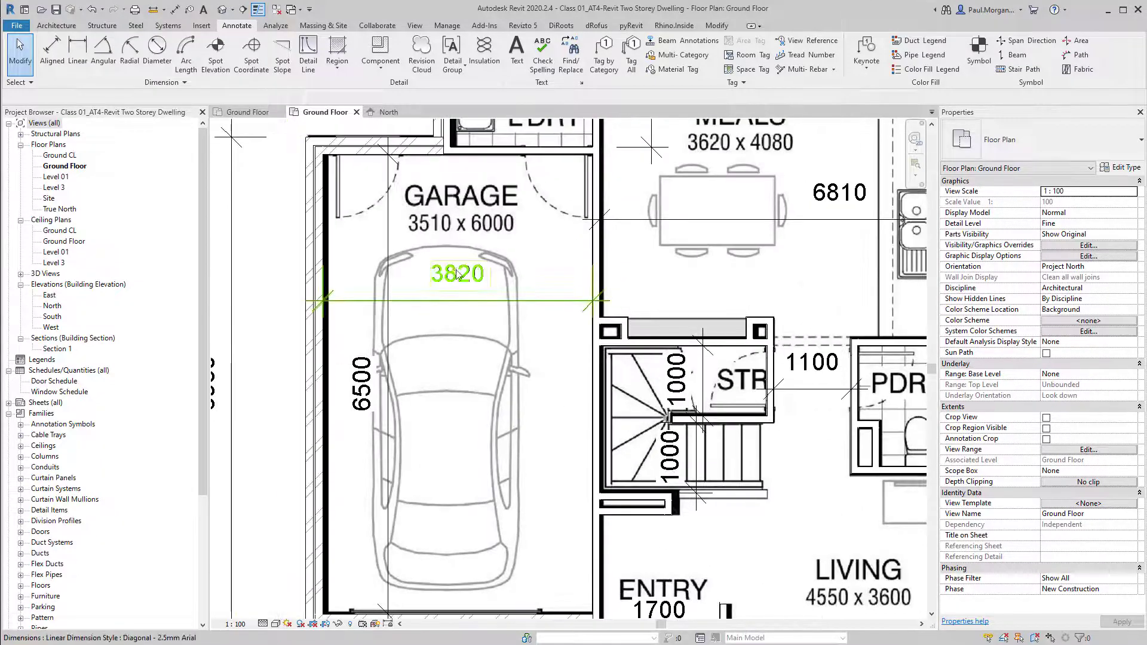
scroll(585, 334, "down", 3)
middle_click_drag(715, 434, 567, 460)
scroll(567, 460, "down", 1)
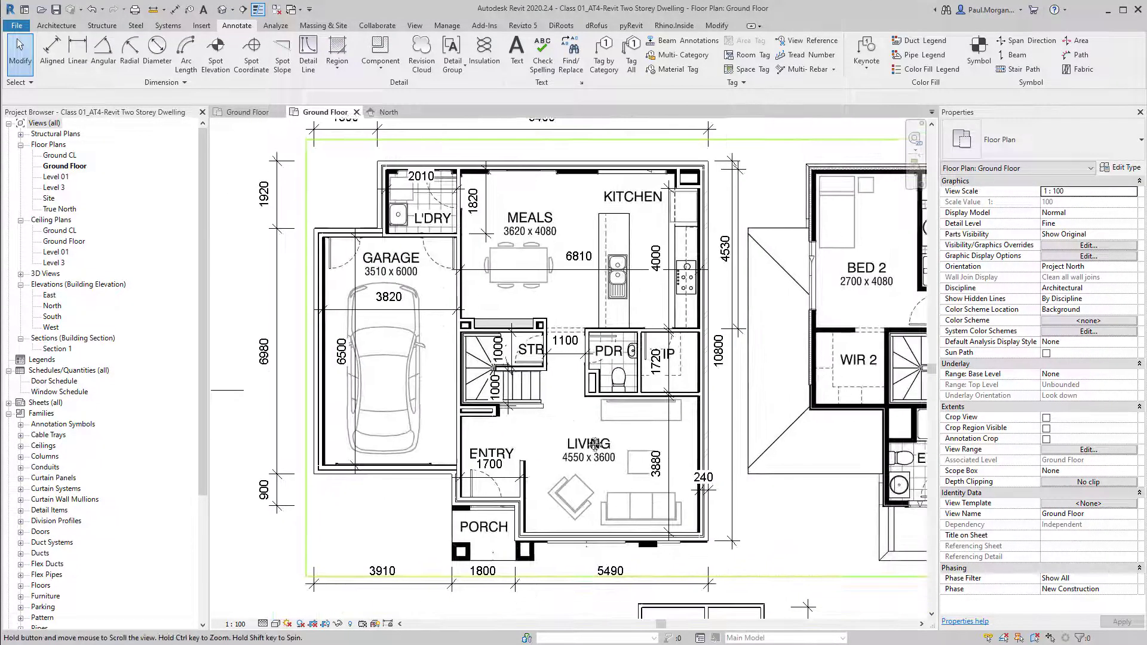
scroll(583, 444, "down", 1)
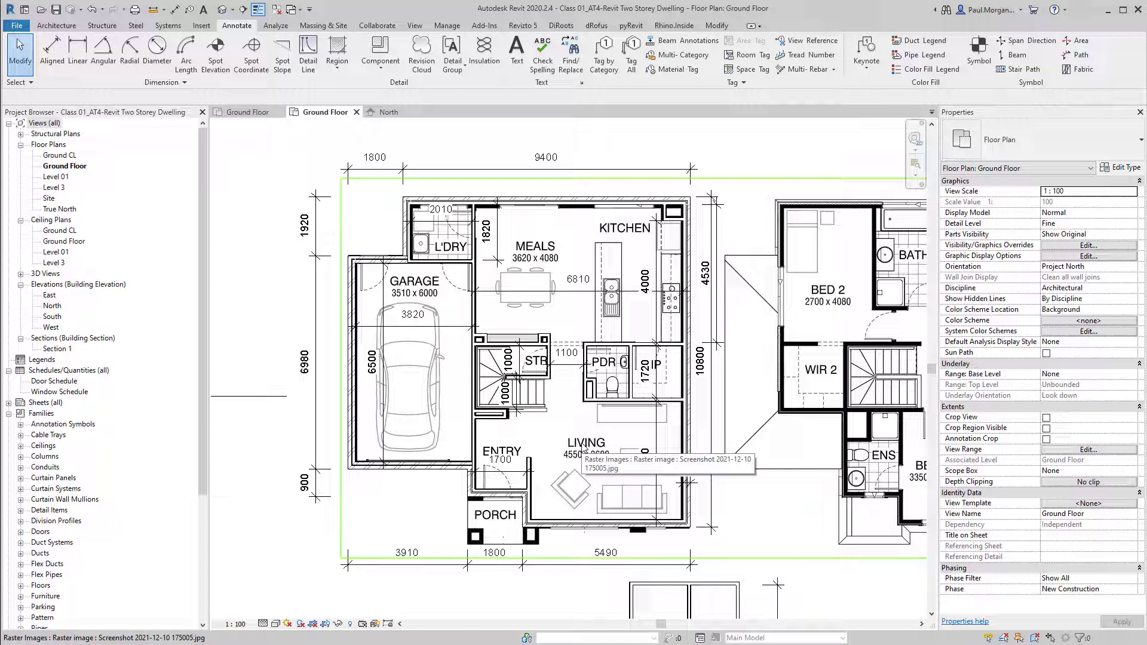
scroll(583, 449, "down", 2)
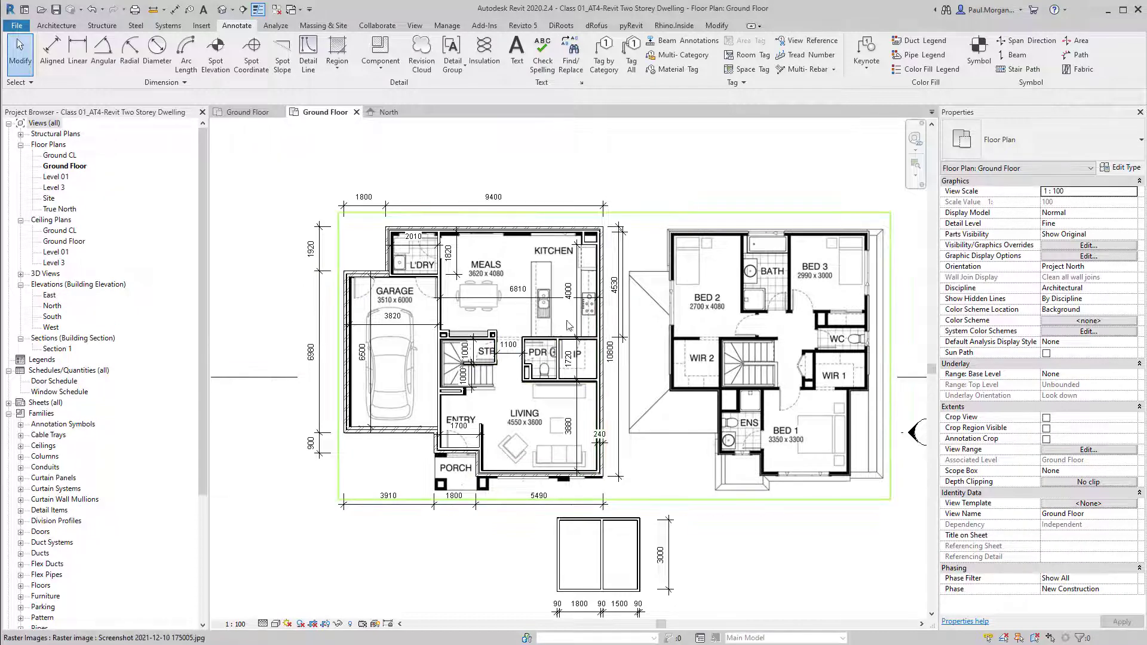
left_click(608, 309)
left_click(747, 344)
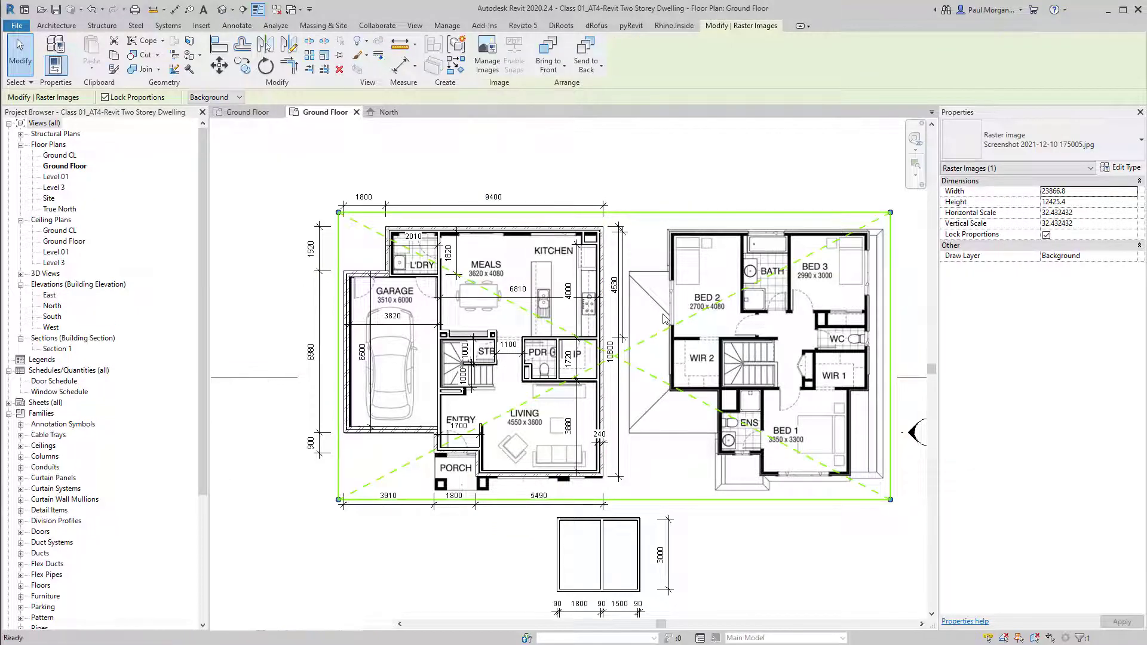
key("h")
key("h")
left_click(670, 379)
middle_click_drag(699, 411, 726, 339)
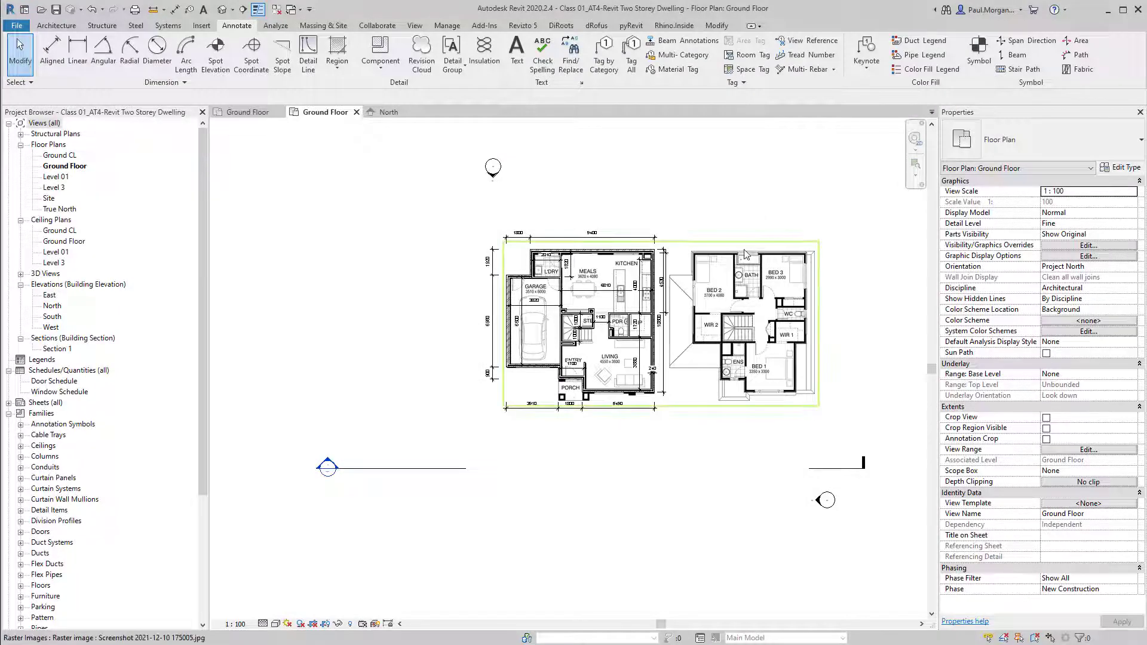
scroll(759, 334, "up", 2)
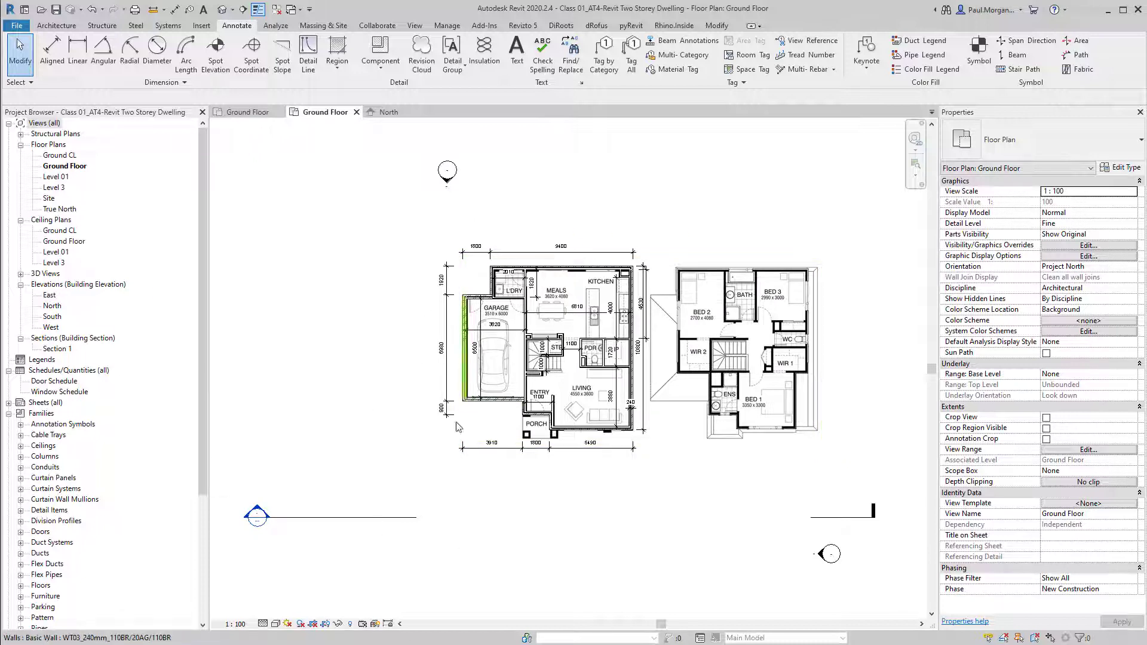
left_click(351, 625)
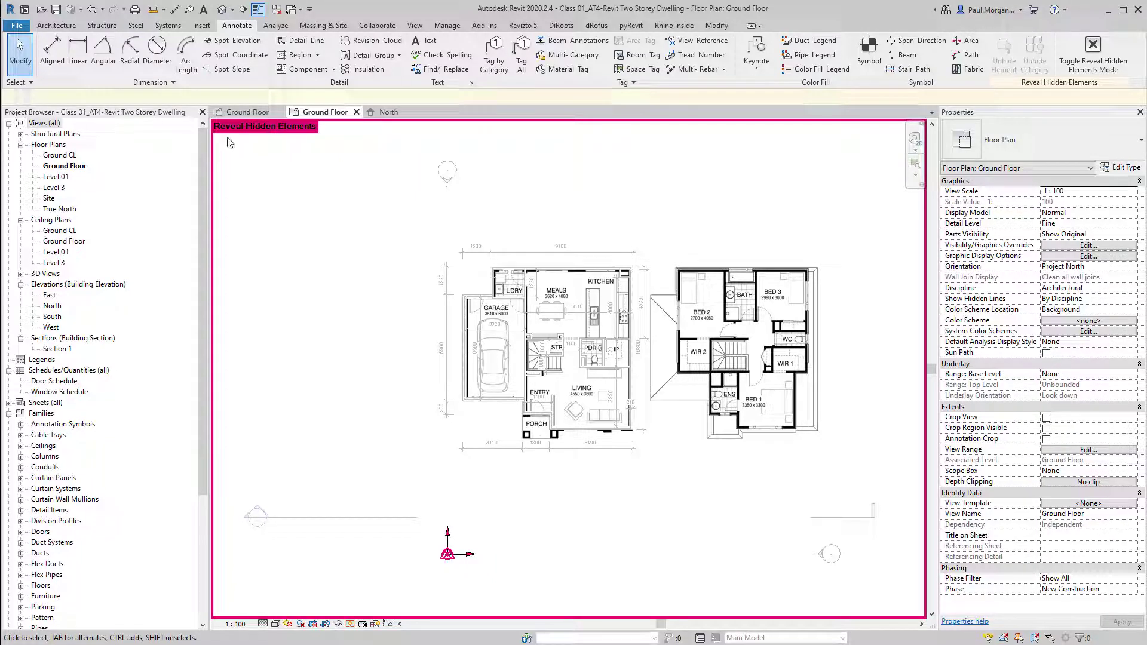
middle_click_drag(681, 315, 663, 348)
key("r")
key("h")
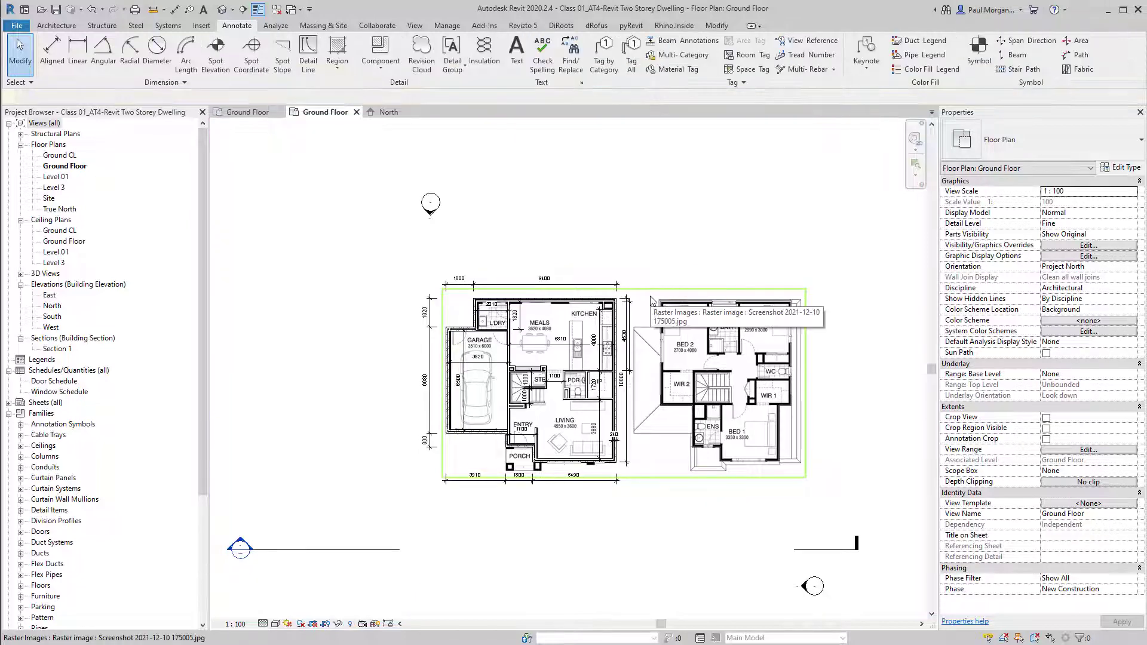
key("r")
key("h")
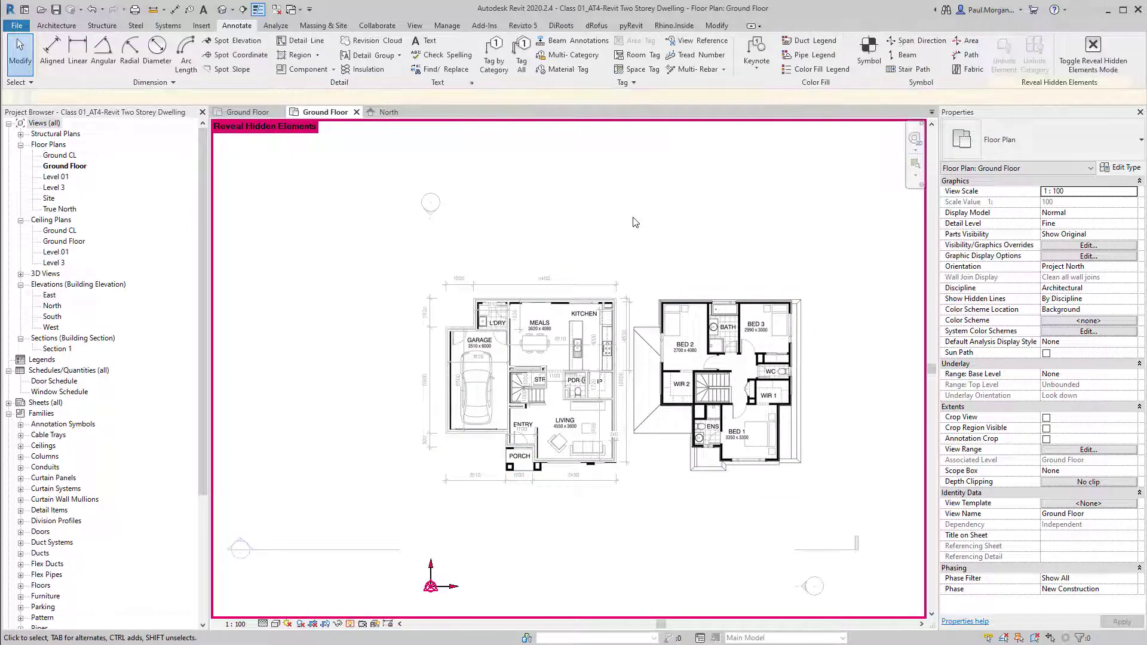
key("r")
key("h")
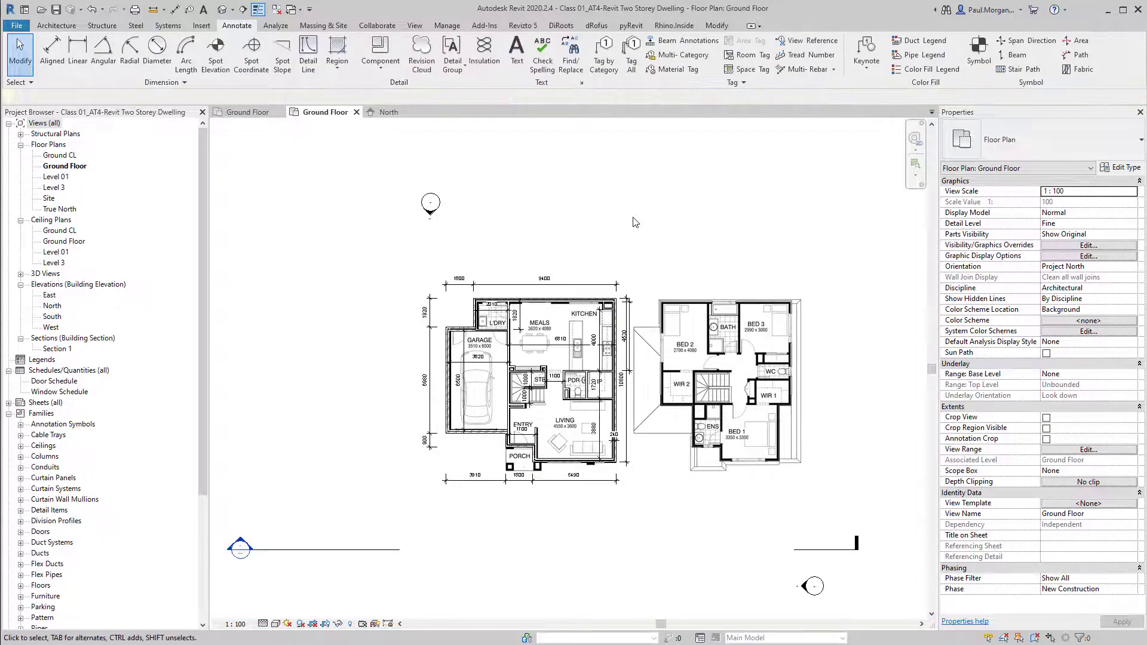
key("r")
key("h")
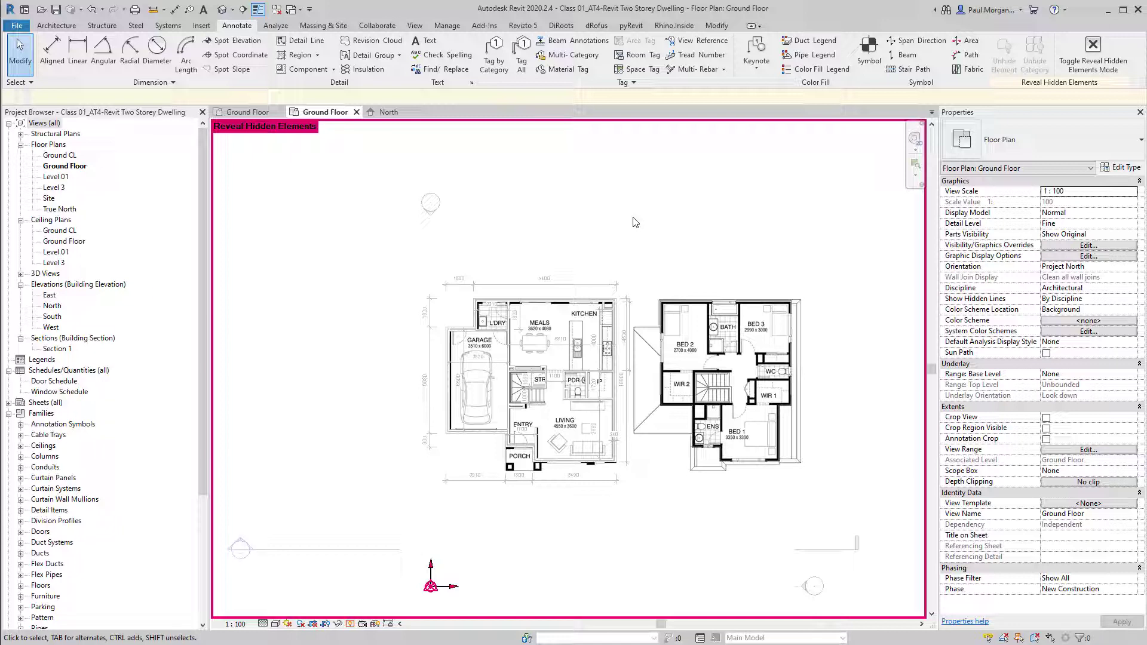
scroll(676, 250, "down", 5)
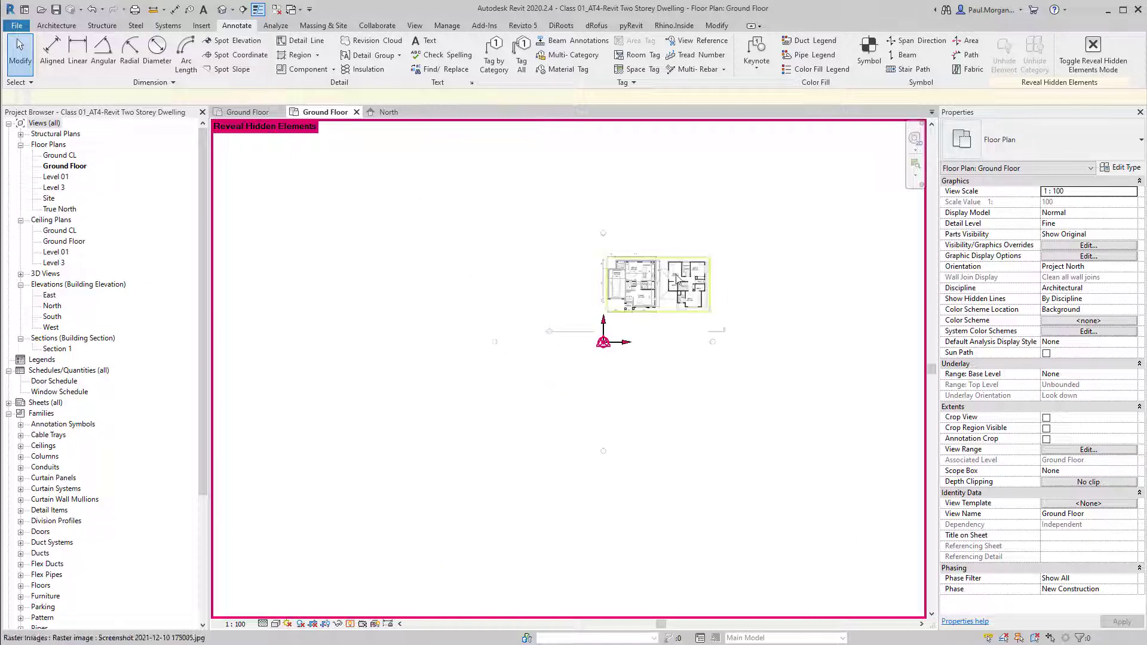
scroll(612, 356, "up", 1)
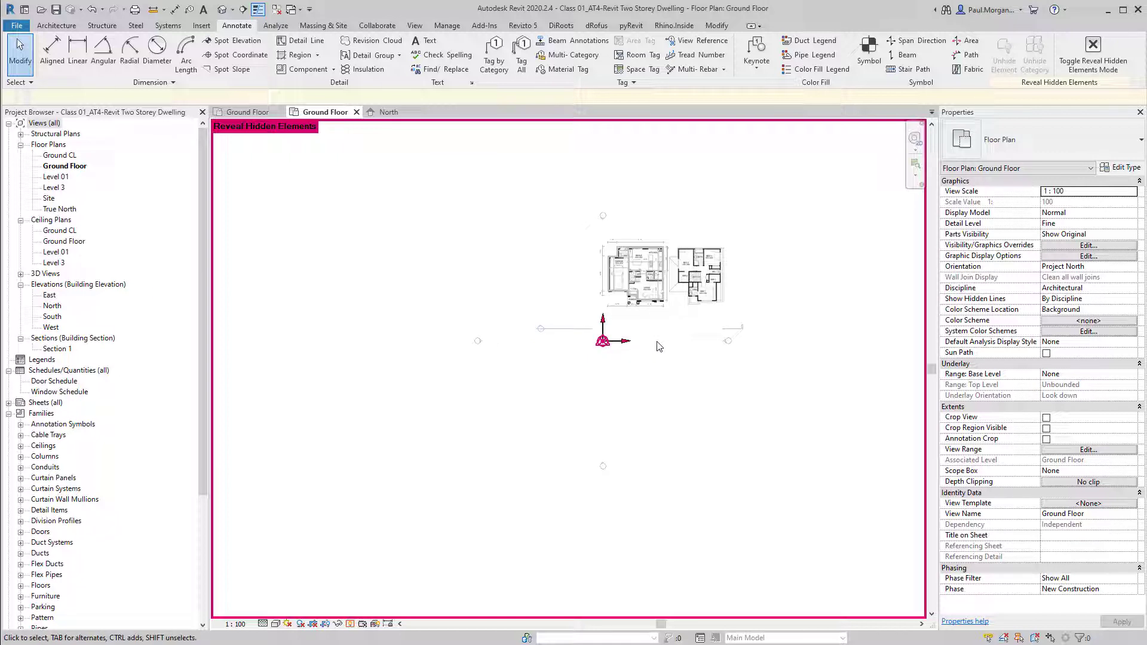
scroll(642, 327, "up", 2)
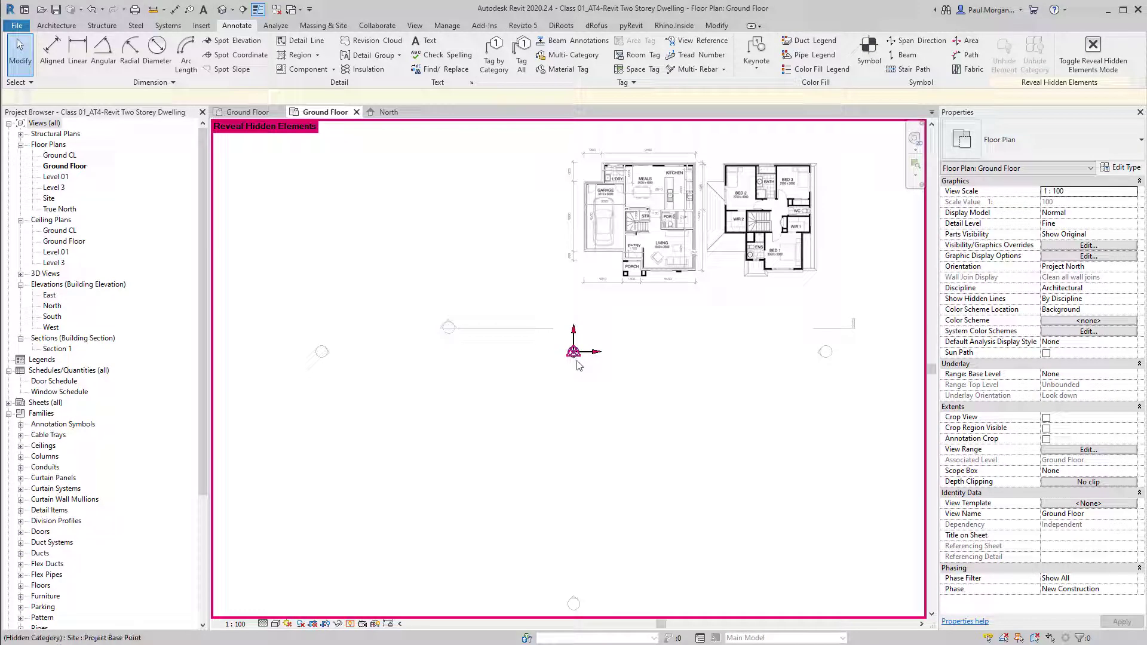
middle_click_drag(692, 328, 684, 400)
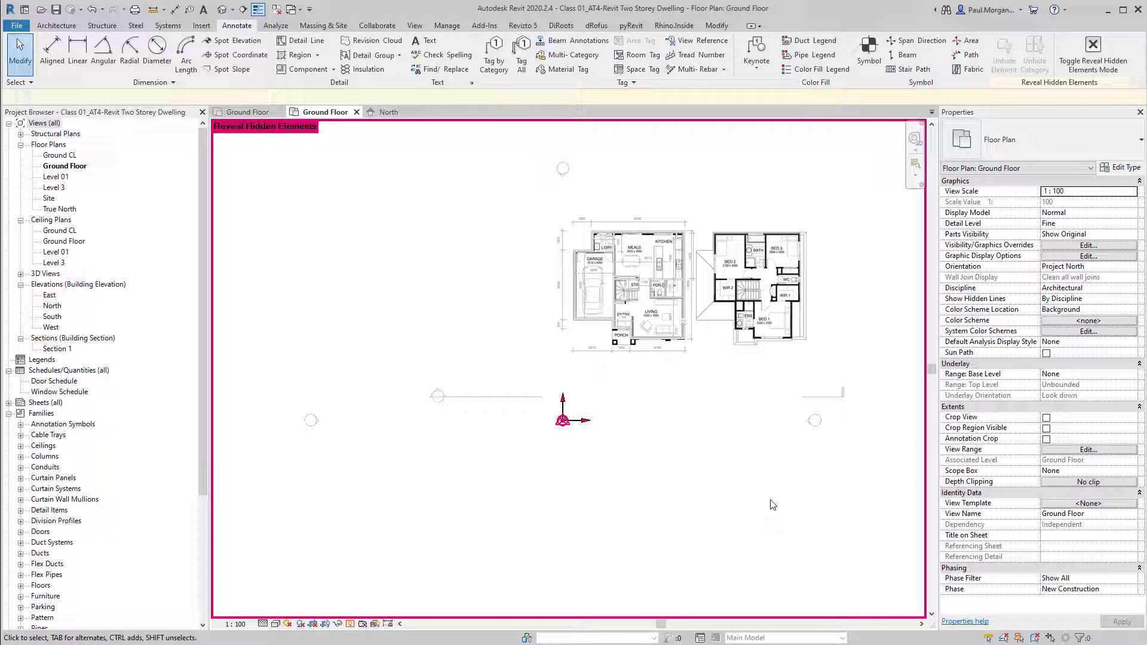
key("Tab")
left_click(561, 421)
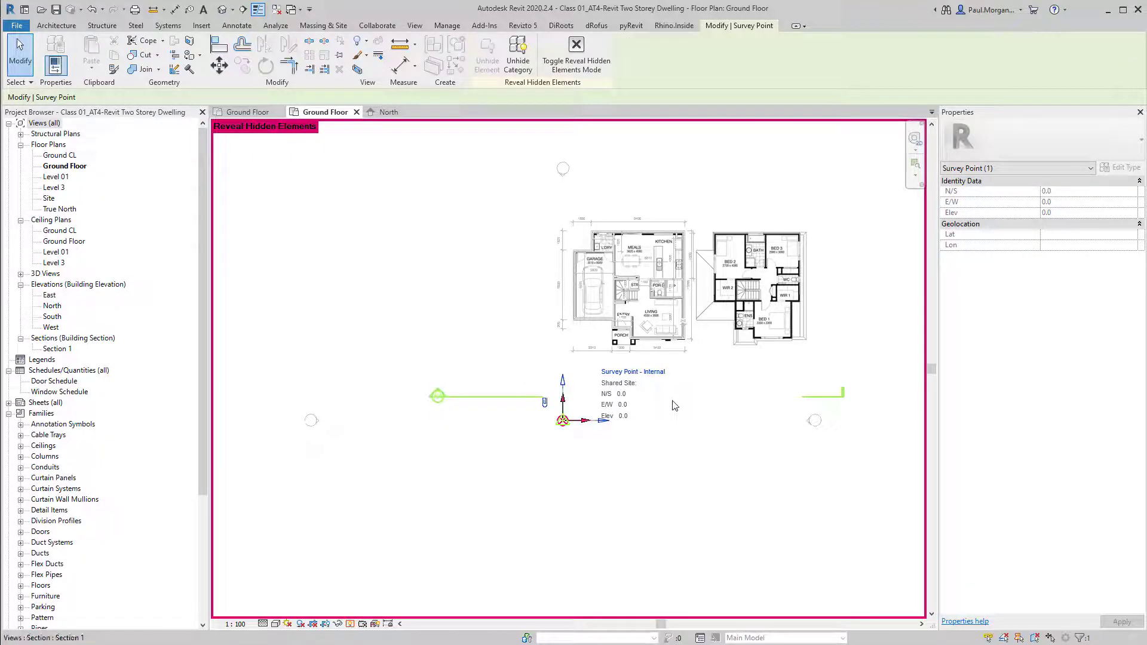
left_click(578, 469)
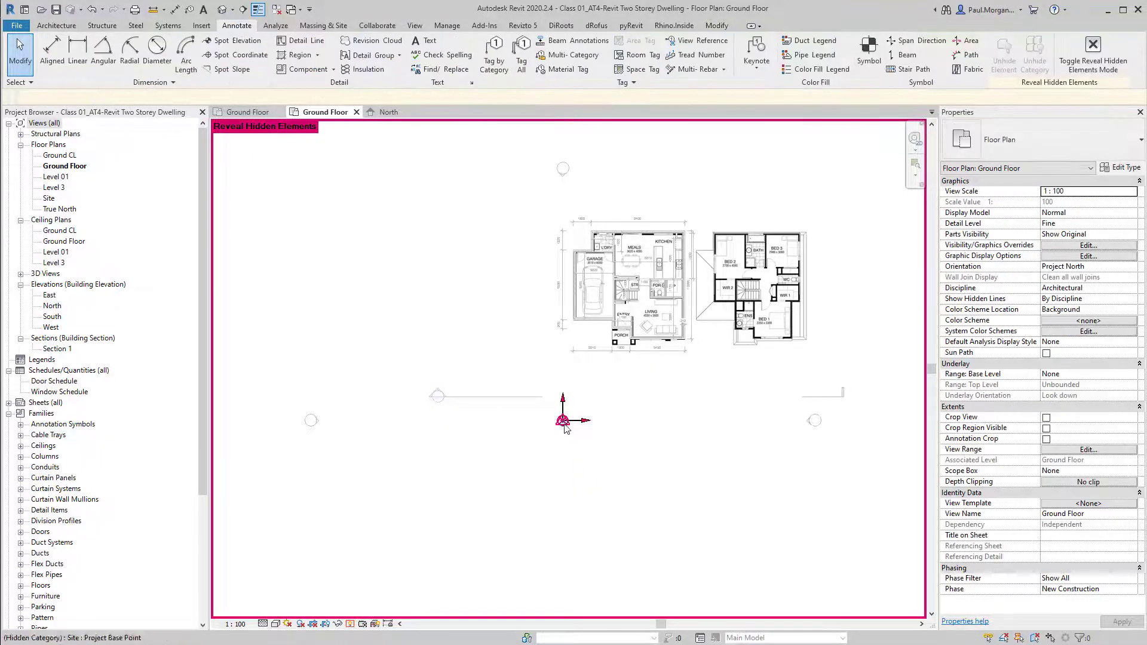
left_click(564, 425)
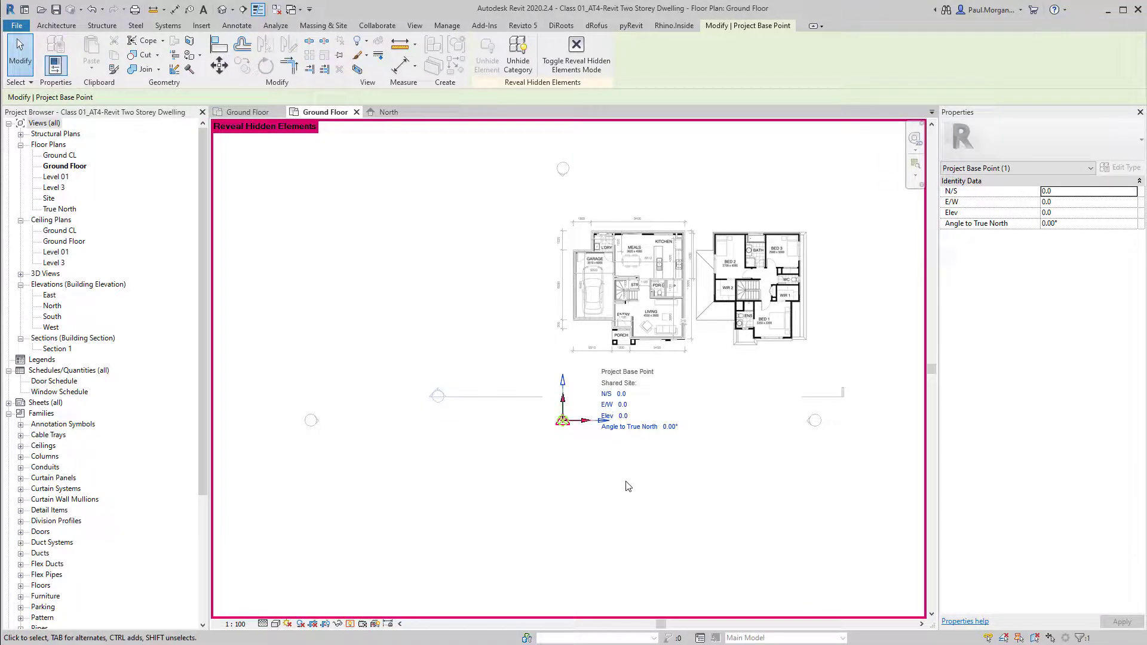
left_click(627, 486)
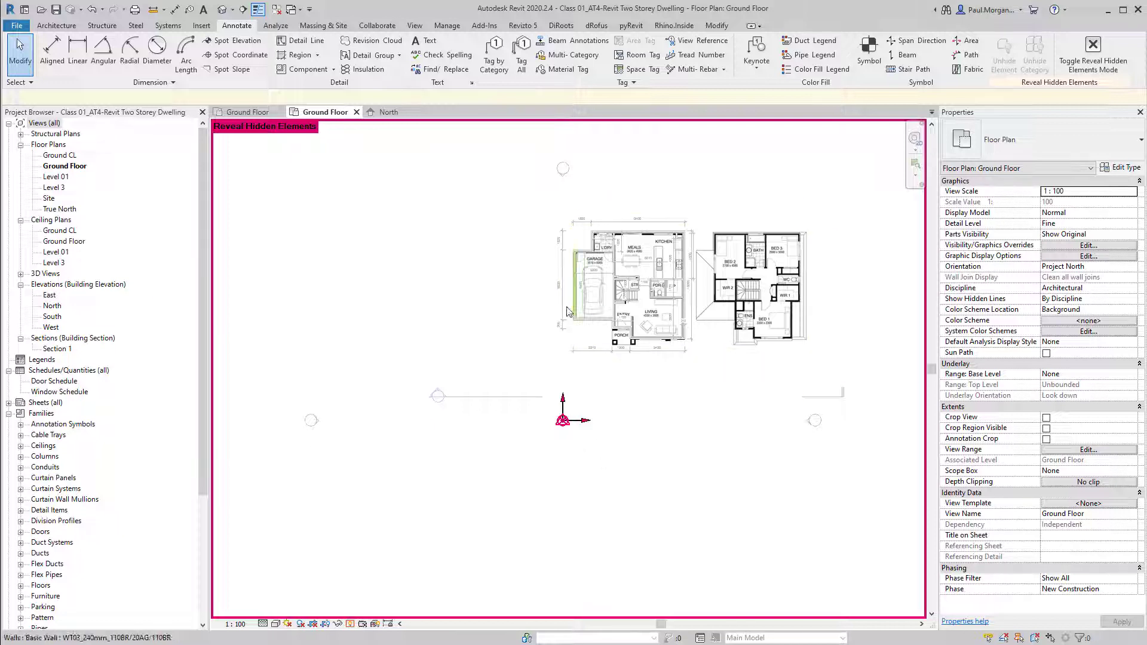
left_click_drag(539, 197, 836, 372)
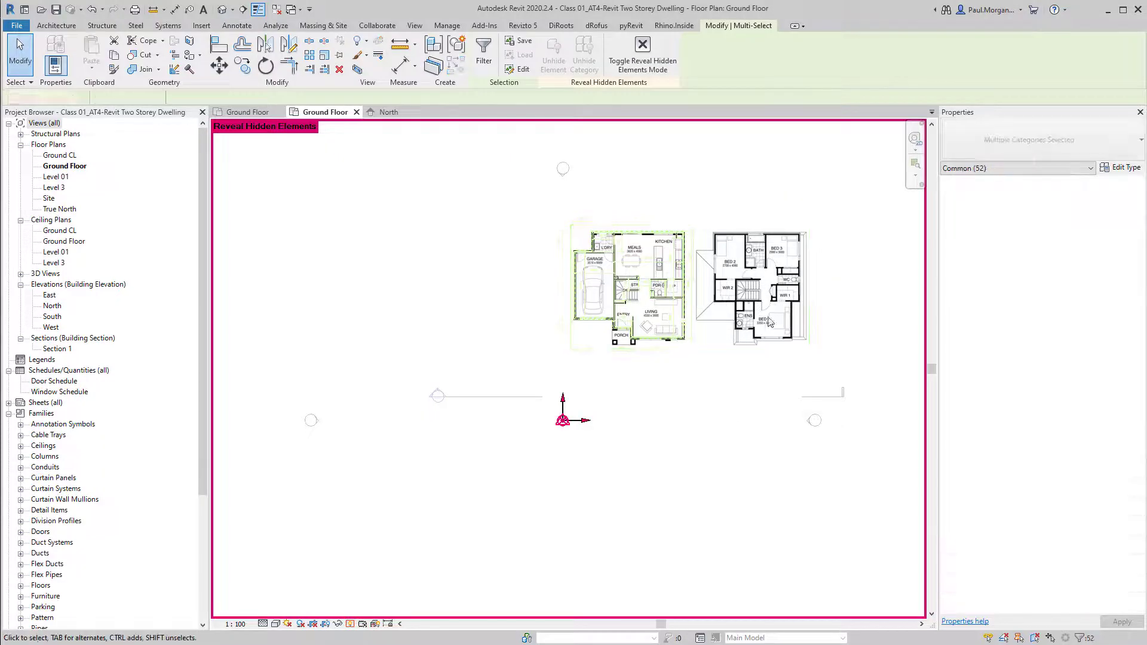
Select the raster plan image and unpin it so it can move
left_click(778, 302)
left_click(745, 397)
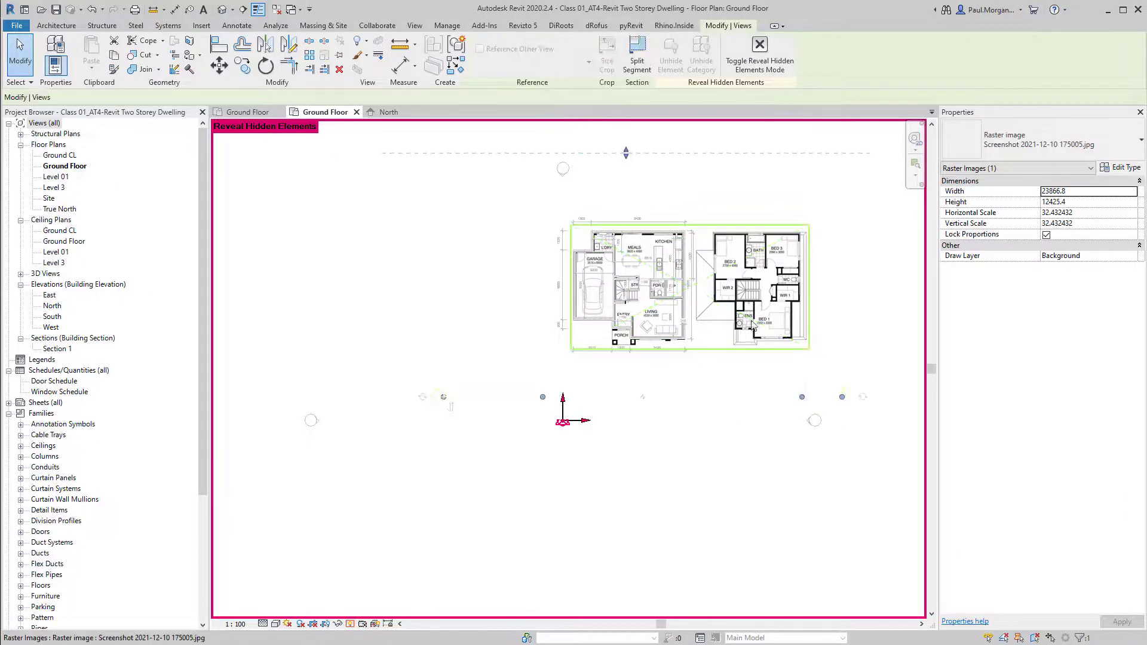
left_click(669, 312)
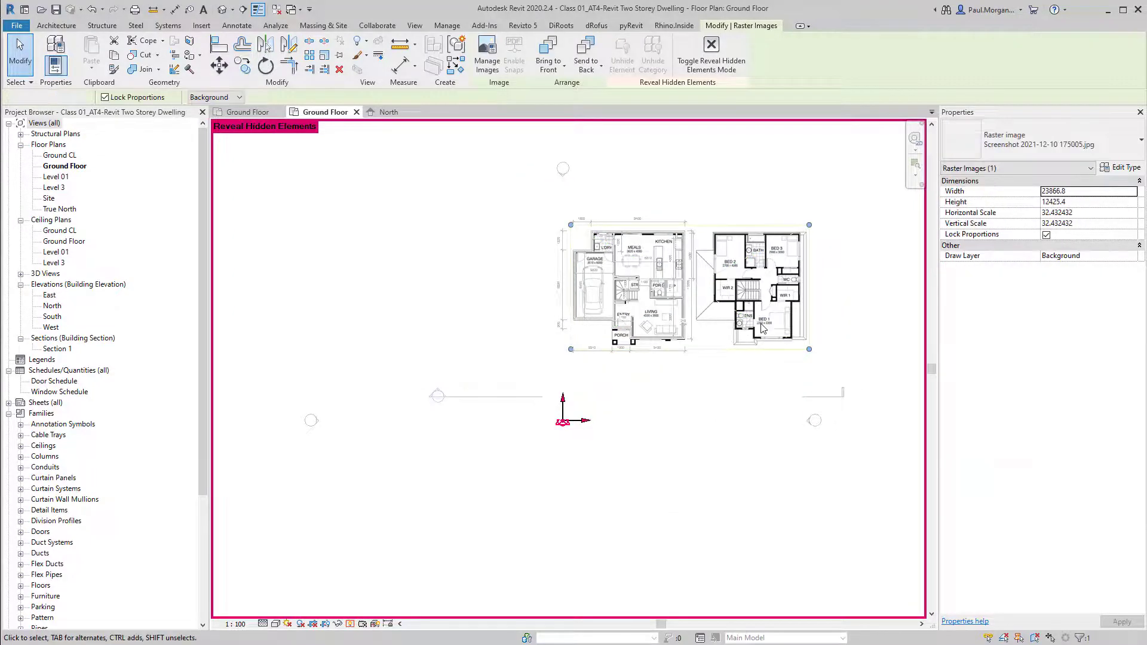
key("Escape")
left_click(586, 310)
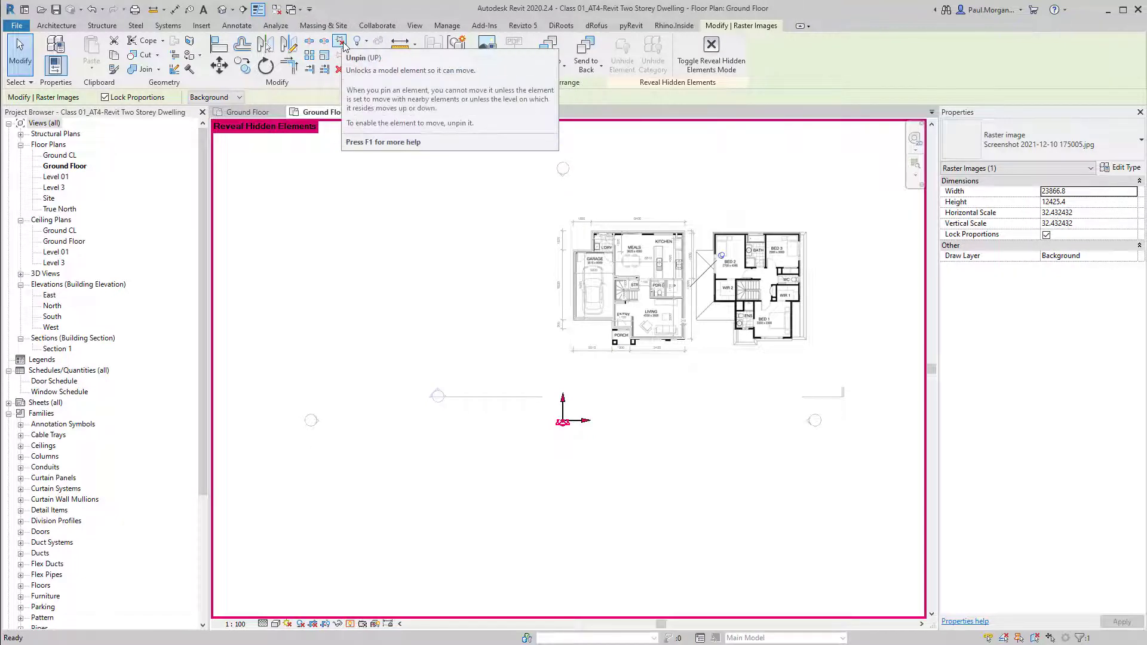
left_click(341, 42)
left_click_drag(715, 276, 702, 279)
left_click(808, 214)
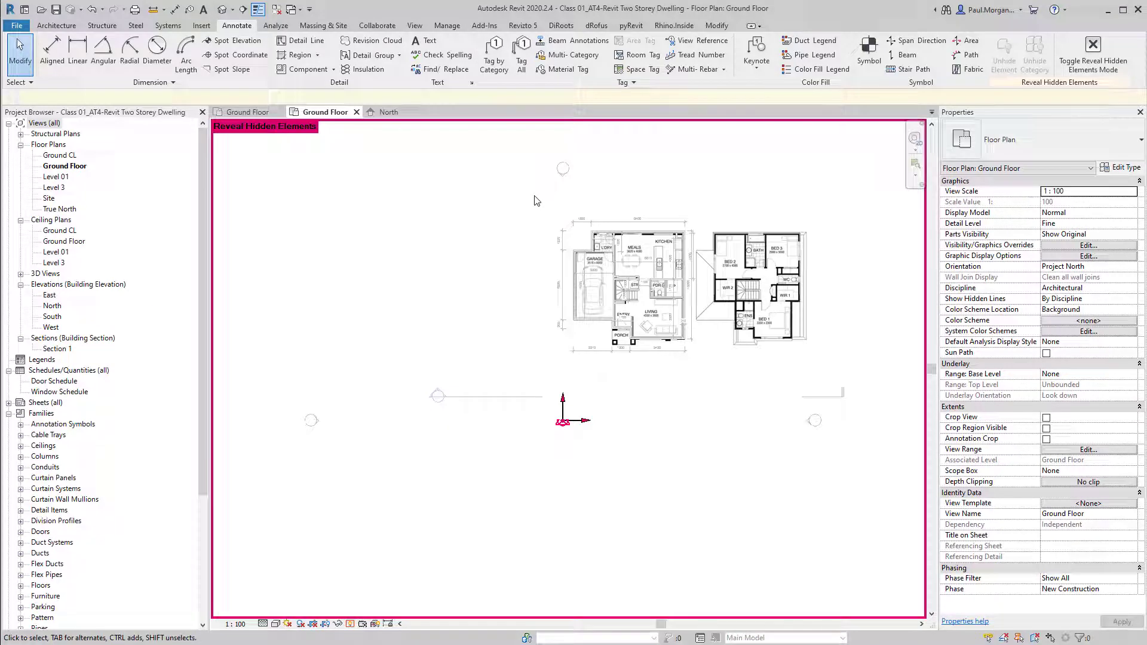
Select the traced ground floor walls and raster image together, adding the North elevation marker
left_click_drag(534, 196, 857, 376)
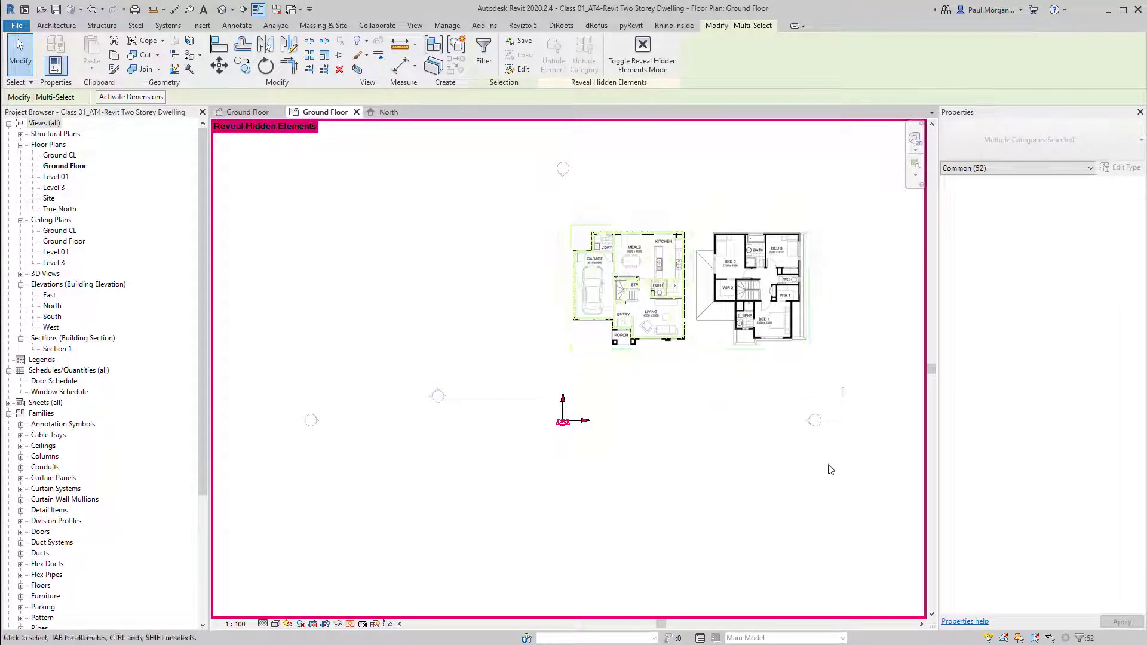
left_click(615, 176)
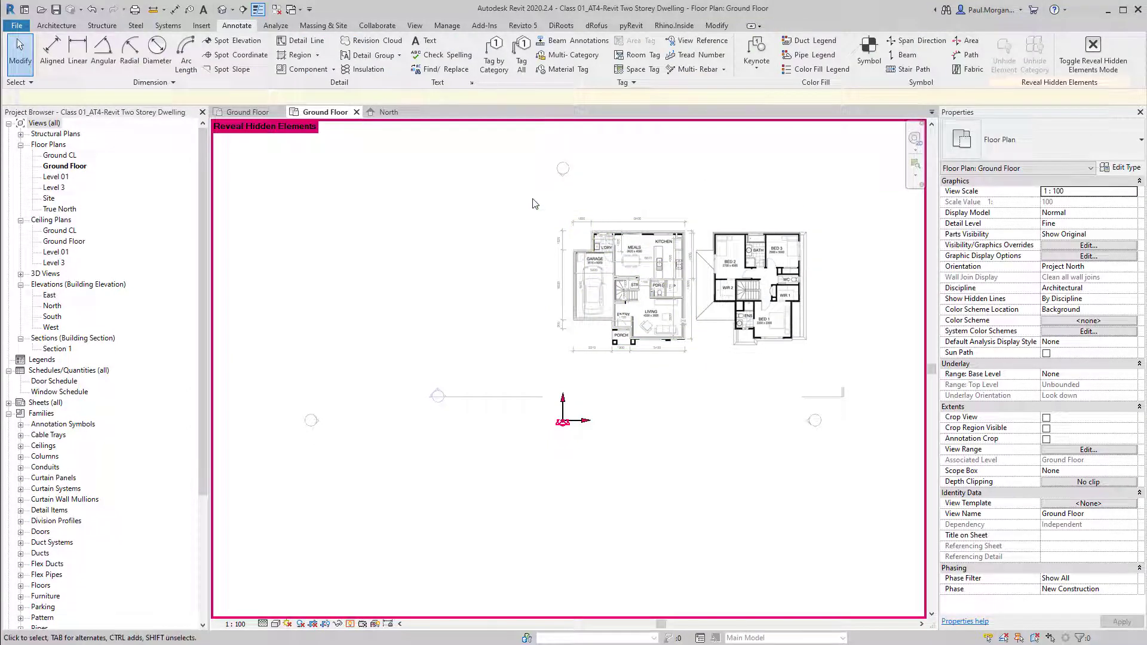
left_click(642, 256)
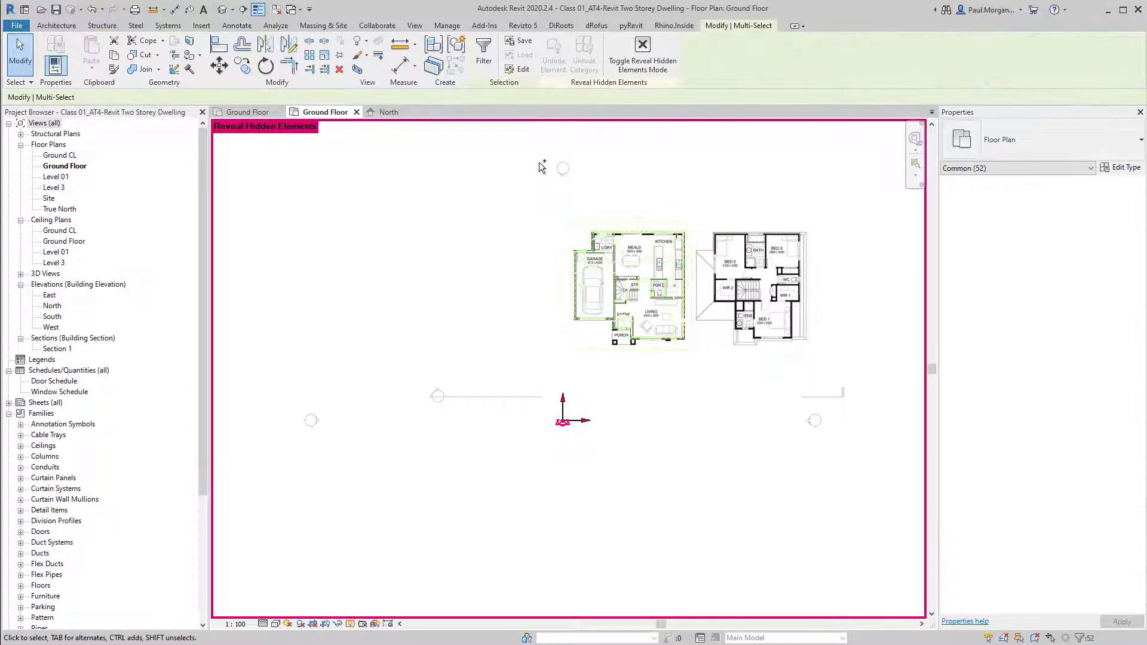
left_click(564, 166, "ctrl")
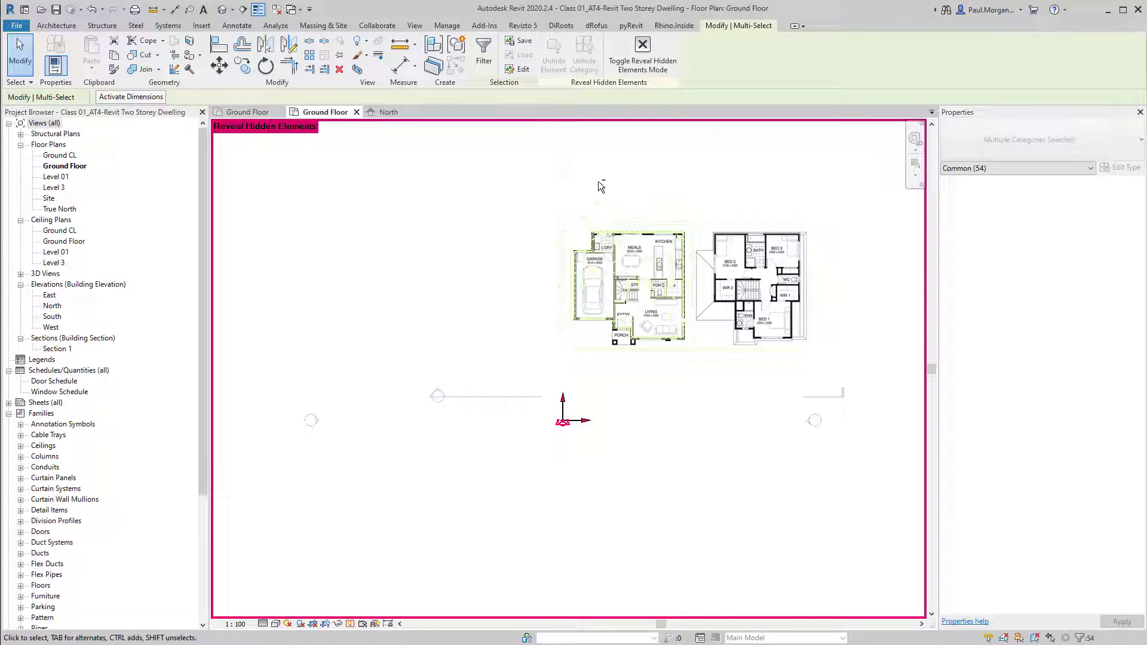
Move the selection with MV from the garage's lower-left wall corner onto the survey point
left_click(561, 169, "shift")
scroll(555, 341, "up", 4)
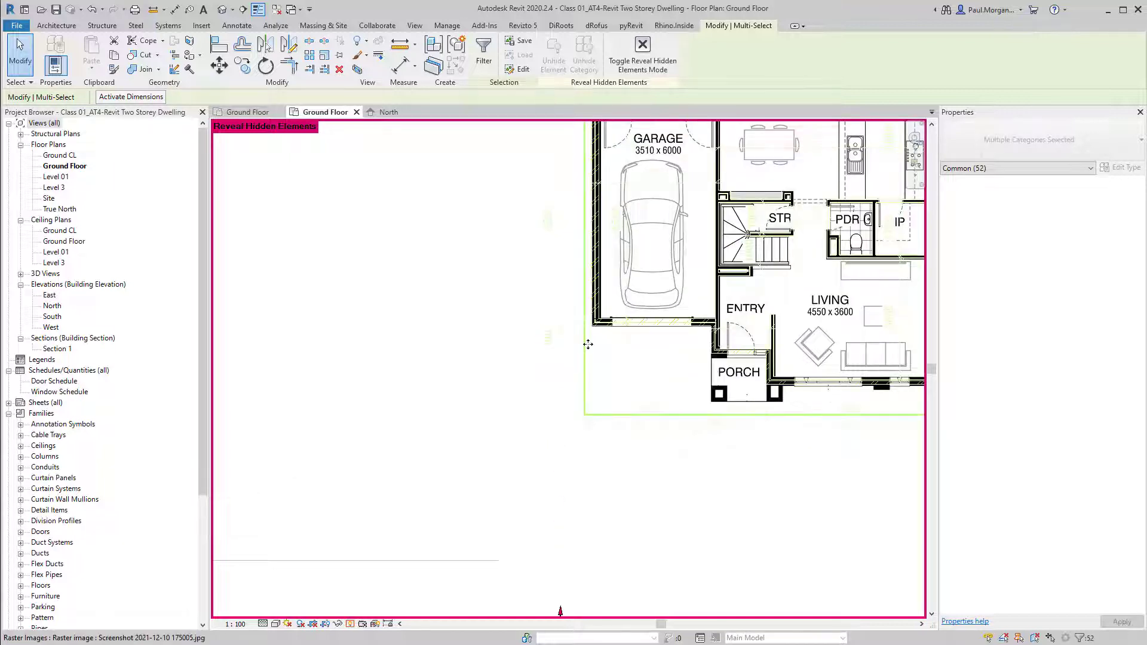
middle_click_drag(632, 359, 622, 380)
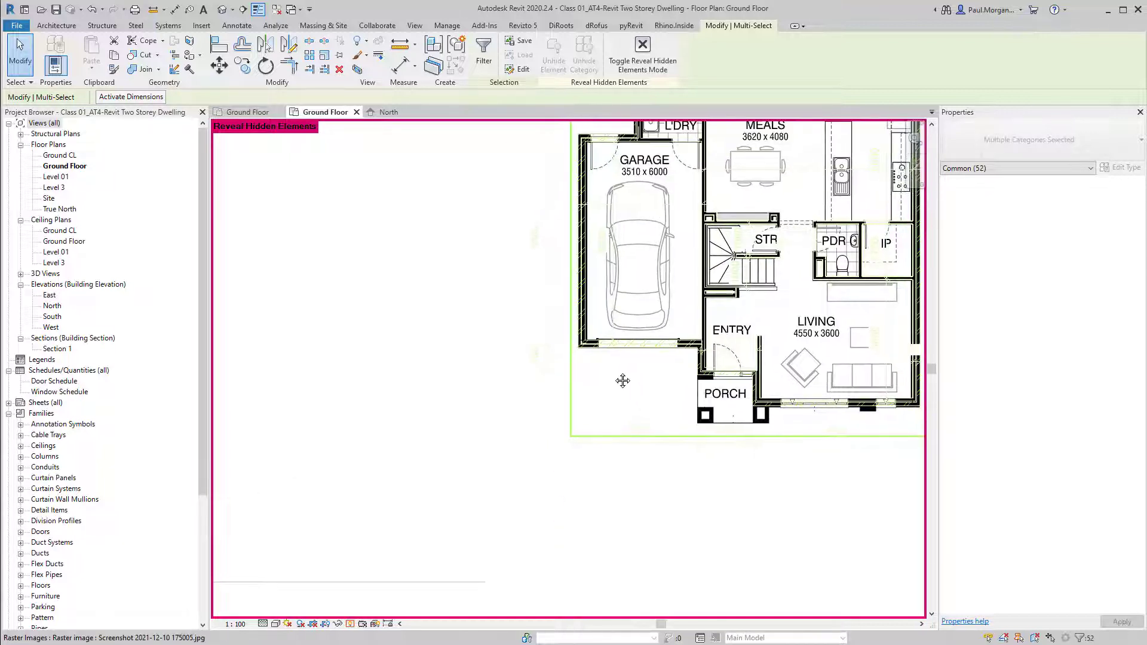
key("m")
key("v")
scroll(587, 343, "up", 4)
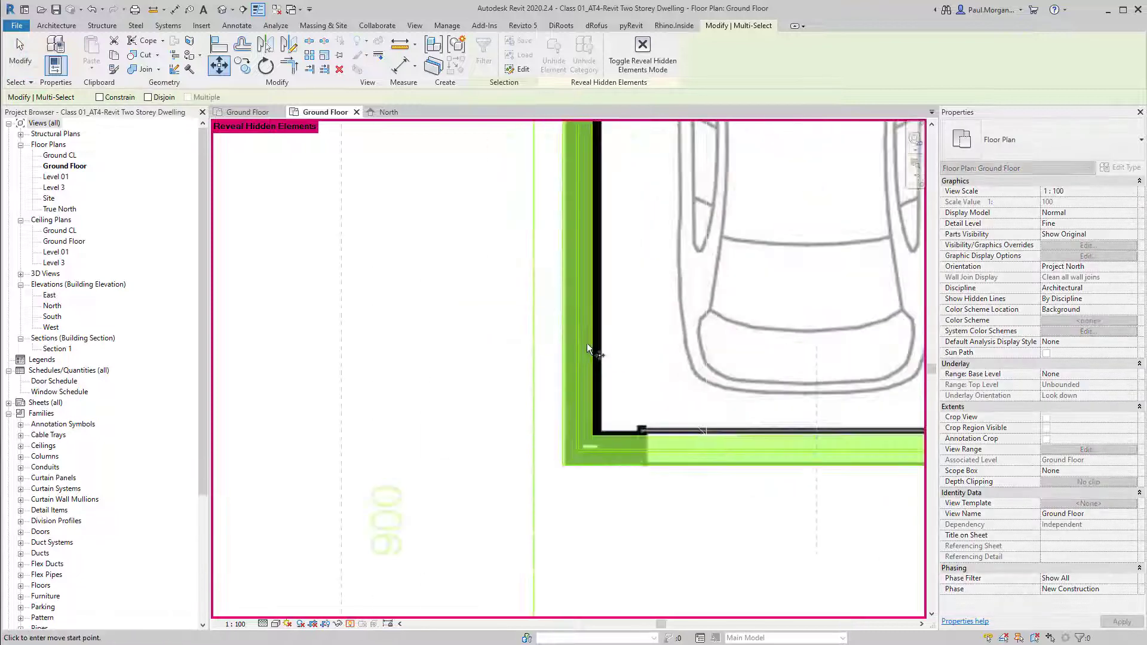
left_click(568, 467)
scroll(568, 469, "down", 6)
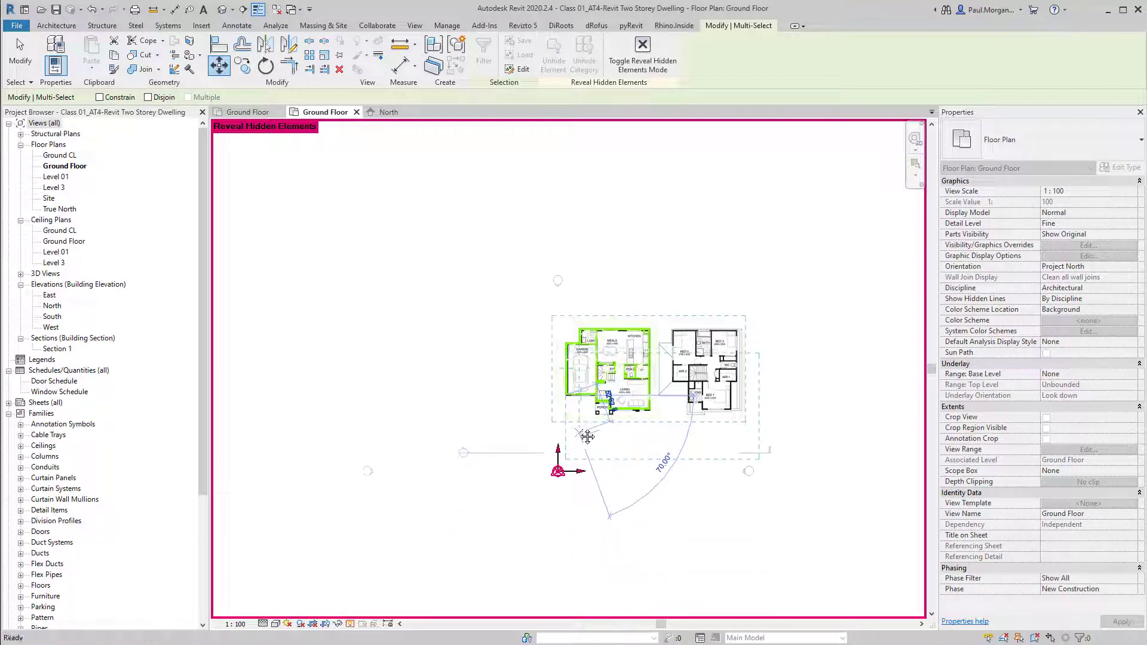
scroll(579, 504, "up", 2)
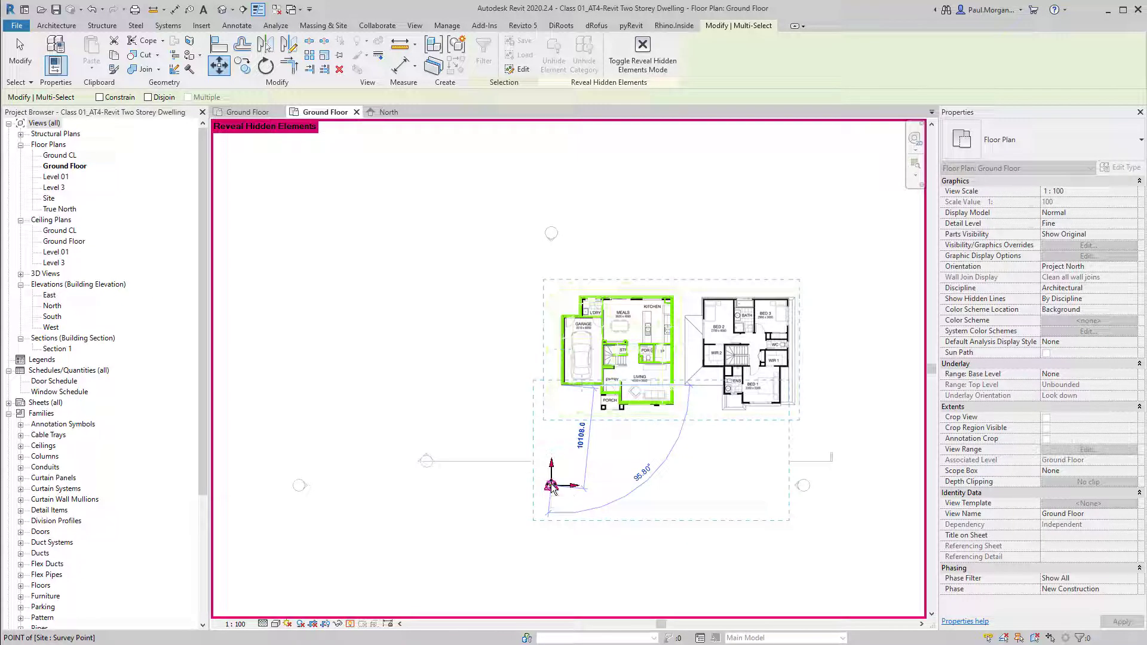
left_click(552, 487)
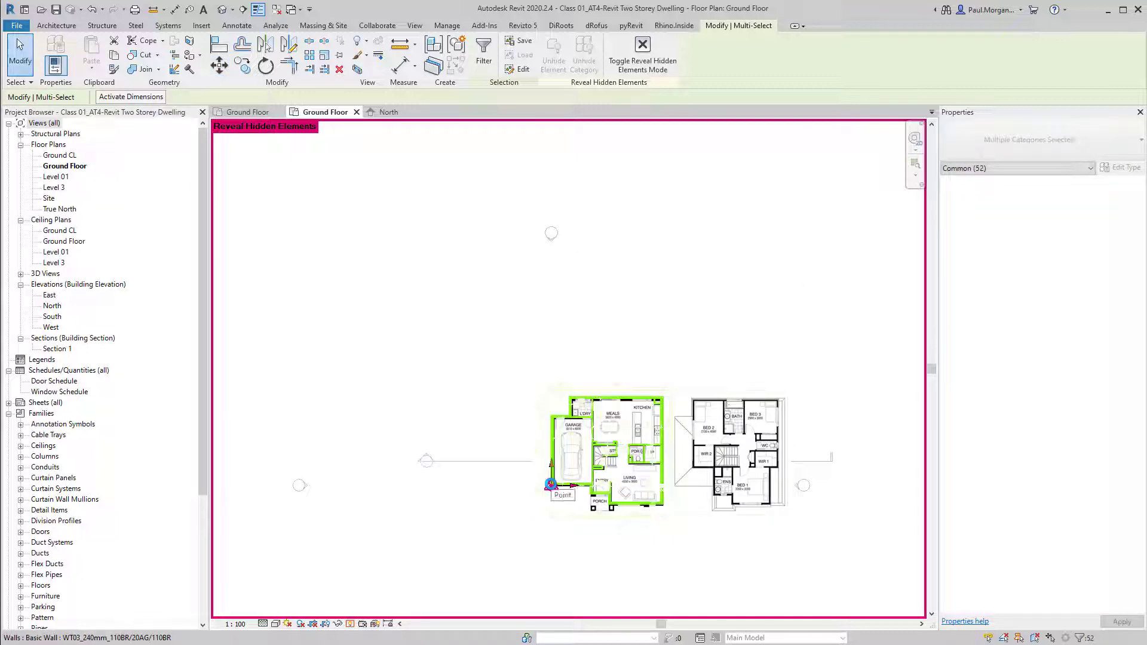
left_click(548, 551)
scroll(594, 467, "up", 10)
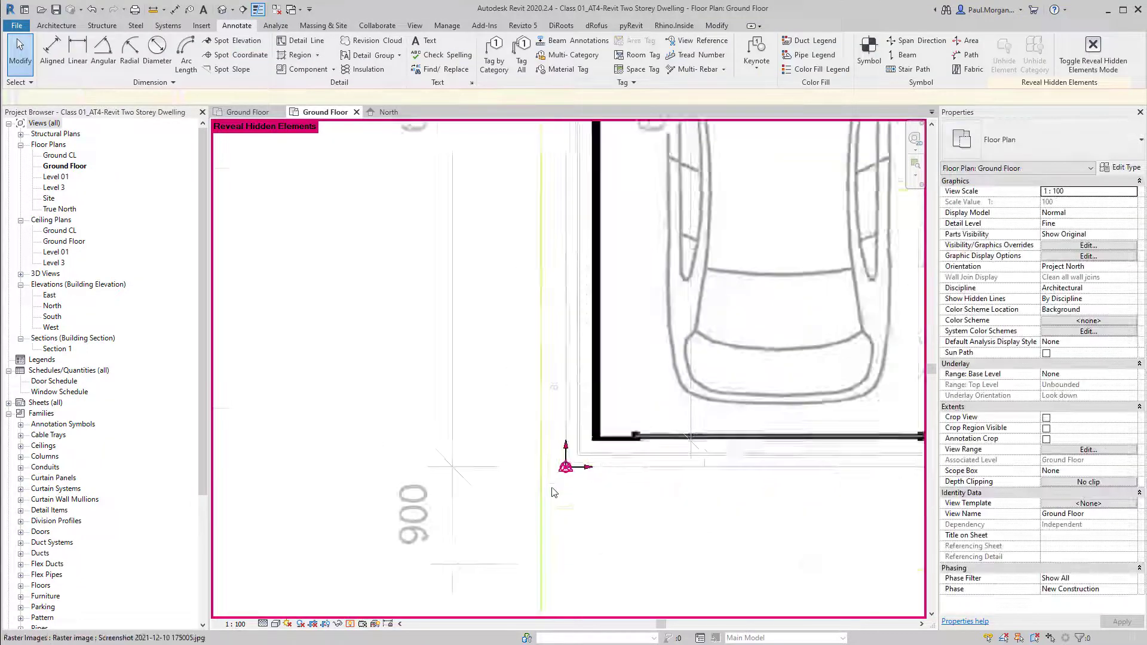
scroll(594, 465, "up", 3)
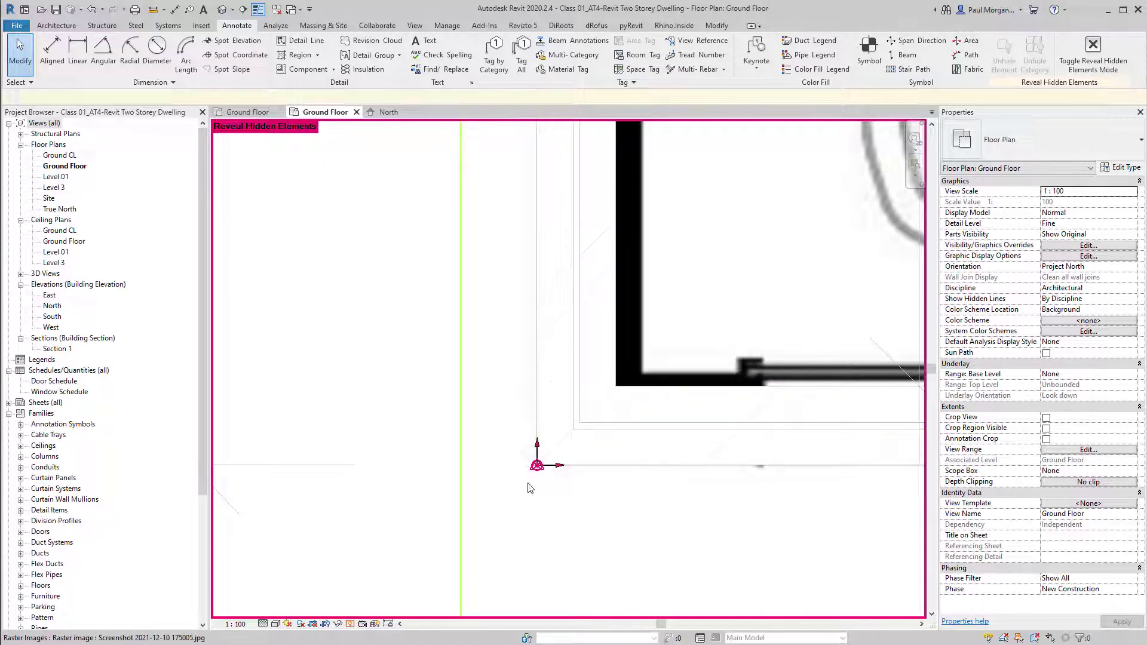
scroll(617, 516, "down", 3)
scroll(617, 519, "down", 3)
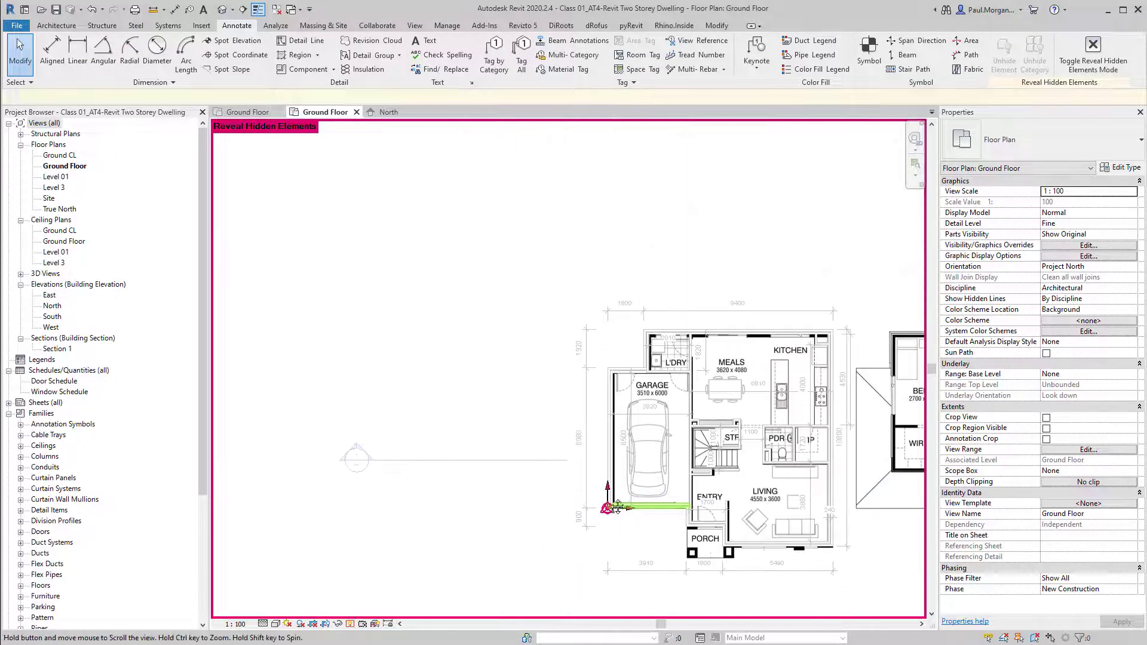
scroll(590, 495, "up", 3)
scroll(591, 495, "down", 3)
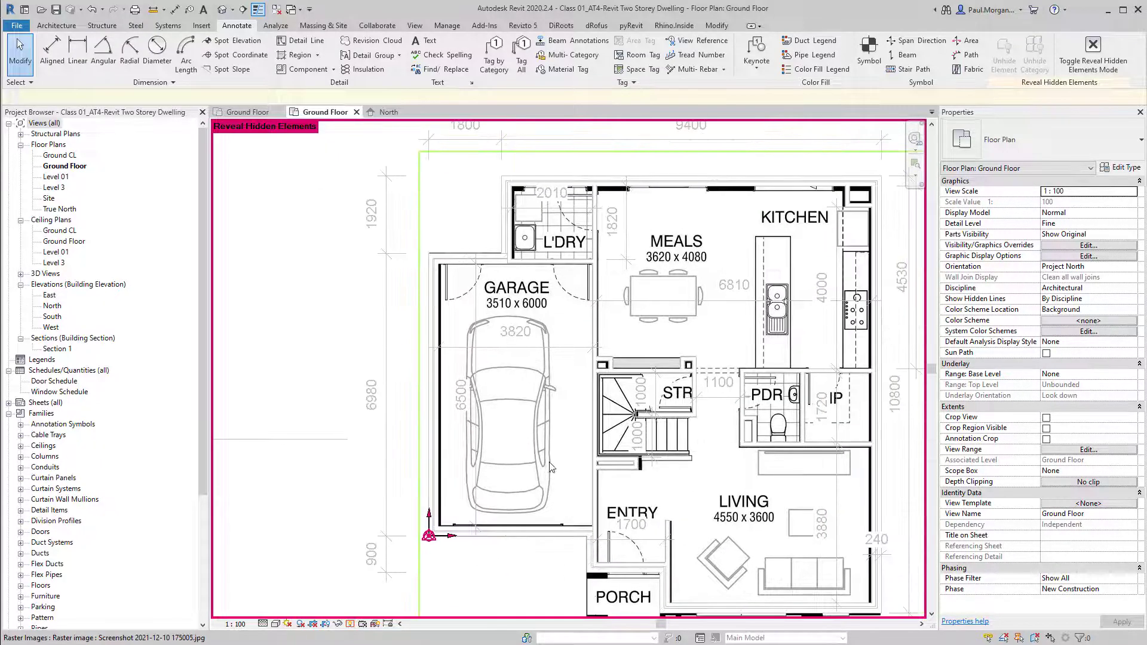
scroll(466, 484, "up", 2)
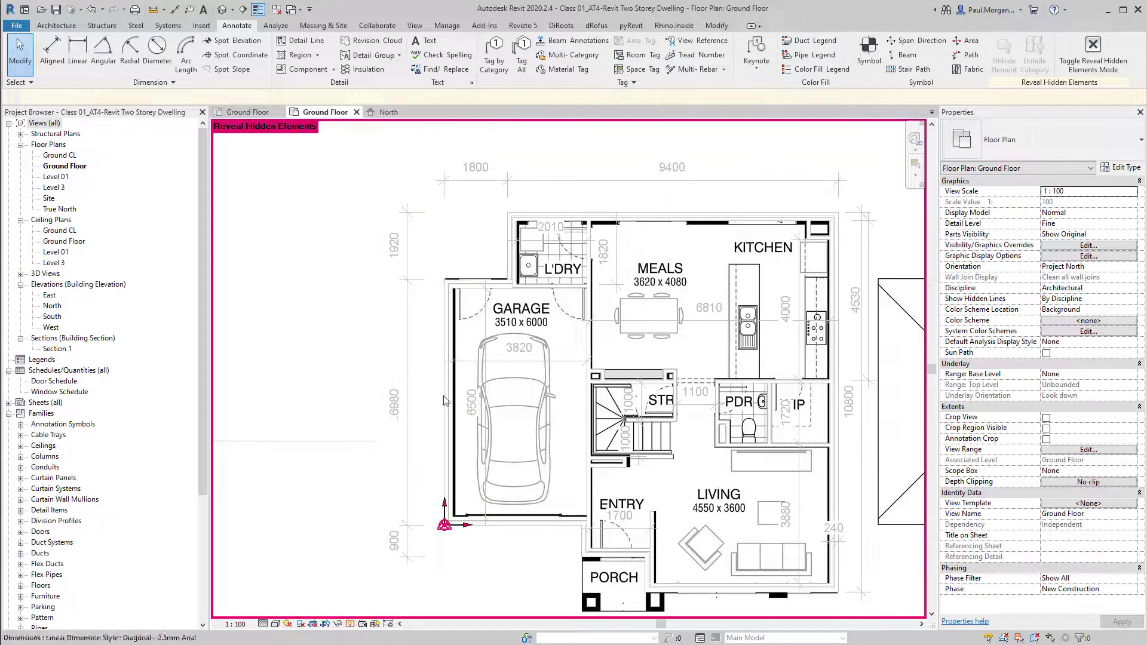
left_click(521, 530)
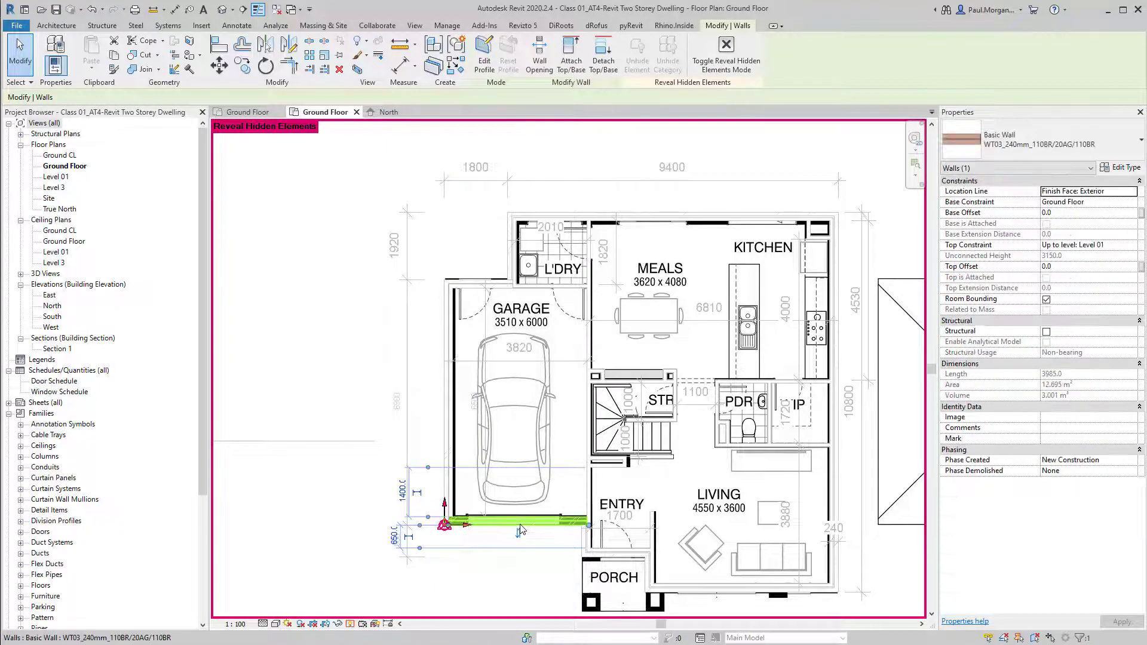
left_click(438, 452)
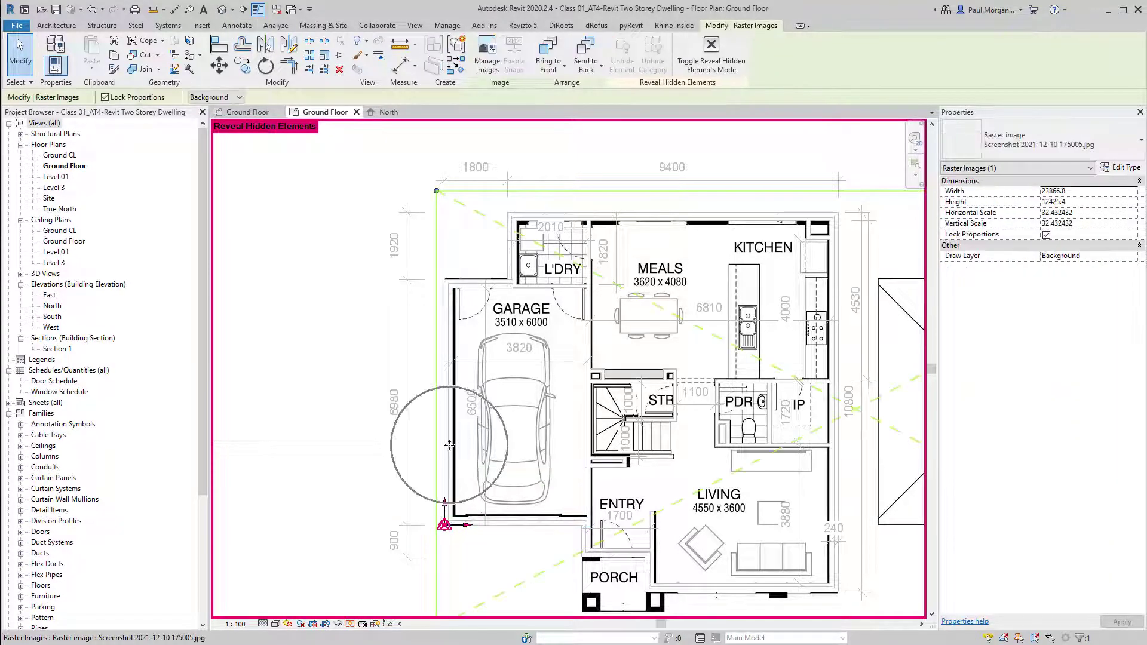
left_click(445, 456)
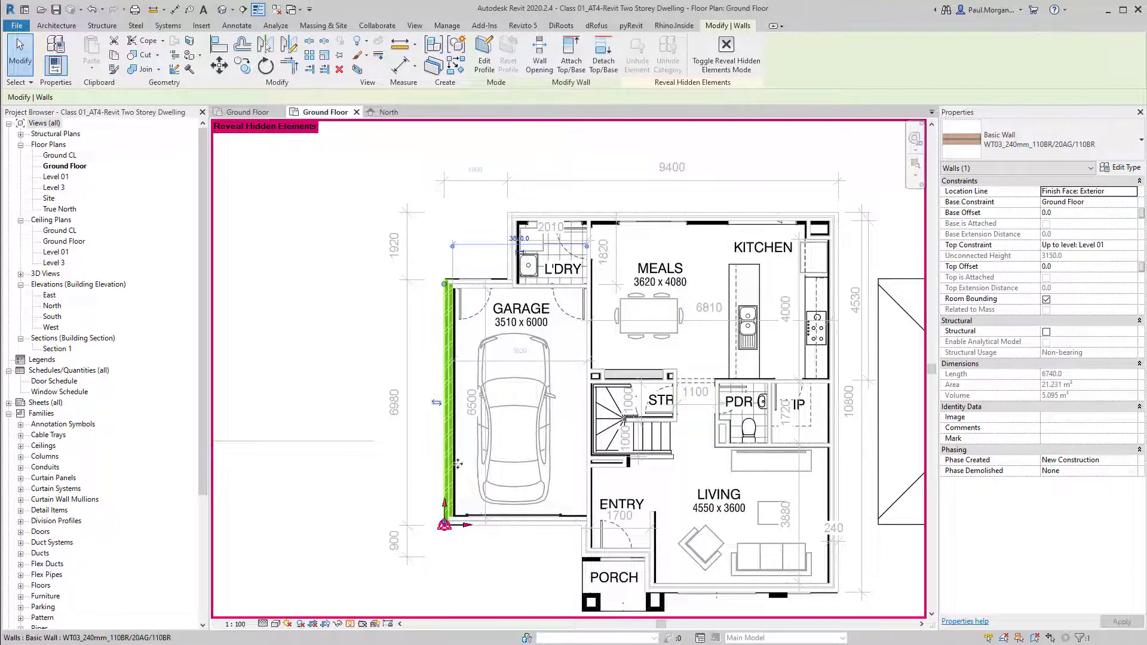
key("Escape")
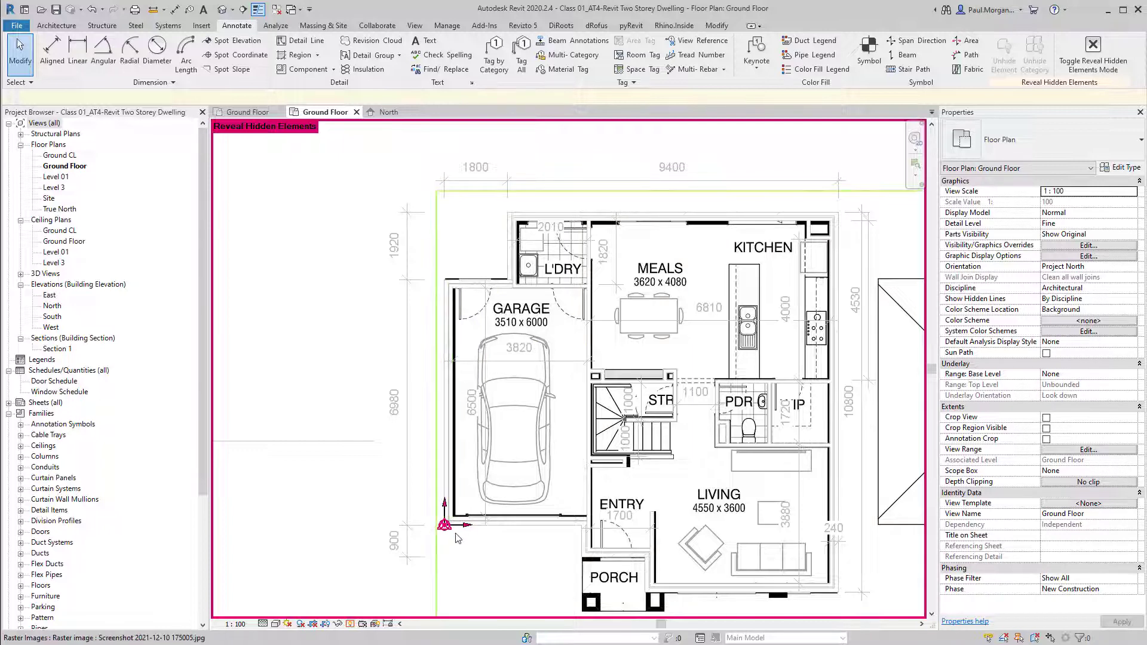
scroll(448, 394, "down", 2)
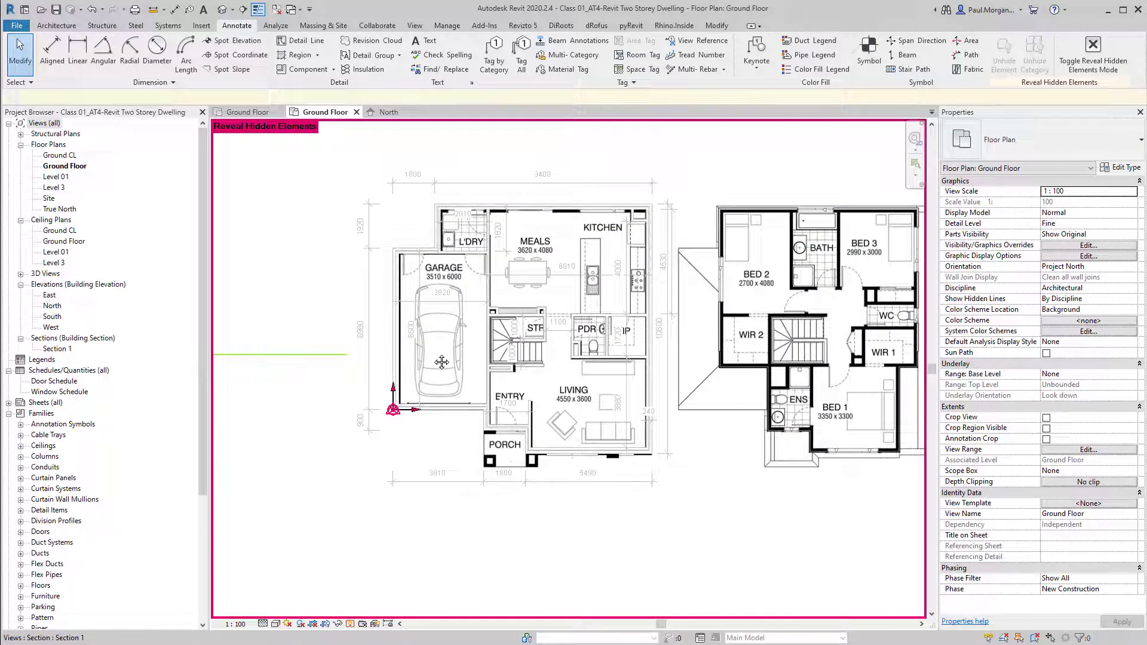
scroll(500, 532, "down", 2)
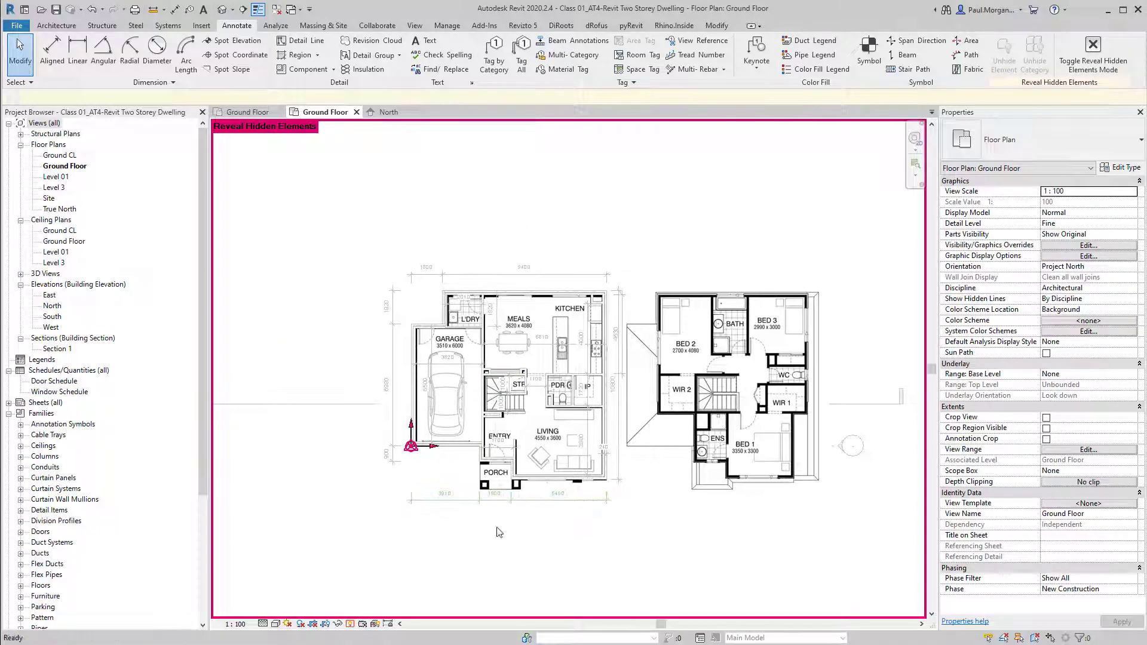
middle_click_drag(566, 558, 553, 552)
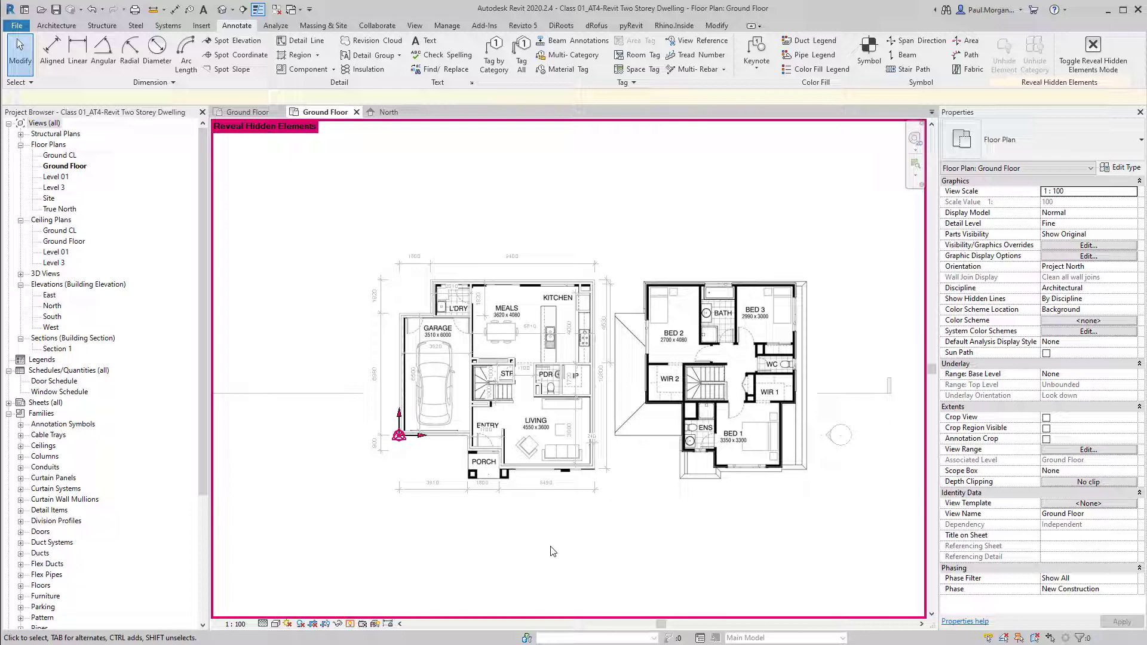
key("r")
key("h")
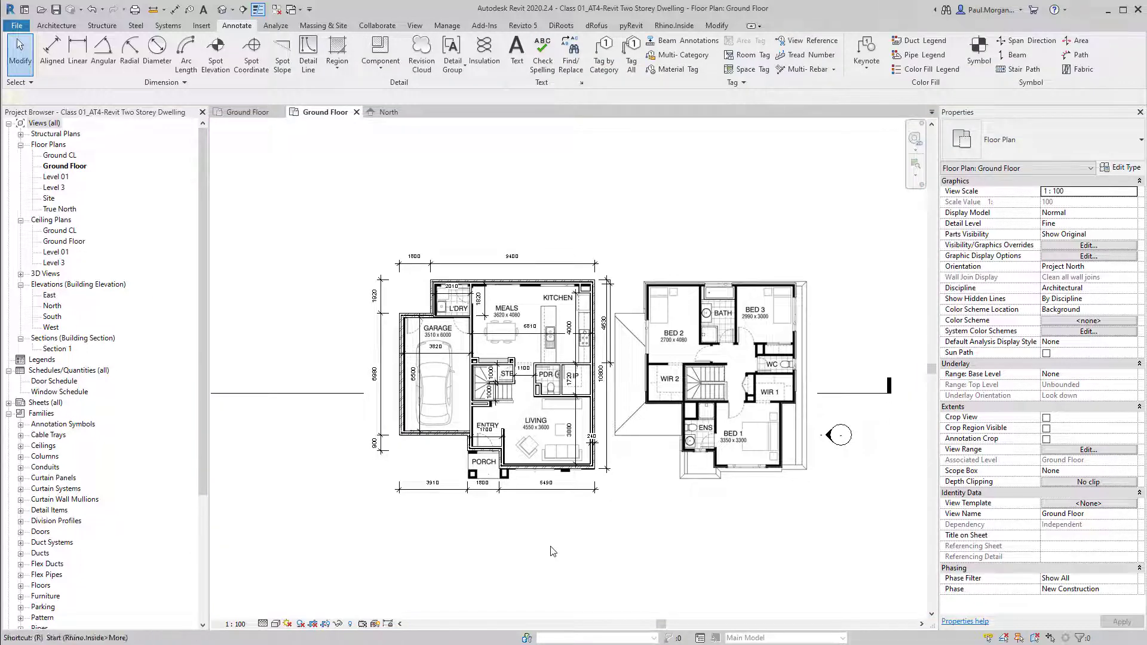
key("r")
key("h")
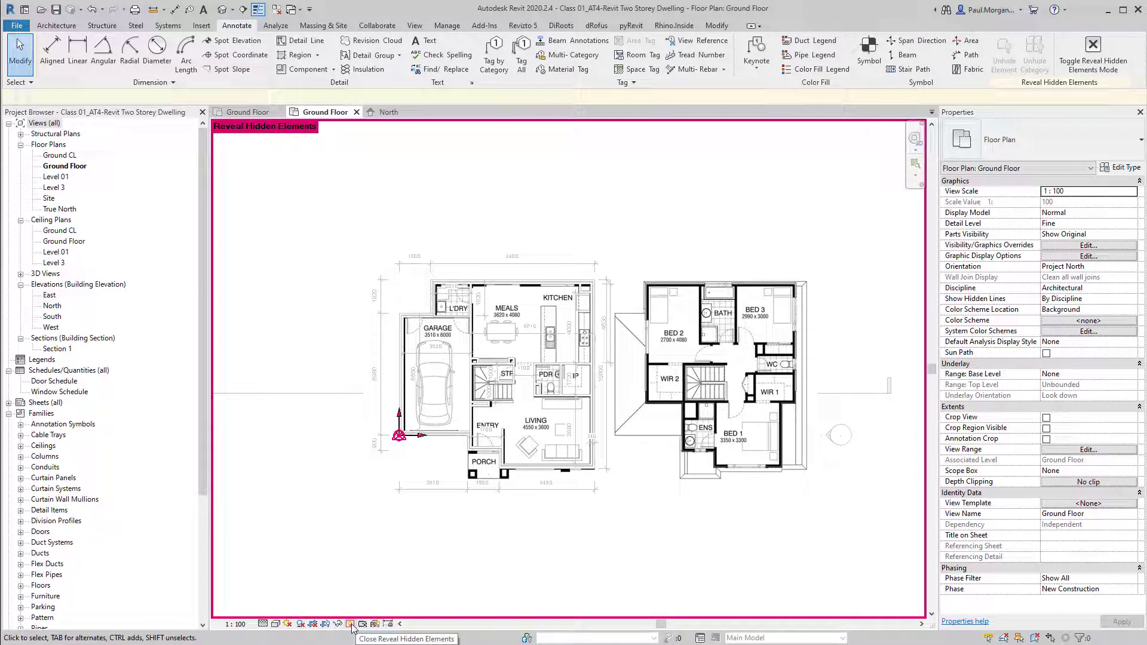
Close Reveal Hidden Elements and check the raster floor-plan image by selecting it
left_click(351, 624)
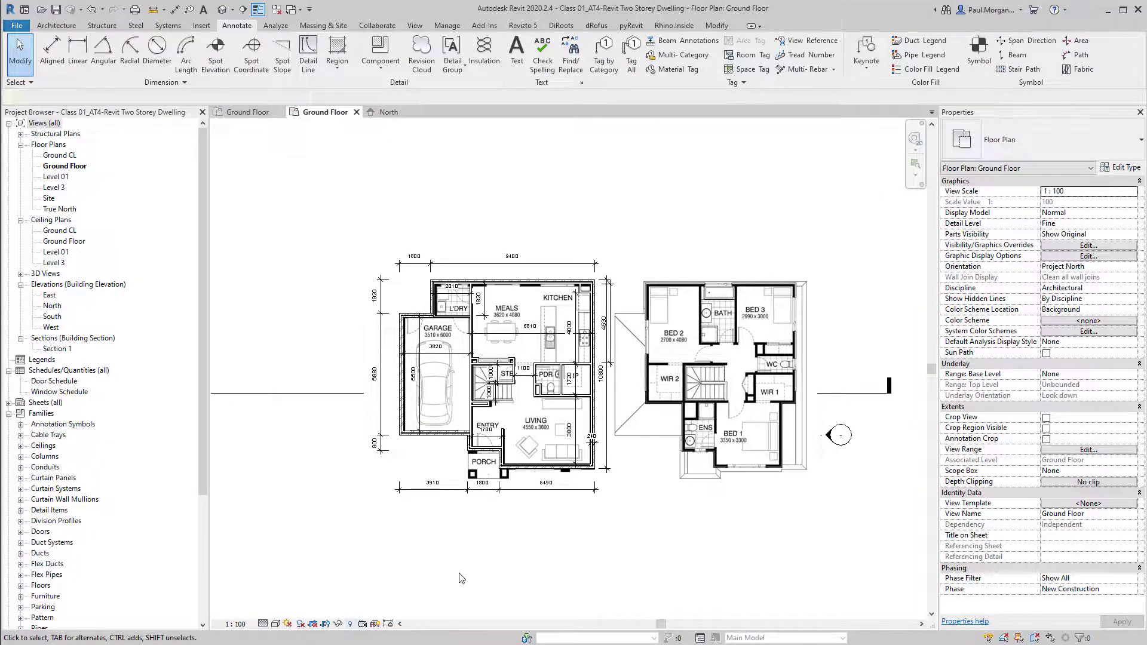
left_click(694, 362)
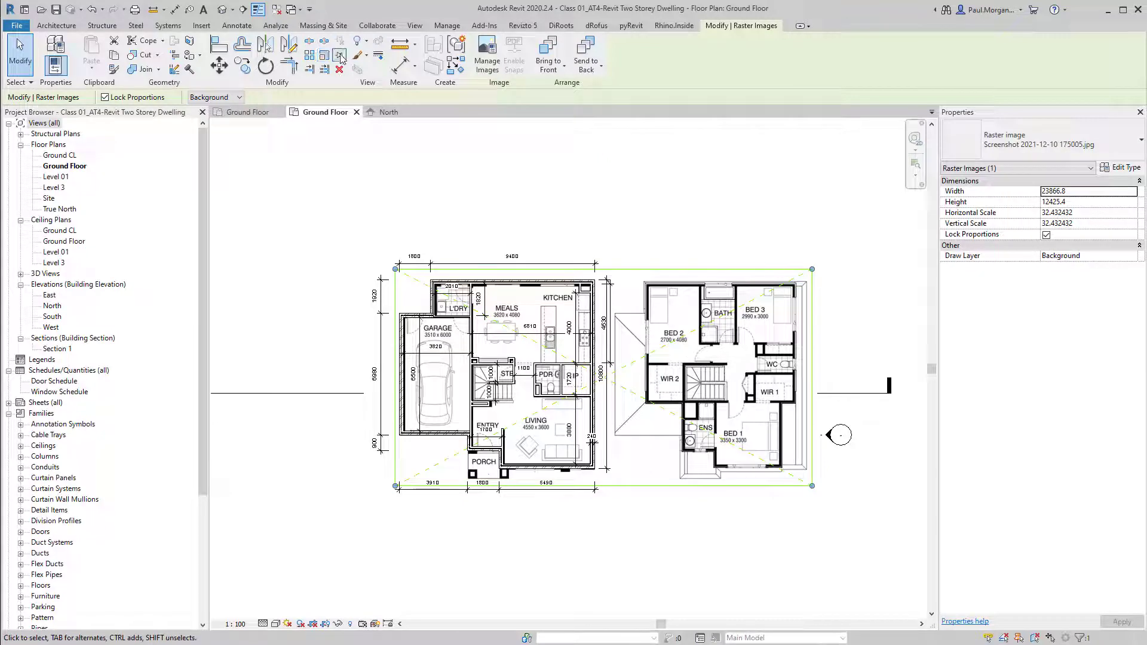
left_click(679, 236)
left_click(672, 438)
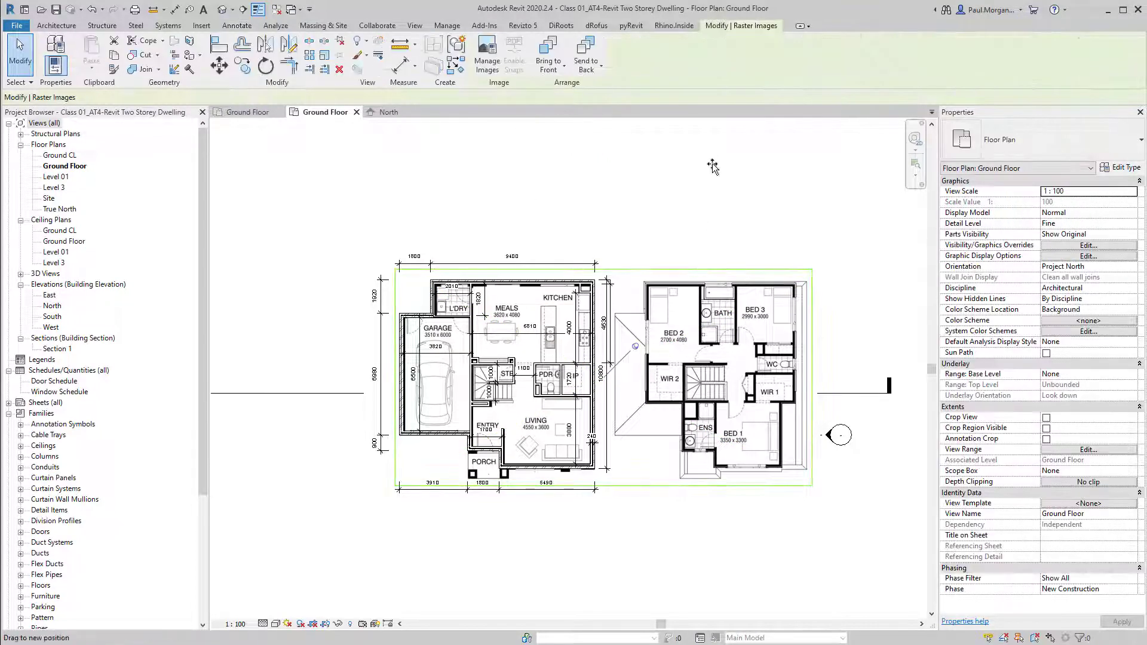
key("Escape")
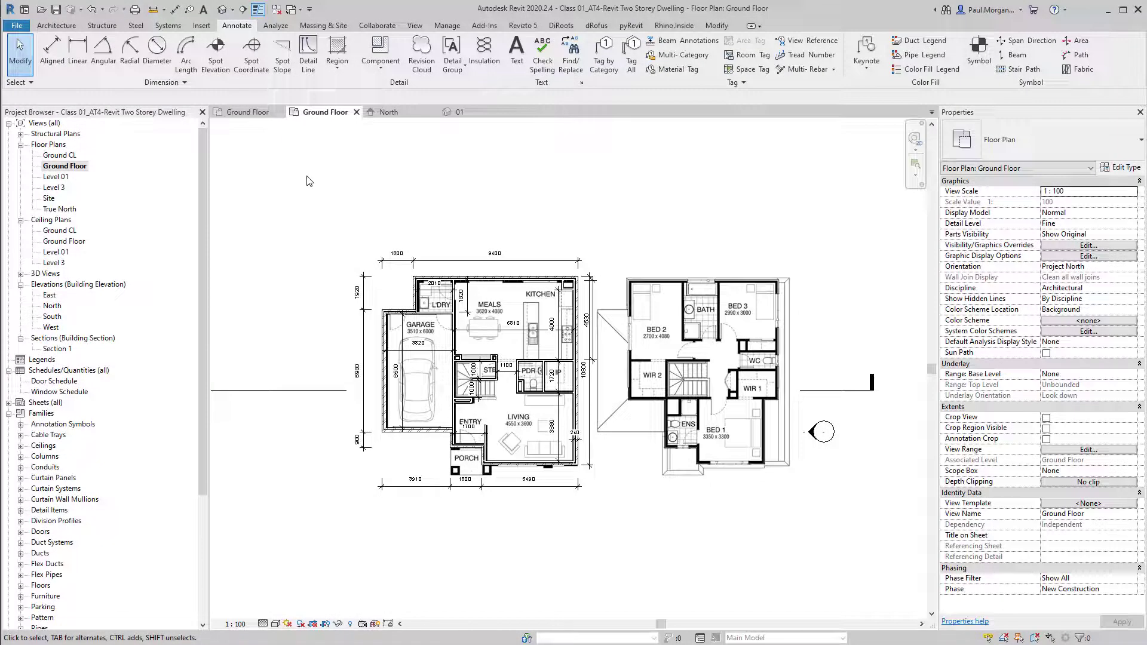
left_click(17, 26)
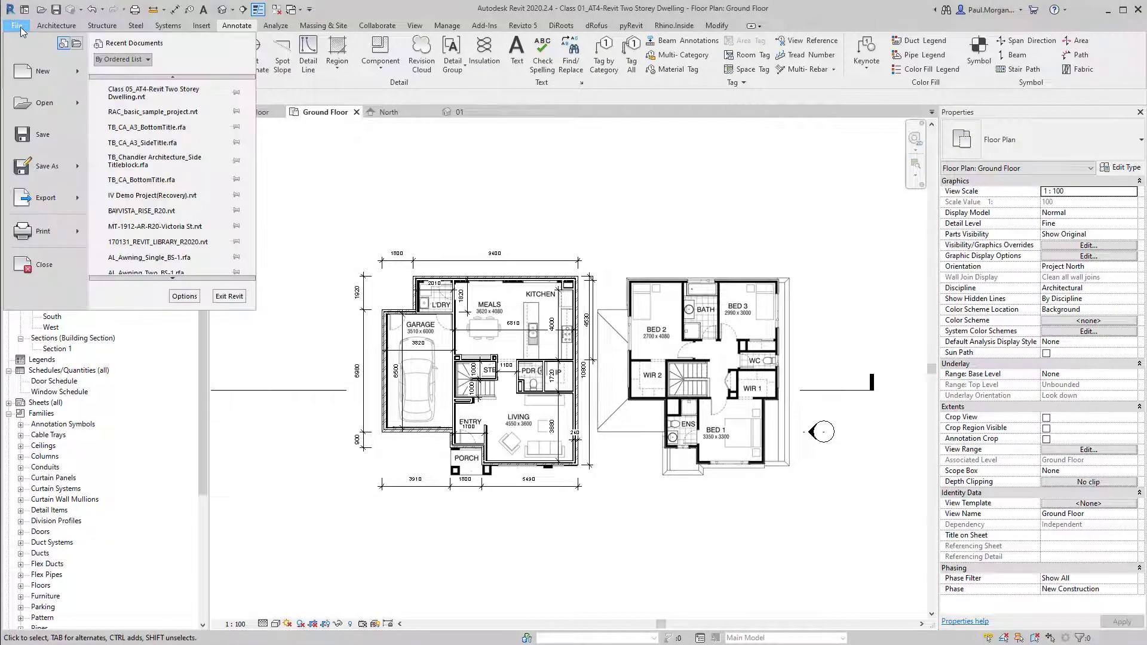
mouse_move(76, 166)
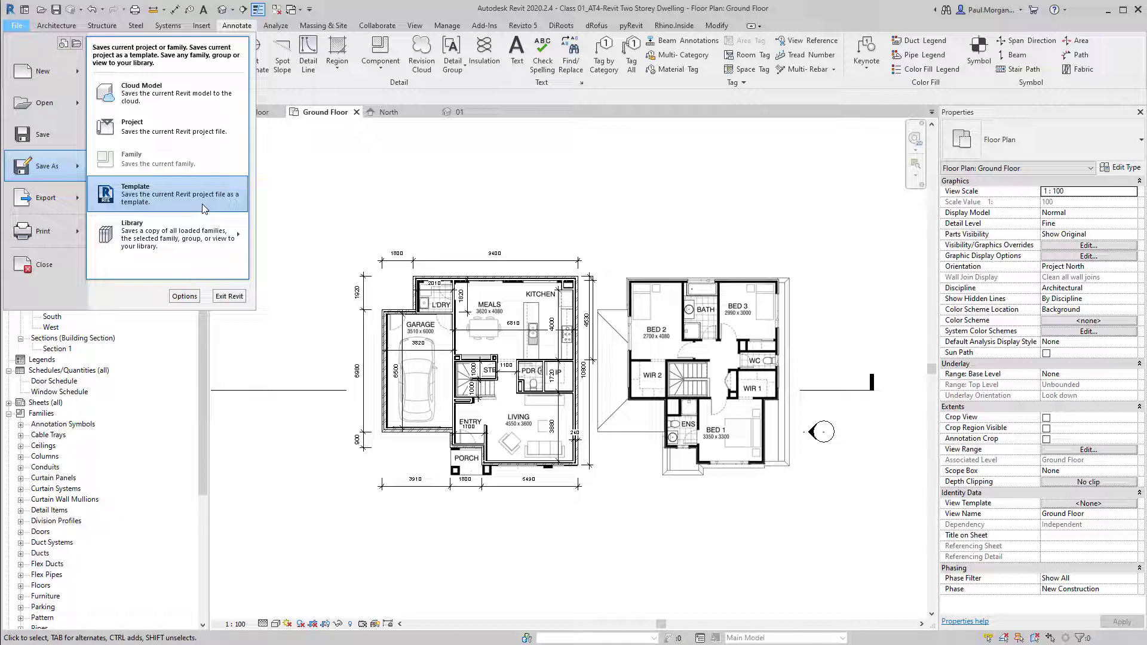
left_click(216, 134)
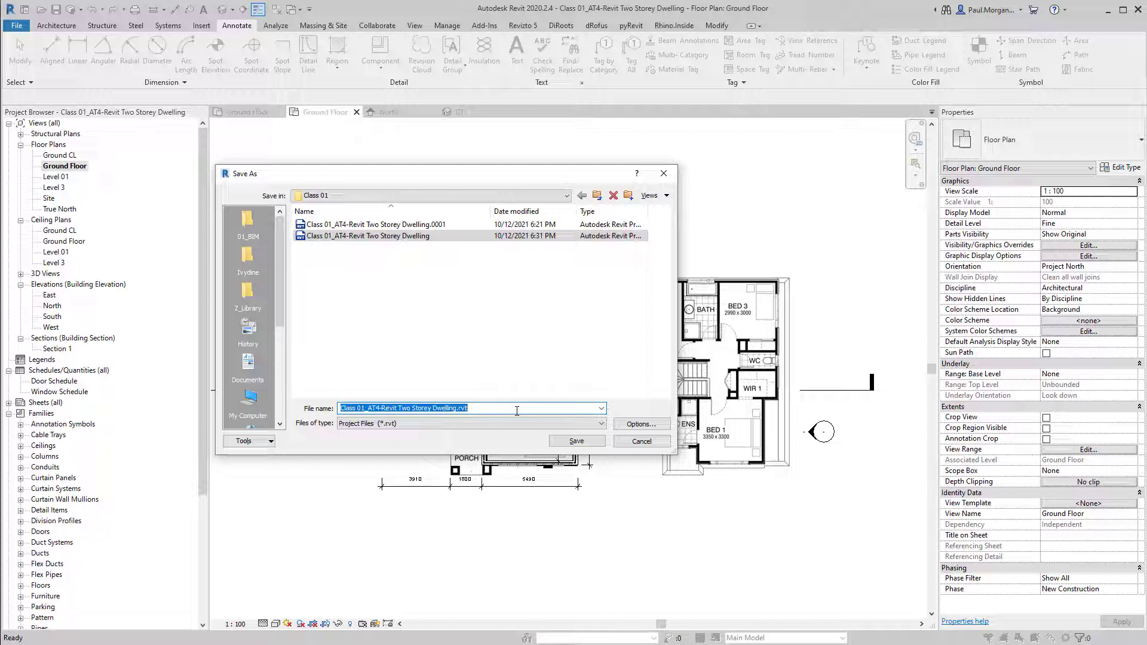
type("AT4")
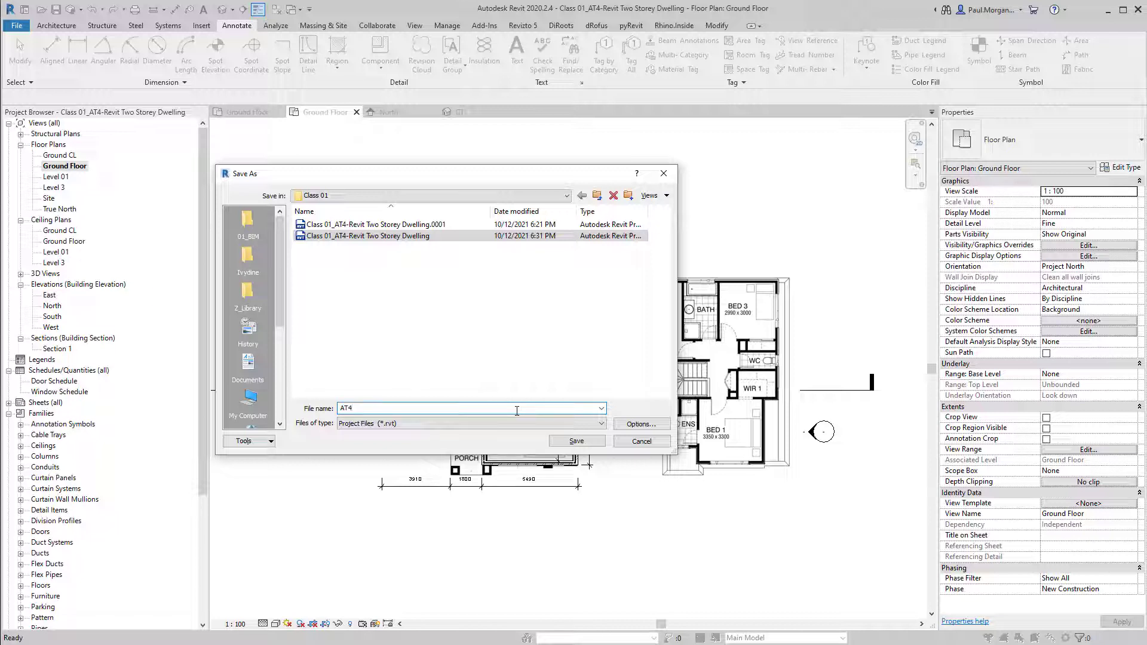
type("_PM_1400465_R20")
Set maximum backups to 1, keep the Active view/sheet thumbnail, and save under the new name
left_click(641, 424)
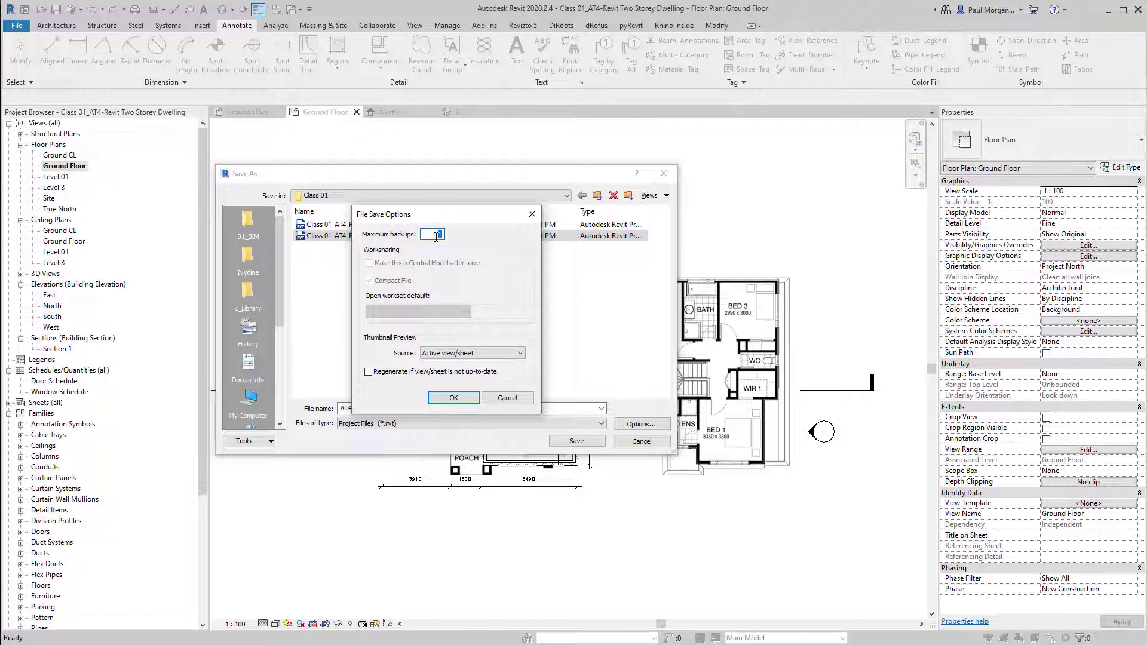
type("20")
double_click(442, 235)
type("1")
left_click_drag(436, 217, 630, 202)
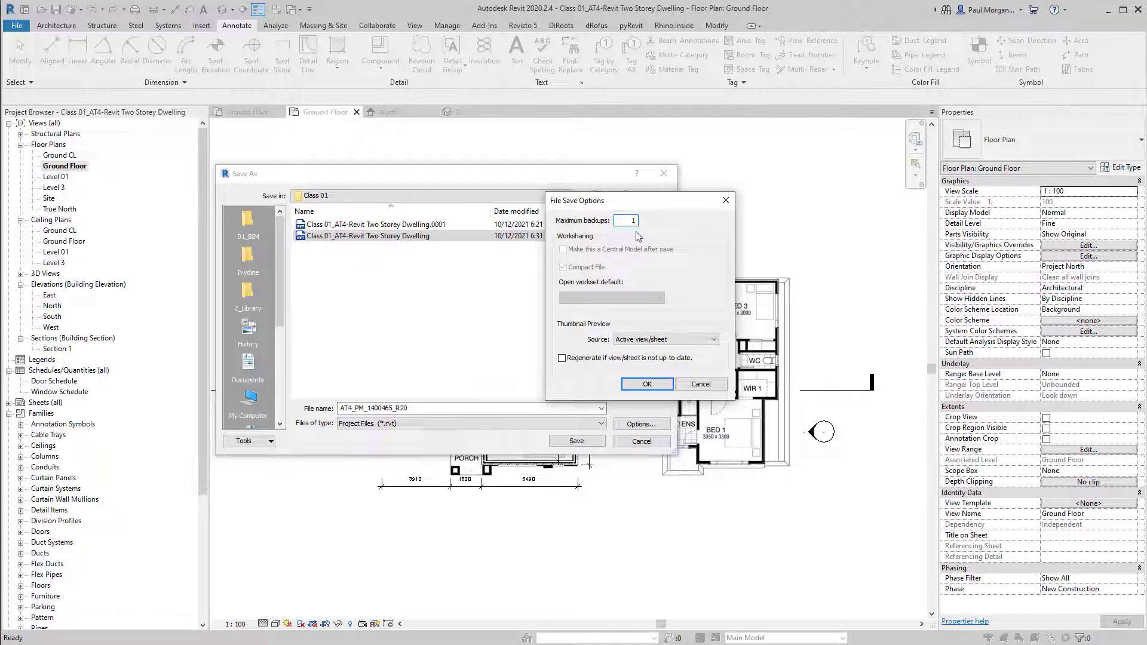
left_click_drag(621, 205, 604, 189)
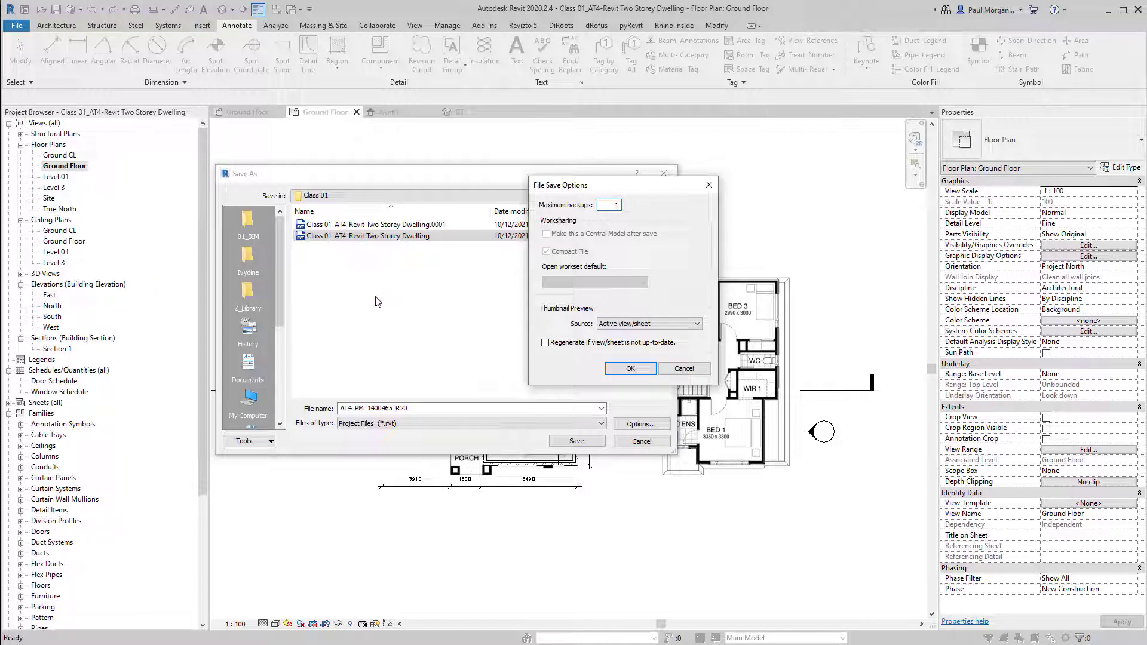
left_click(621, 324)
left_click(622, 324)
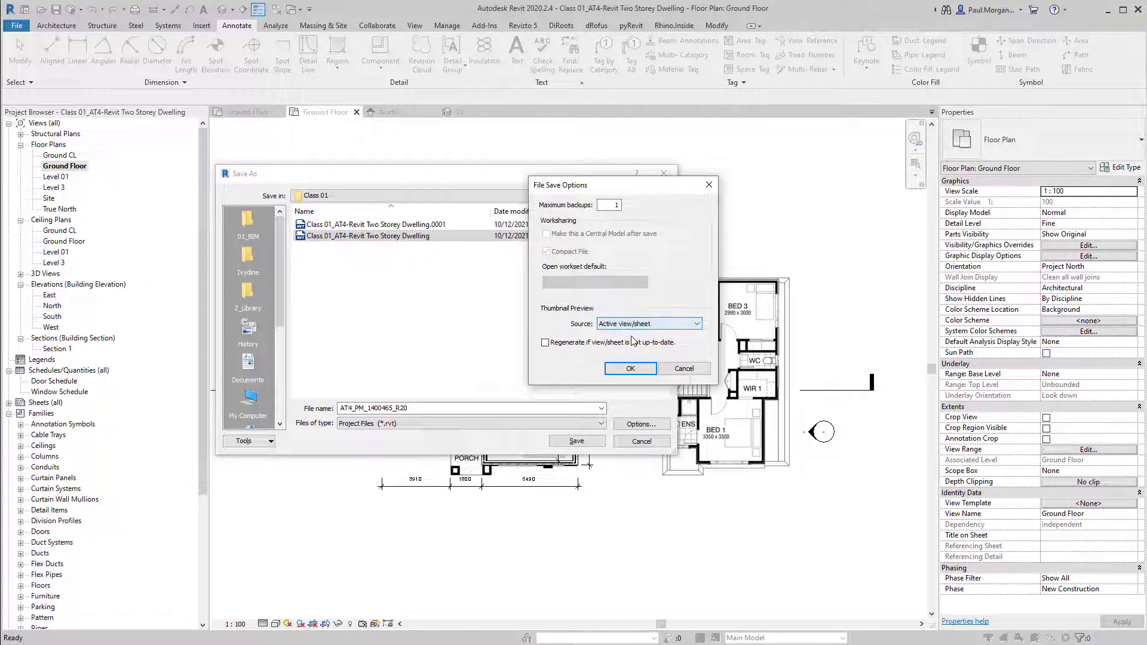
left_click(619, 369)
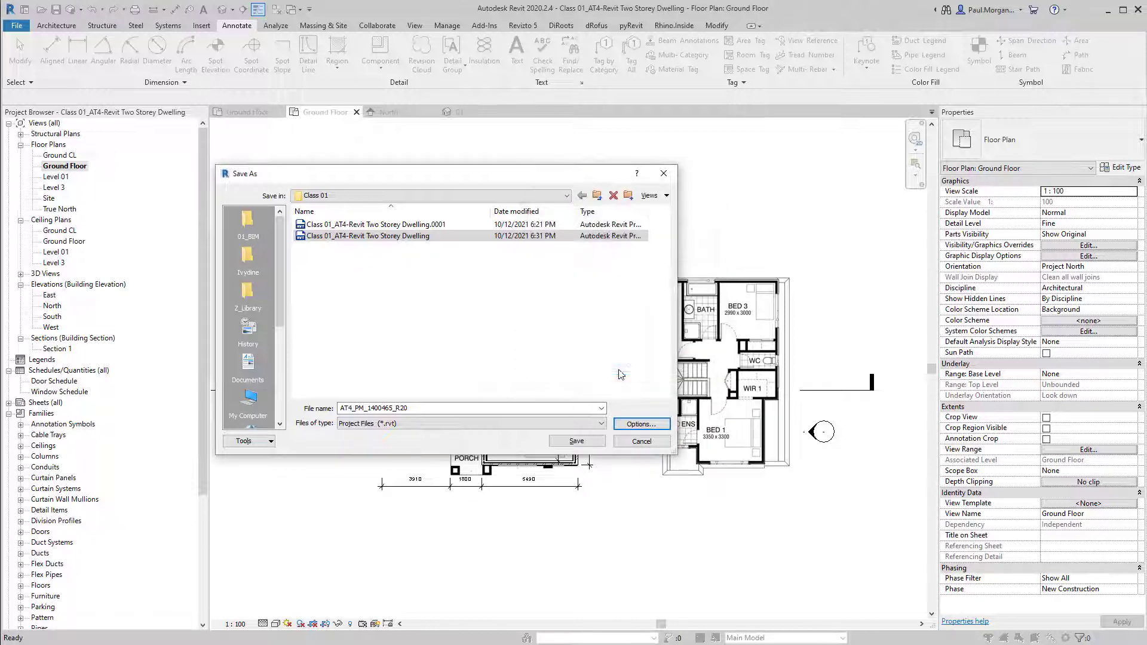
left_click(570, 442)
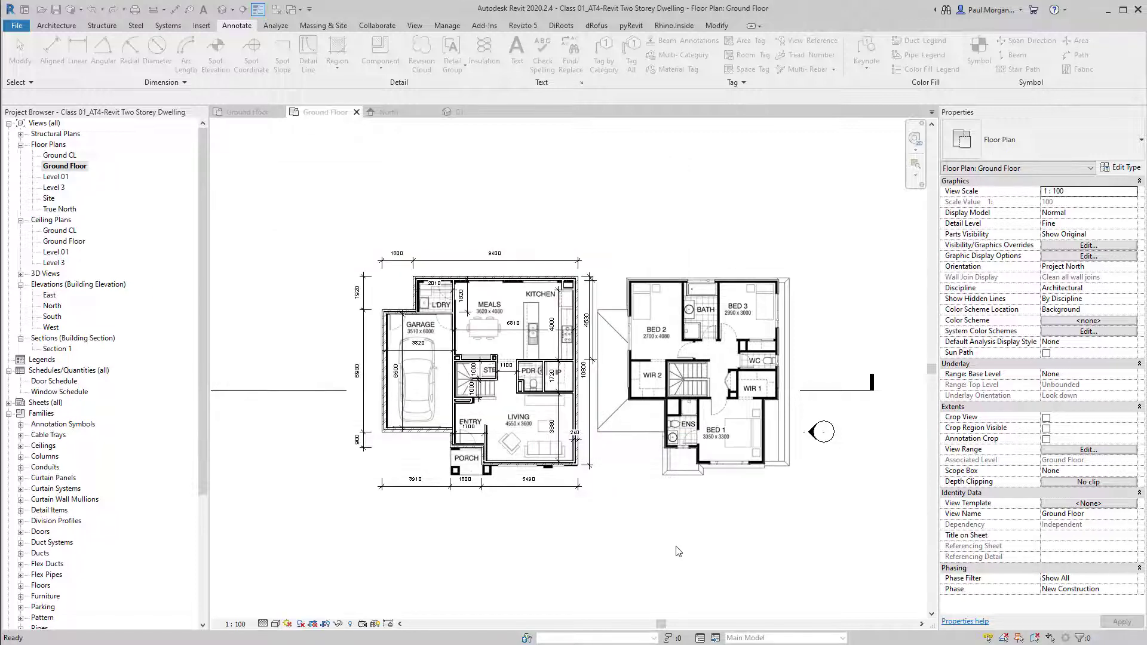